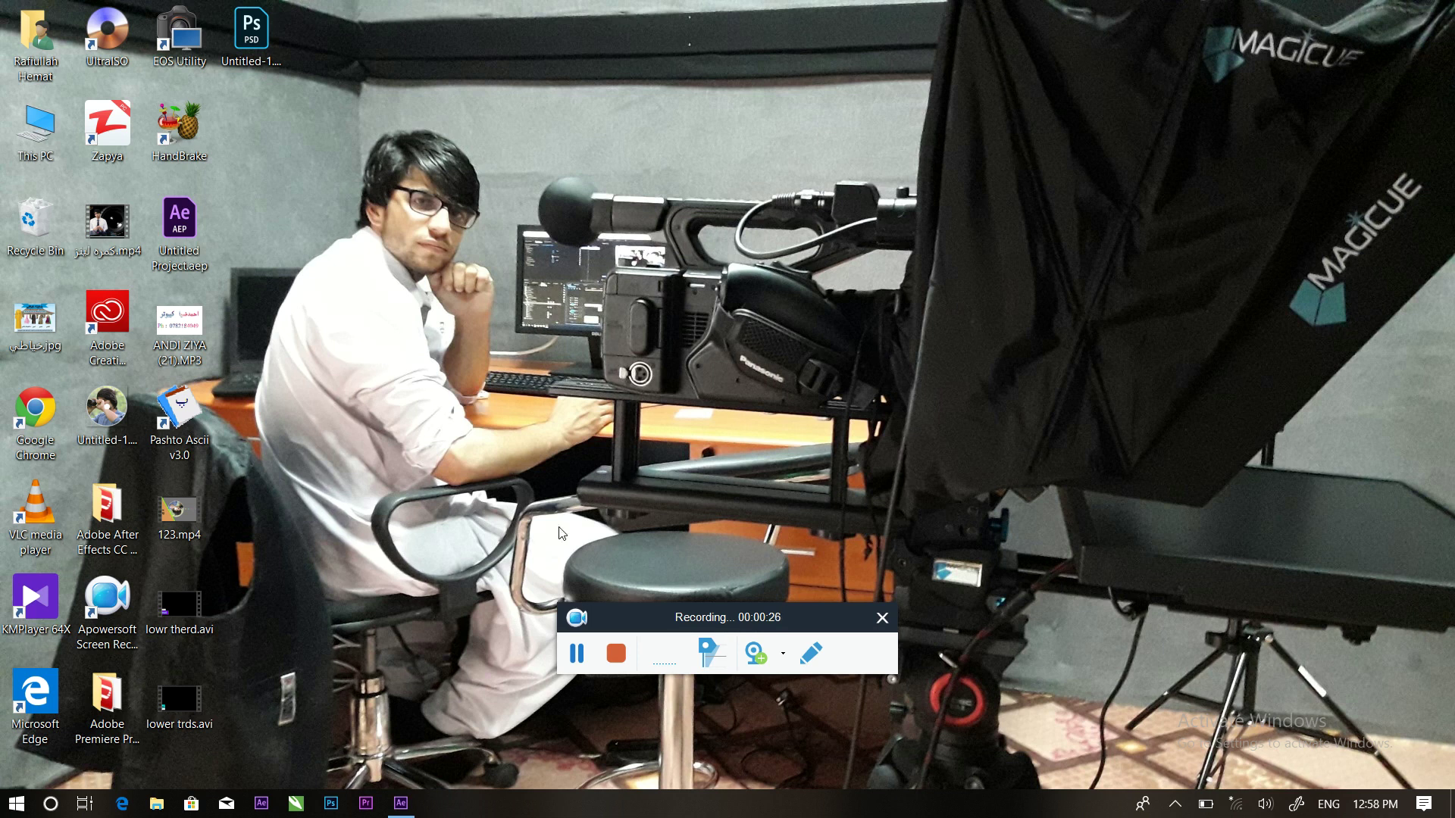
Create a new composition, Comp 1, at 1920×1080, 25 fps and 30 seconds long
click(403, 805)
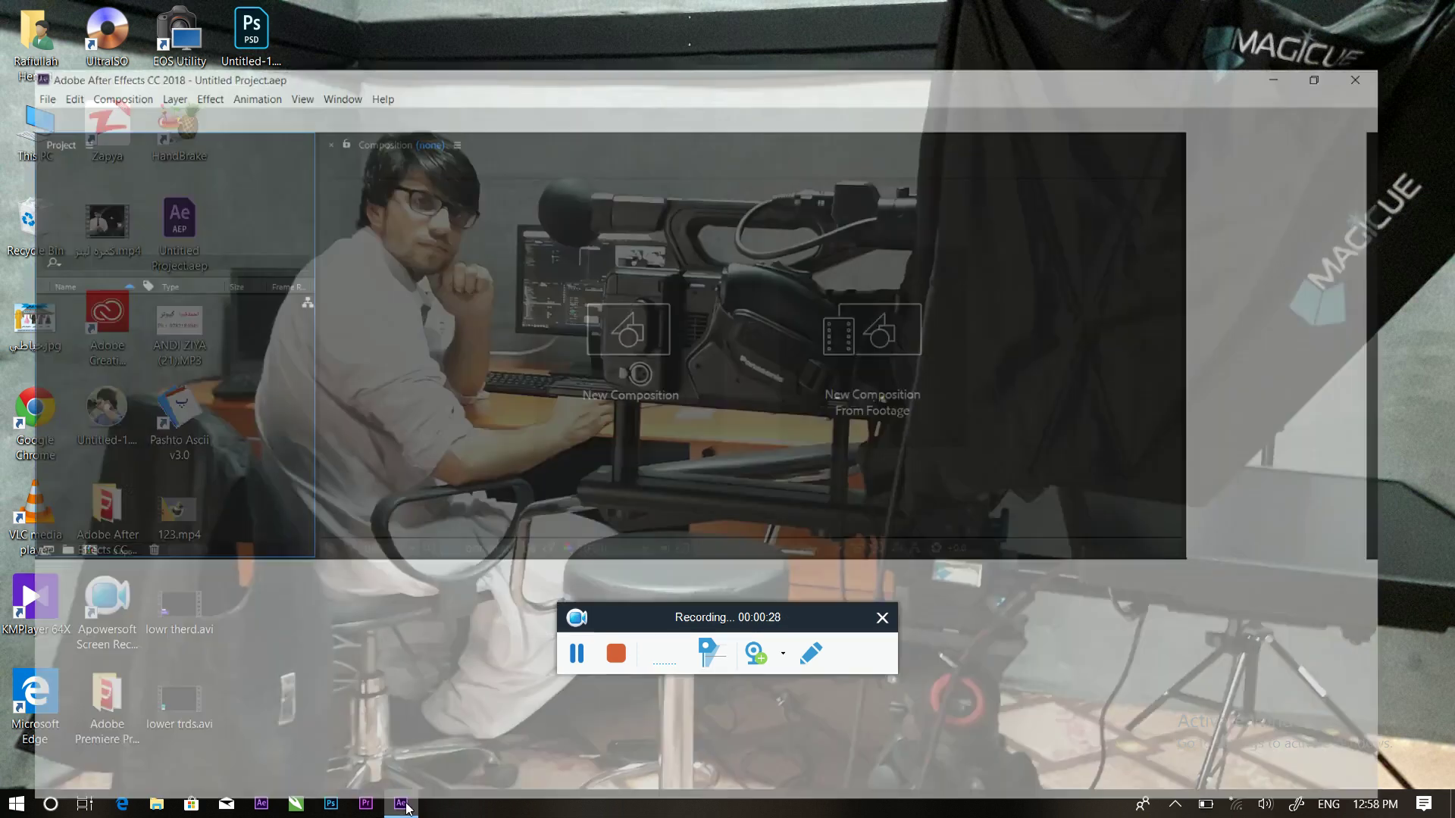
drag(648, 623, 1093, 646)
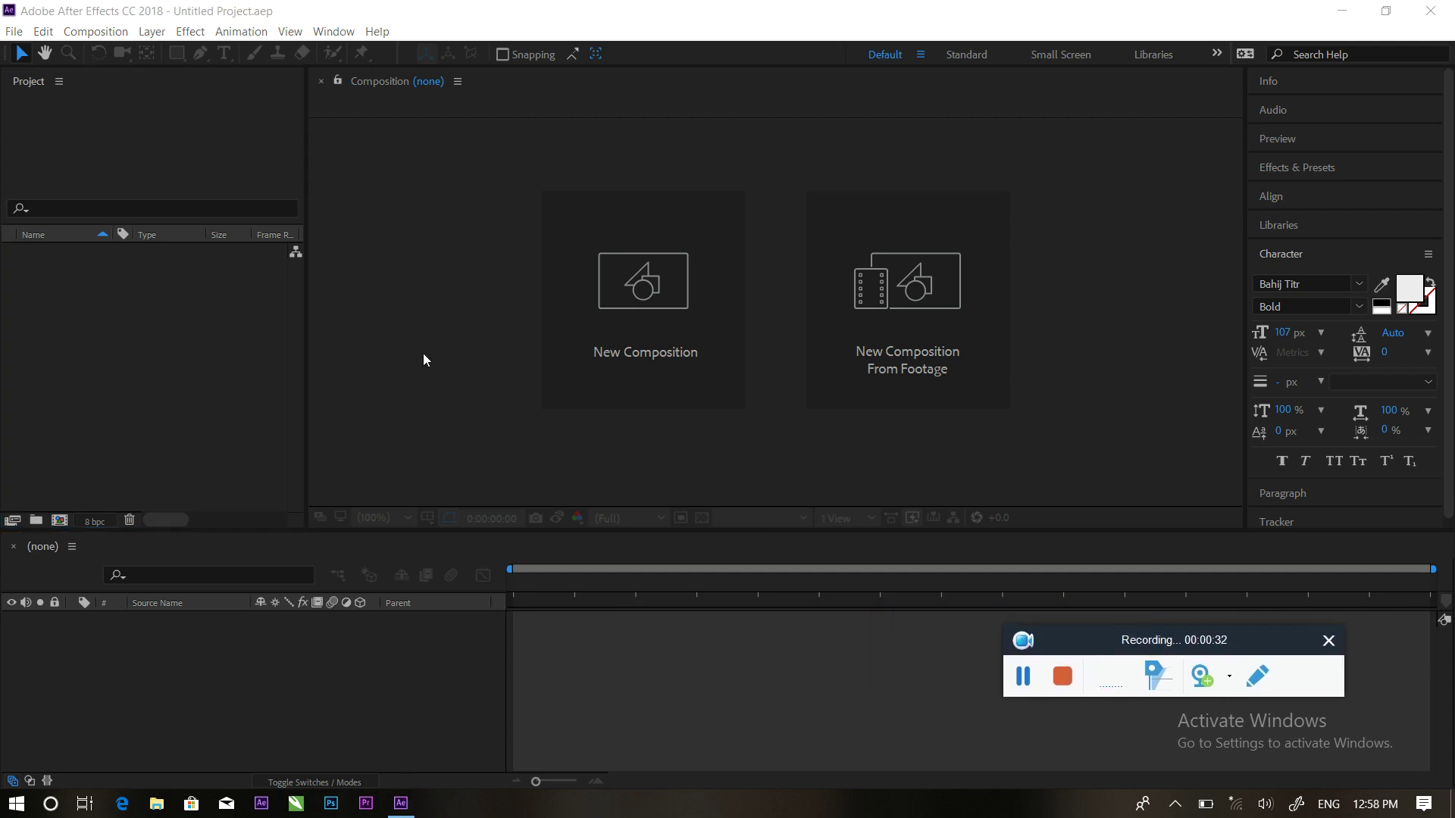
click(645, 285)
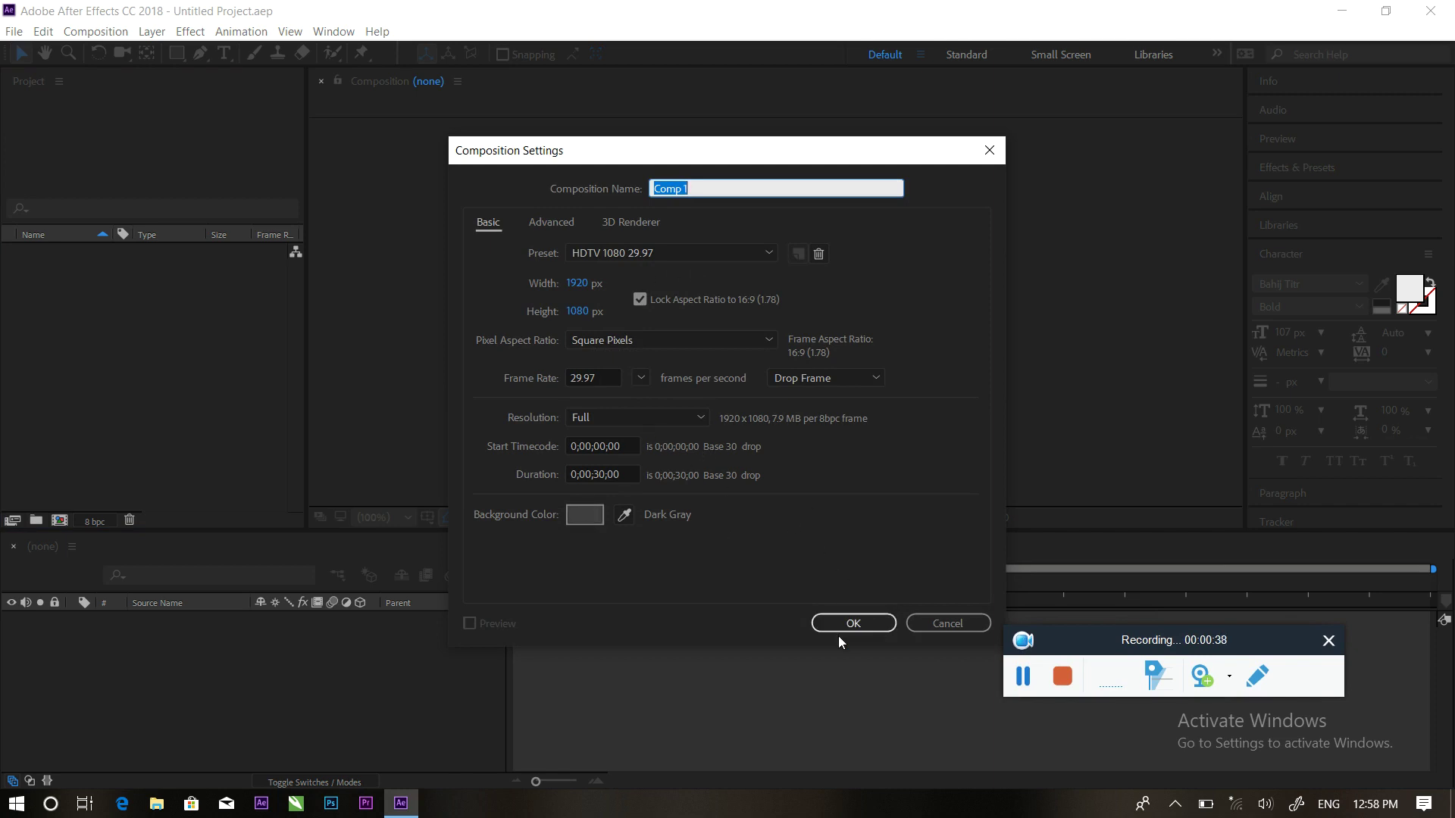
click(640, 378)
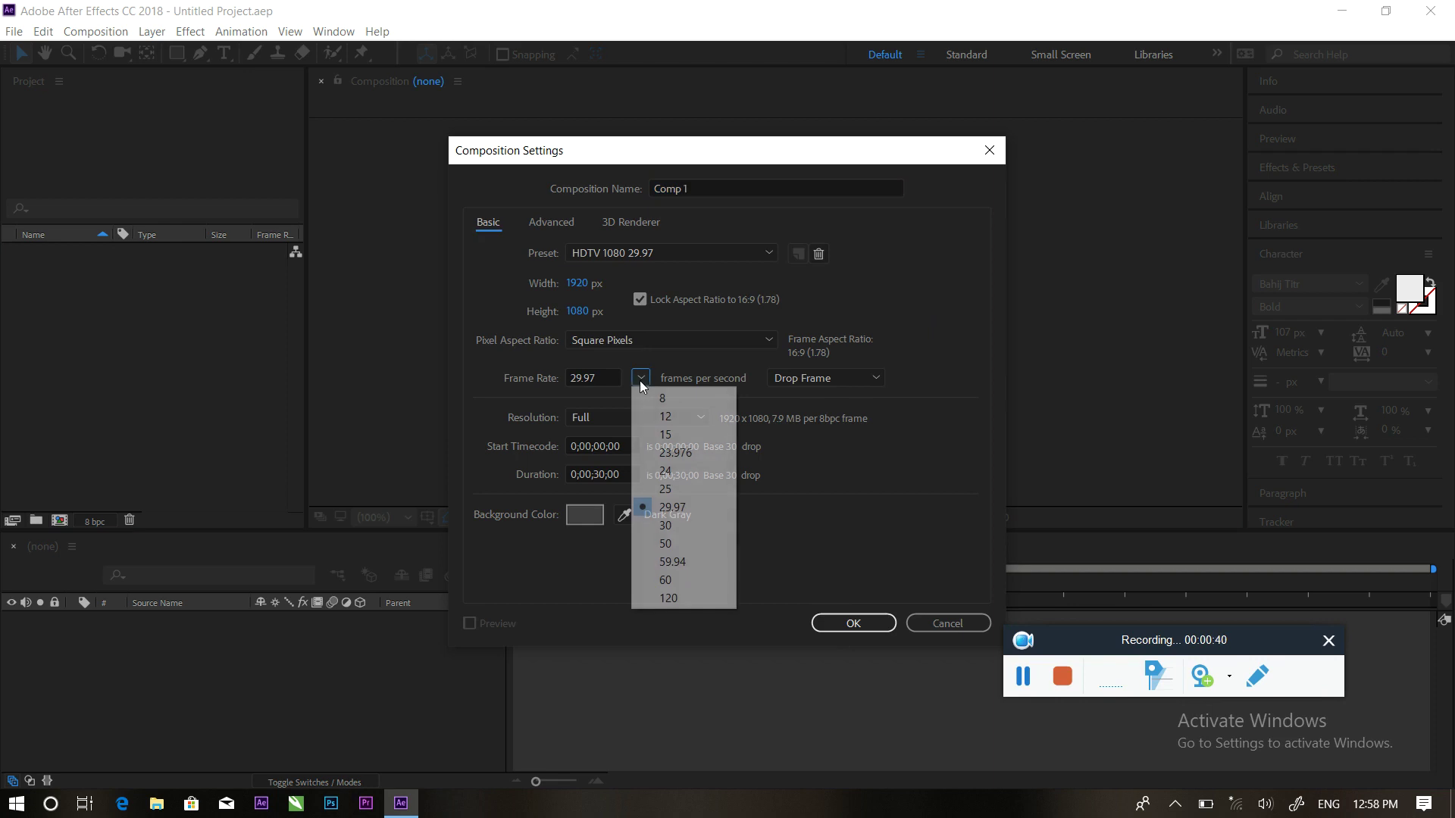
click(643, 460)
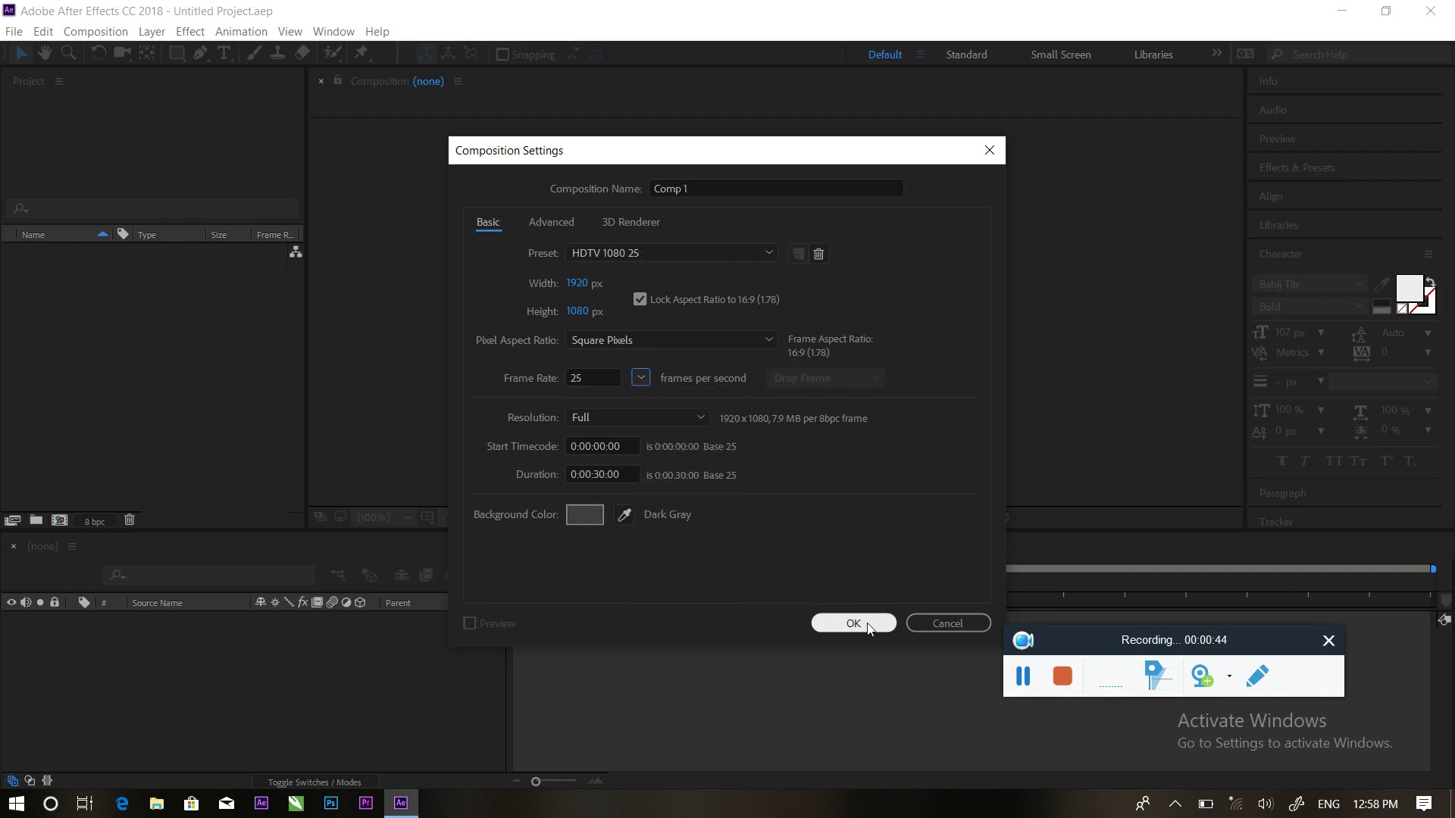
click(867, 625)
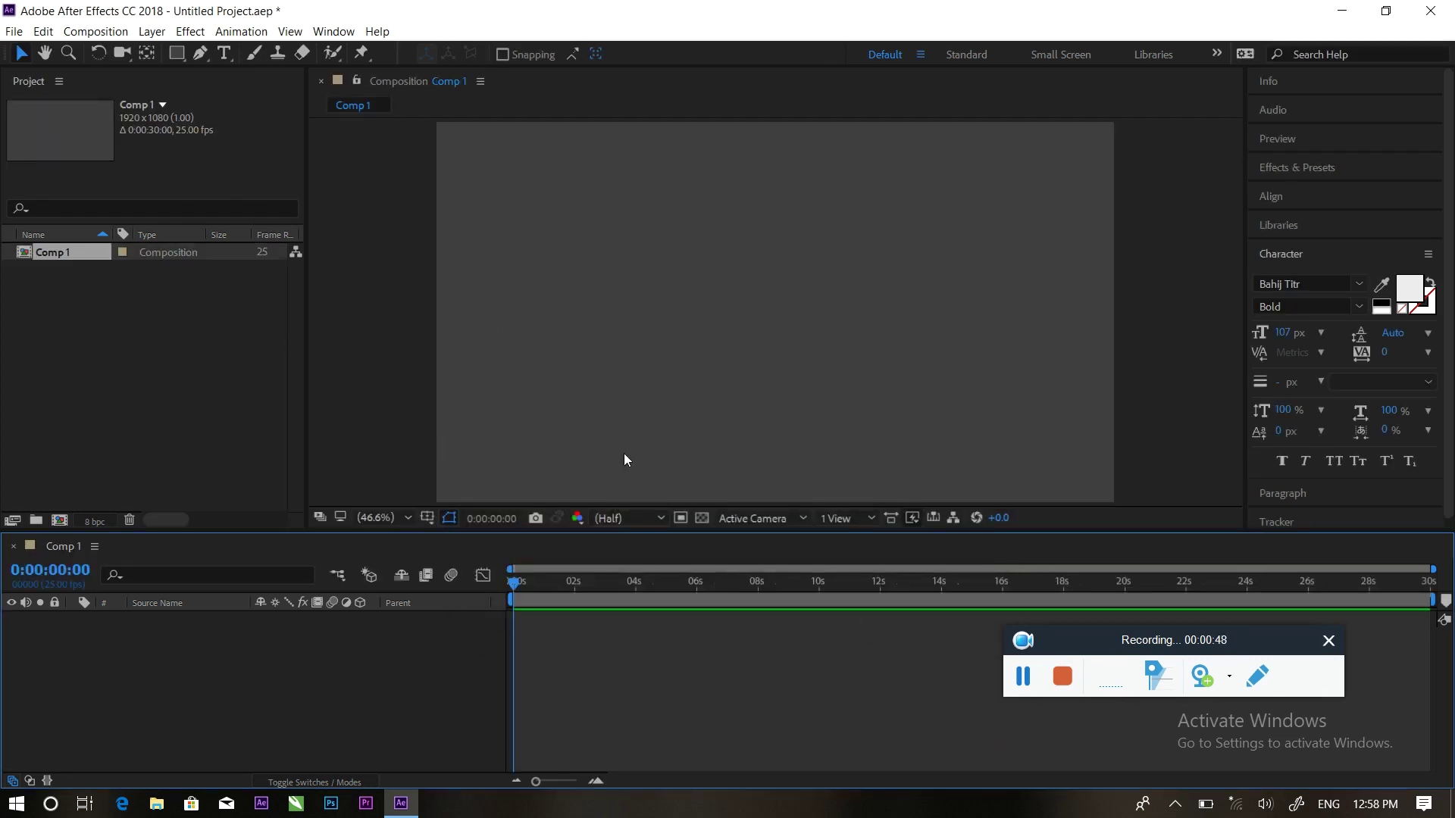
Add a full-frame solid layer coloured cyan 52EAF9 (Medium Cyan Solid 1)
right_click(247, 696)
mouse_move(298, 520)
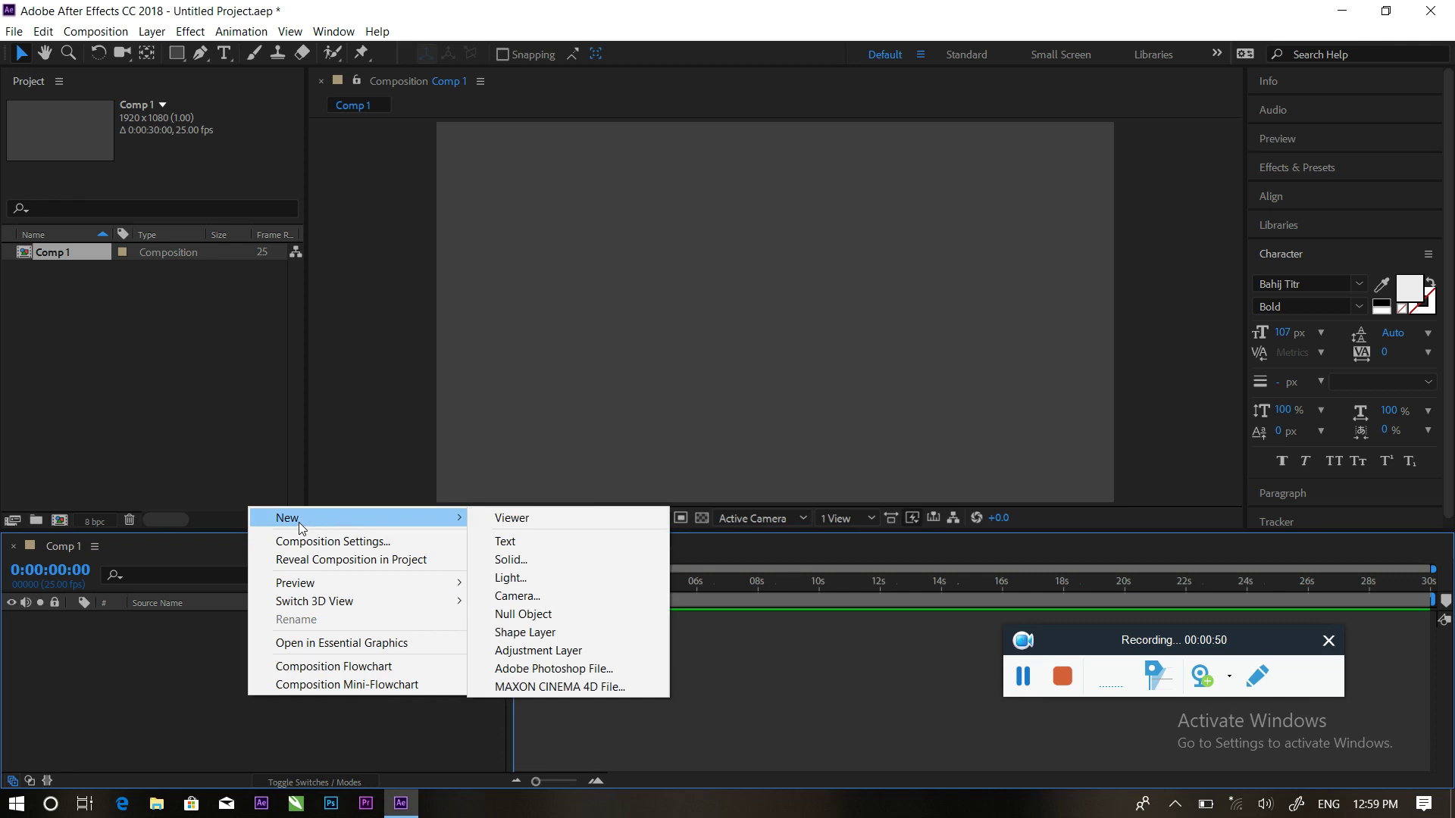
click(506, 561)
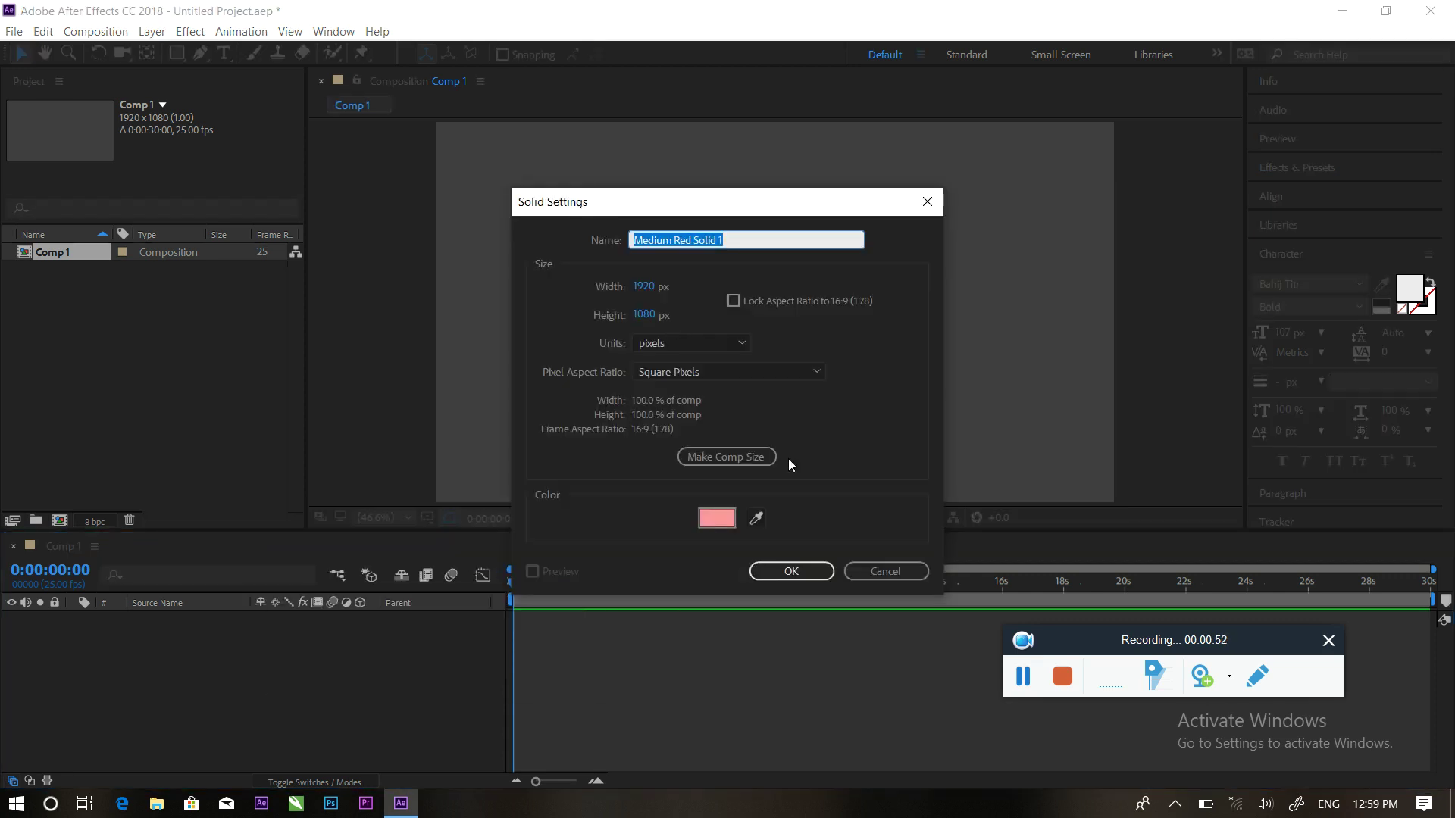
click(733, 522)
drag(772, 439, 767, 498)
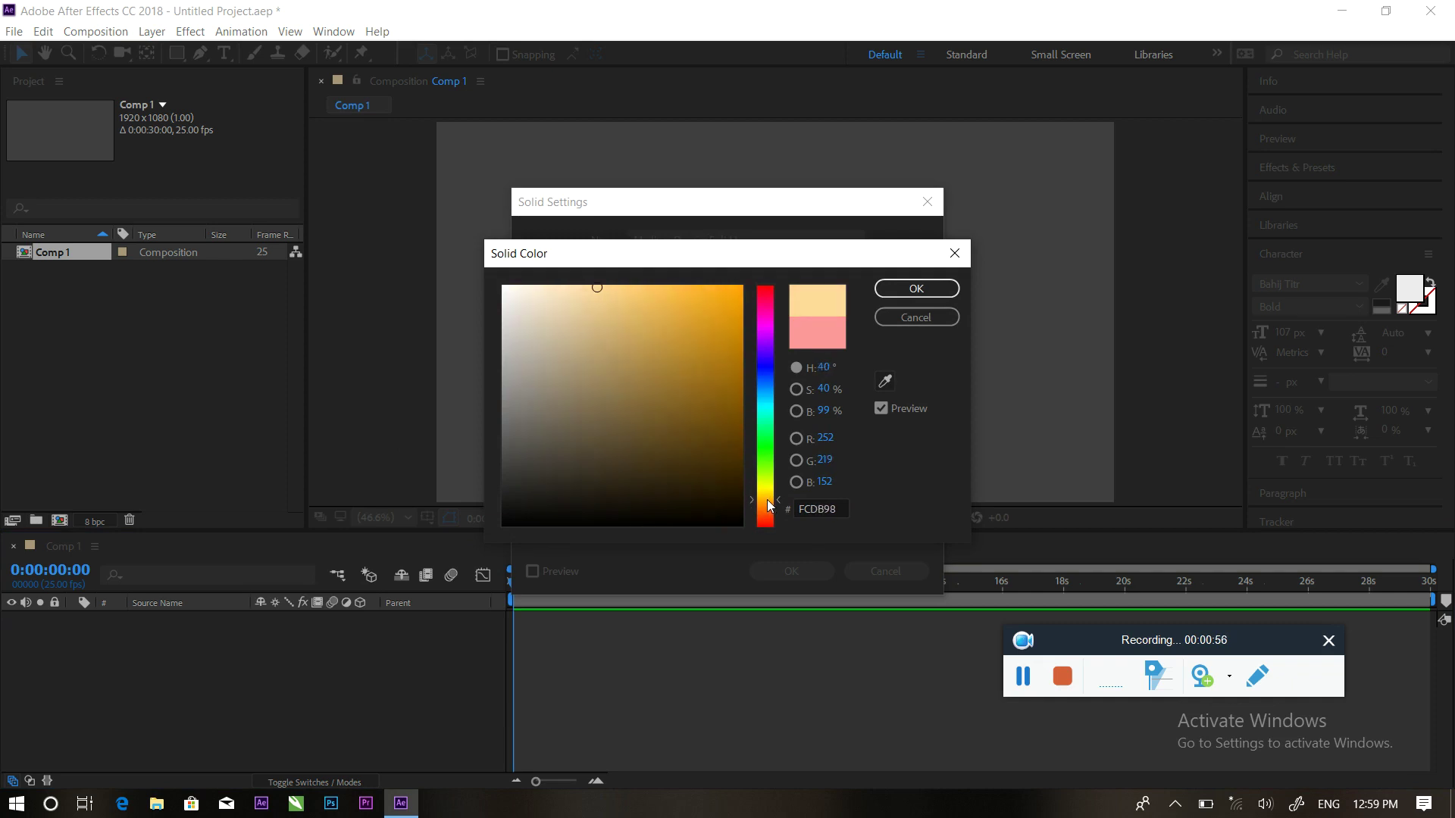
drag(691, 327, 702, 286)
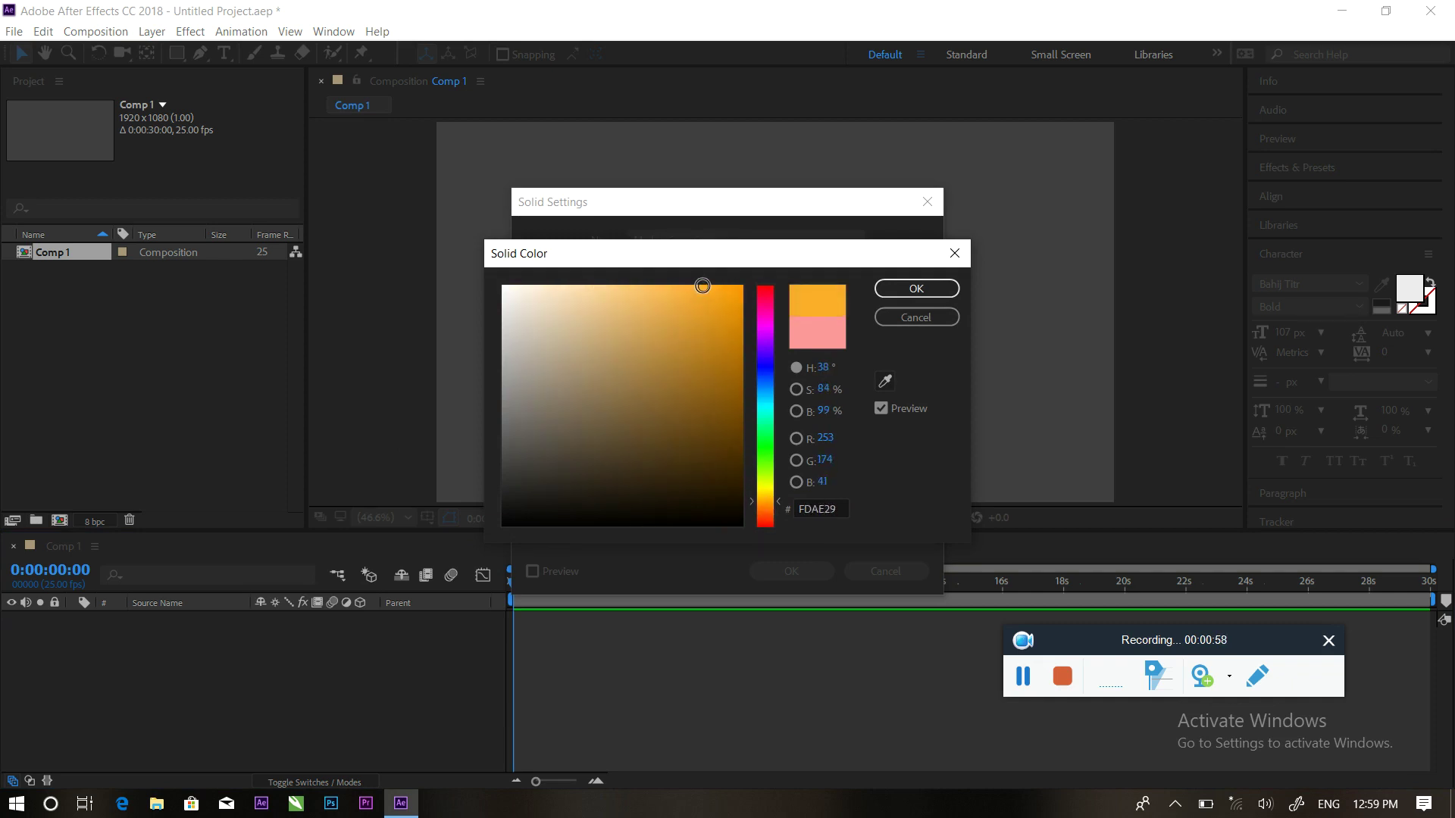
mouse_move(767, 375)
mouse_down()
mouse_move(766, 440)
mouse_move(766, 401)
mouse_up()
drag(670, 305, 663, 290)
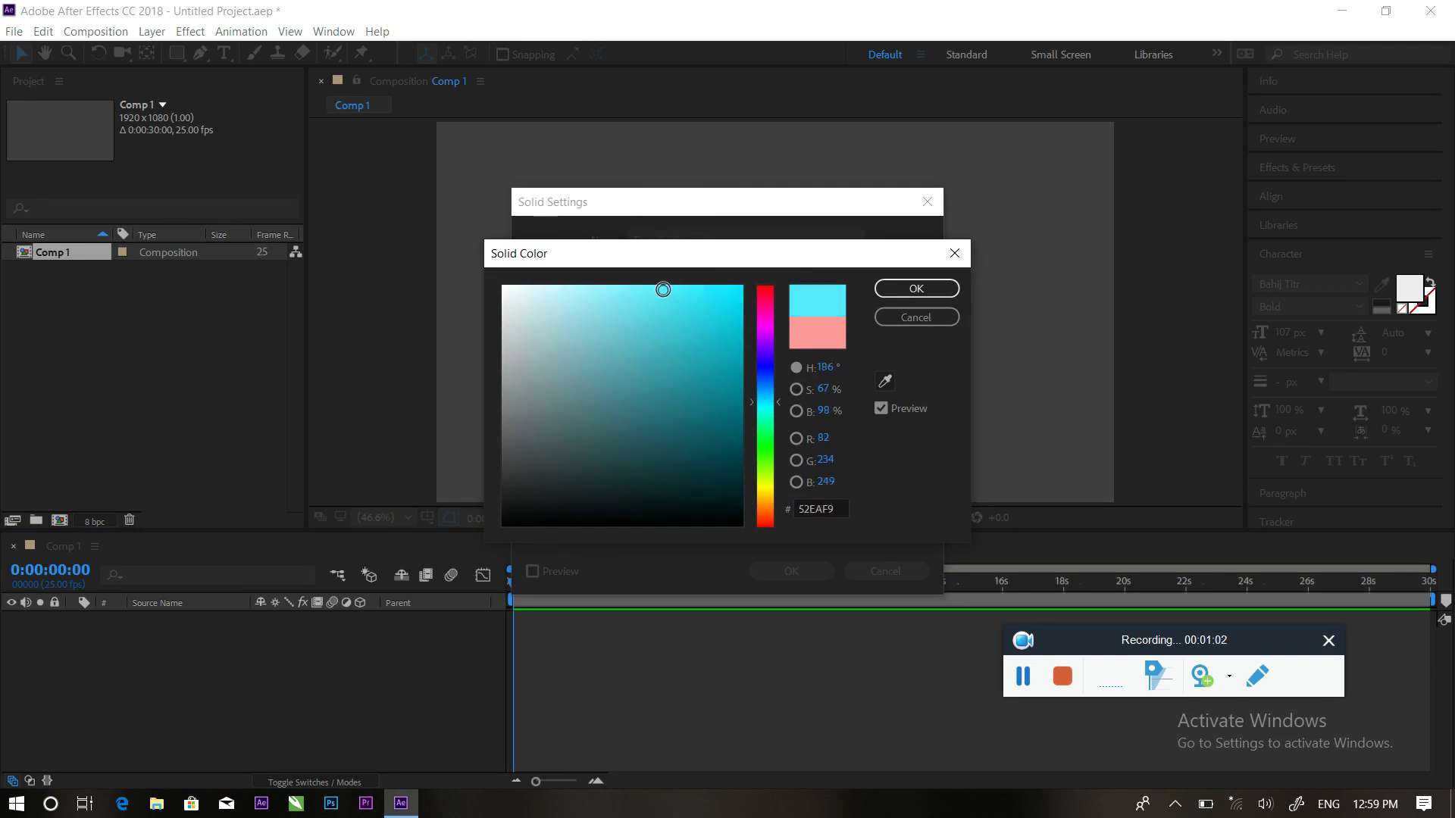
click(909, 298)
click(799, 570)
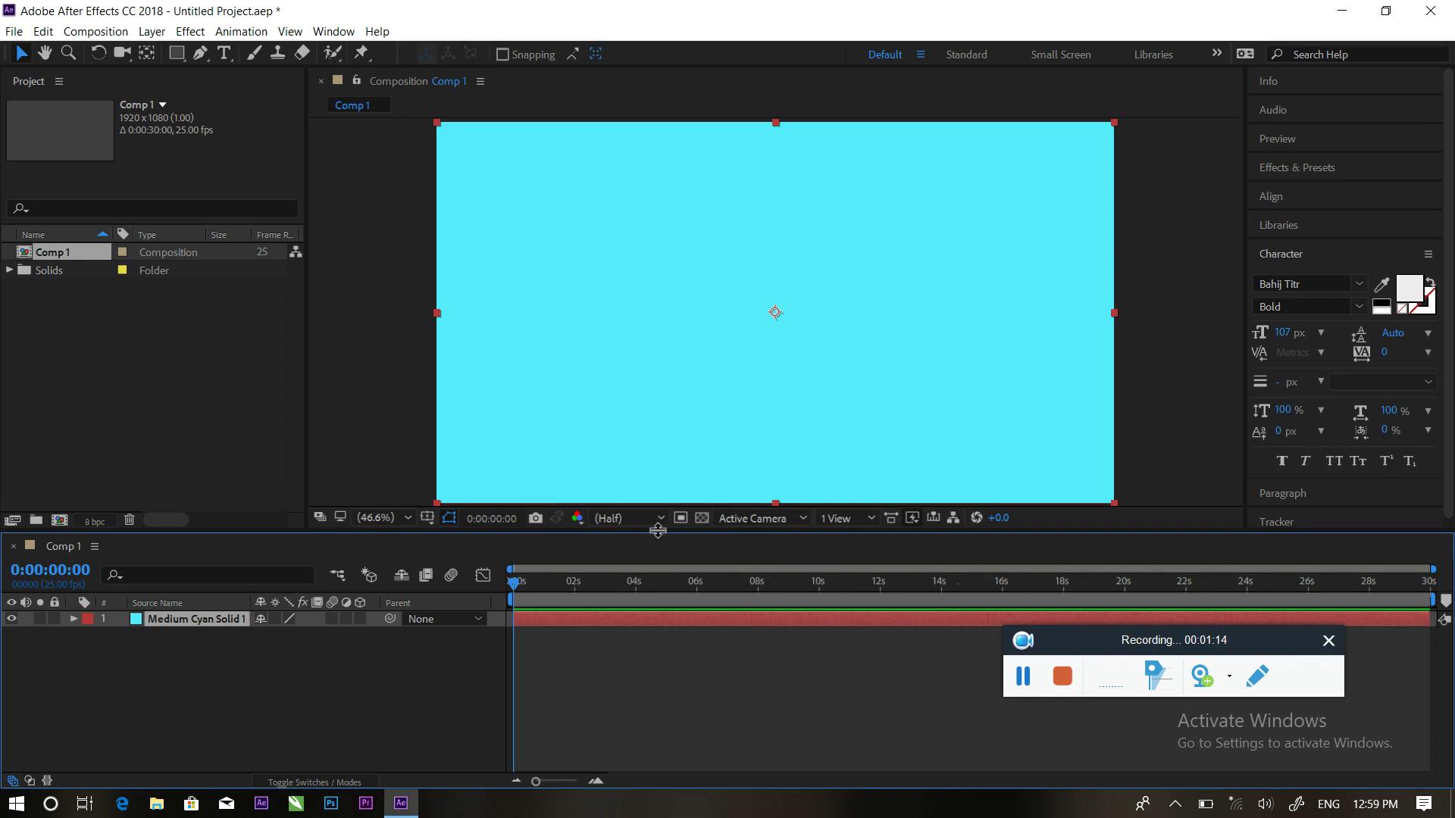
Draw a rectangle shape layer at the bottom centre of the frame
click(271, 698)
drag(1084, 650, 1156, 680)
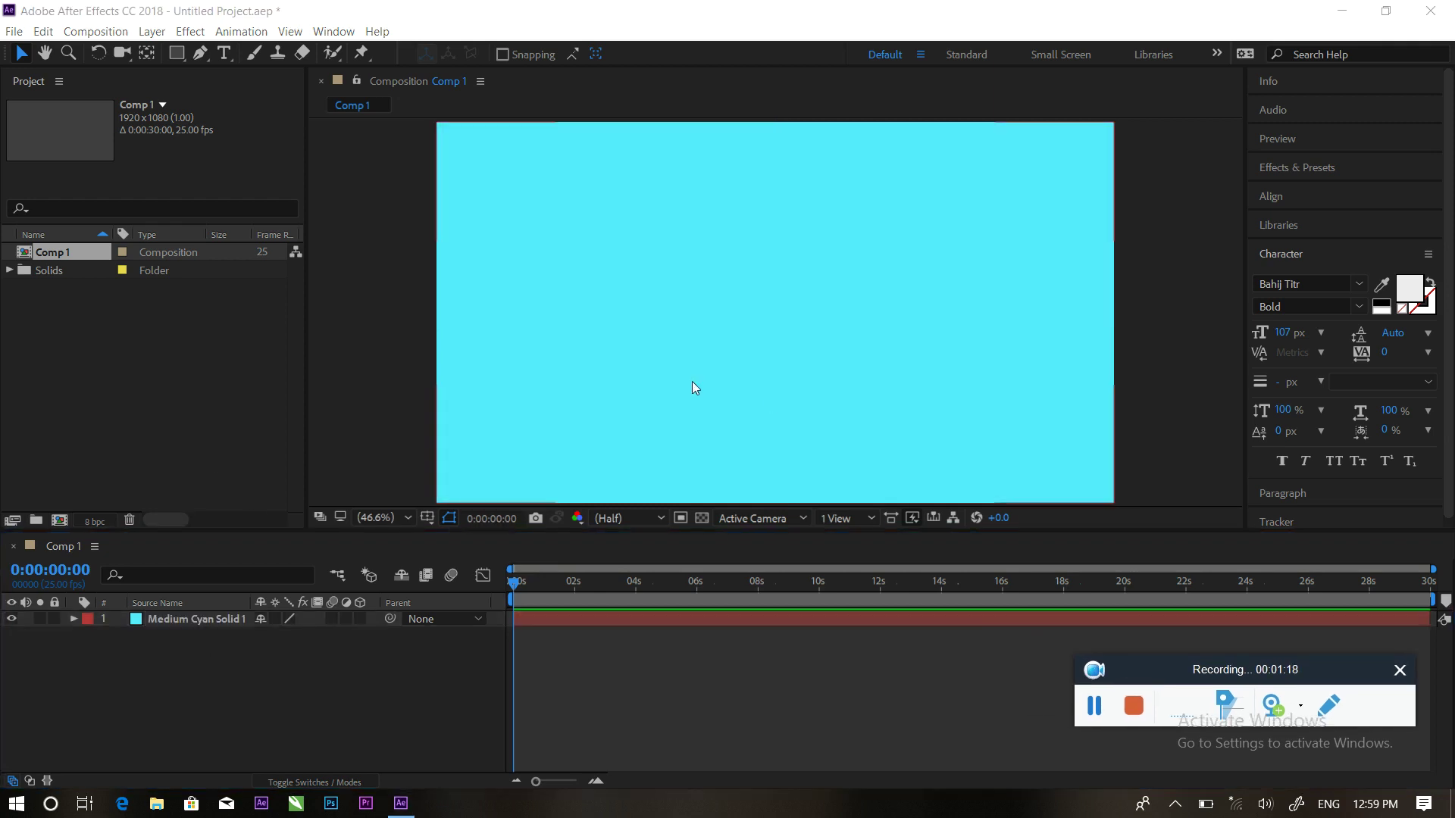
click(177, 53)
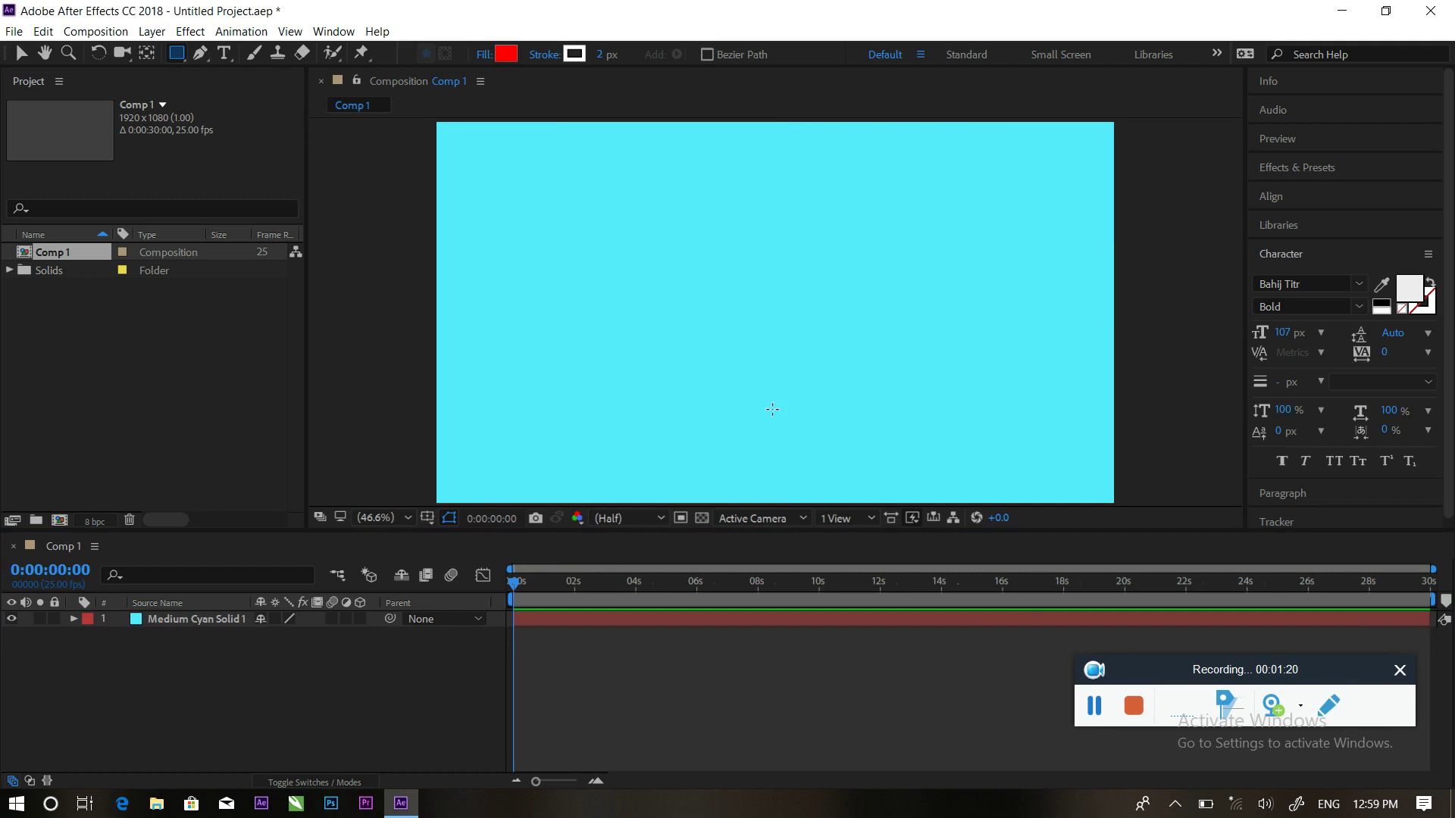
drag(705, 387, 803, 519)
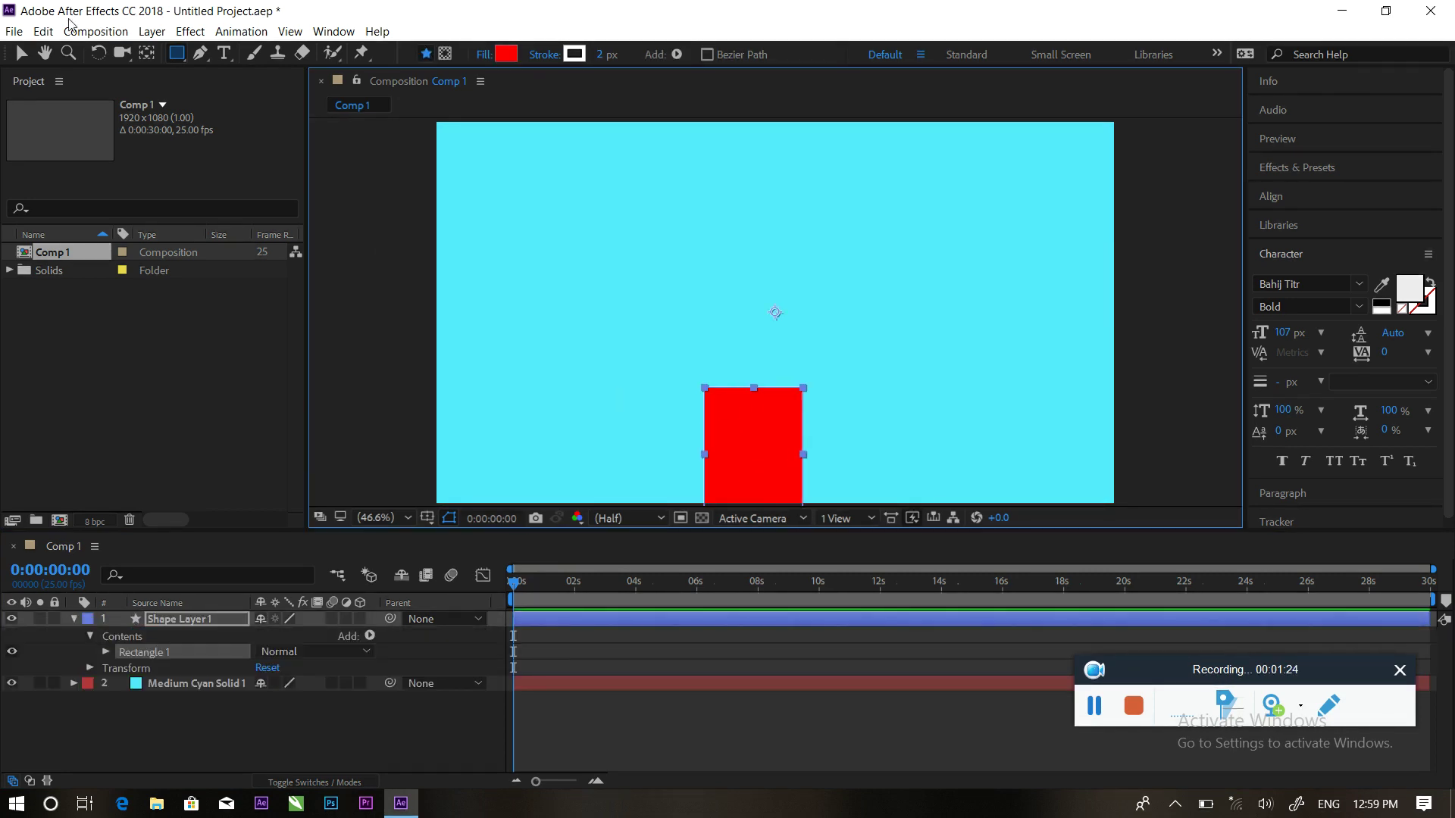
click(22, 53)
mouse_move(759, 424)
mouse_down()
mouse_move(780, 426)
mouse_move(780, 390)
mouse_move(780, 405)
mouse_up()
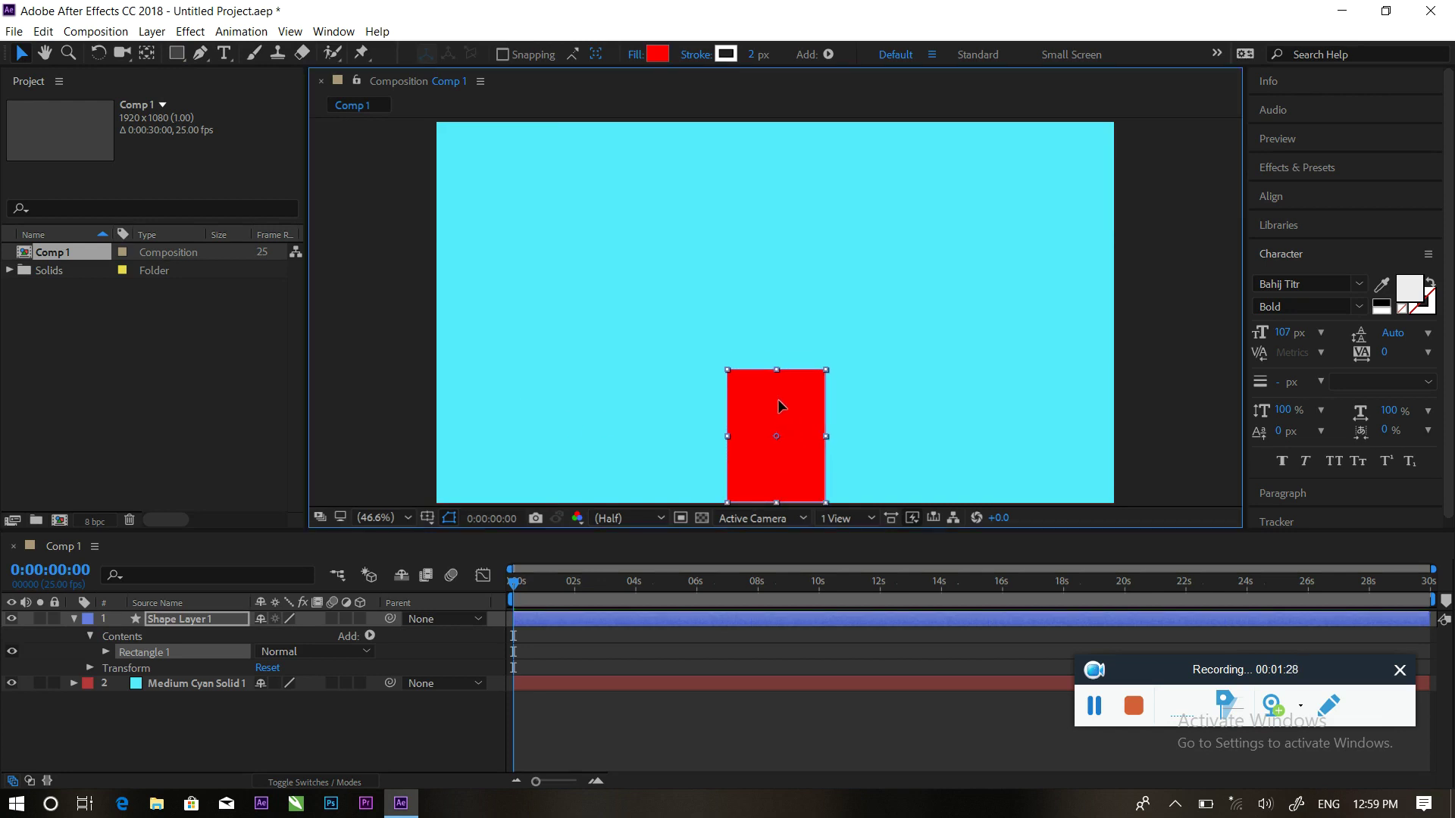
Set the rectangle's fill colour to orange-yellow FFBC00
click(657, 53)
drag(771, 426, 766, 496)
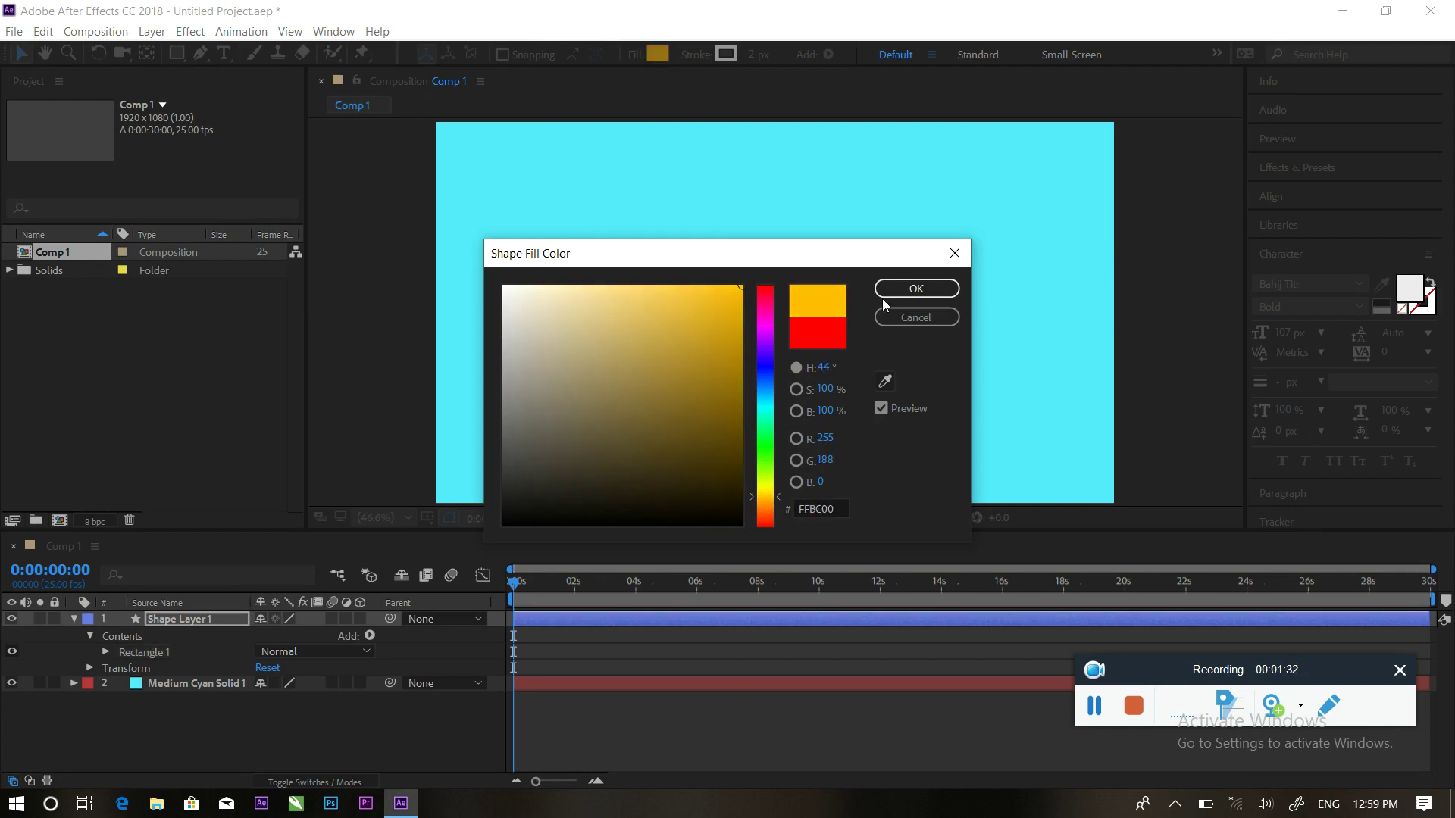
click(888, 293)
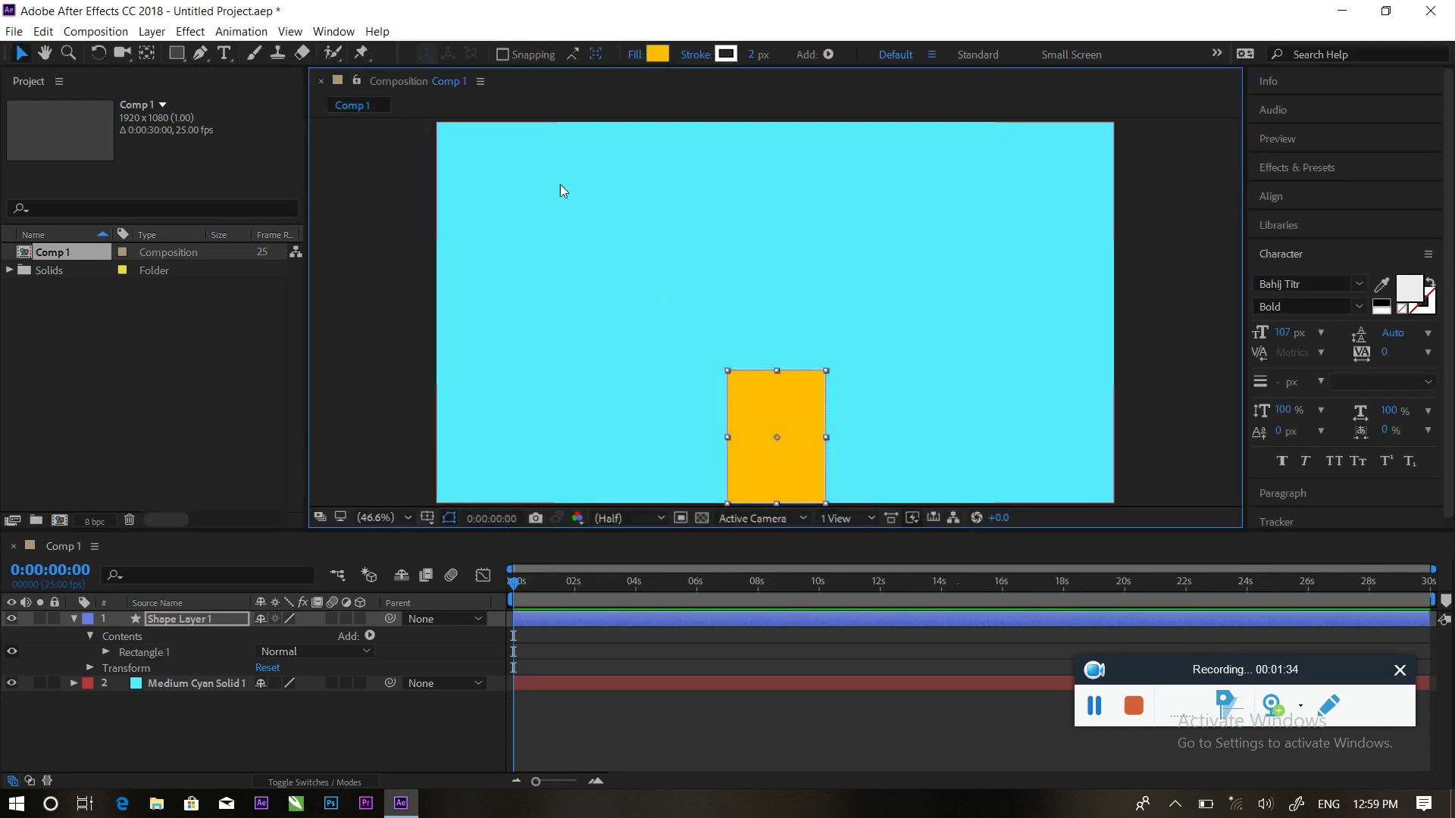
click(147, 53)
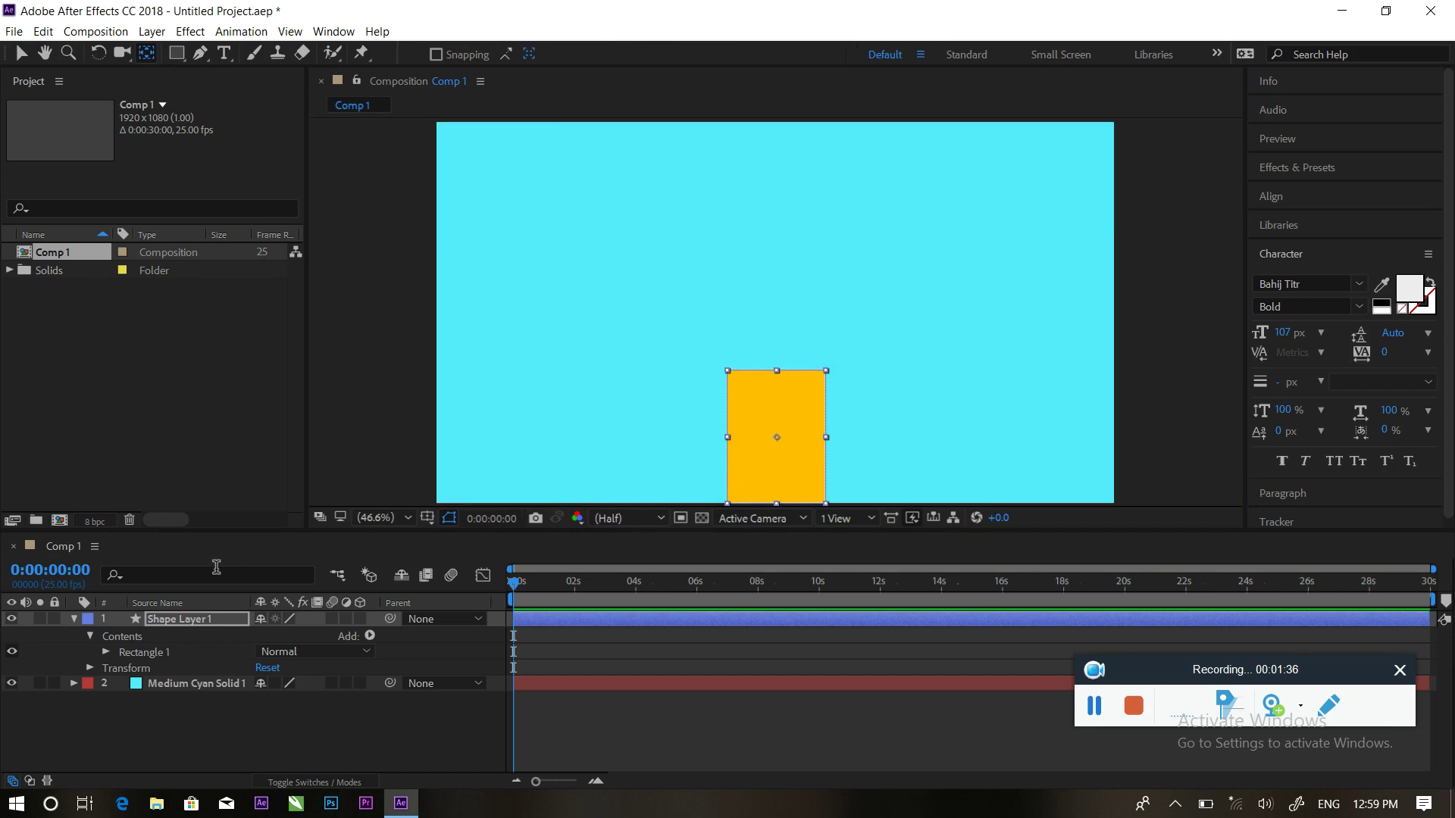
Move Shape Layer 1's anchor point to the rectangle's bottom edge with Pan Behind
click(73, 619)
click(137, 685)
click(203, 622)
drag(775, 312, 777, 504)
Set a Scale keyframe of 100,0% at 0 seconds
click(227, 626)
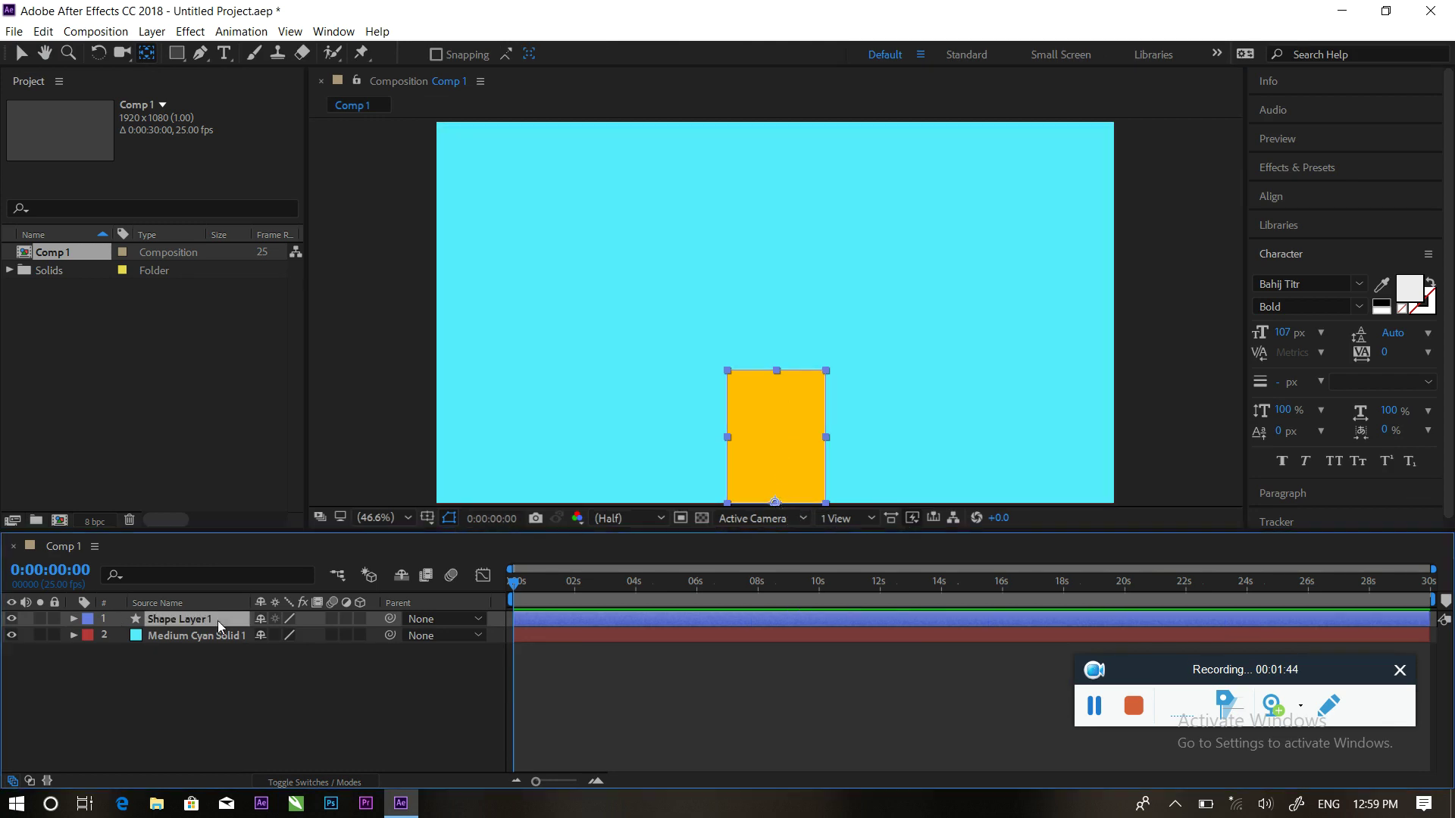
key(s)
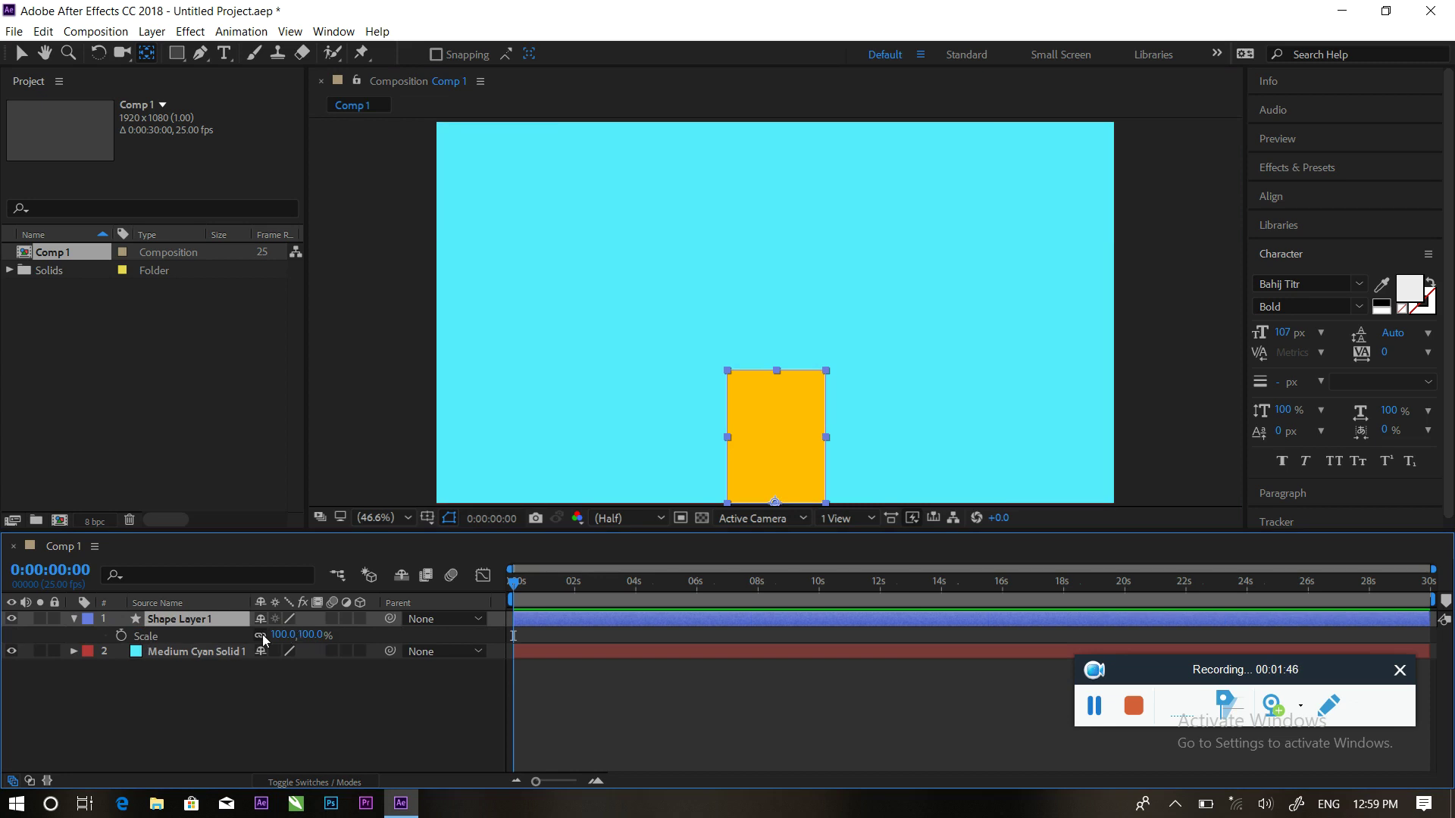
drag(312, 639, 306, 638)
click(309, 635)
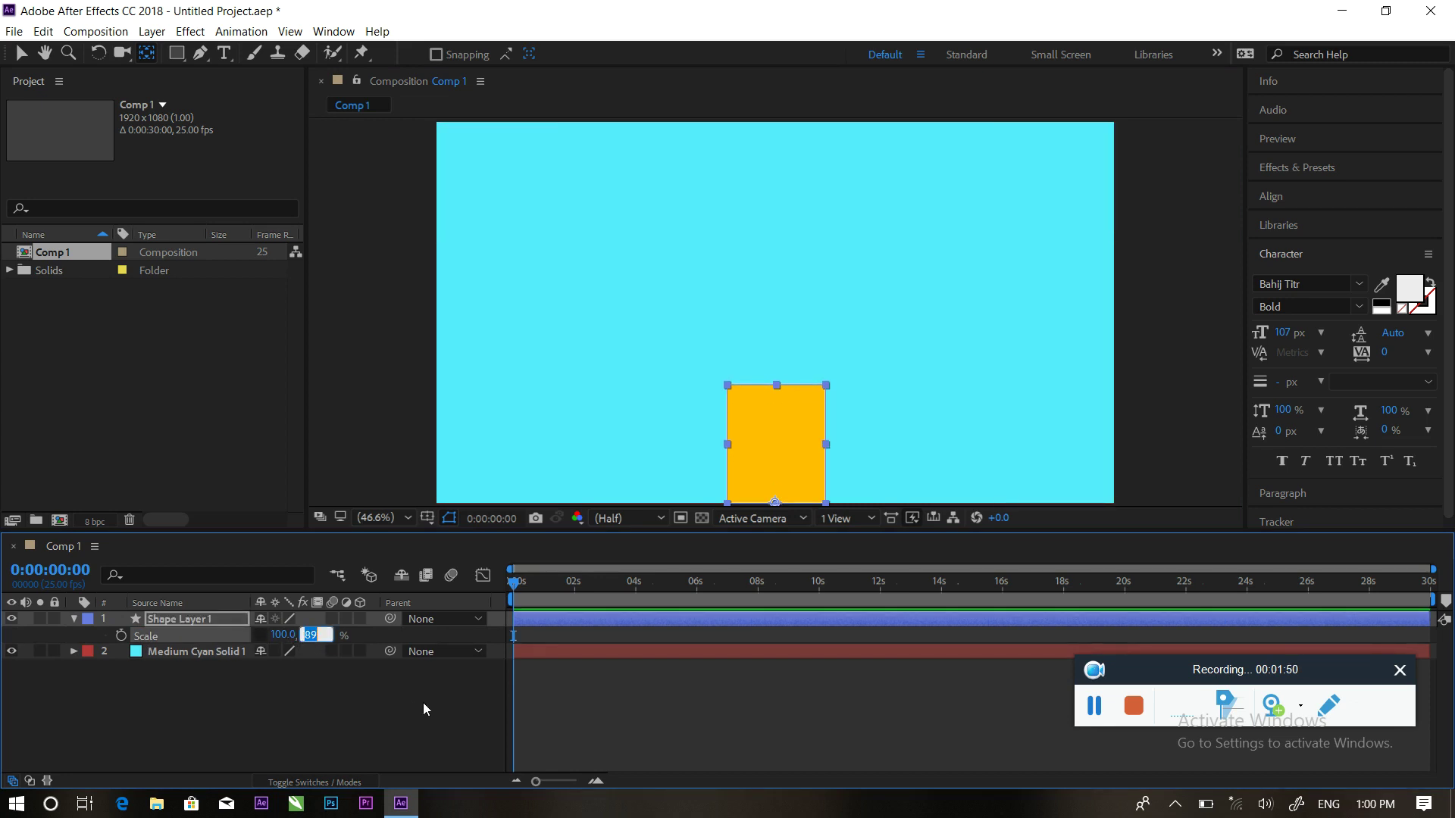
text(0)
click(286, 699)
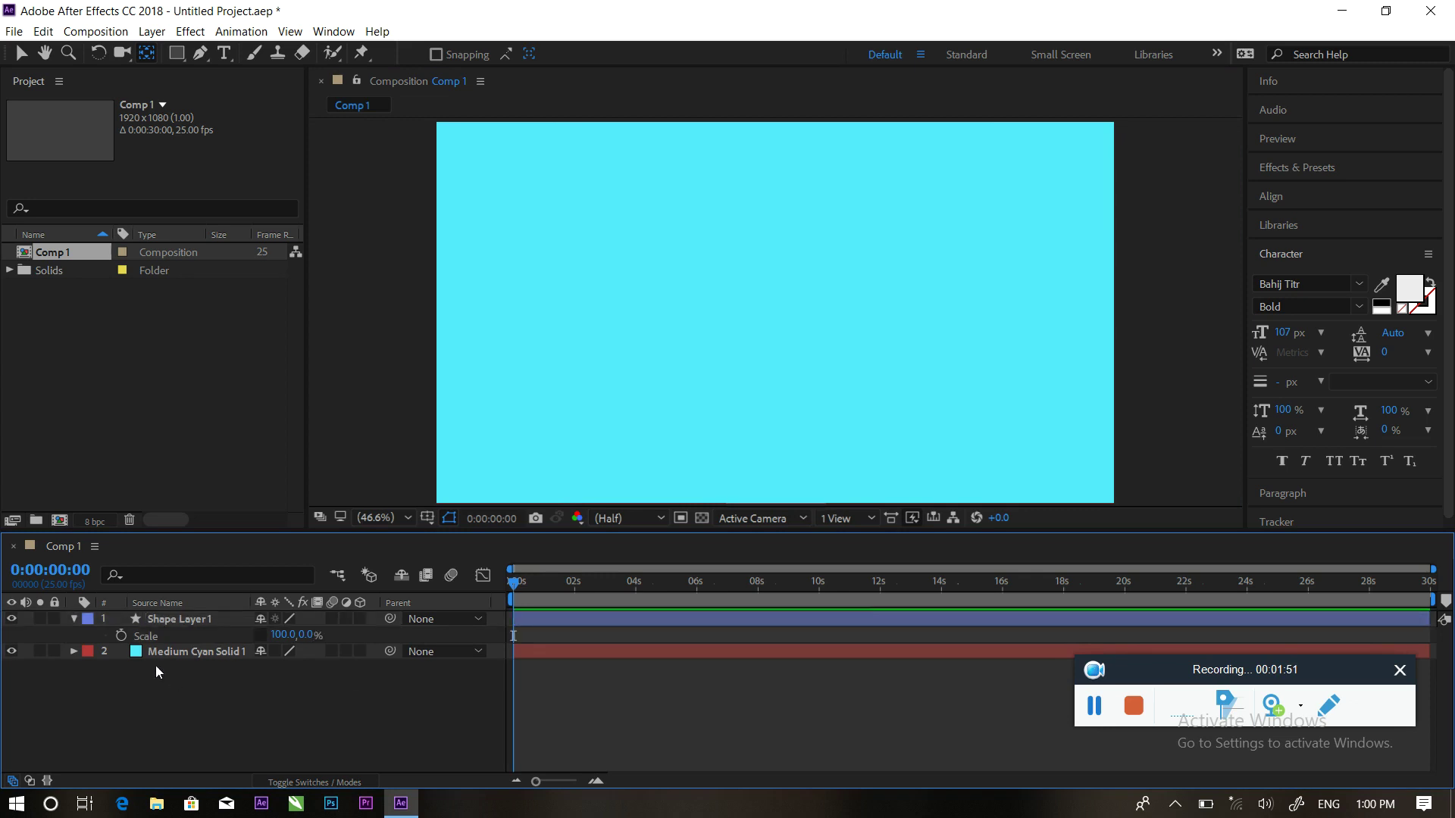
click(122, 634)
Add a 100,100% Scale keyframe at about 1 second and preview the growth
key(equal)
drag(515, 597, 581, 598)
click(318, 634)
text(100)
key(Return)
click(405, 726)
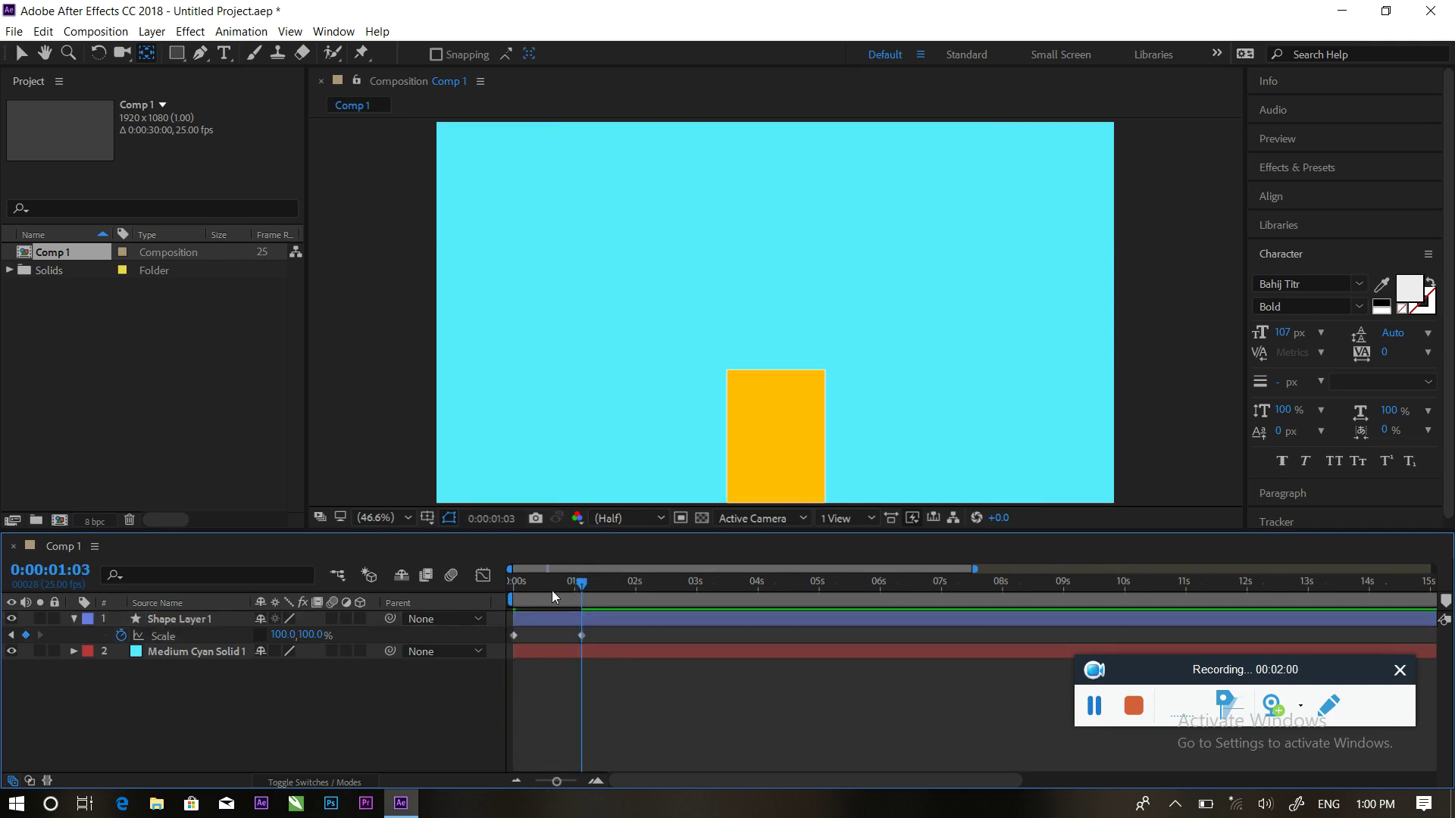
drag(576, 586, 494, 580)
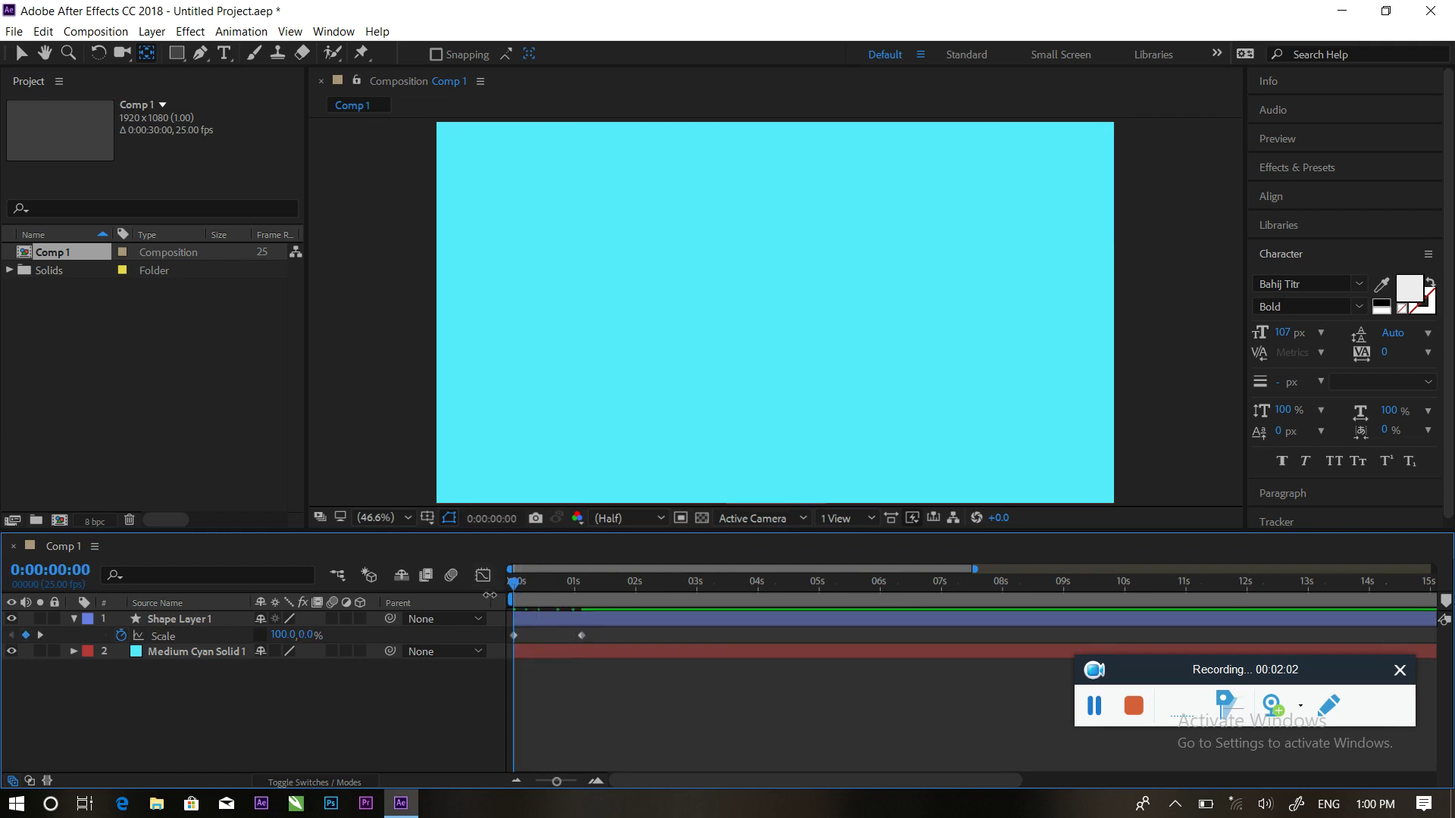
key(space)
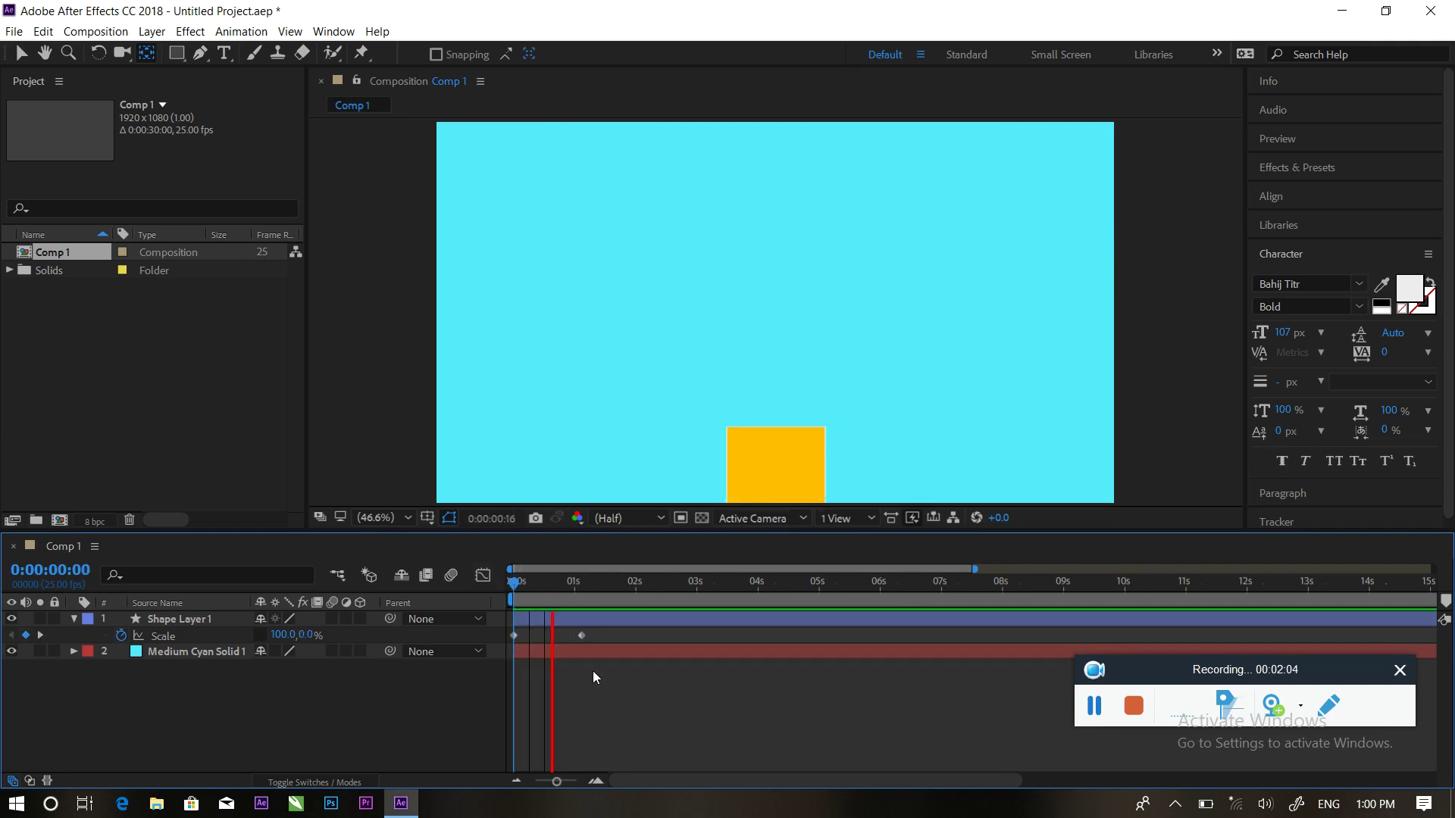
Move the full-height keyframe to frame 16 and preview the faster grow
drag(601, 593, 553, 584)
drag(582, 635, 529, 588)
key(space)
drag(579, 632, 506, 643)
Apply Easy Ease to the Scale keyframes and adjust the end keyframe in the speed graph
right_click(554, 638)
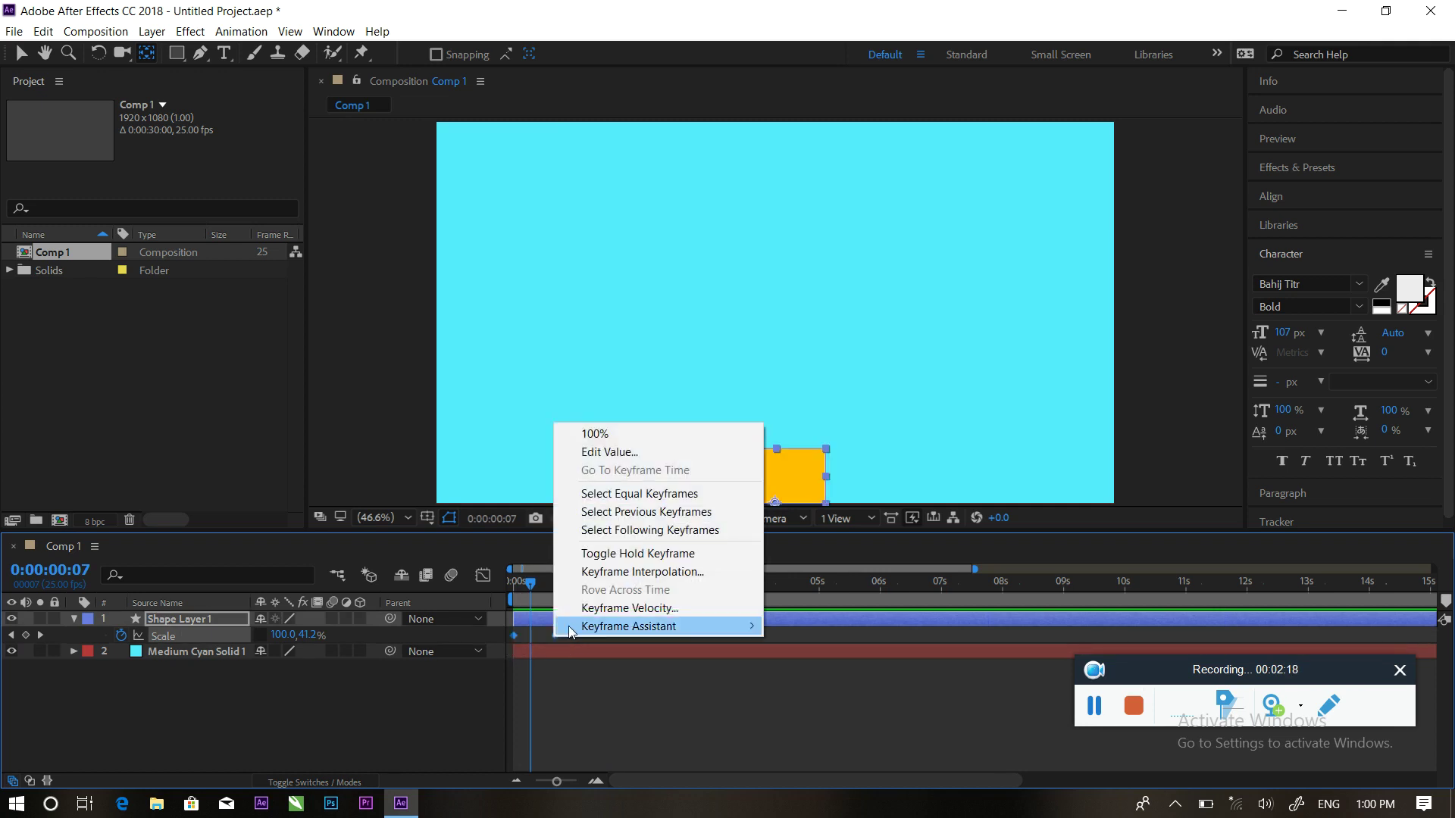
mouse_move(615, 626)
click(870, 683)
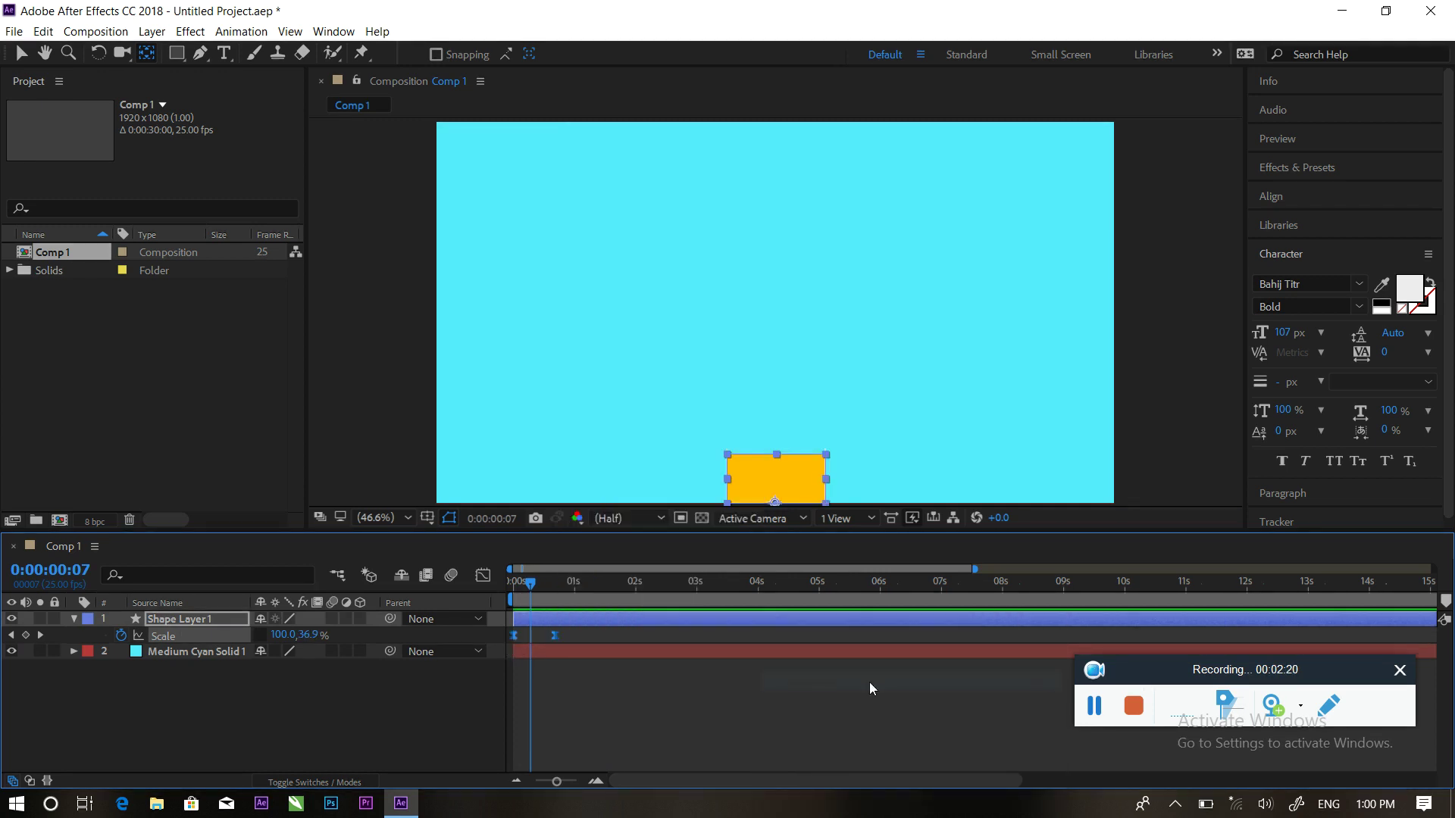
click(483, 577)
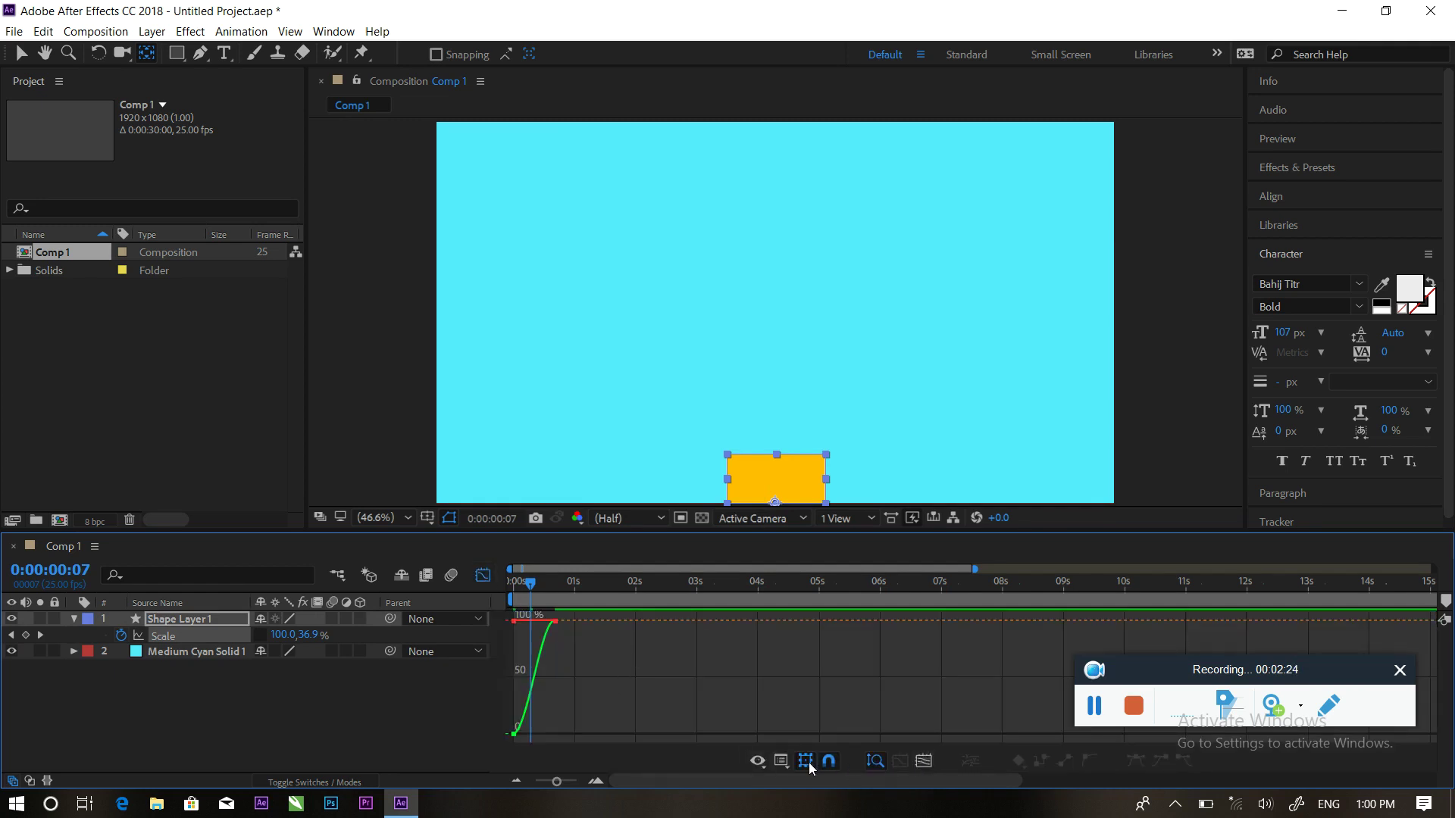
right_click(671, 680)
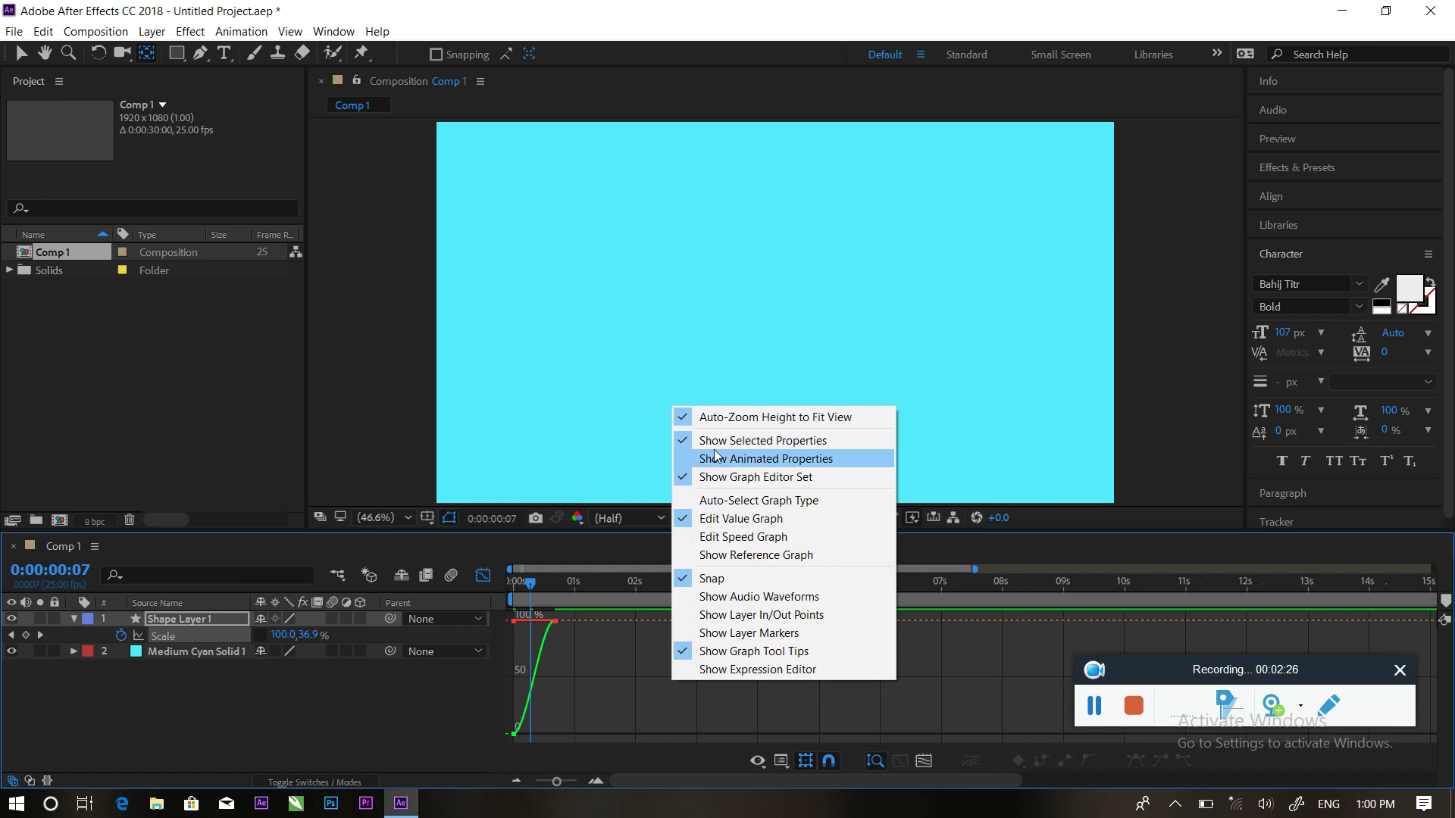
click(782, 764)
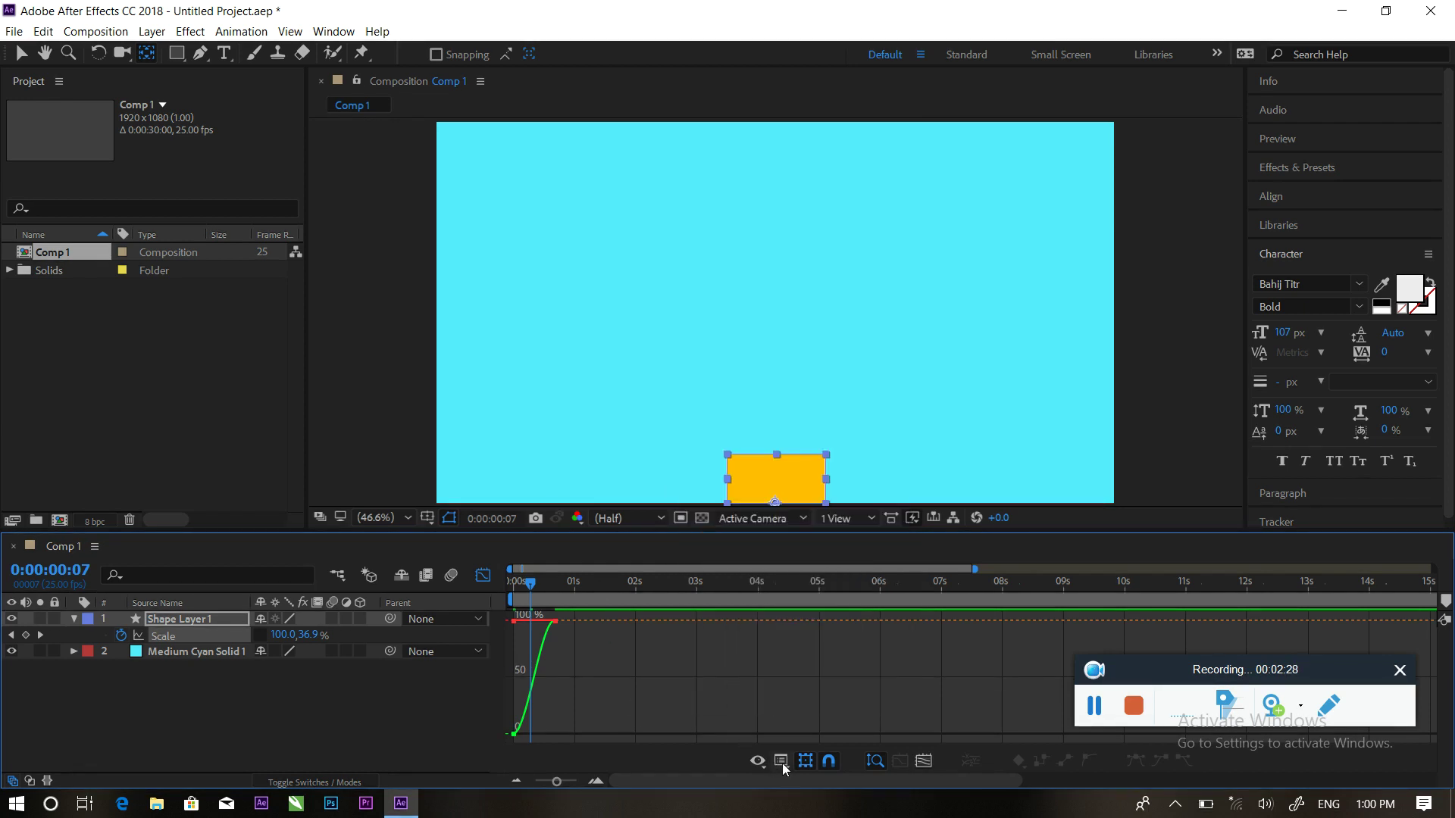
click(782, 762)
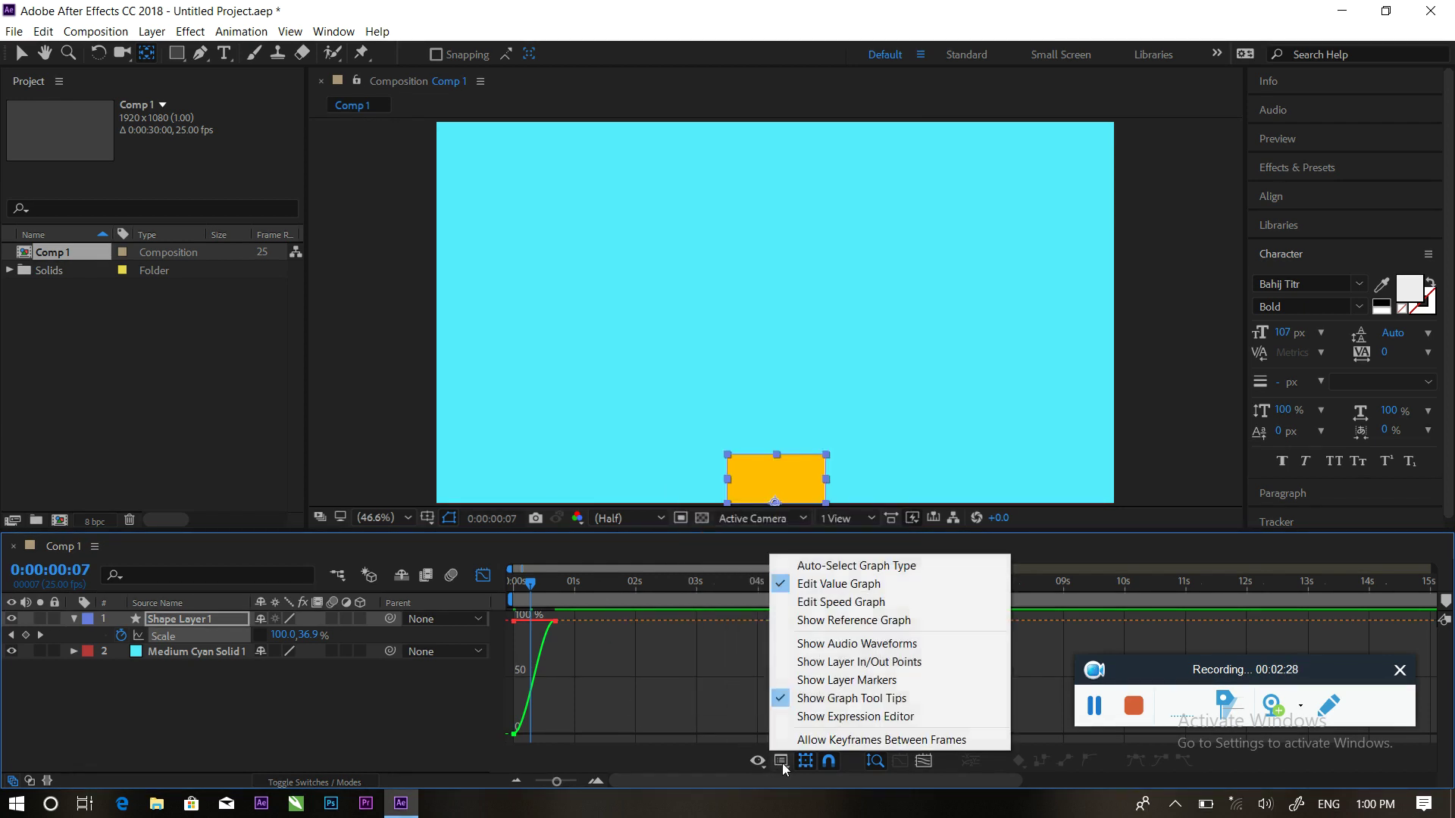
click(806, 604)
drag(552, 745, 533, 735)
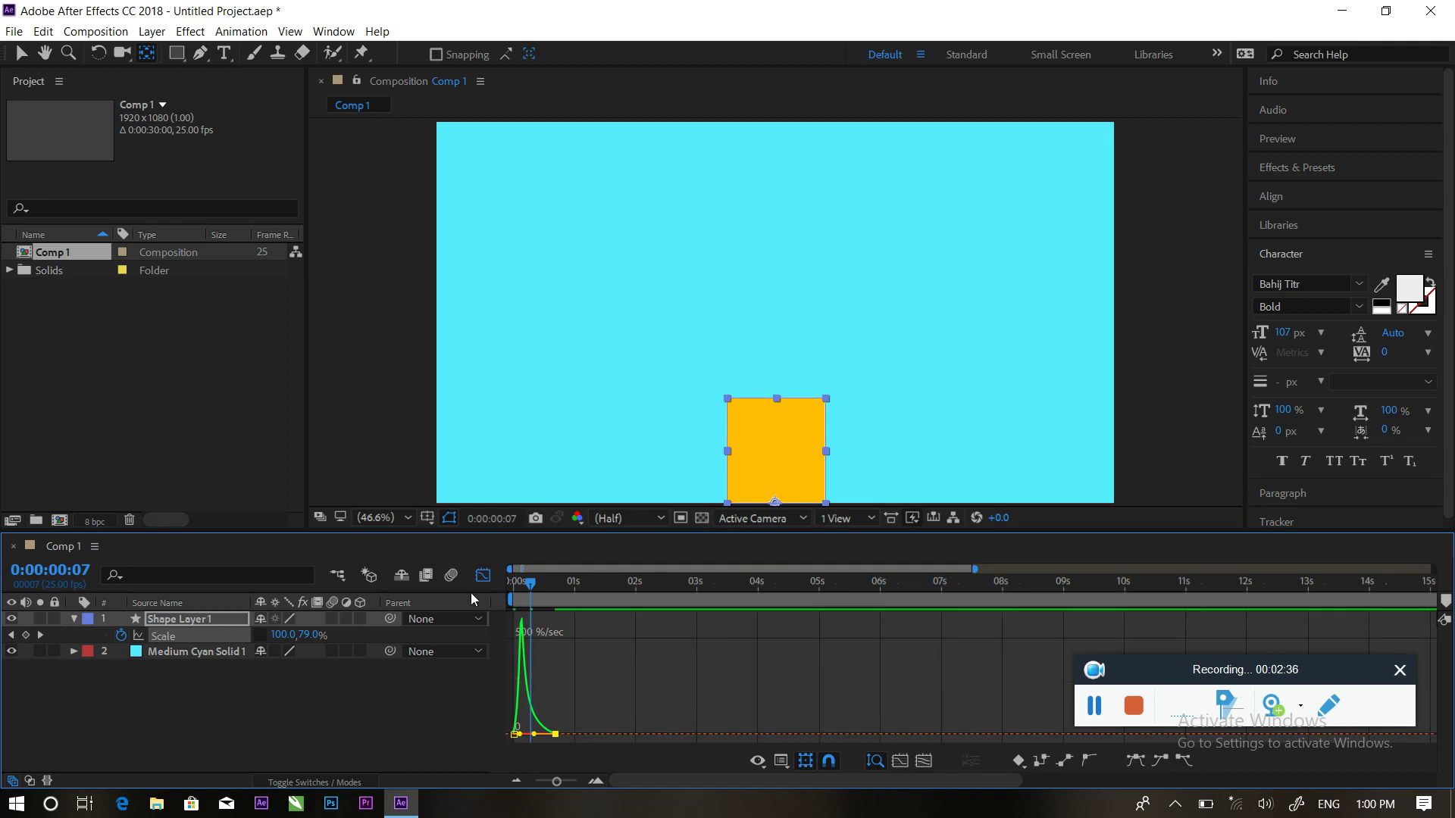
click(481, 578)
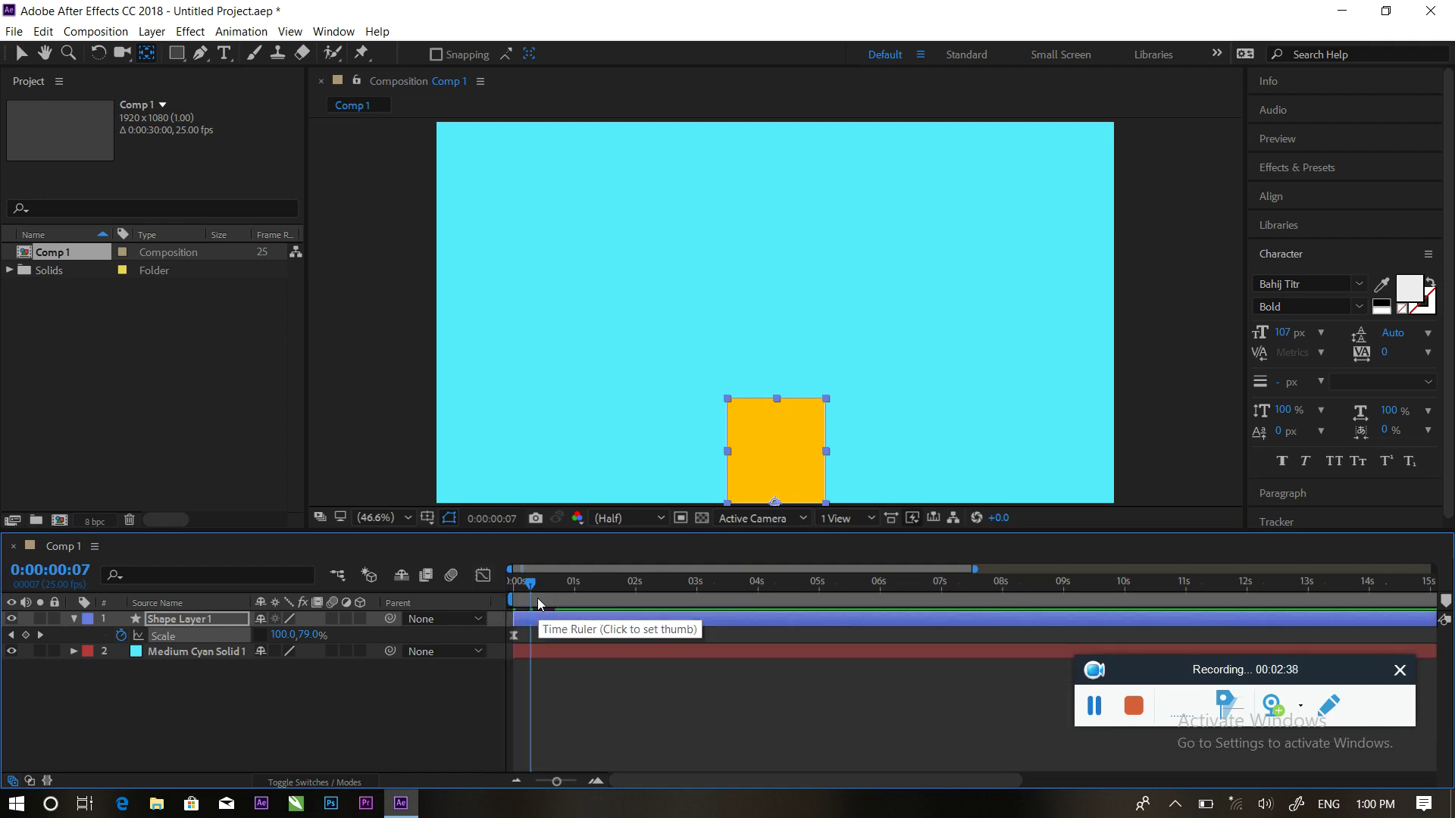
Preview the eased grow-in from the start twice
drag(533, 587, 493, 646)
key(space)
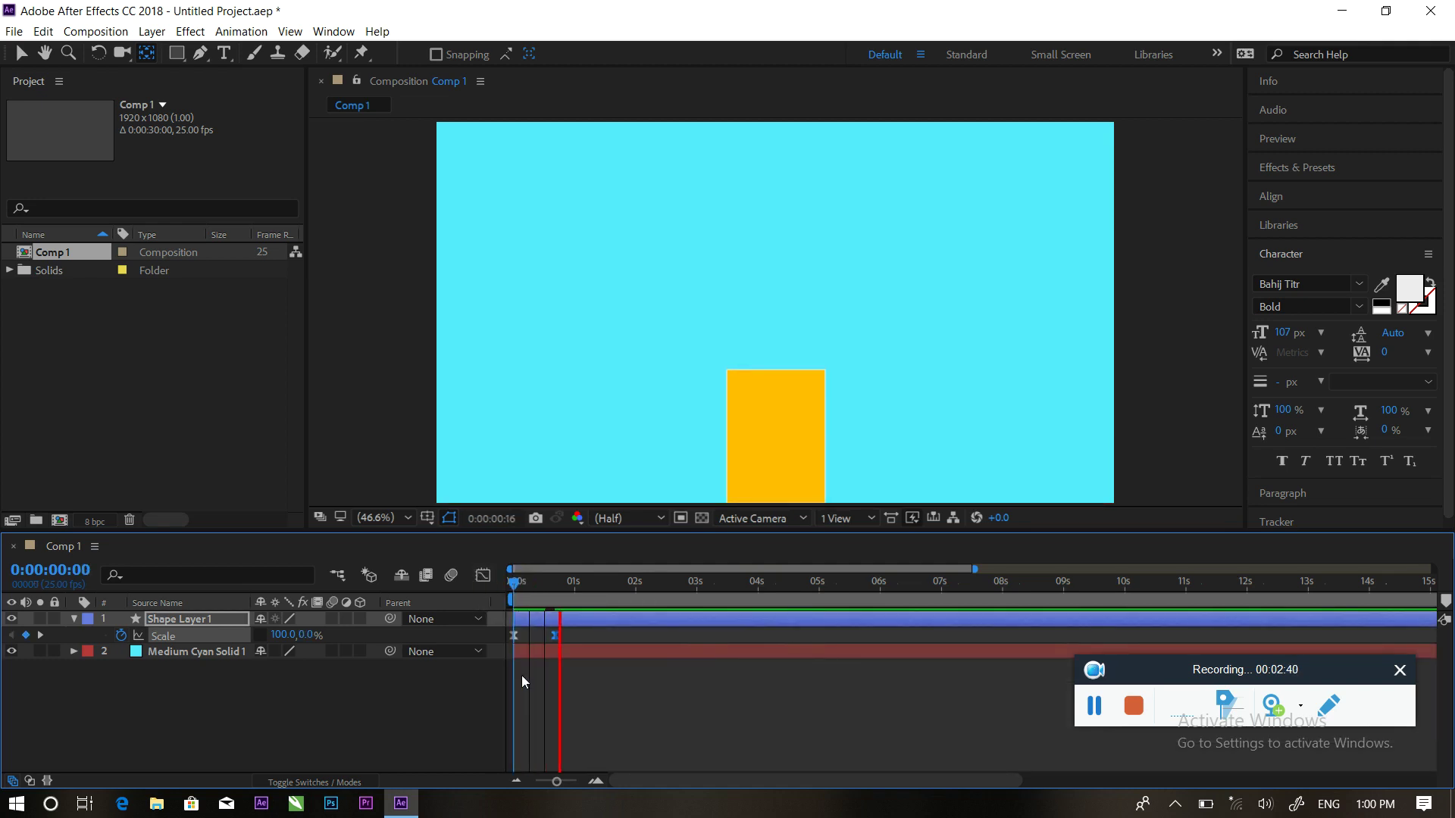
drag(575, 582, 491, 586)
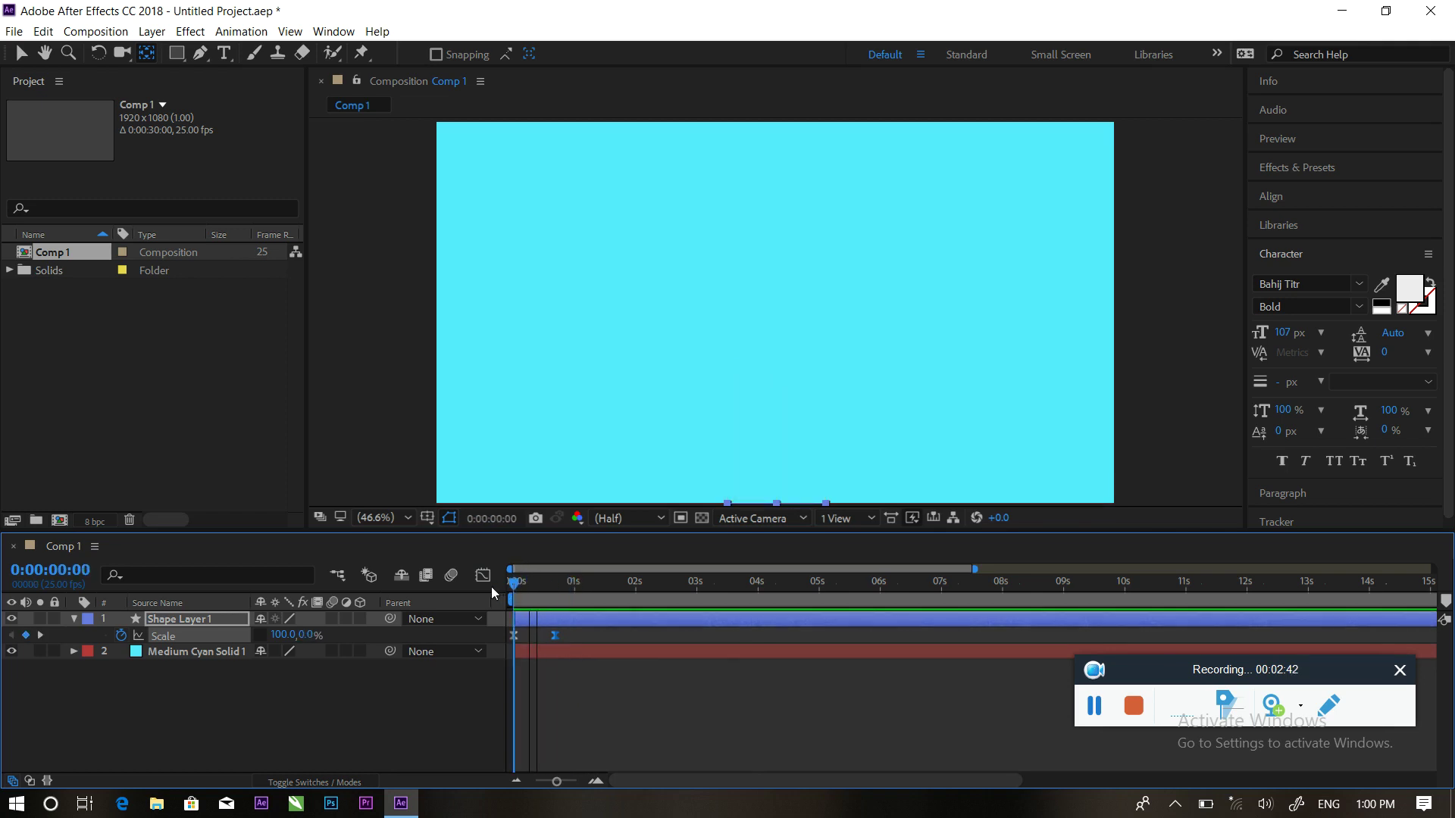
key(space)
key(space)
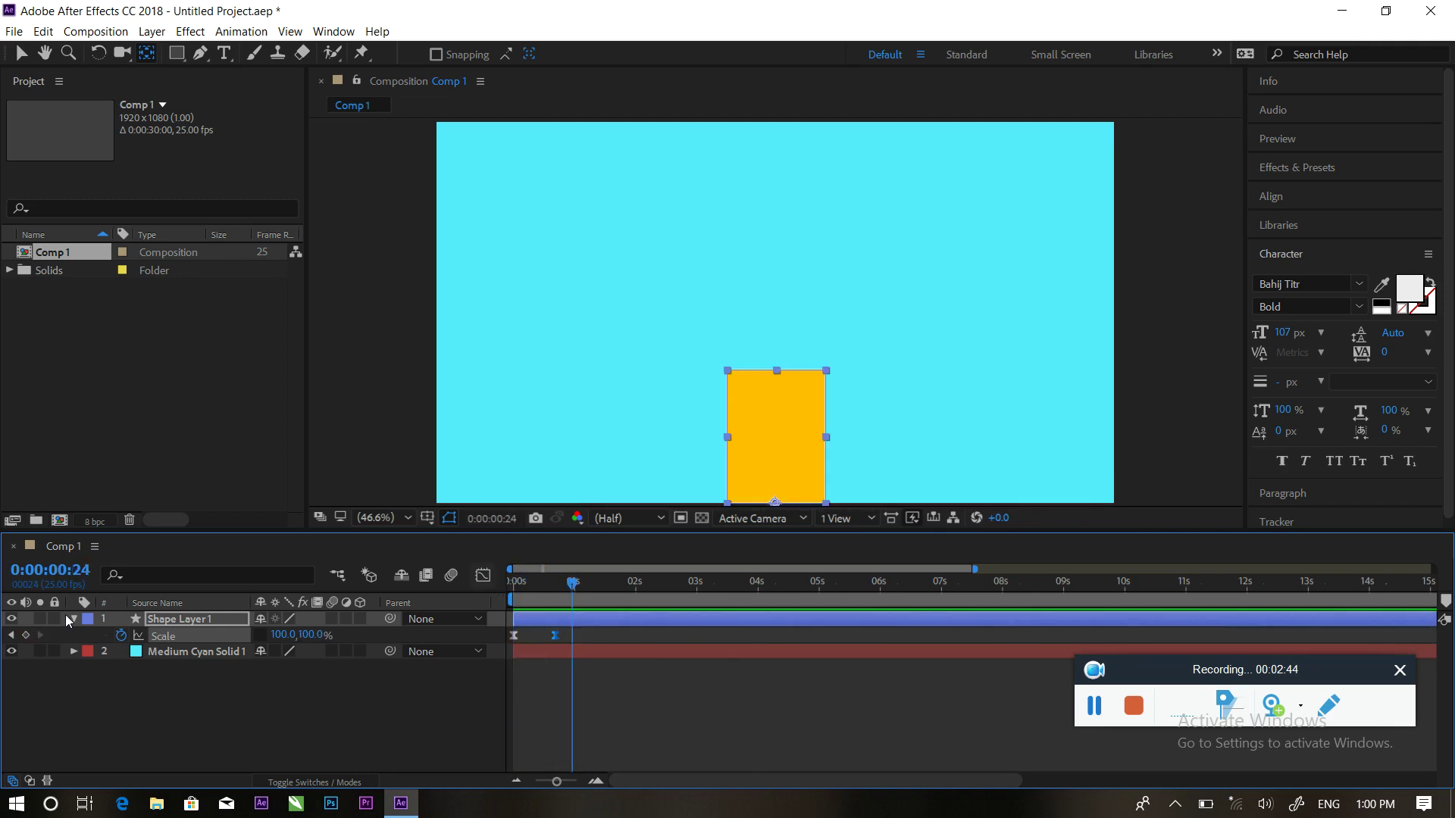
Add a text layer reading HI above the yellow rectangle
click(71, 619)
click(208, 694)
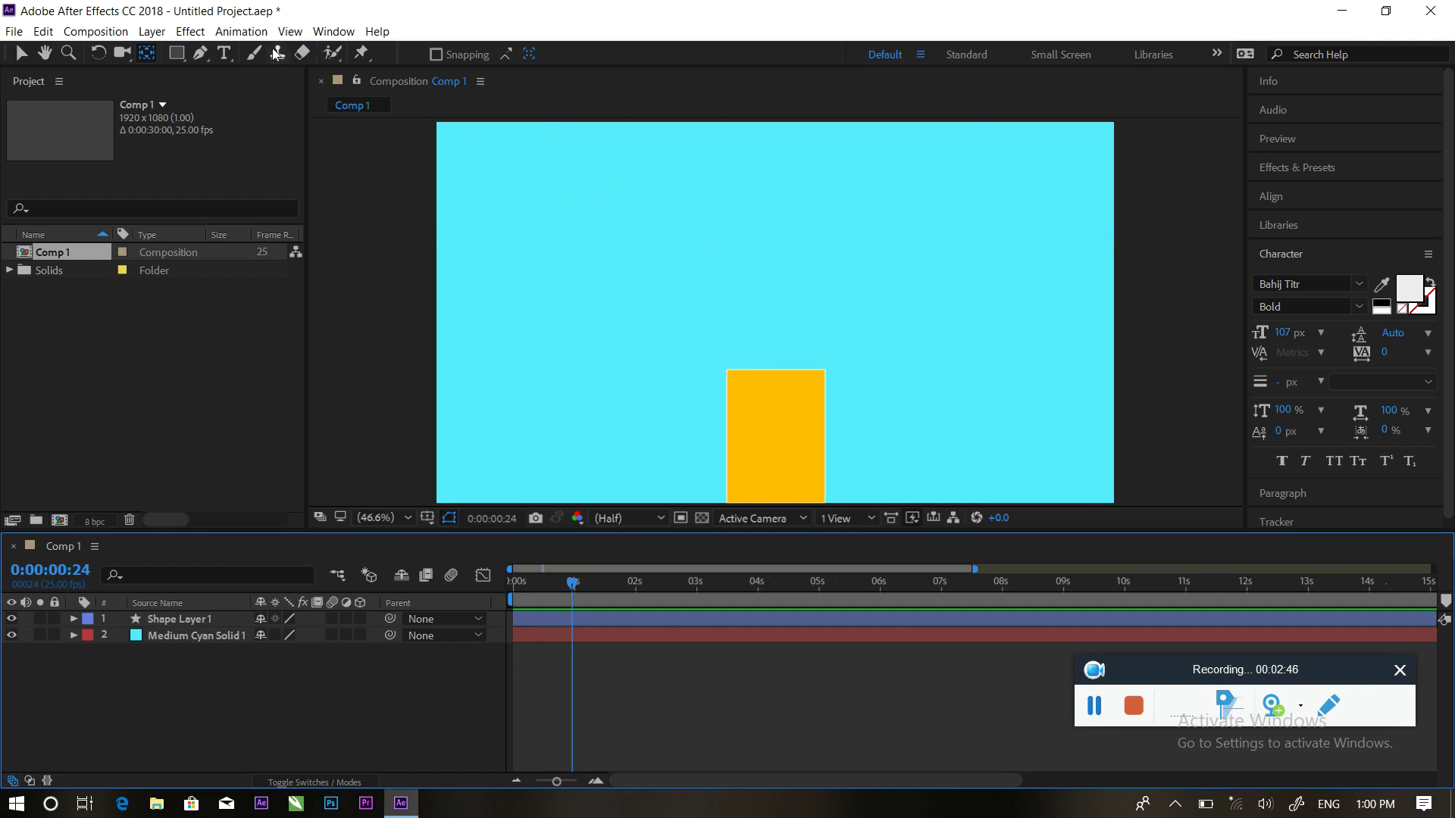
click(226, 54)
click(733, 266)
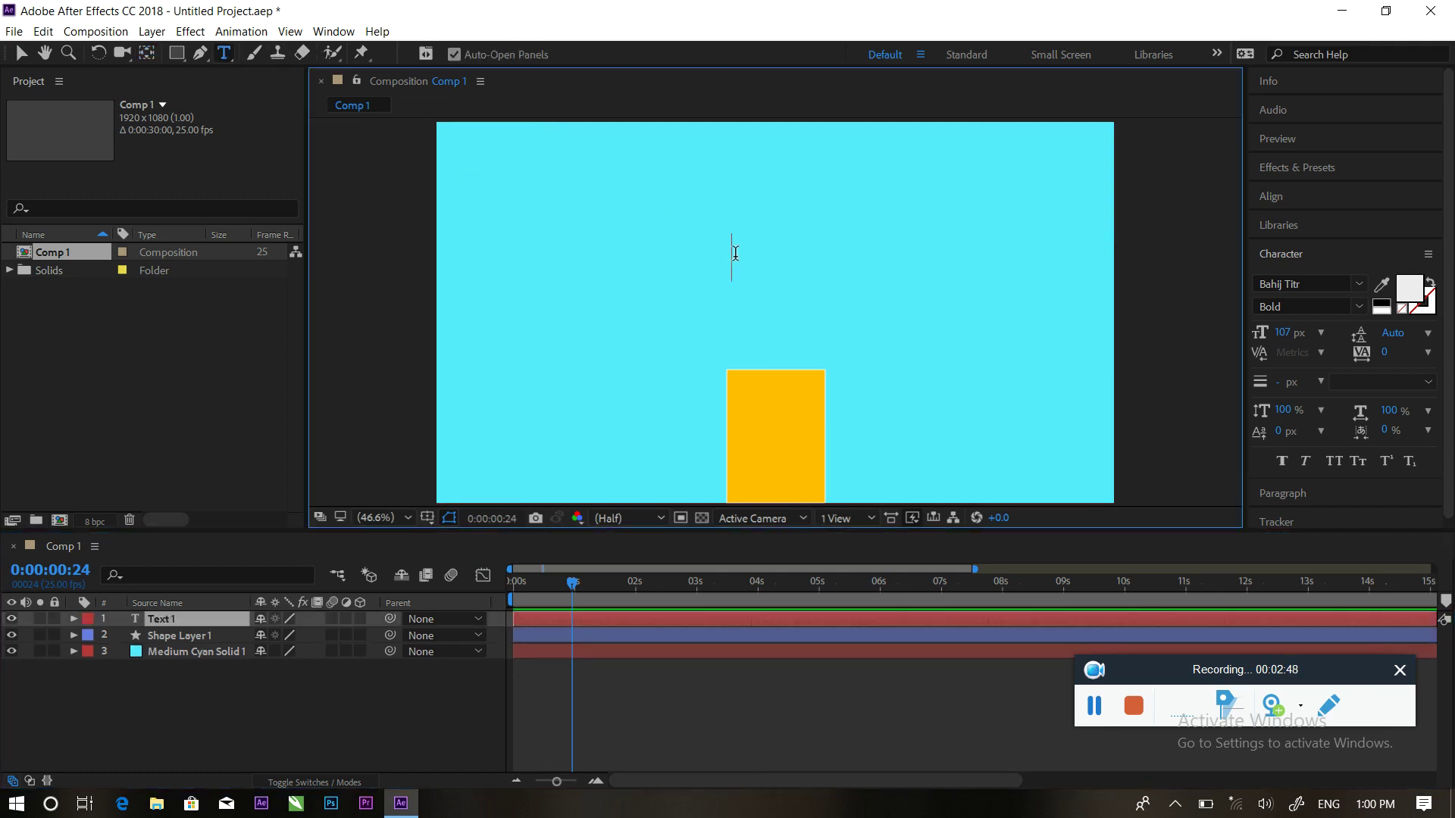
text(HI)
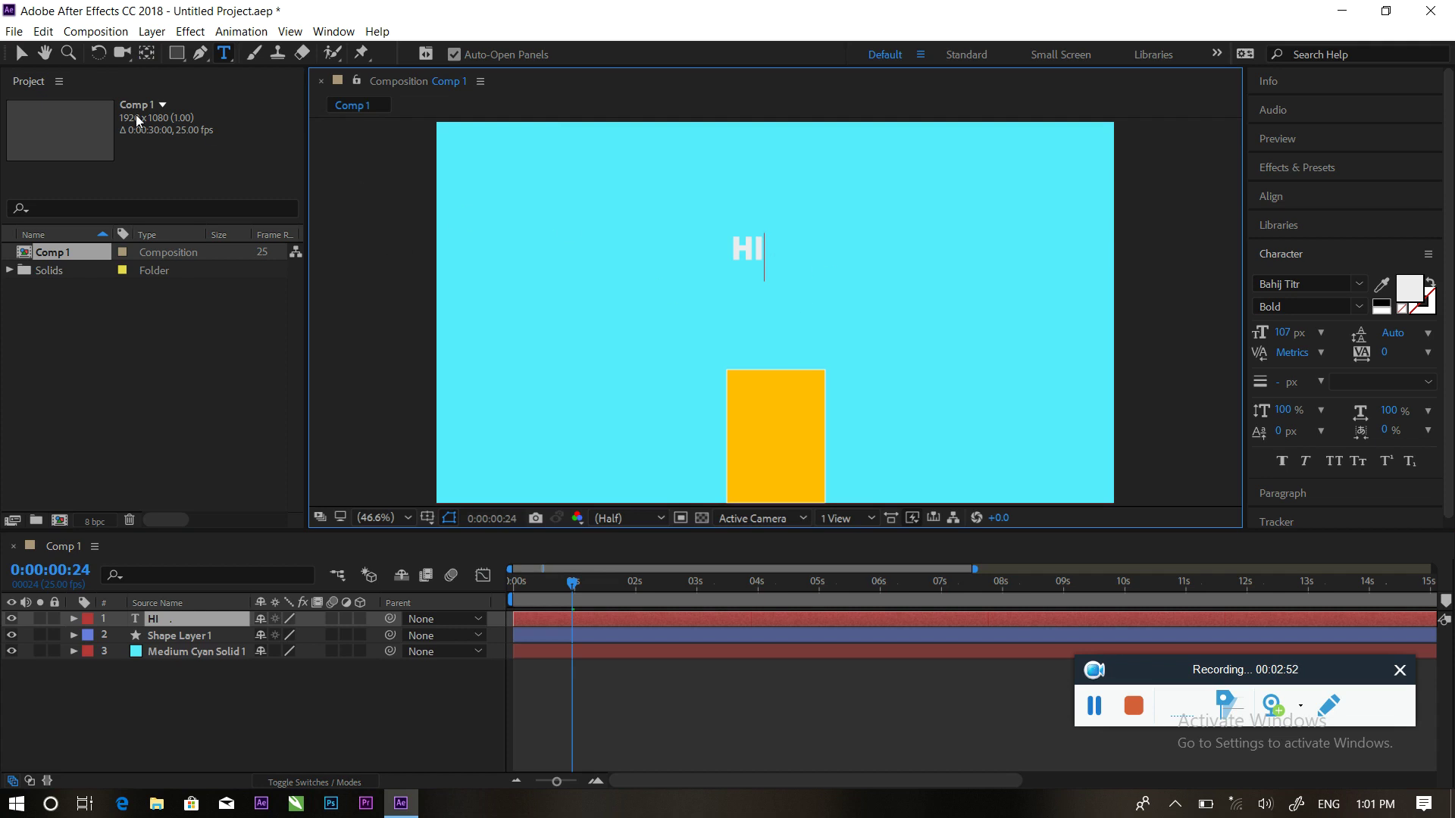
click(36, 77)
click(21, 53)
drag(750, 251, 778, 332)
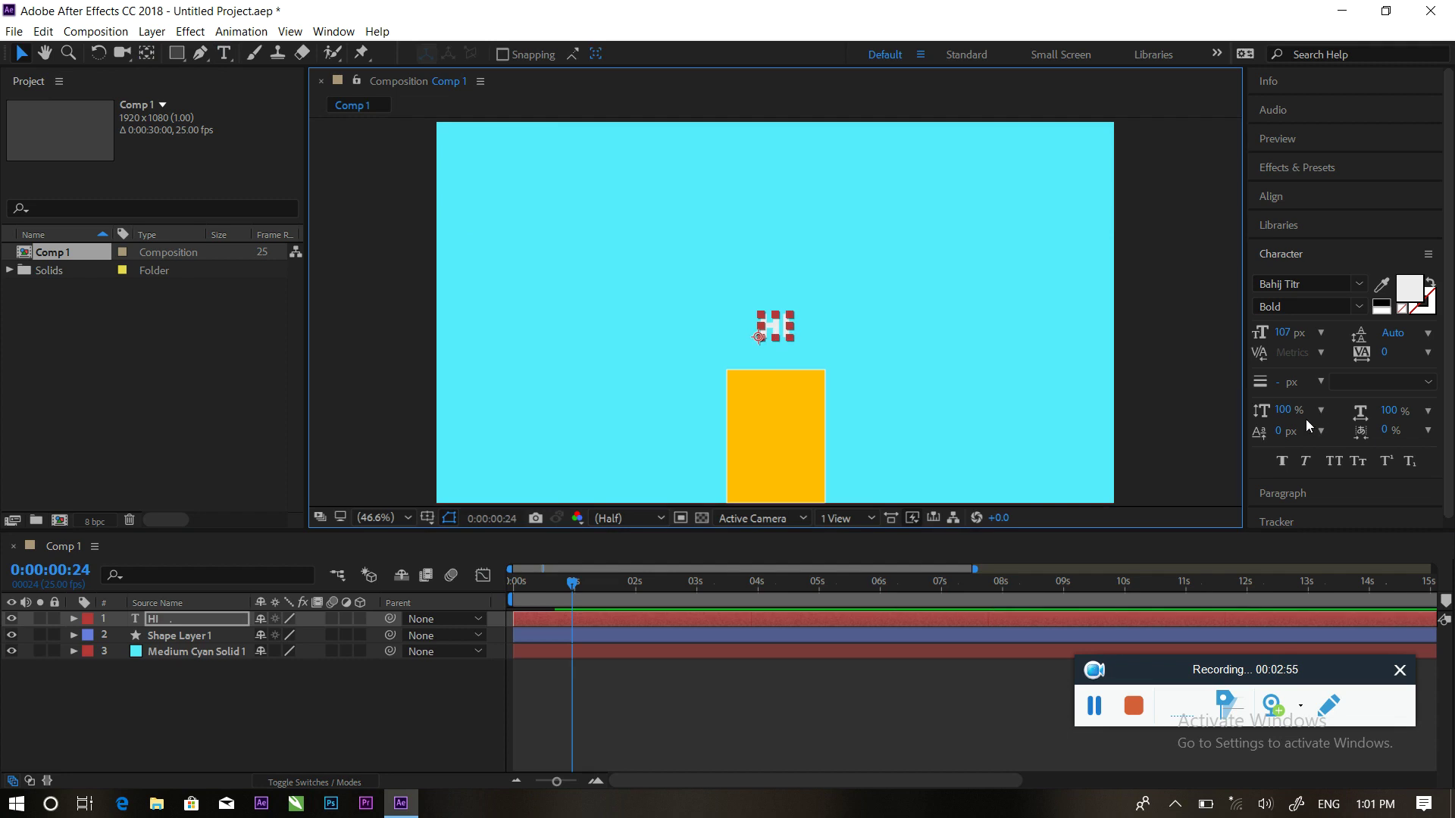
Set HI to 270 px, place it just above the rectangle, and colour it the rectangle's yellow
click(1285, 415)
drag(1281, 332, 1408, 333)
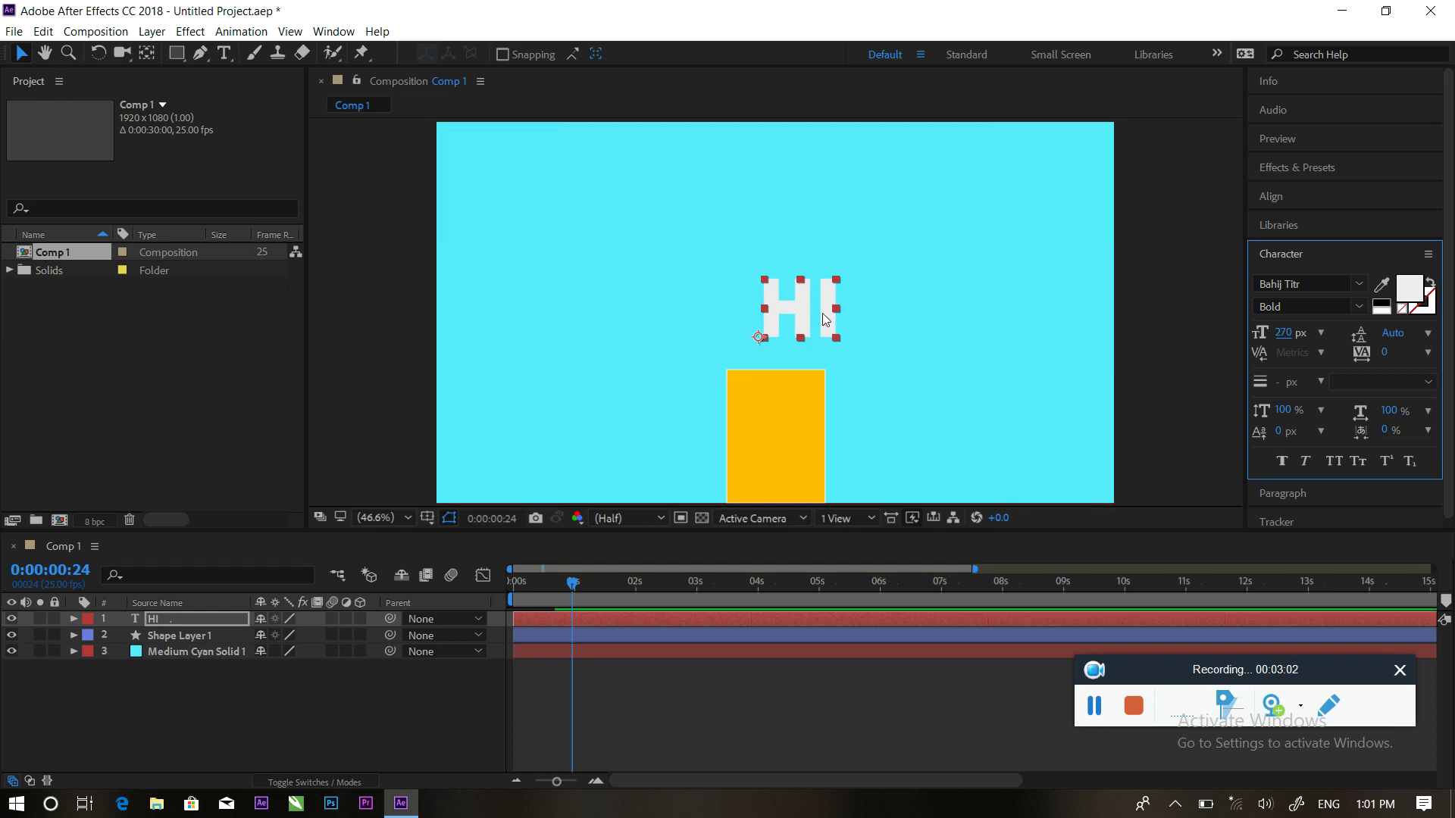
drag(803, 304, 783, 314)
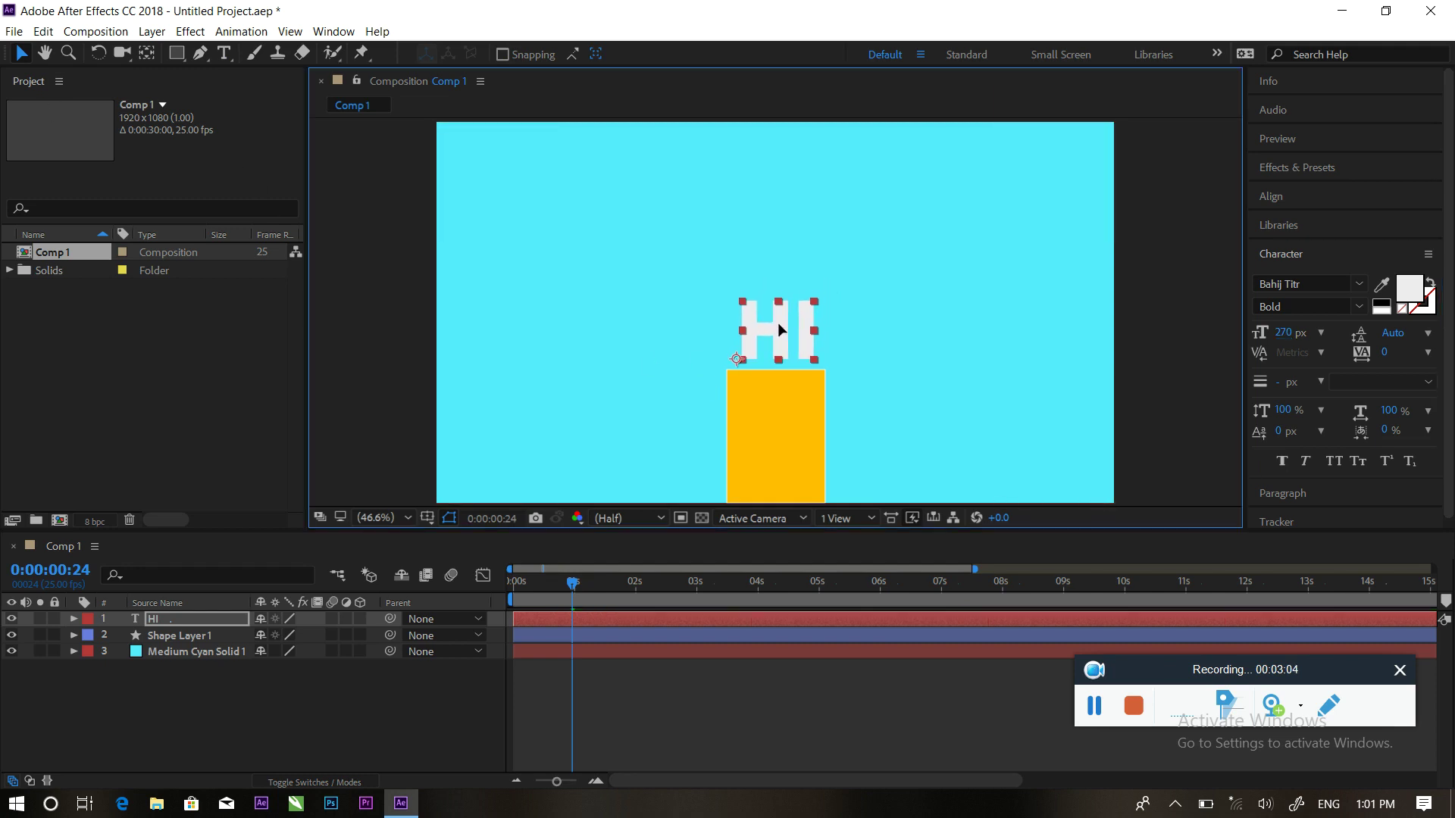
click(1382, 286)
click(820, 430)
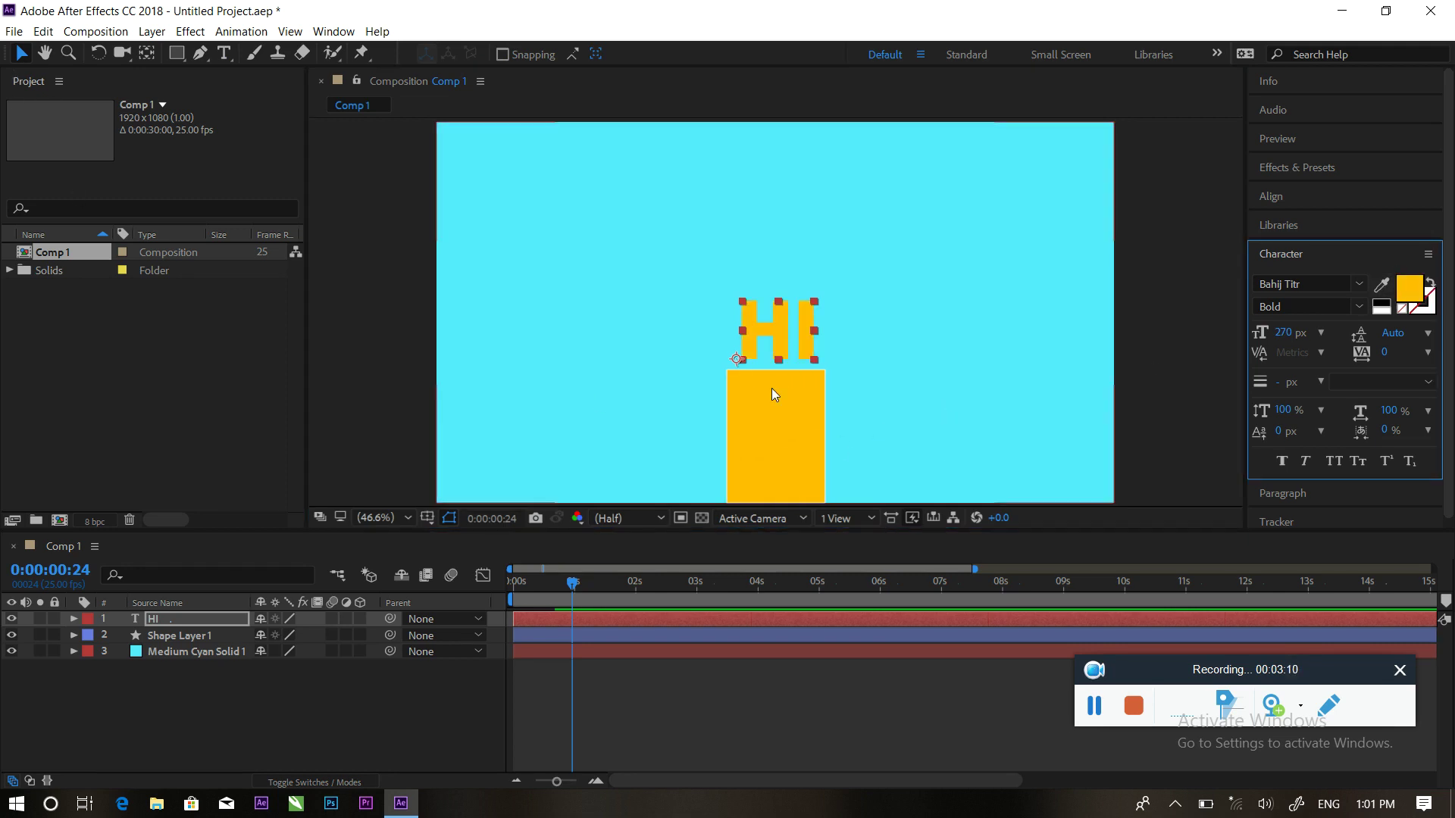
Add a 100,78% Scale keyframe to the rectangle at 0:00:01:02
click(182, 637)
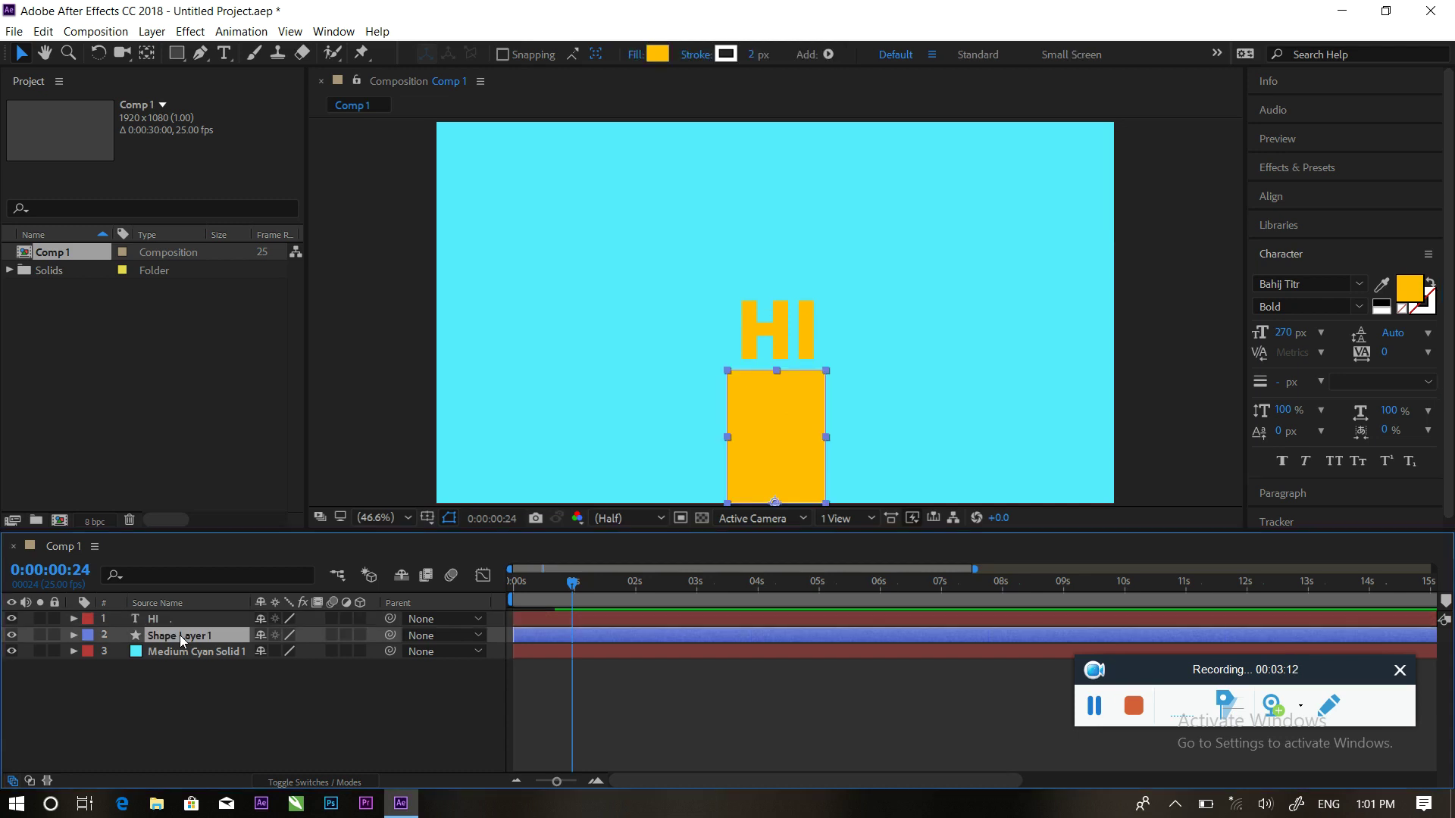
key(s)
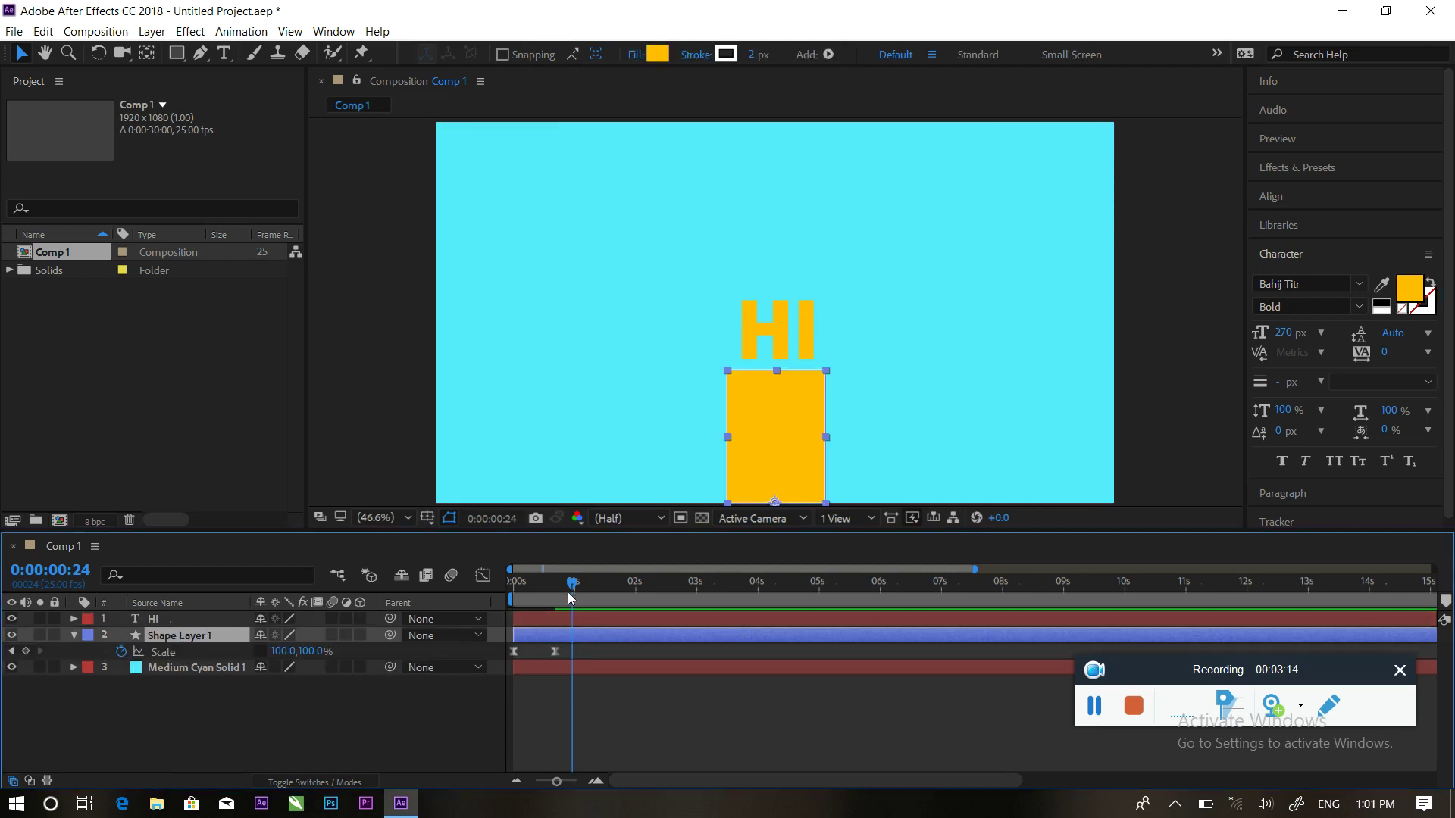
mouse_move(572, 588)
mouse_down()
mouse_move(552, 587)
mouse_move(575, 585)
mouse_up()
drag(309, 651, 287, 652)
click(588, 580)
Add a 100,100% Scale keyframe at 0:00:01:11 and preview the bounce
drag(588, 580, 603, 580)
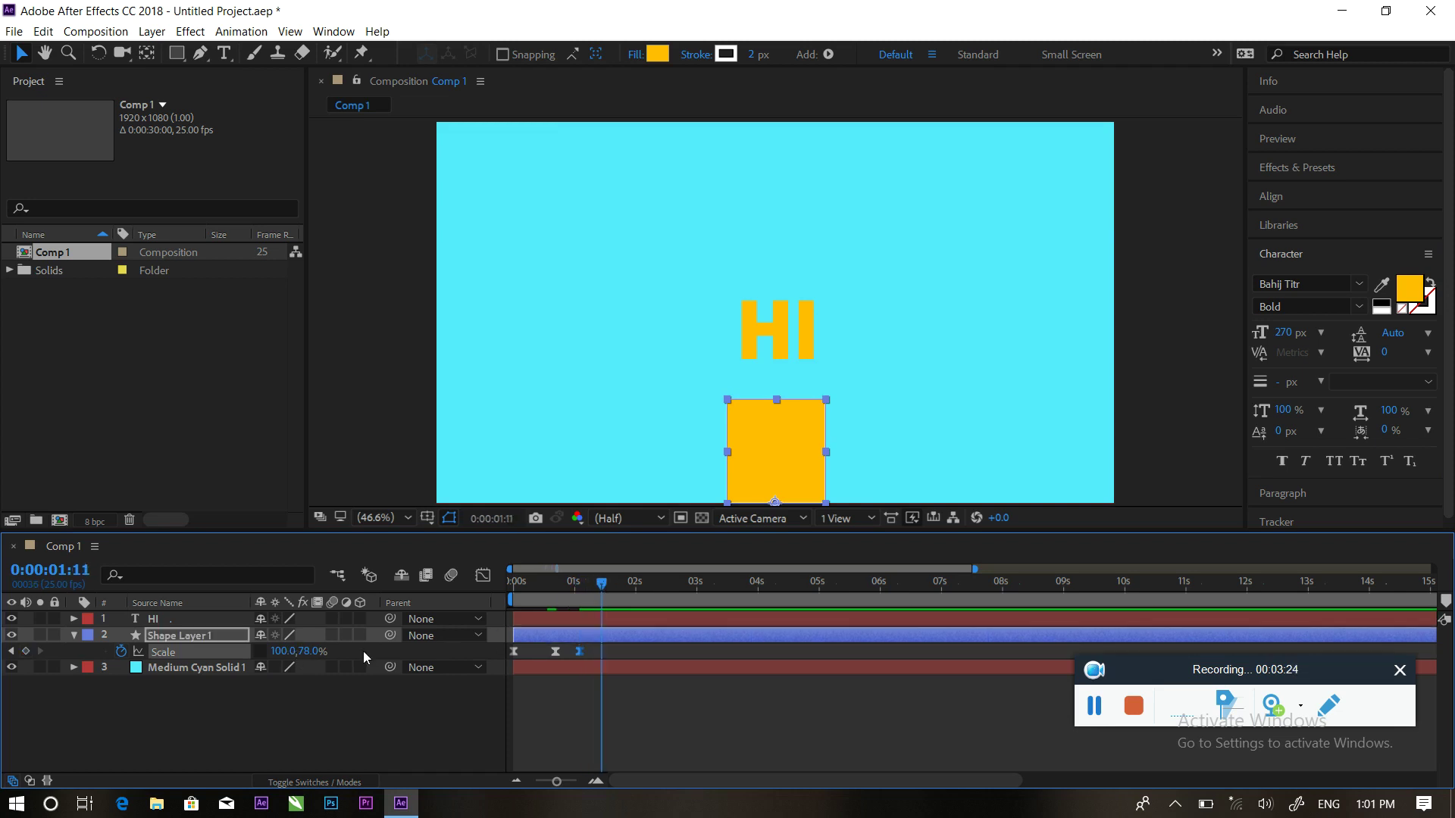
click(310, 653)
text(100)
click(347, 733)
drag(594, 588, 493, 584)
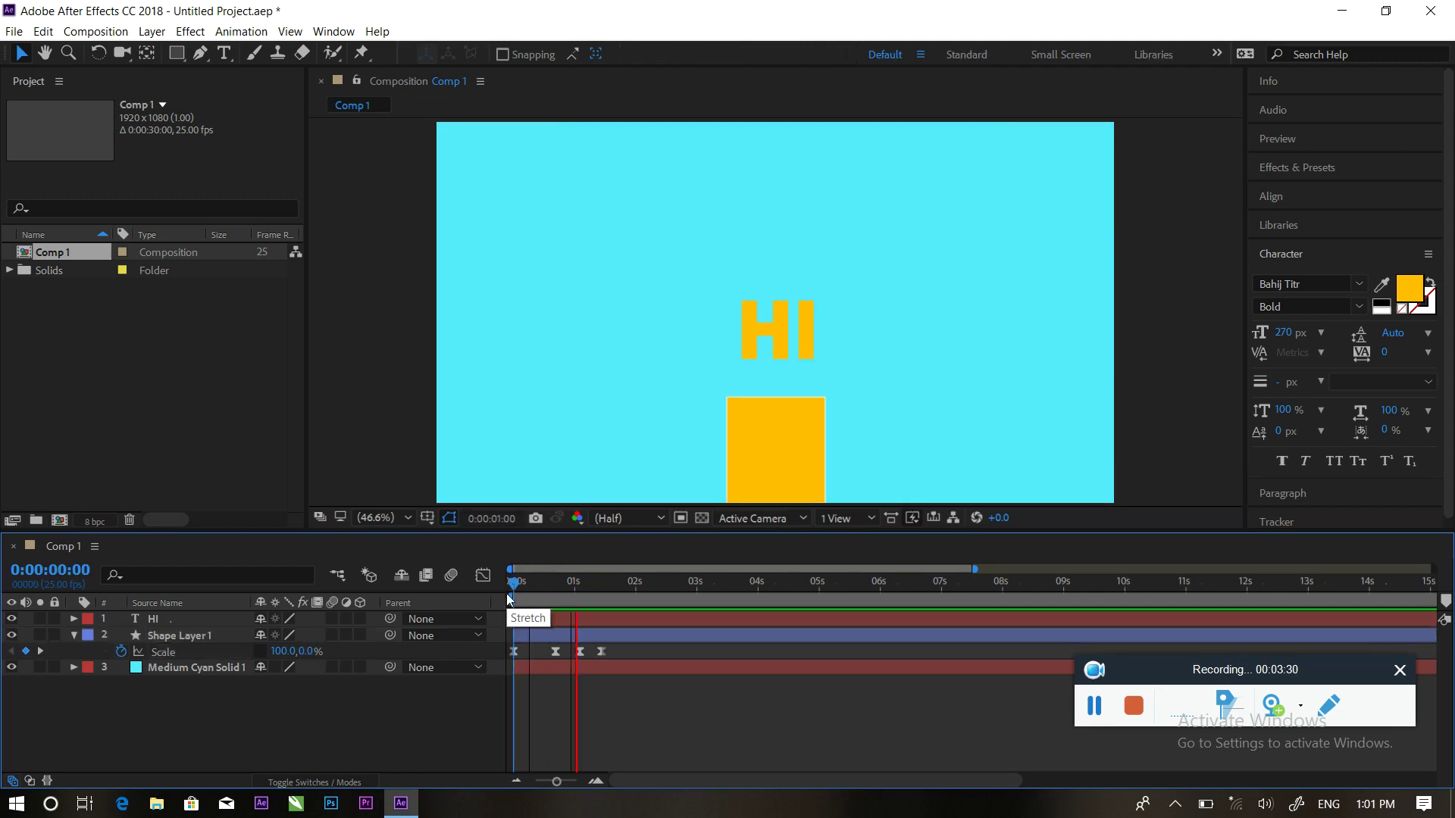
key(space)
drag(617, 583, 582, 582)
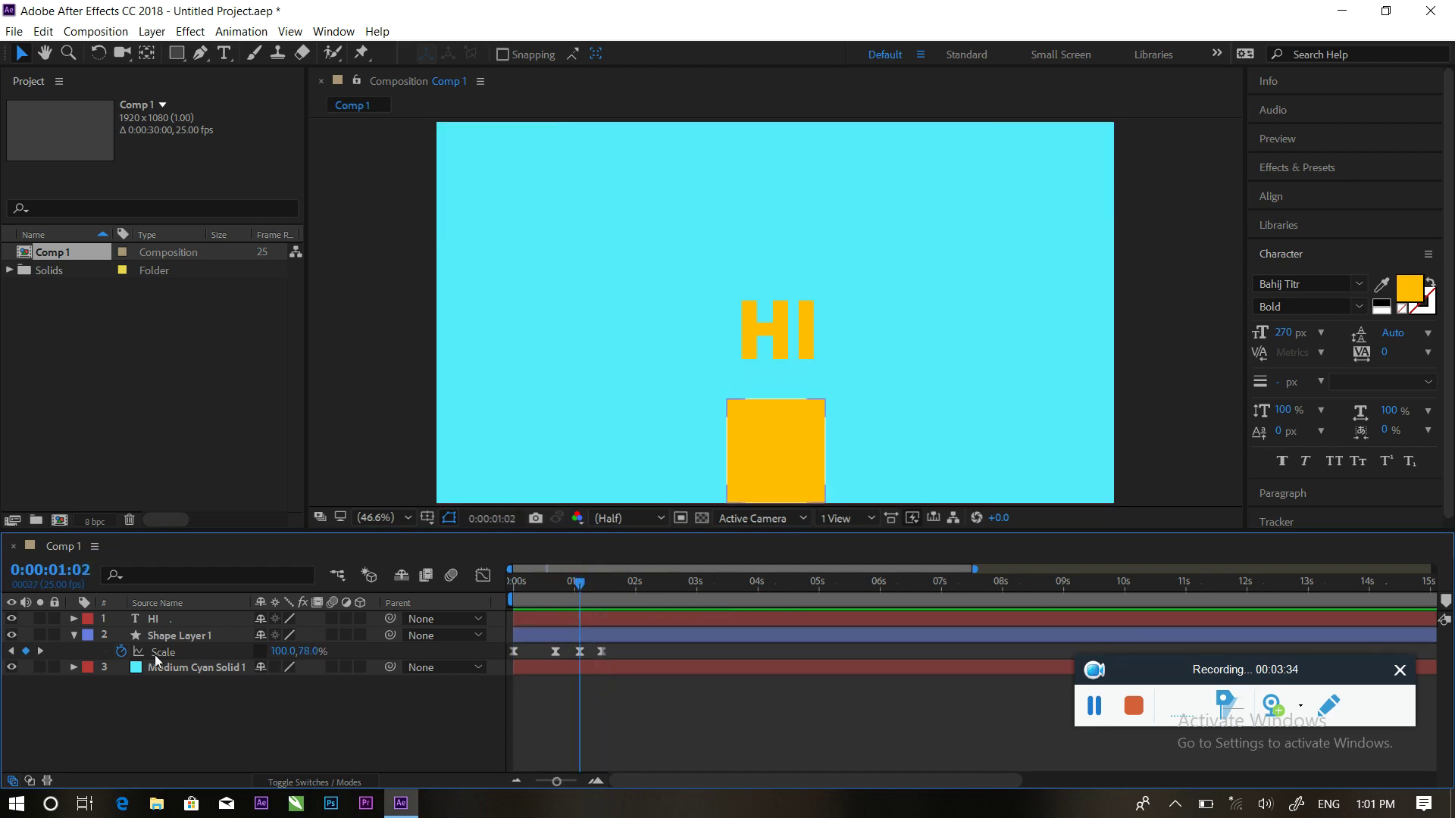
click(74, 635)
click(180, 619)
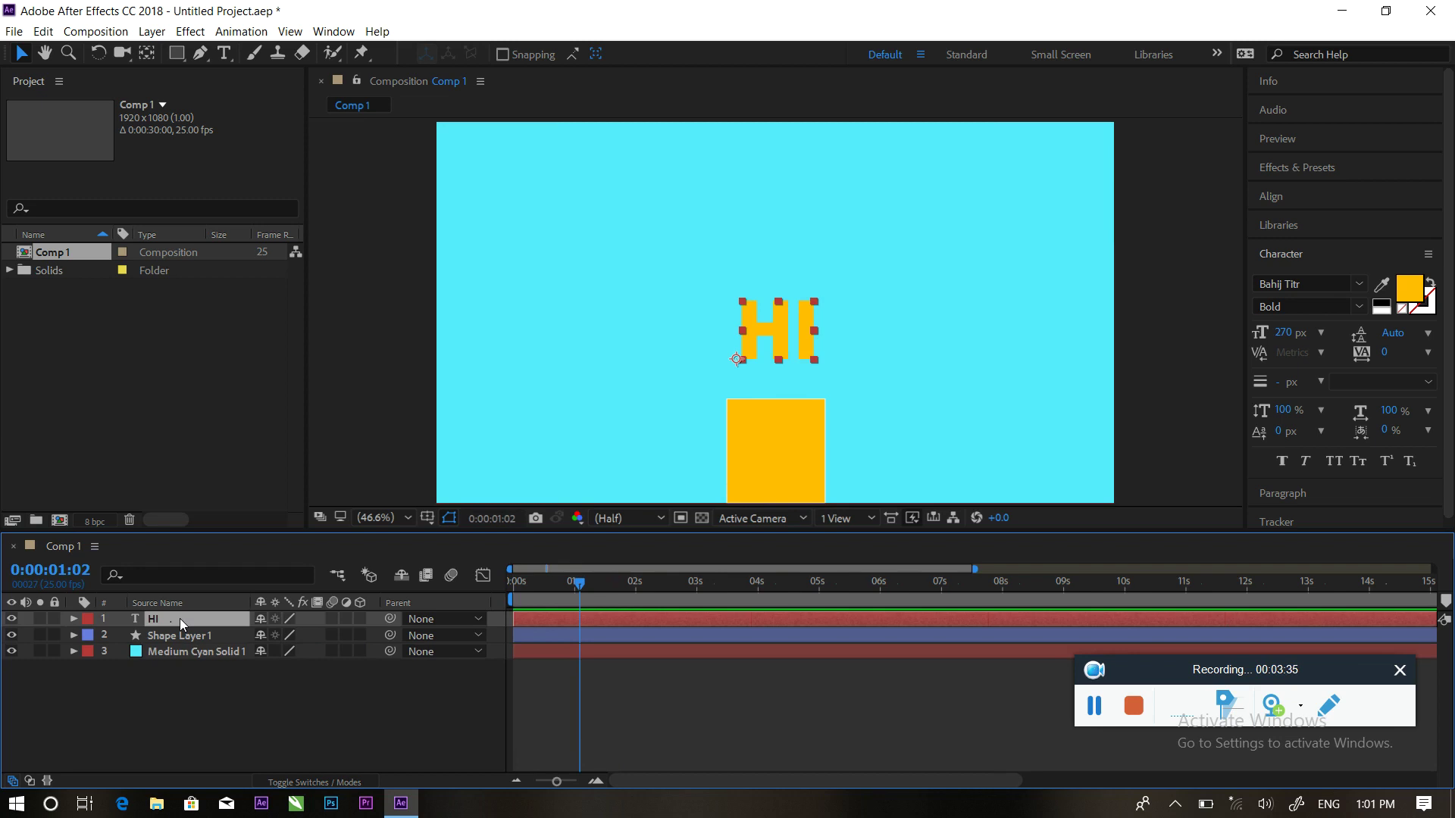
Keyframe HI's Position inside the rectangle at 1:02 and above it at 1:11
key(p)
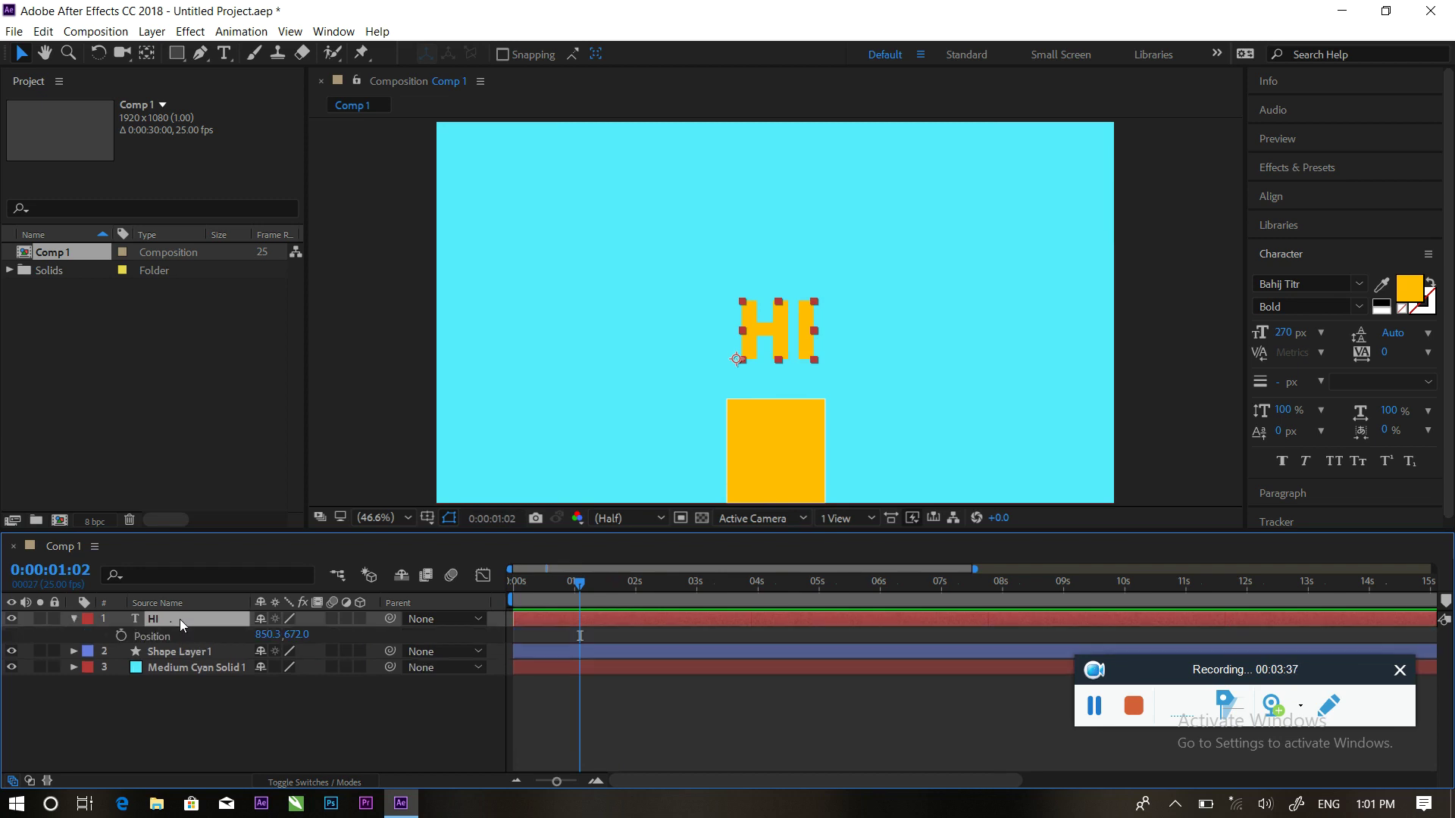
drag(288, 646, 575, 617)
click(121, 635)
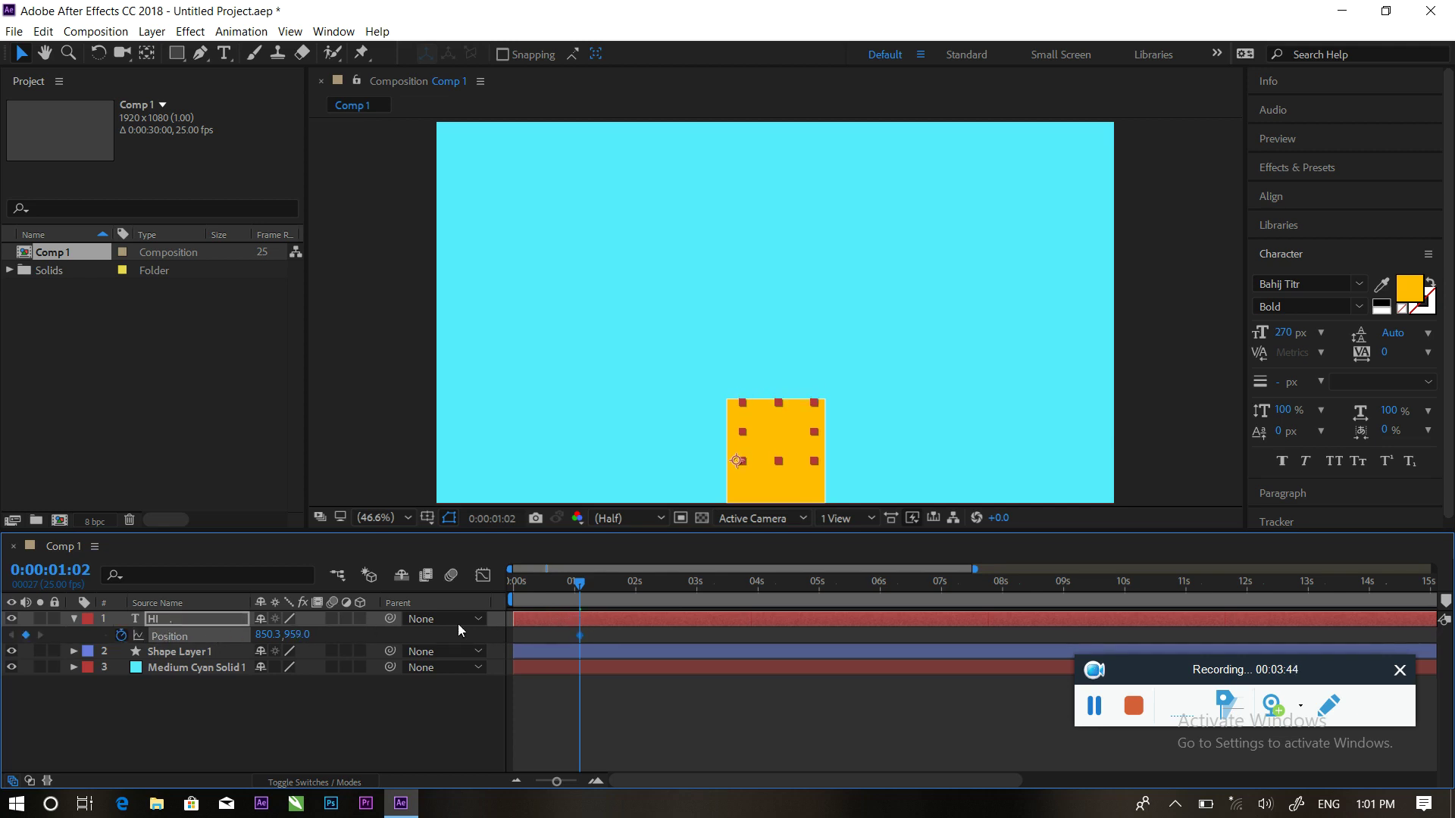
click(616, 653)
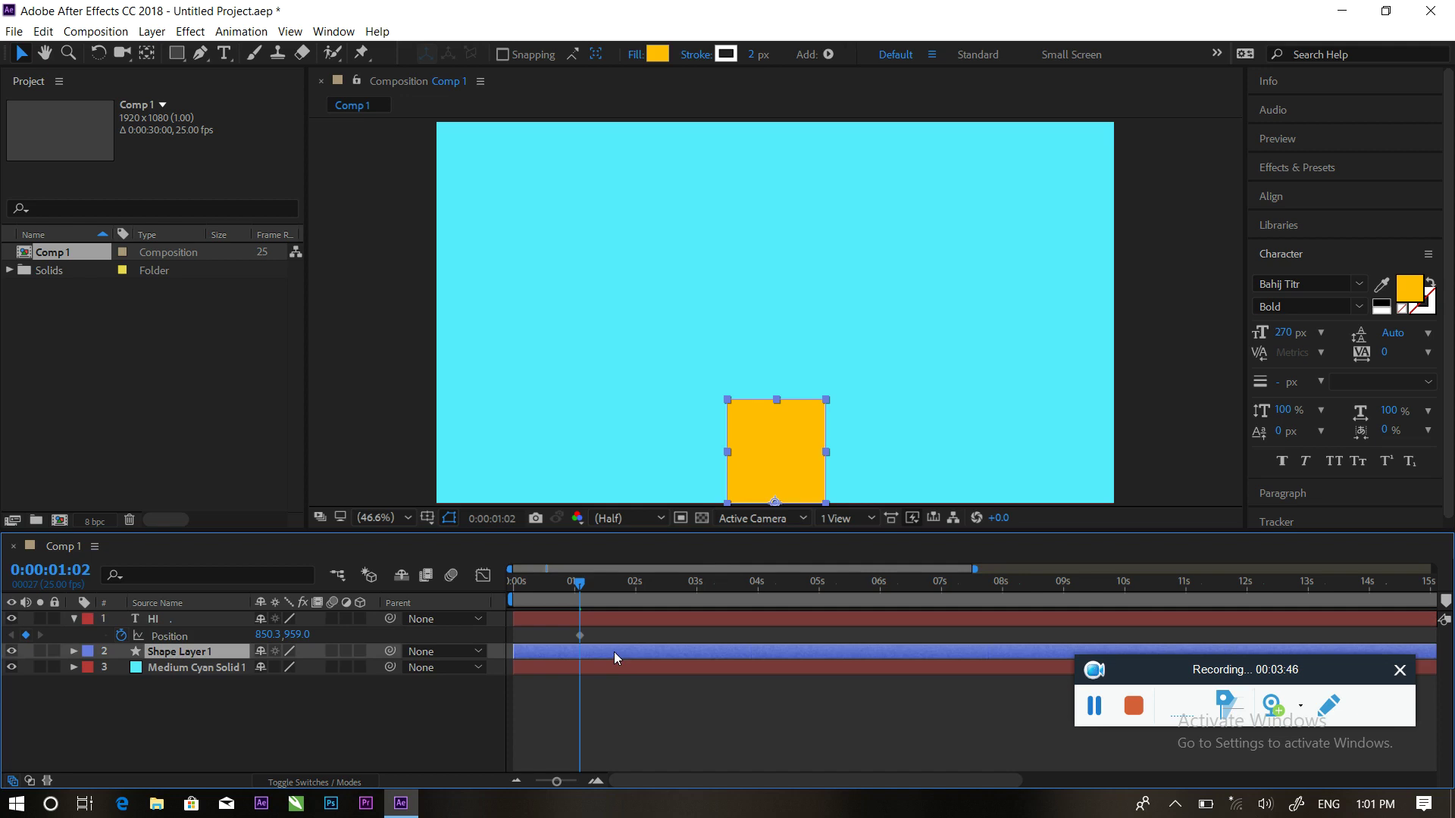
key(s)
drag(584, 584, 605, 587)
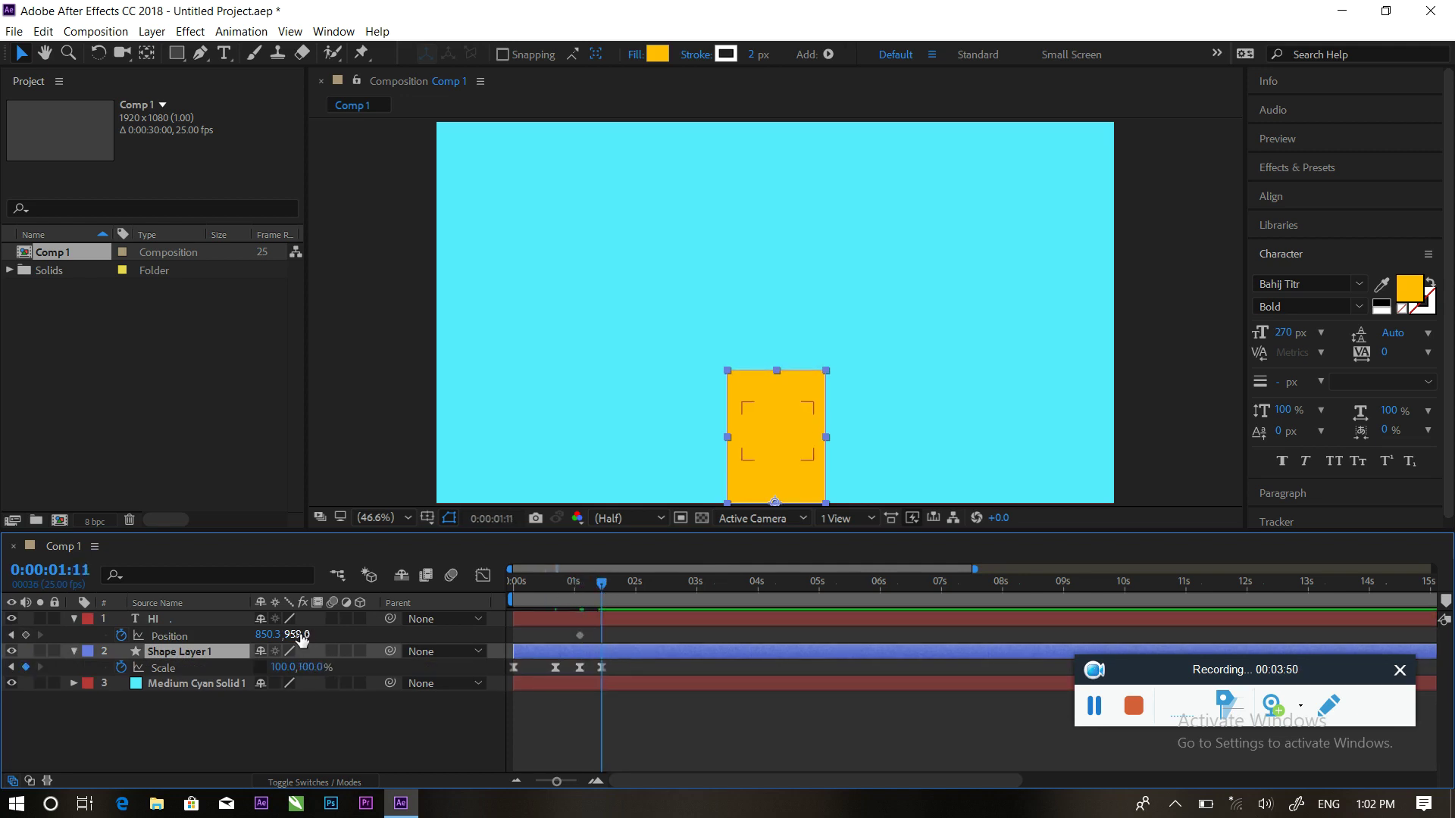
drag(296, 635, 17, 664)
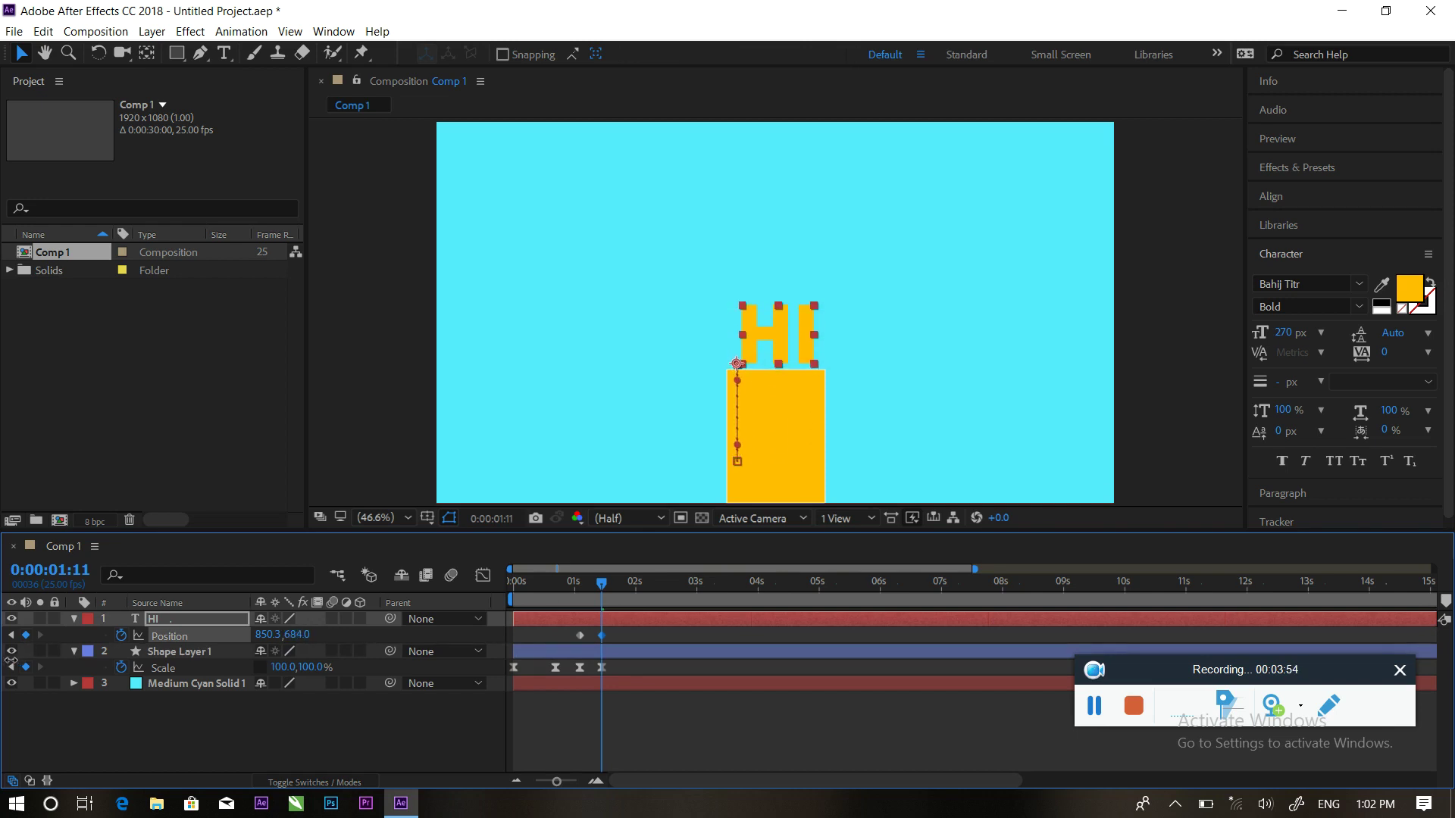
Preview HI rising out of the rectangle
drag(596, 581, 559, 579)
key(space)
key(space)
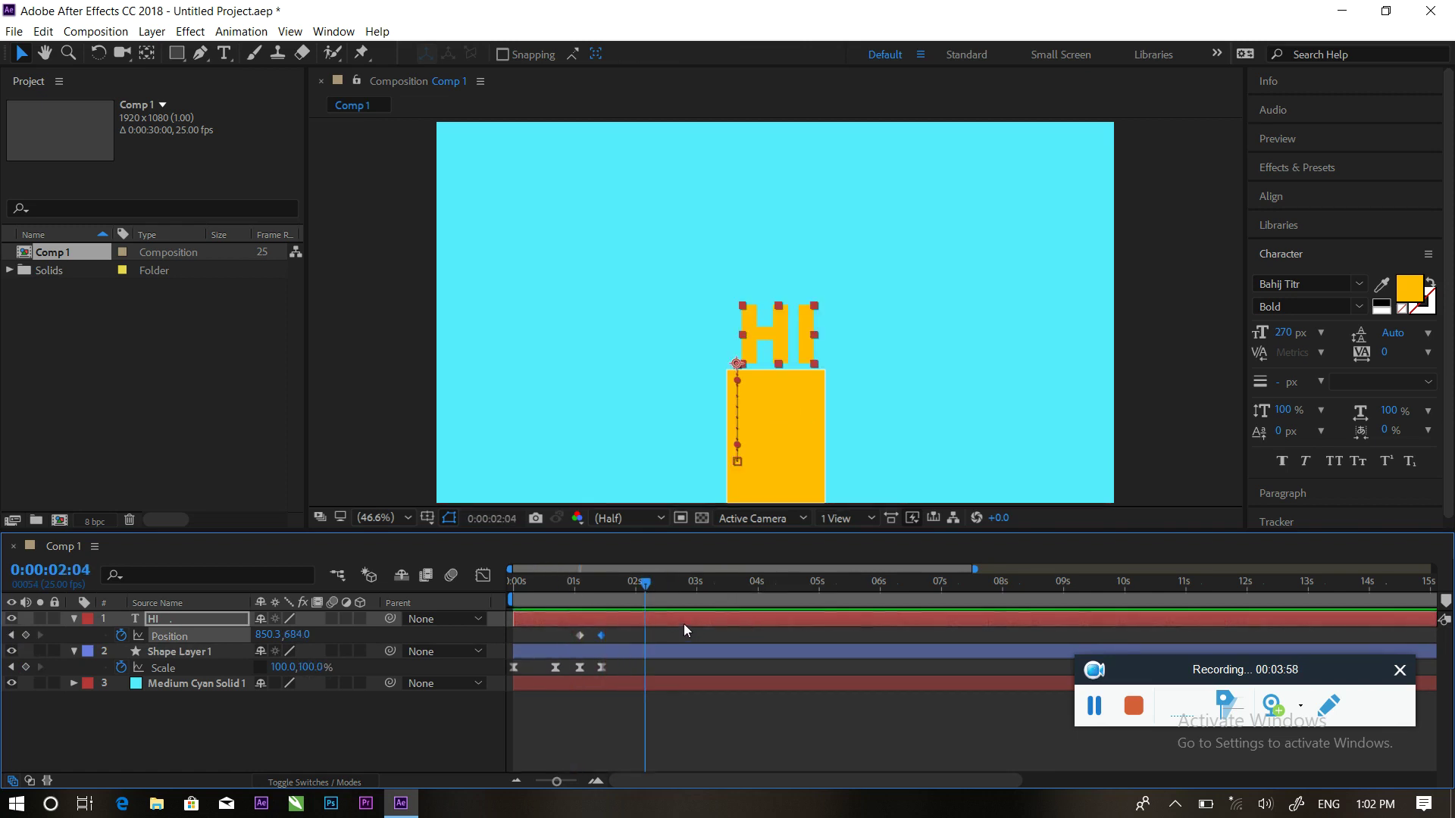
drag(639, 594, 578, 588)
key(space)
key(space)
Split the HI layer at 0:00:01:02, delete the earlier part, and preview the animation
click(583, 623)
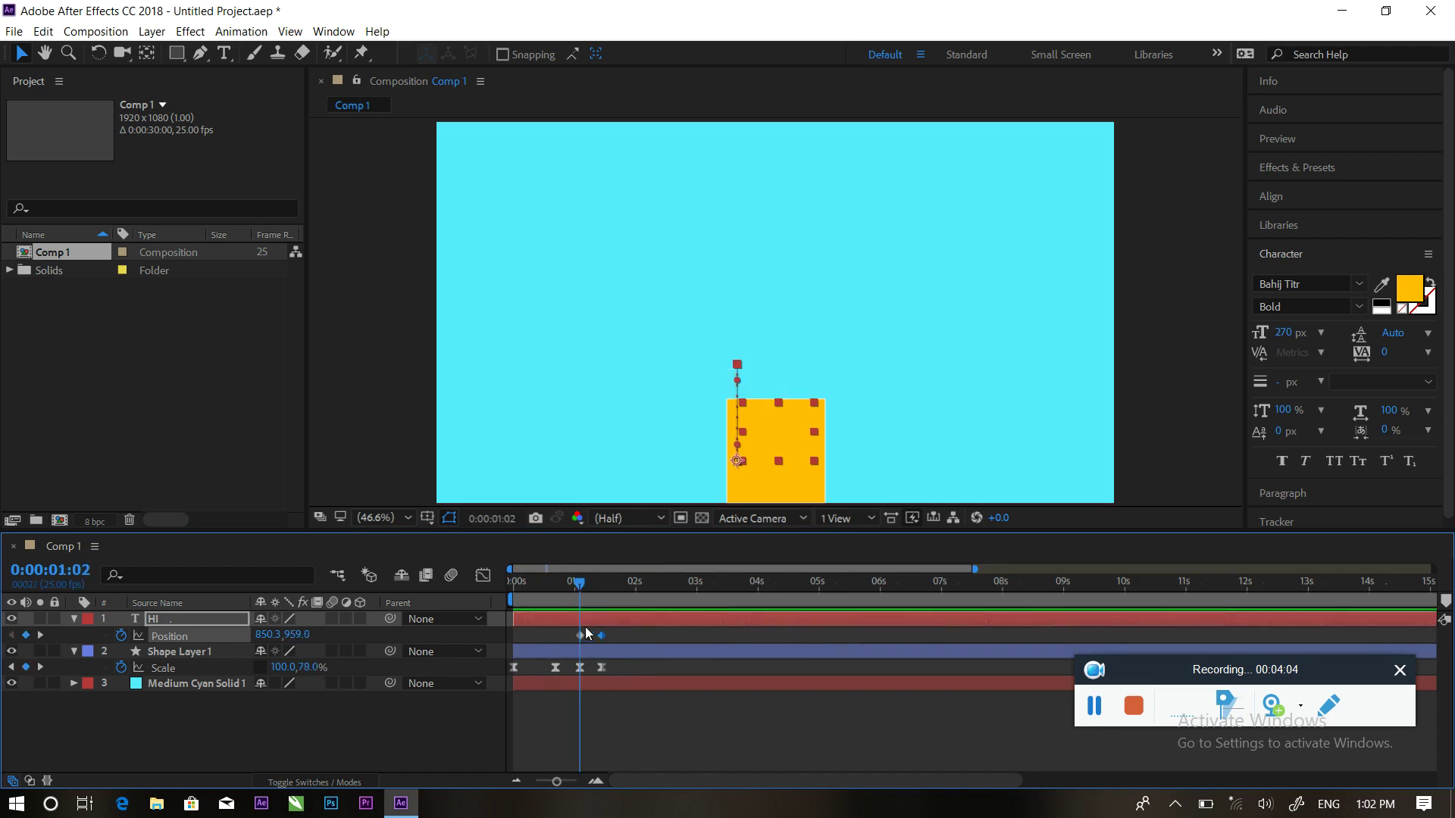
key(ctrl+shift+d)
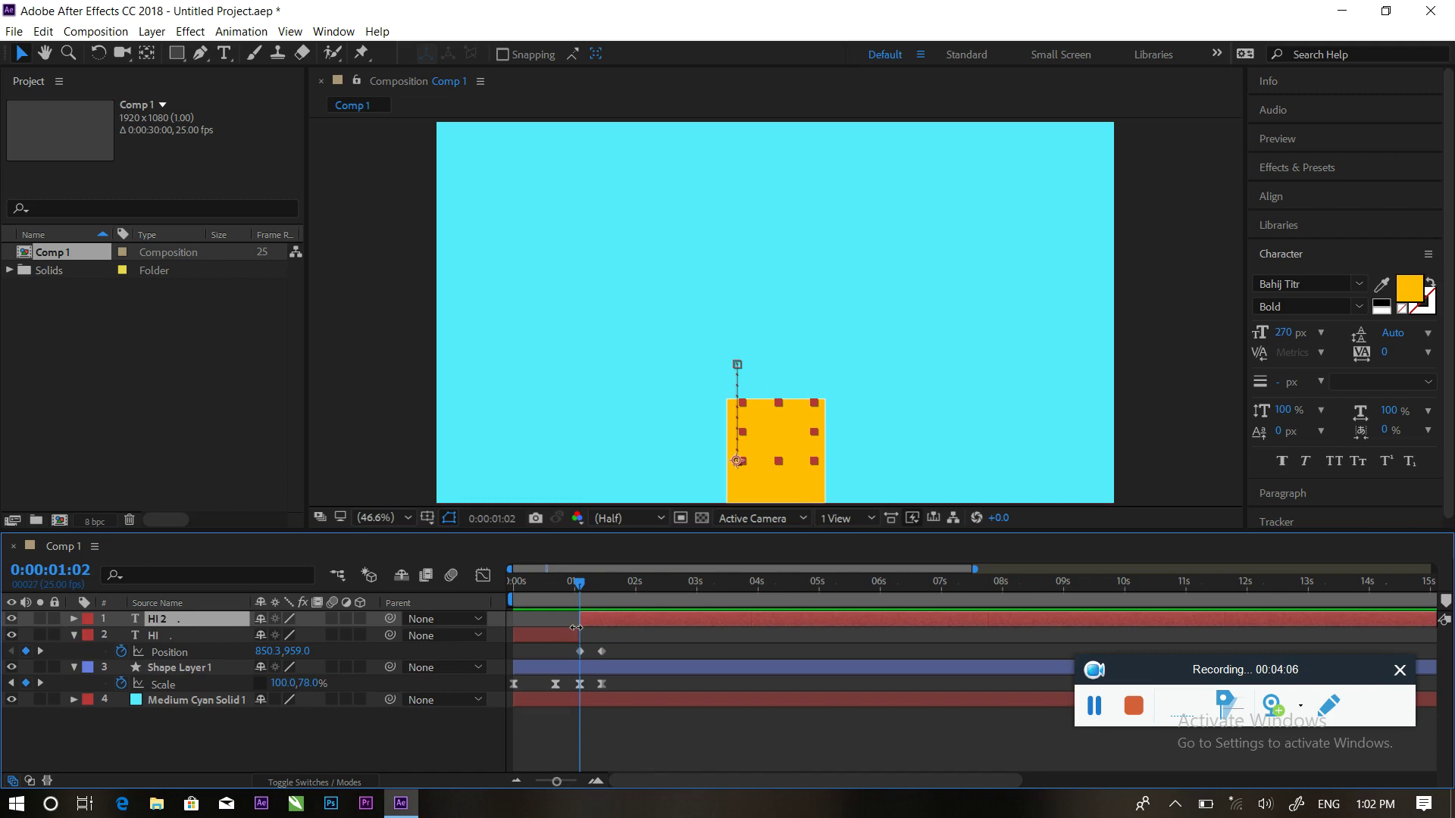
click(556, 636)
key(Delete)
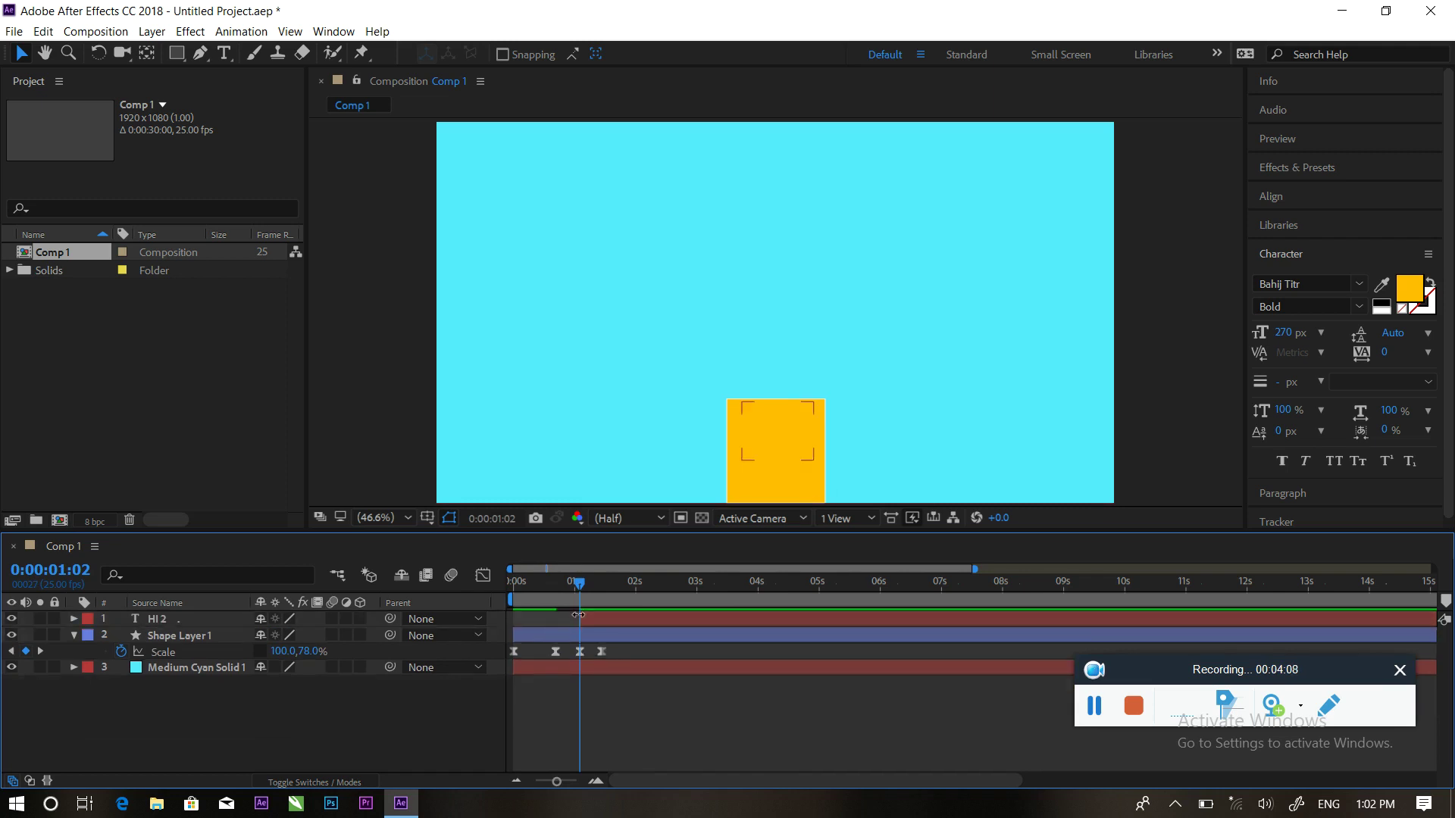
drag(581, 589, 506, 577)
key(space)
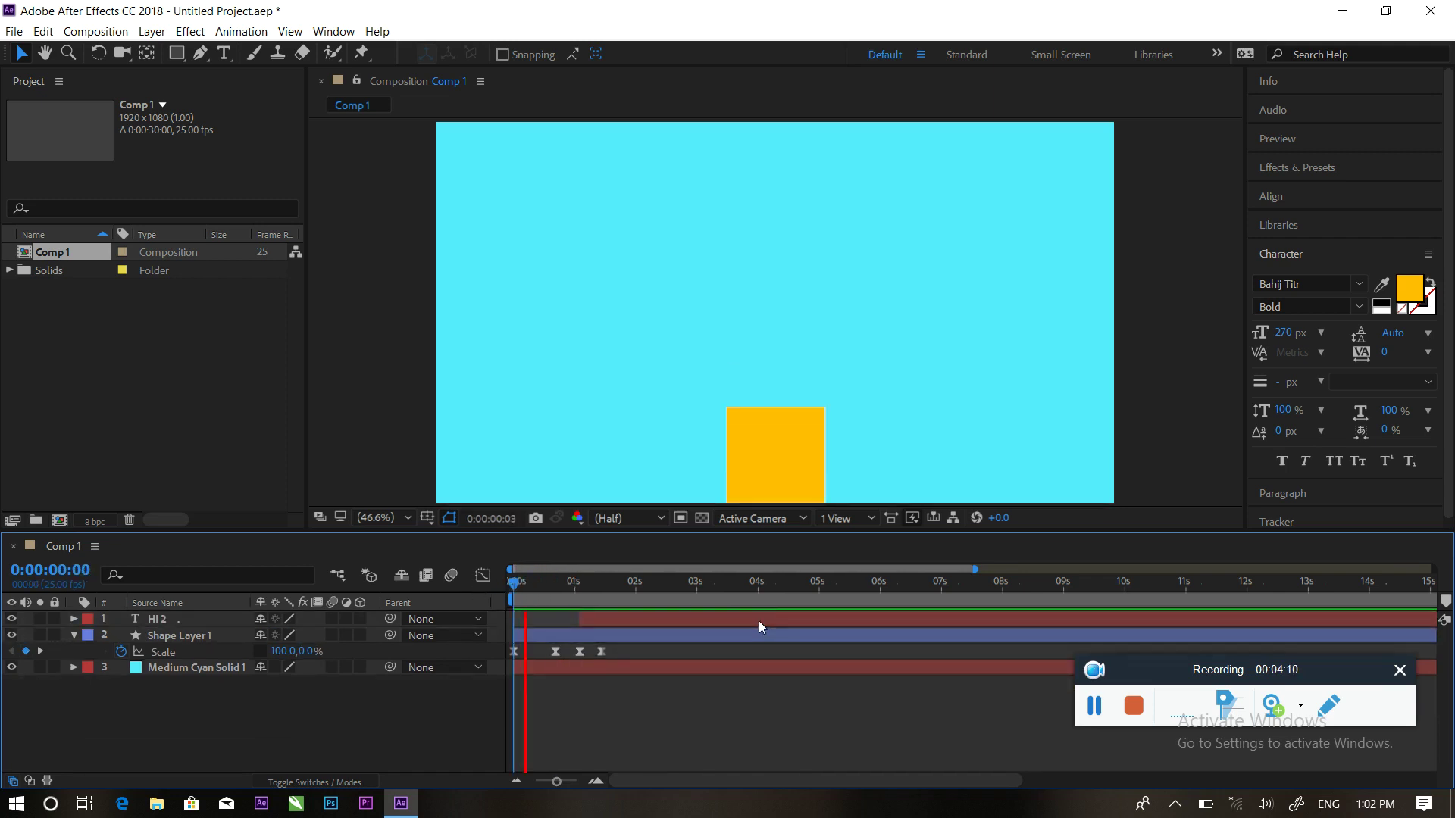
key(space)
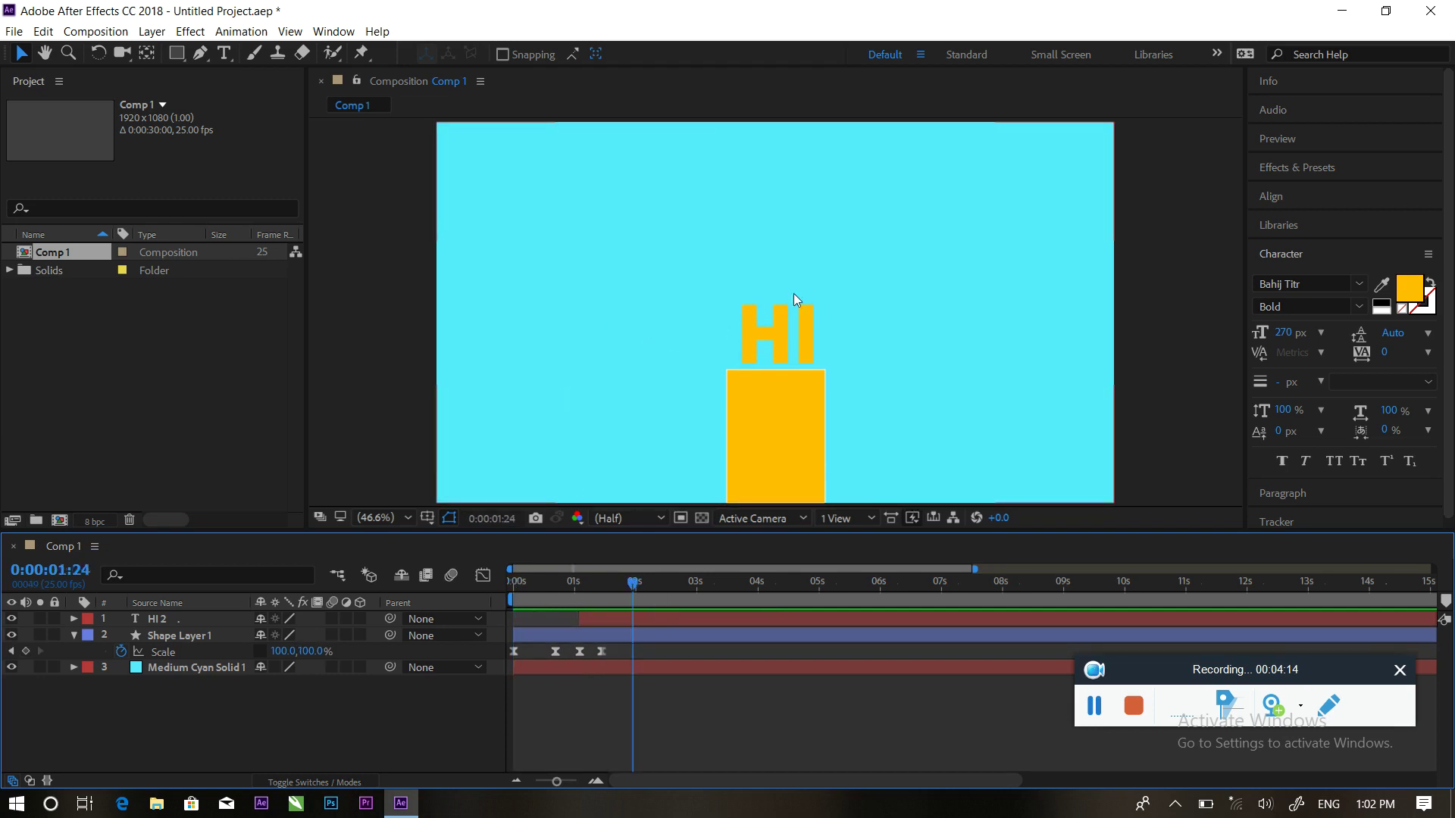
Open the Import File dialog and browse drive D through the aftrefict, my kors and Gol Va Morgh folders
click(162, 411)
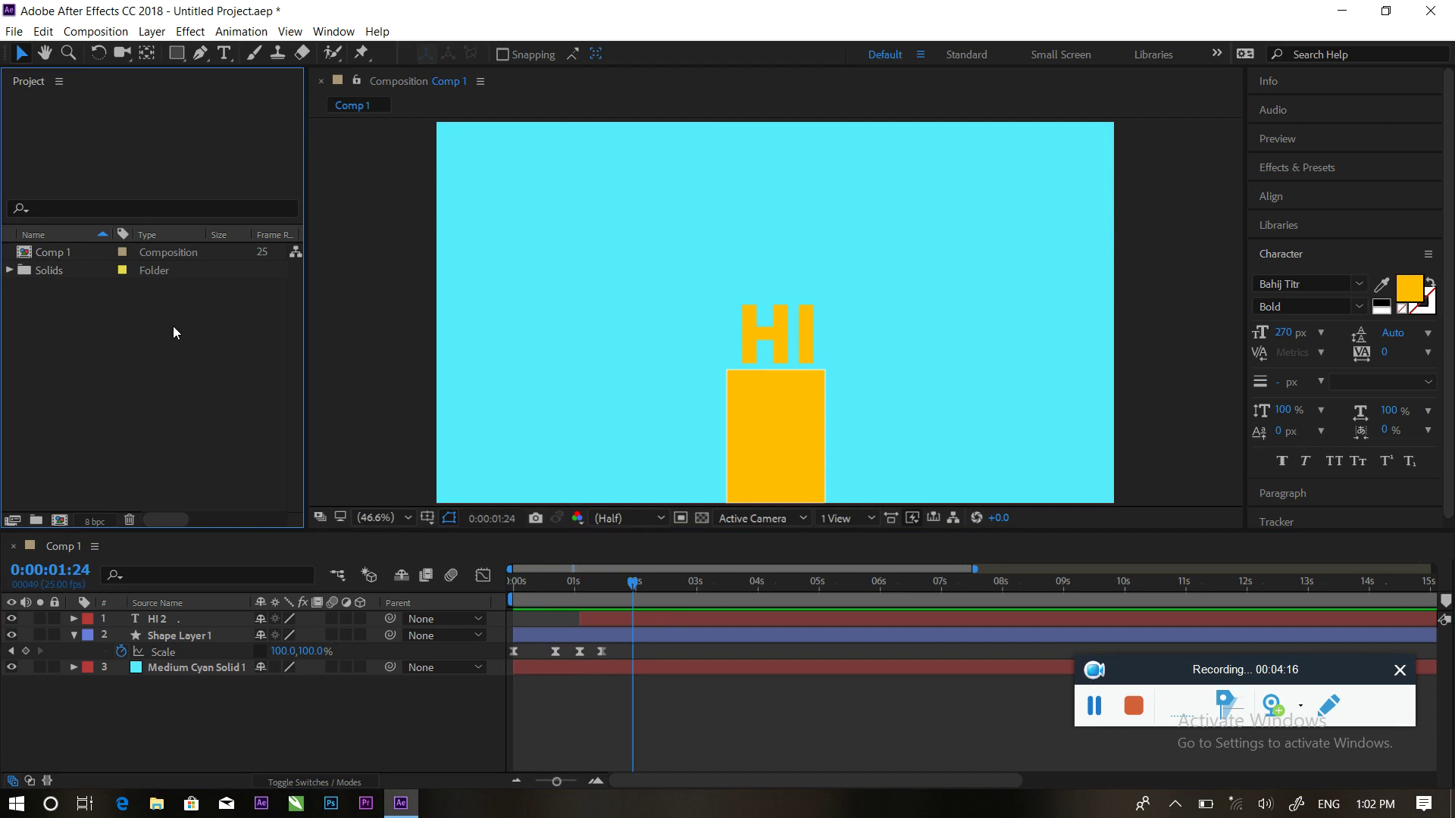
click(173, 334)
double_click(220, 300)
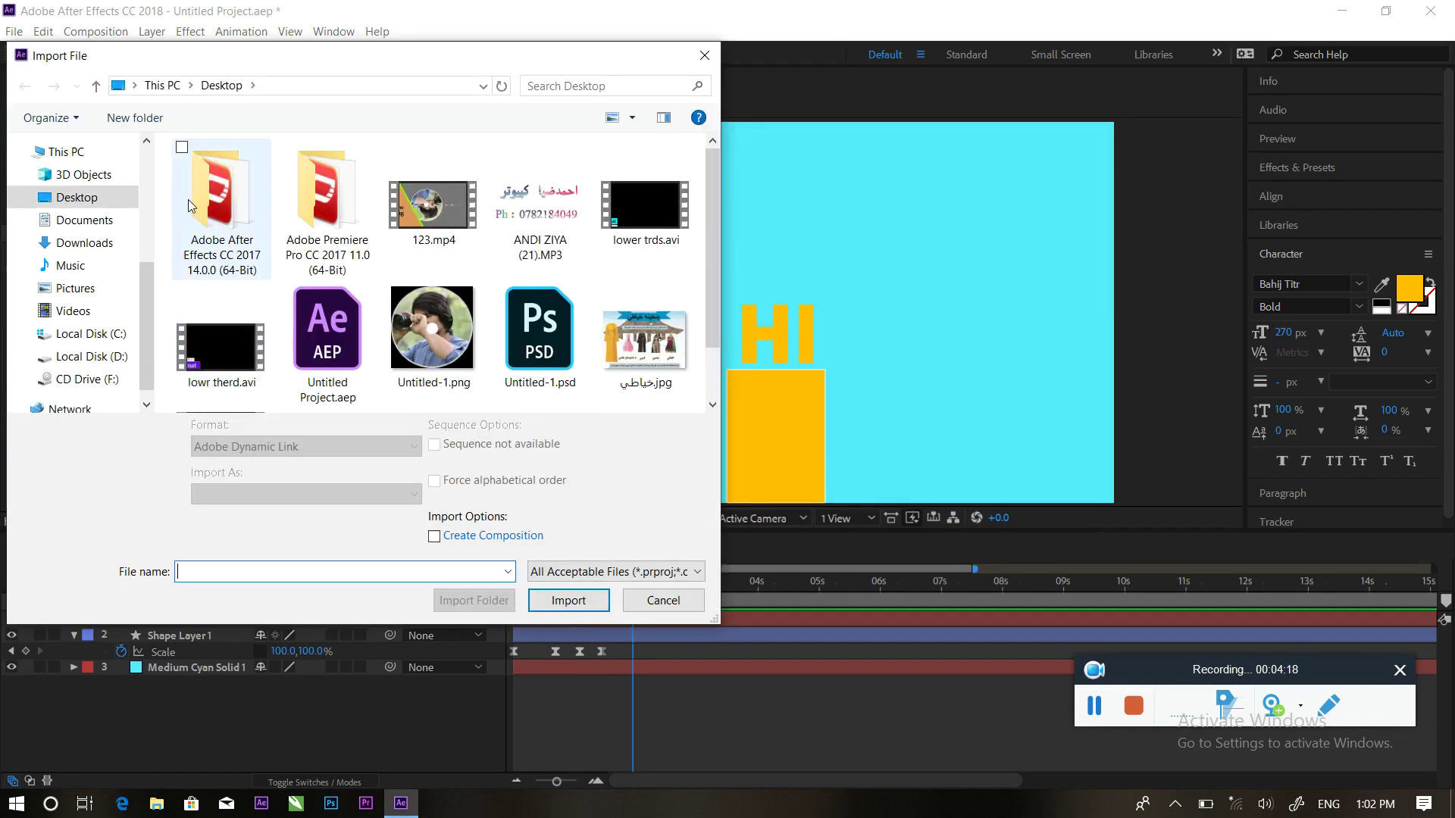
click(90, 356)
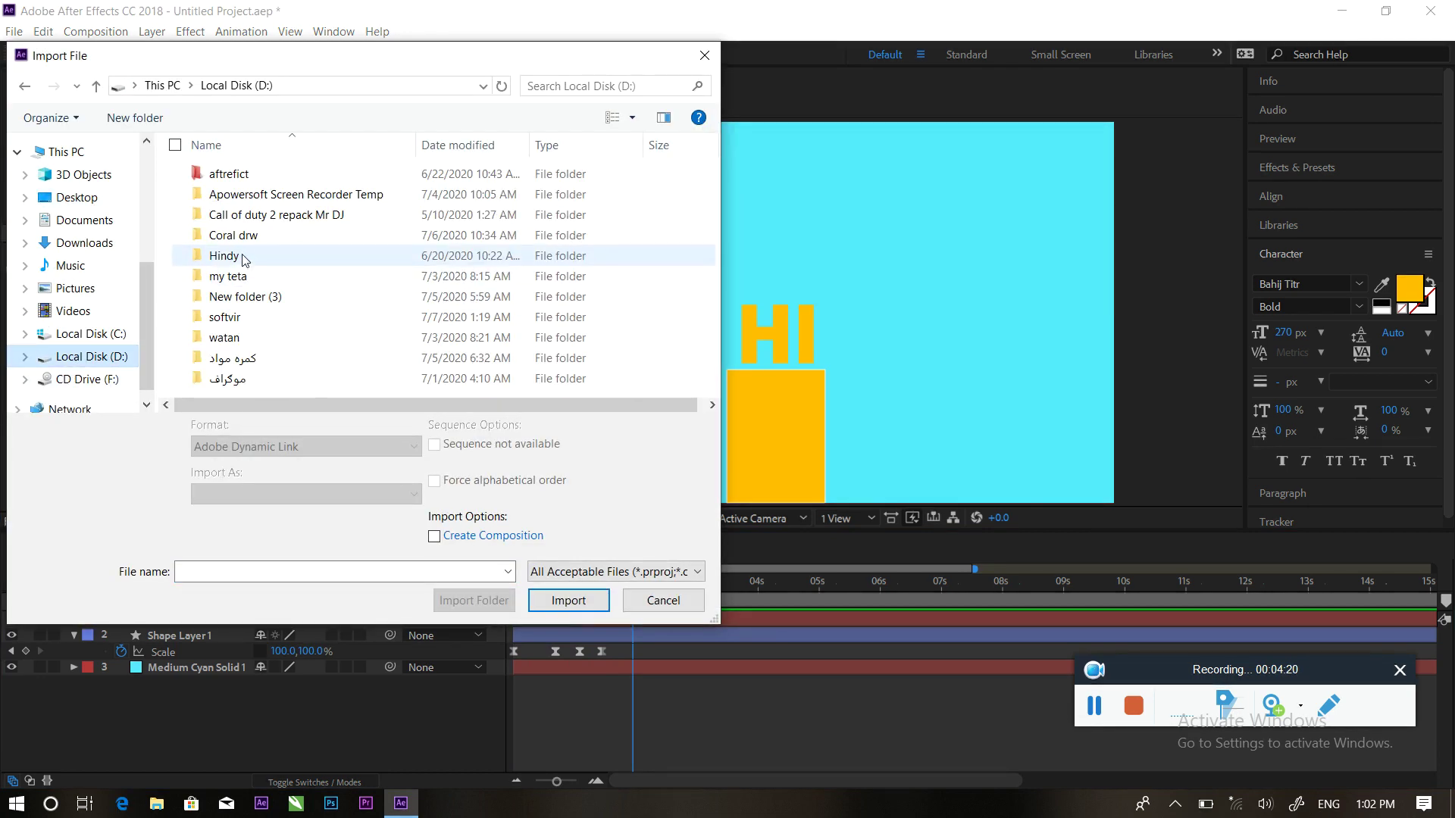
click(244, 180)
double_click(245, 185)
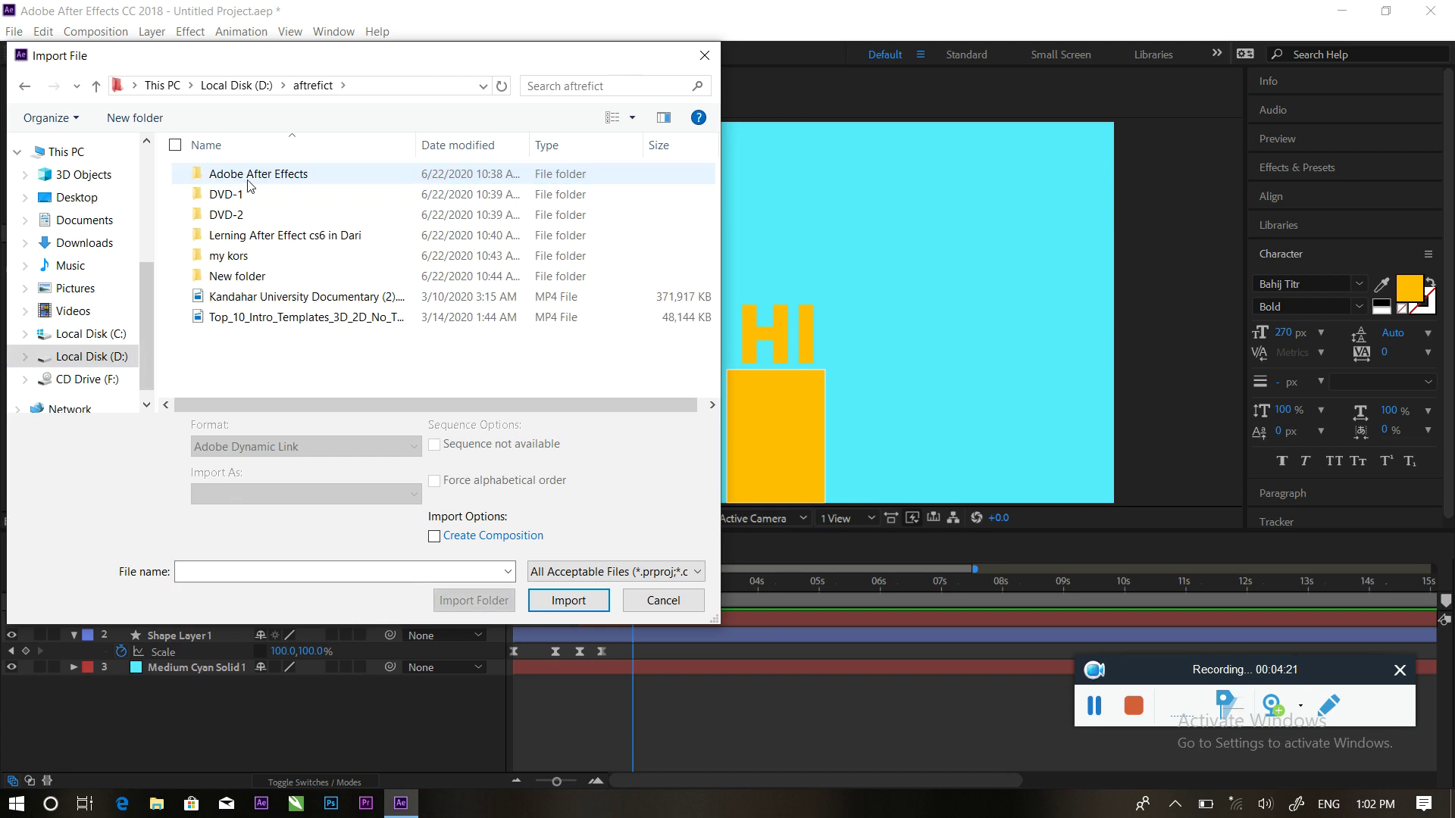
double_click(241, 275)
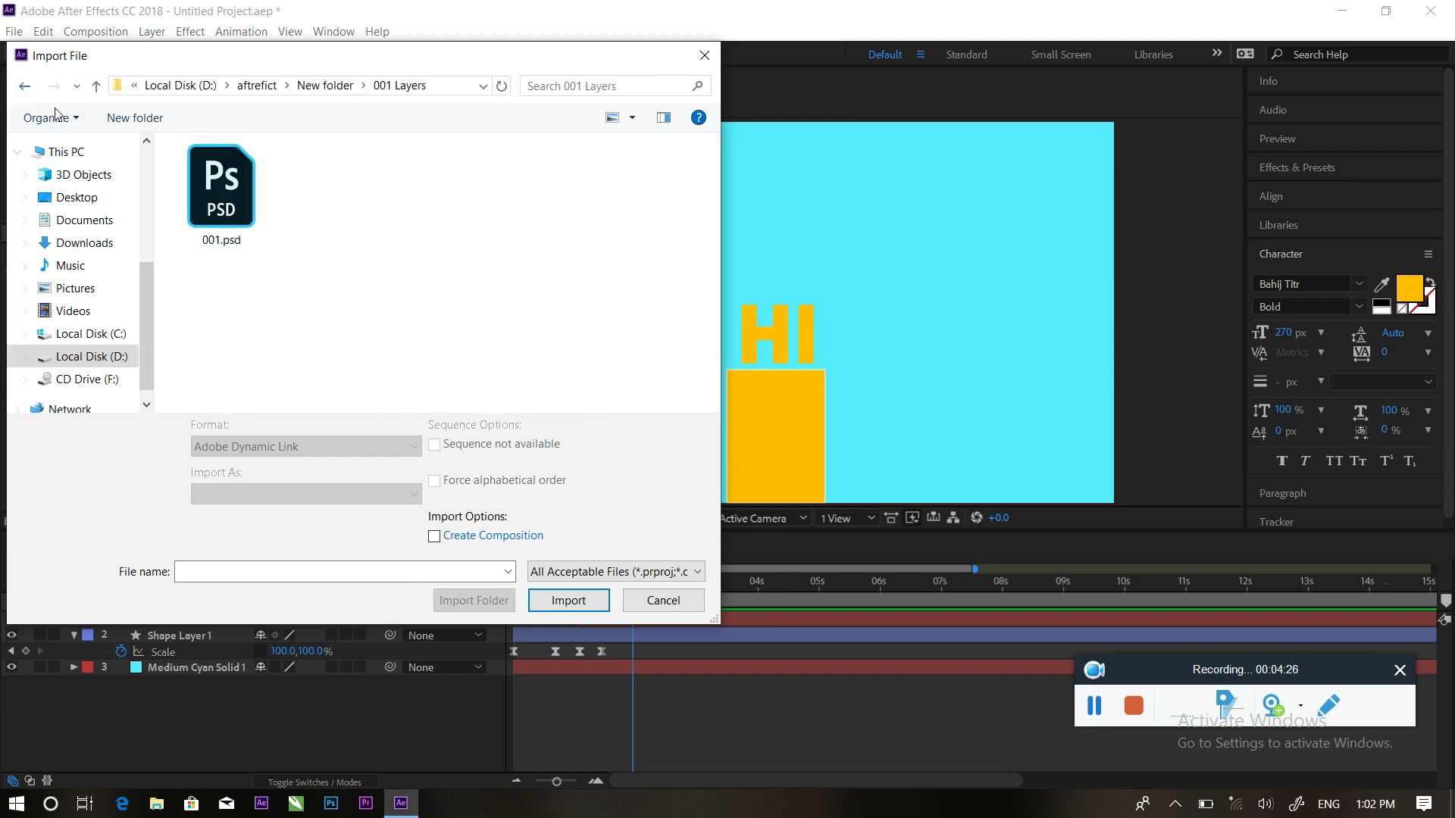
click(24, 85)
double_click(315, 182)
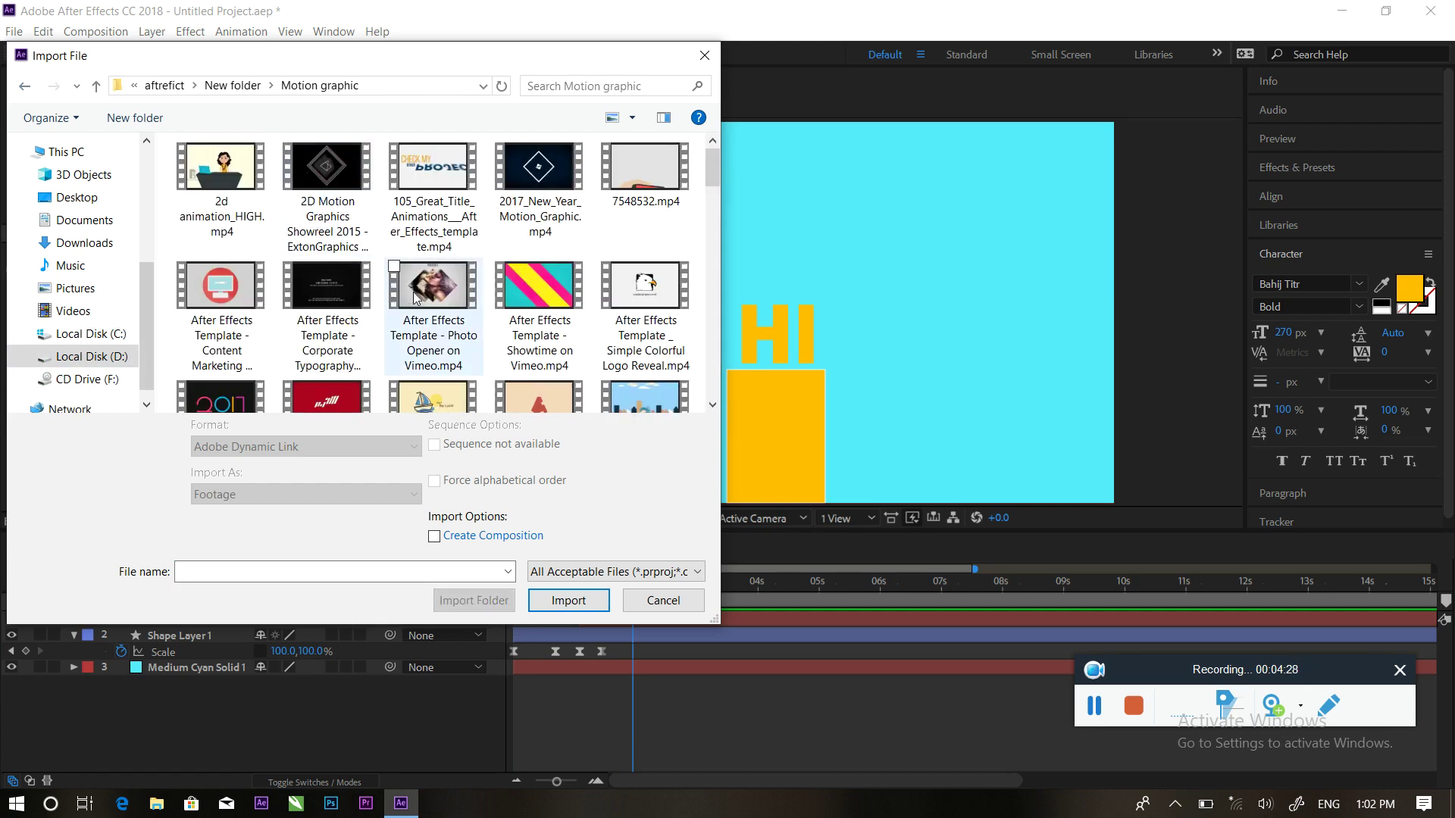
scroll(415, 298, down, 3)
click(24, 85)
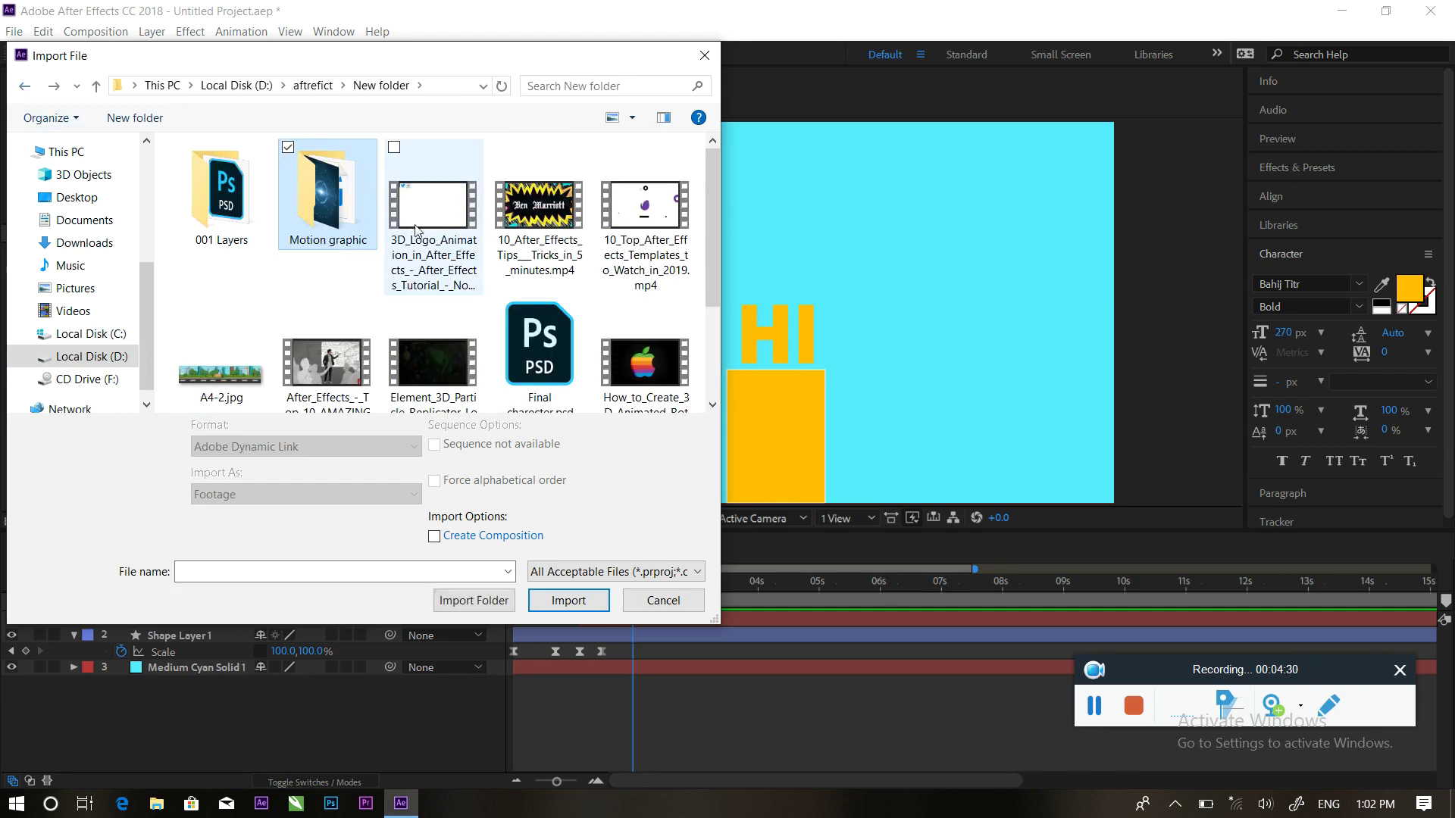
scroll(445, 282, down, 3)
scroll(446, 282, up, 3)
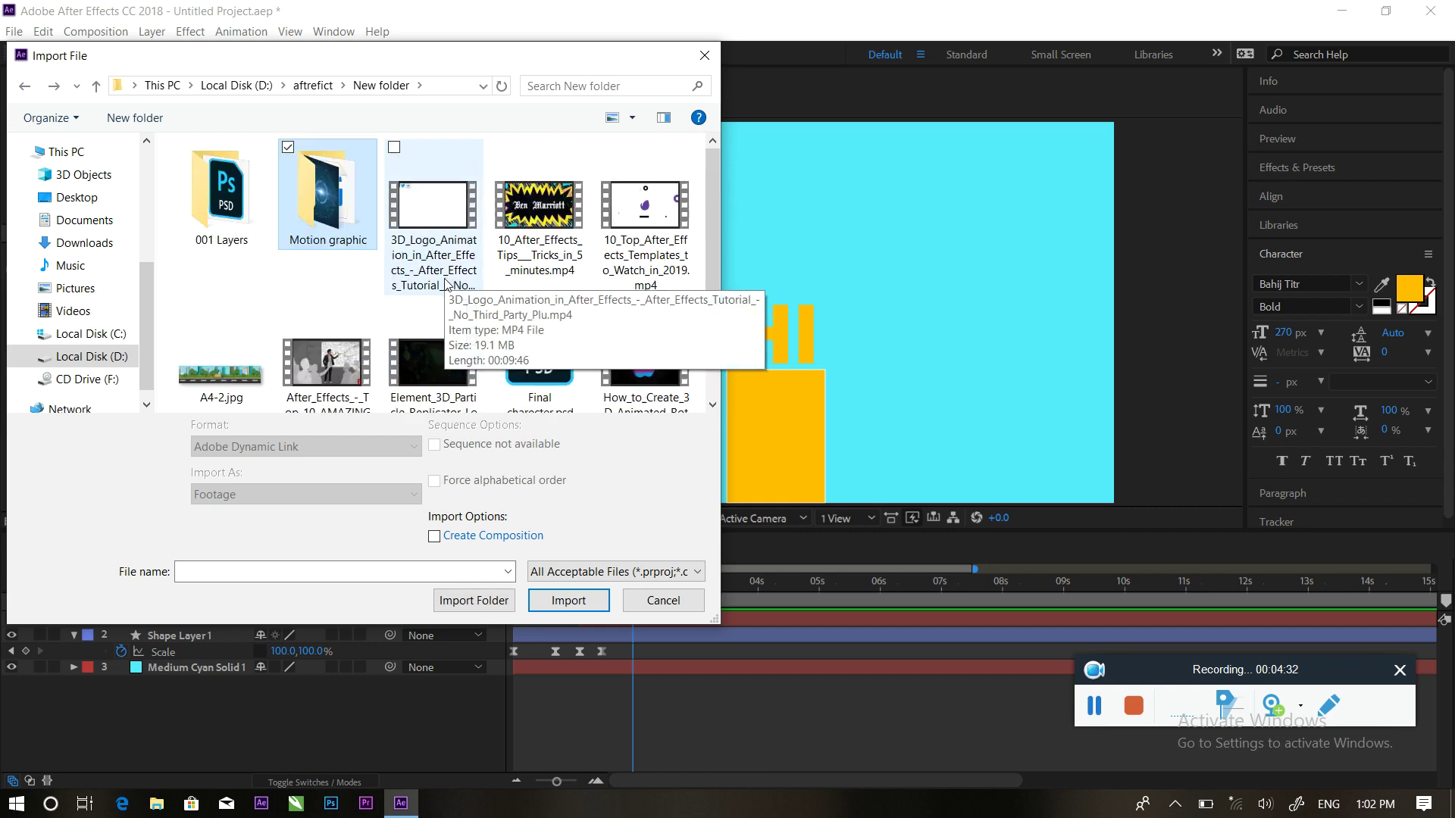
click(24, 86)
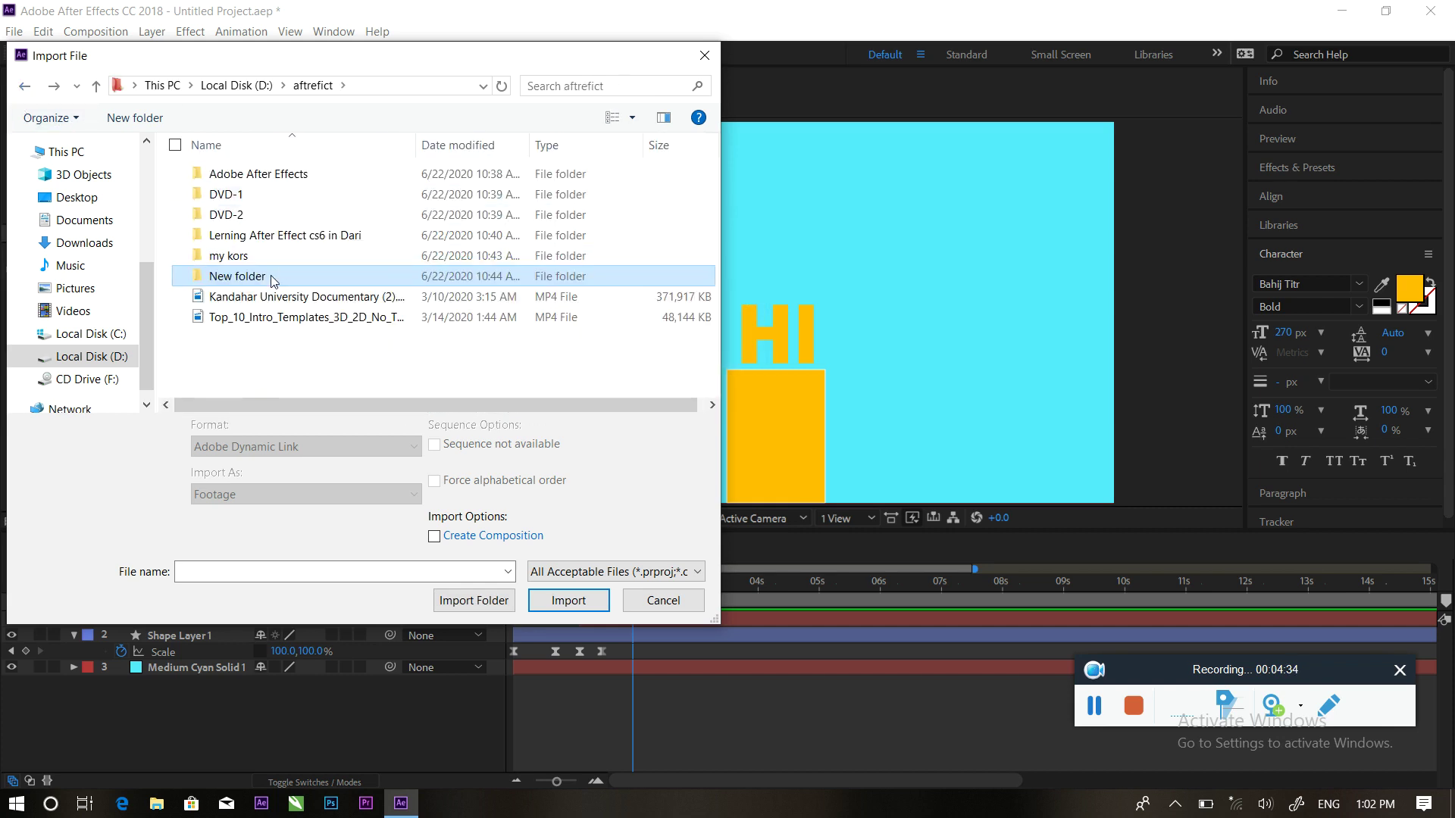
double_click(254, 256)
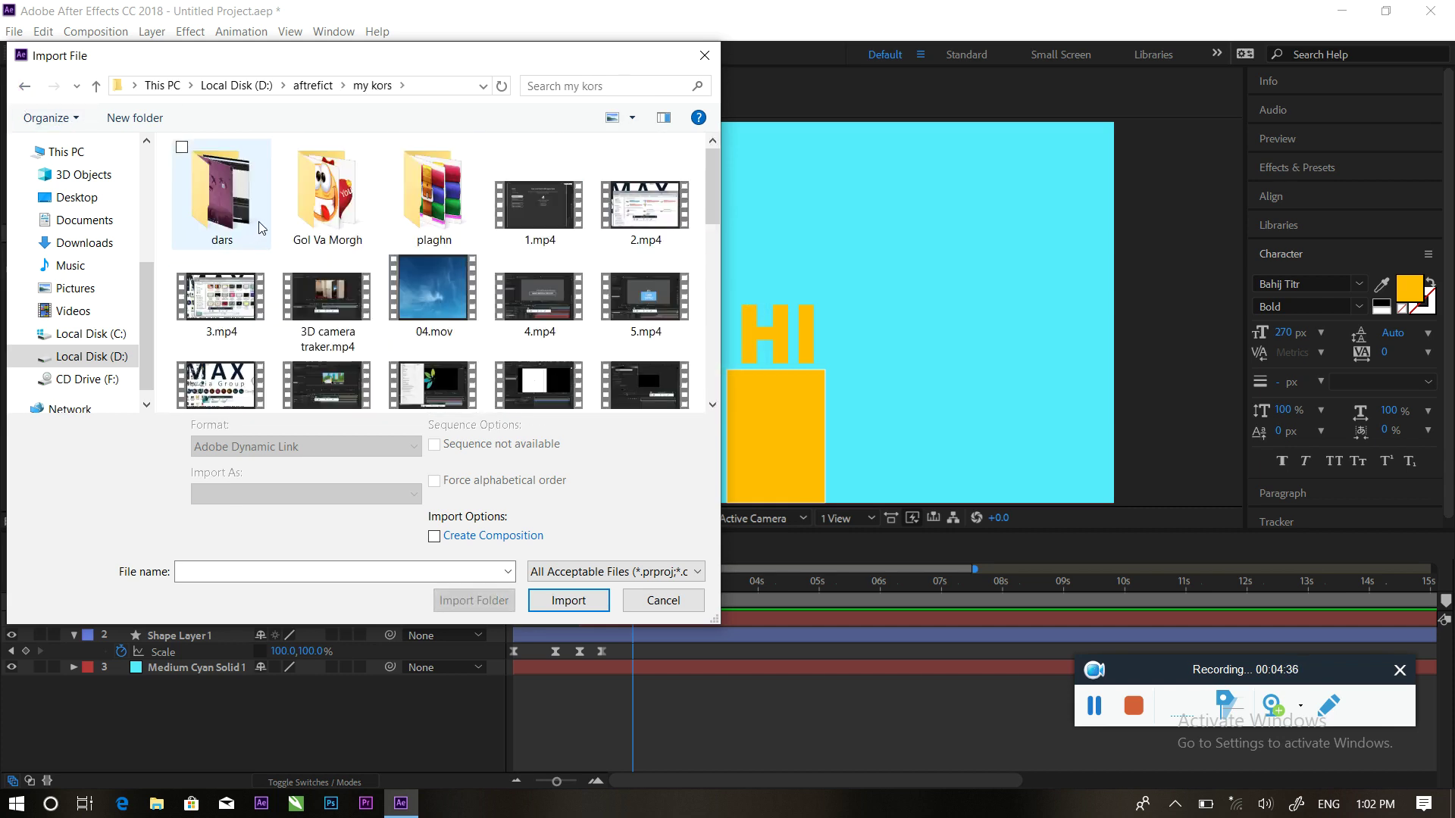
click(311, 224)
double_click(311, 224)
Check the 552219-adobe-logos and effcts subfolders, then return to the my kors folder
scroll(372, 296, down, 5)
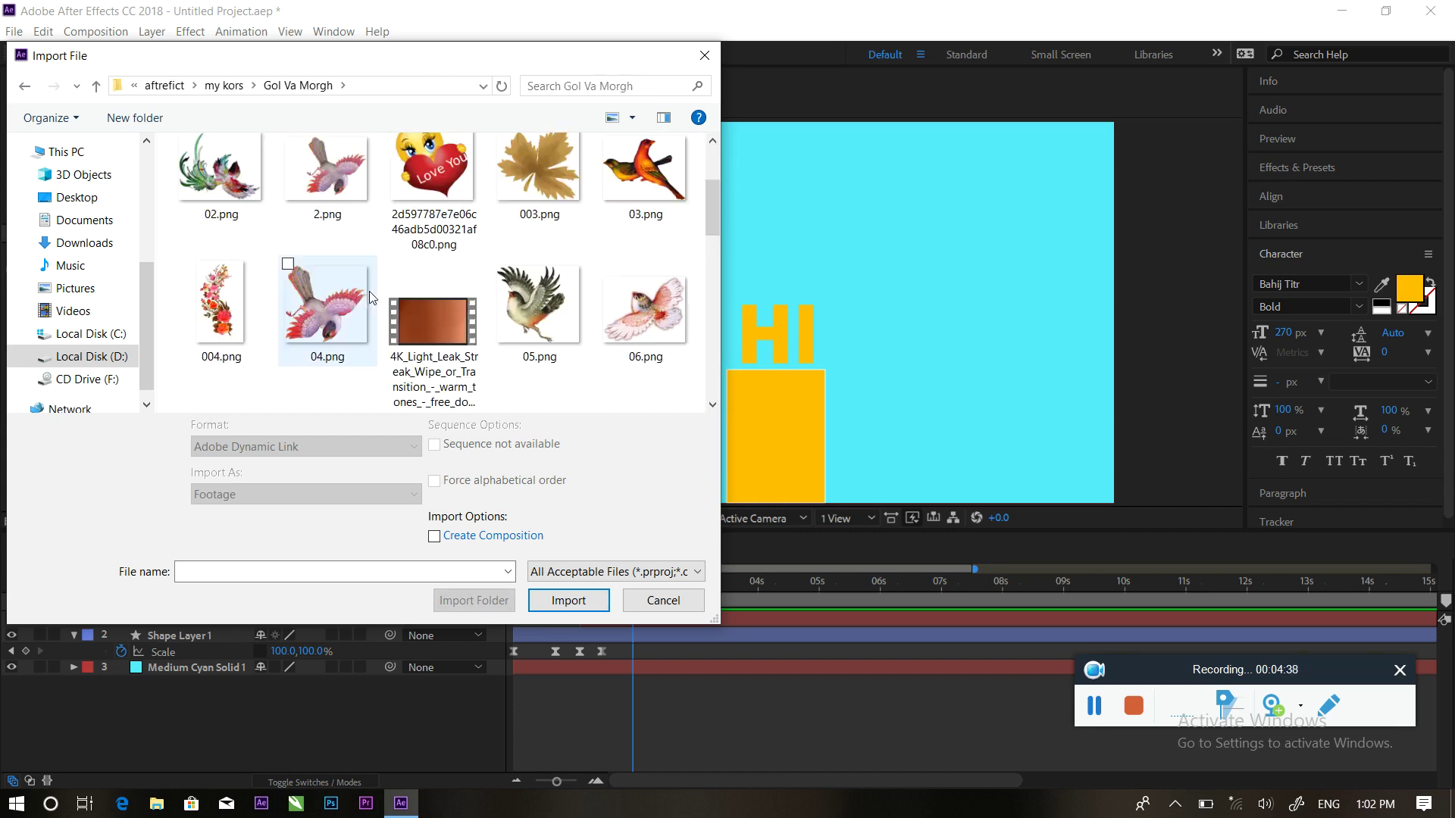
scroll(375, 299, down, 15)
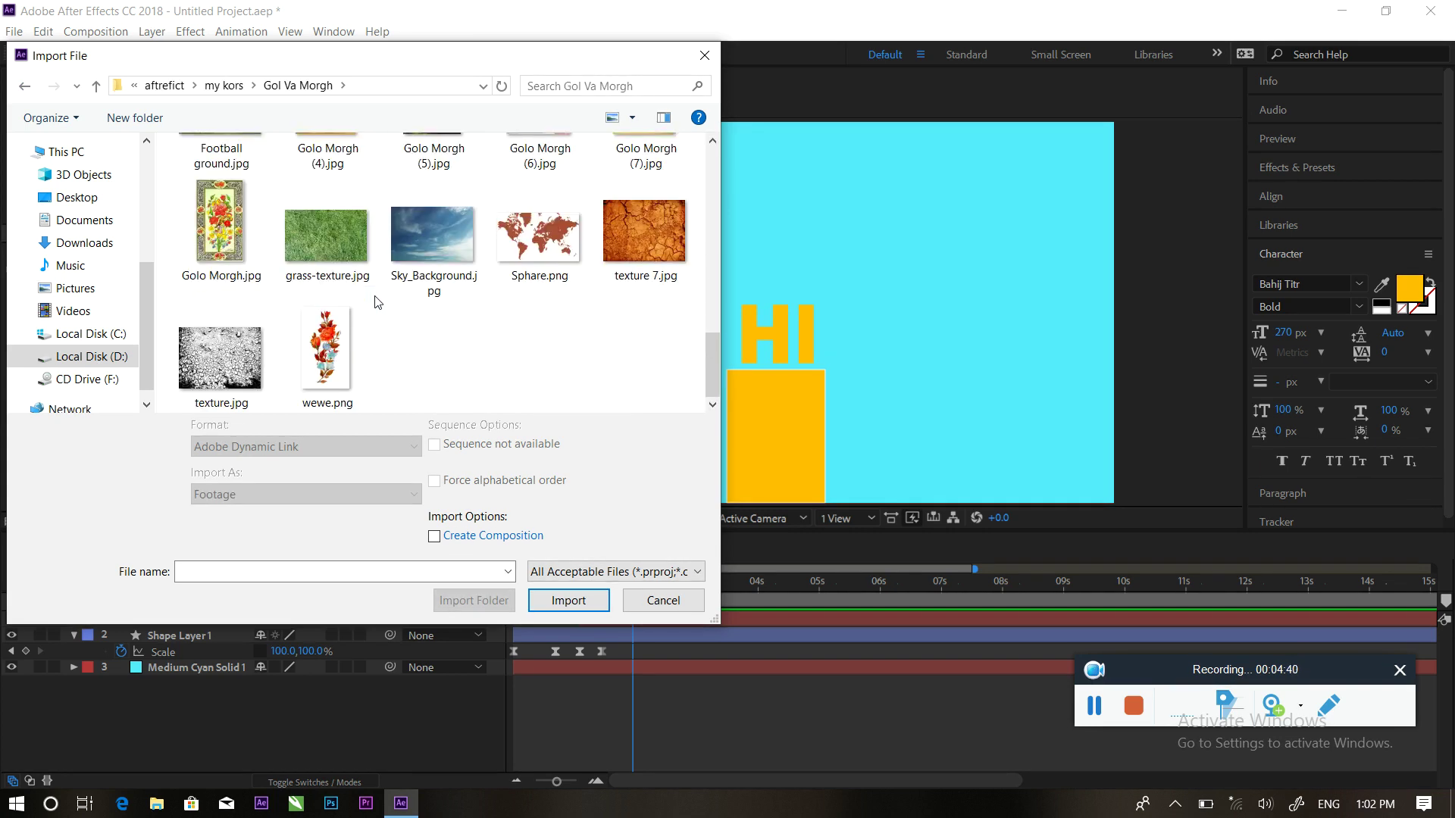
scroll(375, 293, up, 12)
scroll(376, 291, up, 8)
click(254, 220)
double_click(255, 220)
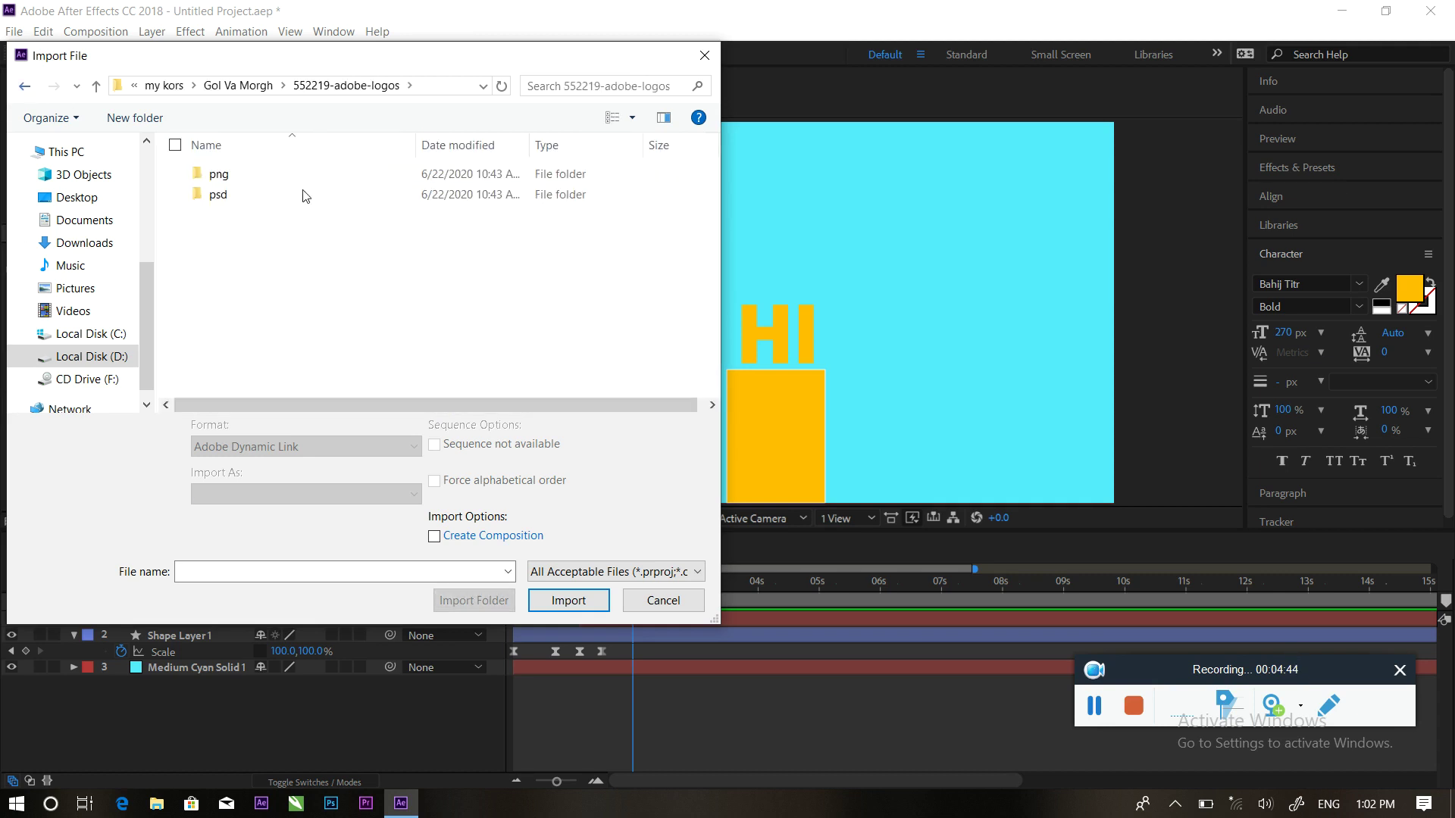
key(alt+Left)
click(322, 217)
double_click(320, 216)
scroll(369, 292, down, 6)
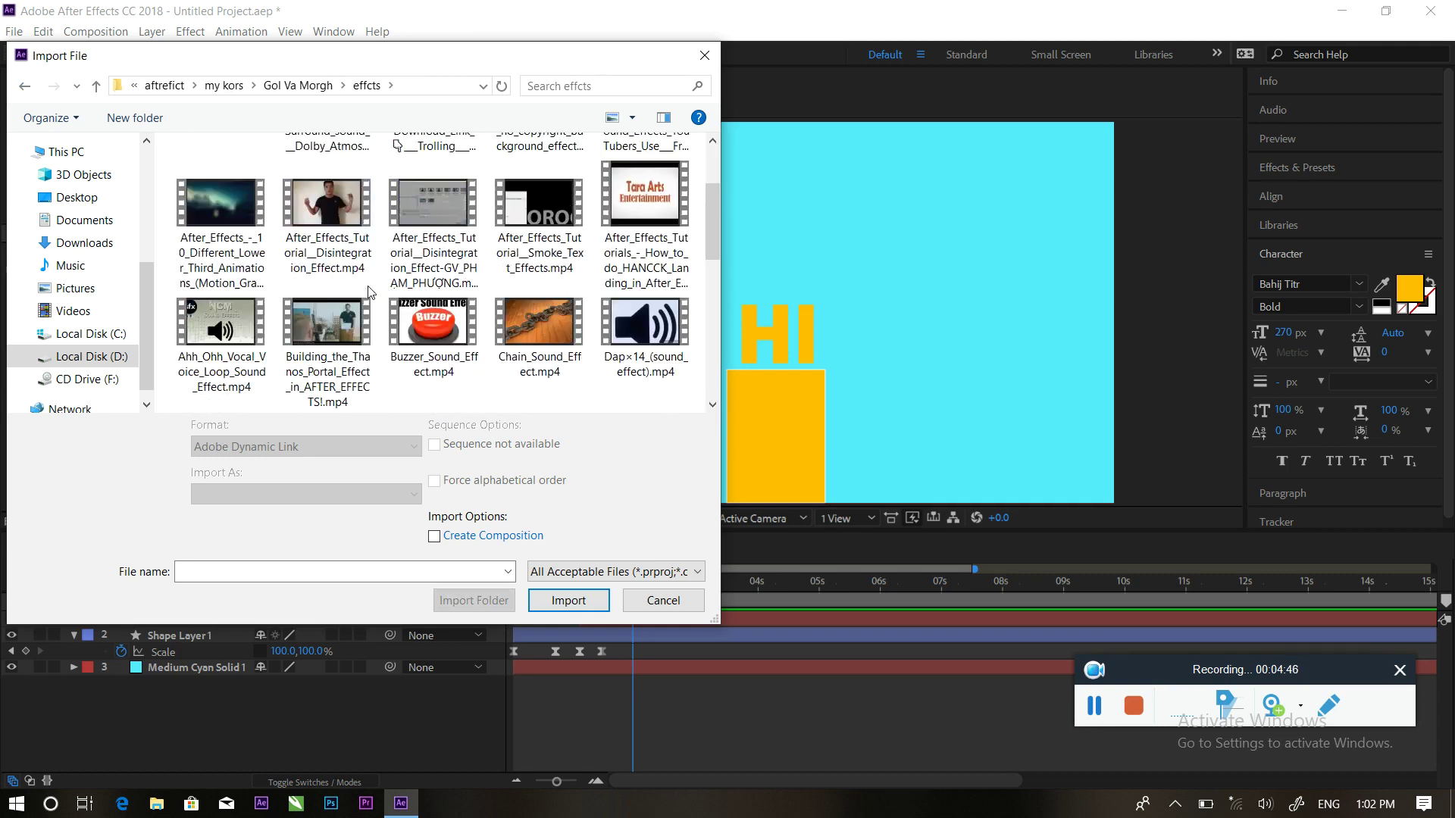
scroll(370, 293, up, 6)
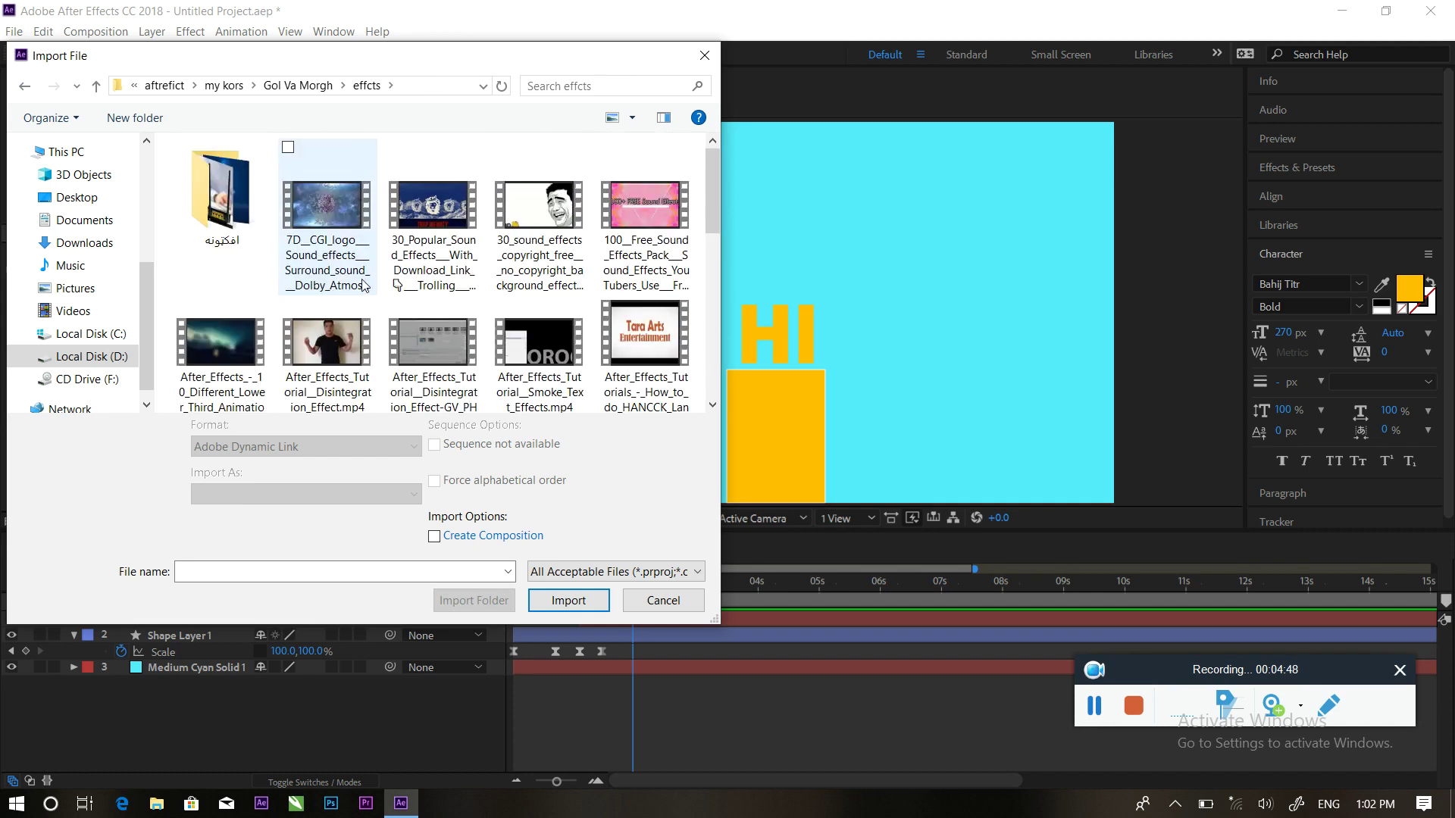
click(23, 86)
click(24, 86)
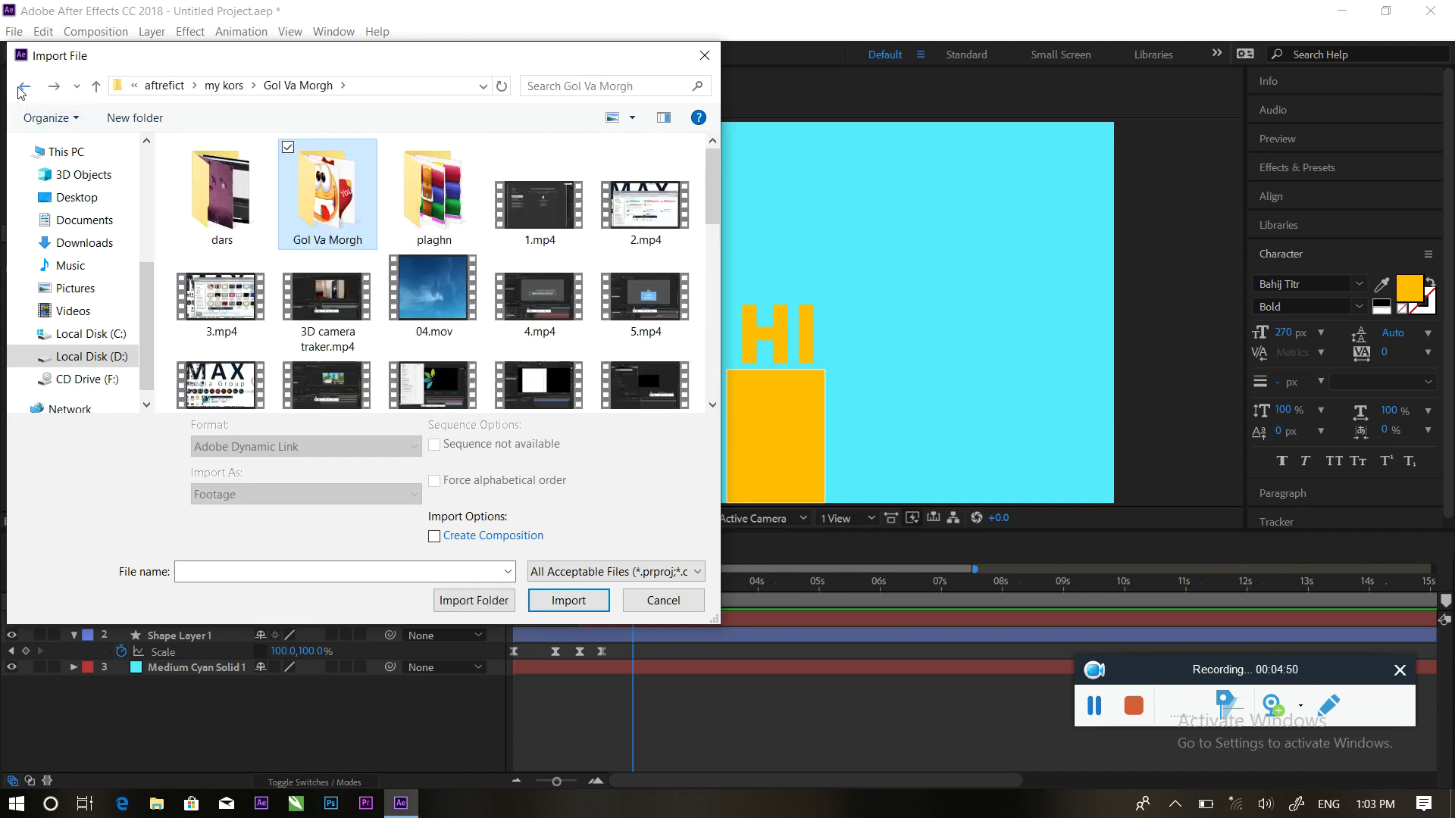
Import Hand.png from dars > 0014 & 0015 CV Motion graphic into the project
double_click(223, 217)
scroll(228, 216, down, 1)
scroll(228, 216, up, 1)
click(241, 214)
double_click(241, 215)
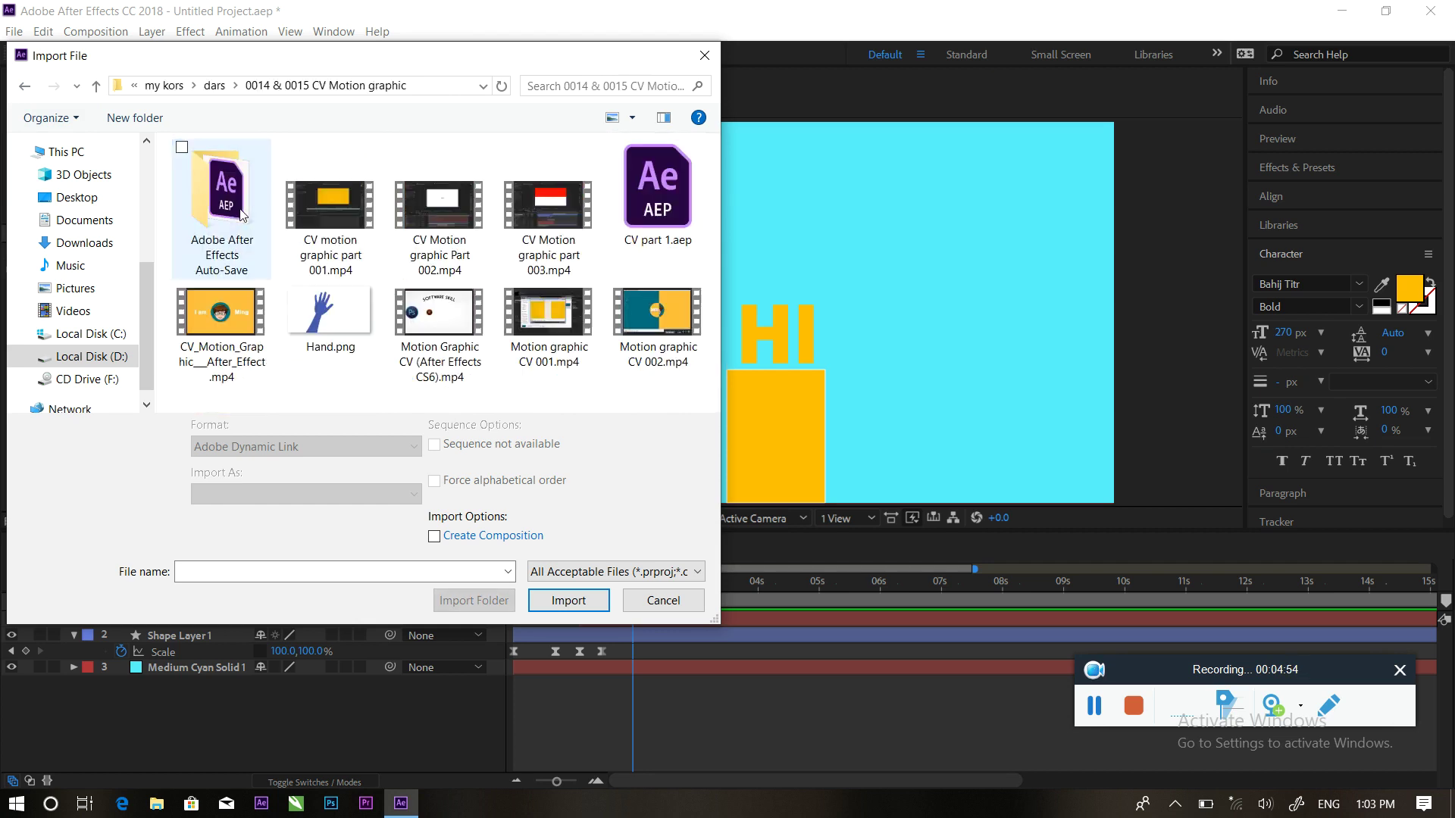
click(318, 345)
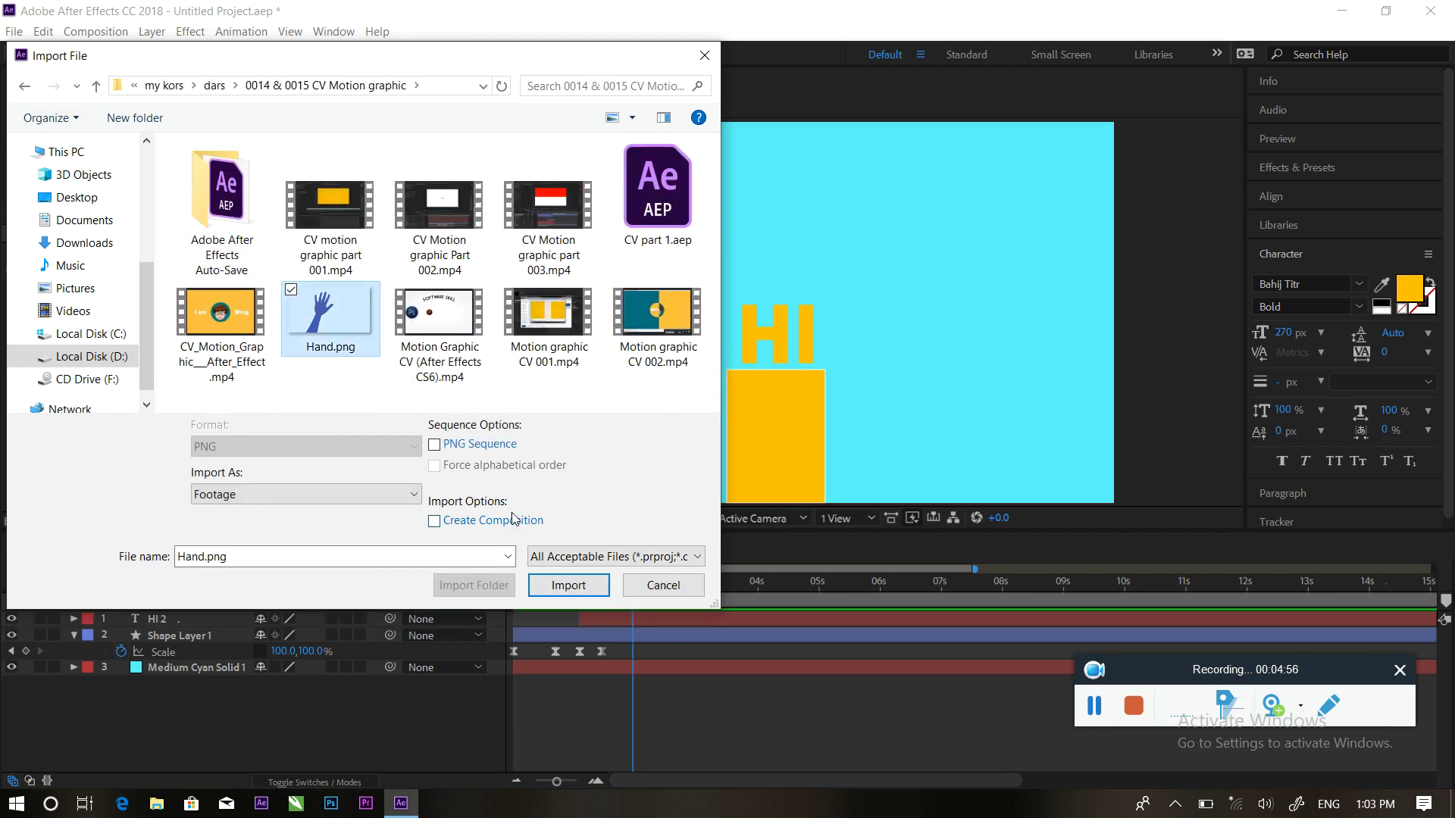
click(568, 585)
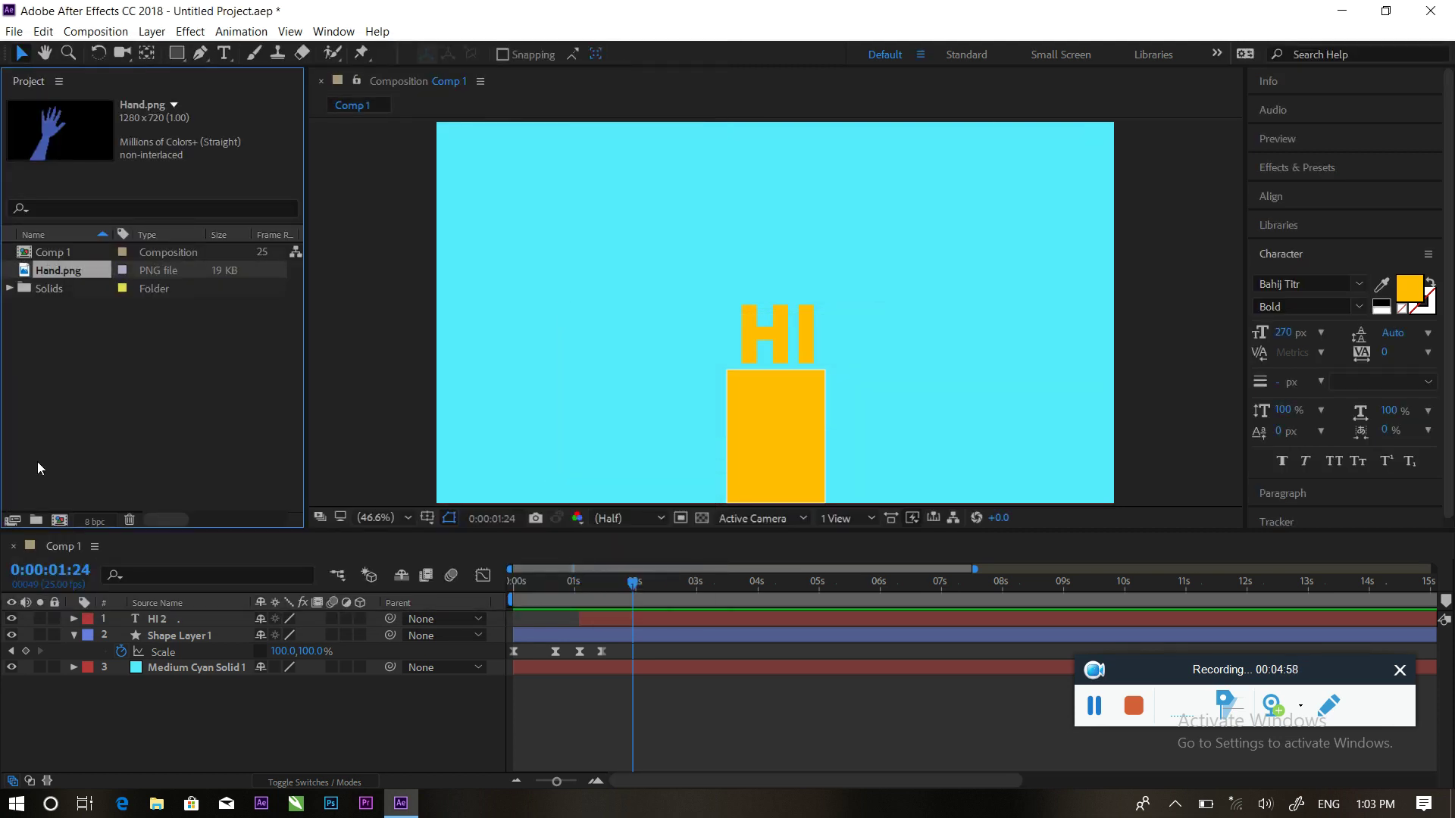
Add Hand.png to Comp 1, left of the HI bar, with its anchor point at the wrist
drag(30, 271, 192, 611)
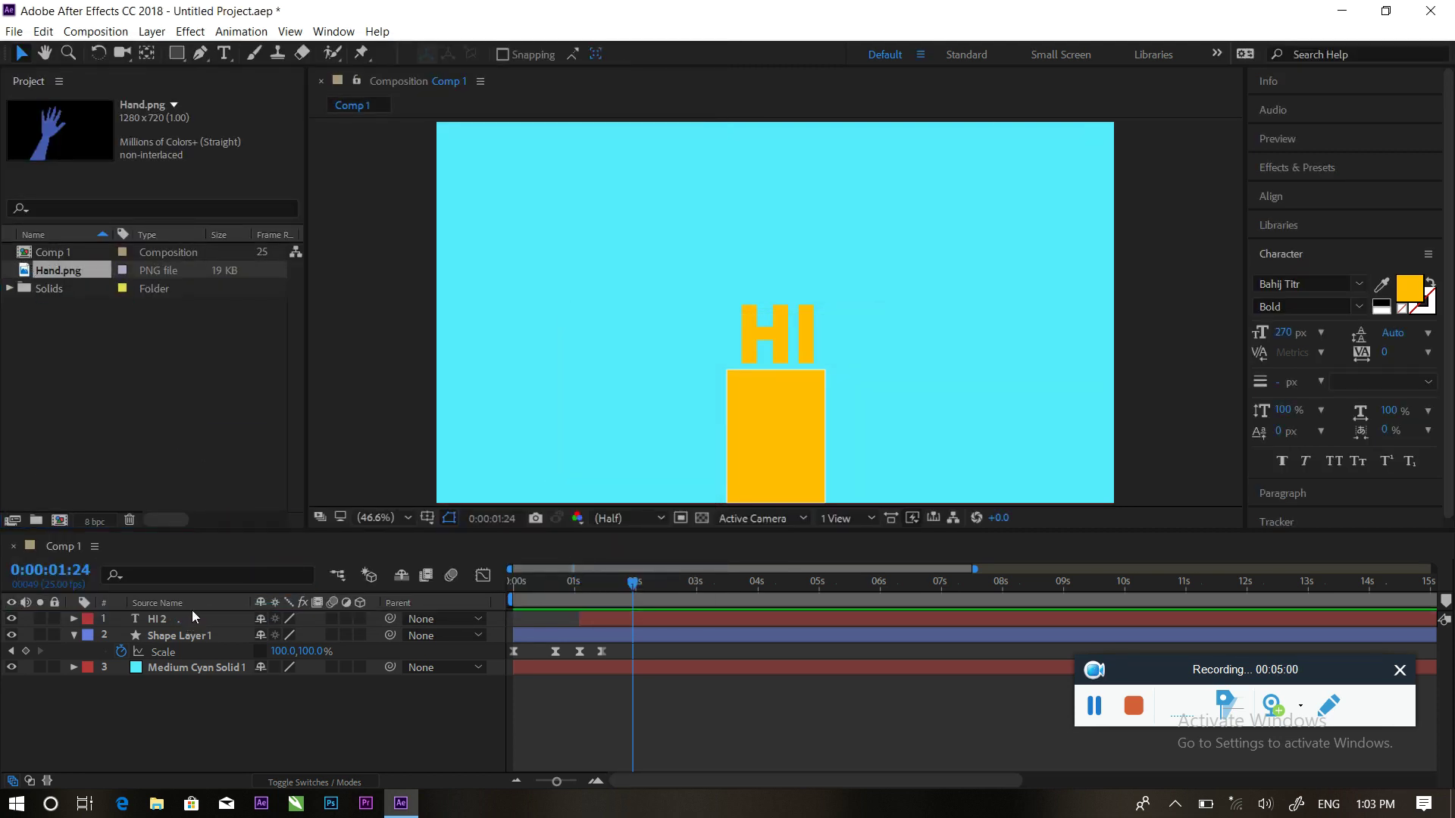
drag(727, 317, 599, 391)
click(147, 53)
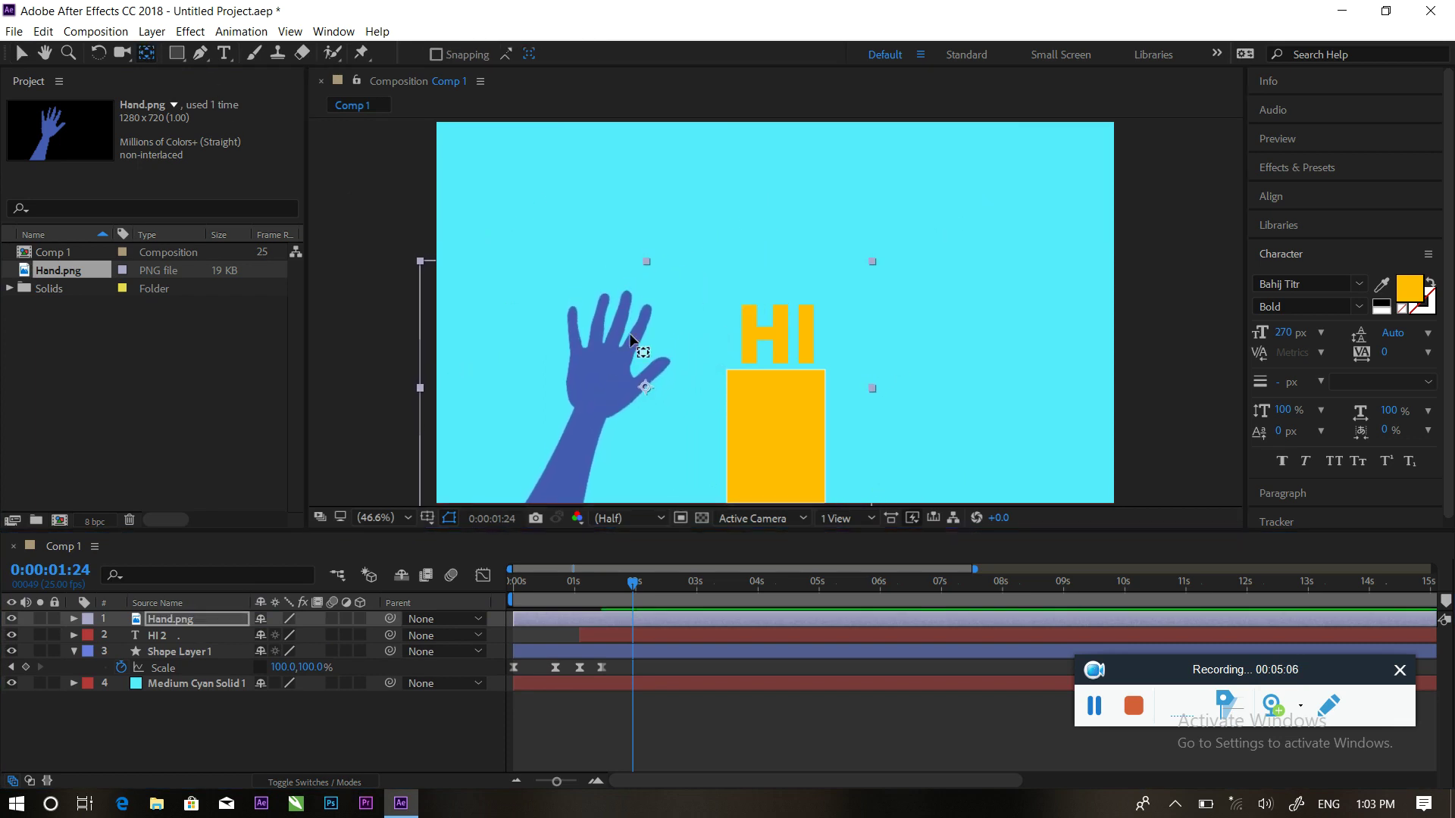
drag(645, 387, 557, 503)
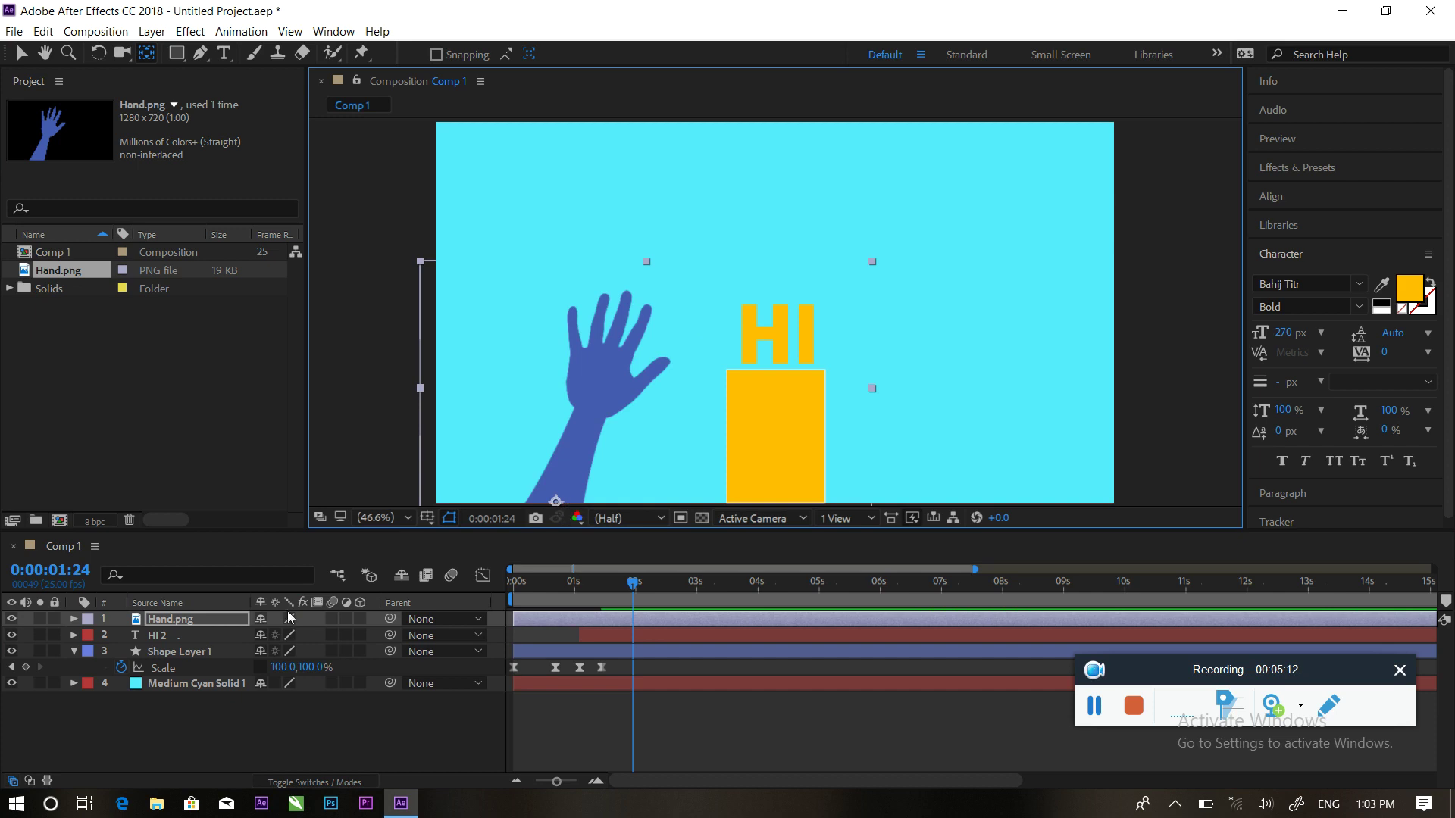
Keyframe the hand's Rotation at 13° at 1:08 and 11° at 1:13
key(r)
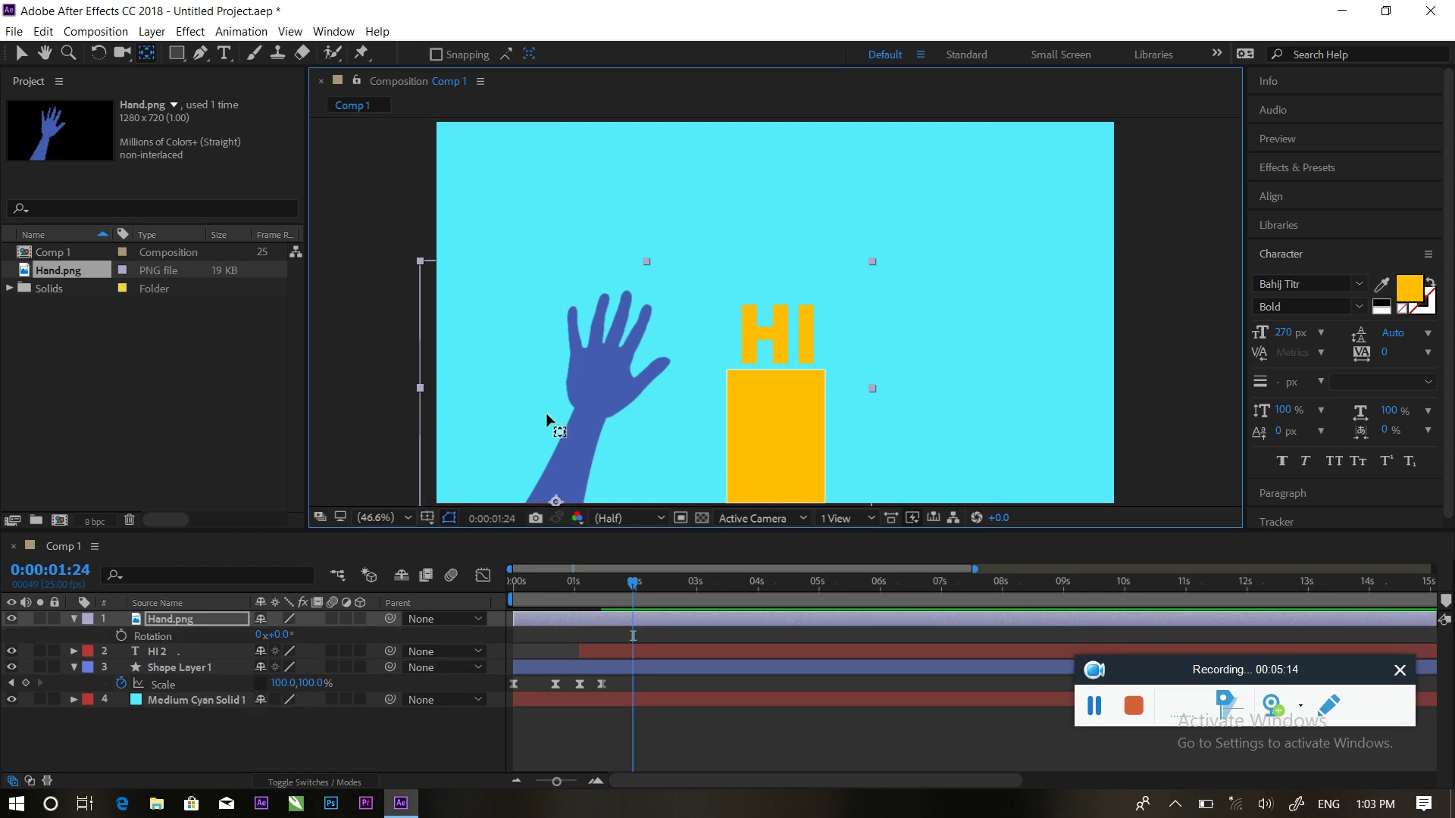
drag(647, 595, 599, 585)
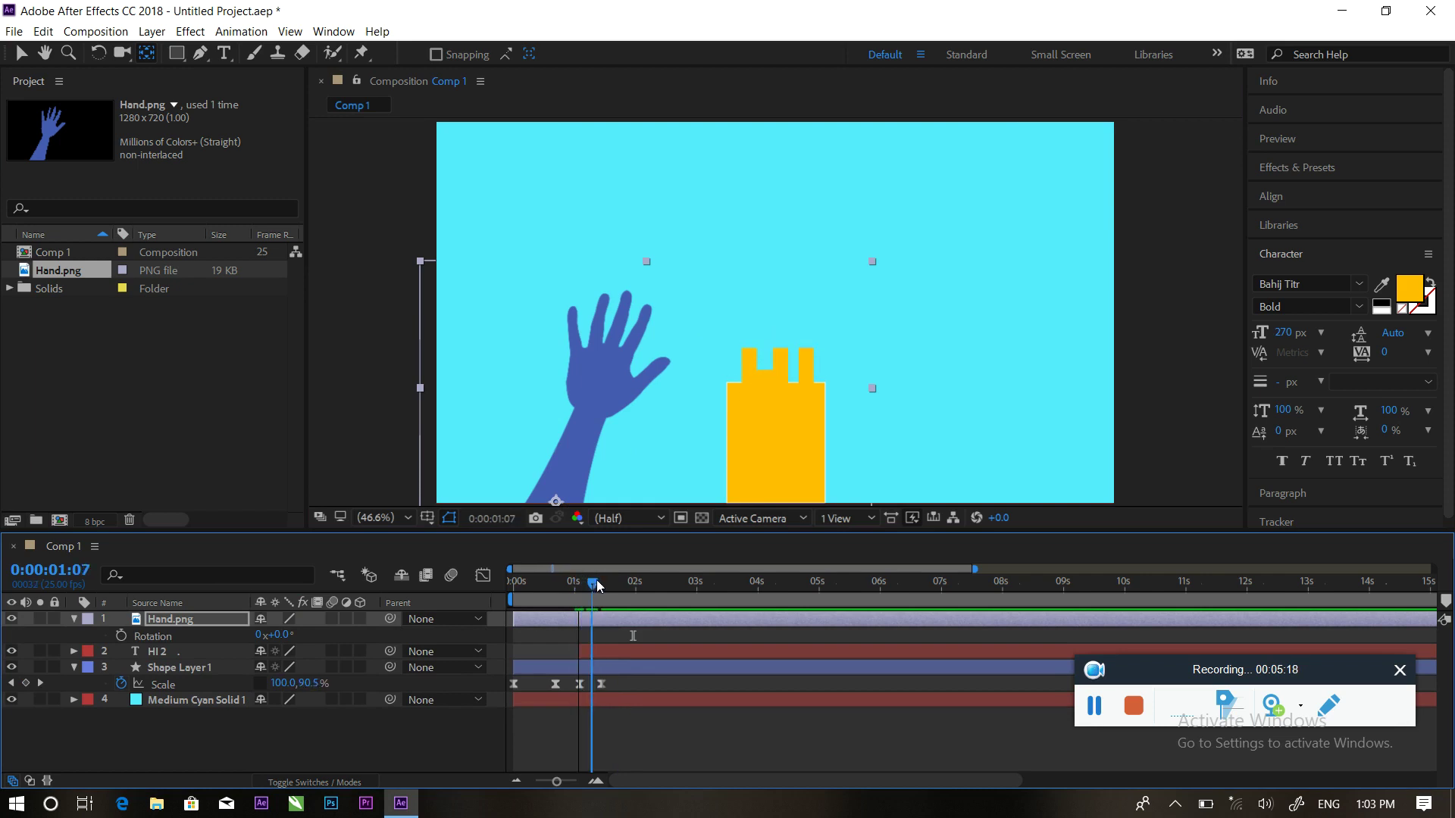
click(121, 636)
drag(277, 641, 263, 635)
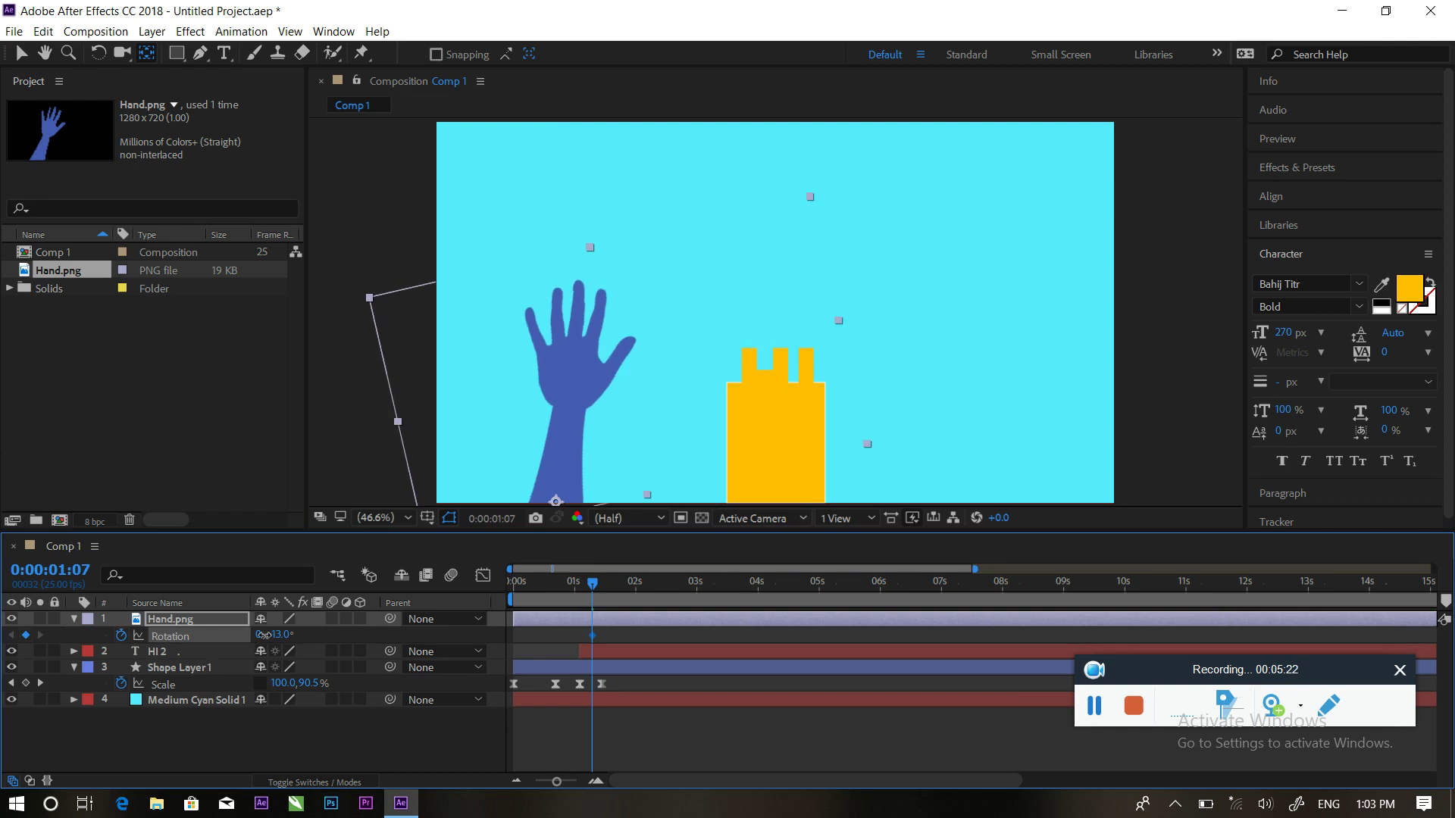
drag(591, 594, 607, 589)
drag(282, 635, 305, 635)
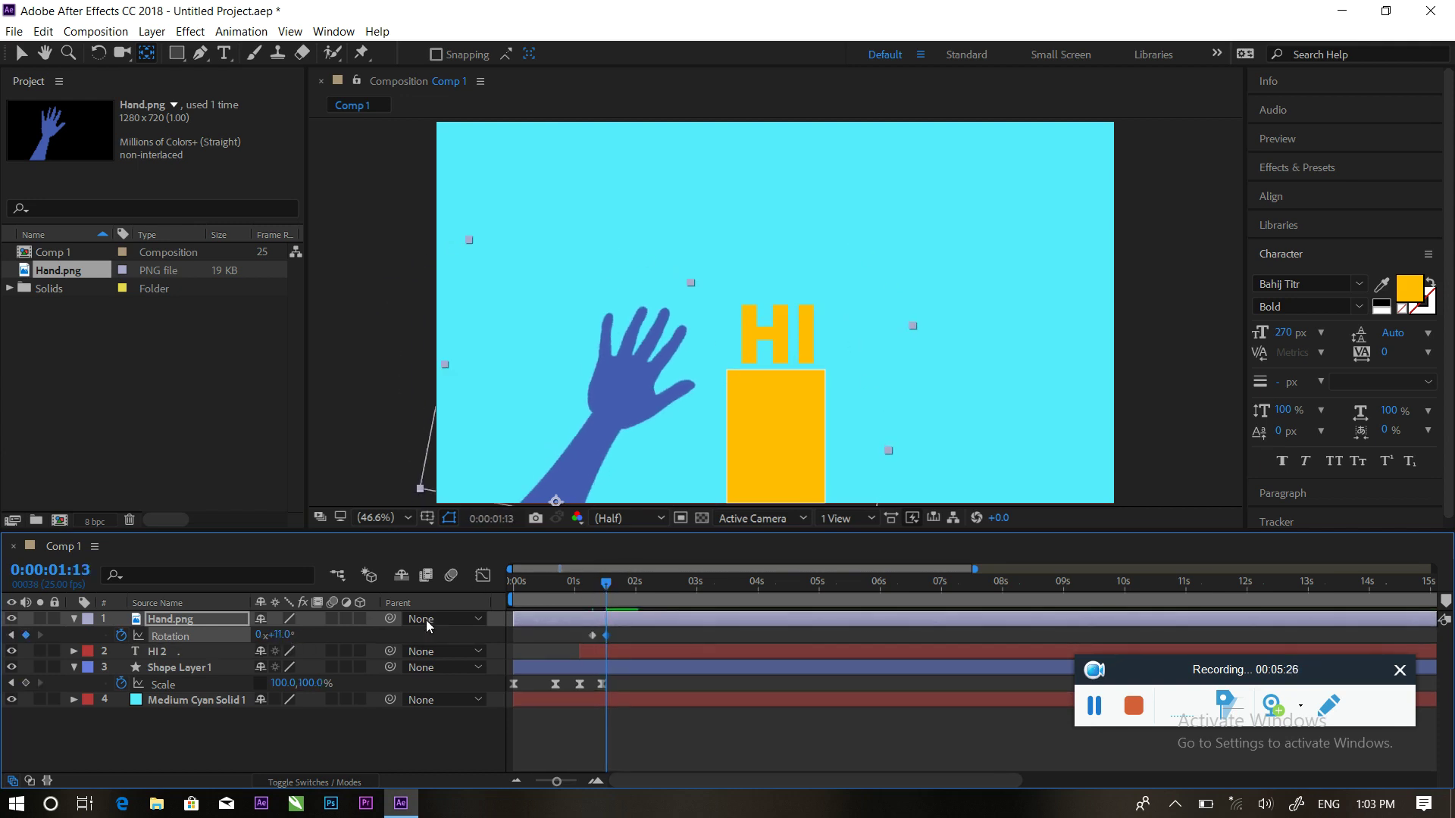
Add Rotation keyframes of -7° at 1:19, 7° at 2:00 and -12° at 2:06, then preview the wave
drag(612, 590, 621, 584)
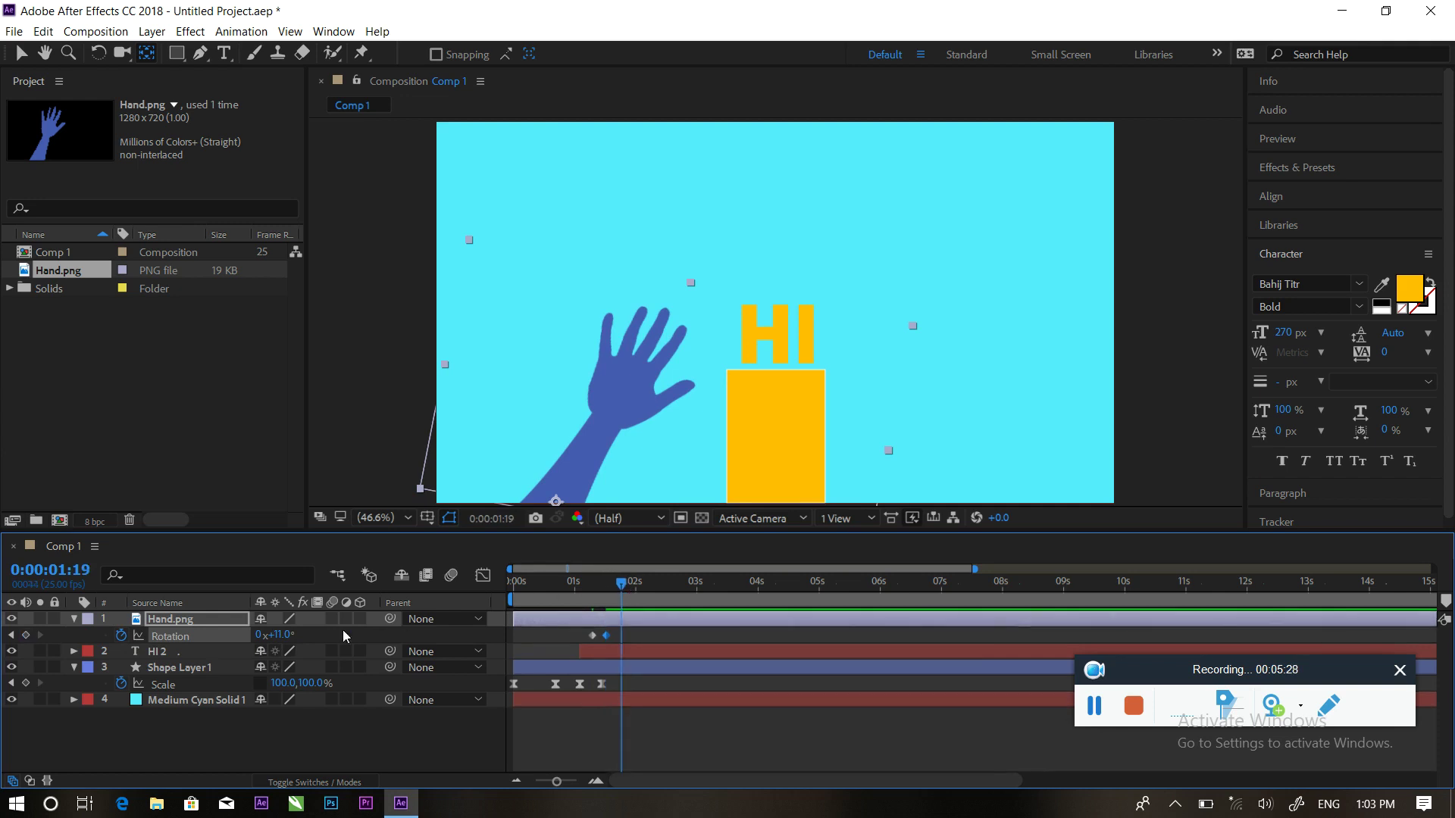
drag(282, 640, 267, 641)
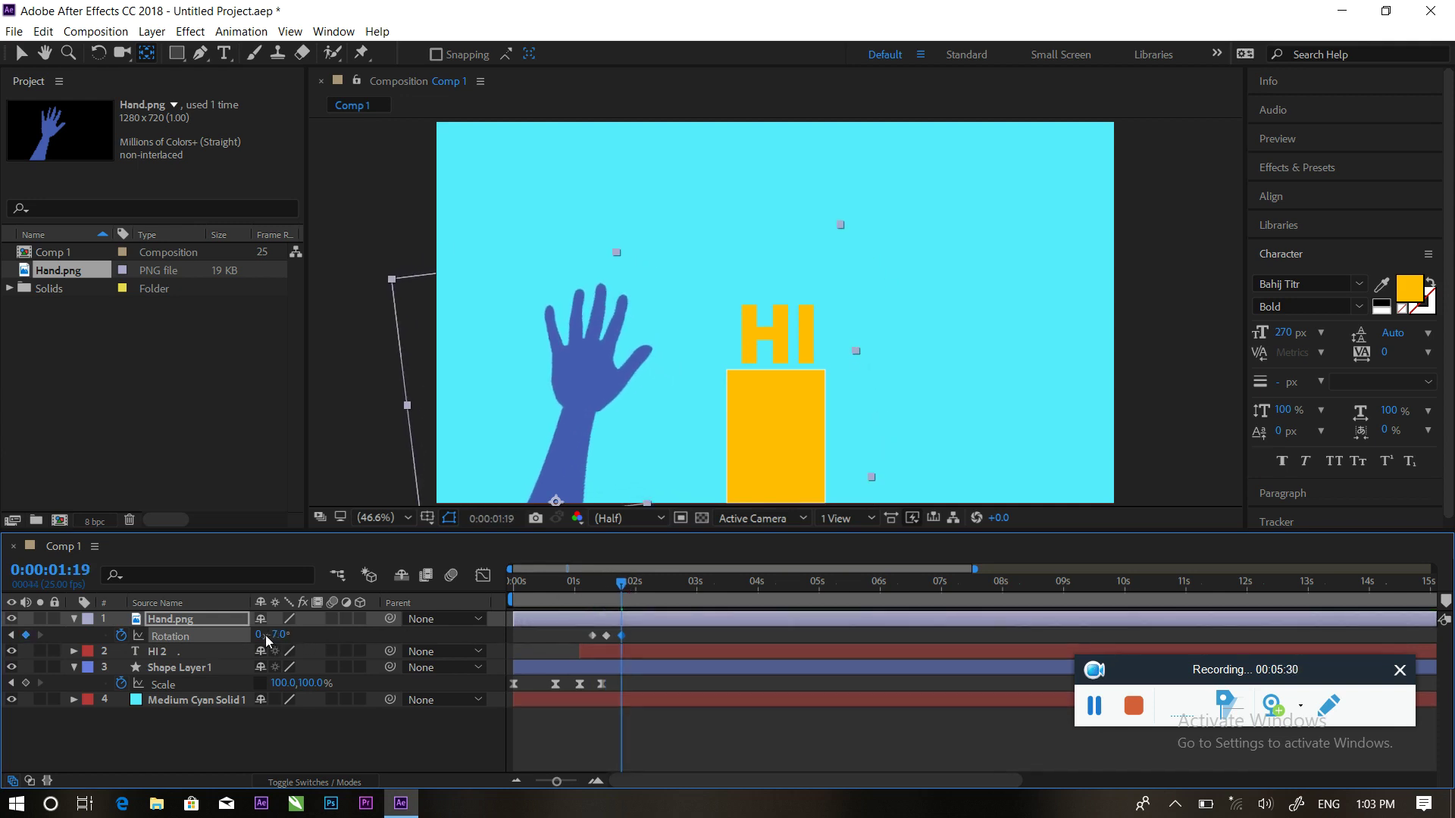
drag(623, 593, 634, 587)
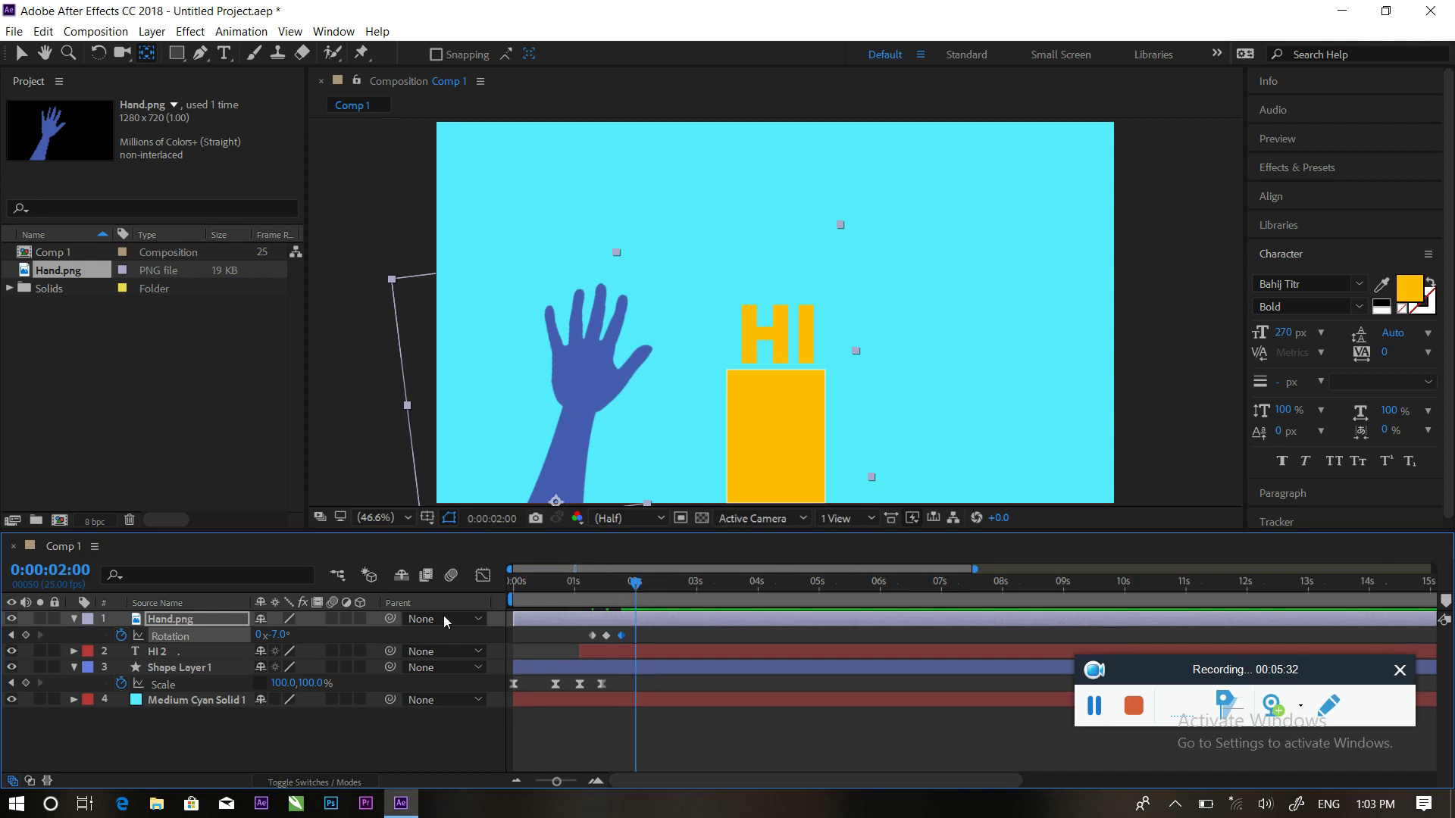
drag(284, 637, 295, 637)
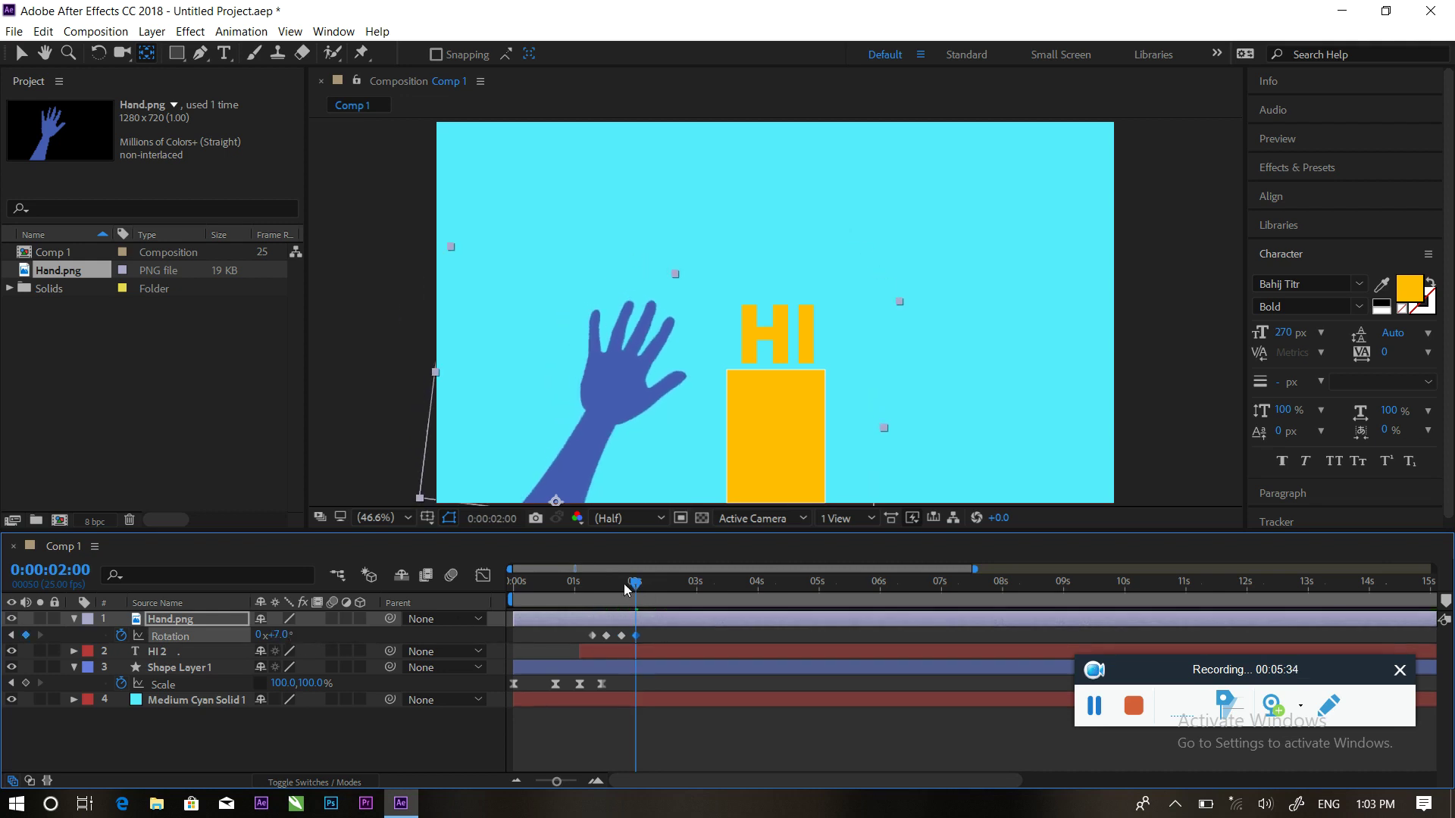
drag(640, 592, 650, 593)
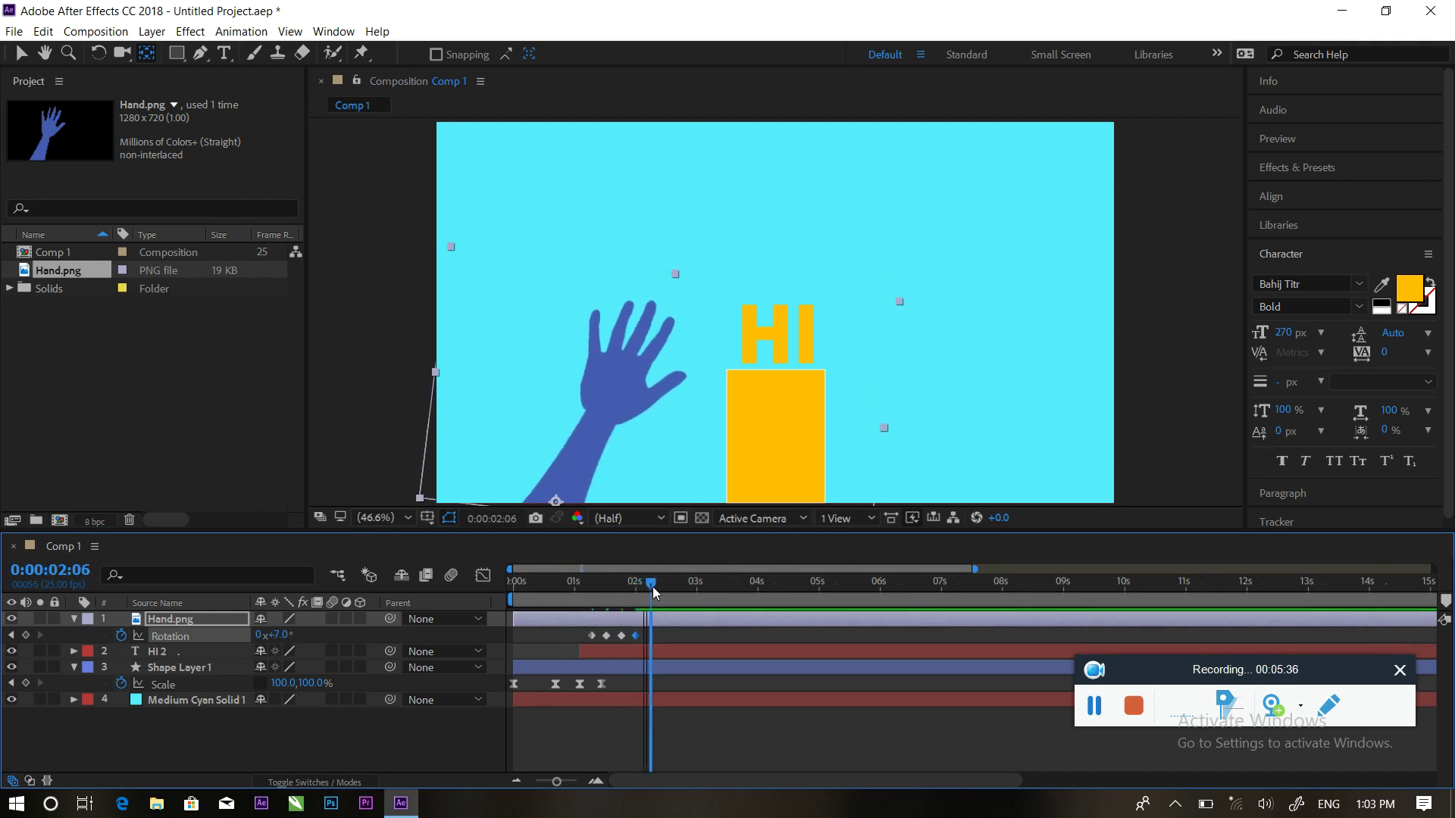
drag(285, 635, 271, 635)
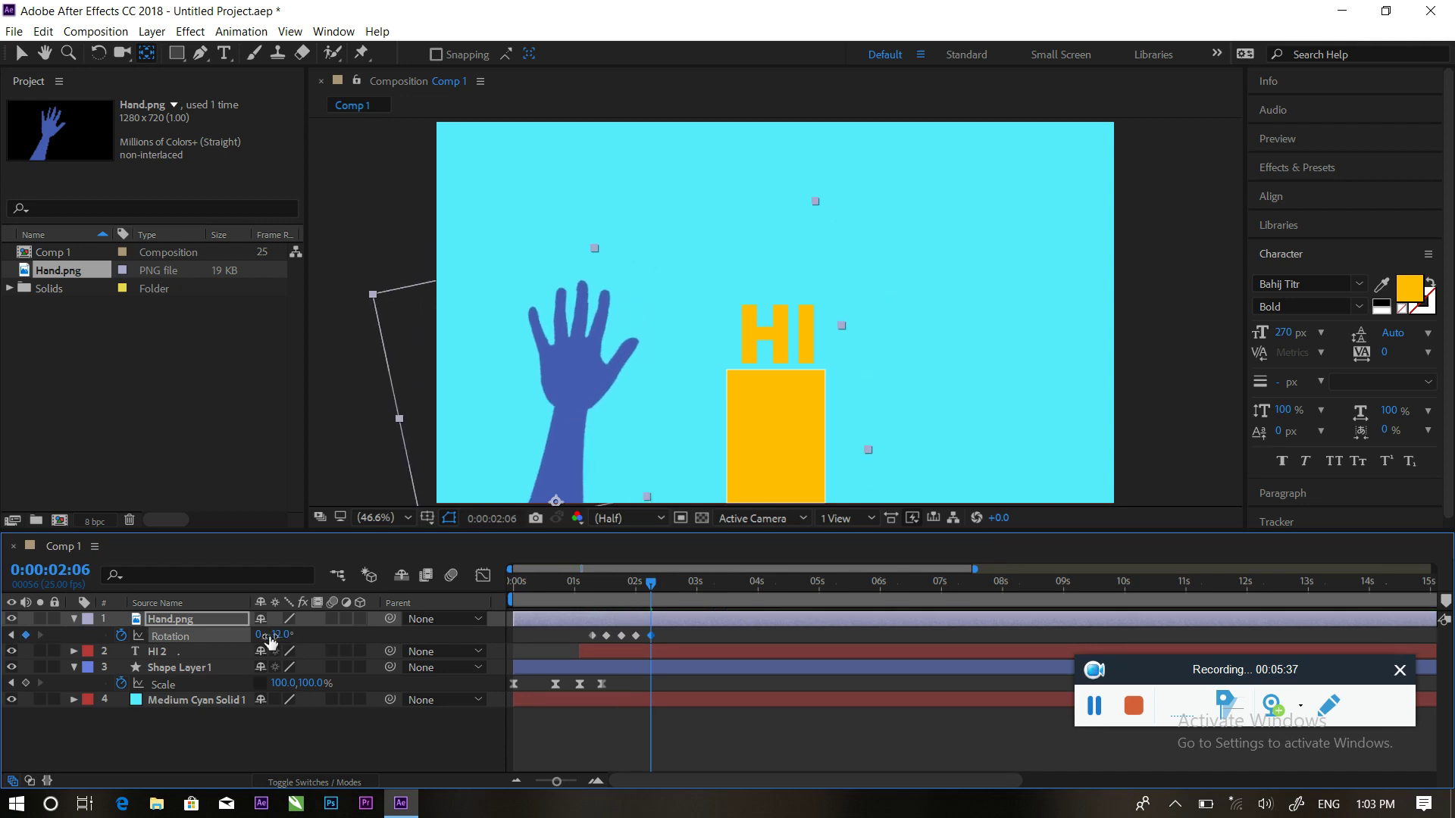
key(space)
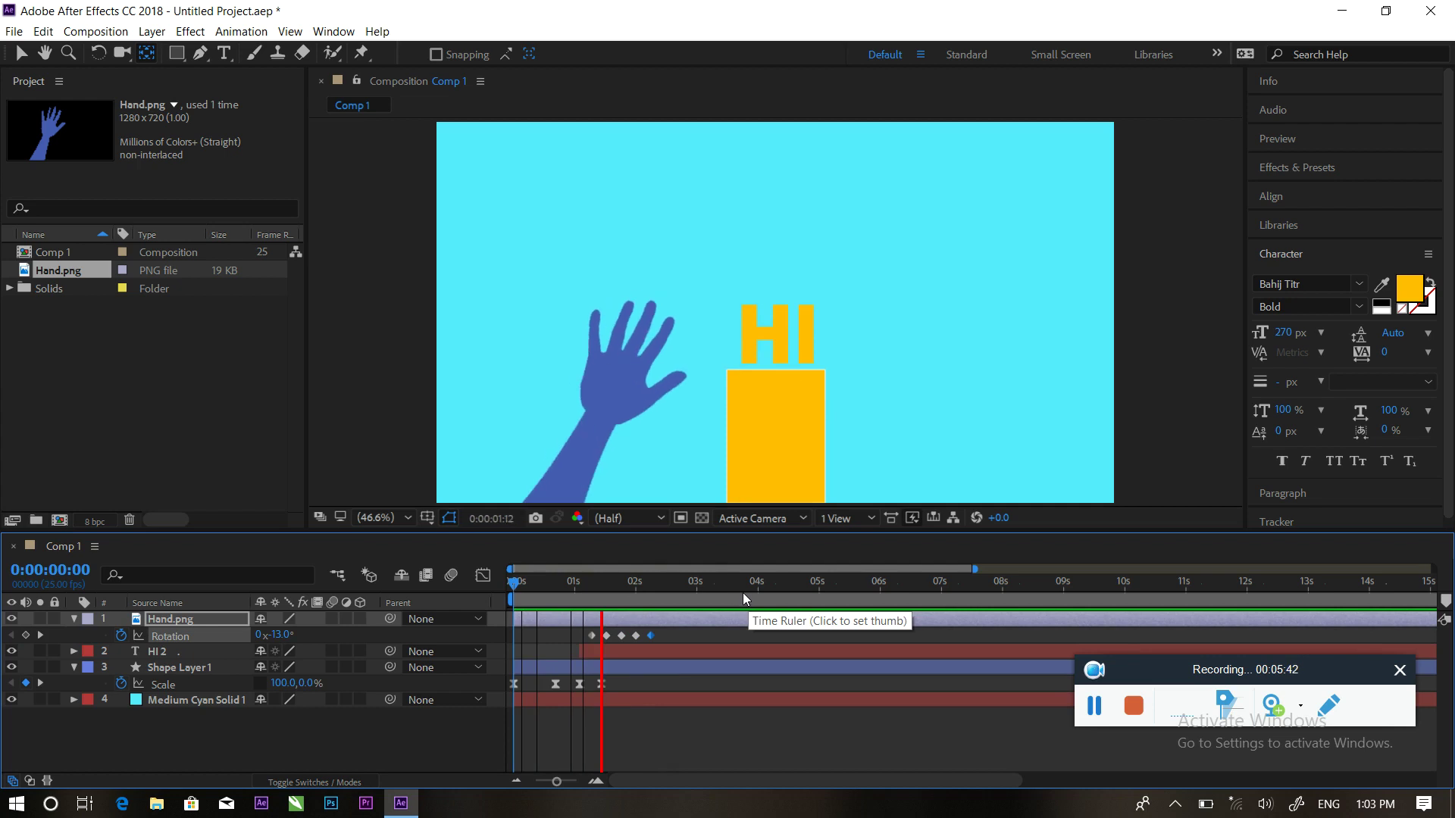
key(space)
Keyframe the hand's Scale from about 1% at 1:07 to 83% at 1:11, then preview
drag(613, 582, 589, 583)
key(s)
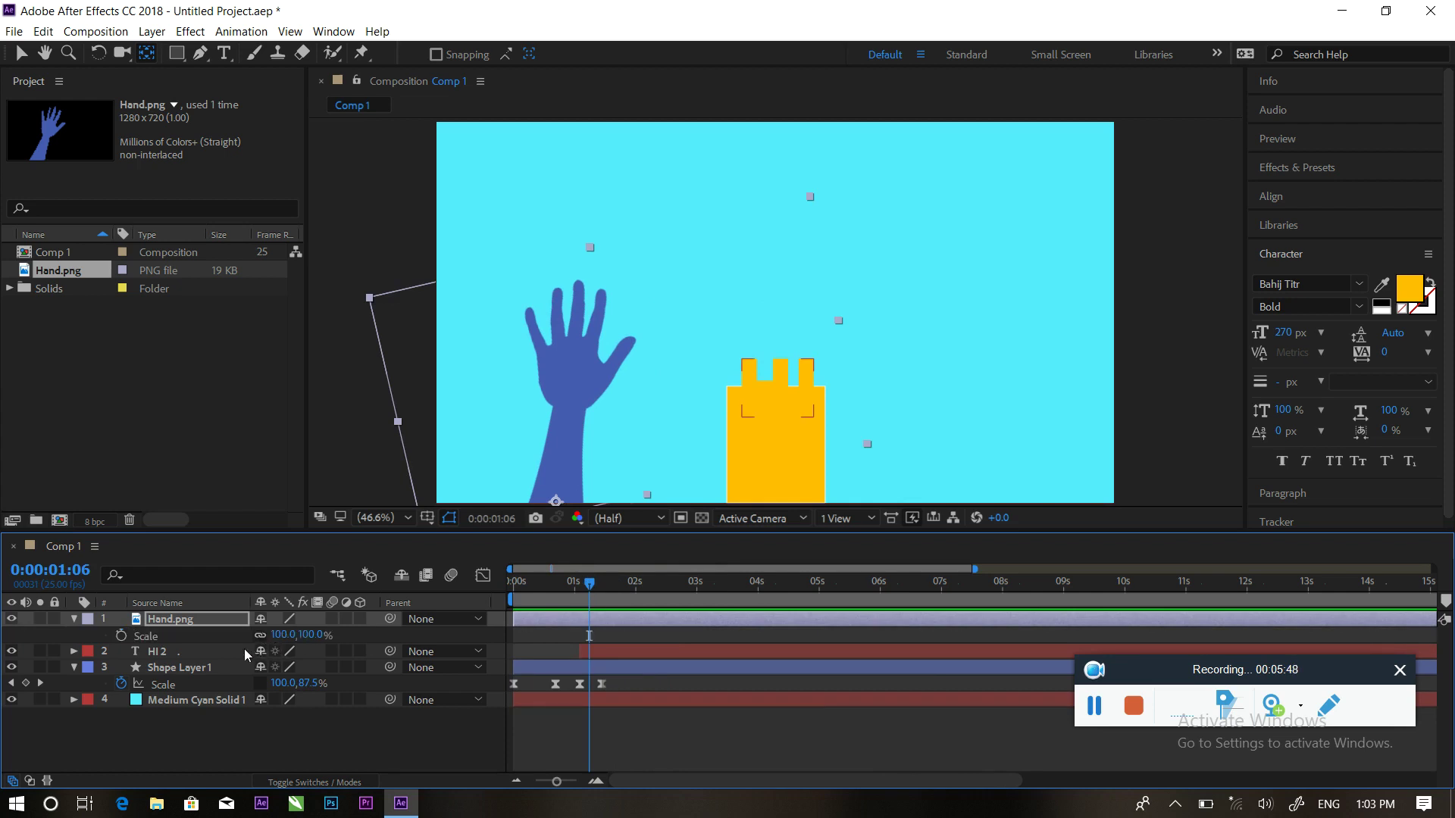
click(121, 636)
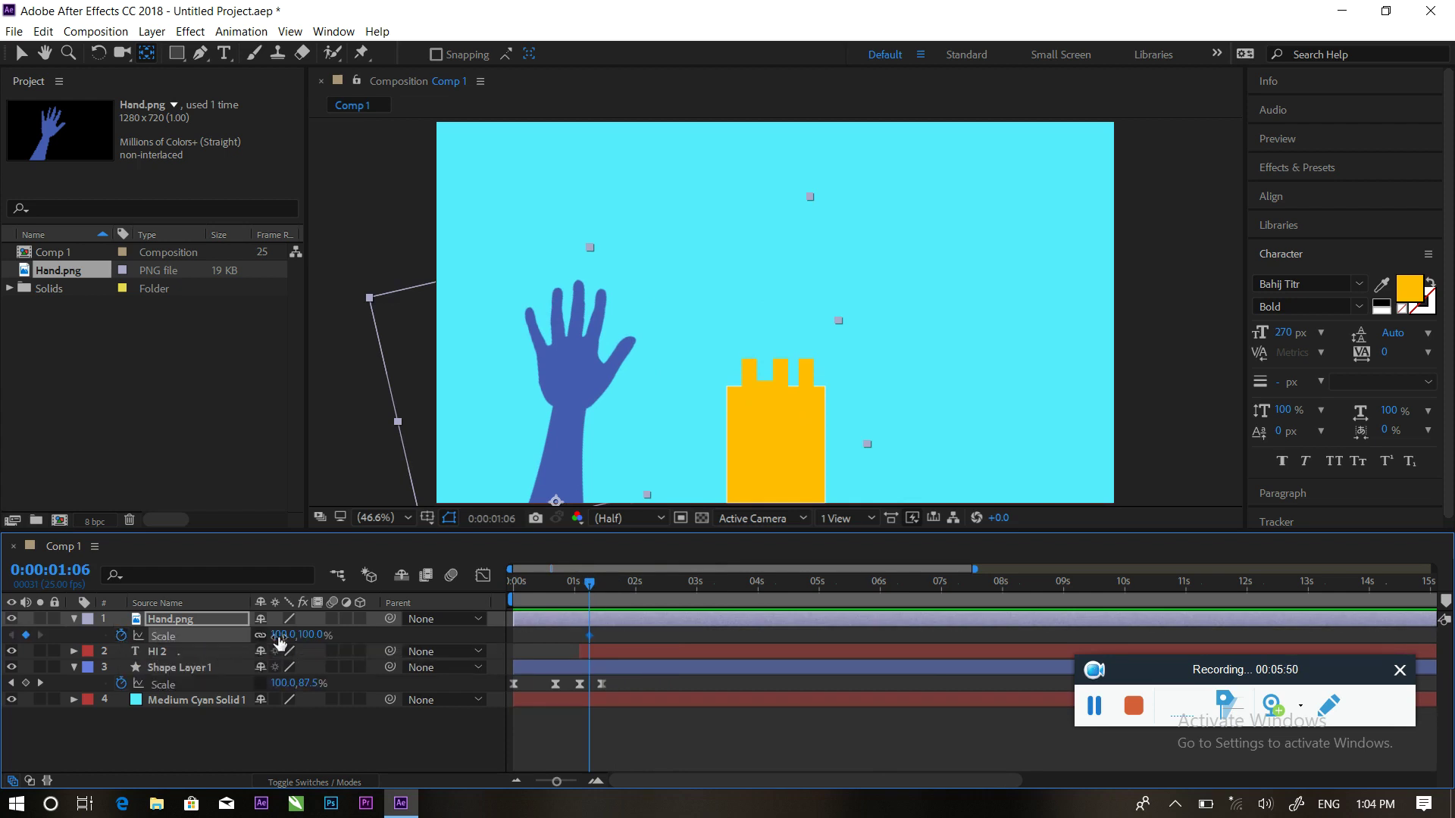
drag(274, 635, 195, 649)
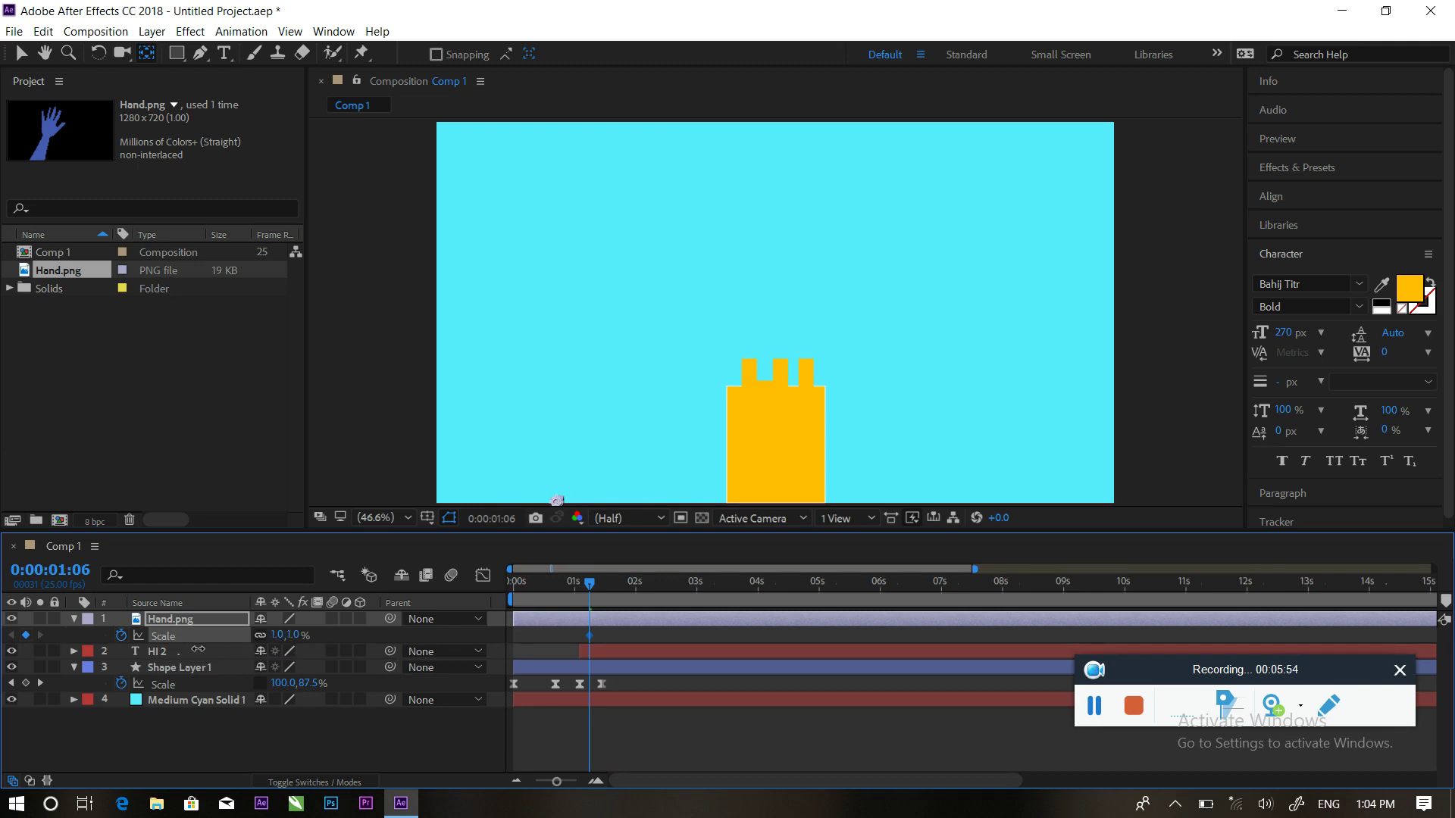
drag(581, 584, 600, 584)
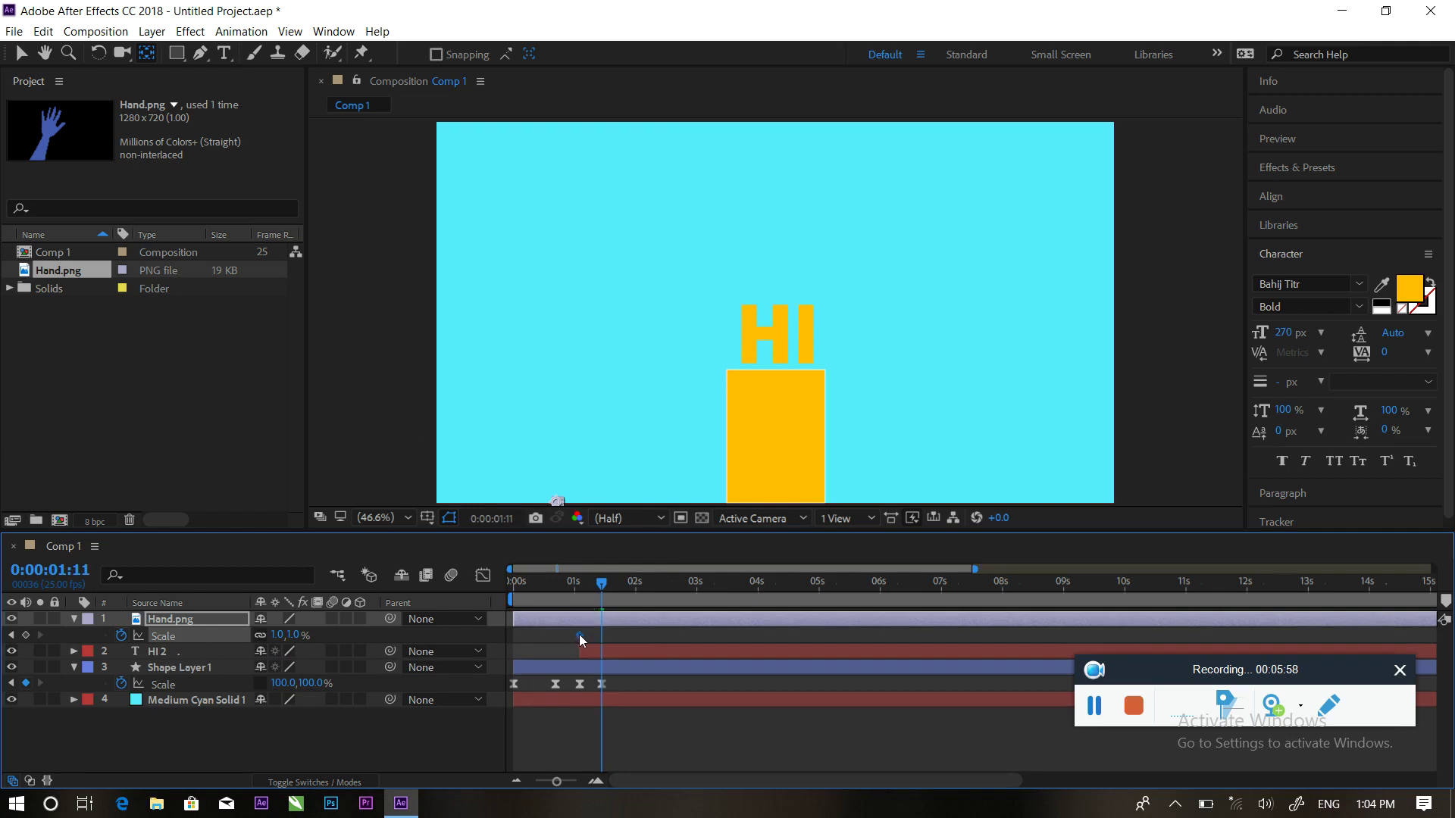
drag(278, 635, 358, 635)
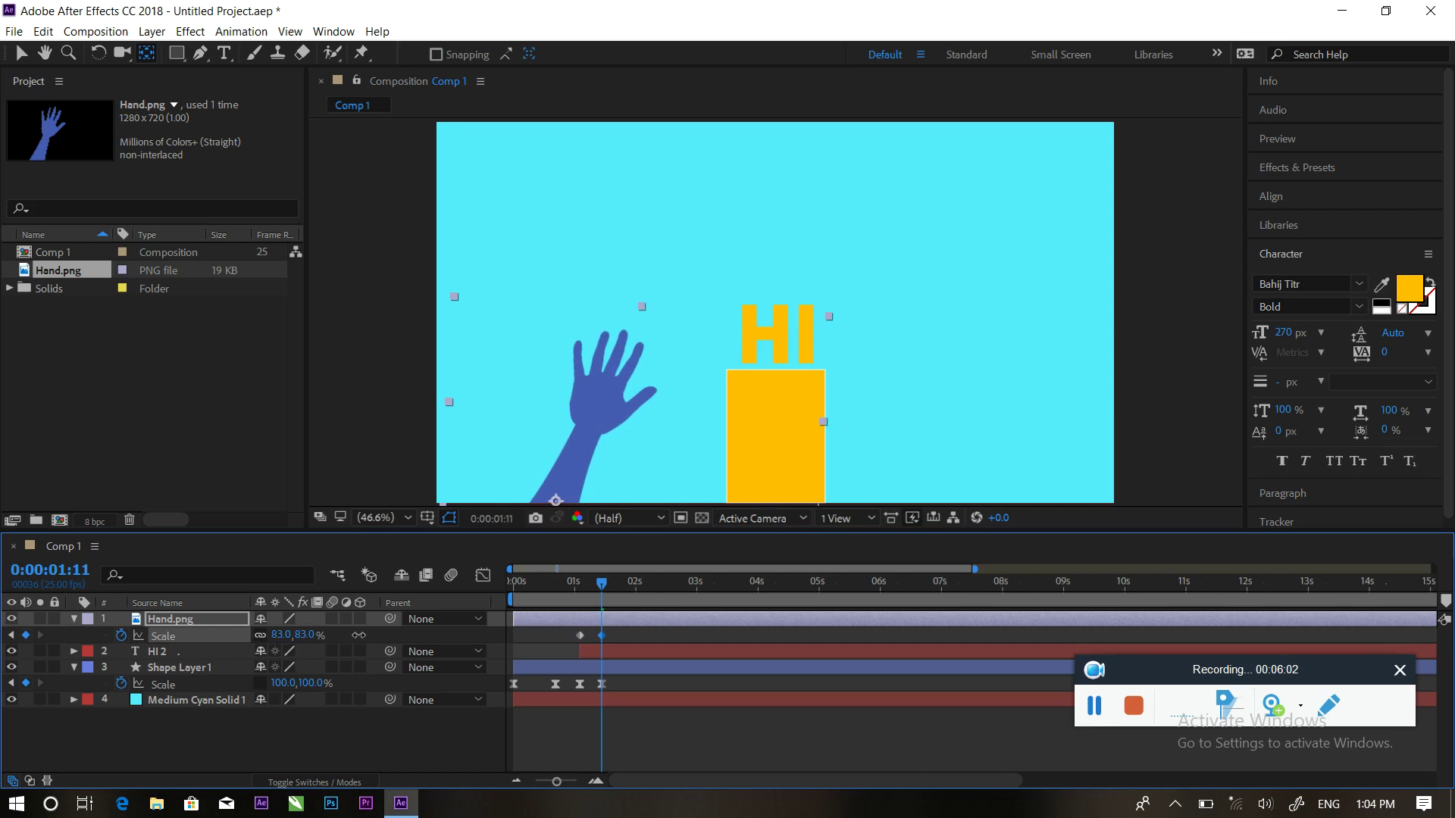
drag(599, 586, 531, 583)
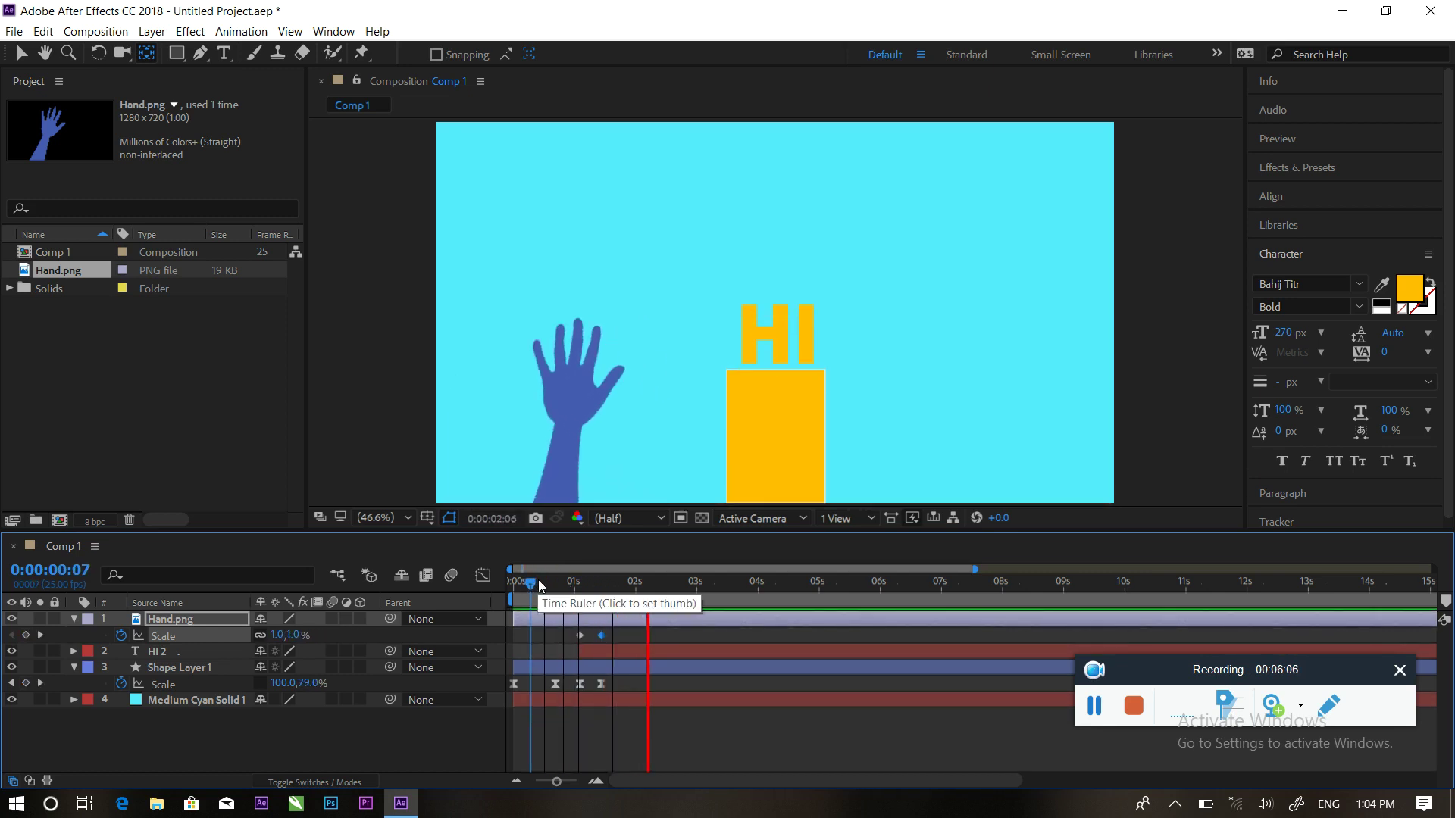
key(space)
drag(691, 619, 622, 621)
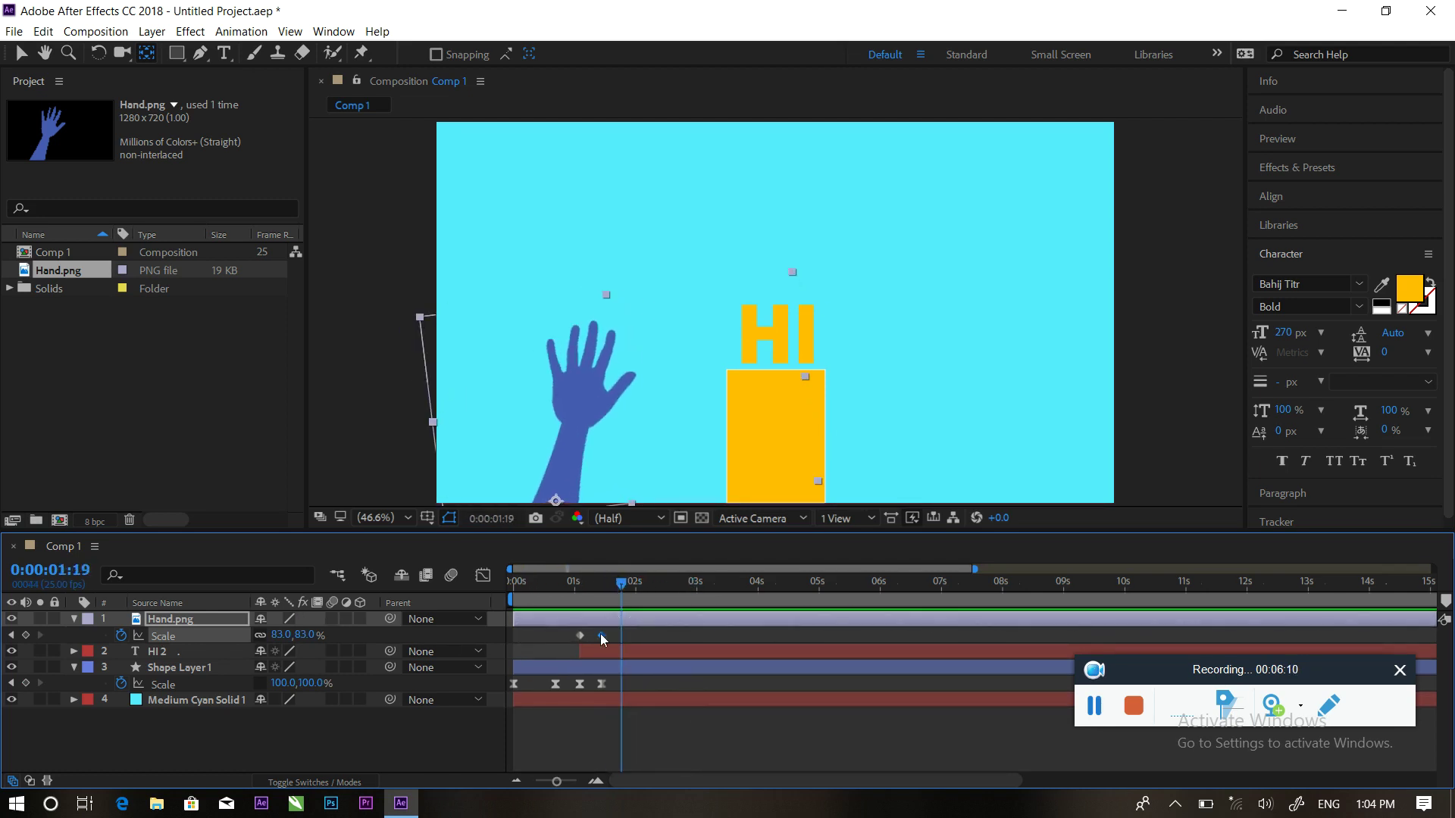
Copy the hand's Rotation keyframes to 2:12 so the wave repeats until about 3:10, then preview
key(p)
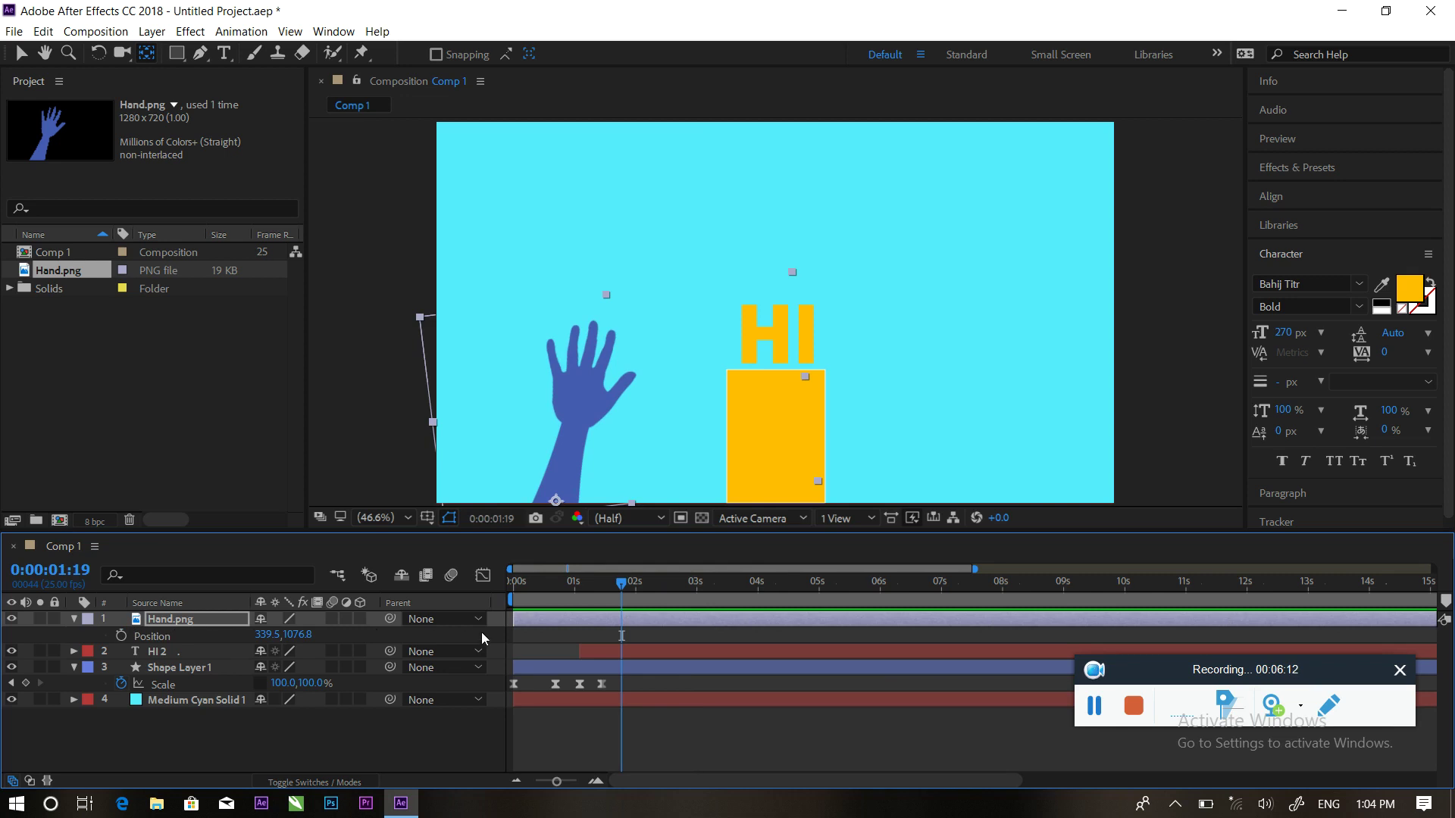
key(u)
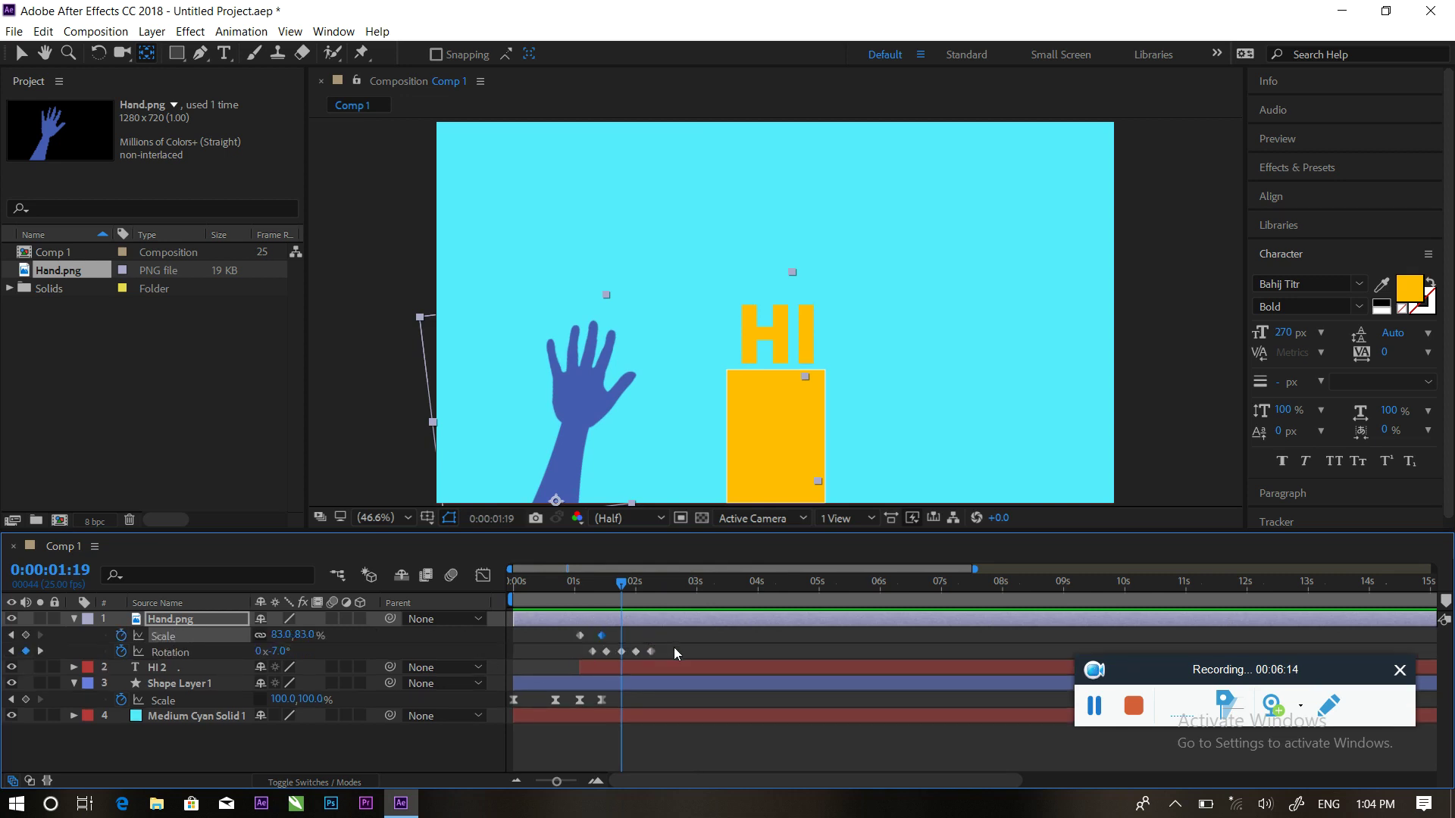
drag(674, 647, 591, 658)
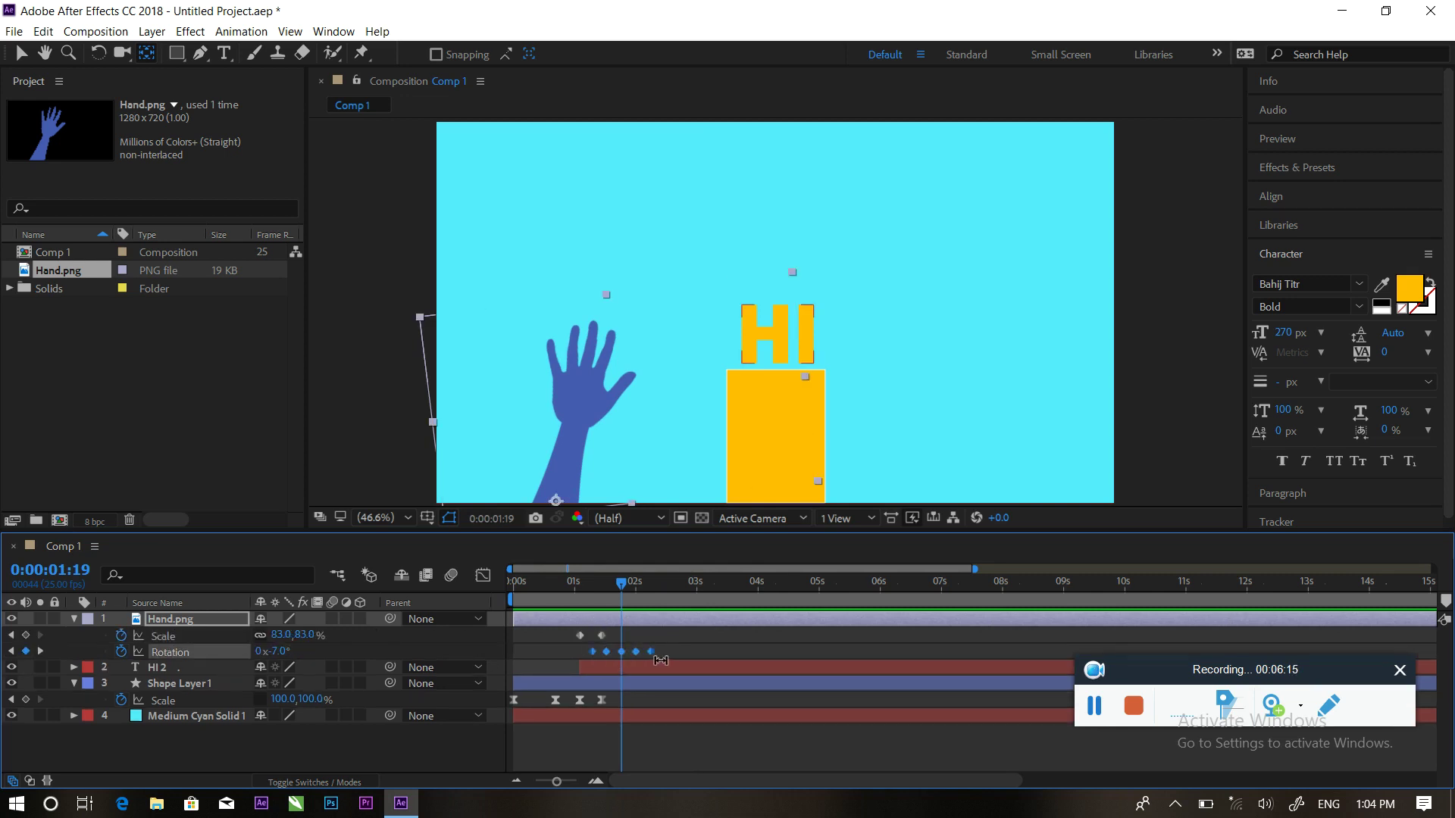
drag(633, 588, 665, 591)
key(ctrl+v)
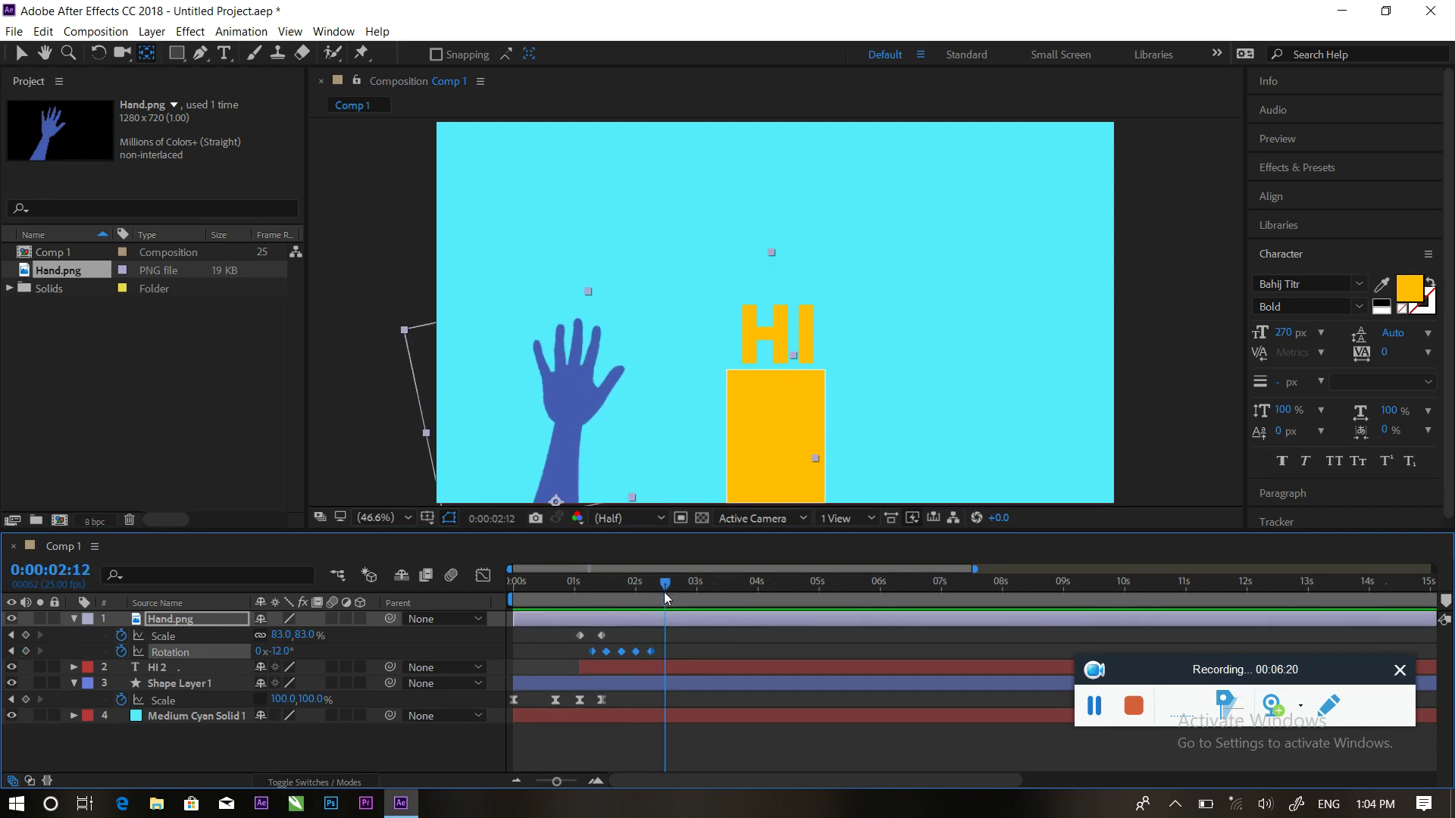
click(603, 583)
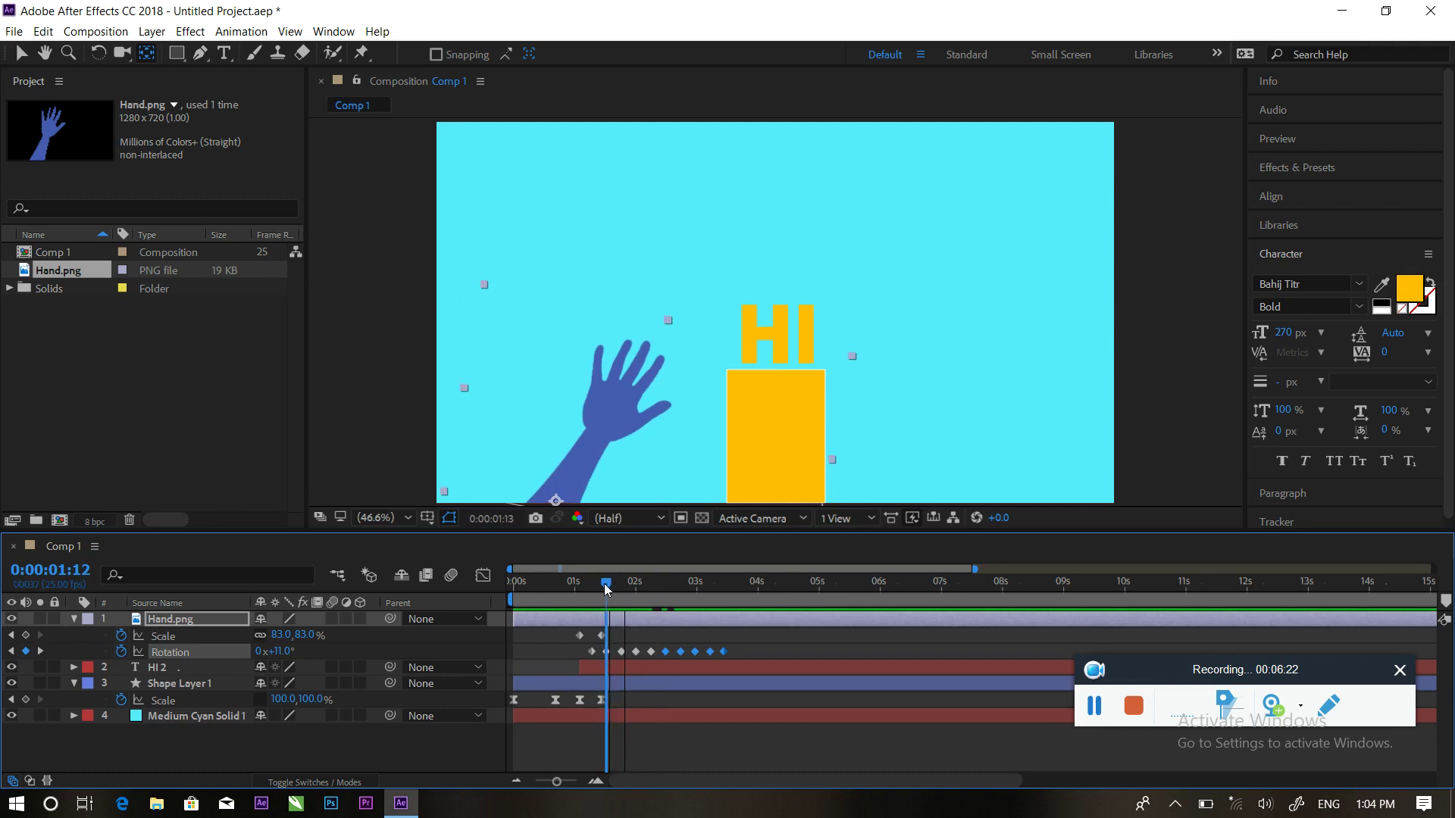
key(space)
drag(715, 585, 732, 583)
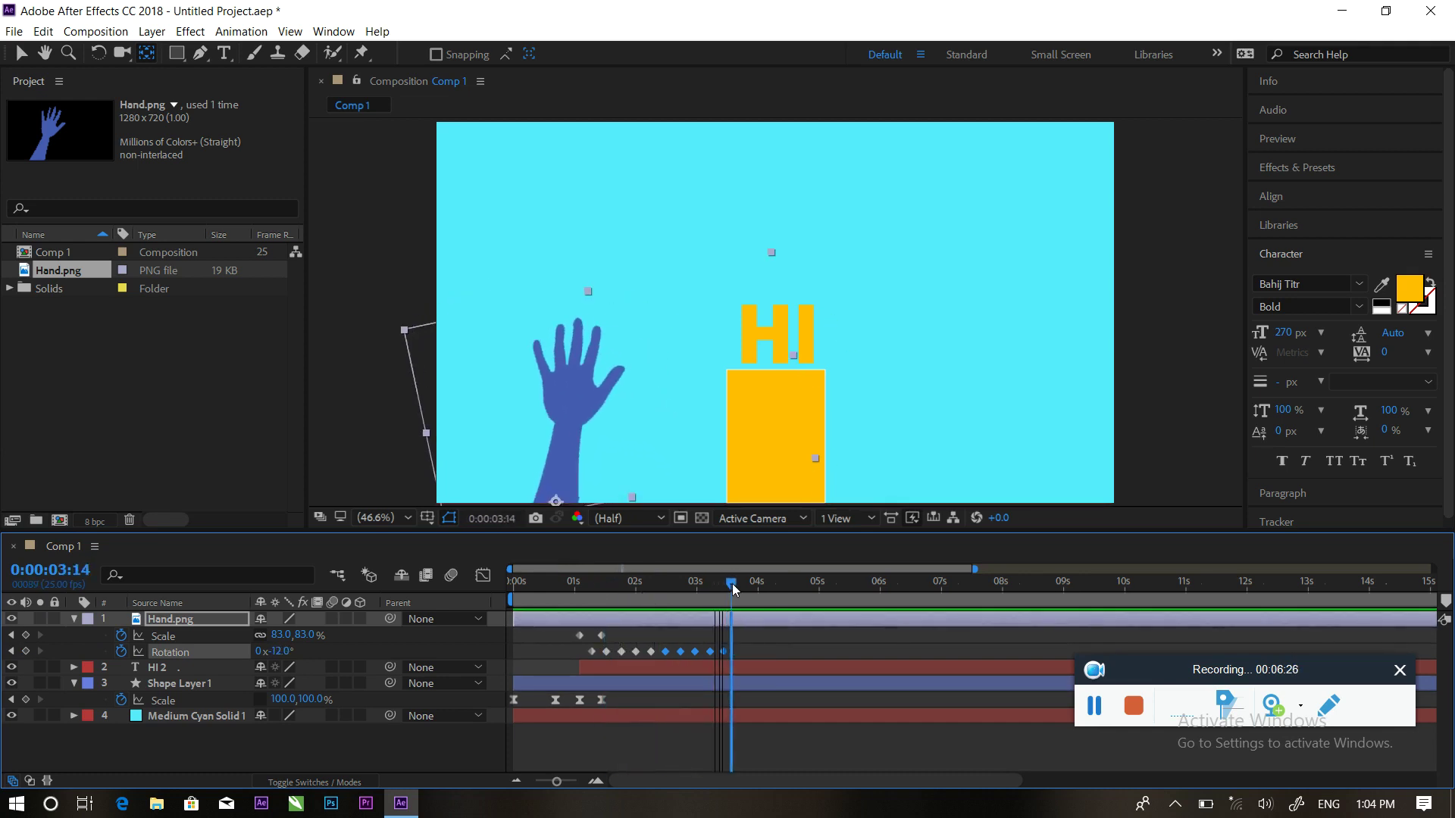
click(74, 619)
Create a new 1920×1080, 30-second Comp 2 with the default settings
click(73, 651)
click(136, 718)
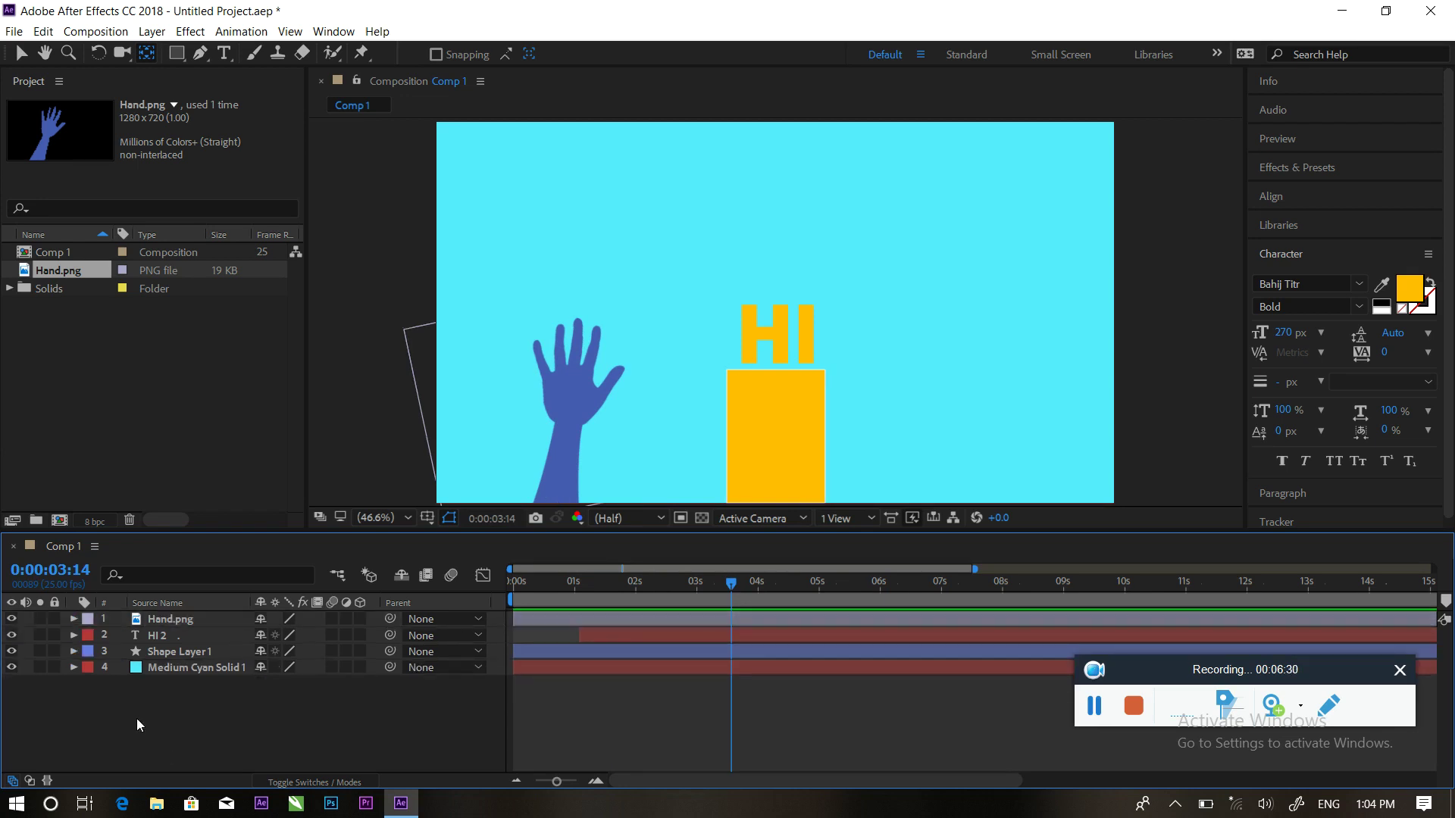
right_click(132, 409)
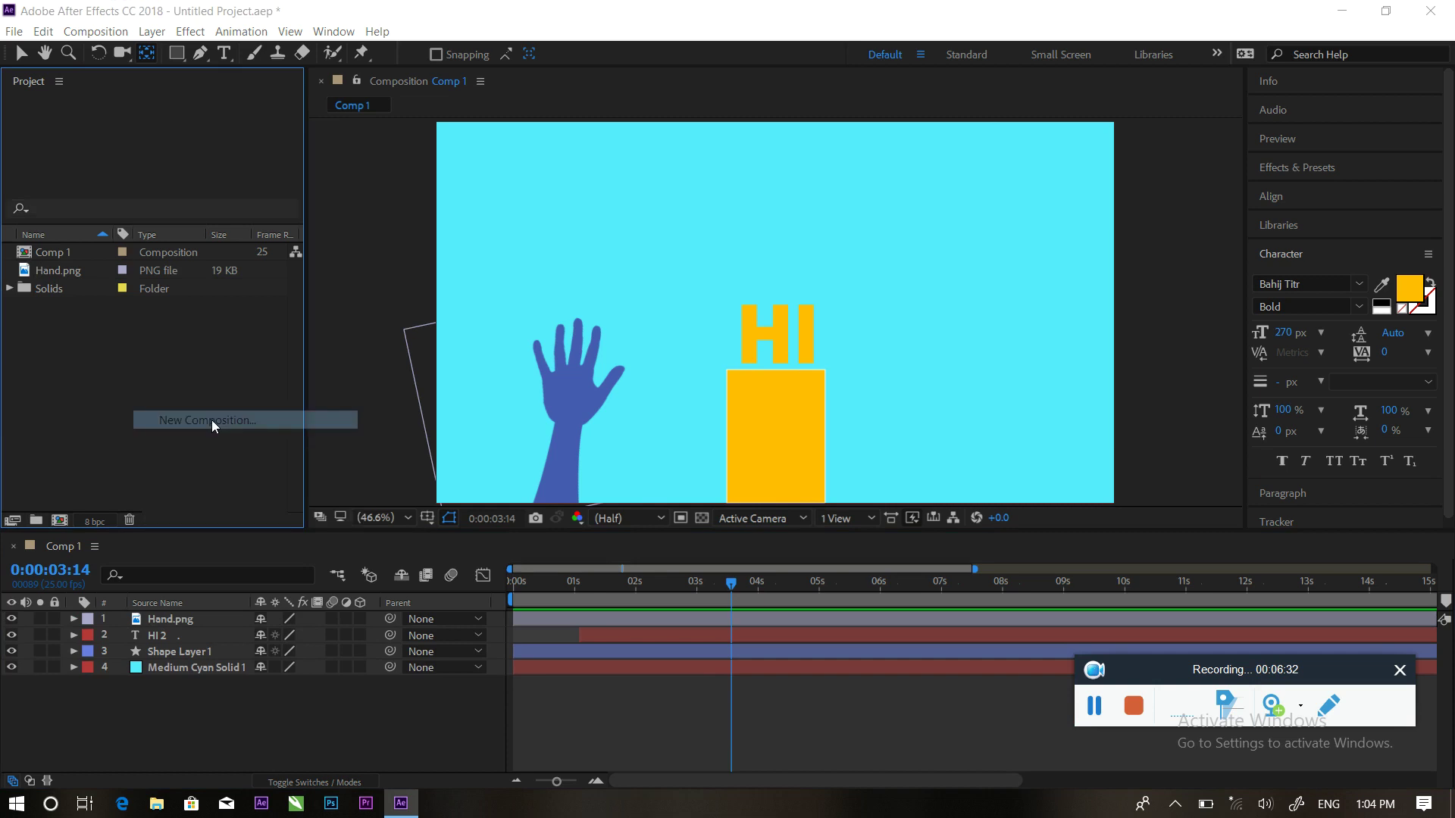
click(211, 420)
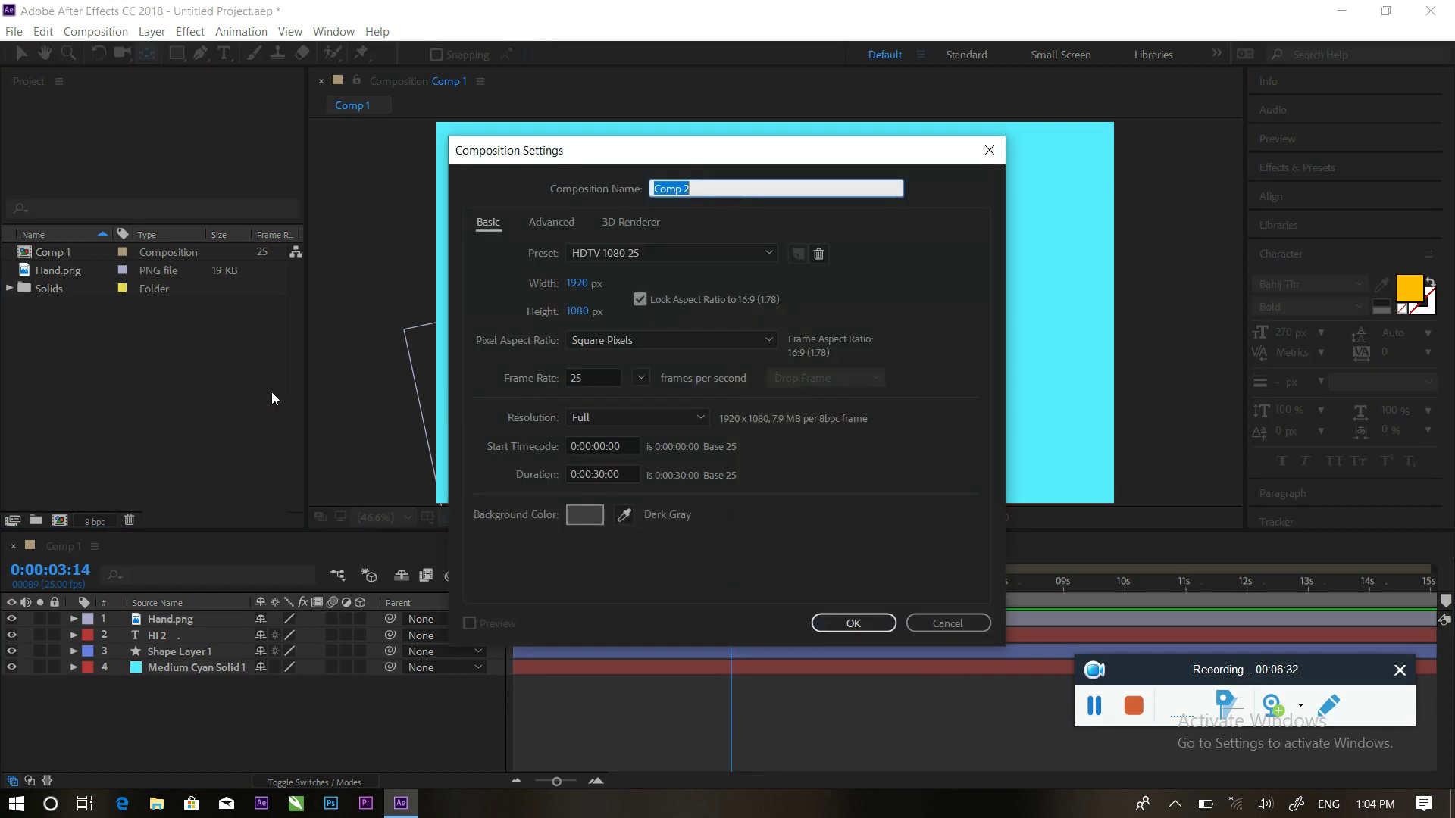
click(841, 623)
Nest Comp 1 in the Comp 2 timeline as a layer
right_click(210, 682)
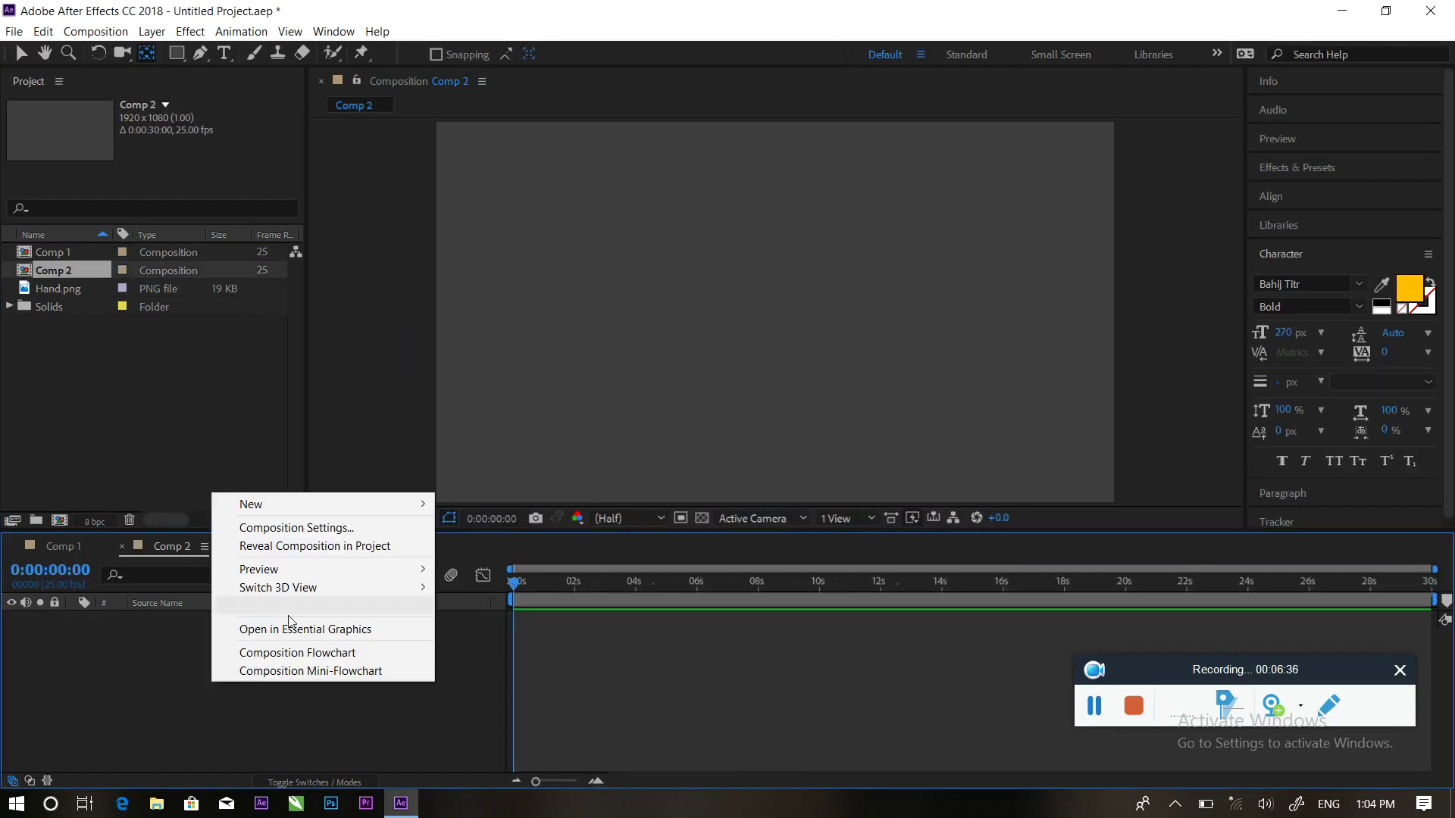
mouse_move(267, 512)
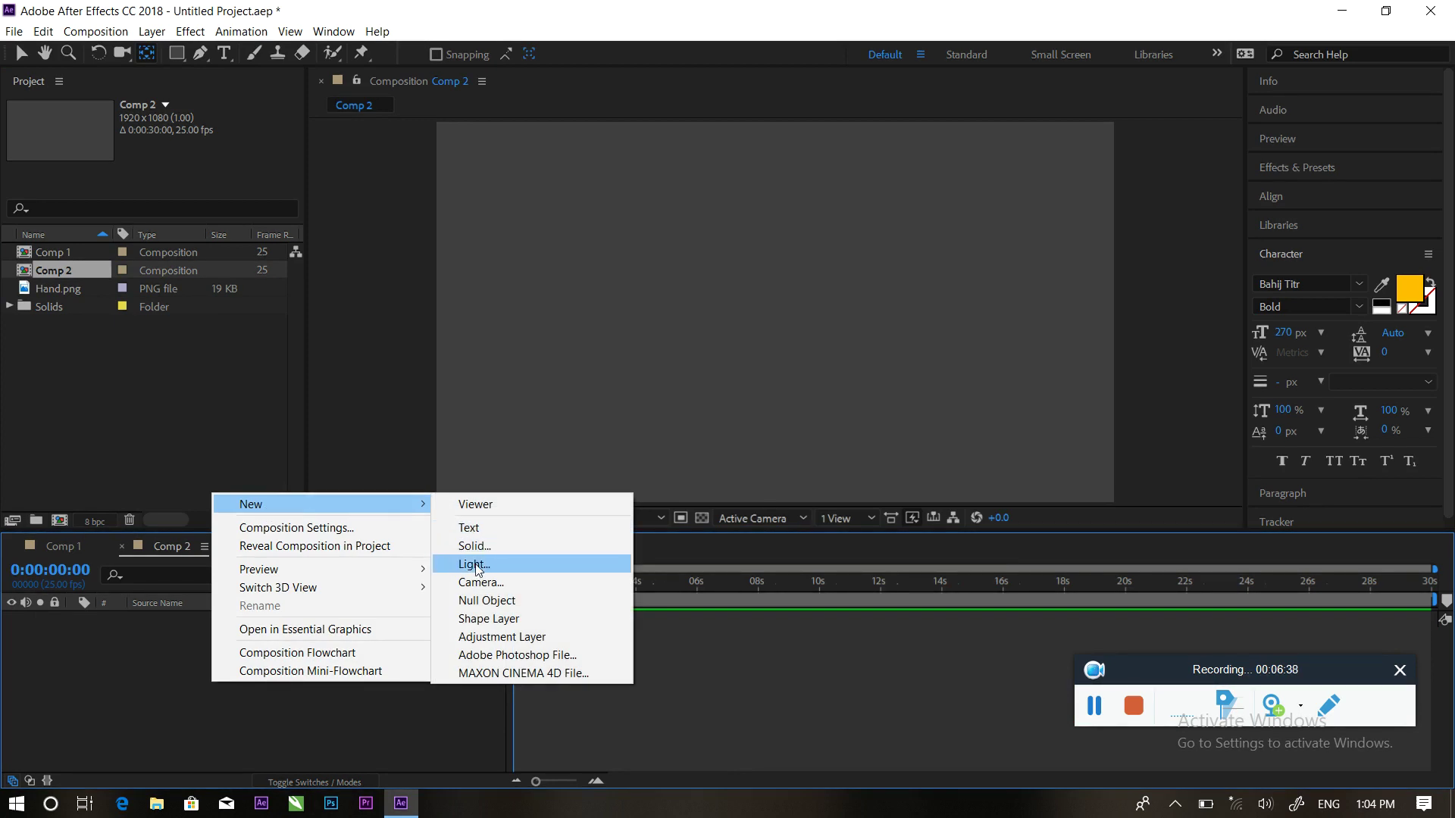
click(244, 671)
click(375, 713)
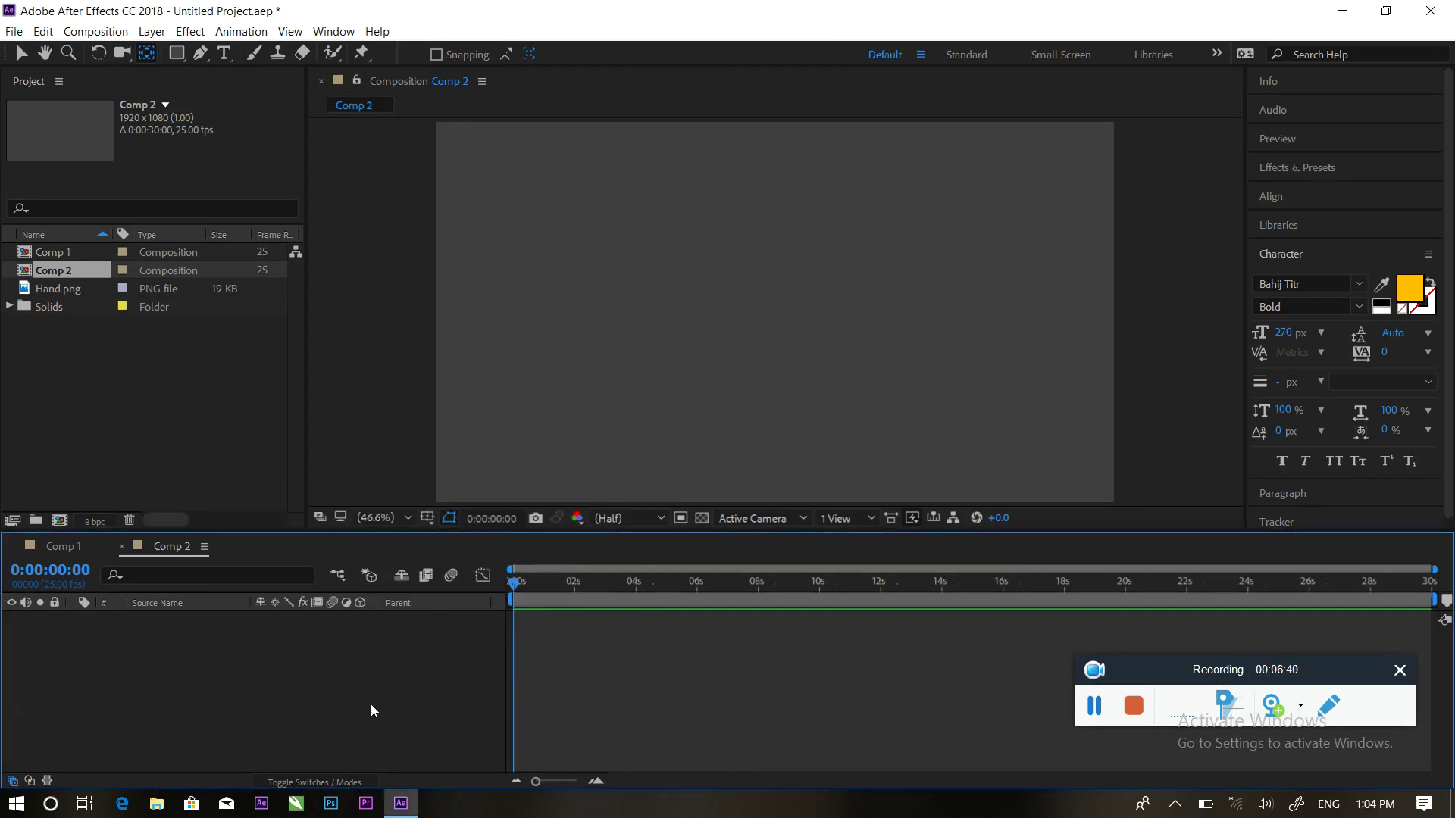
drag(49, 251, 175, 617)
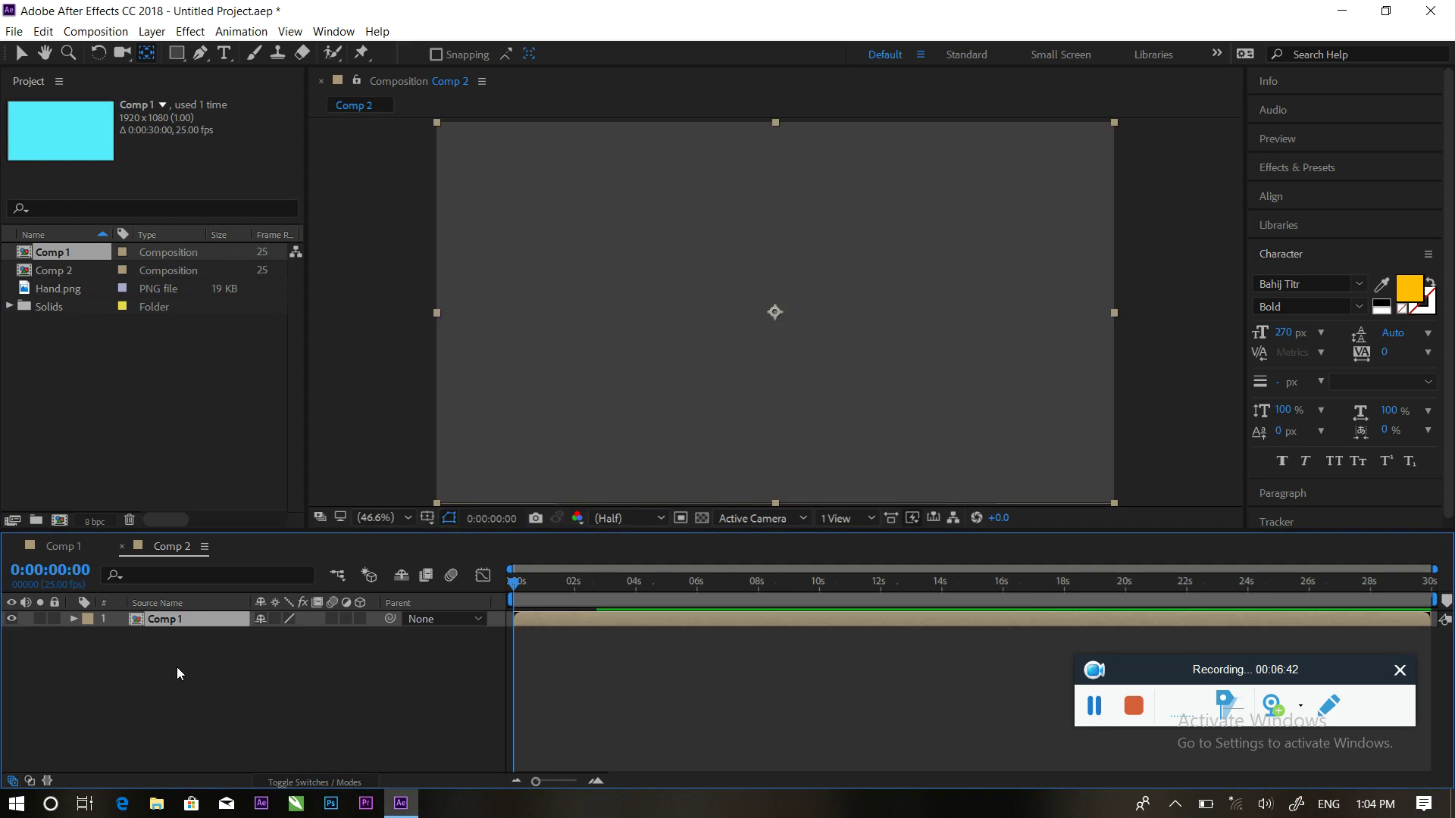
Add Comp 1 layer Opacity keyframes at about 3:21 and 4:08, lowering the second to 84%
key(space)
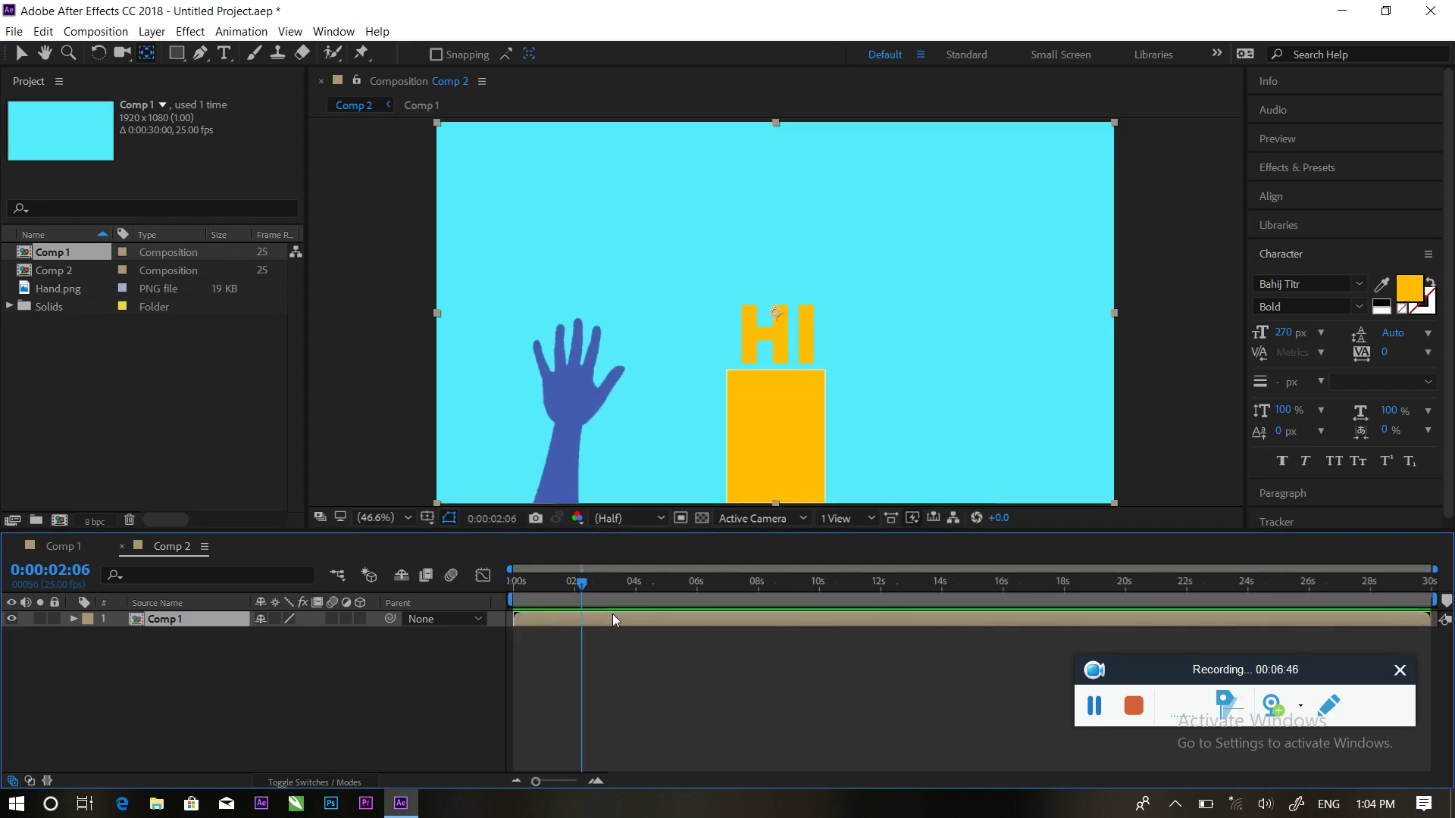
click(641, 623)
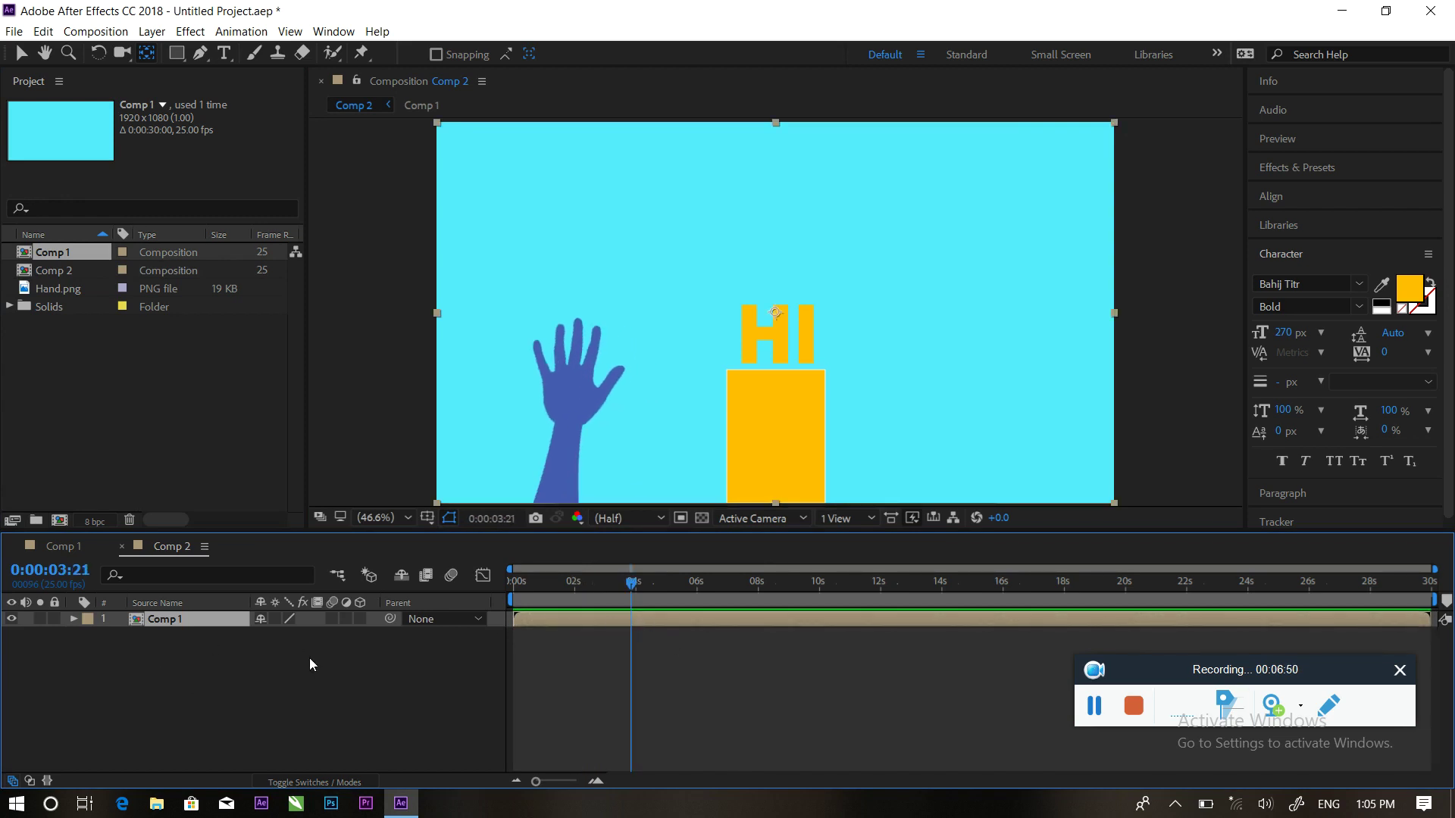
click(121, 636)
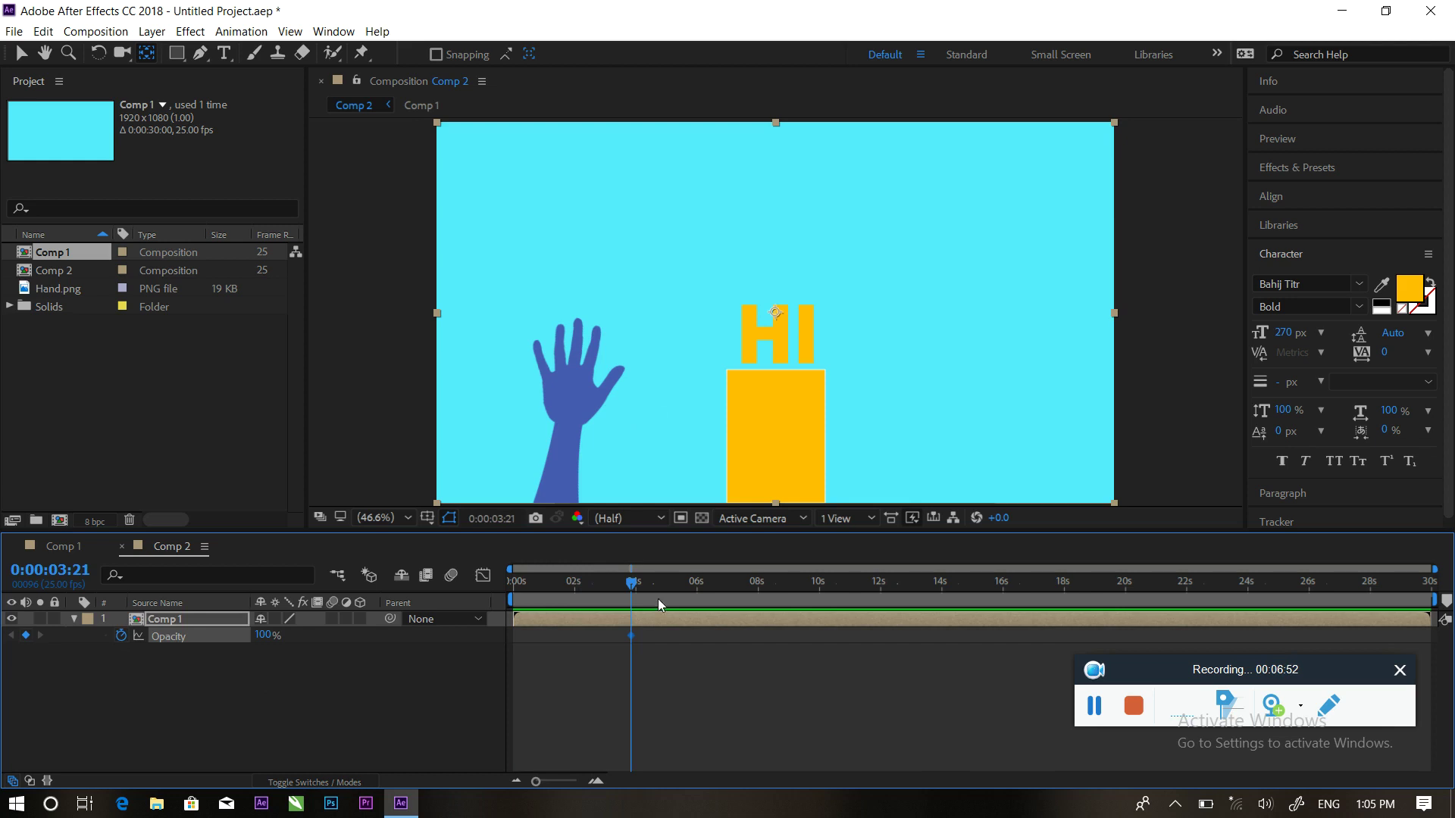
drag(633, 590, 658, 585)
drag(630, 635, 608, 636)
mouse_move(656, 585)
mouse_down()
mouse_move(606, 587)
mouse_move(650, 597)
mouse_up()
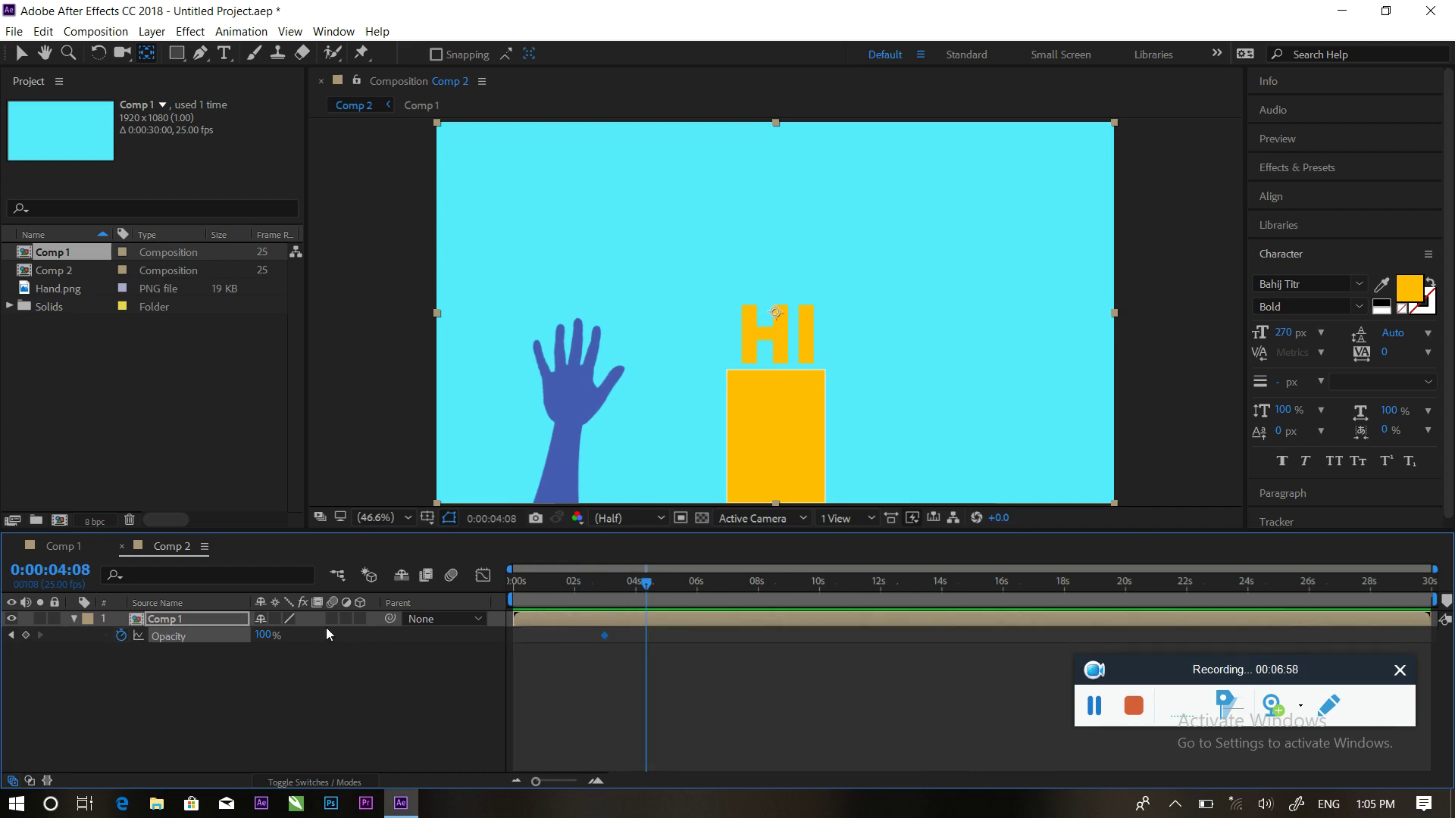
mouse_move(267, 638)
mouse_down()
mouse_move(207, 641)
mouse_move(254, 639)
mouse_up()
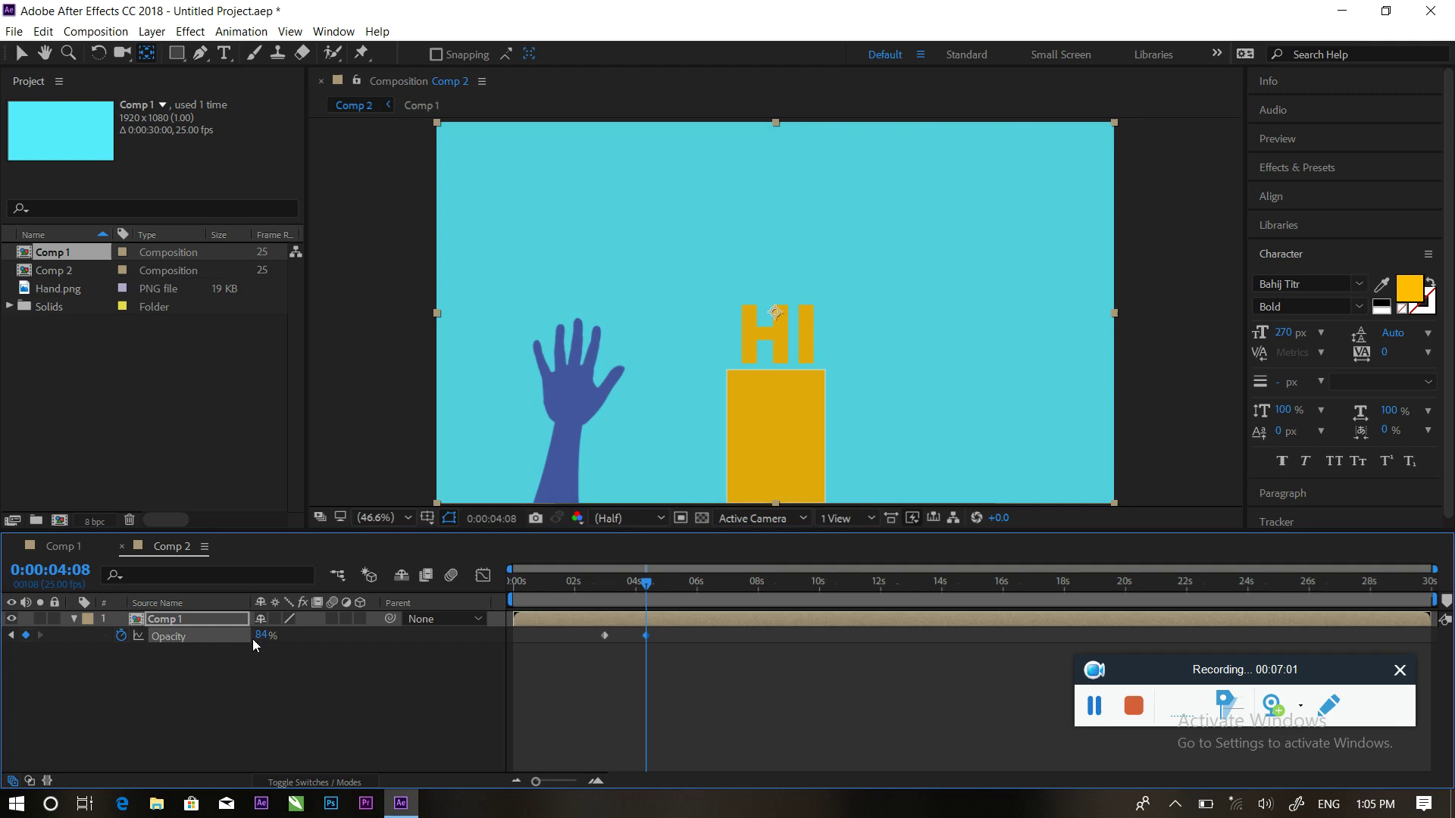
Delete Medium Cyan Solid 1 from Comp 1 and add a cyan solid beneath Comp 1 in Comp 2
click(64, 547)
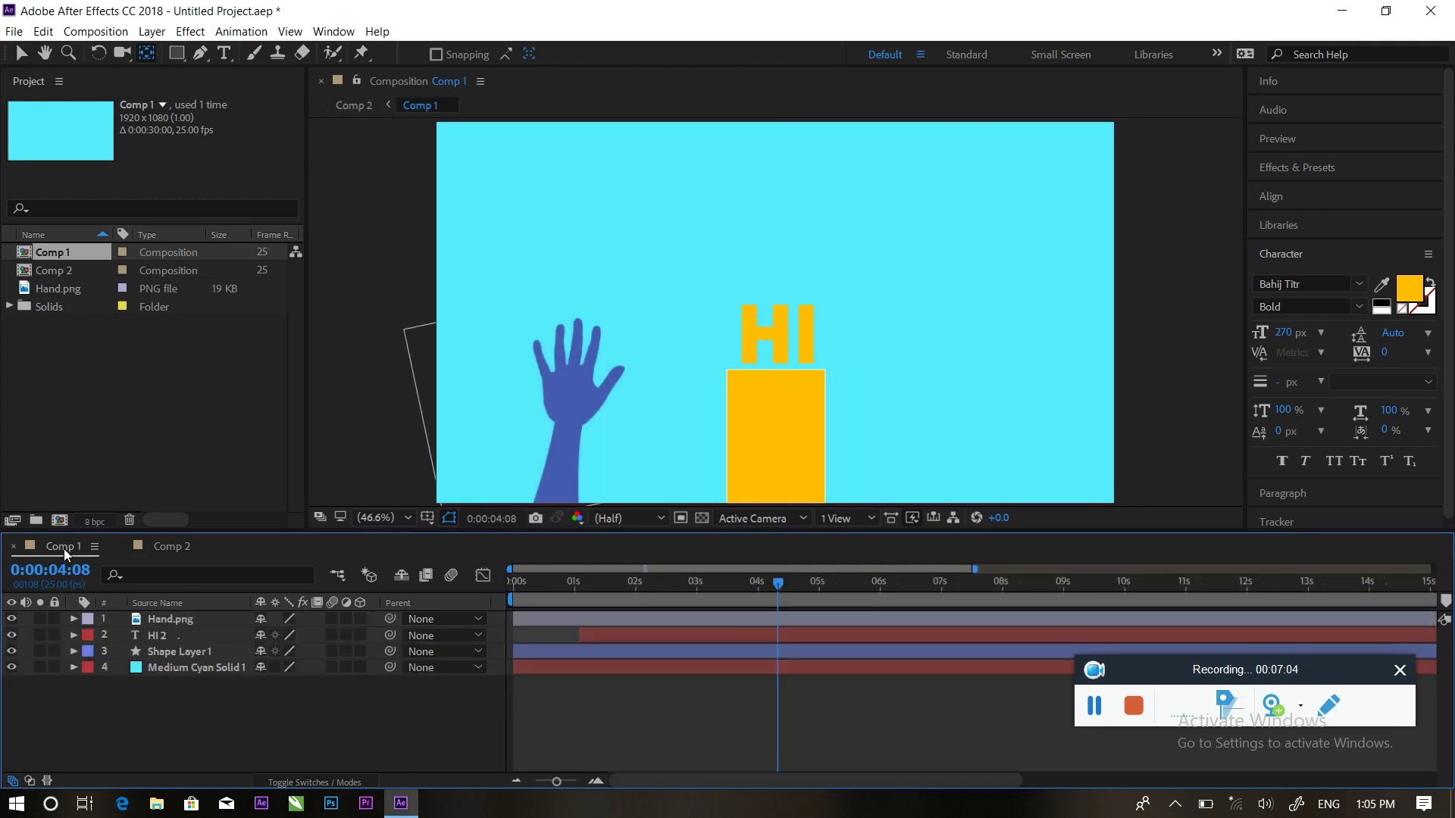
click(166, 668)
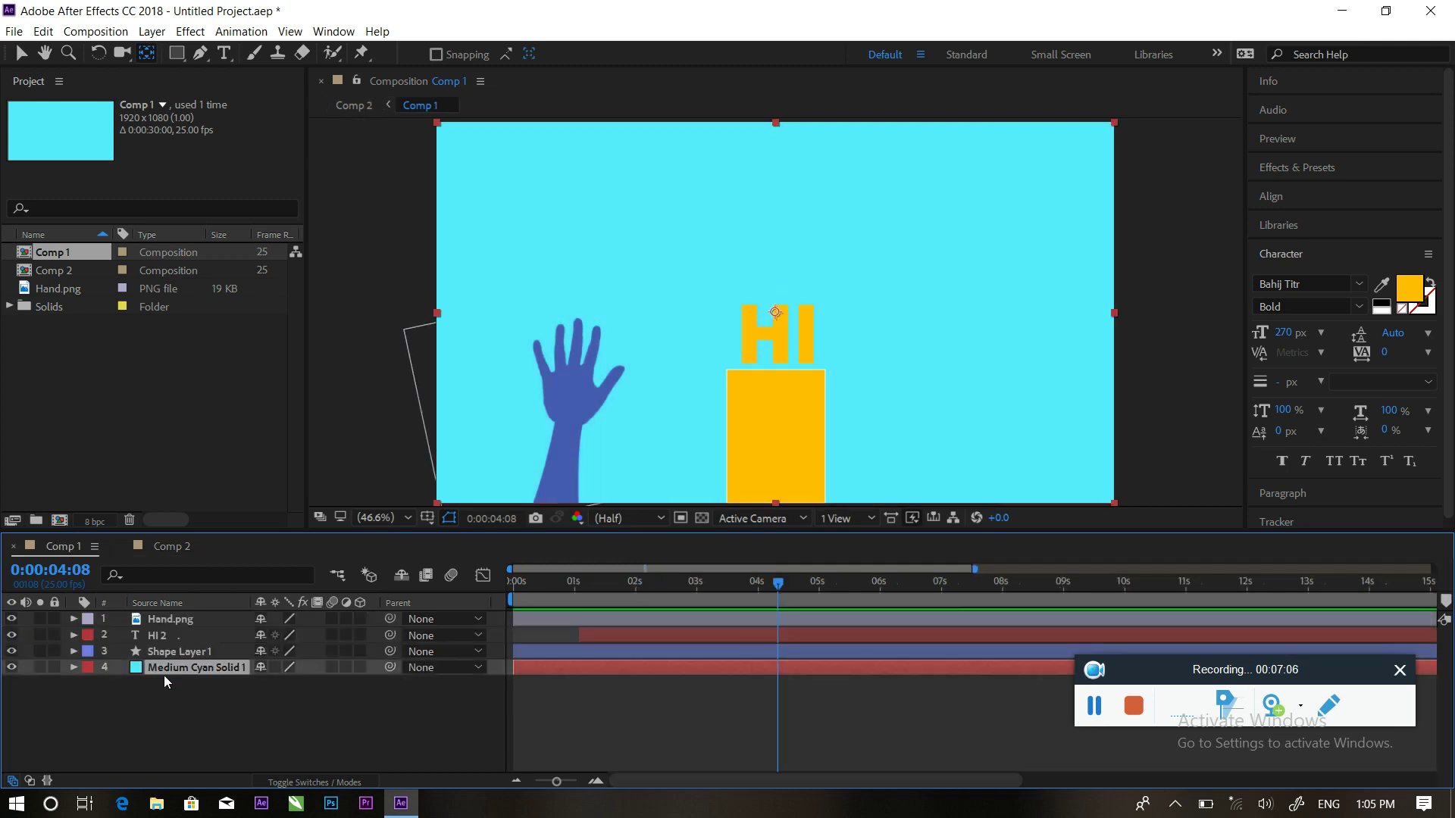
key(Delete)
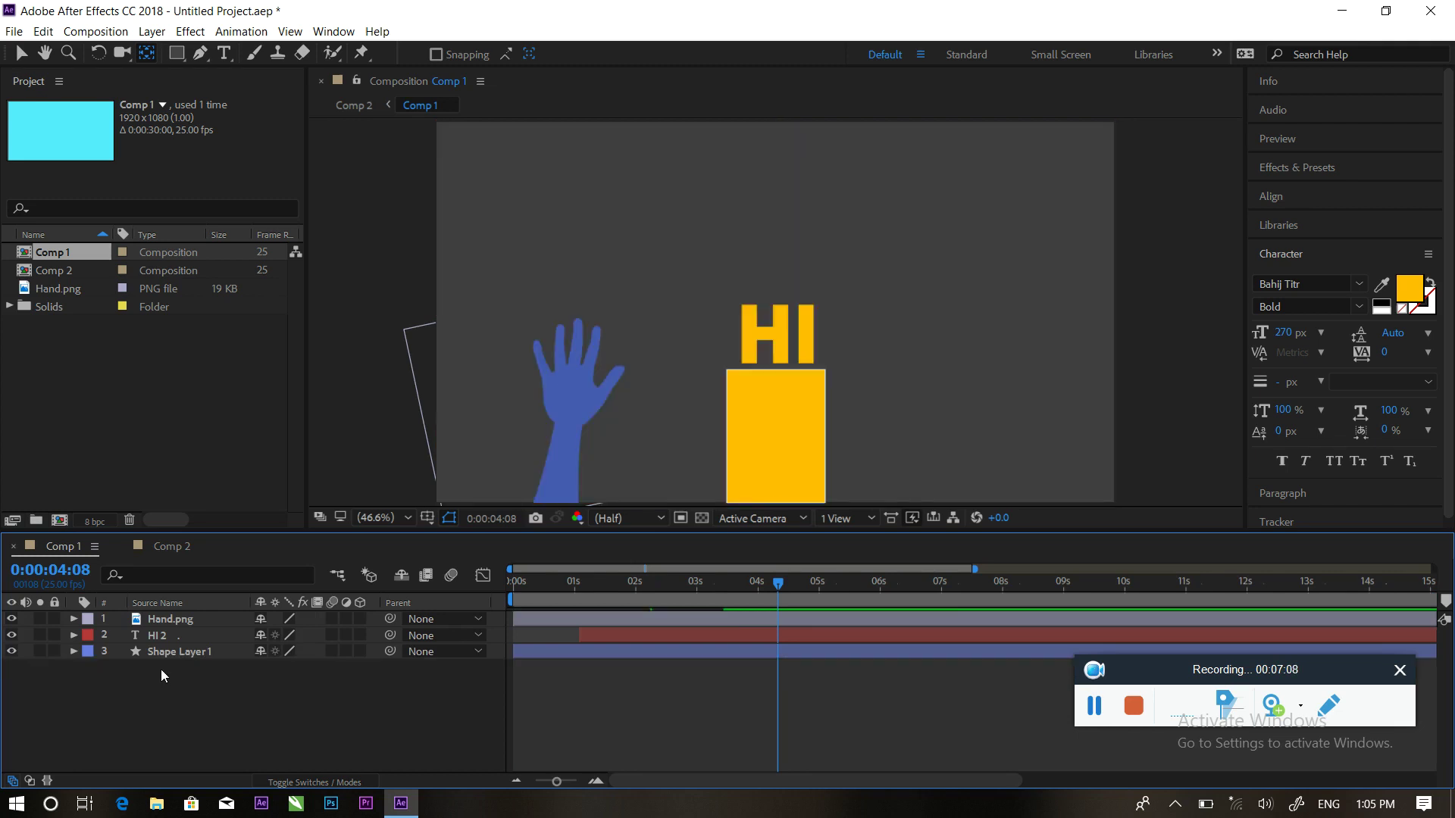
click(162, 552)
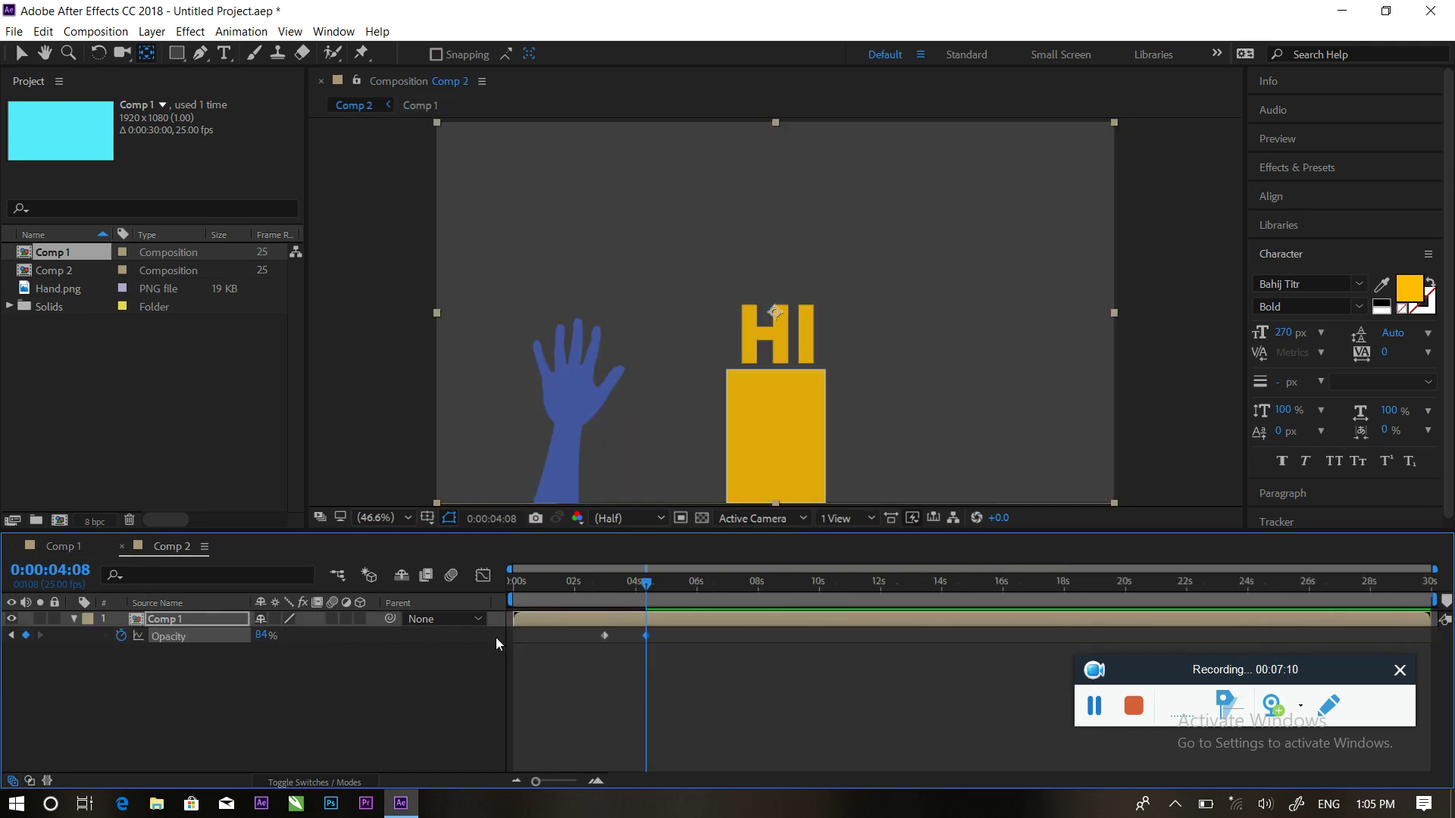
right_click(183, 685)
mouse_move(253, 515)
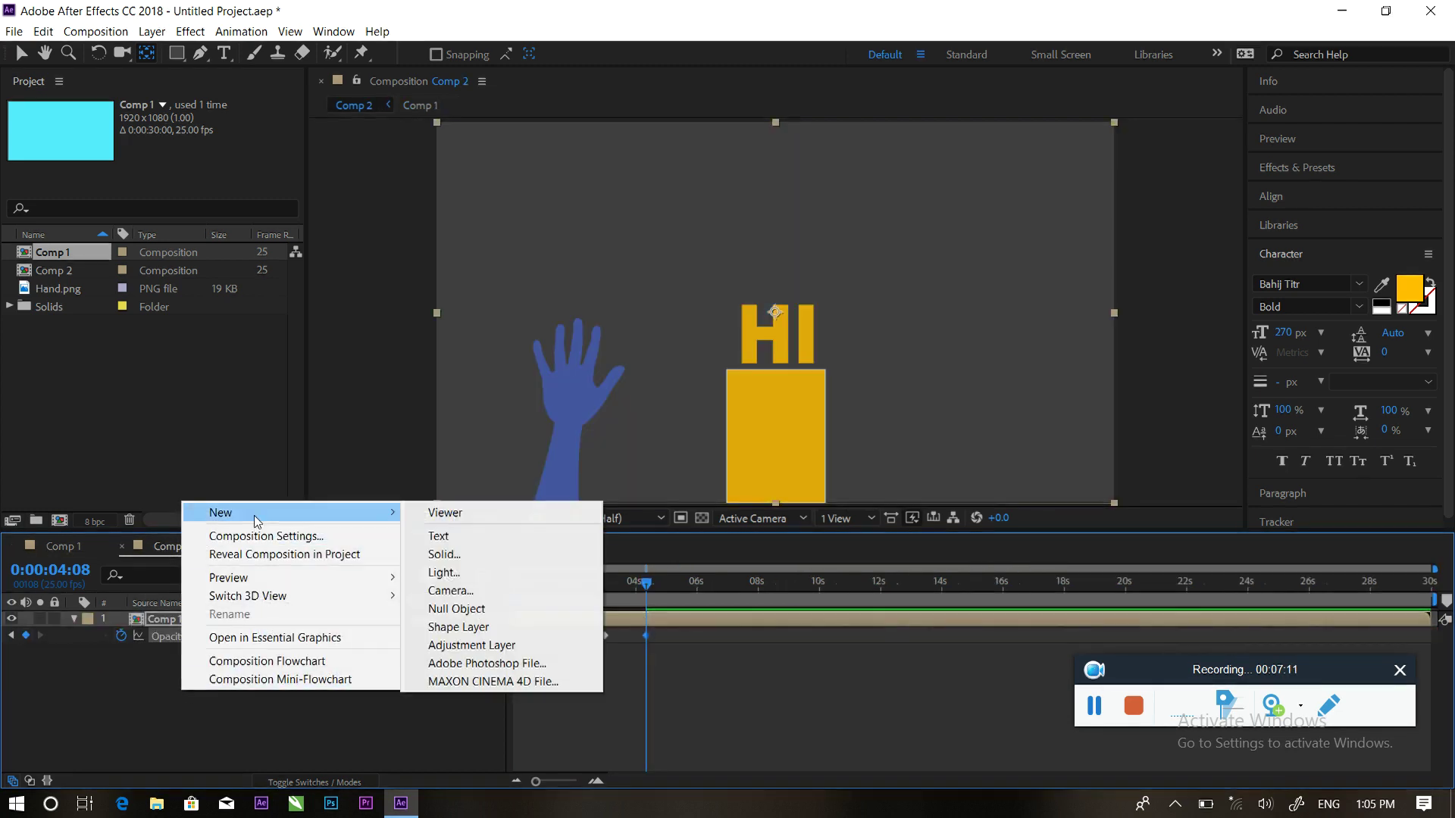
click(442, 554)
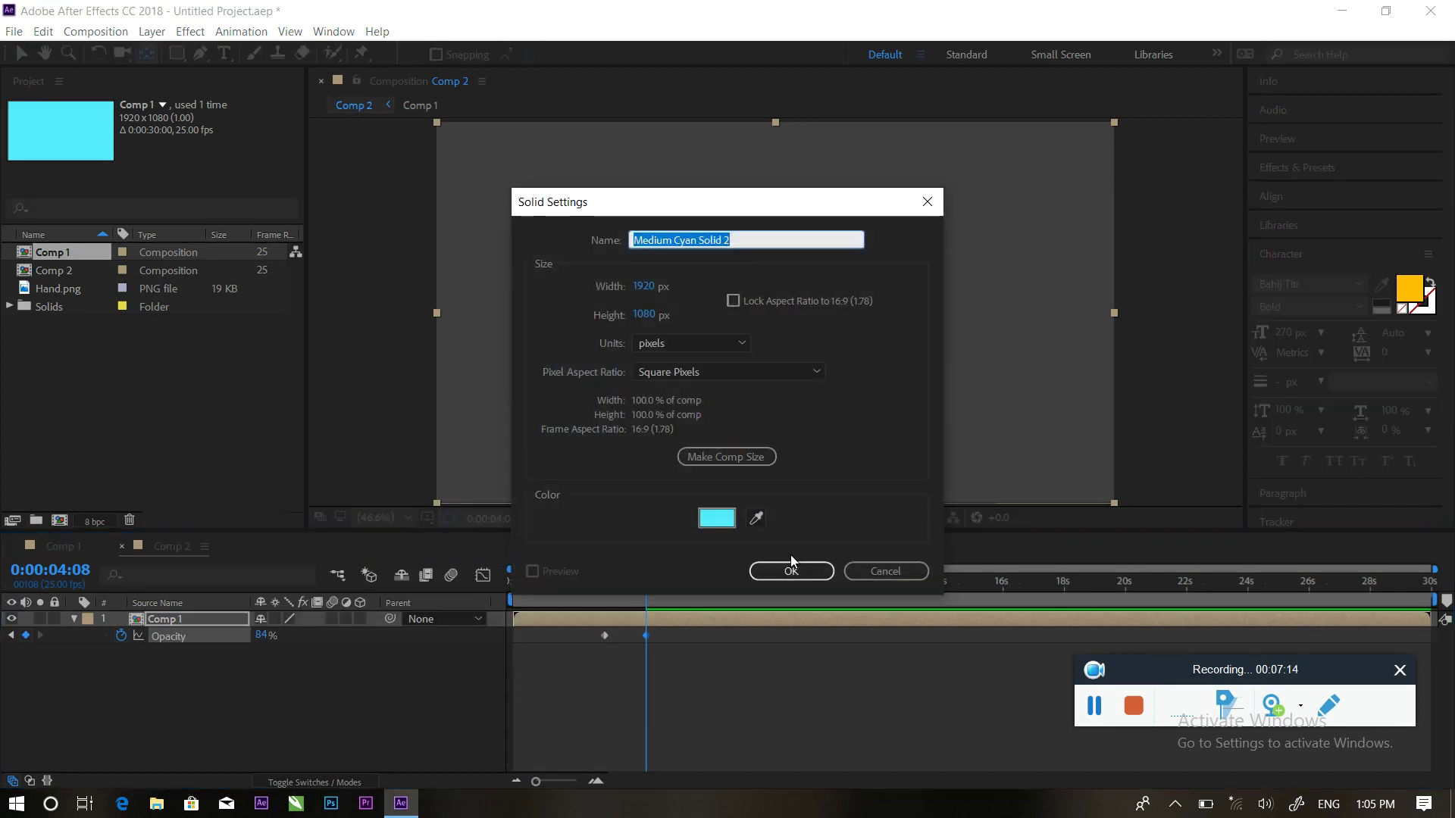
click(792, 570)
drag(194, 616, 193, 716)
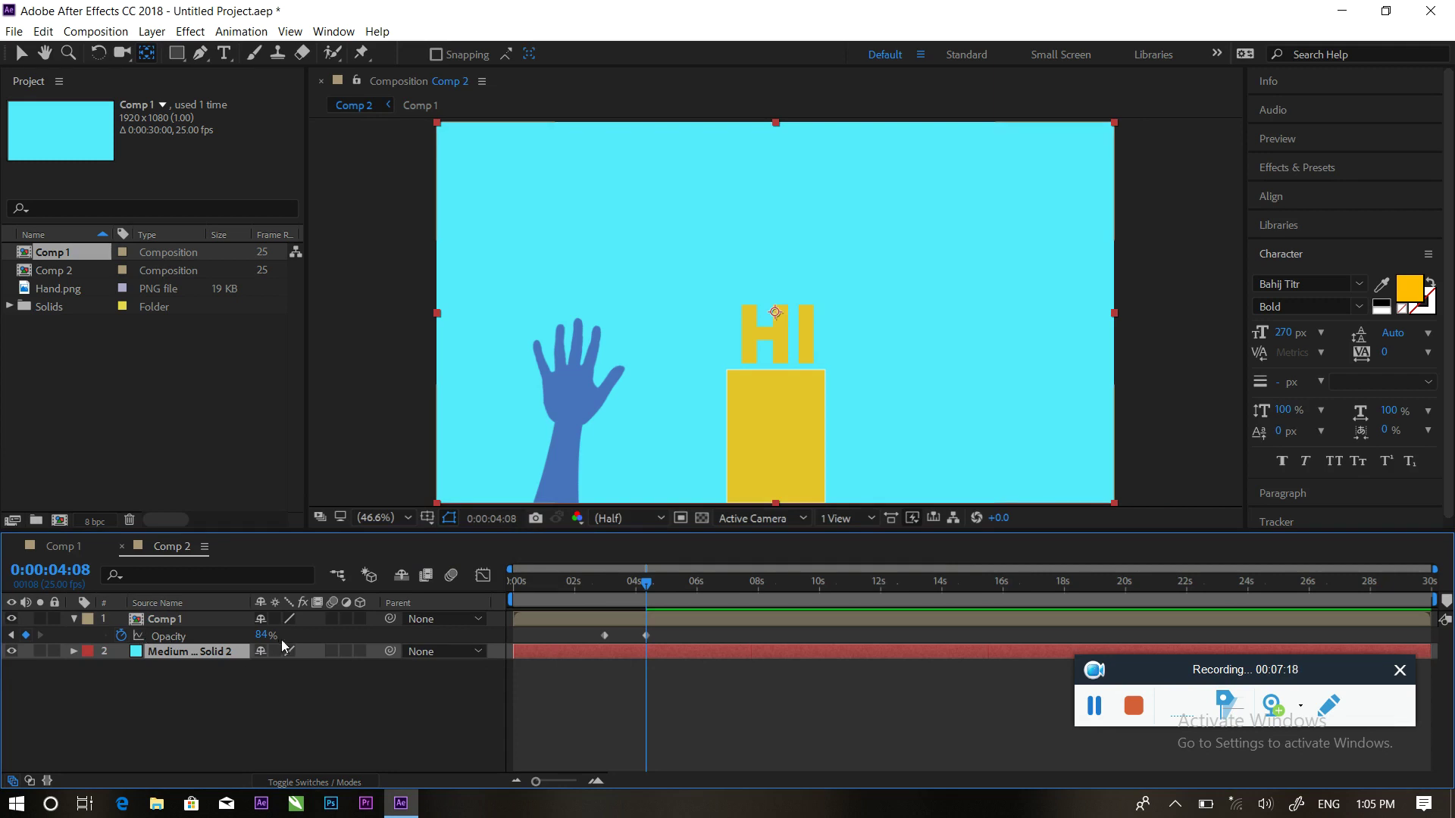
Set the Comp 1 layer's Opacity to 0% at 4:08 and preview Comp 2
drag(265, 641, 132, 639)
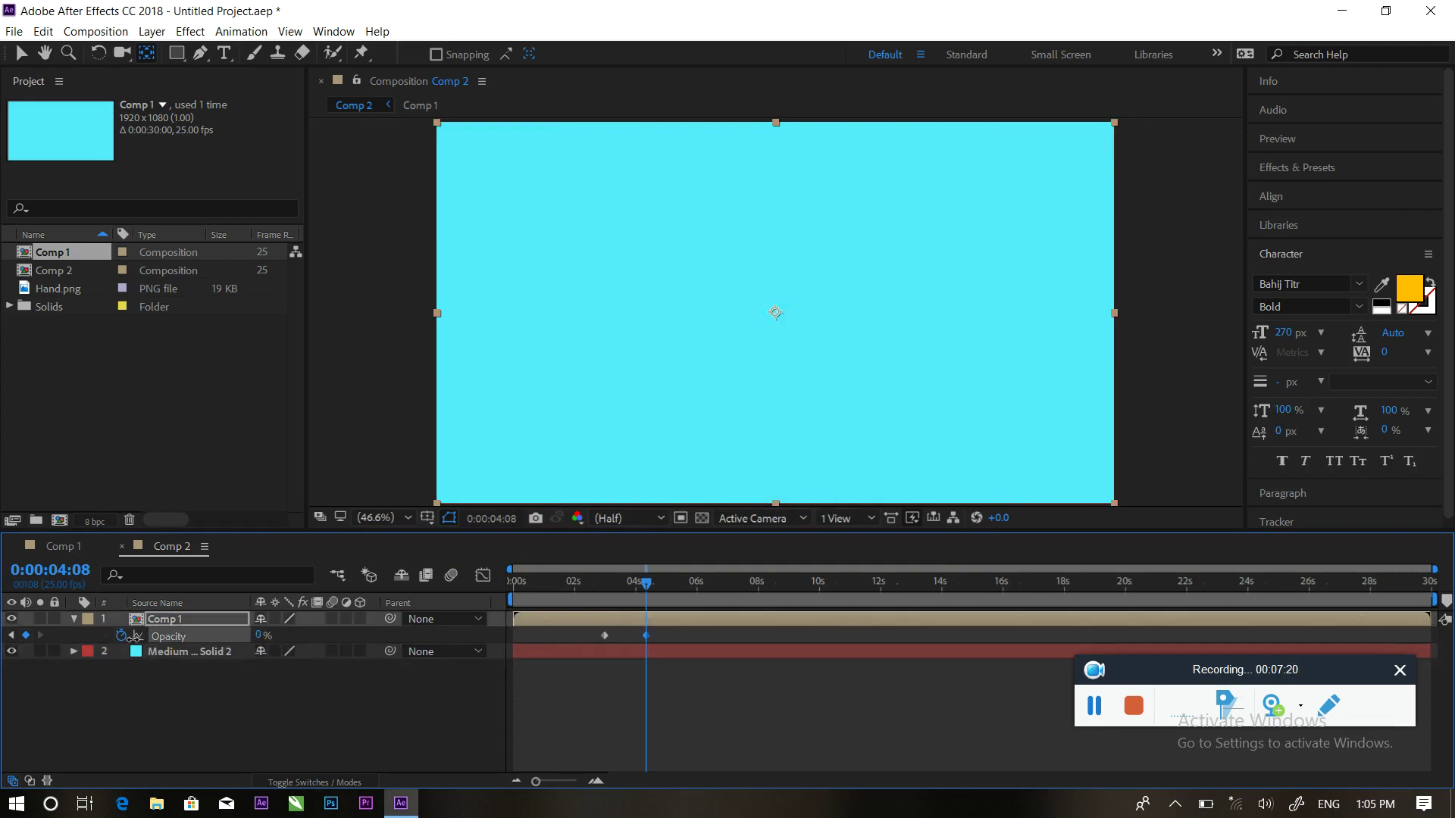
key(space)
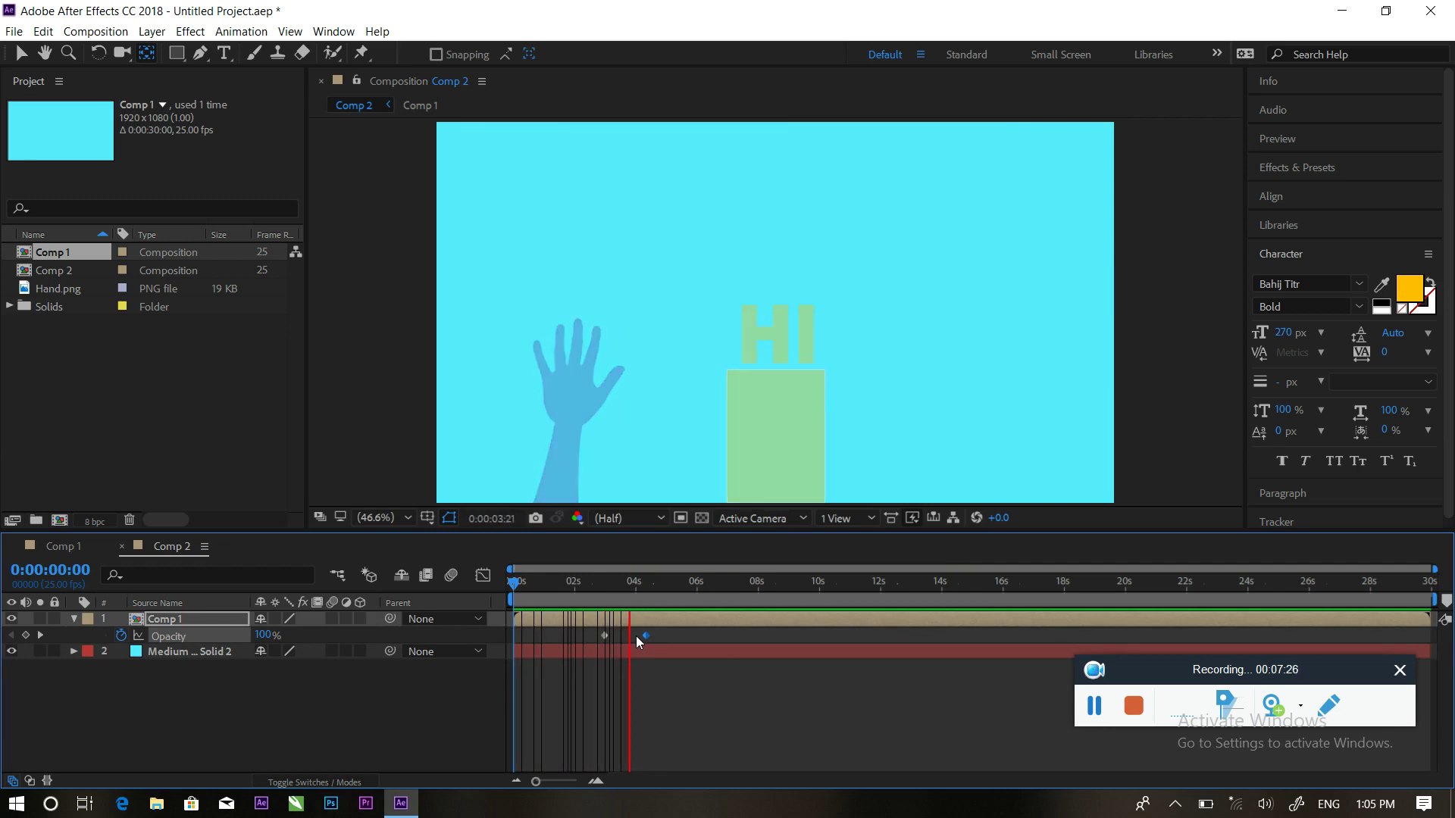
key(space)
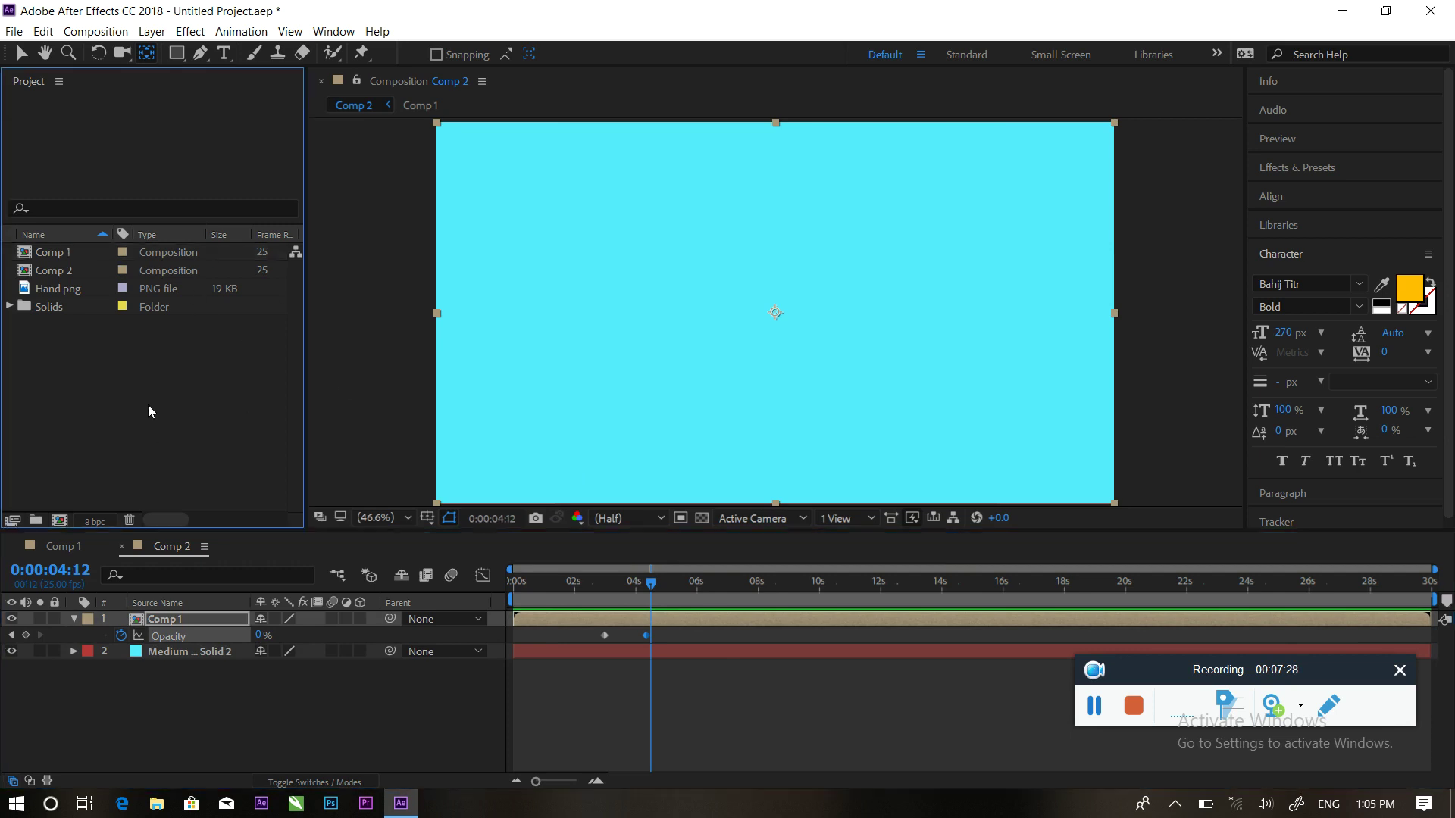
Import 3x4.jpg from D:\watan\عکسونه into the project
double_click(149, 403)
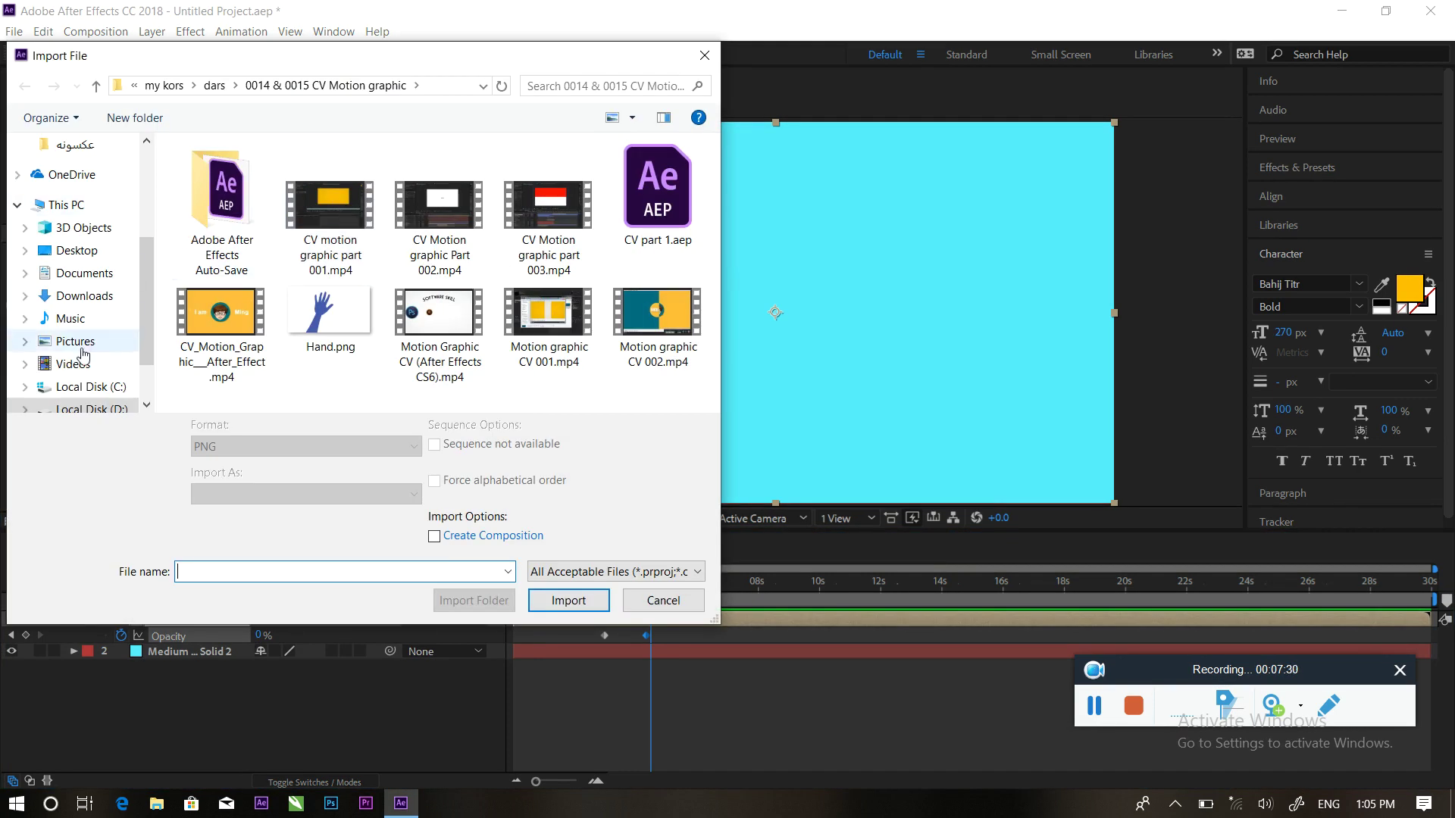
click(78, 252)
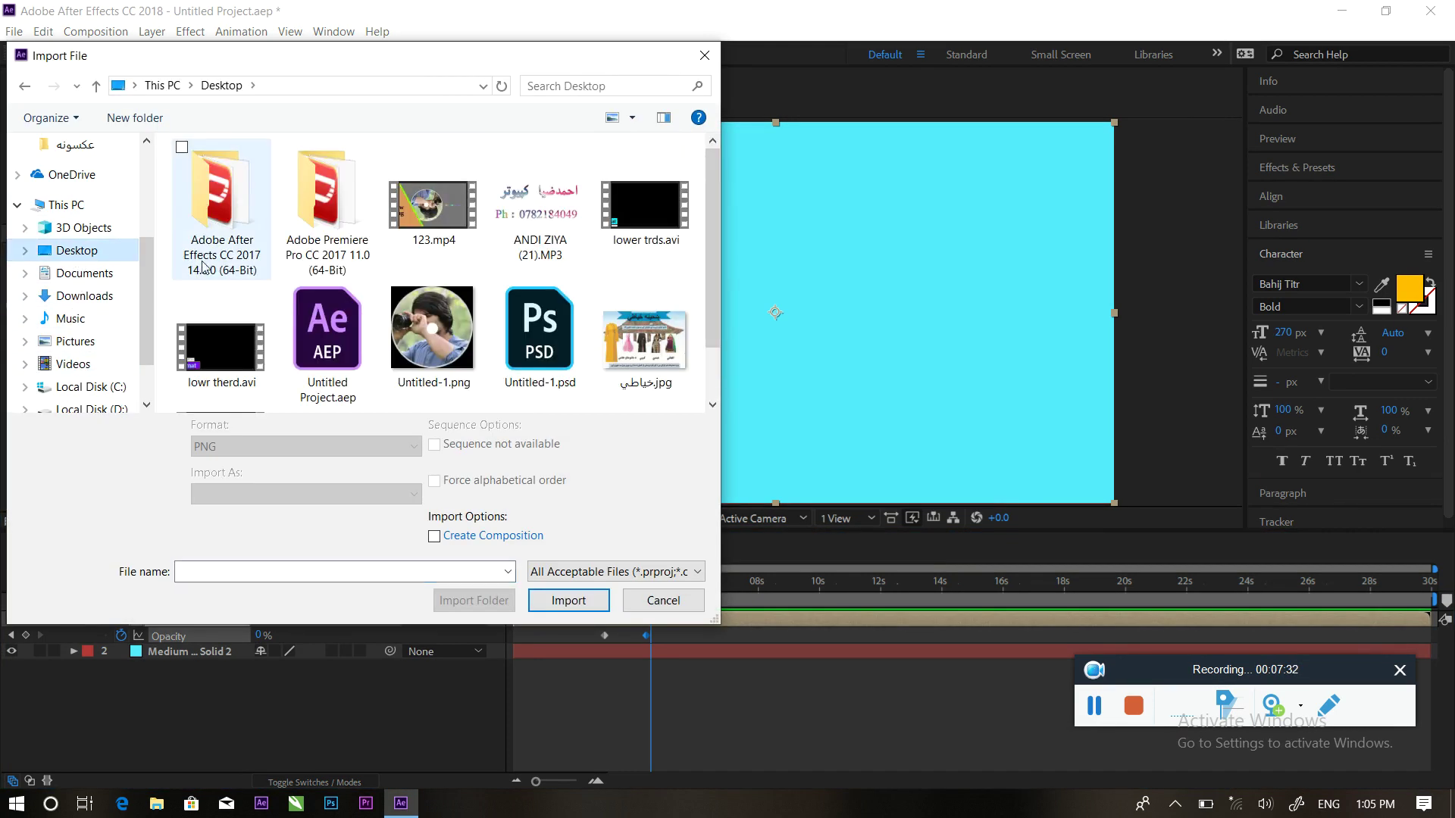
scroll(318, 310, down, 1)
scroll(308, 305, up, 1)
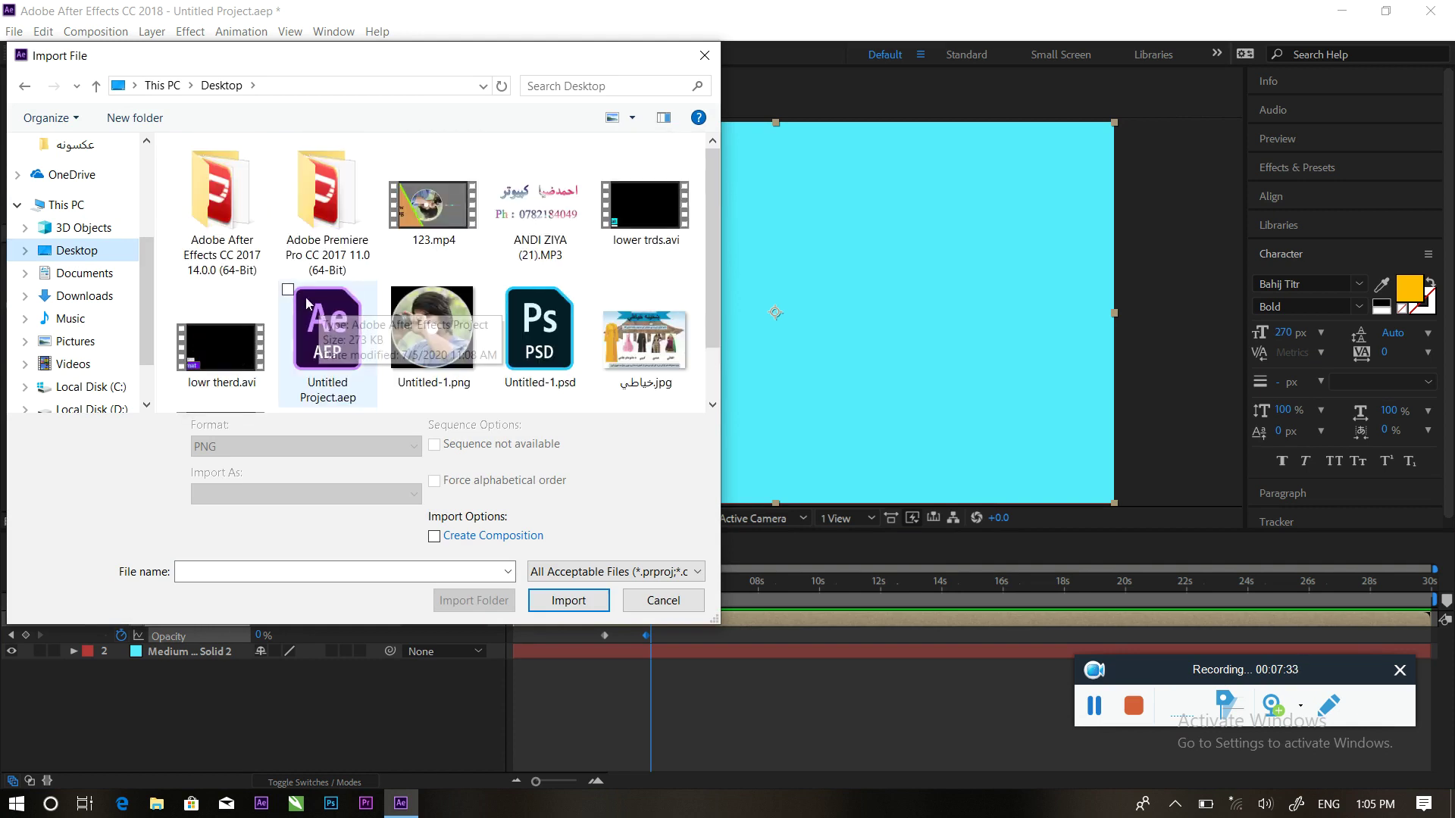
click(91, 408)
double_click(239, 339)
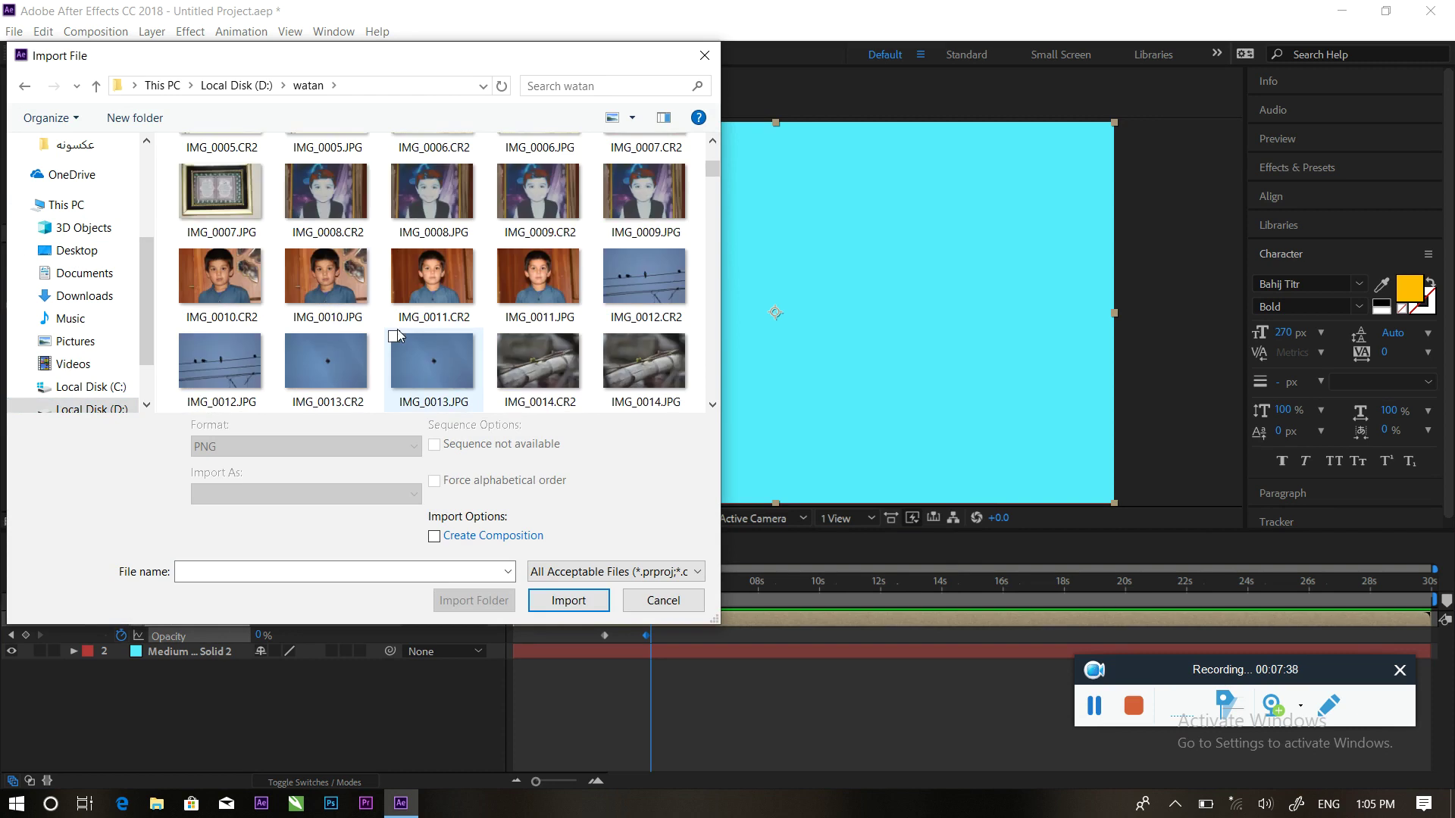
click(509, 220)
double_click(509, 219)
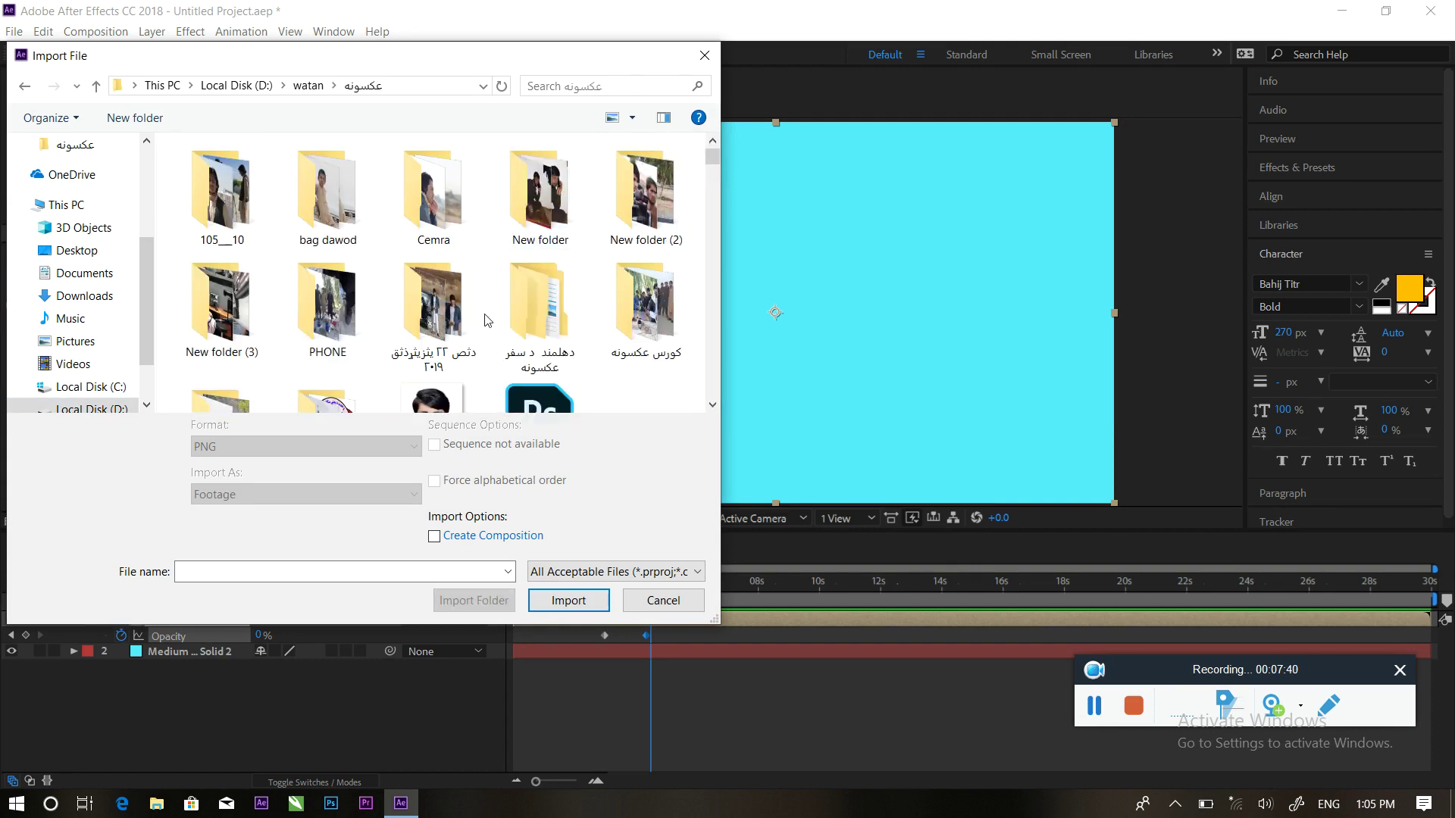
scroll(438, 362, down, 1)
click(438, 361)
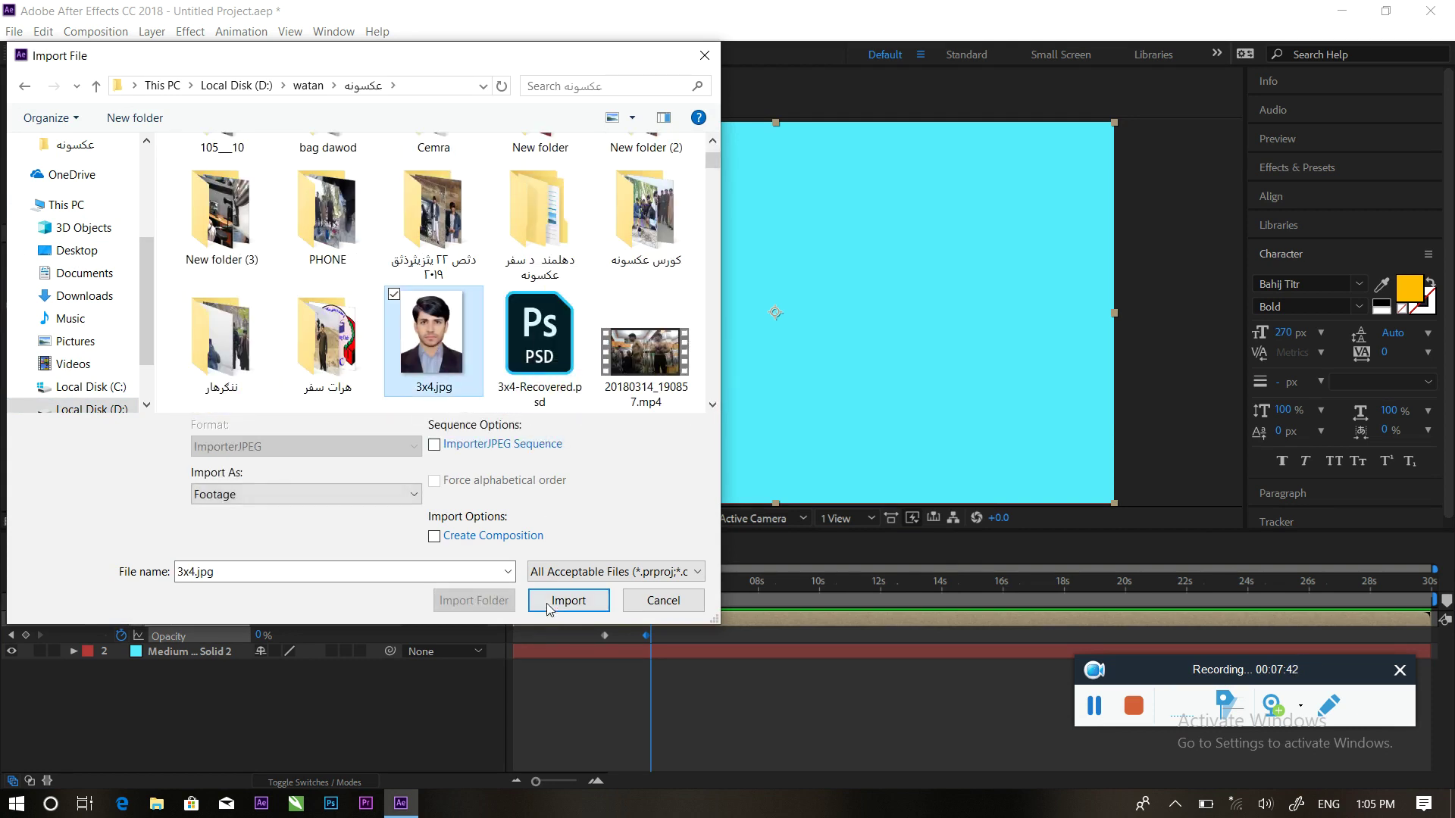
click(552, 605)
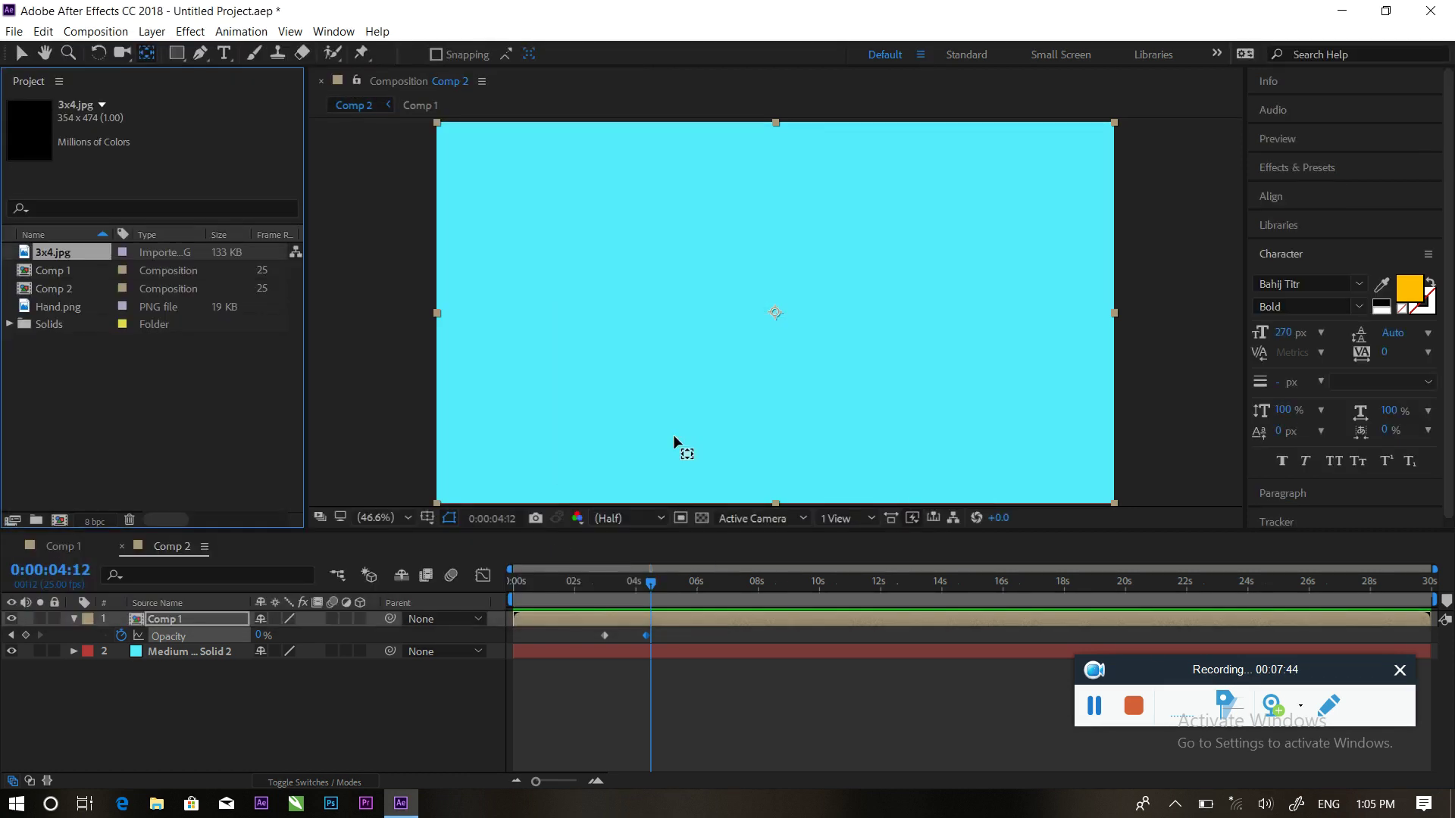
Add 3x4.jpg to Comp 2, remove it again, and preview the animation from the start
drag(50, 259, 217, 611)
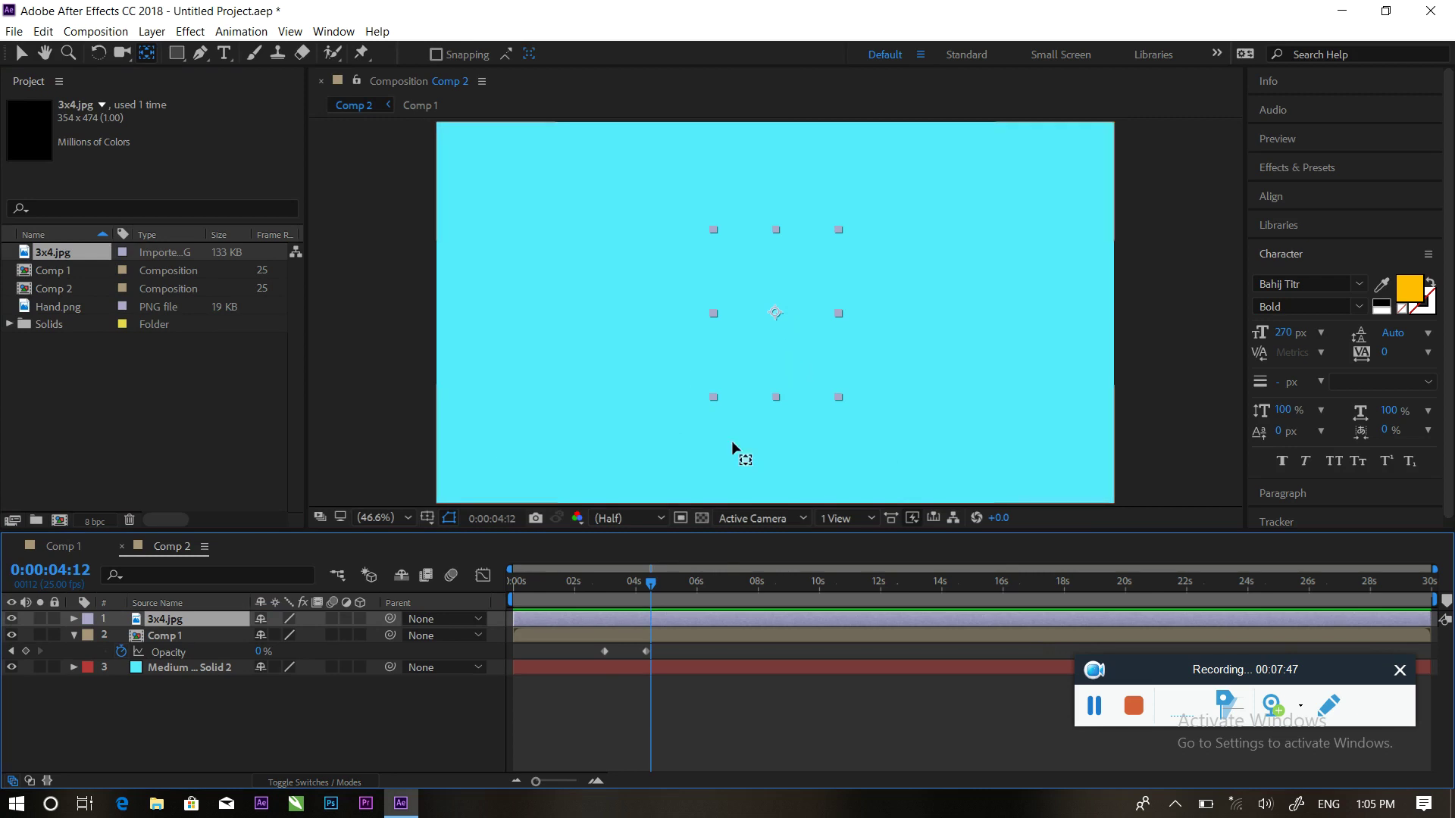
click(229, 717)
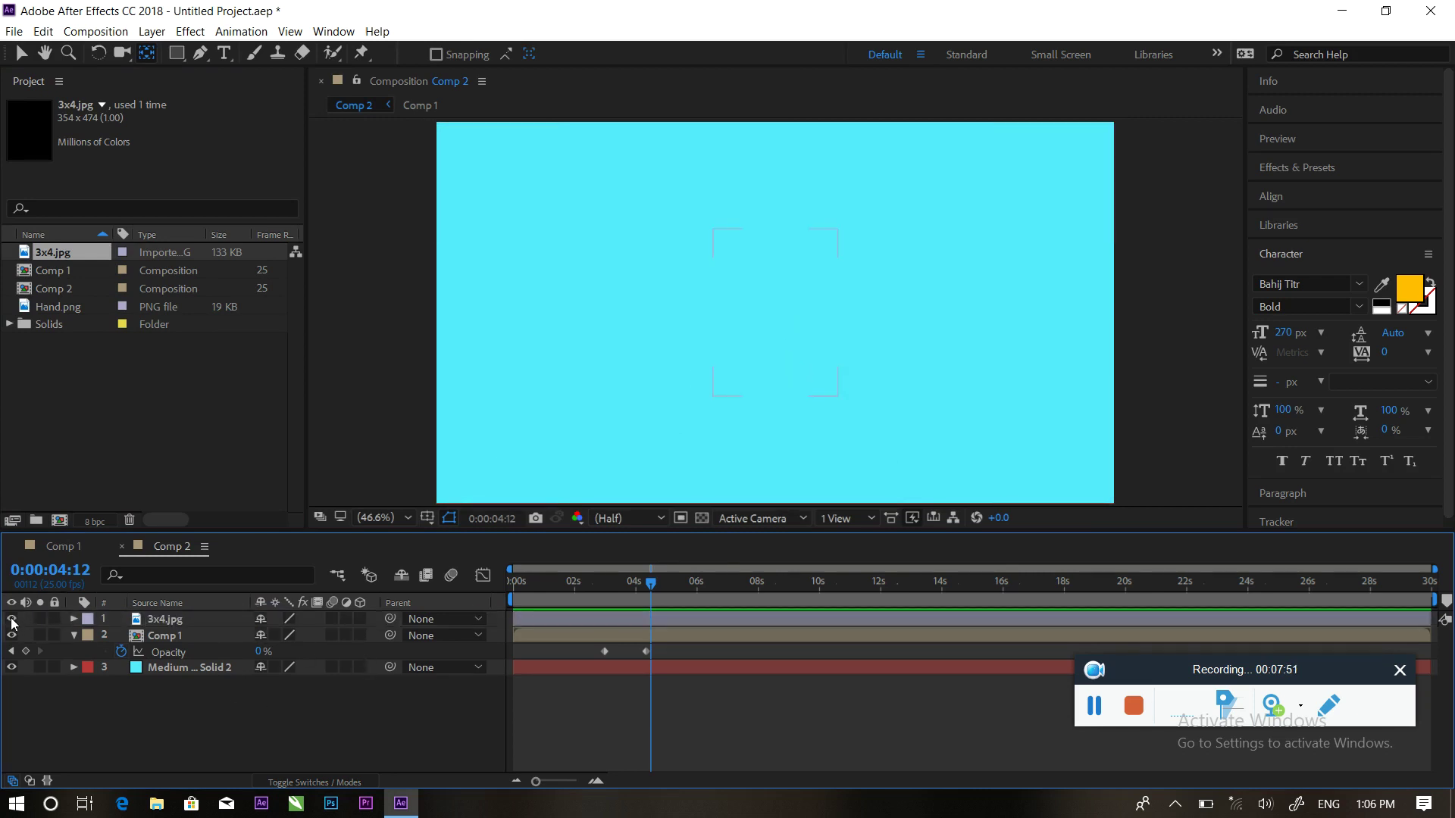
click(179, 621)
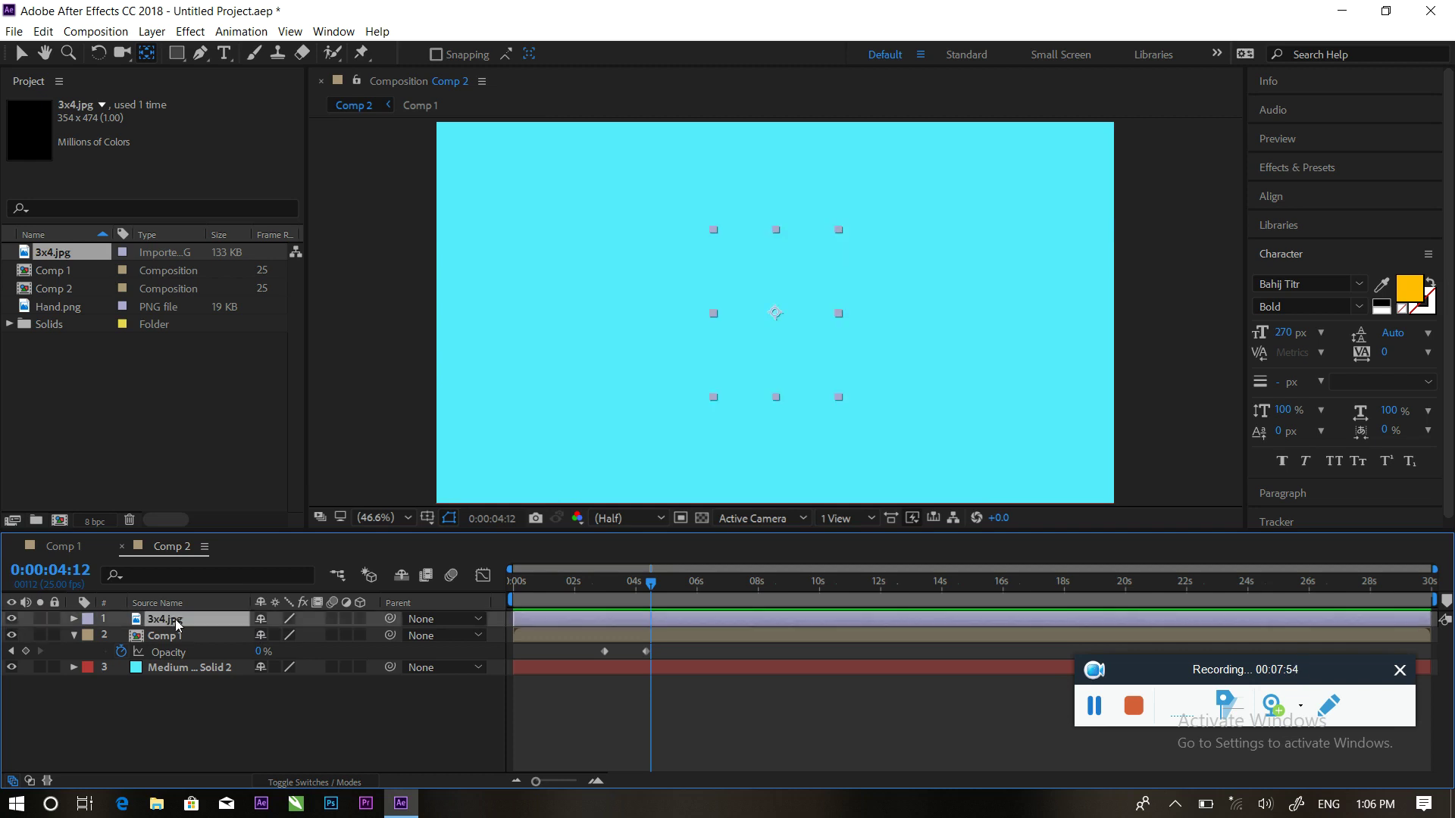
key(Delete)
drag(656, 580, 475, 579)
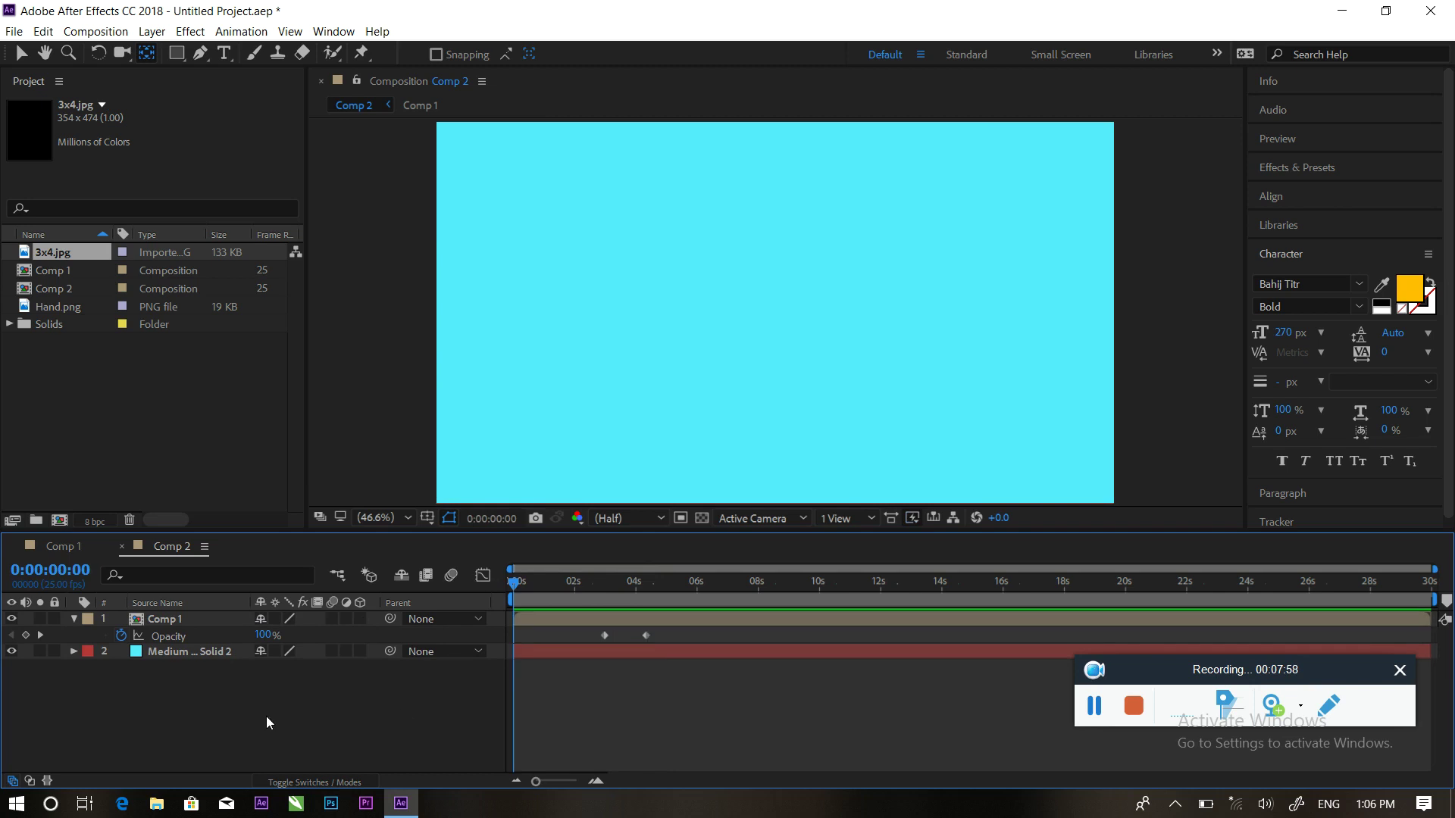
key(space)
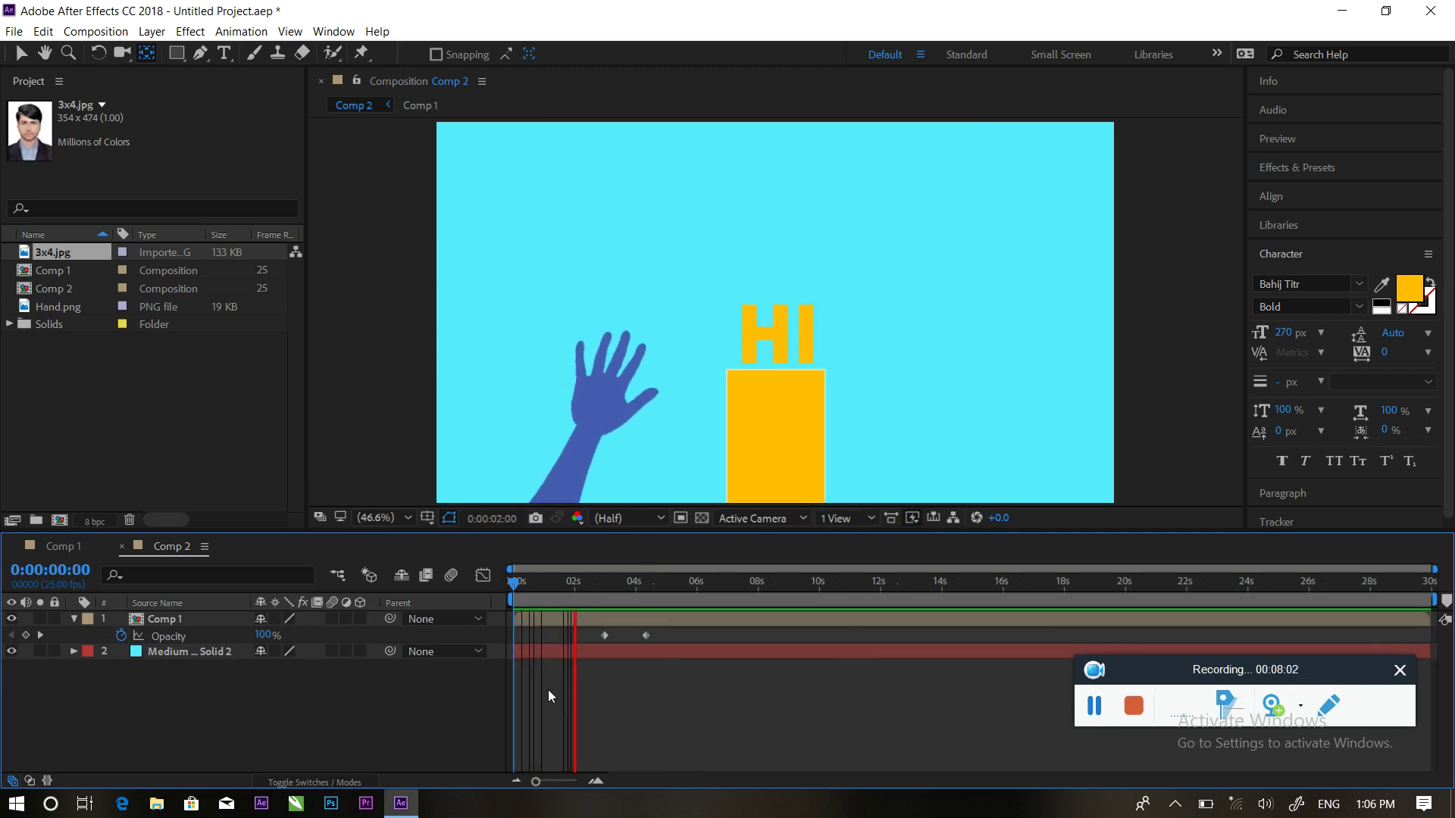
key(space)
Add 3x4.jpg as the top layer and move the photo to the upper left at 4:05
drag(57, 259, 143, 600)
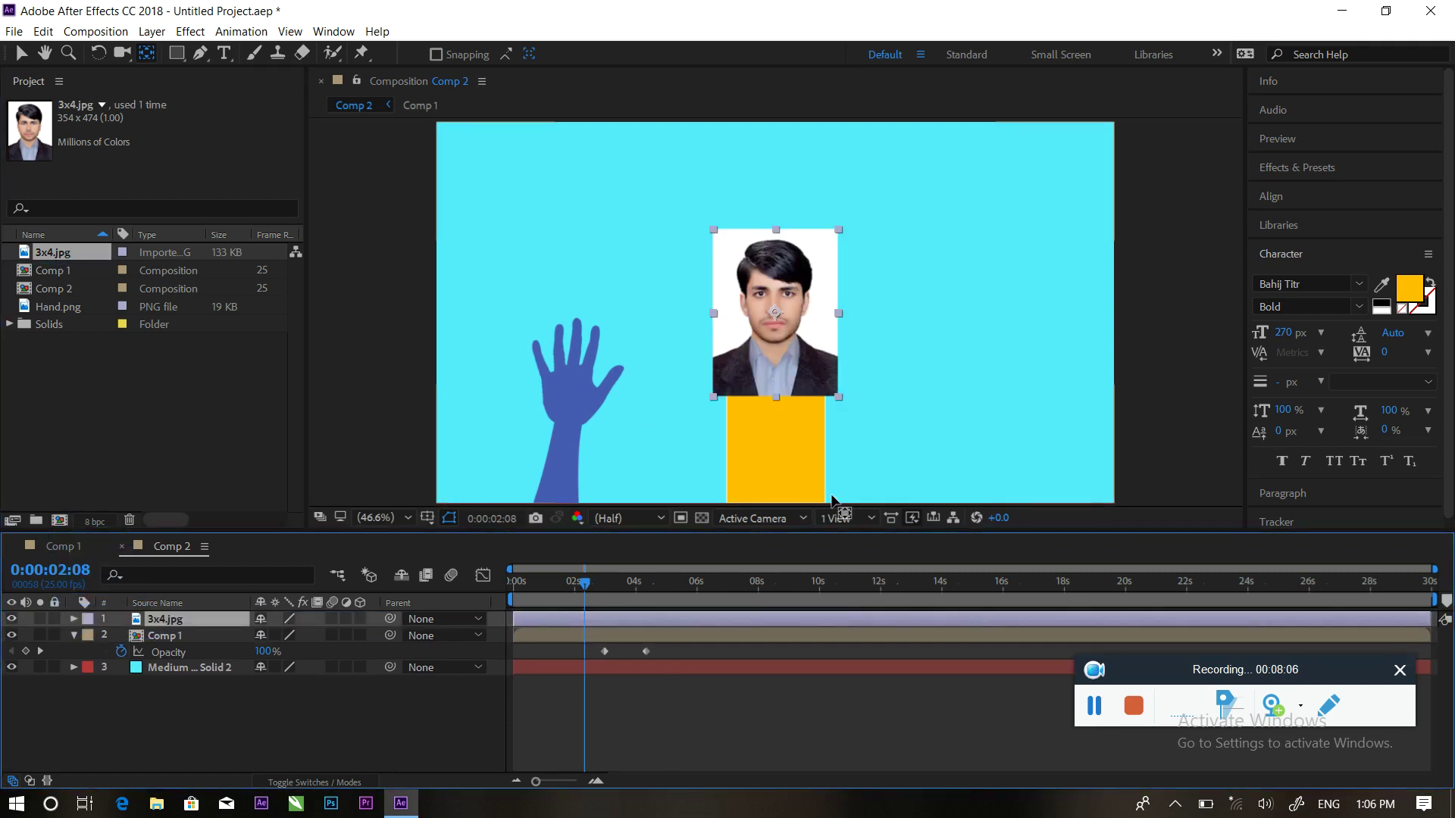
drag(590, 586, 648, 585)
click(619, 322)
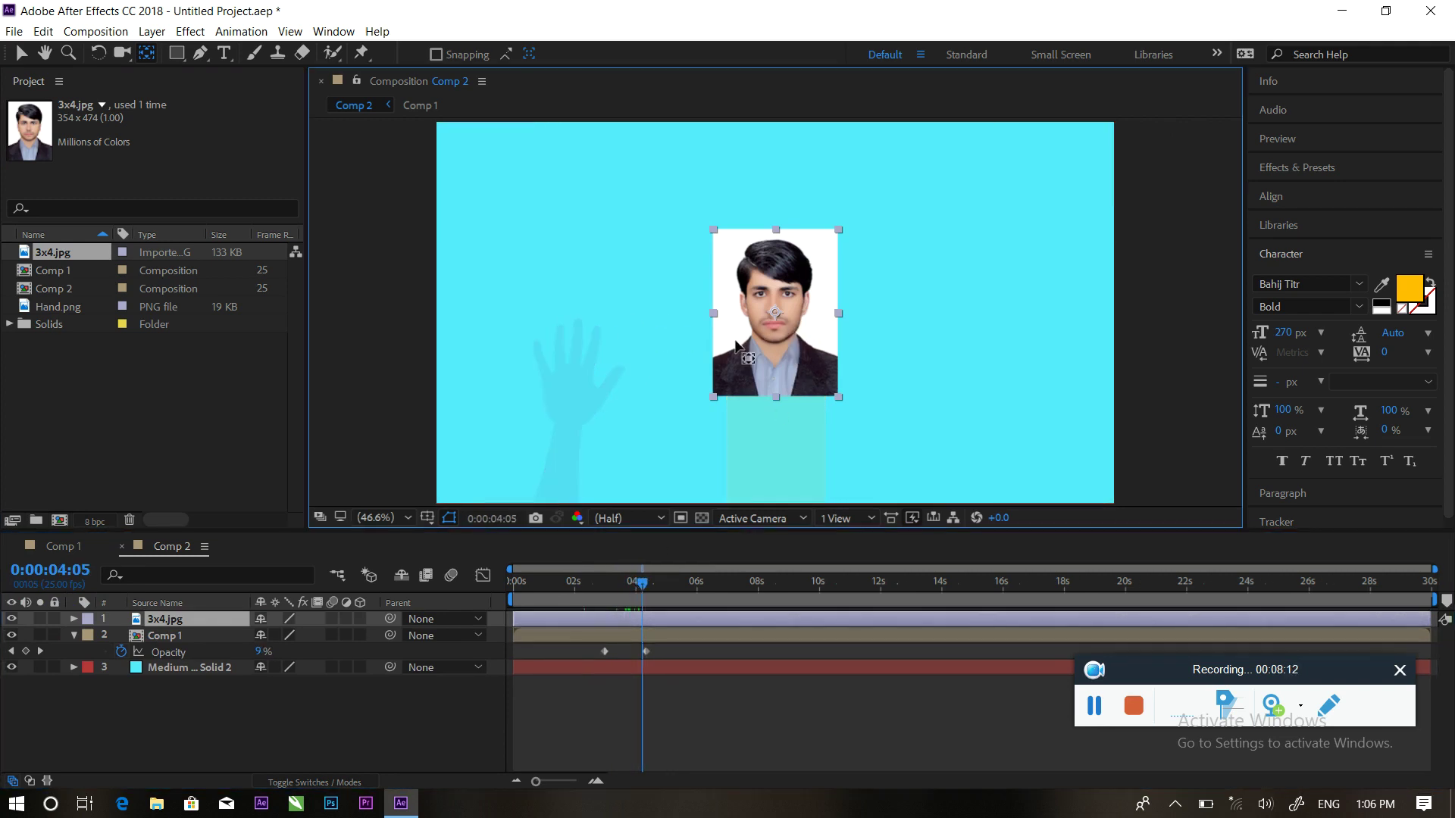
click(21, 53)
drag(757, 344, 517, 322)
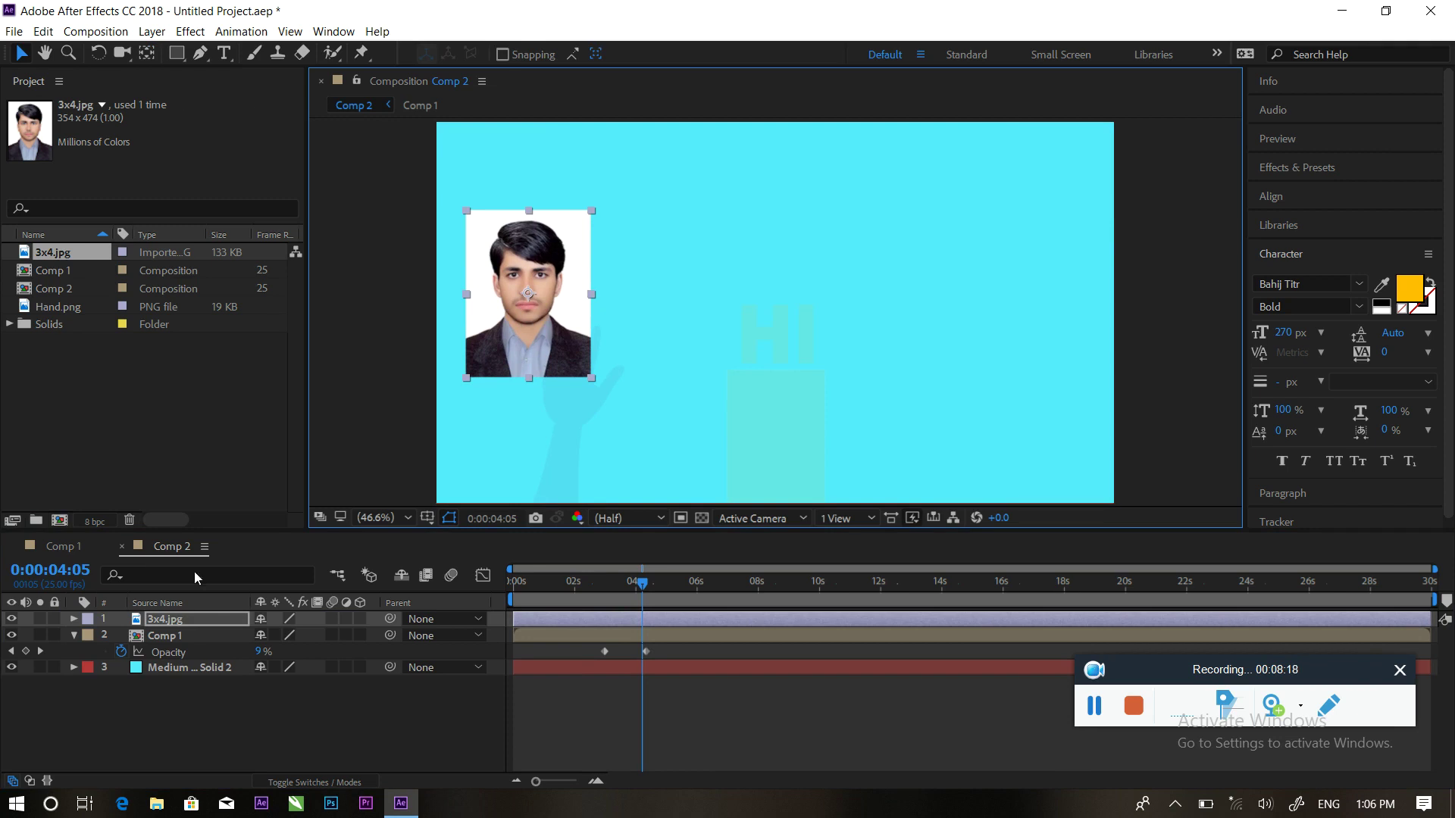
Draw an elliptical Mask 1 around the face on the 3x4.jpg layer
click(197, 620)
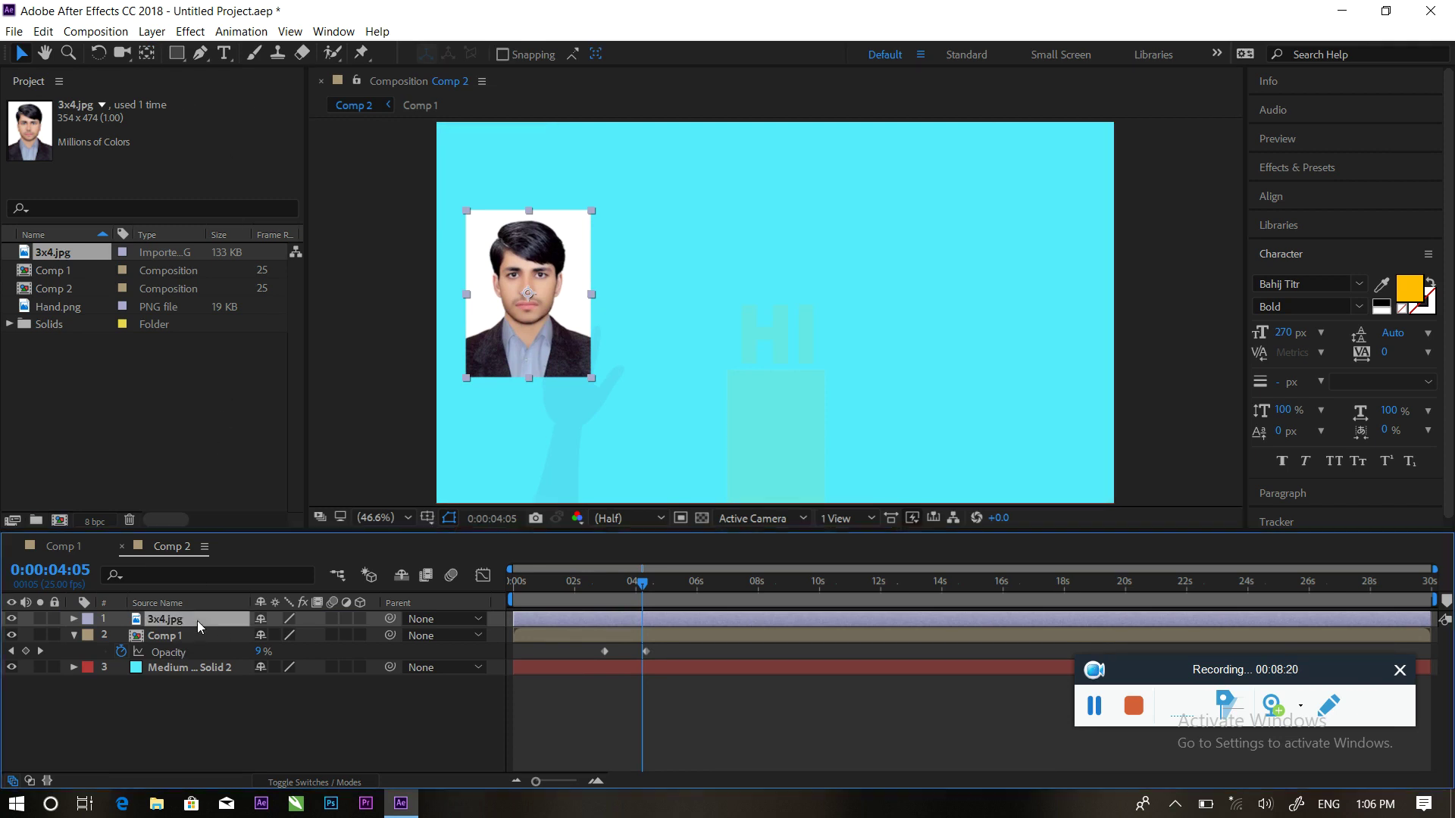
drag(176, 53, 235, 101)
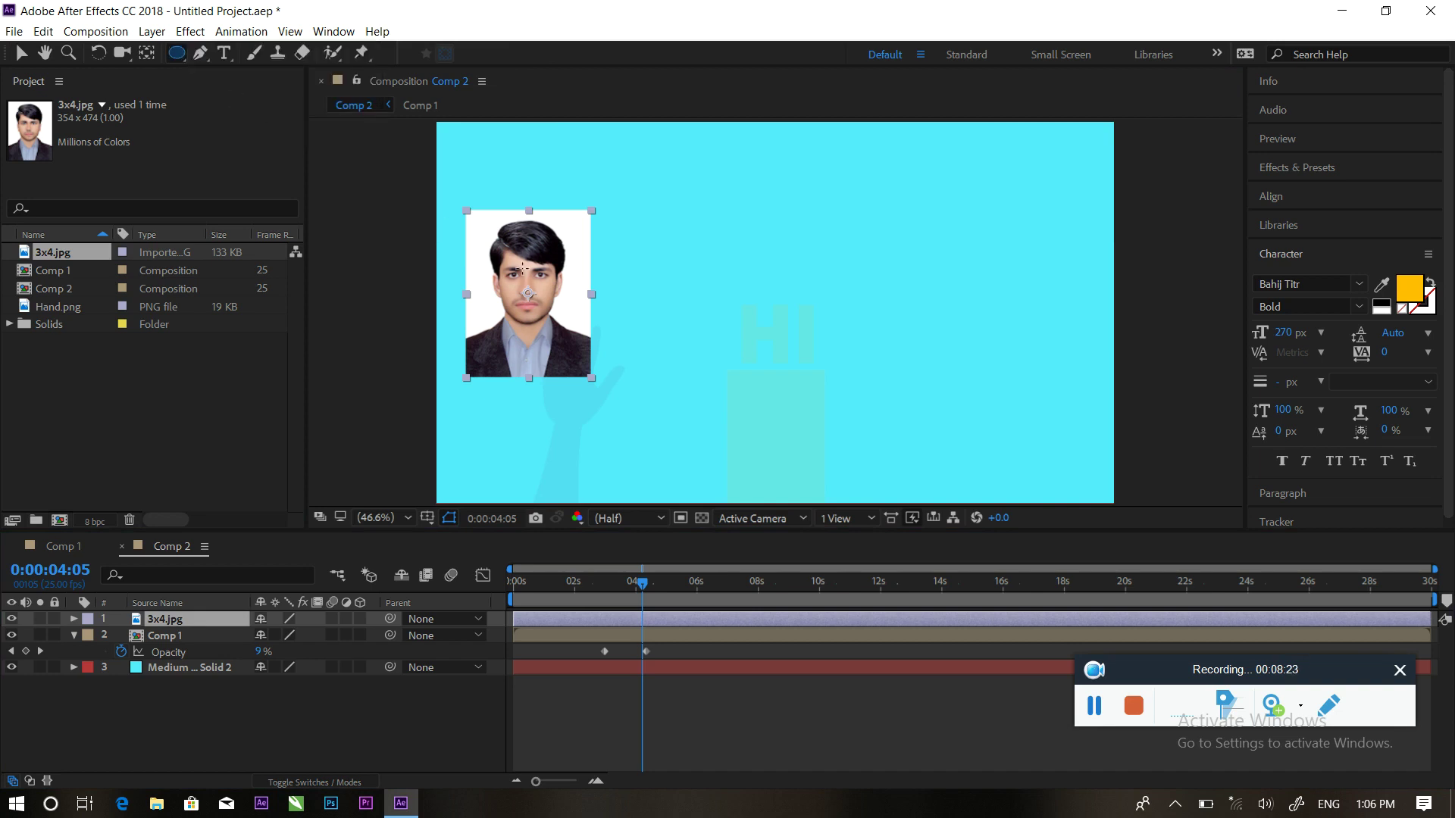
drag(473, 216, 580, 355)
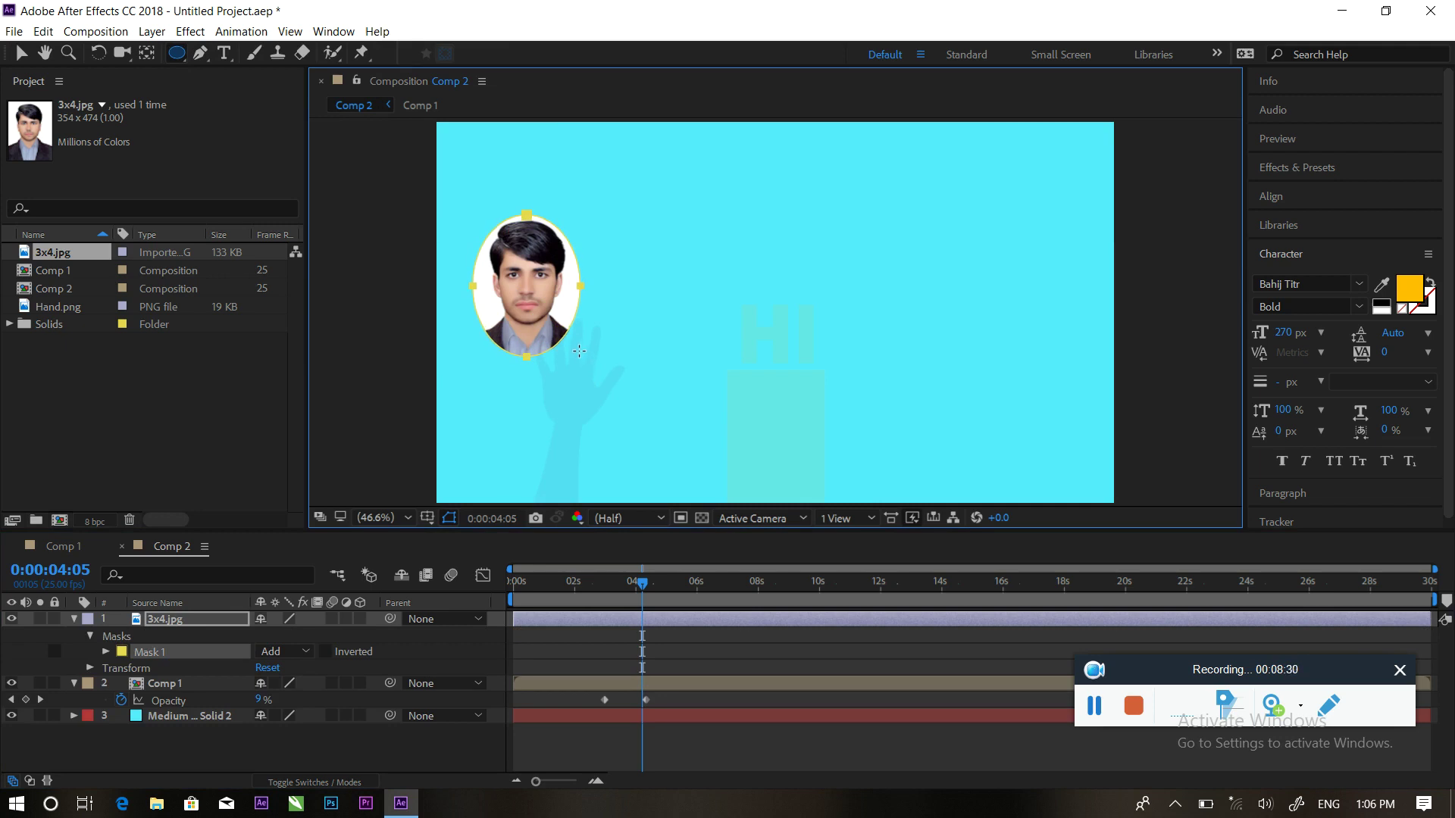
click(22, 57)
mouse_move(645, 589)
mouse_down()
mouse_move(583, 589)
mouse_move(641, 590)
mouse_move(625, 589)
mouse_up()
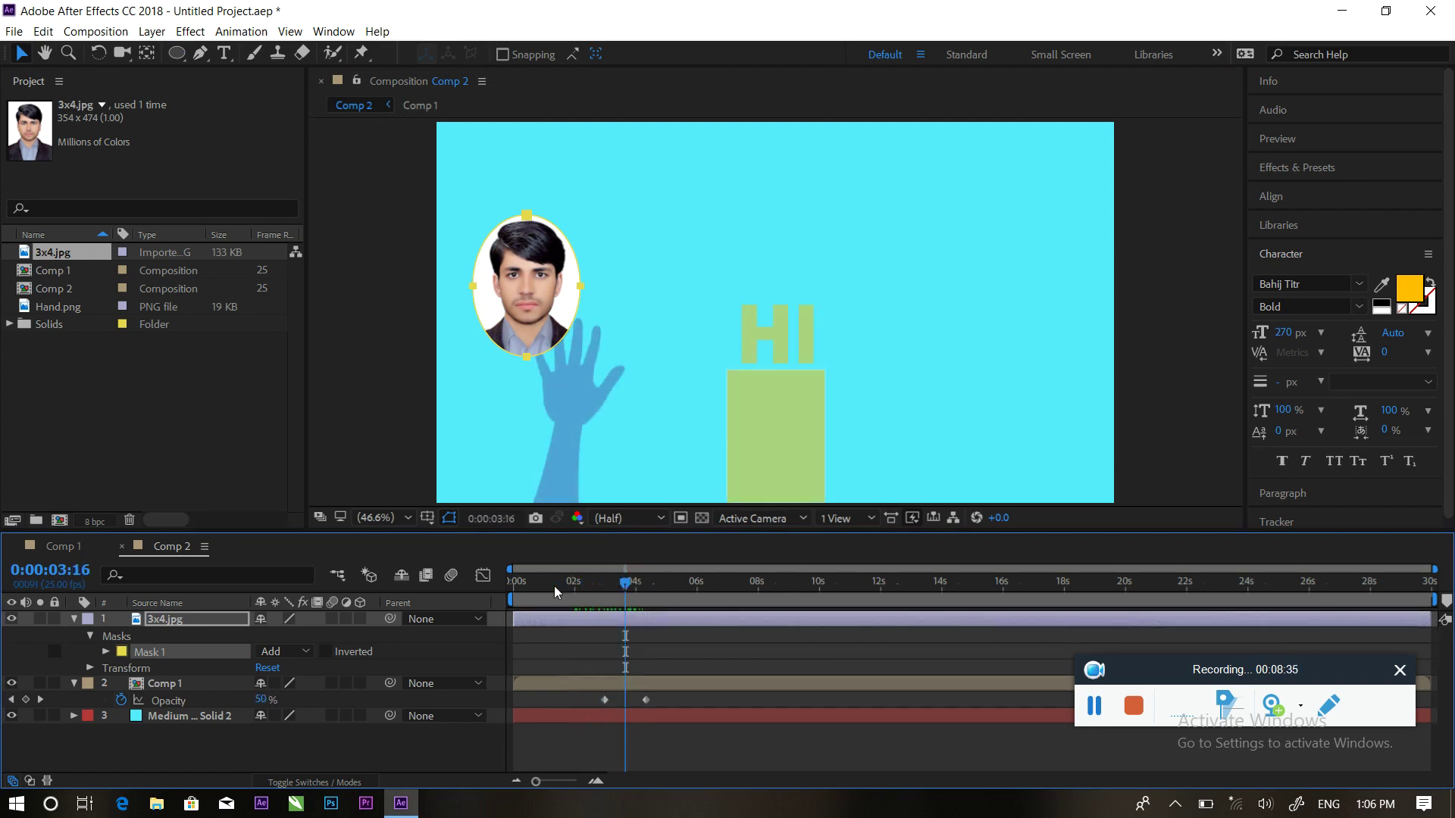
Keyframe the 3x4.jpg photo's Opacity from 0% at 0:00:03:16 to 100% at 0:00:04:08
click(162, 623)
key(t)
click(122, 636)
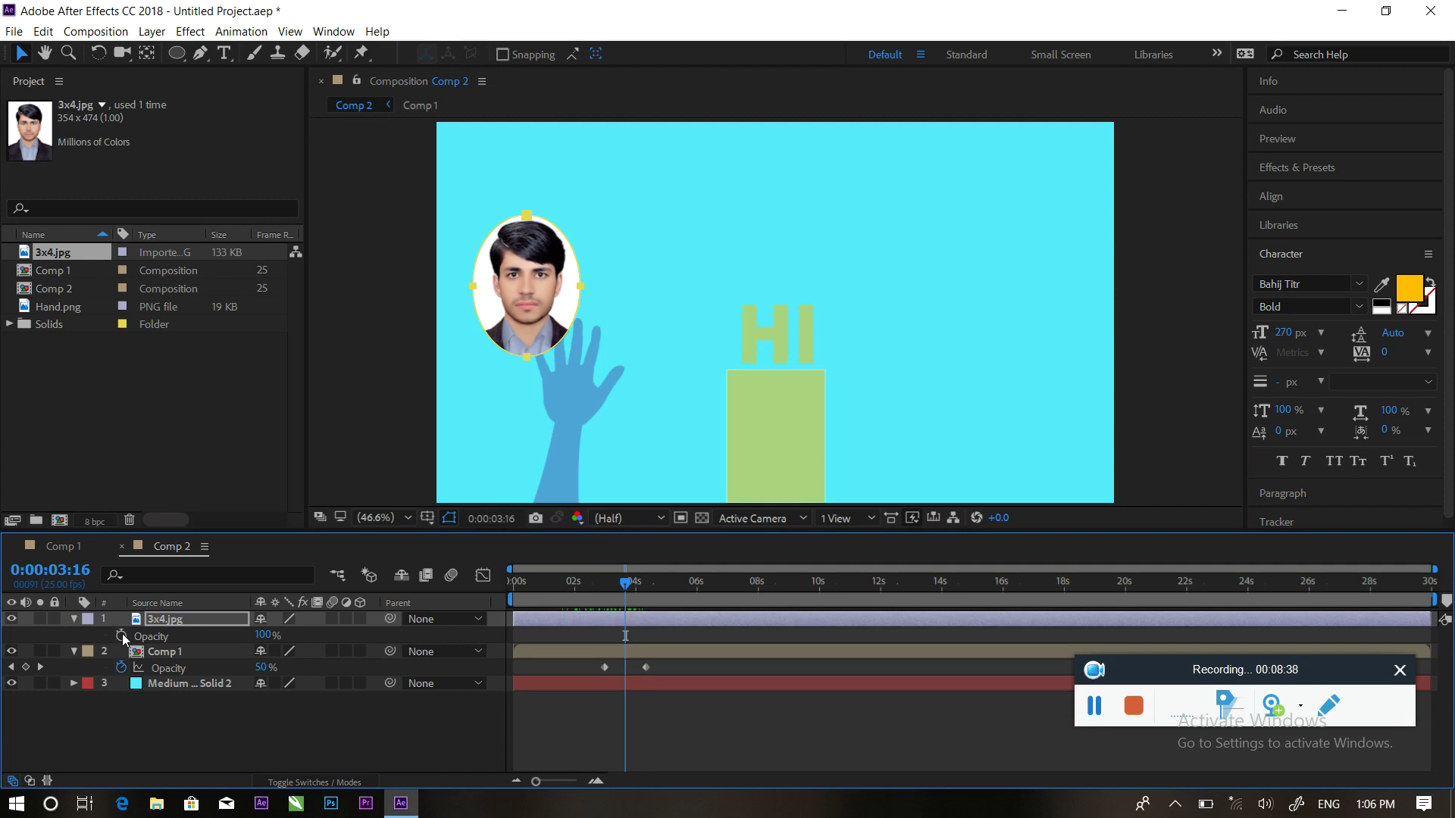
click(261, 636)
text(0)
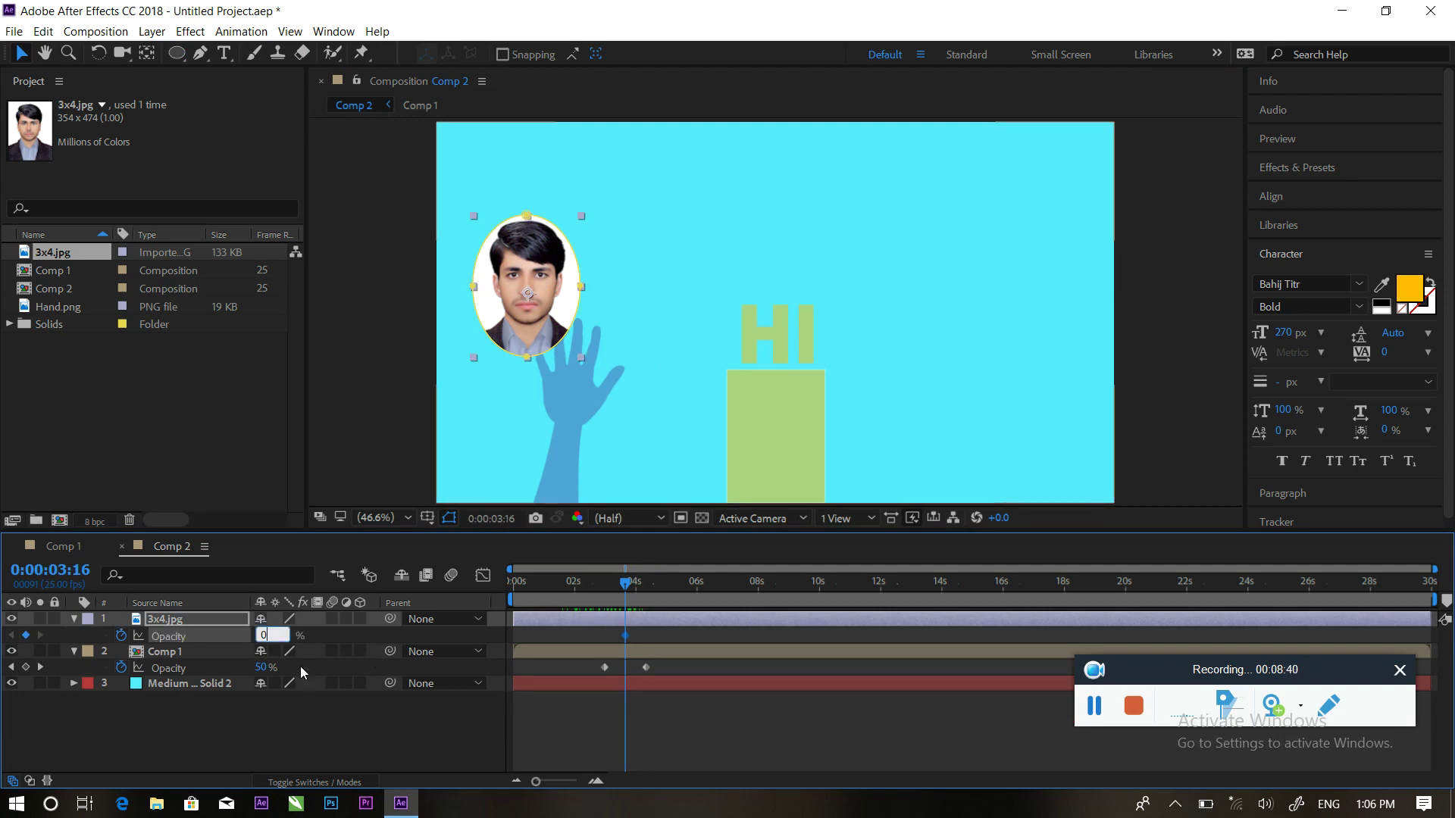
click(299, 737)
drag(632, 584, 645, 584)
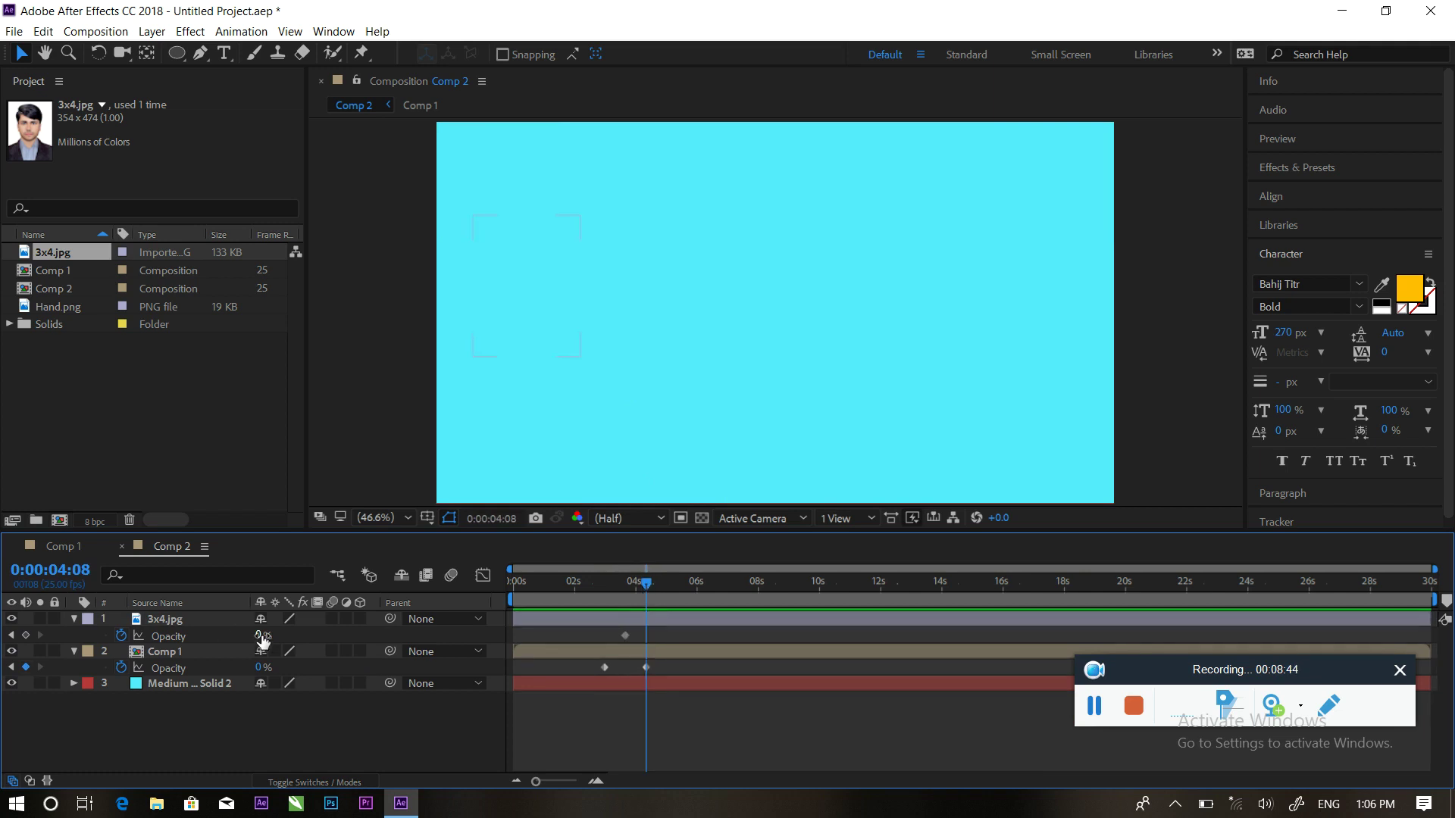
drag(261, 636, 522, 630)
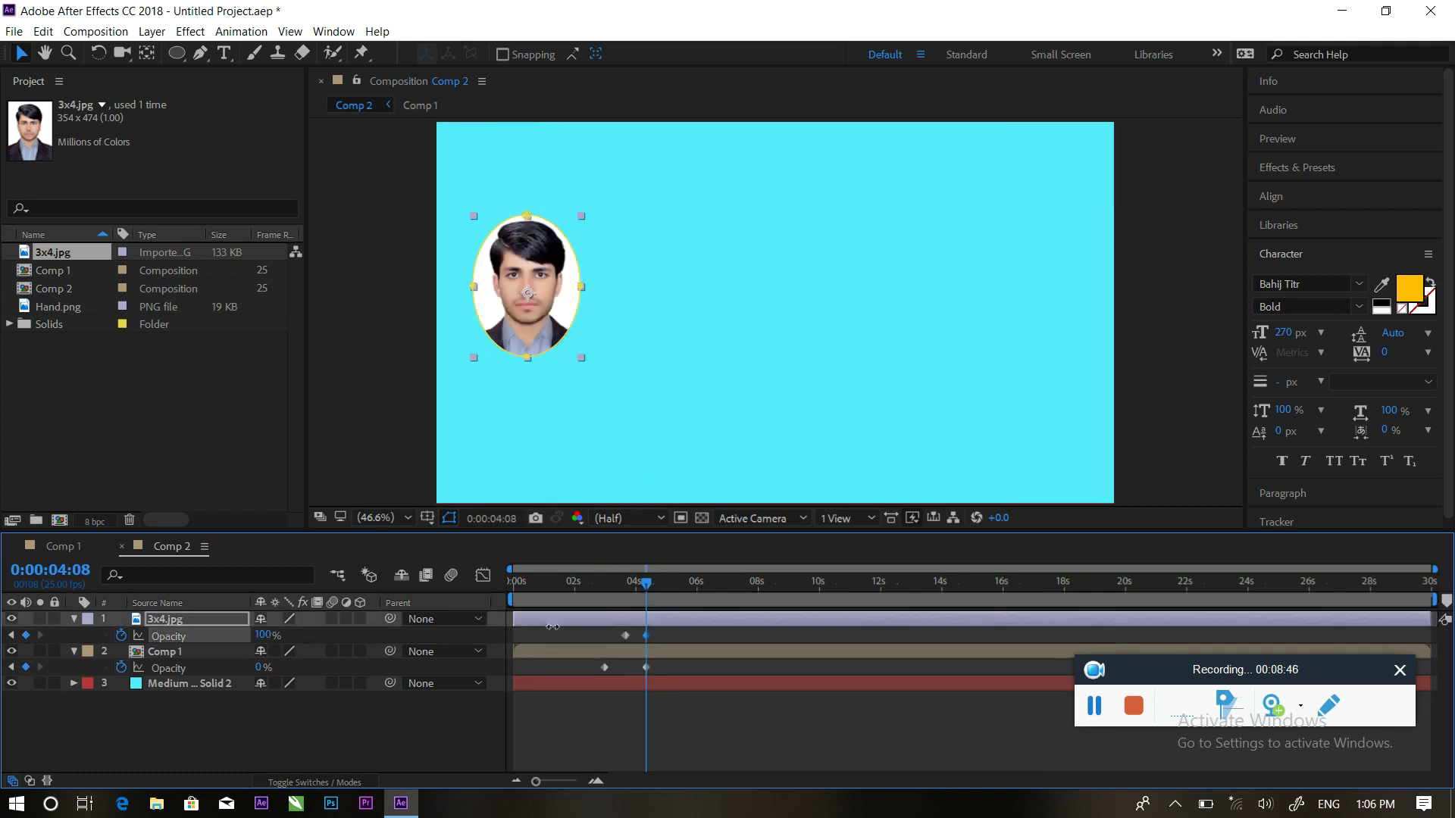
Preview the photo fade-in from 1:16, then collapse both layers' Opacity properties
drag(650, 594, 566, 587)
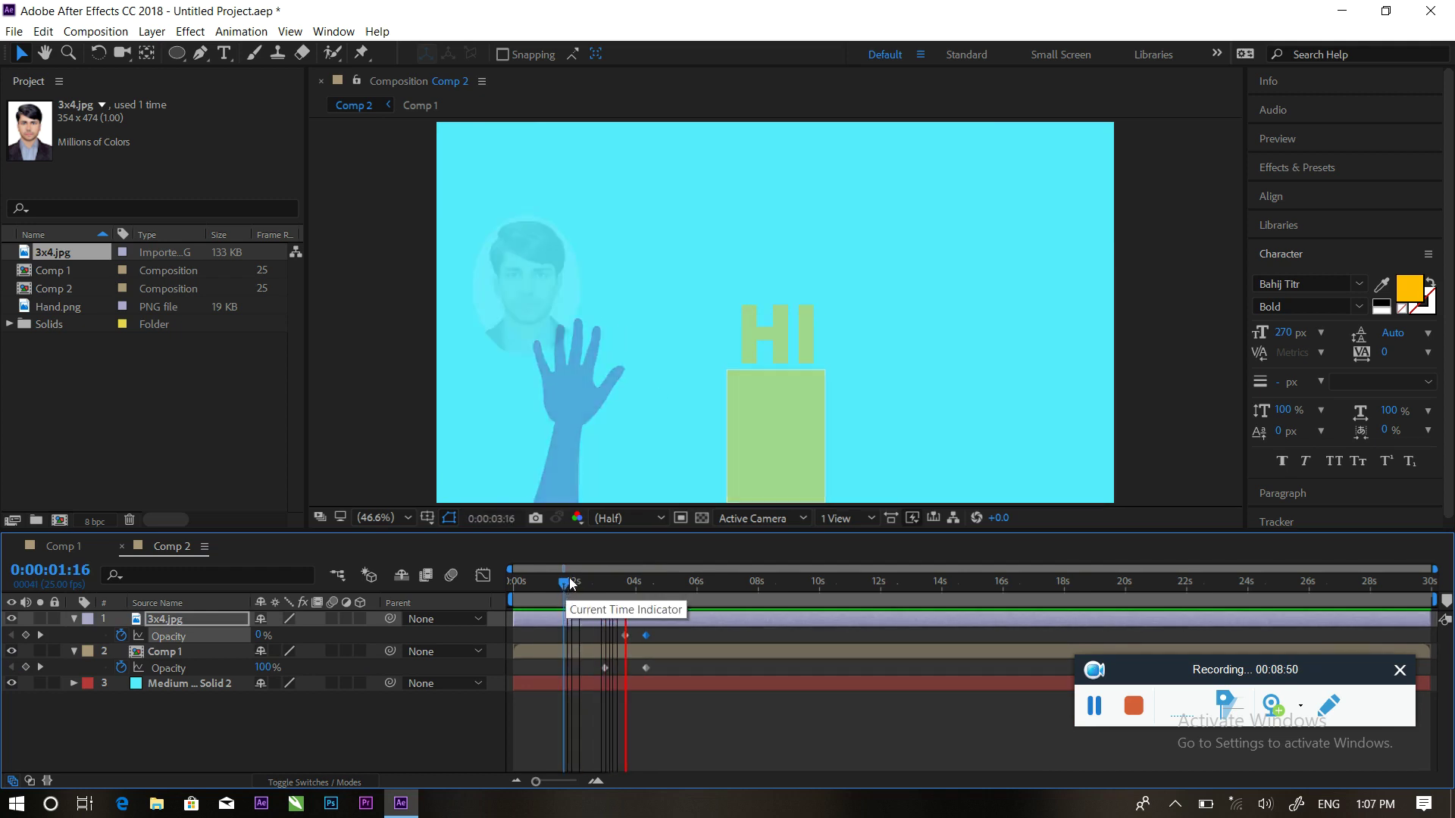
key(space)
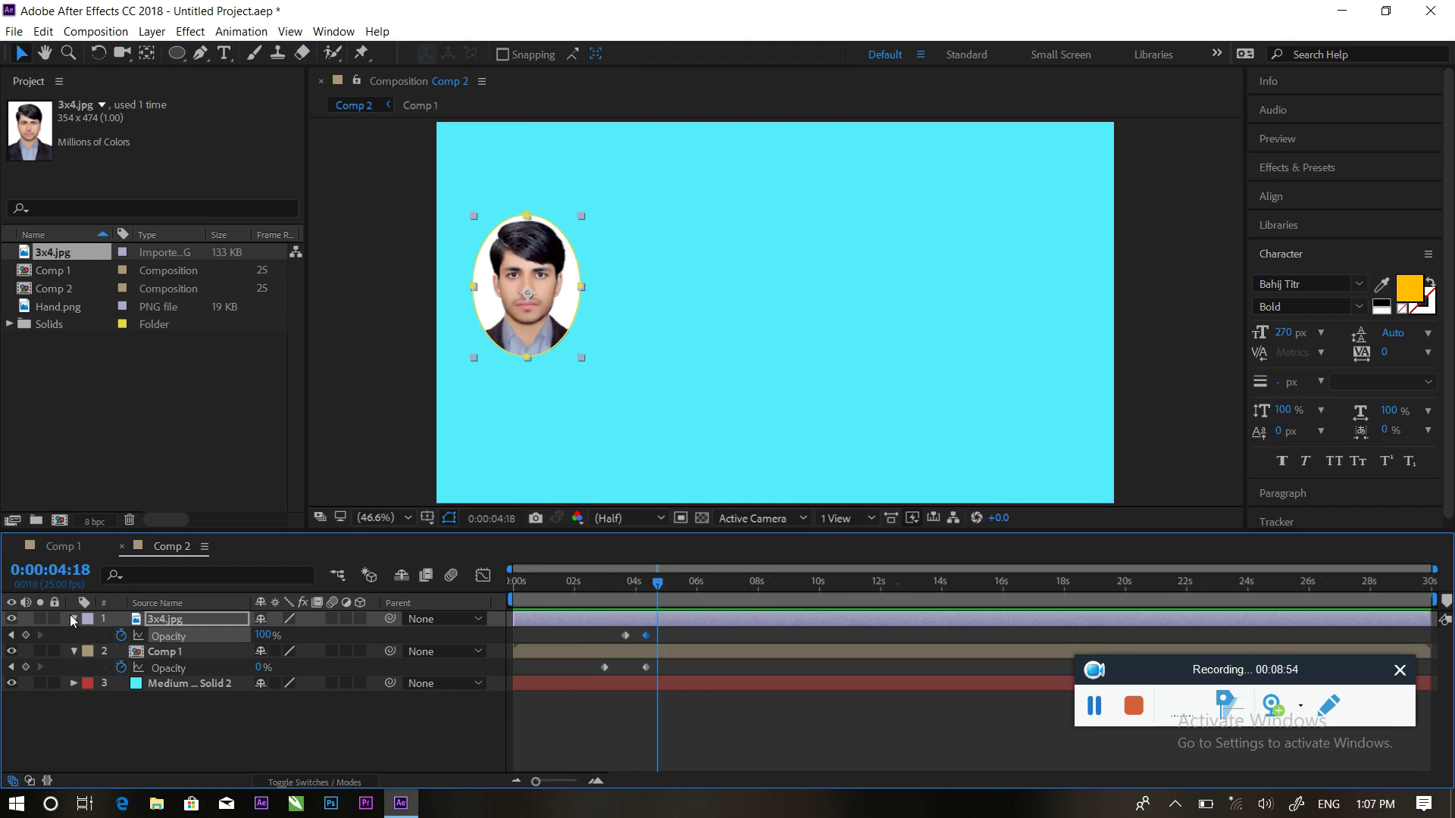
click(74, 650)
click(74, 619)
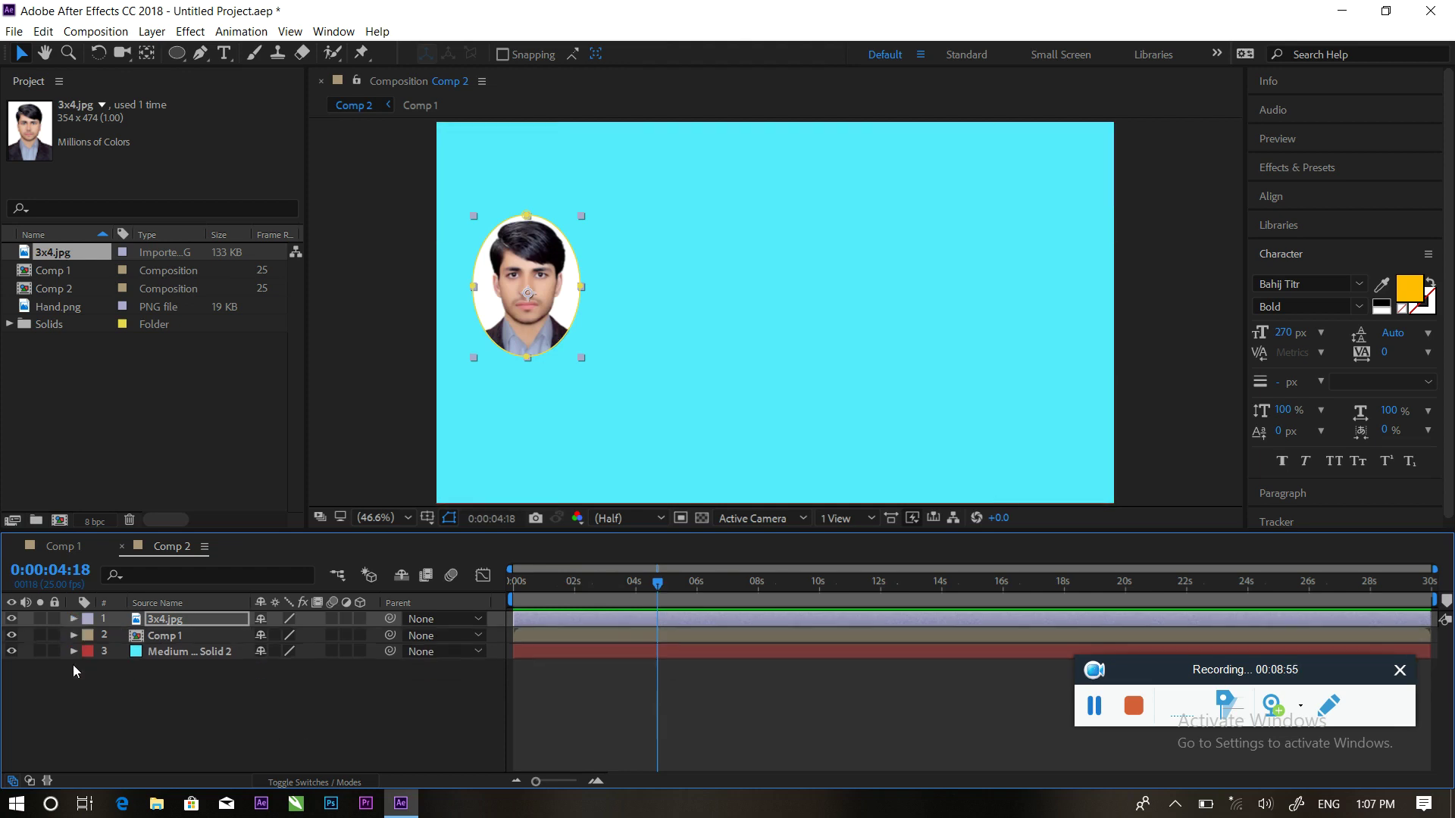
click(283, 708)
At 0:00:05:03, draw a tall thin yellow rectangle beside the oval photo
mouse_move(654, 597)
mouse_down()
mouse_move(617, 585)
mouse_move(674, 586)
mouse_up()
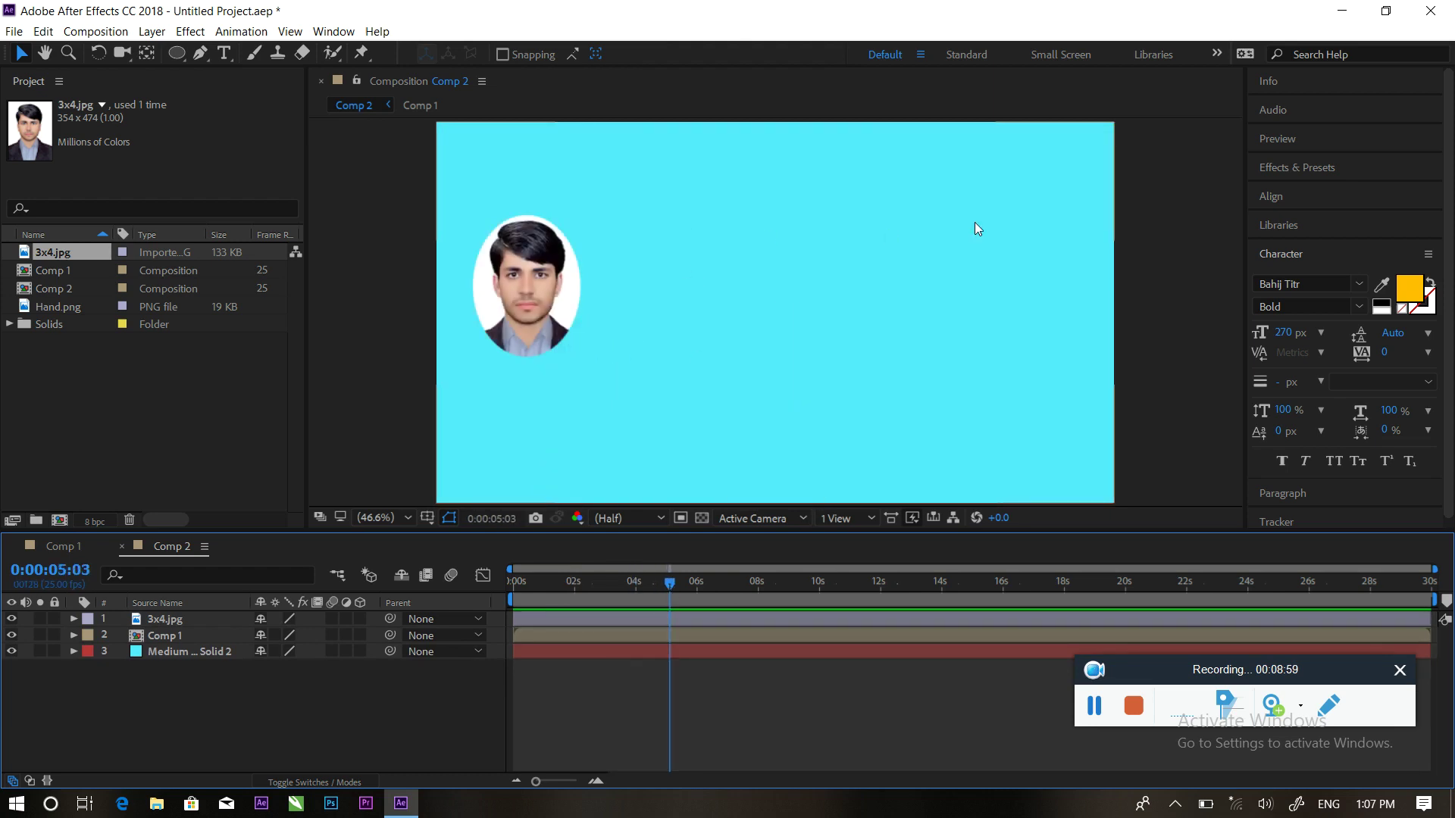
click(224, 56)
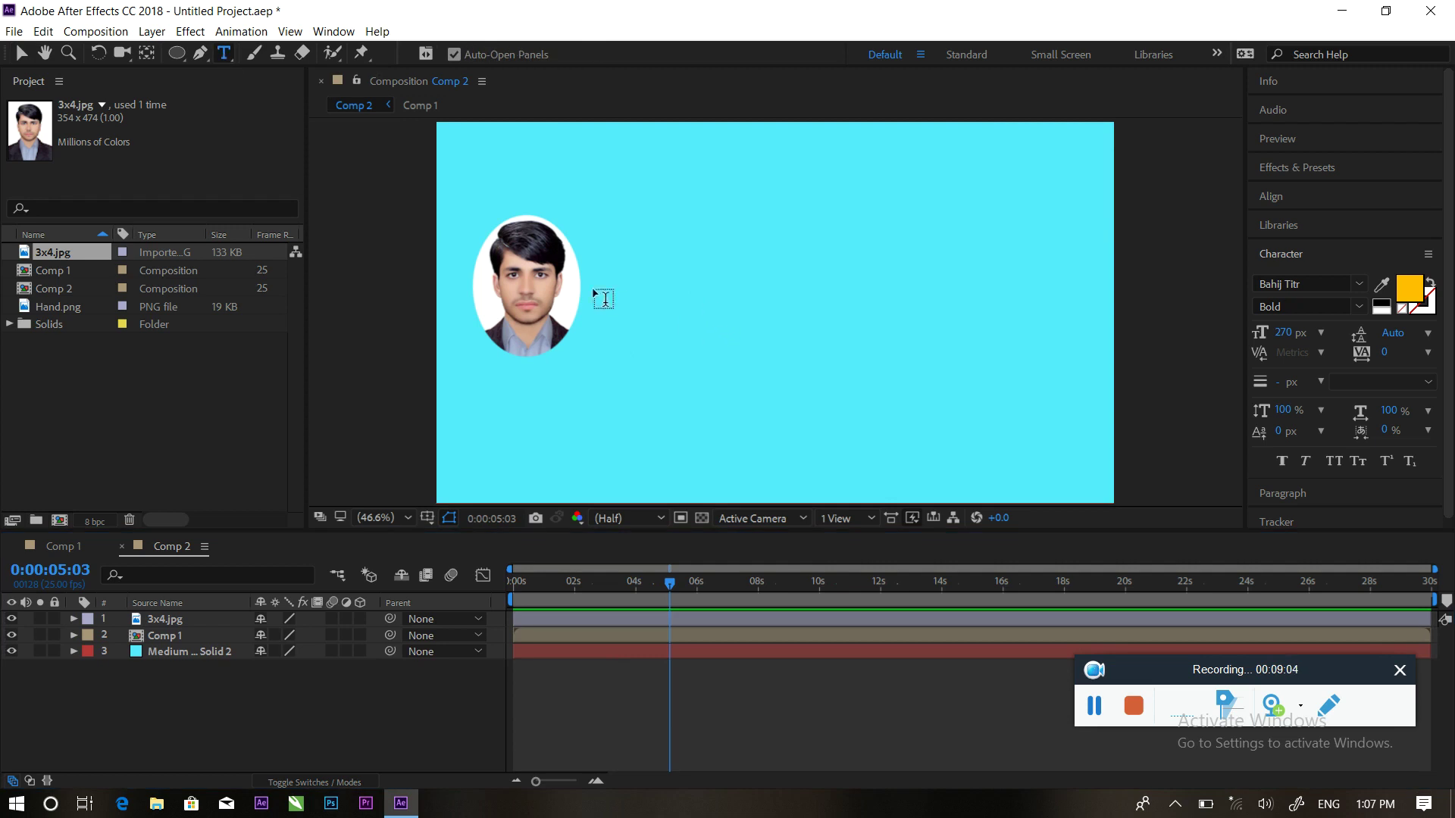
drag(175, 60, 228, 53)
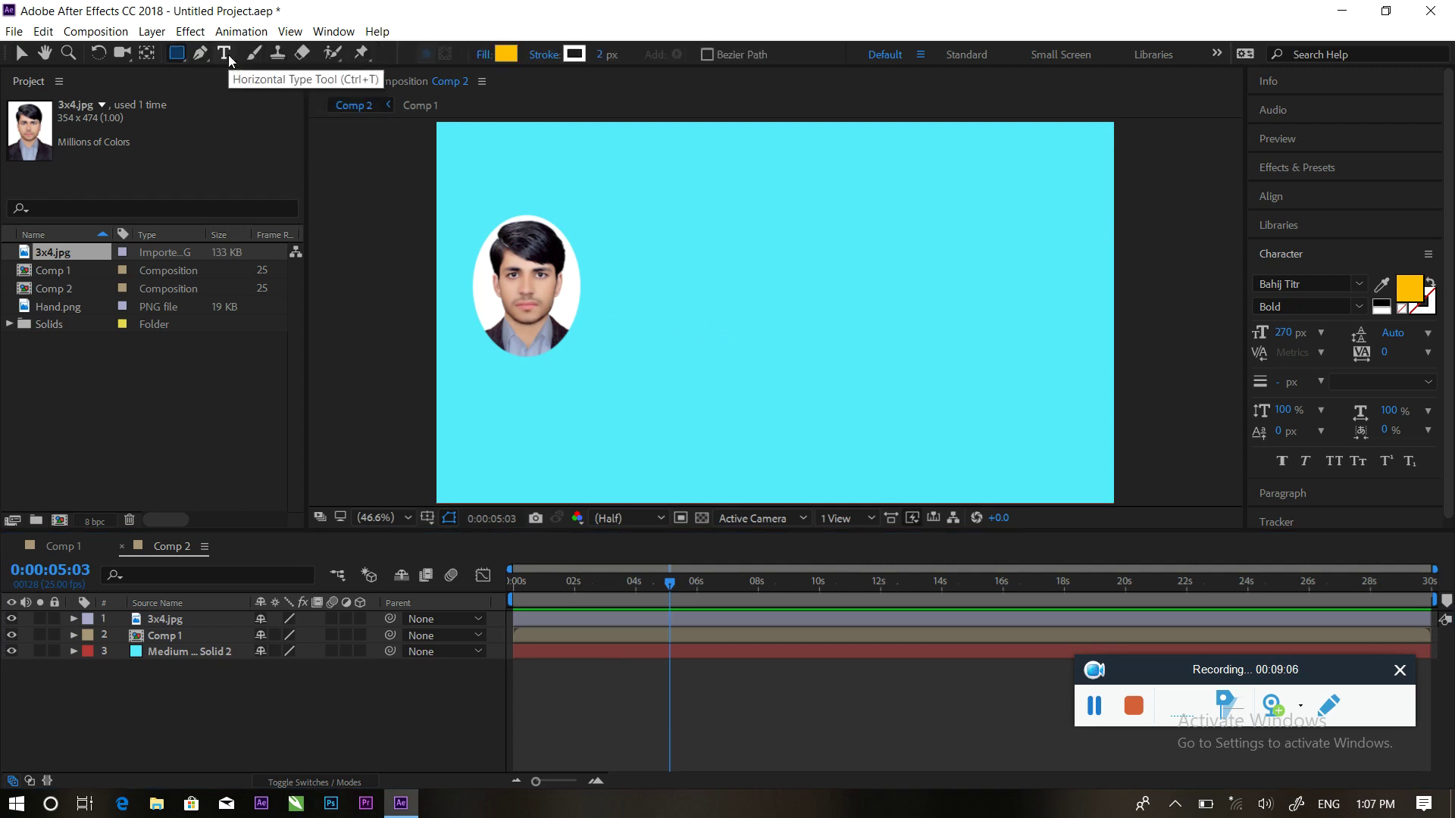
drag(610, 207, 614, 402)
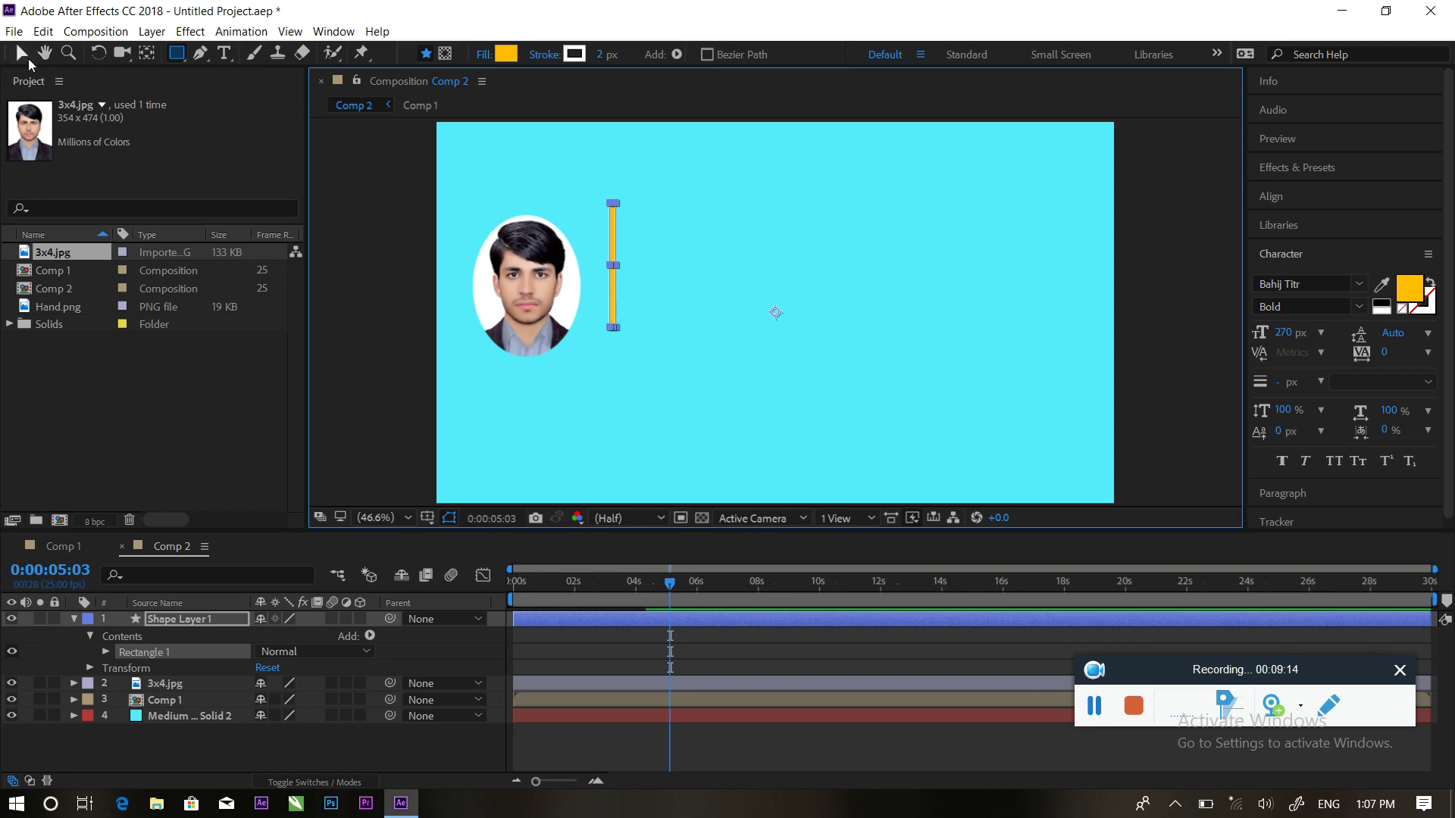
Nudge the yellow bar slightly lower, collapse Shape Layer 1, and select it at 4:08
click(23, 56)
drag(611, 303, 607, 325)
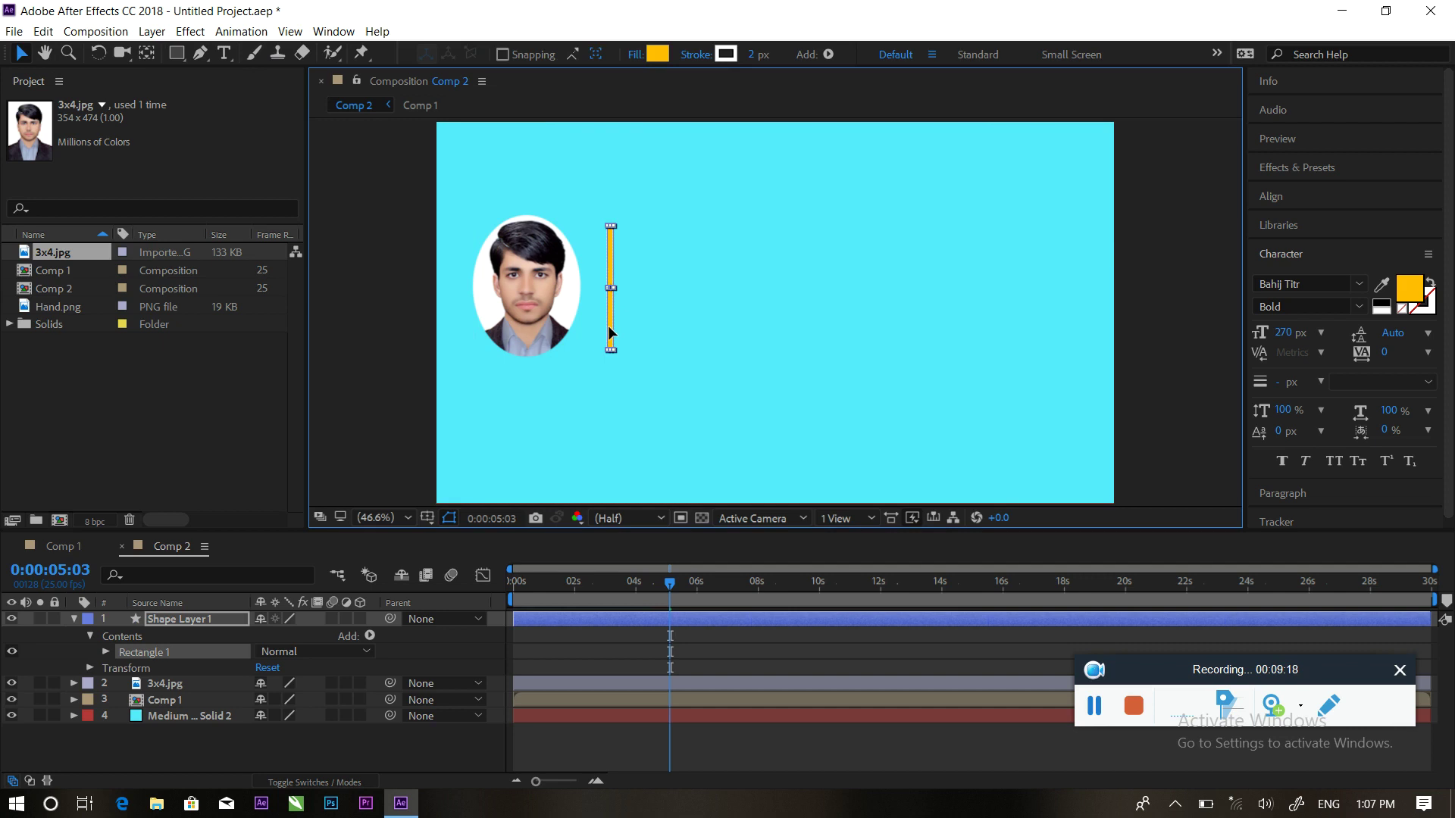
drag(608, 325, 608, 329)
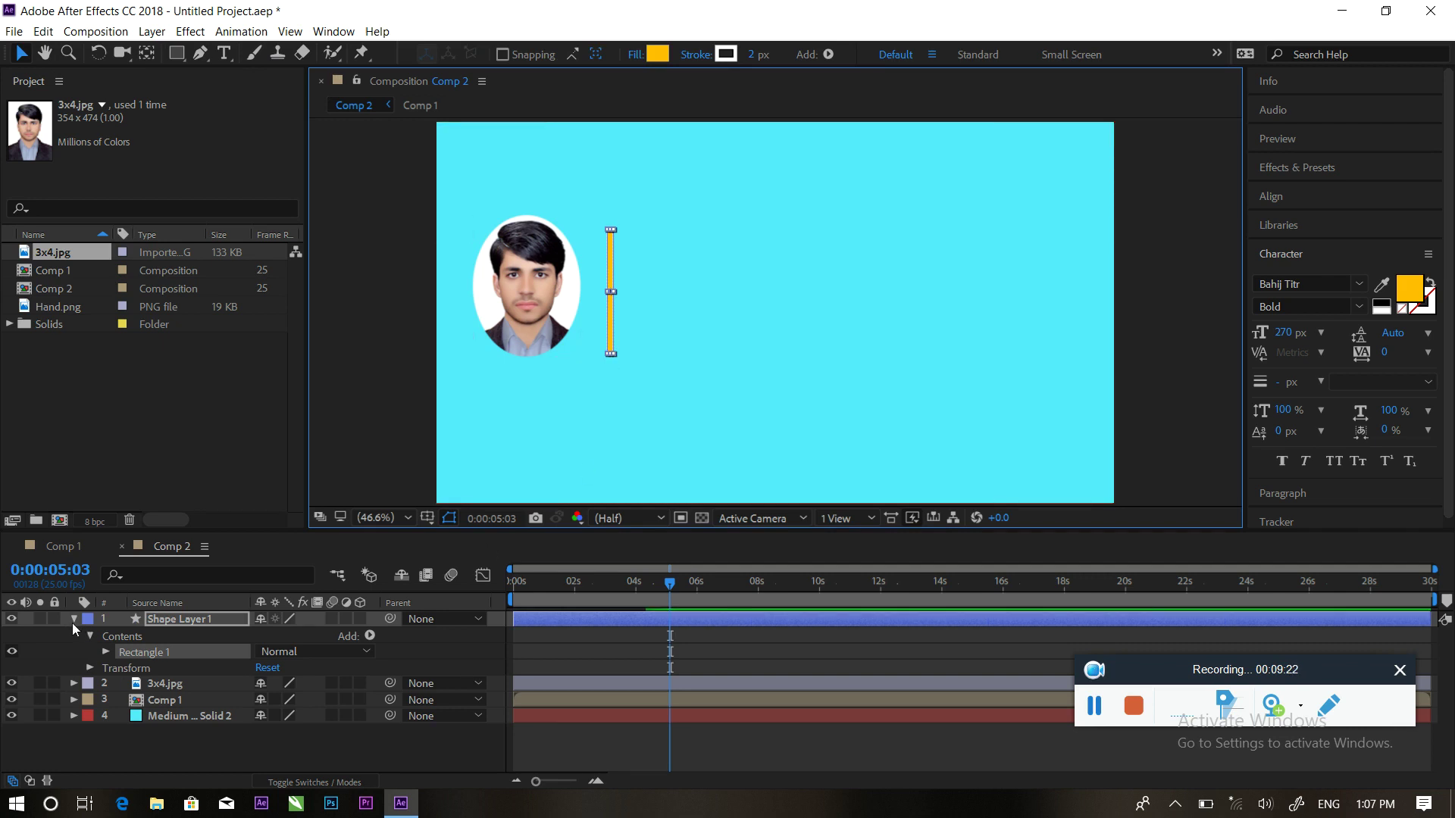
click(75, 619)
mouse_move(670, 586)
mouse_down()
mouse_move(625, 584)
mouse_move(644, 585)
mouse_up()
click(611, 620)
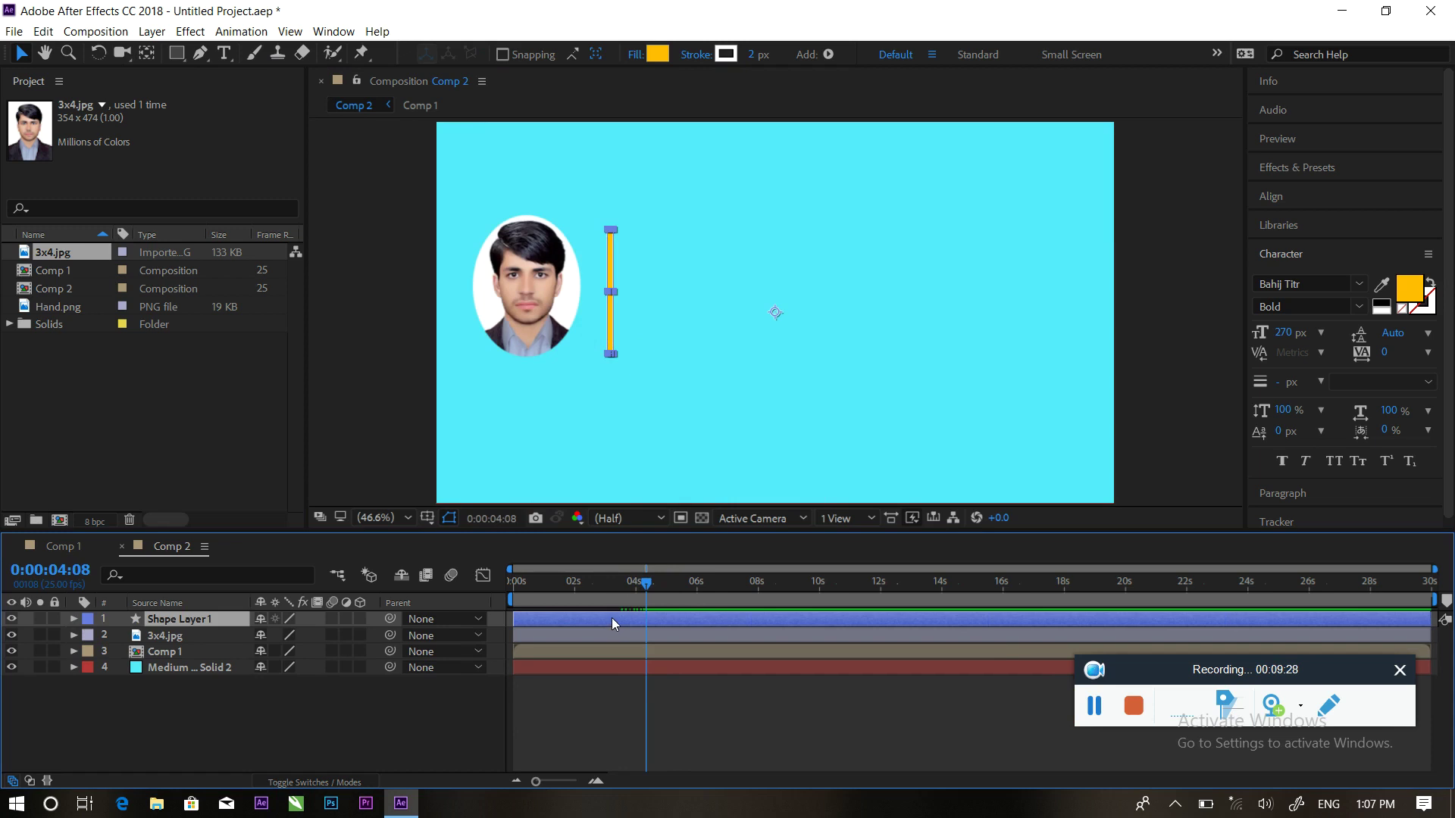
Keyframe the bar's Position from behind the portrait (X 758) sliding right to 924,540
key(p)
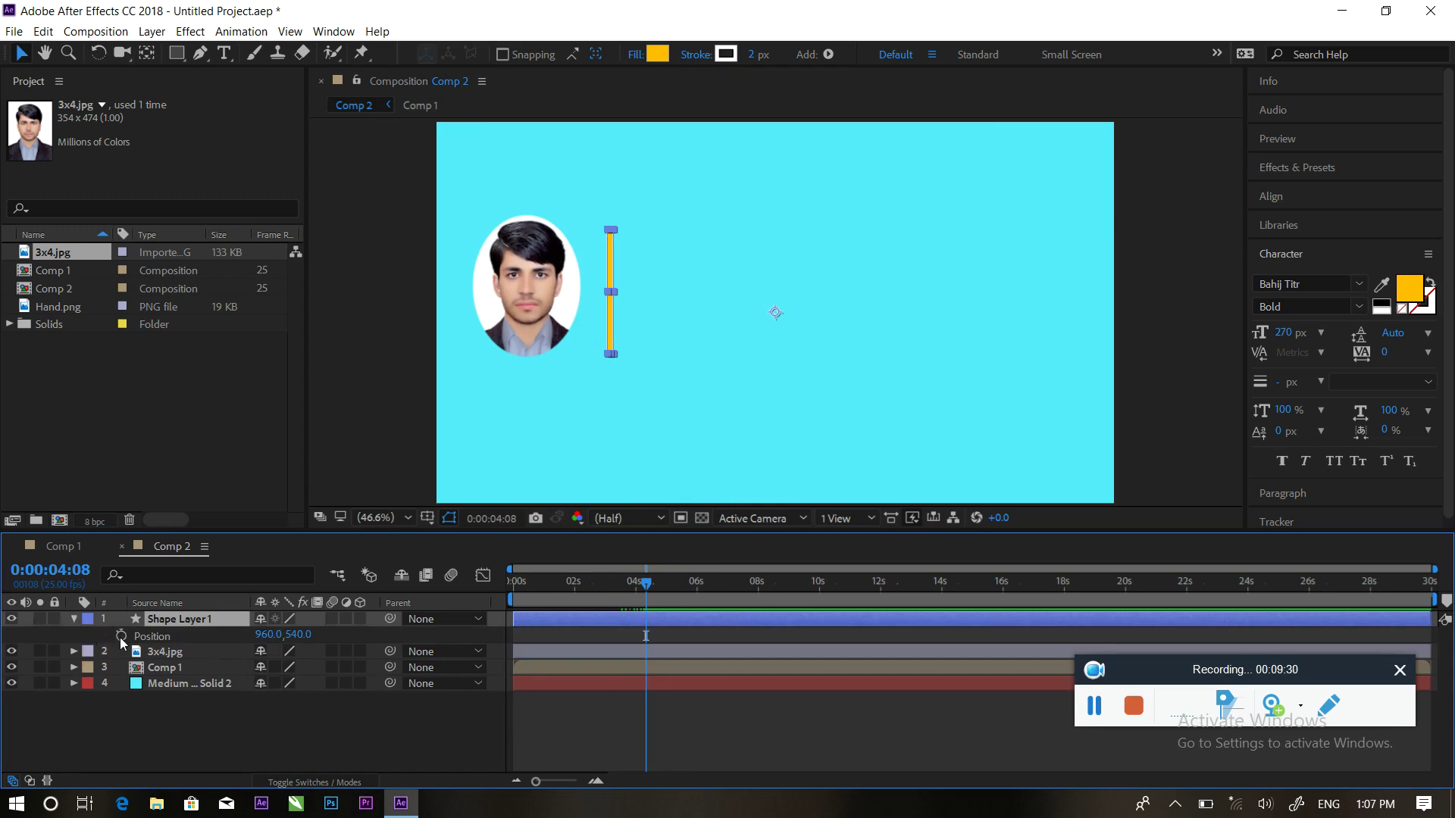
drag(269, 634, 169, 664)
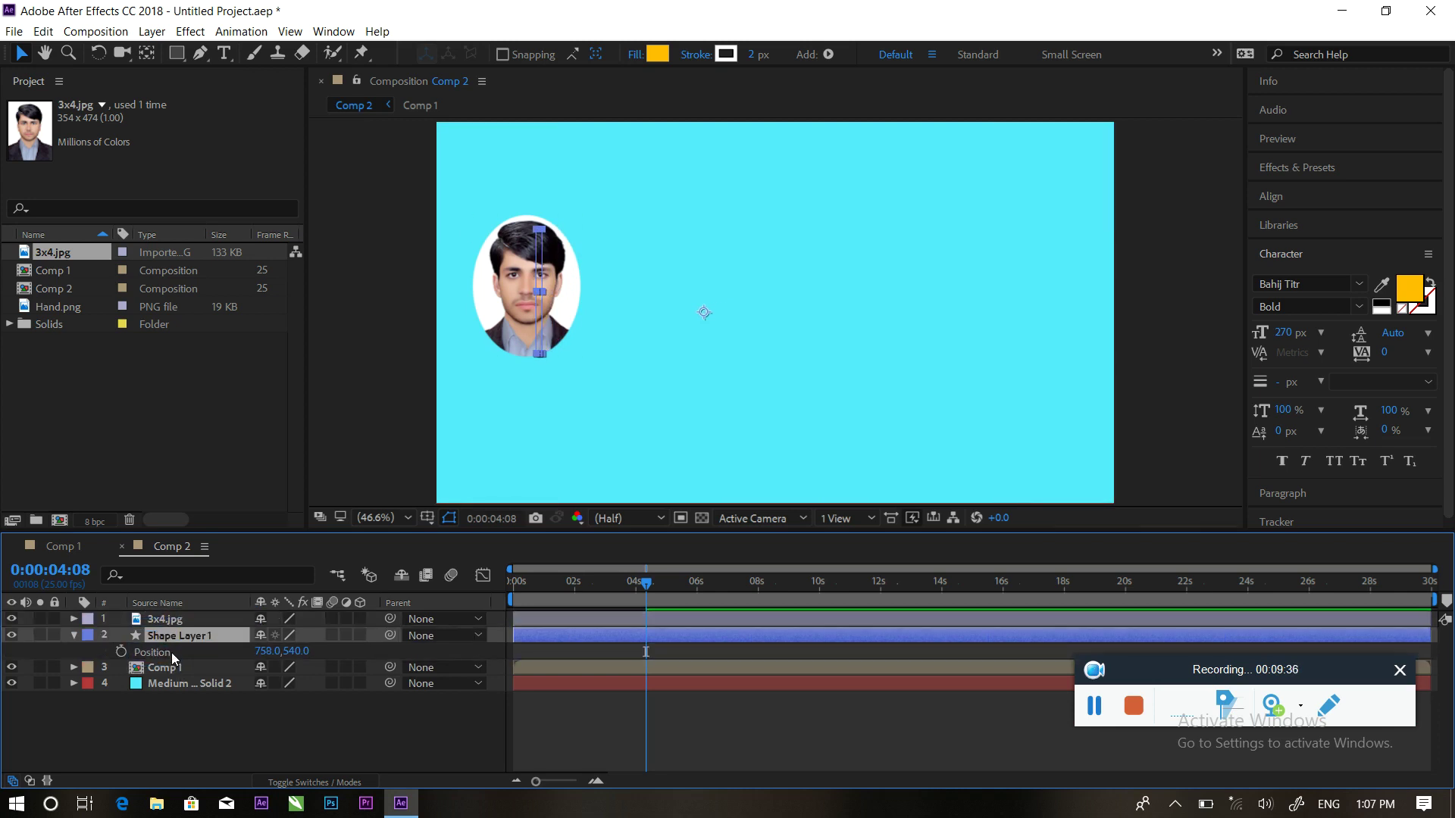
click(122, 653)
drag(648, 593, 685, 595)
drag(275, 651, 741, 653)
Split the yellow bar layer at 0:00:04:09 and select the piece before the split
drag(680, 583, 646, 587)
click(626, 643)
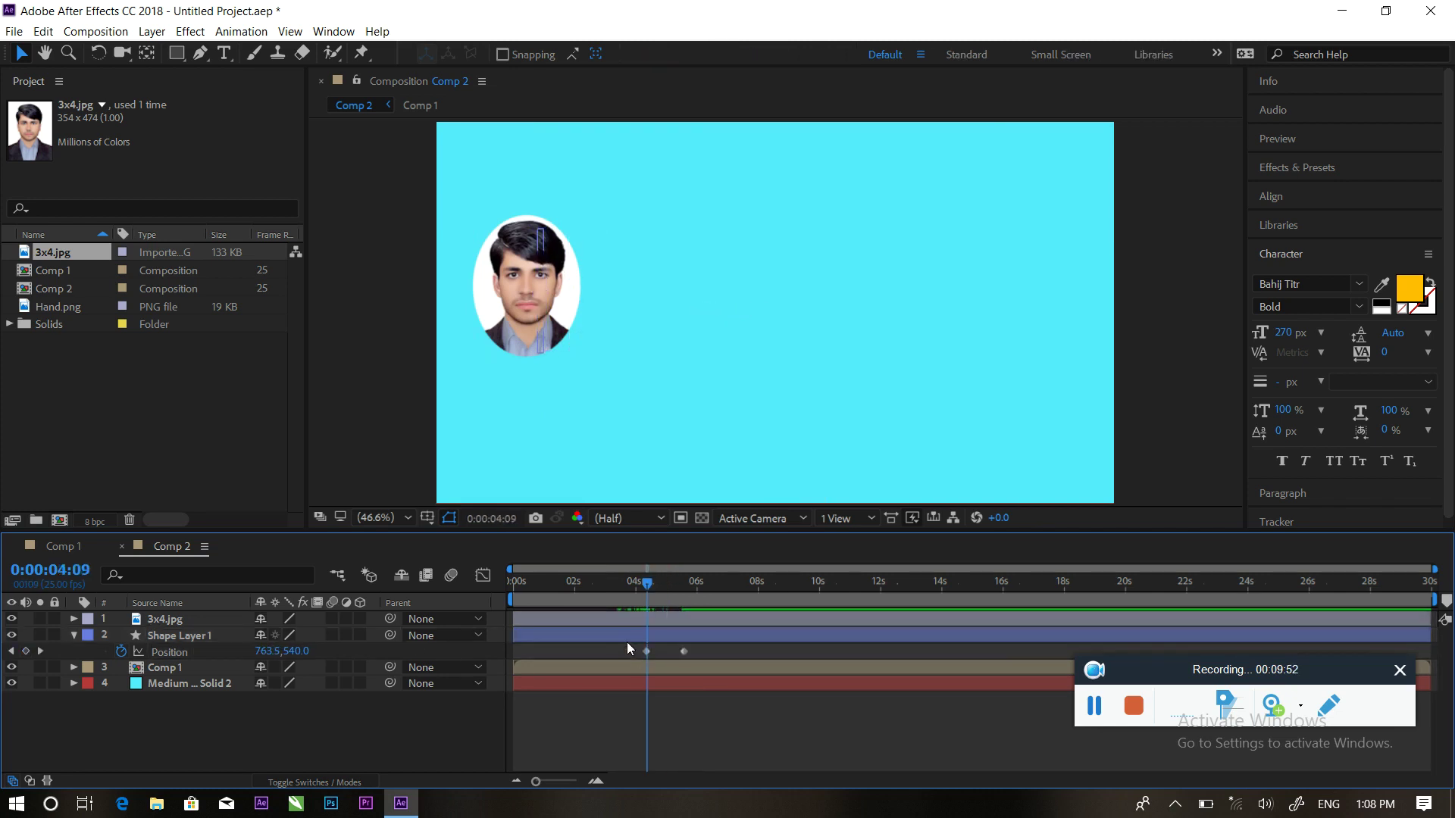
click(621, 635)
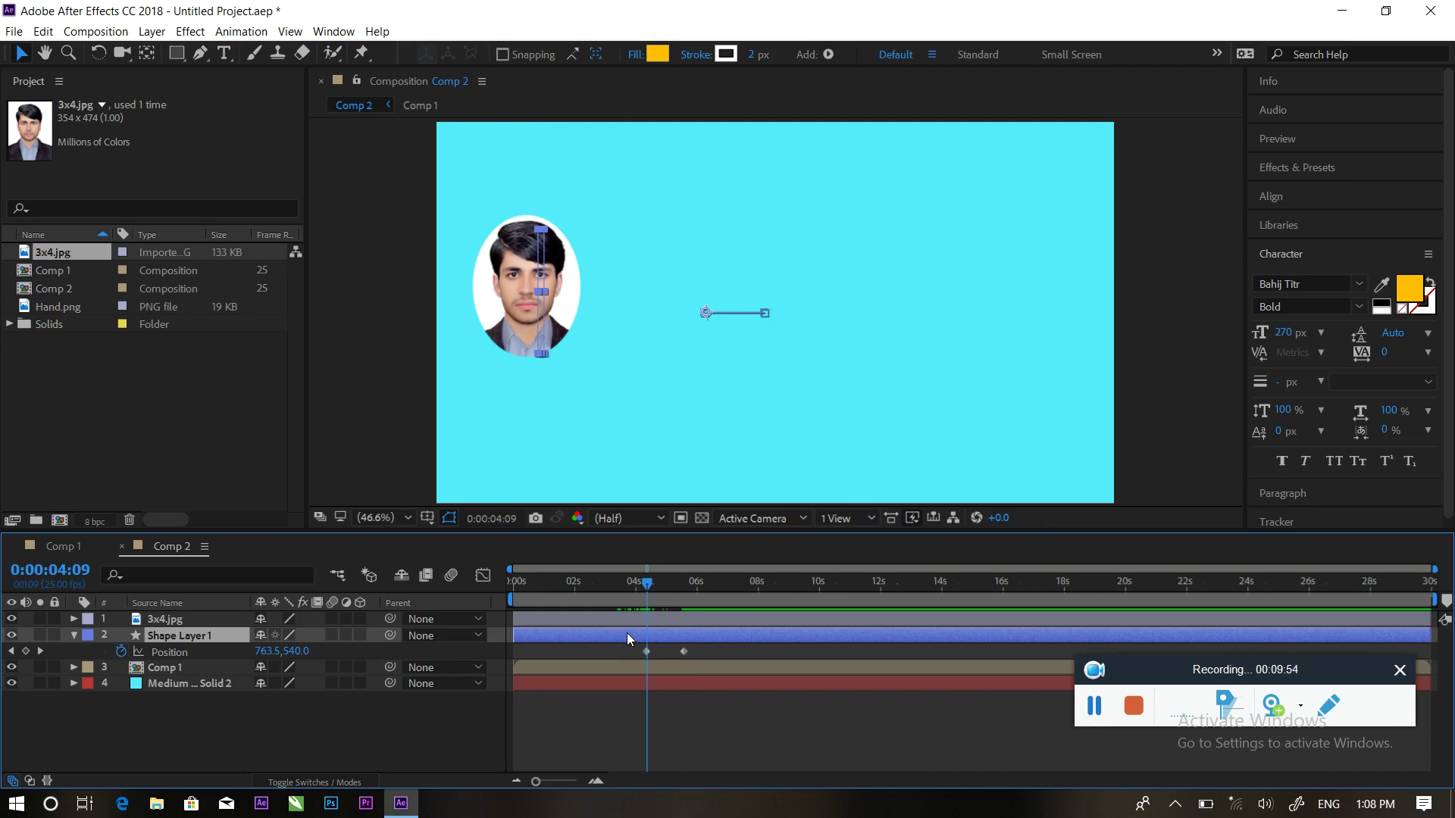
key(ctrl+shift+d)
click(607, 653)
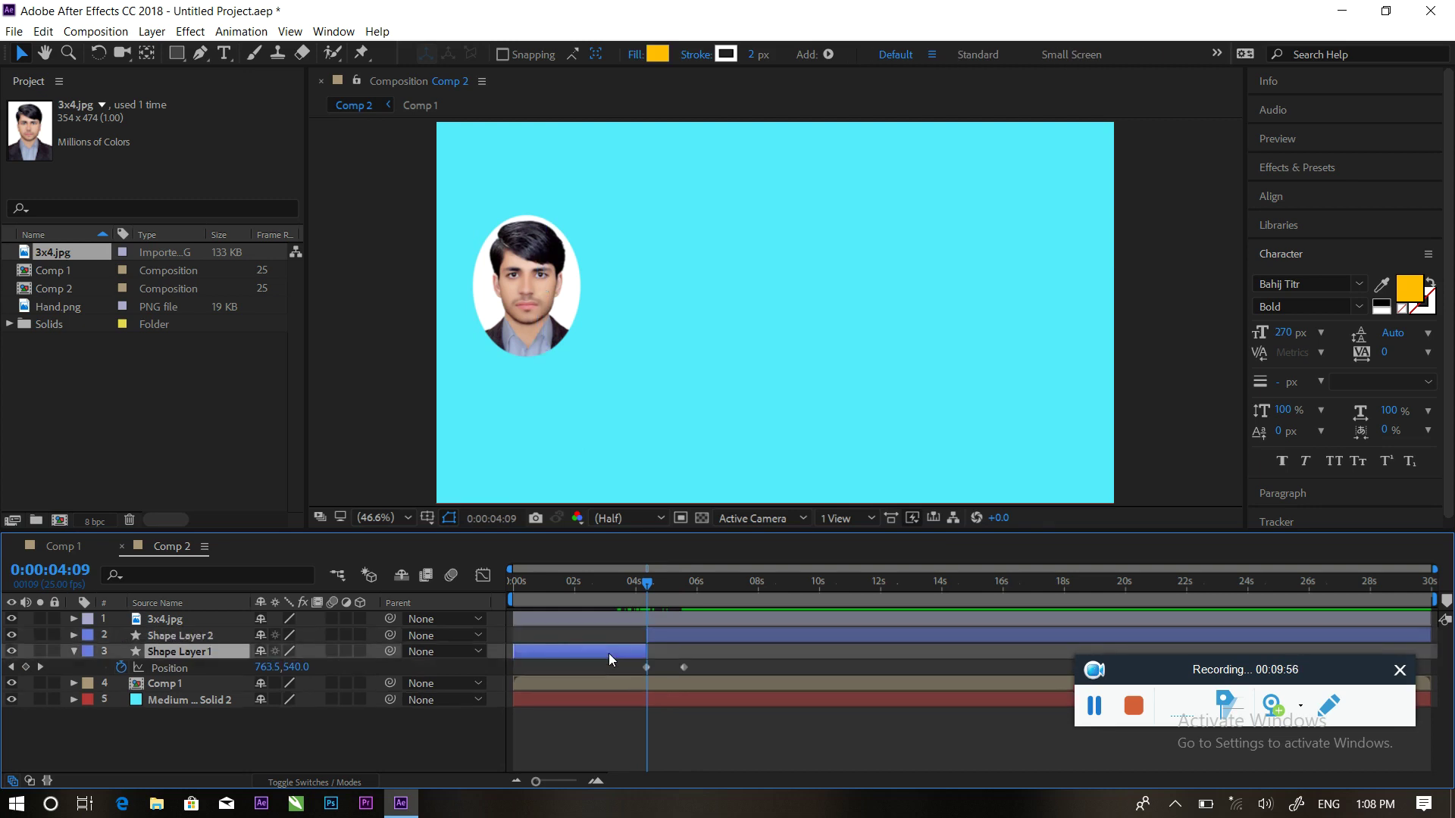
Delete the bar piece before the split and preview the bar animation from 3:20
key(Delete)
drag(648, 583, 630, 583)
key(space)
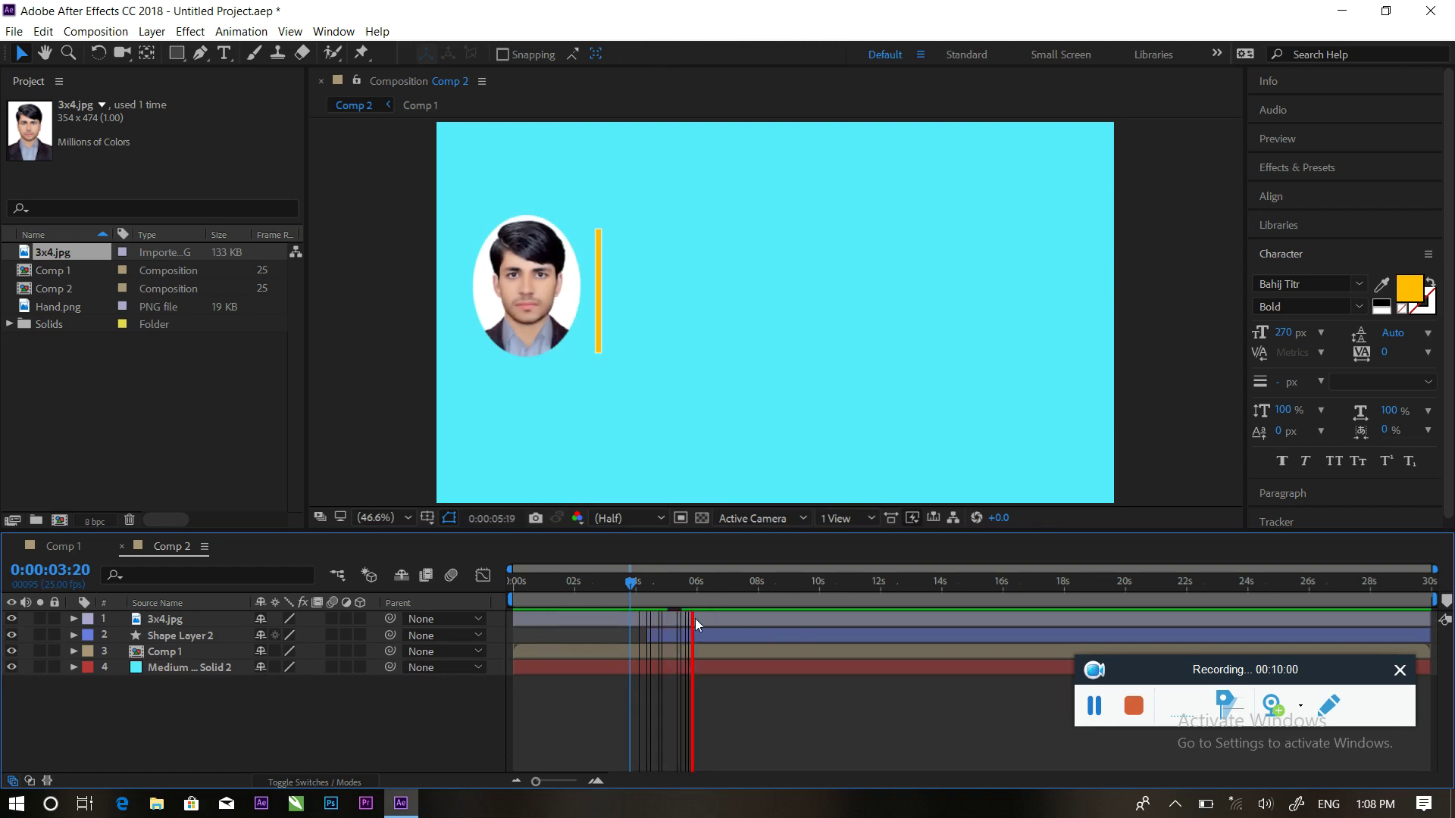
click(677, 635)
Apply Easy Ease to both bar Position keyframes and steepen the speed curve into the last
key(p)
click(703, 649)
click(682, 651)
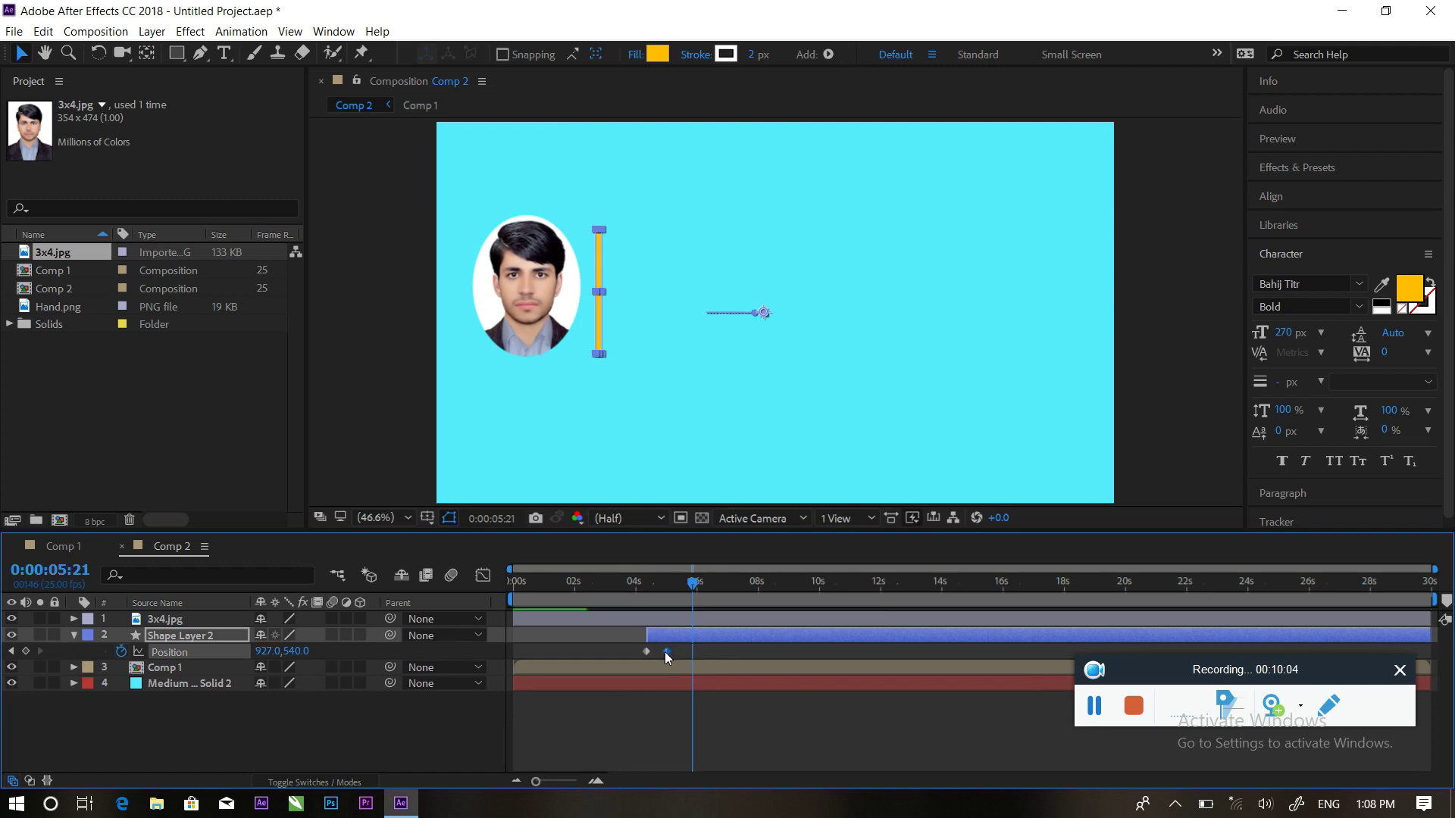
drag(676, 647, 634, 657)
right_click(649, 652)
mouse_move(733, 641)
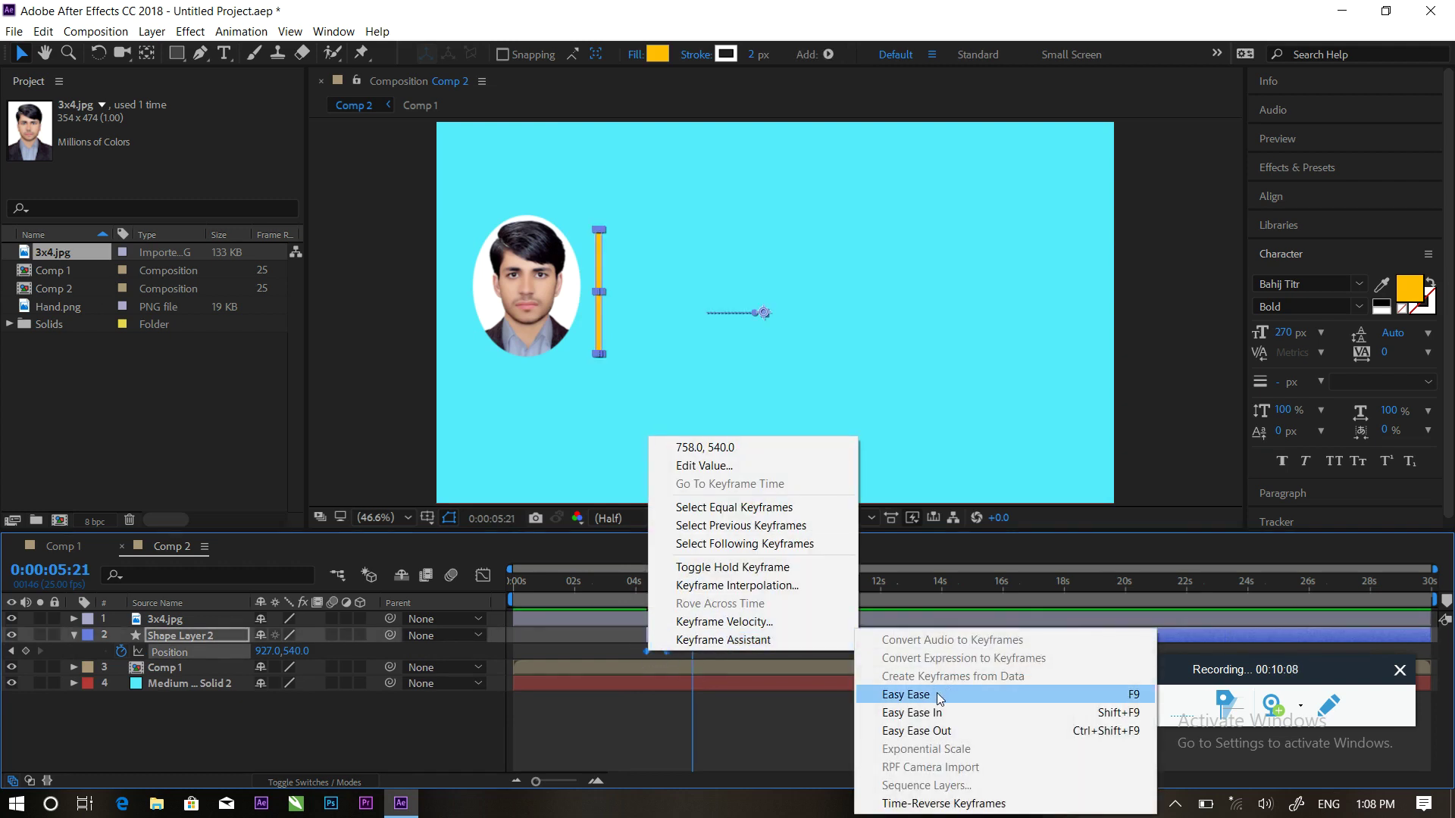
click(901, 694)
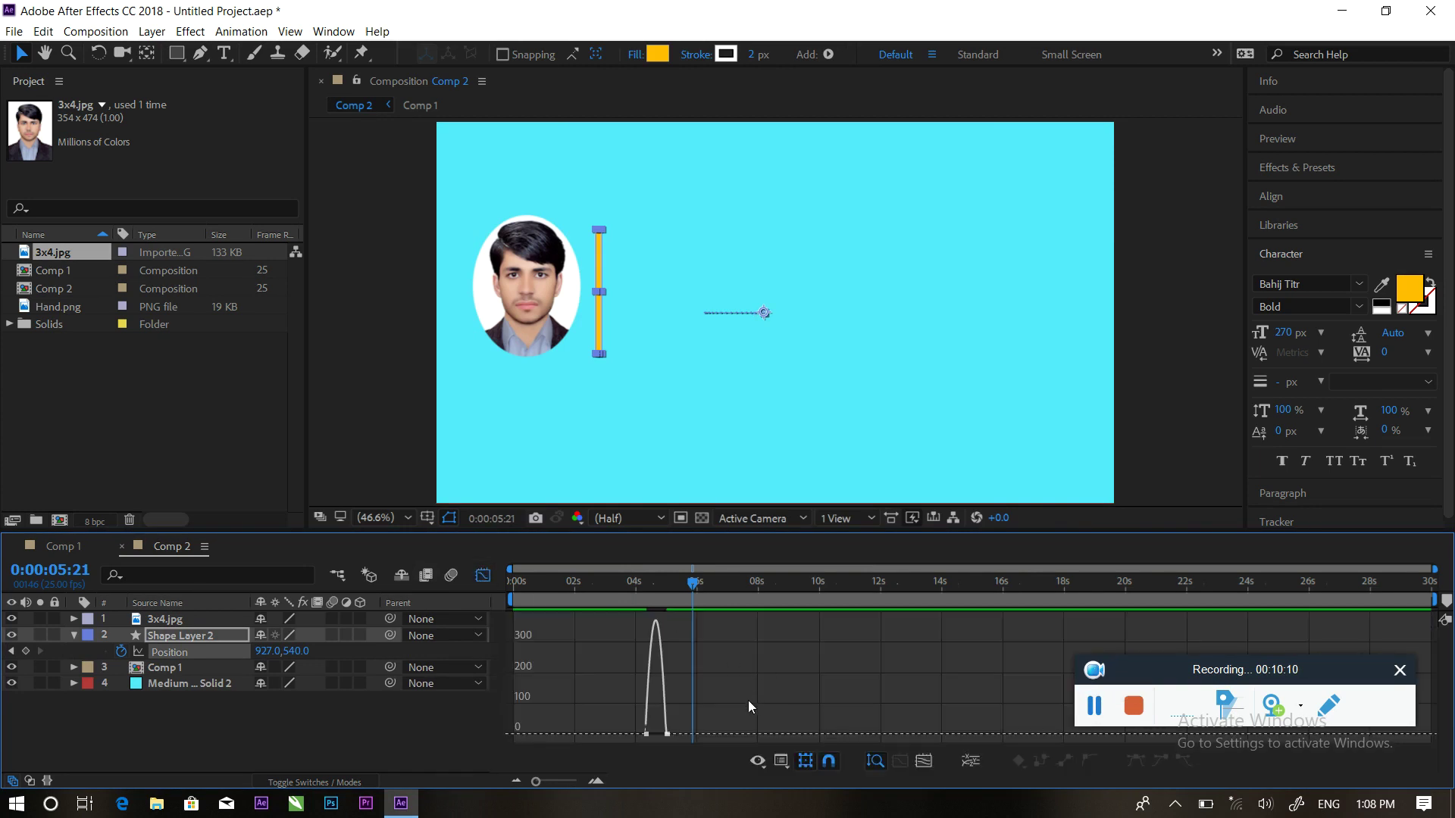
drag(653, 743, 646, 731)
click(490, 577)
Preview the eased slide-out, collapse the bar layer, and start a text layer right of the bar
drag(693, 585, 617, 584)
key(space)
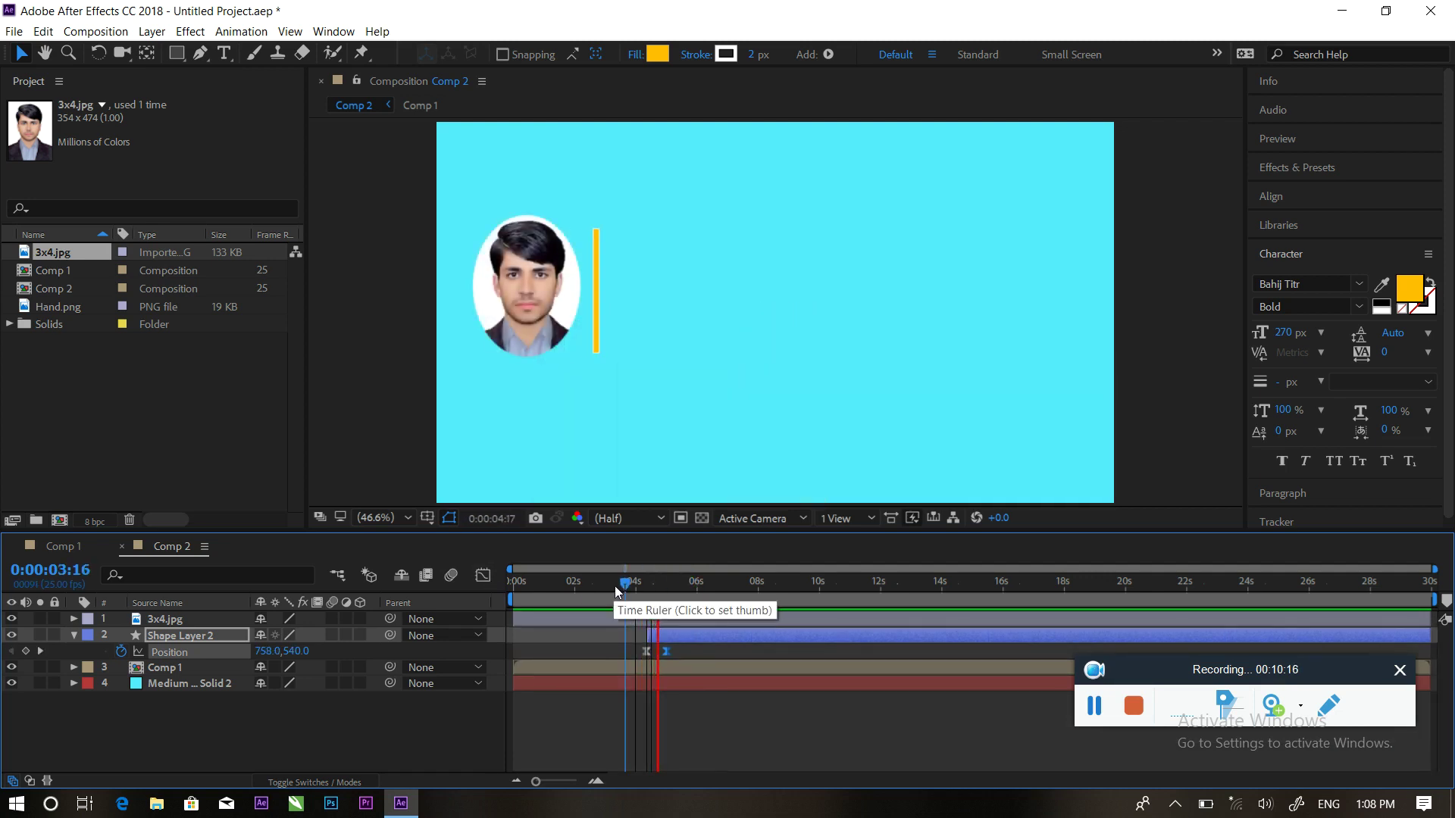
key(space)
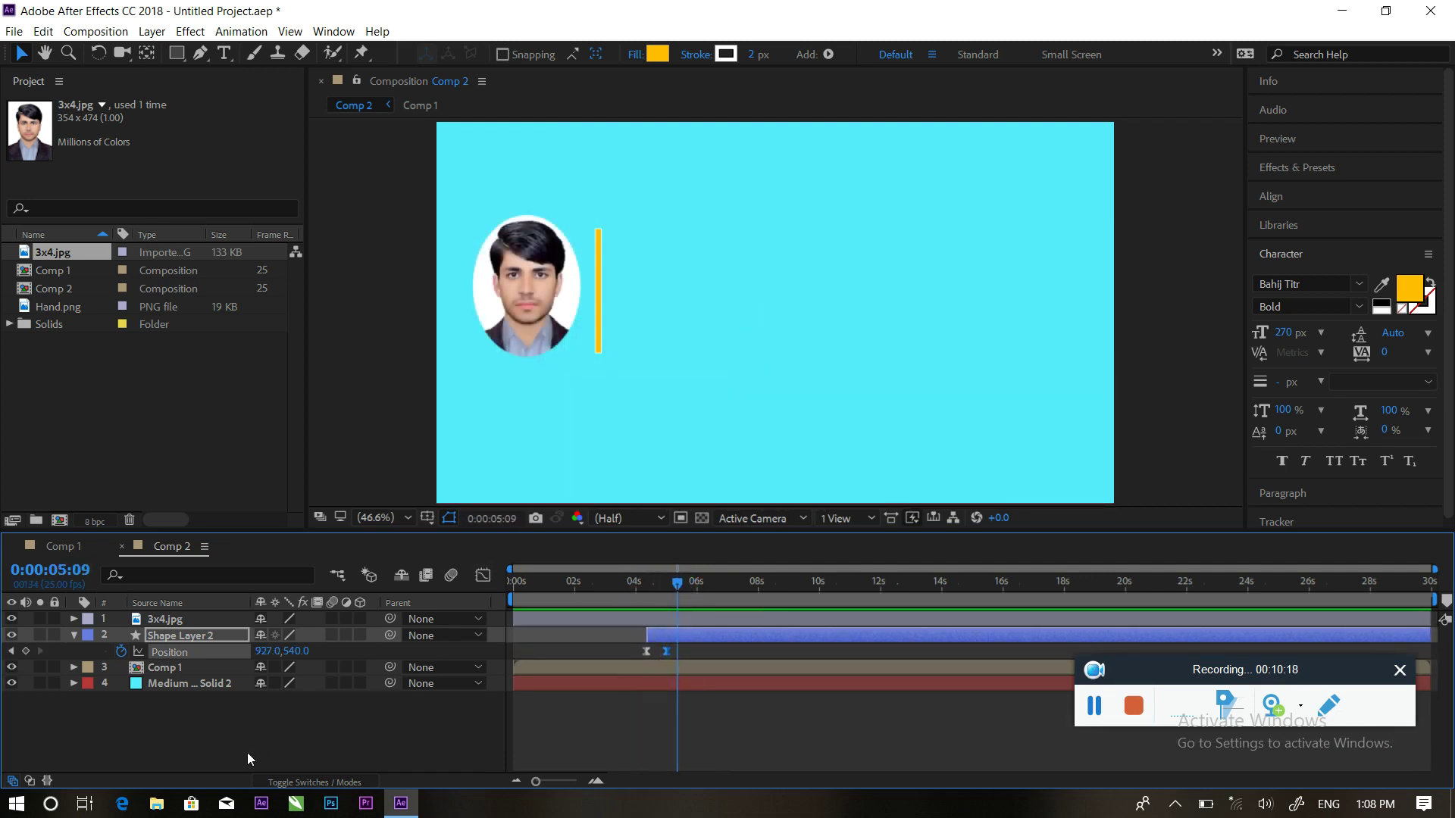
click(104, 626)
click(73, 635)
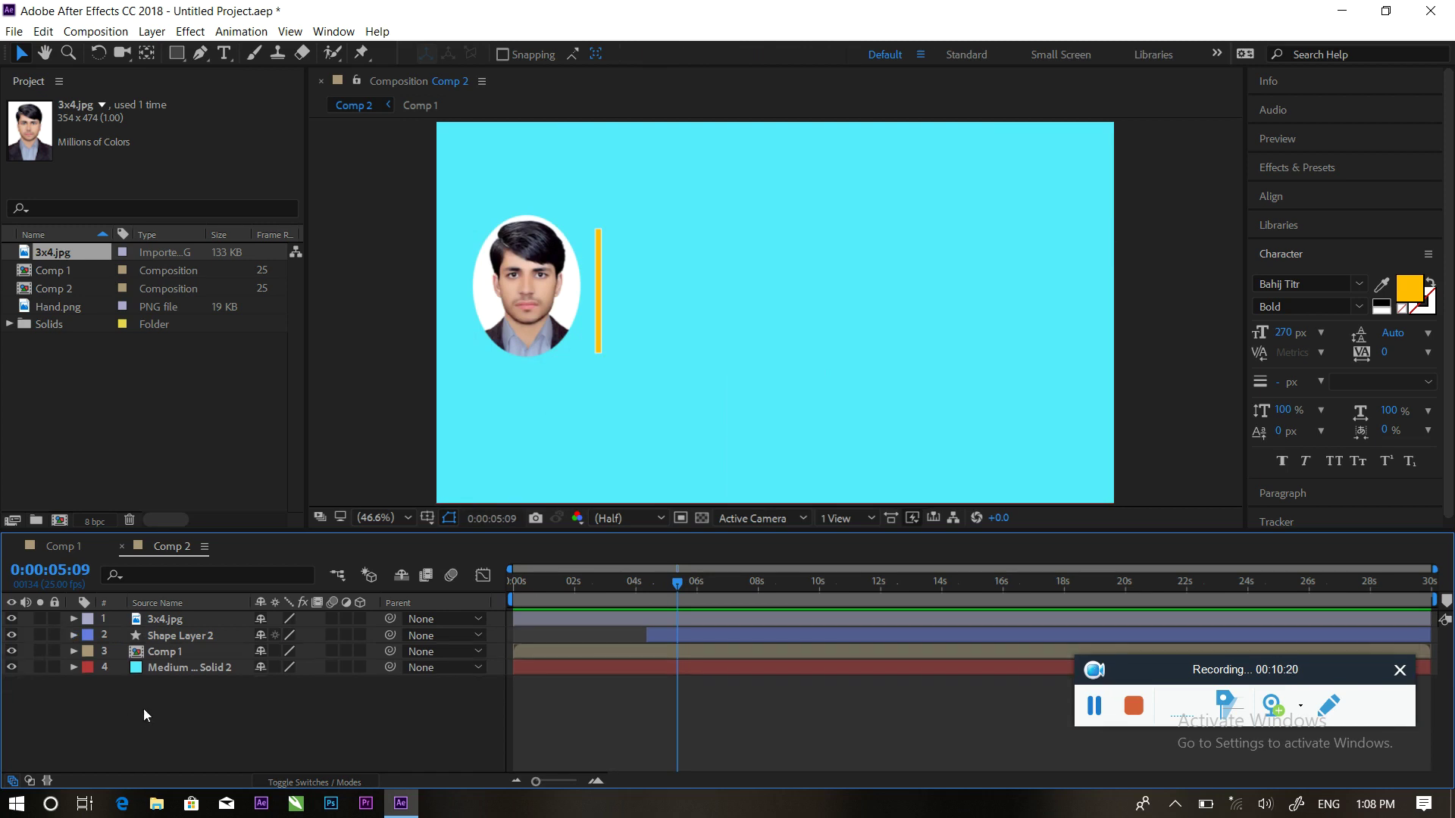
click(223, 53)
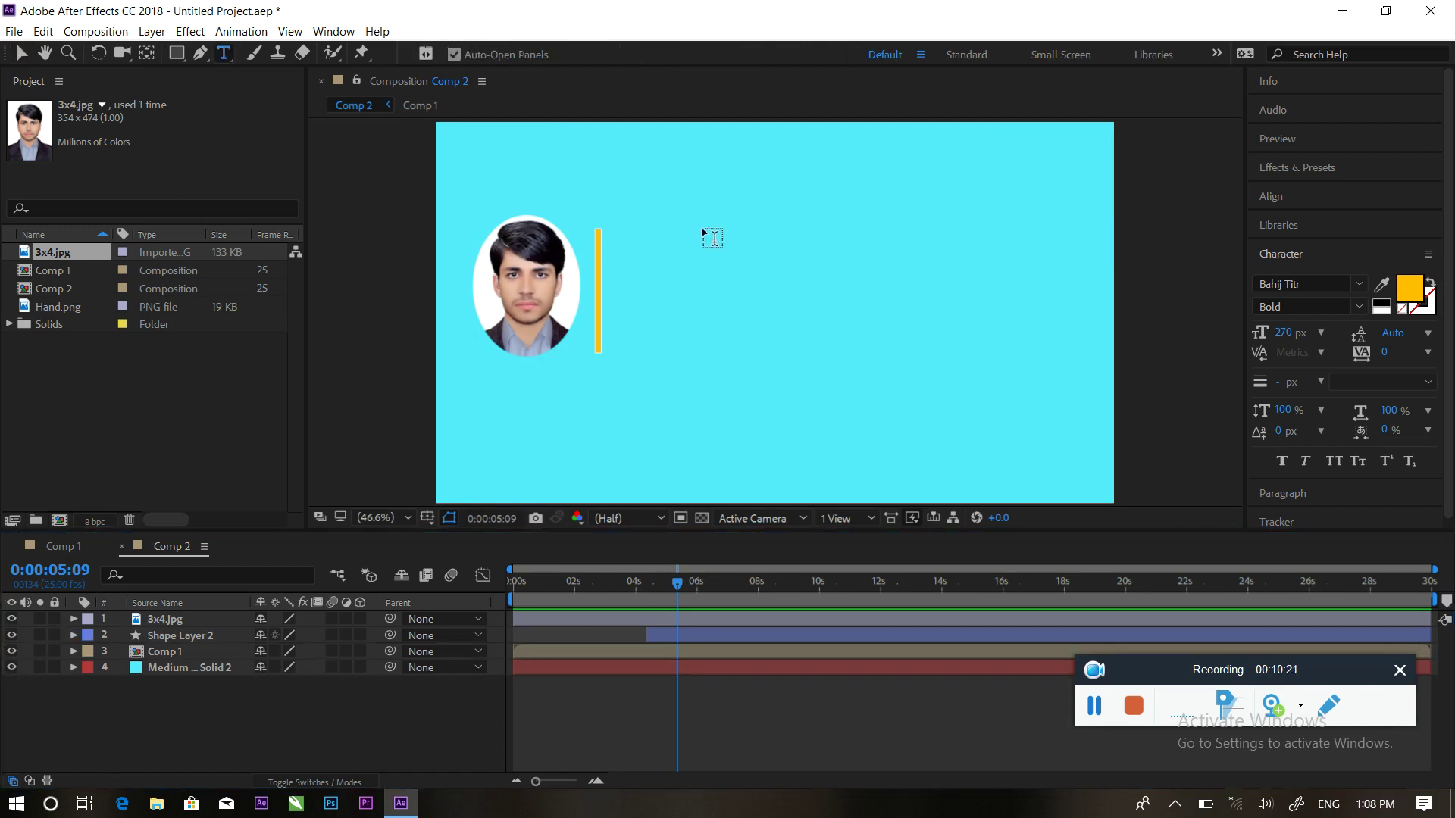
click(669, 248)
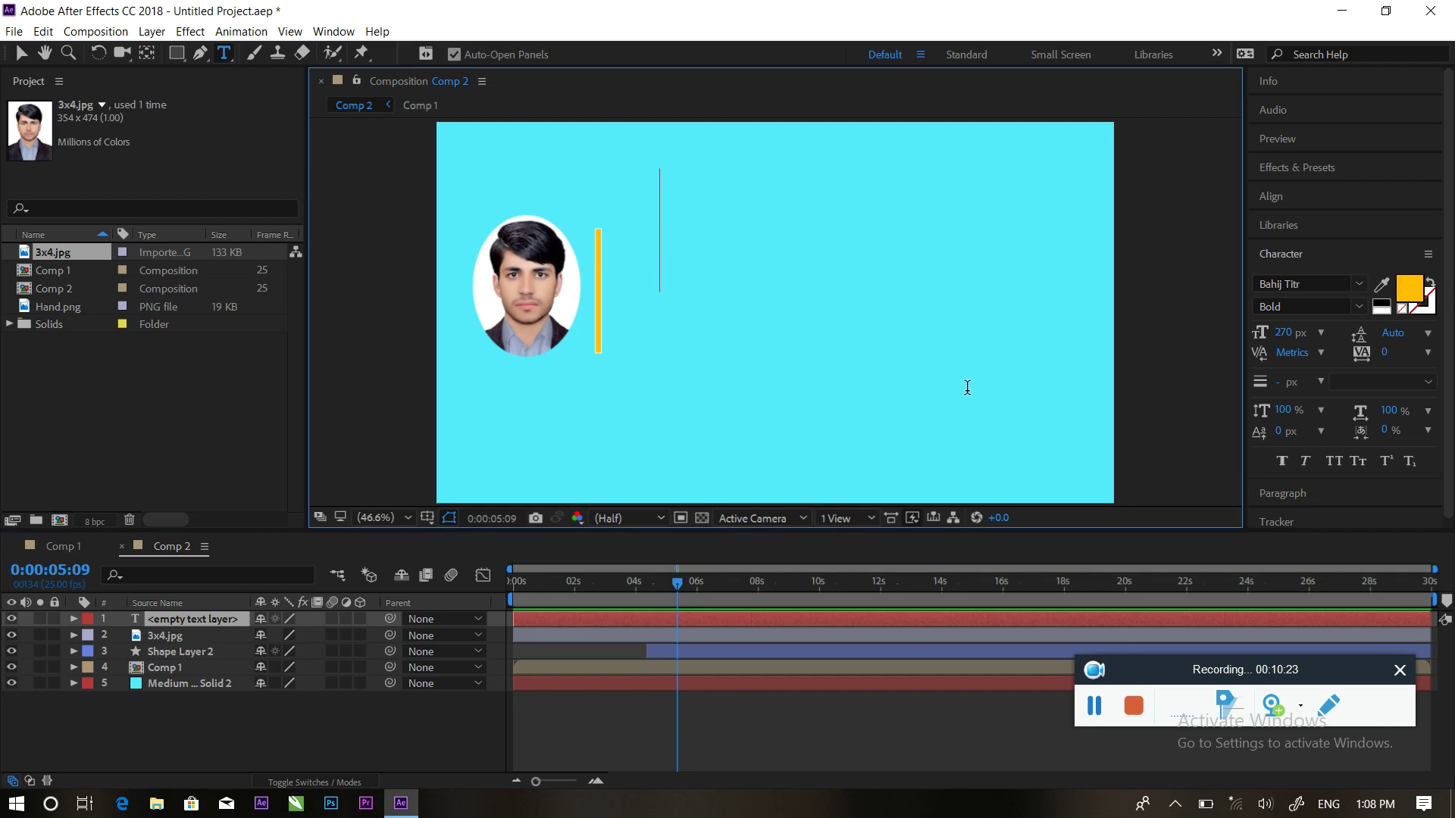
Type the three-line text 'My Name is' followed by the person's name, sized to 80 px
drag(1284, 334, 1247, 337)
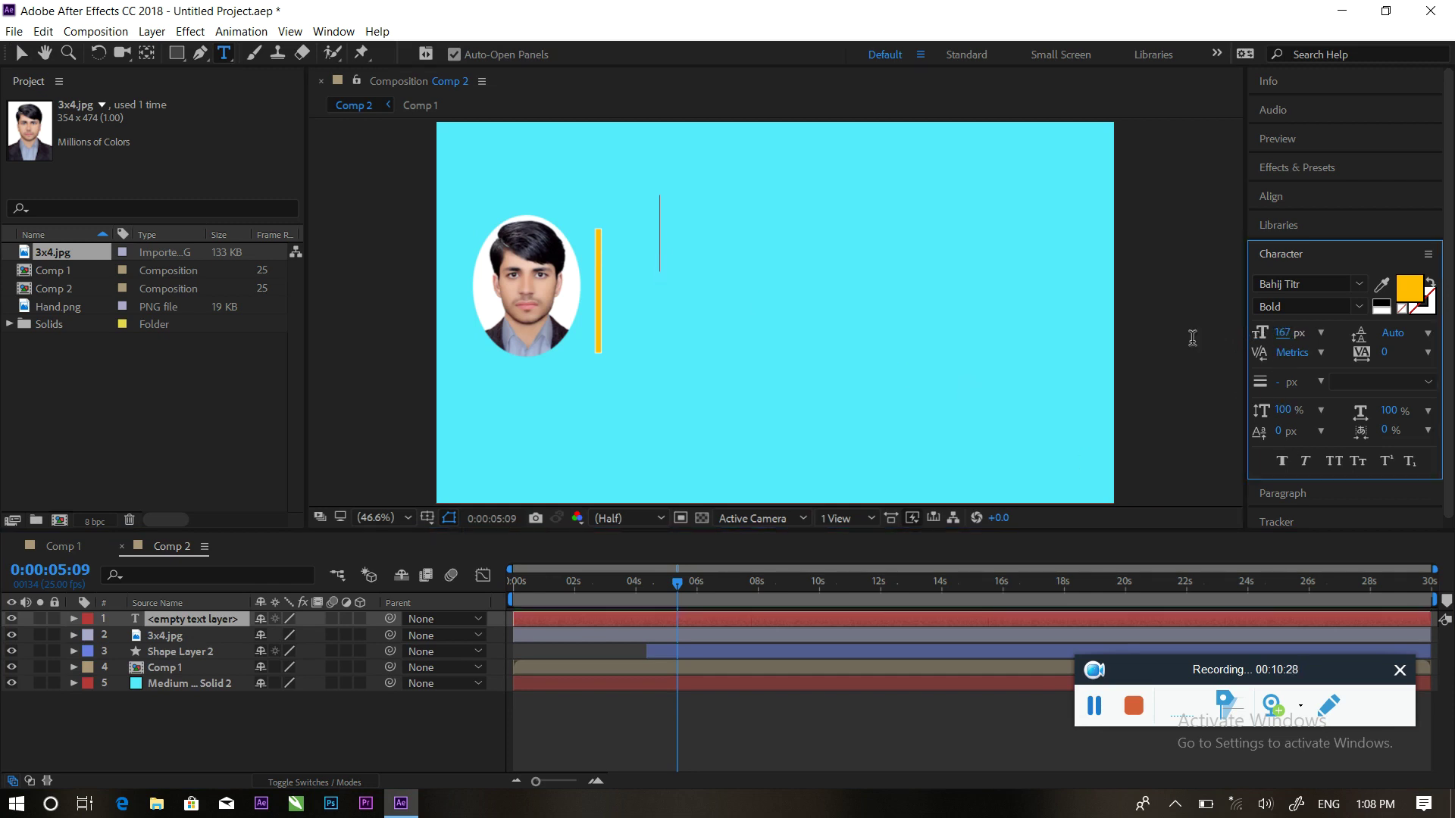
text(m)
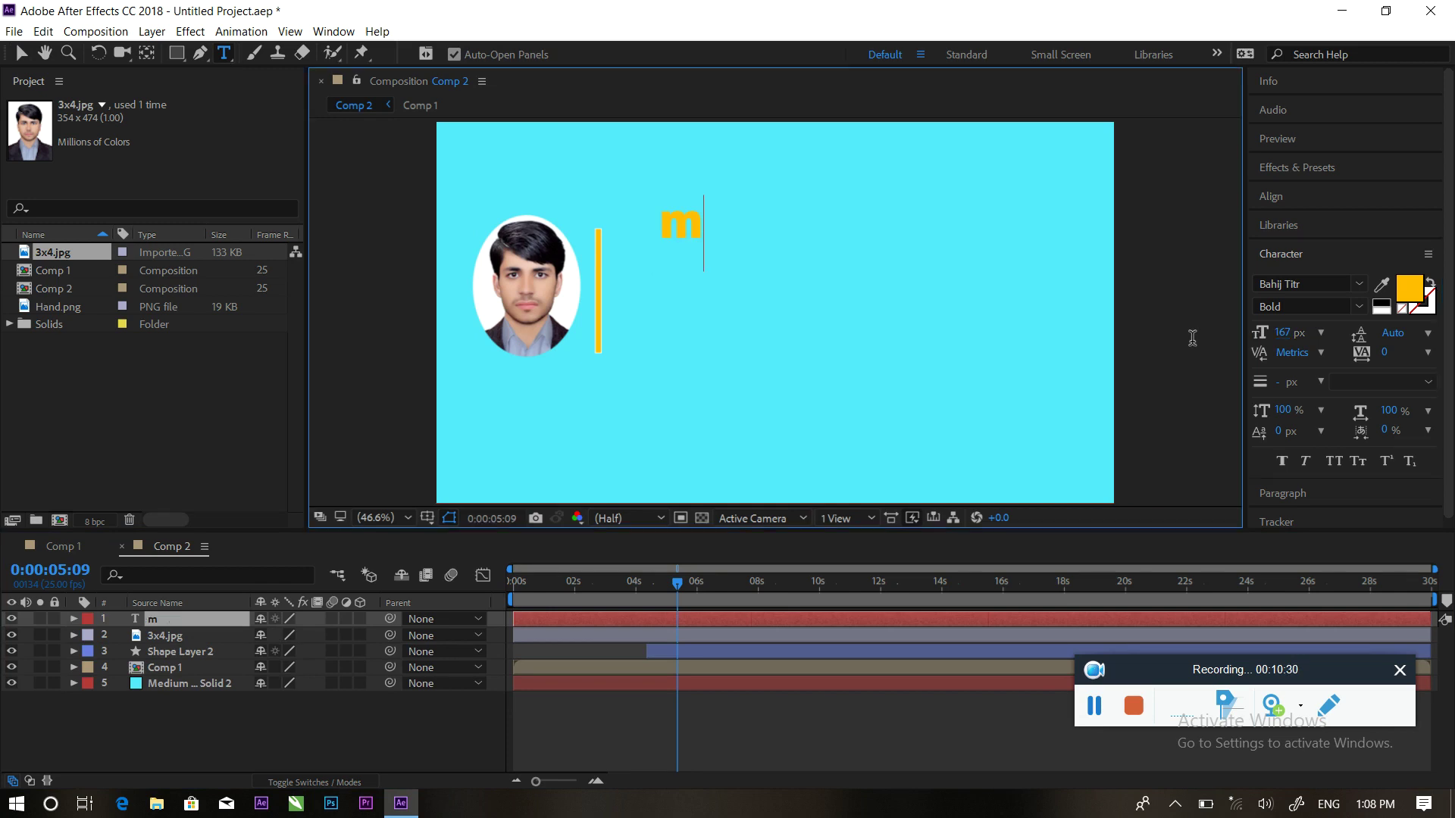
key(BackSpace)
text(My)
key(BackSpace)
text(Name)
text( is)
key(ctrl+a)
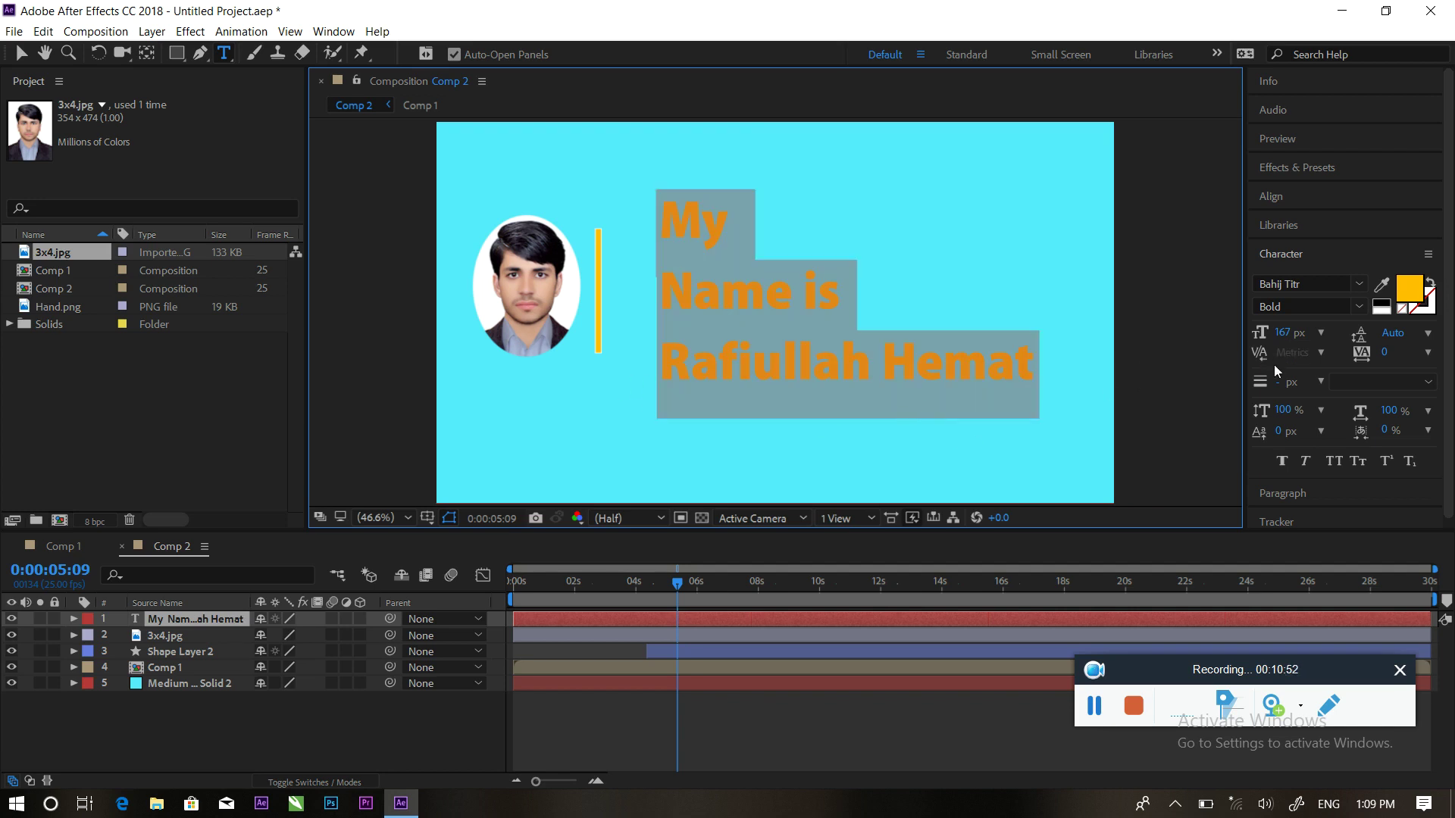
drag(1280, 336, 1191, 333)
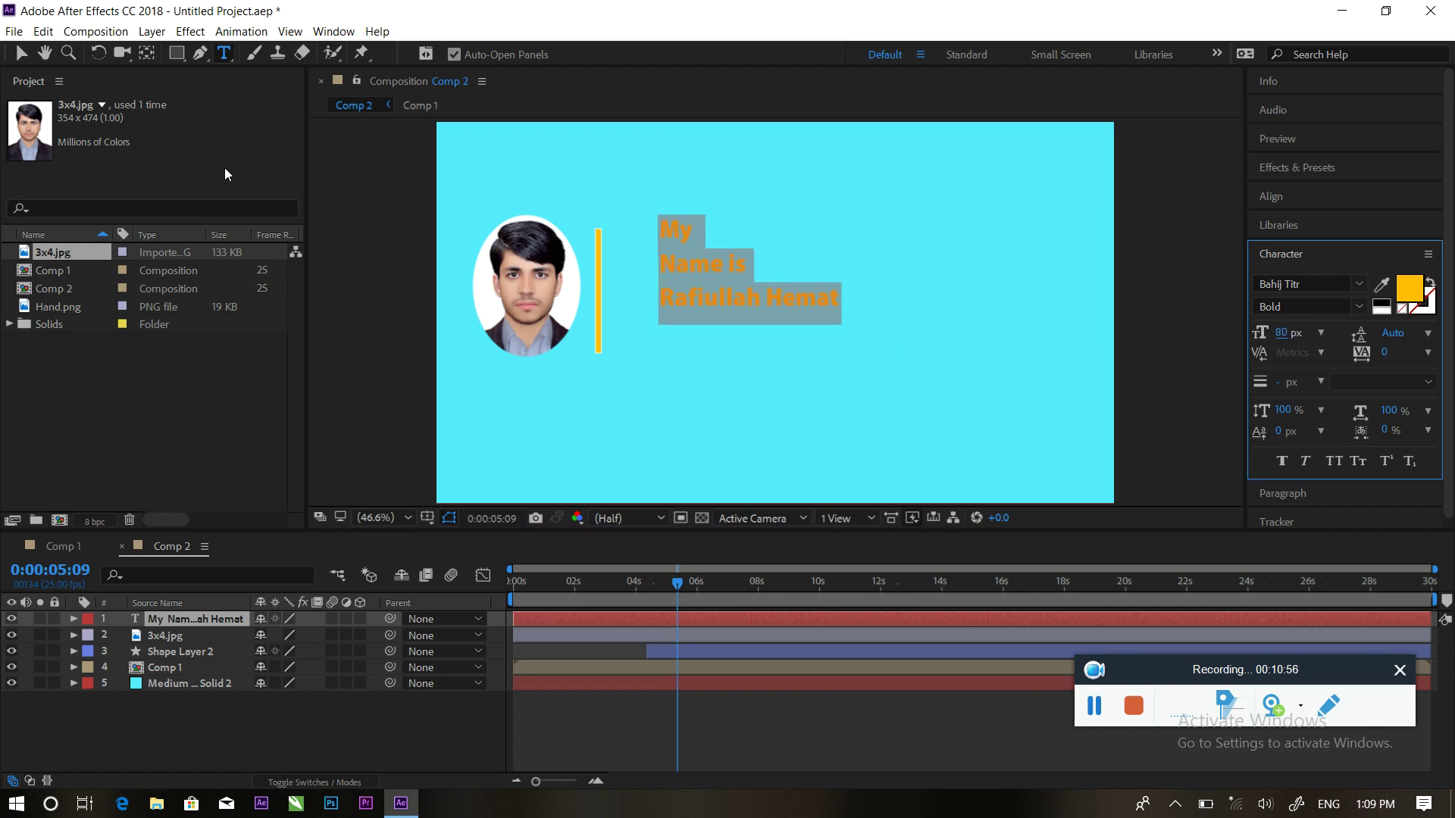
Move the name text left beside the yellow bar and reselect its layer
click(21, 53)
drag(707, 268, 654, 288)
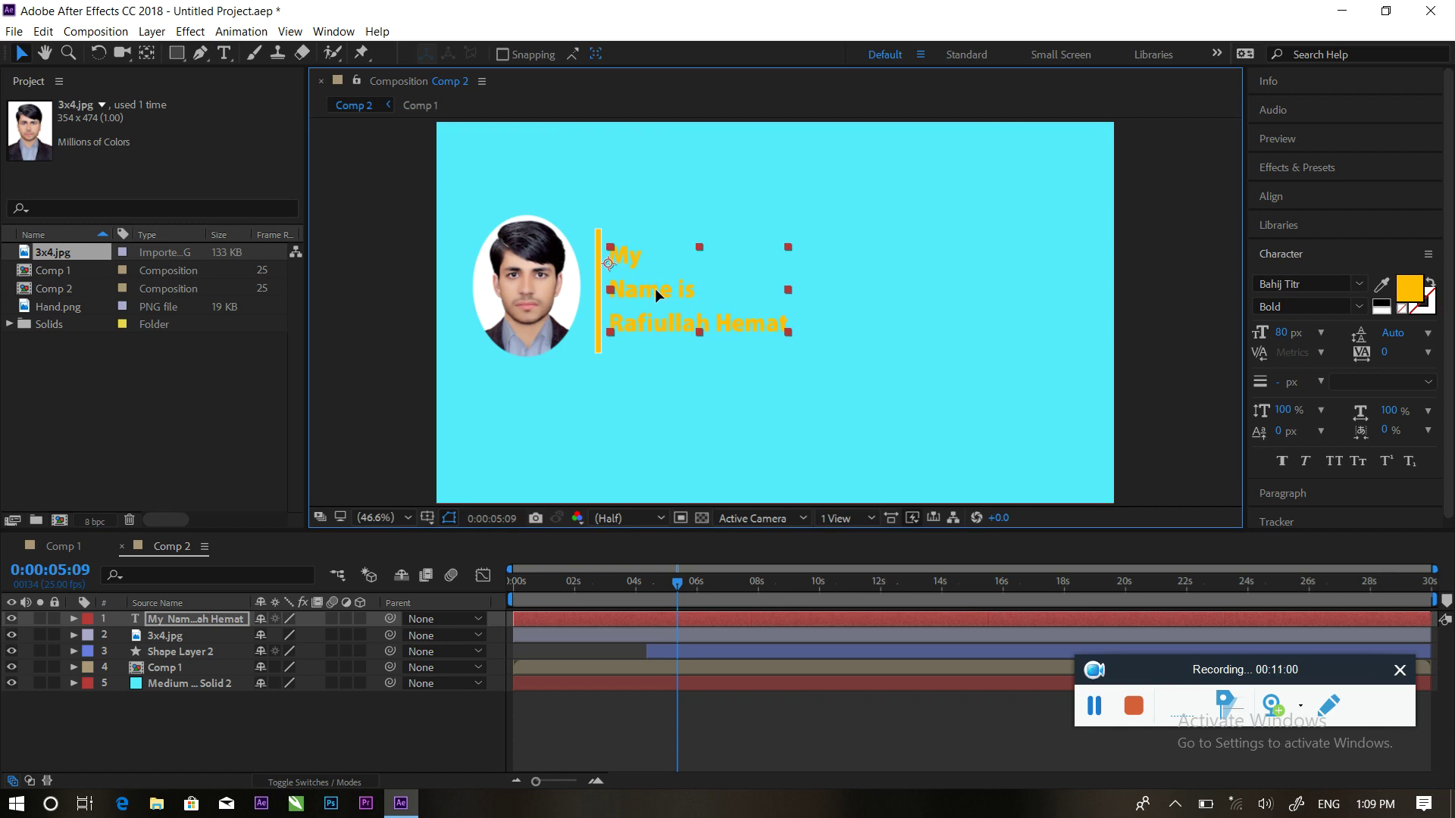
click(911, 285)
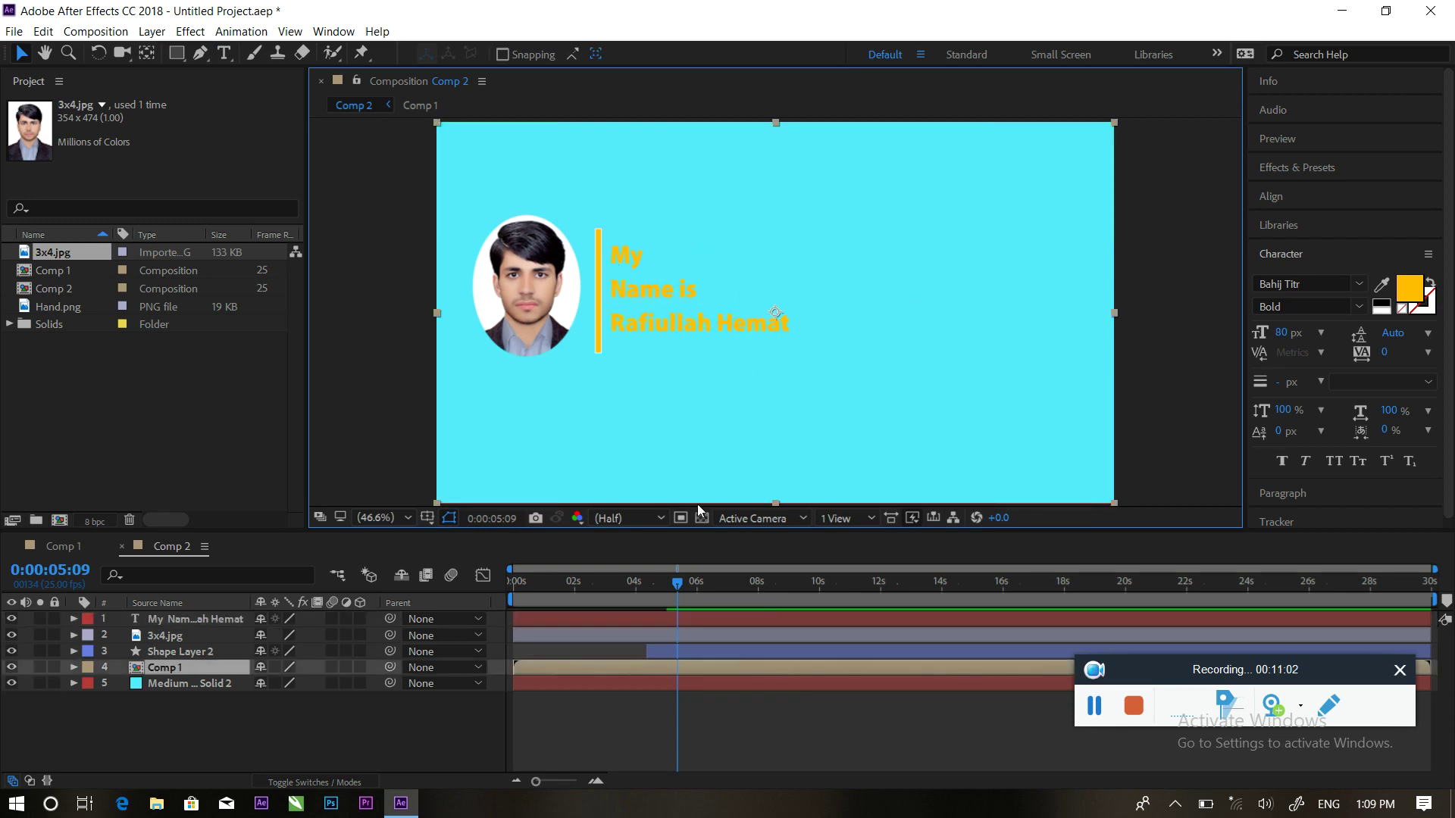
mouse_move(669, 596)
mouse_down()
mouse_move(675, 584)
mouse_move(638, 584)
mouse_move(670, 582)
mouse_up()
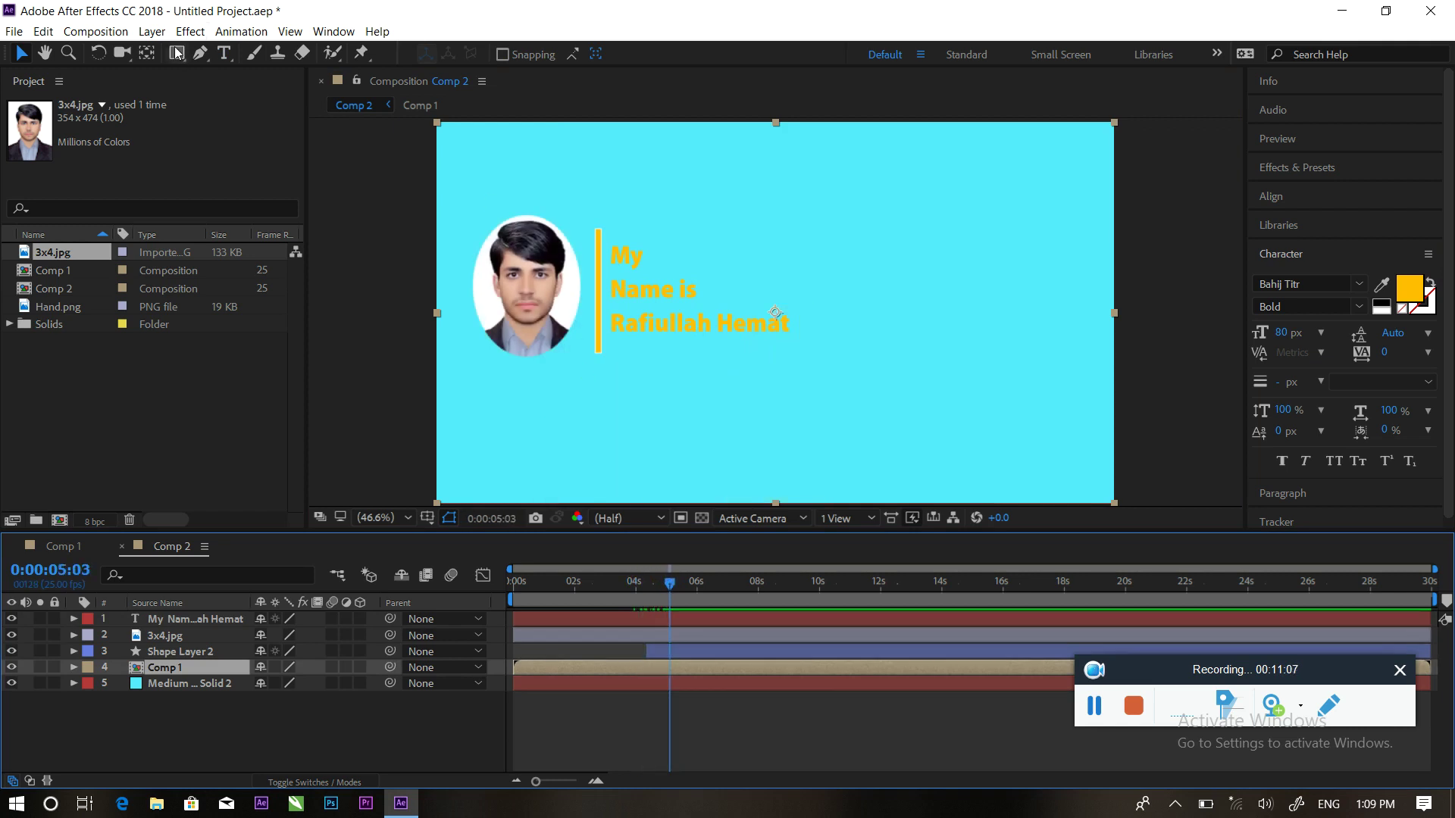
click(193, 621)
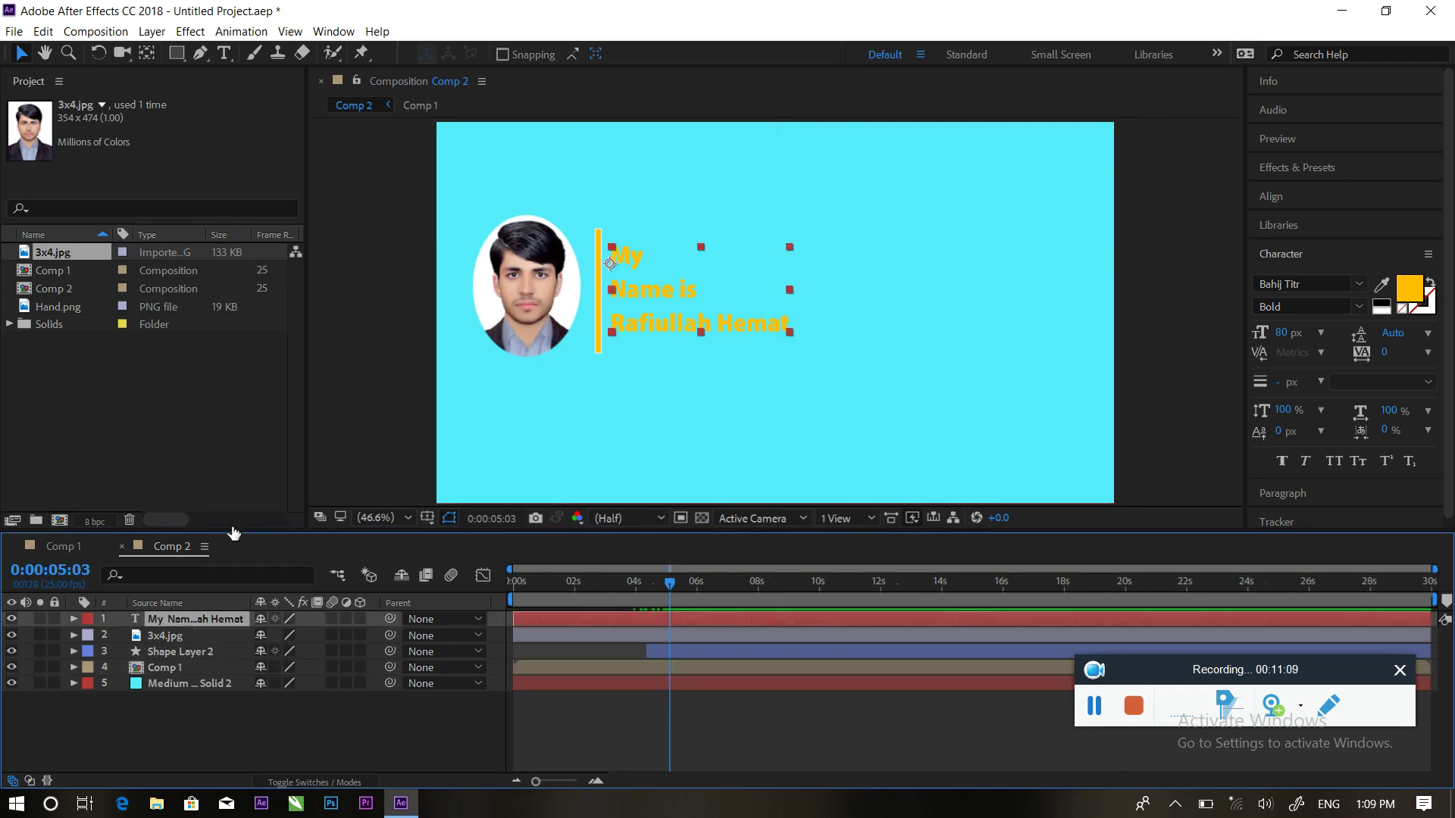
Draw a rectangular mask over the name text and set a Mask Path keyframe
key(q)
drag(605, 218, 649, 344)
drag(807, 365, 808, 364)
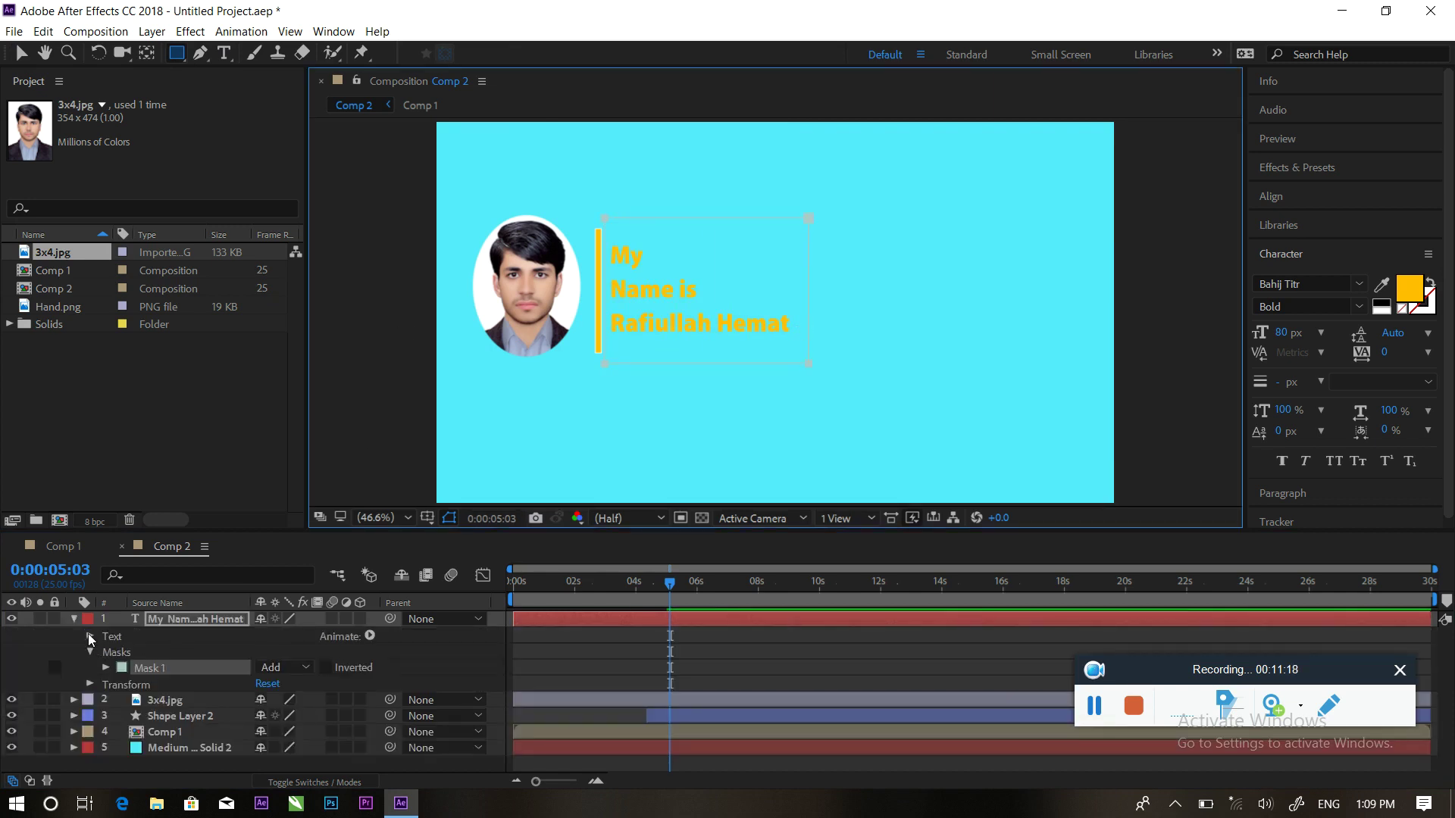
click(106, 668)
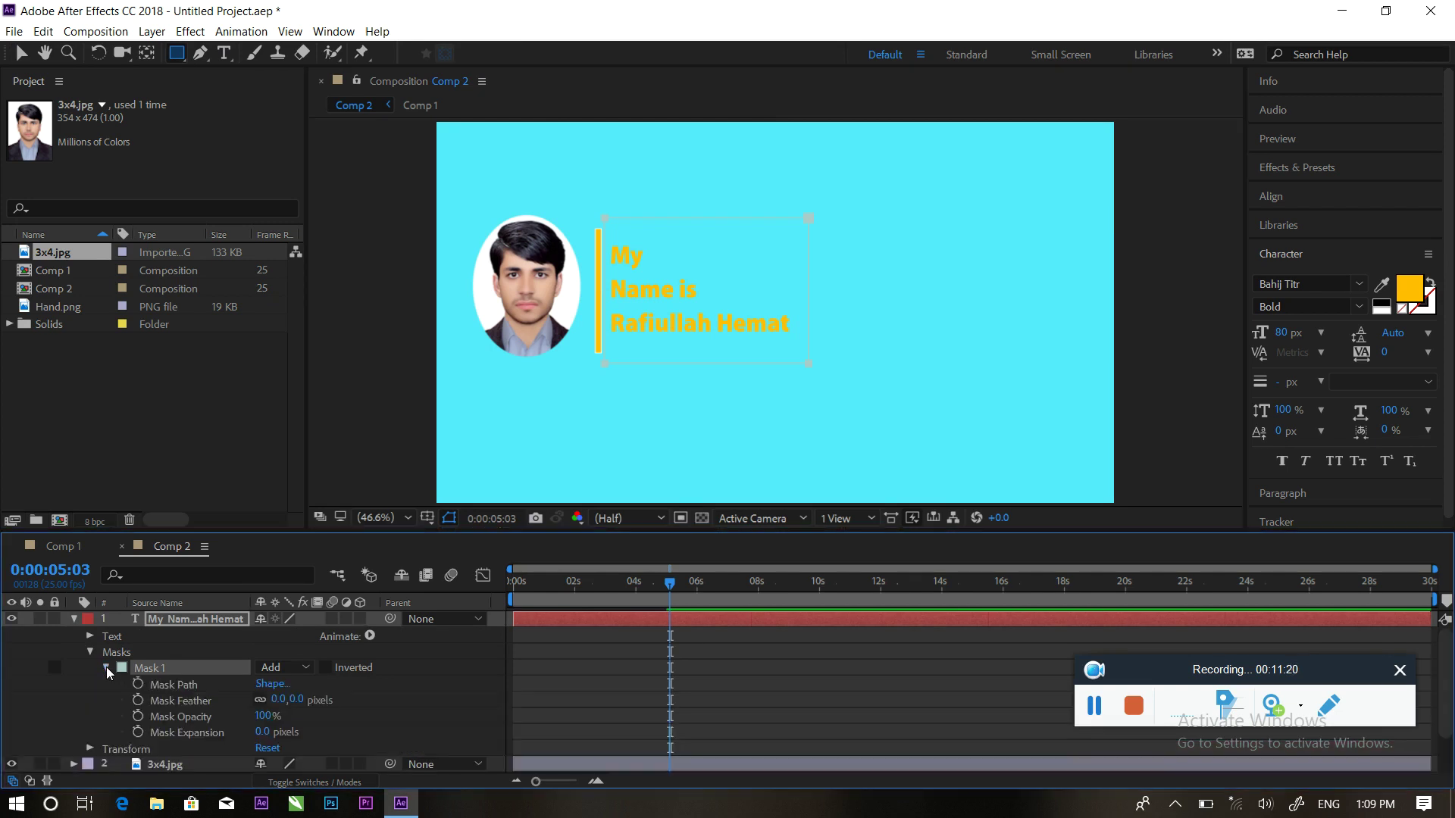
click(139, 684)
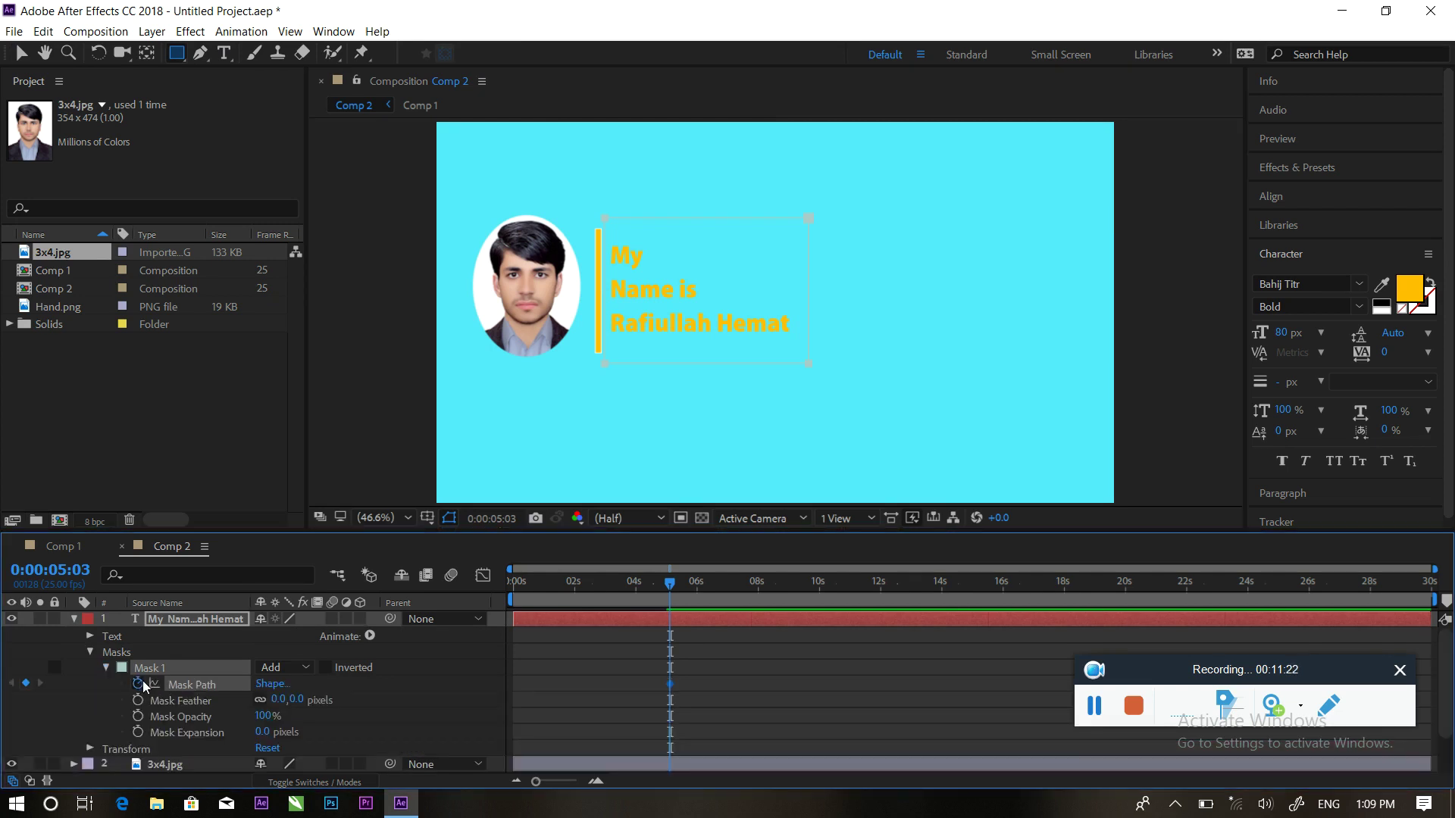
Move the mask keyframe to 4:20 and pull the mask edge left so the text starts hidden
drag(671, 585, 661, 583)
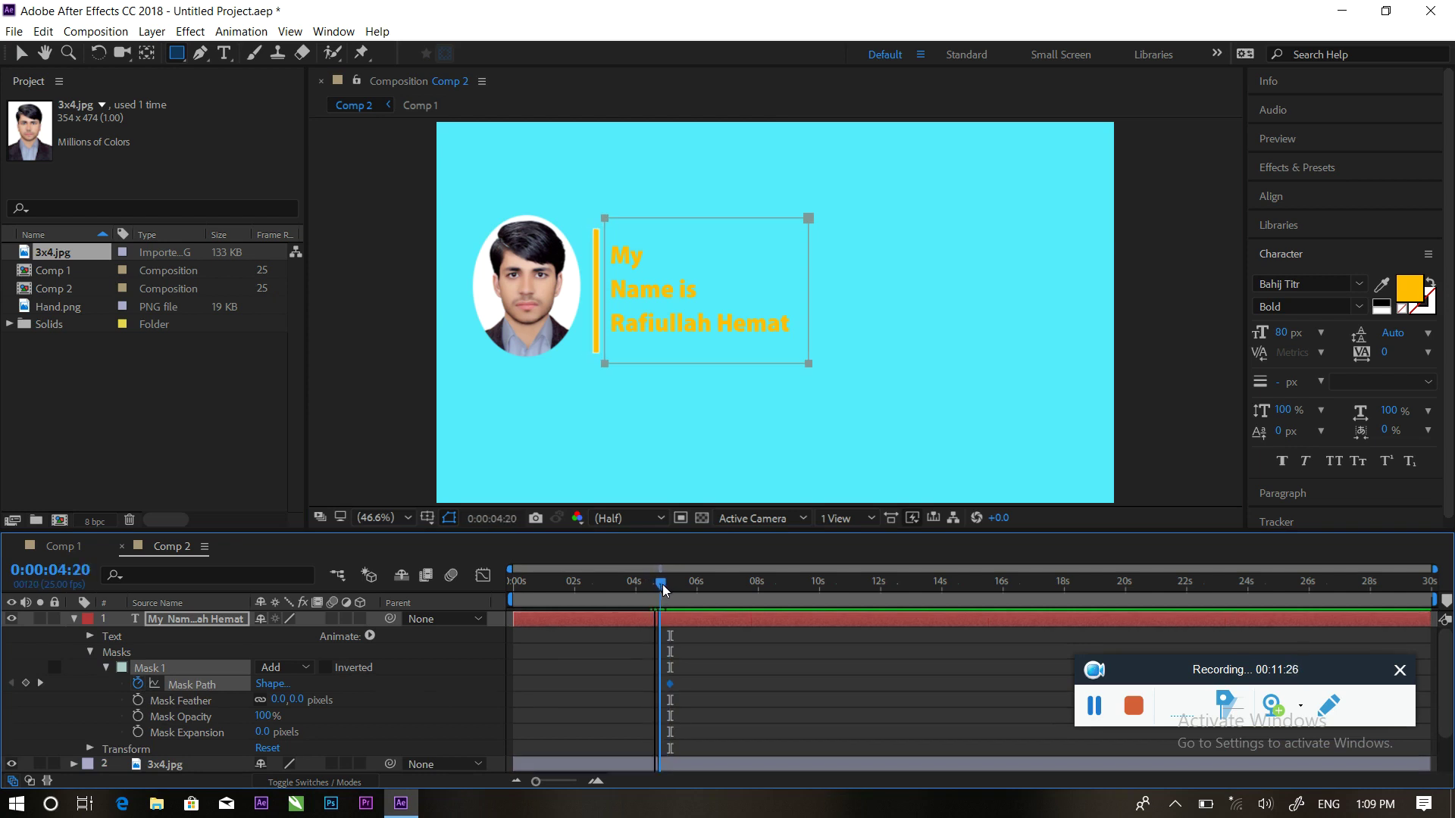
drag(671, 683, 661, 685)
click(20, 53)
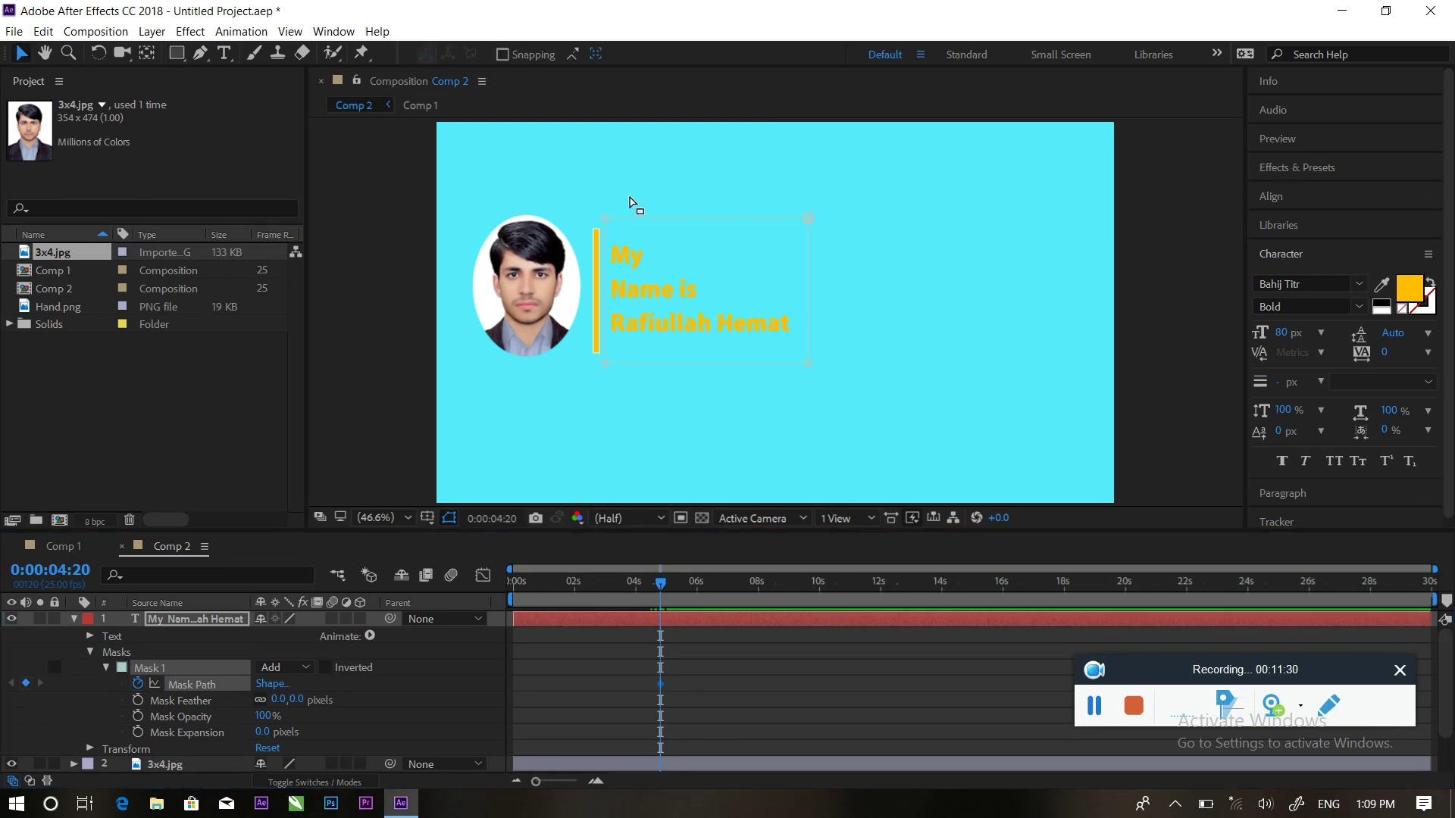
drag(846, 194, 795, 365)
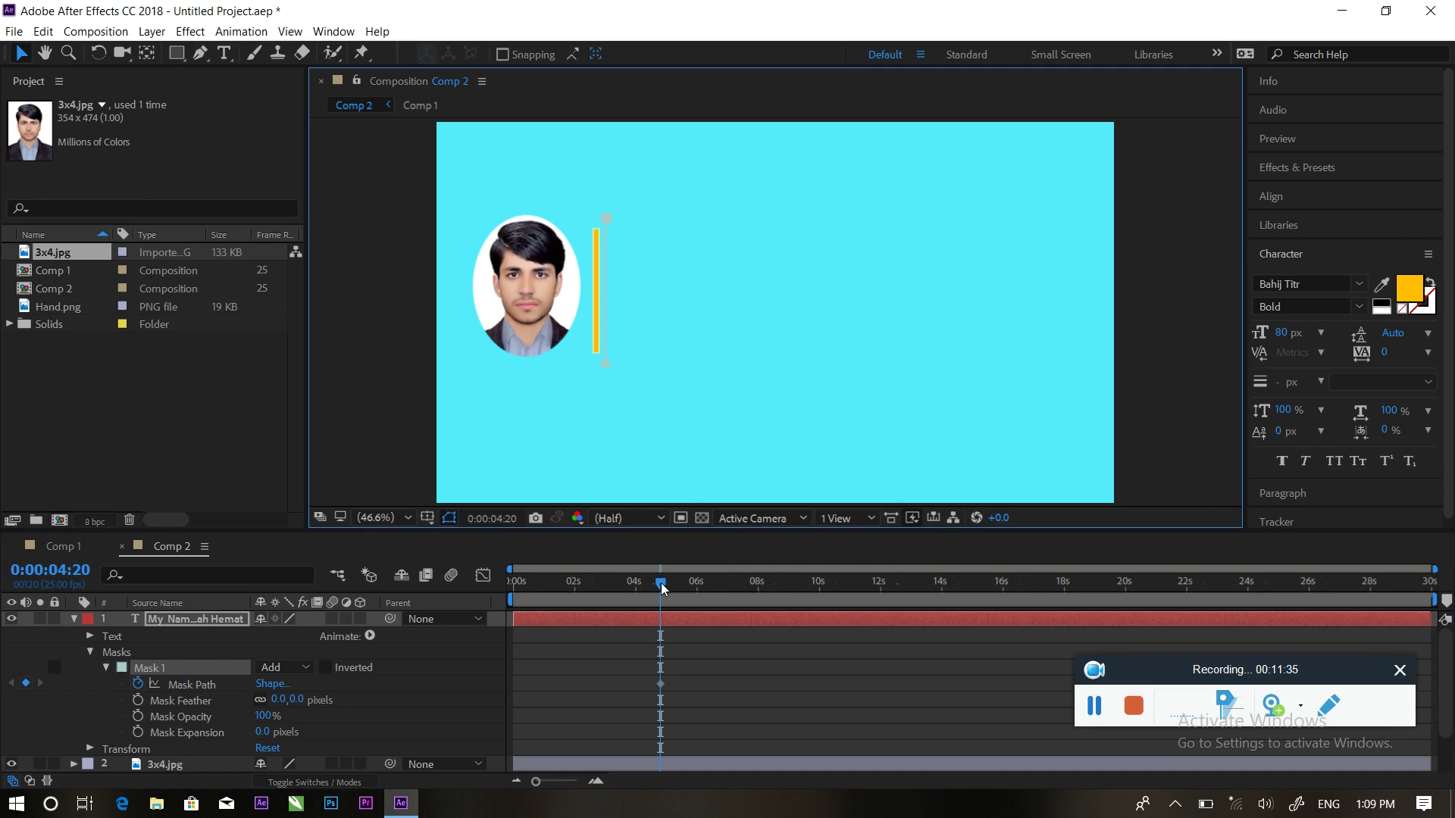
drag(661, 584, 656, 584)
click(663, 685)
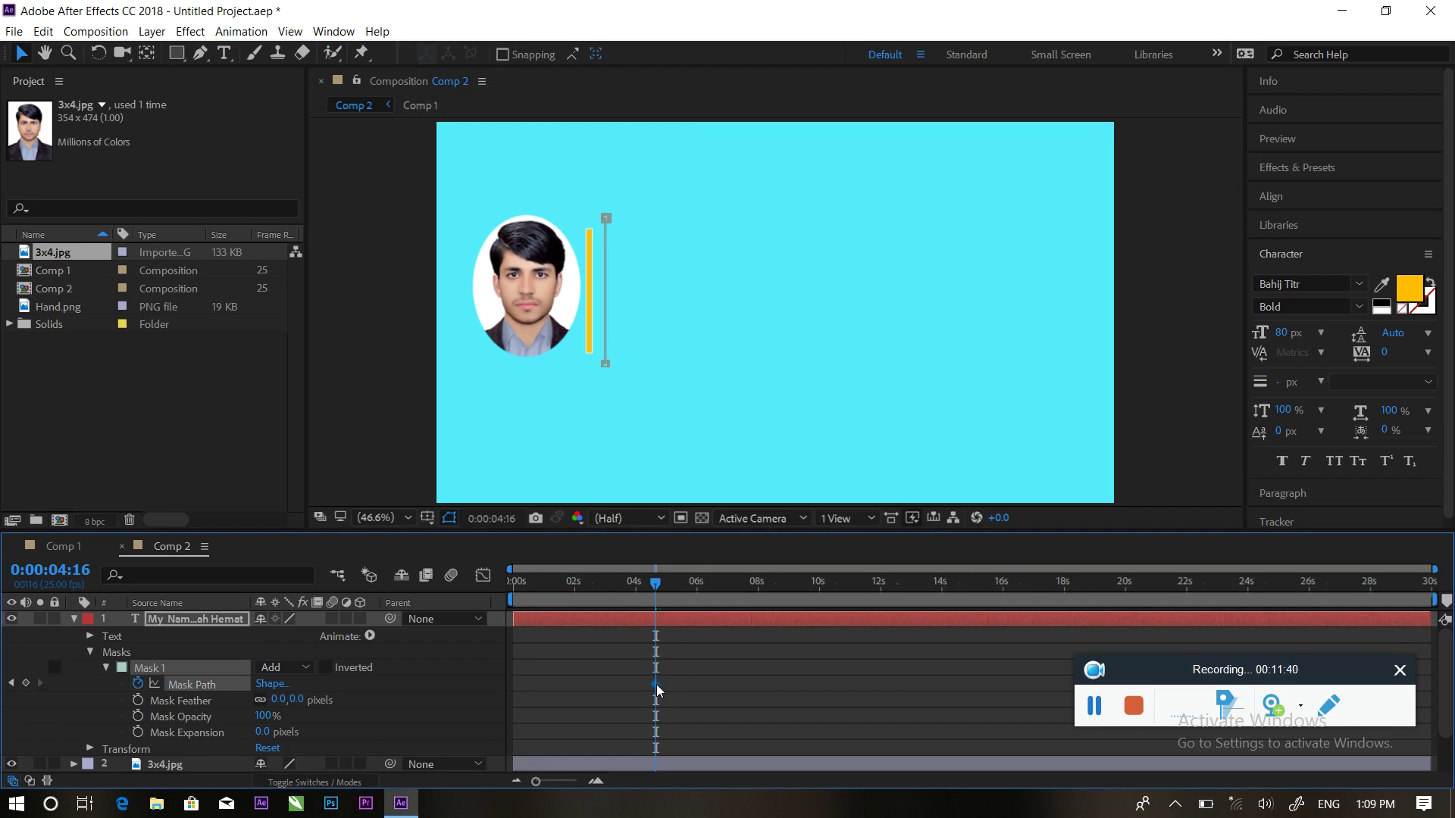
drag(657, 592, 682, 591)
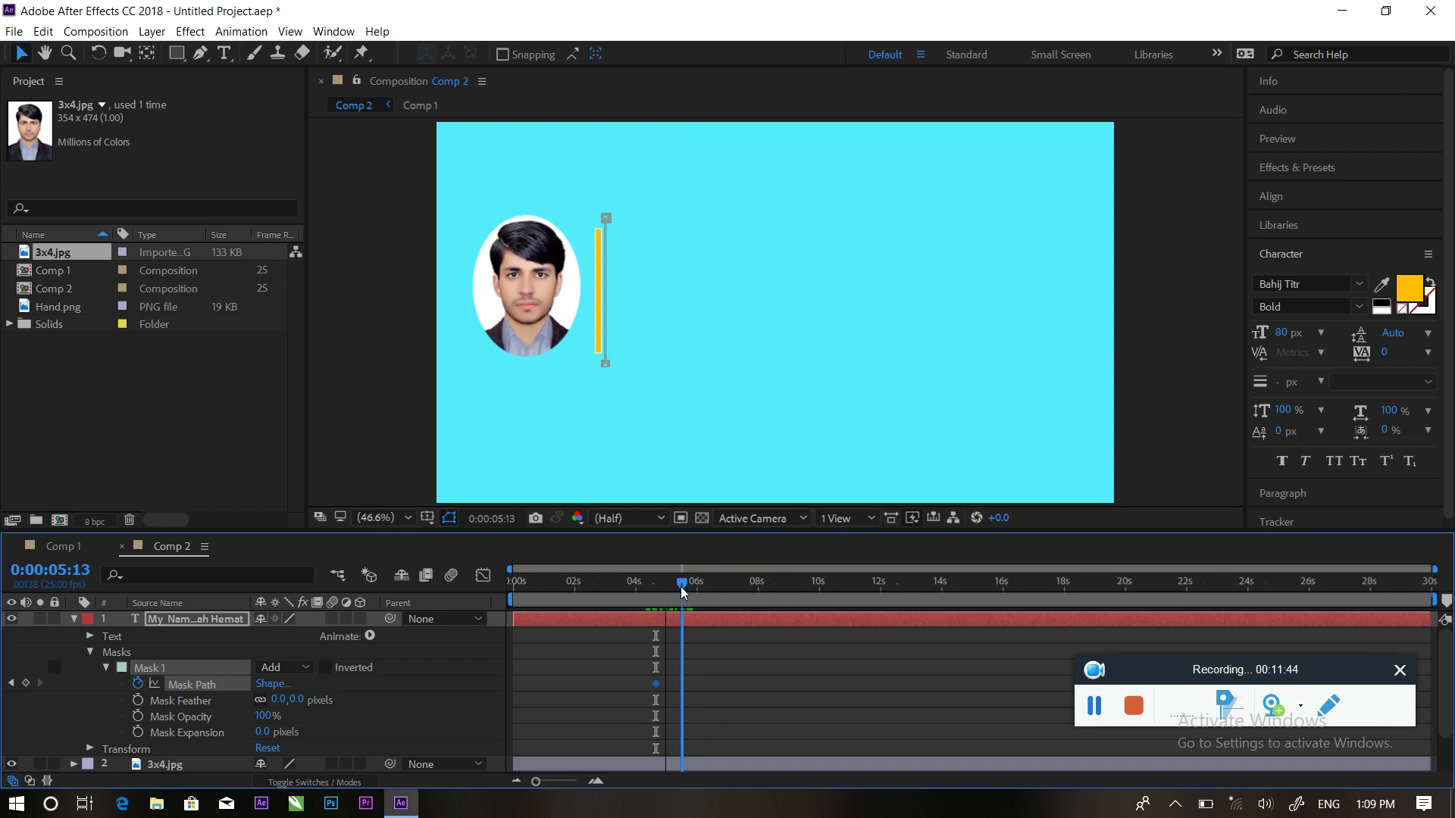
drag(607, 362, 636, 364)
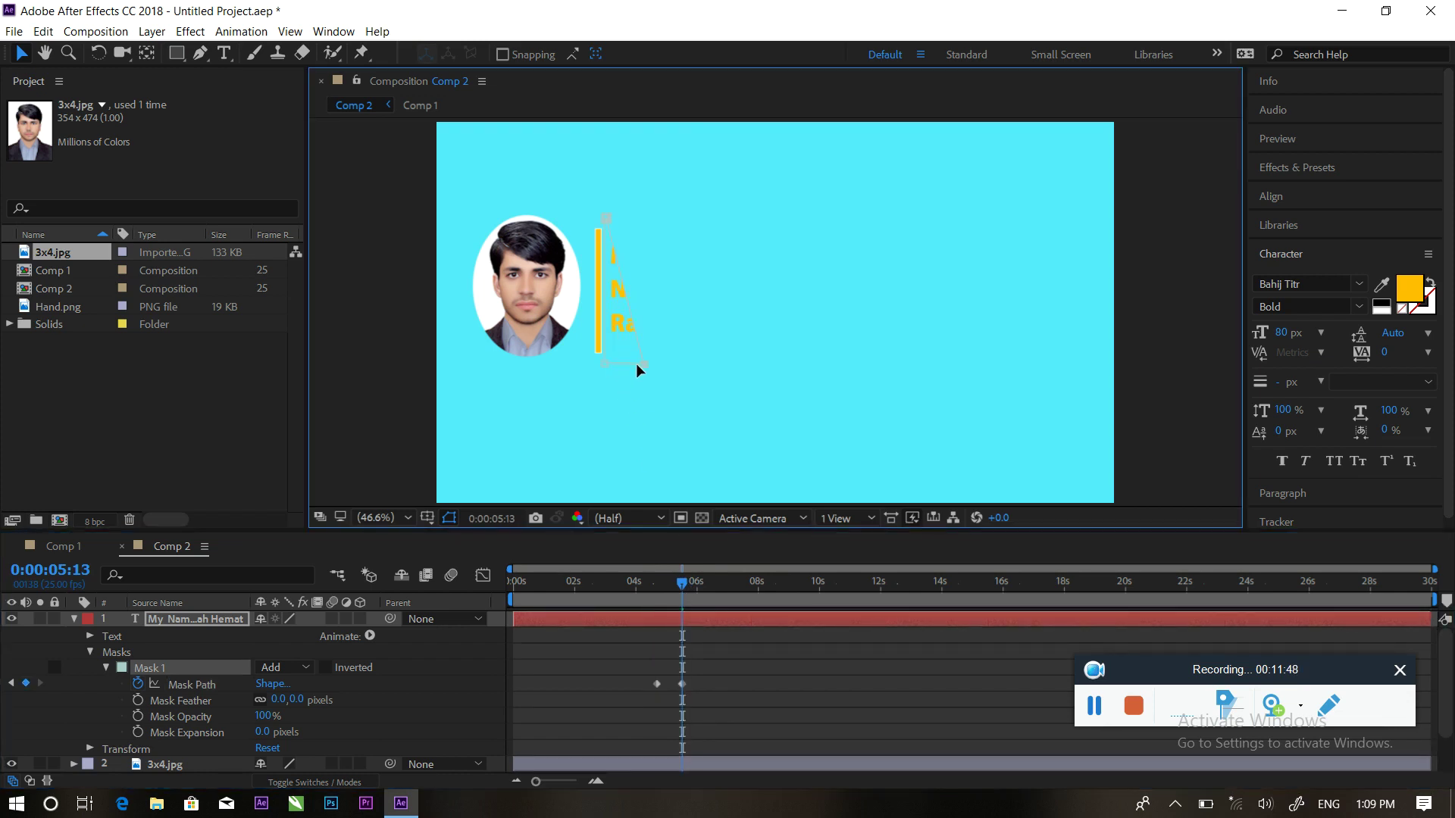
drag(663, 181, 659, 364)
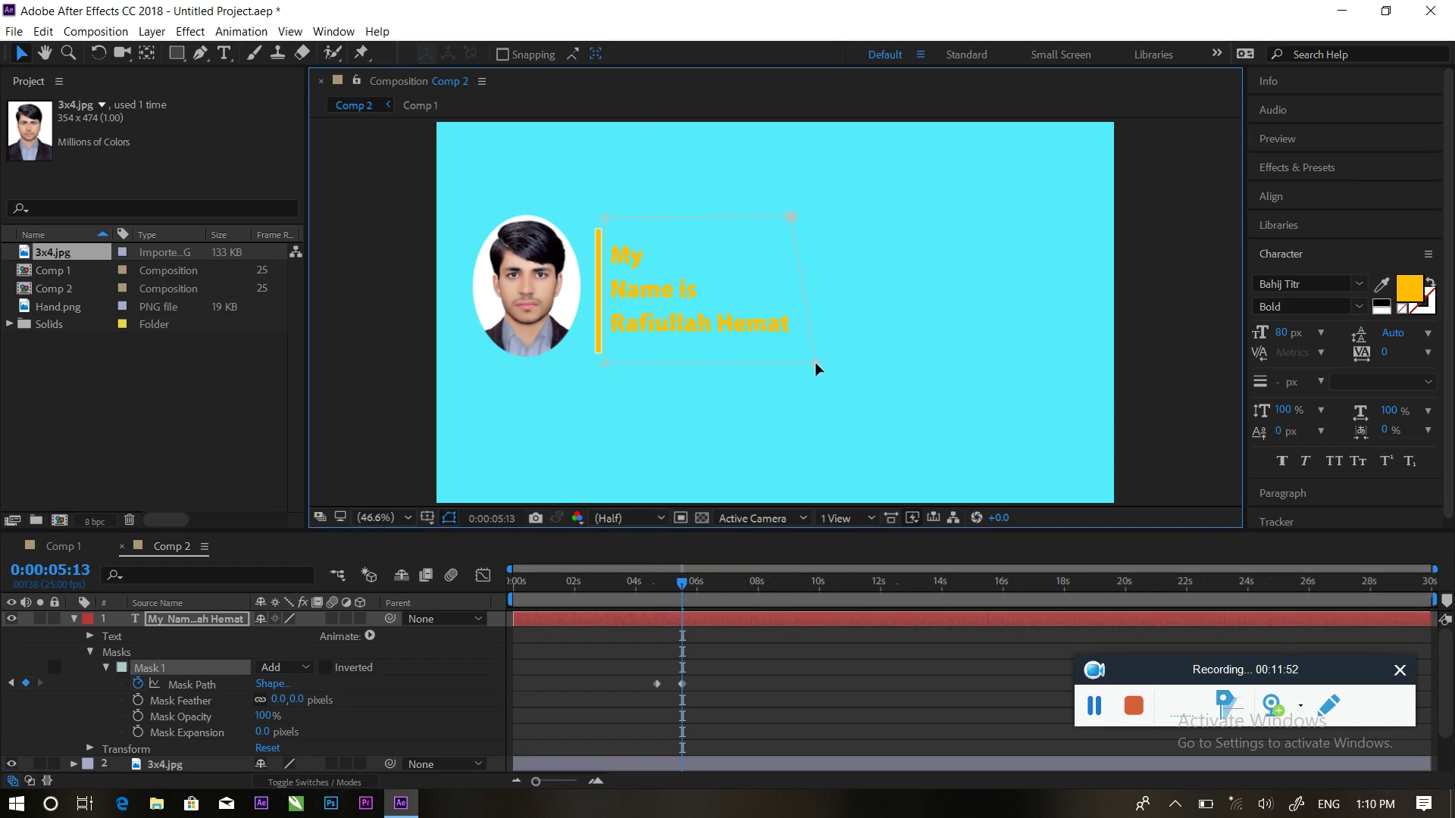
Preview the text wipe, collapse the text layer, and play the whole comp up to 0:00:05:23
drag(683, 585, 638, 583)
key(space)
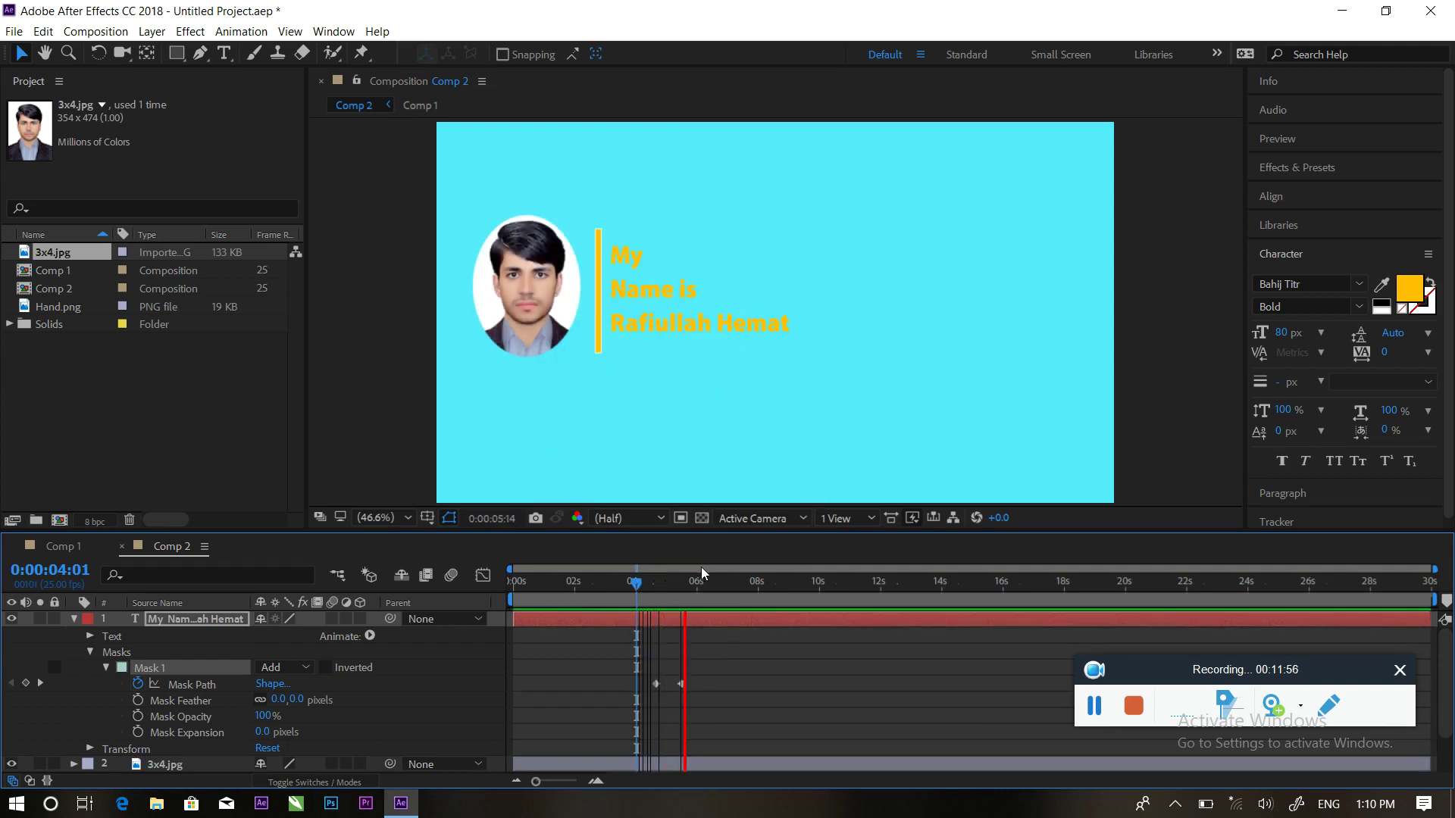
key(space)
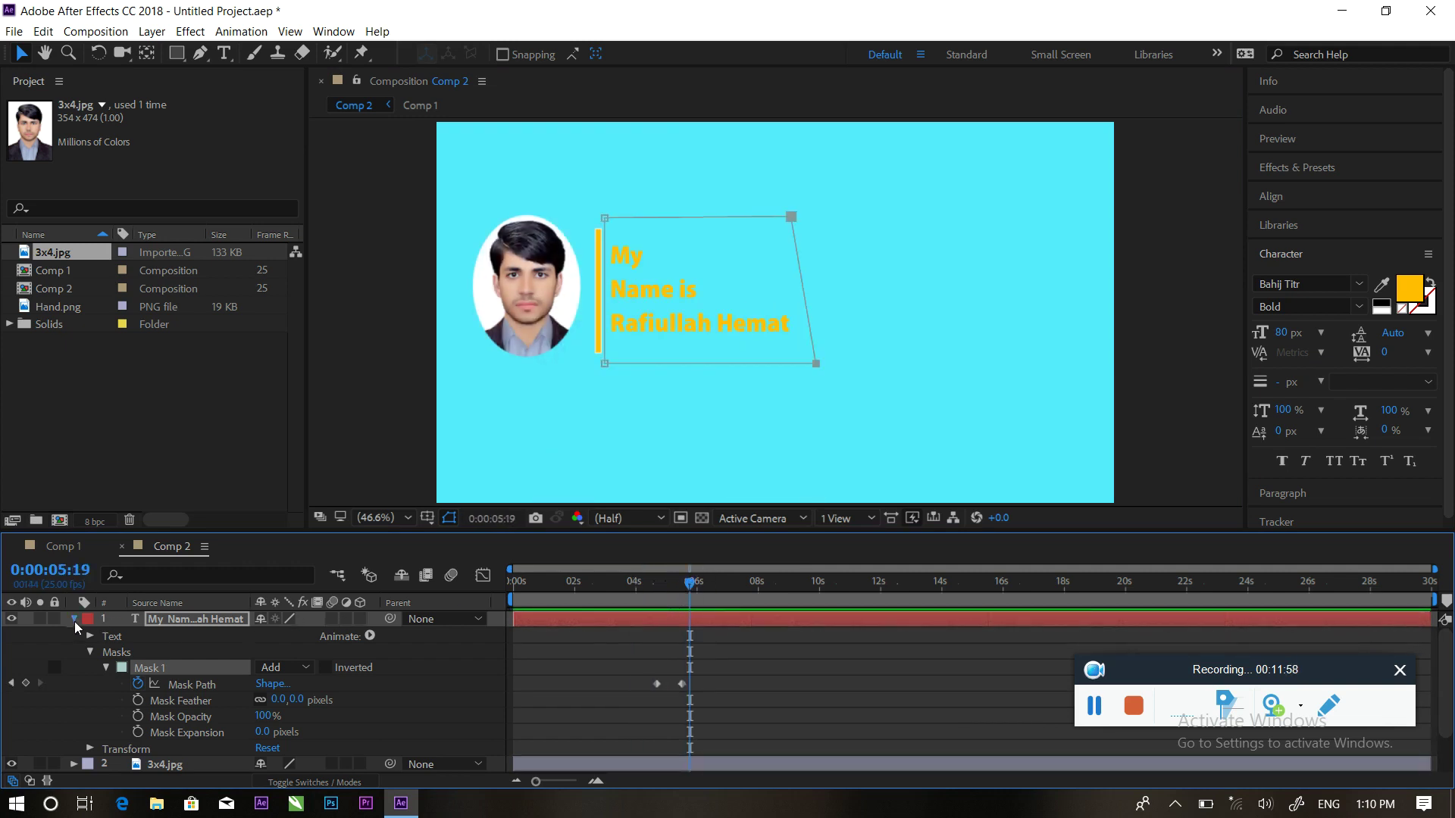
click(75, 619)
click(193, 726)
drag(697, 590, 508, 582)
key(space)
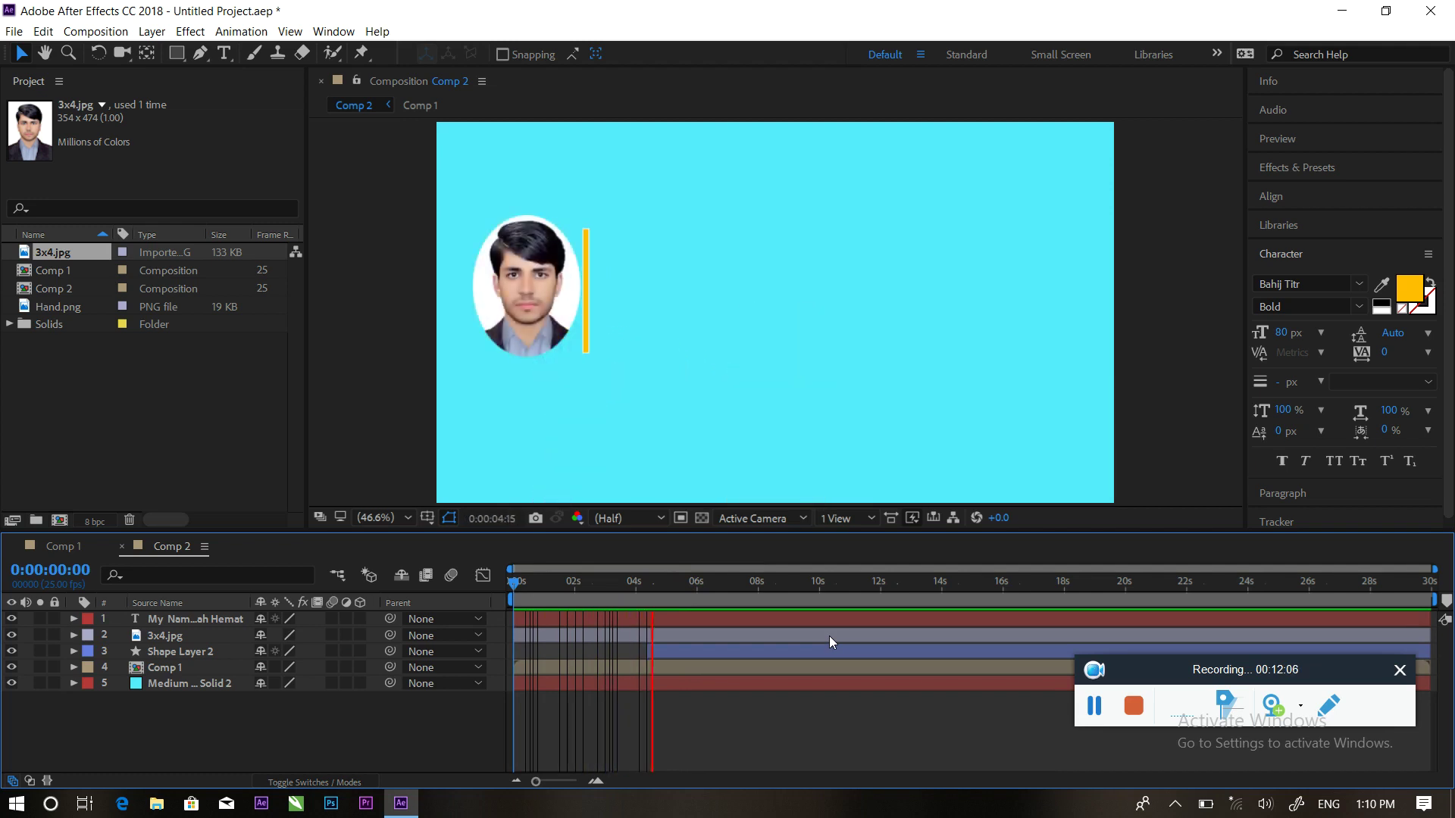
key(space)
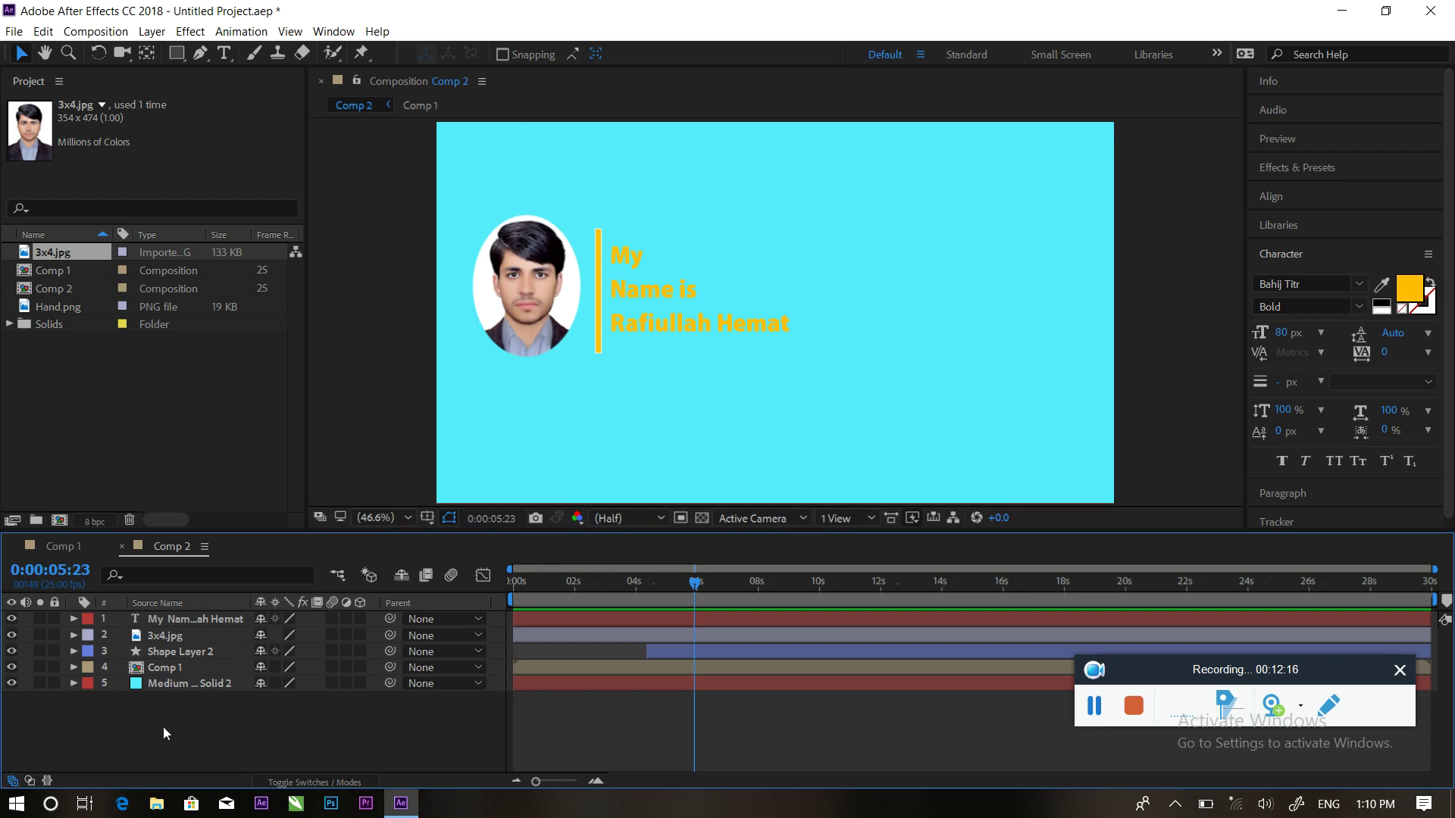
At 25% zoom, draw a rectangle covering the whole composition and centre its anchor point
click(178, 57)
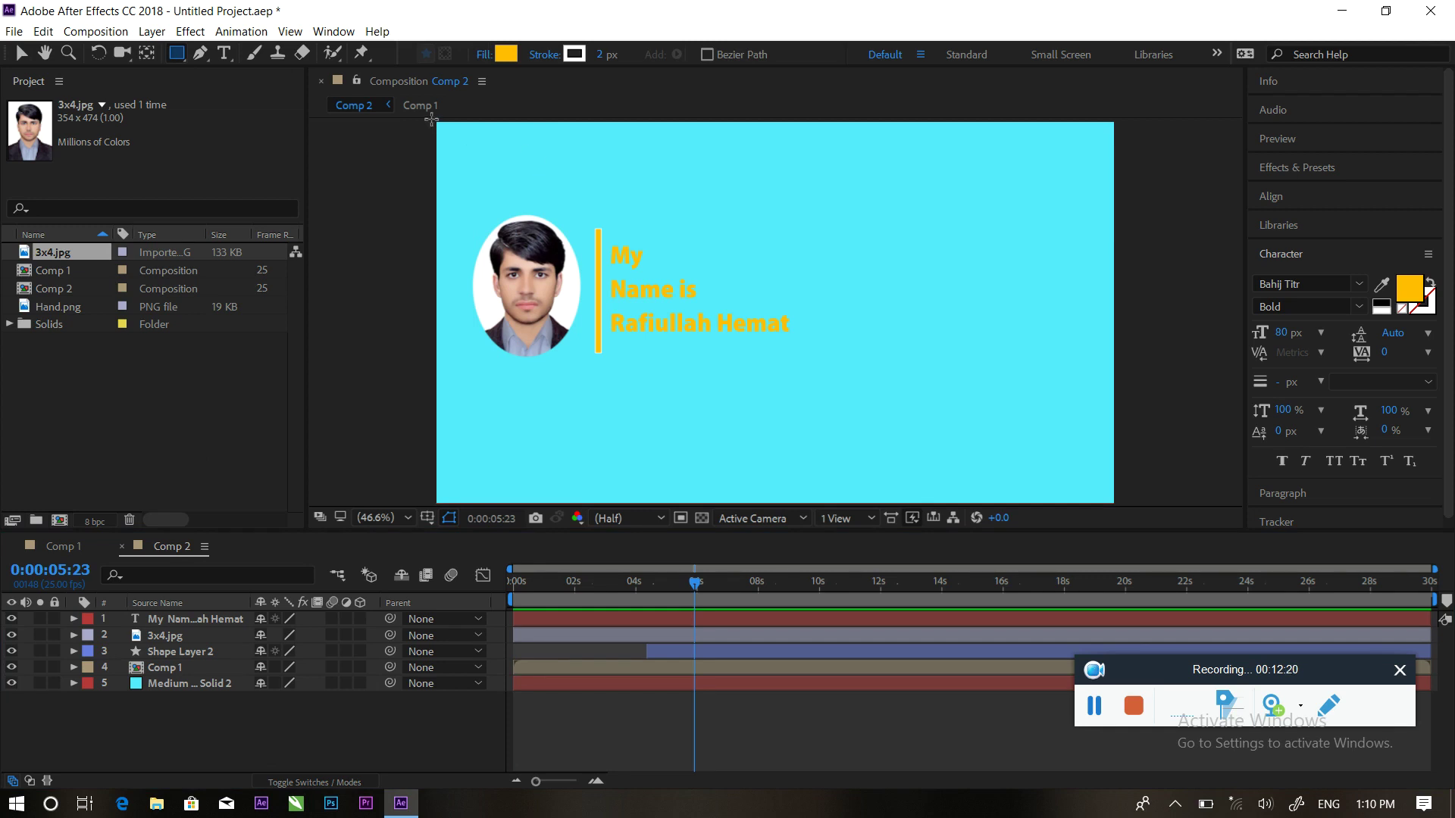
key(comma)
key(comma)
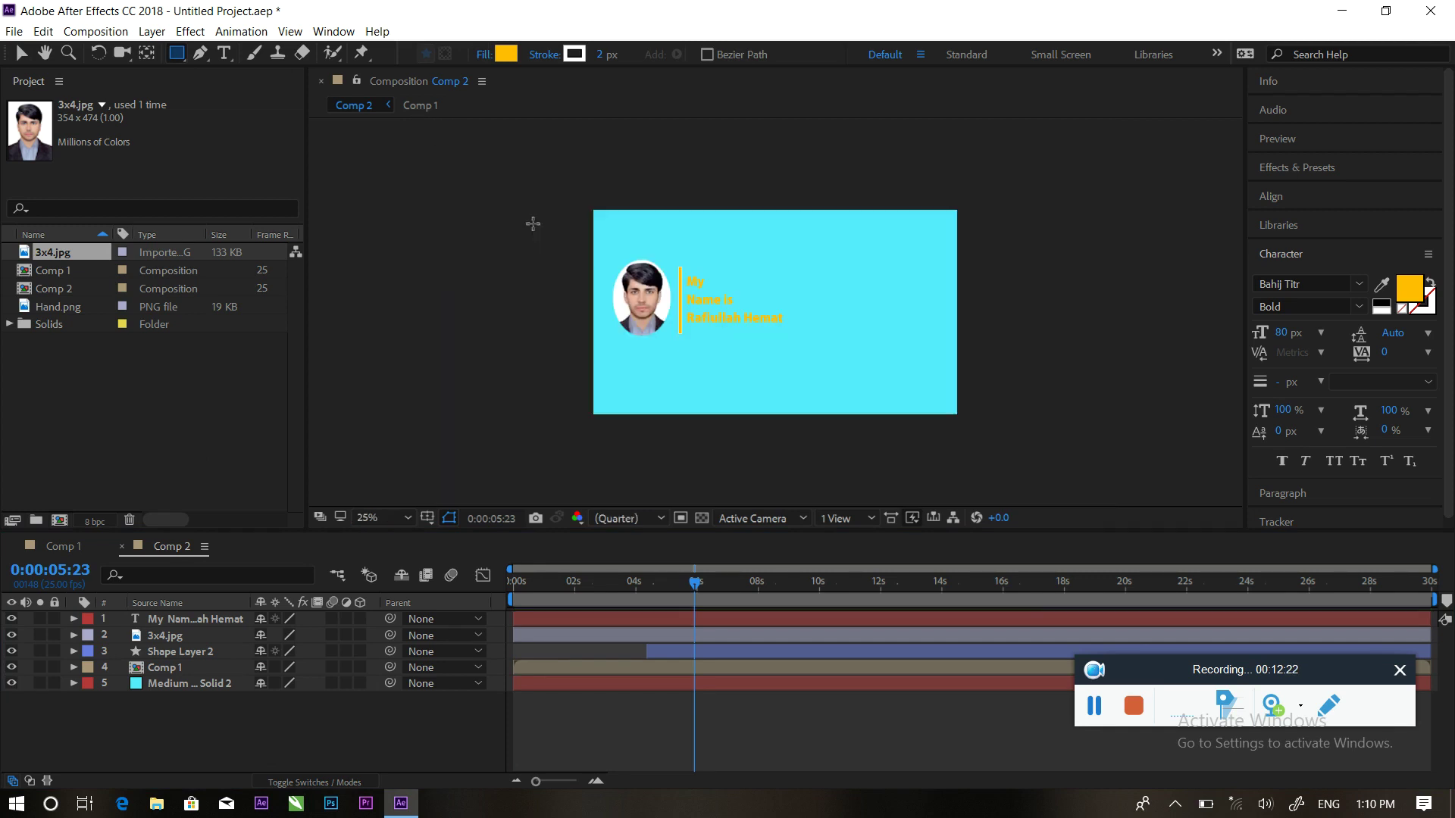
drag(536, 170, 1057, 460)
key(v)
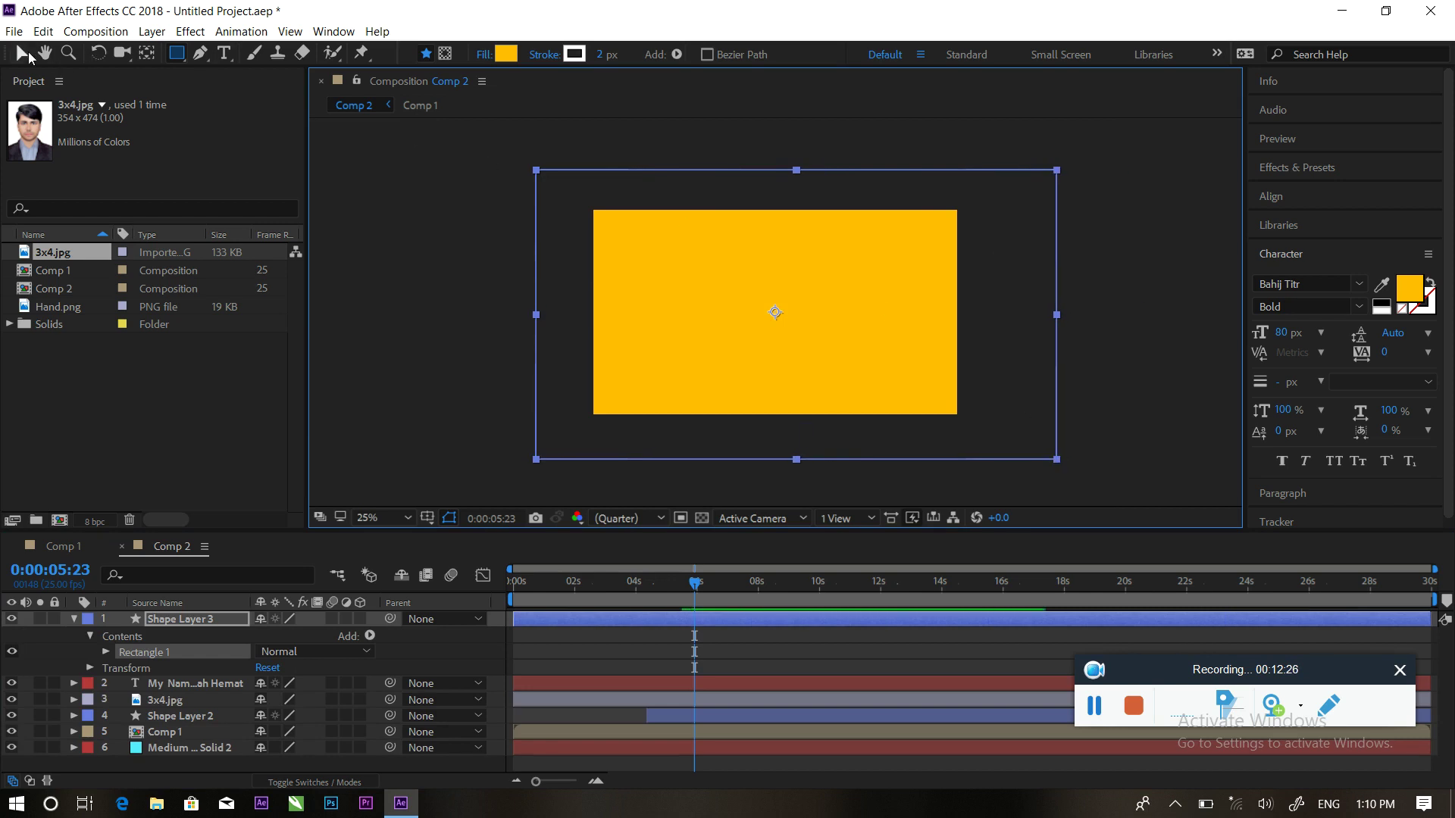
key(ctrl+alt+Home)
Rotate the rectangle diagonally and scale it wider to cover the frame corners
drag(1062, 477, 573, 233)
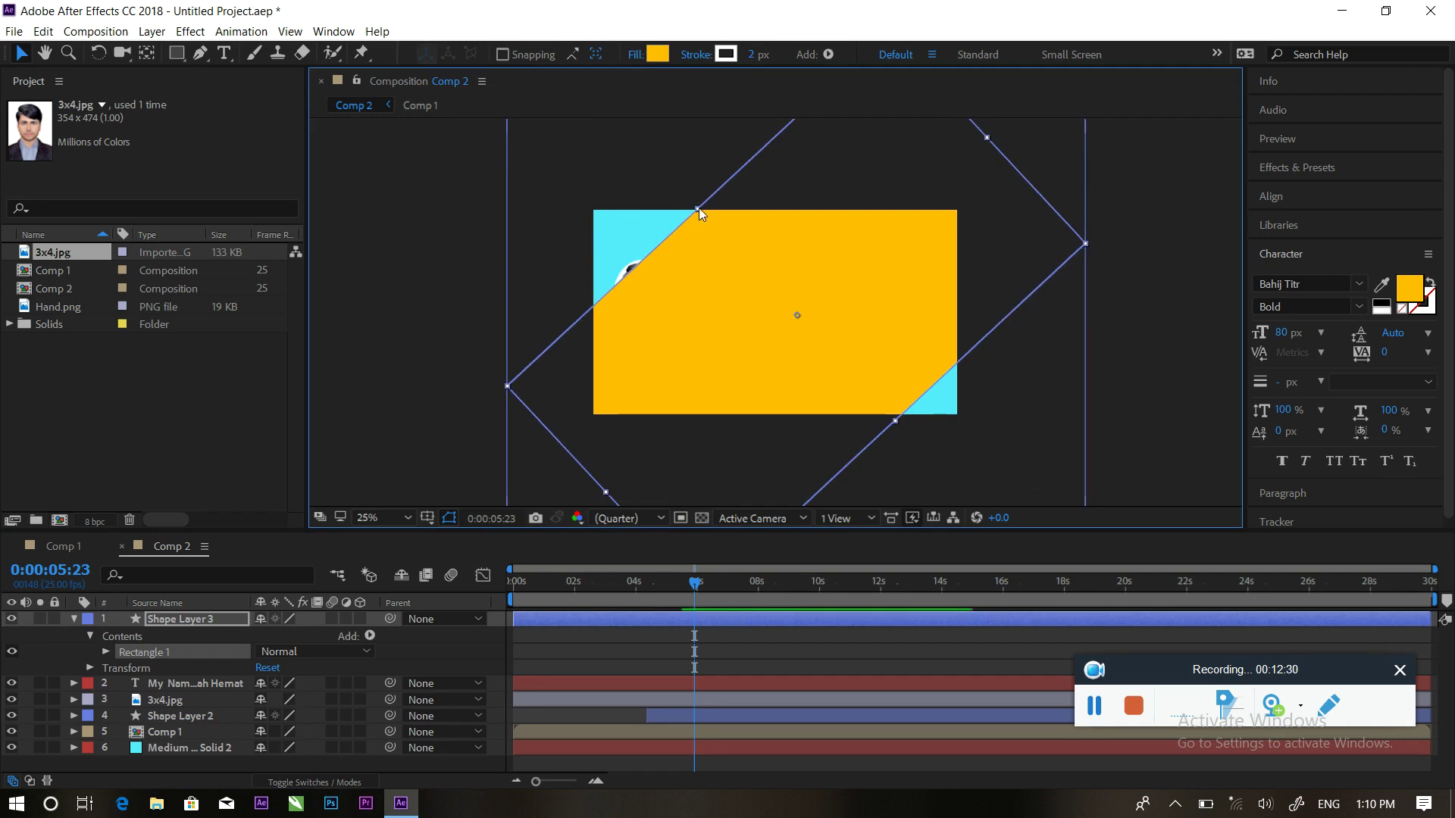
drag(698, 211, 1062, 416)
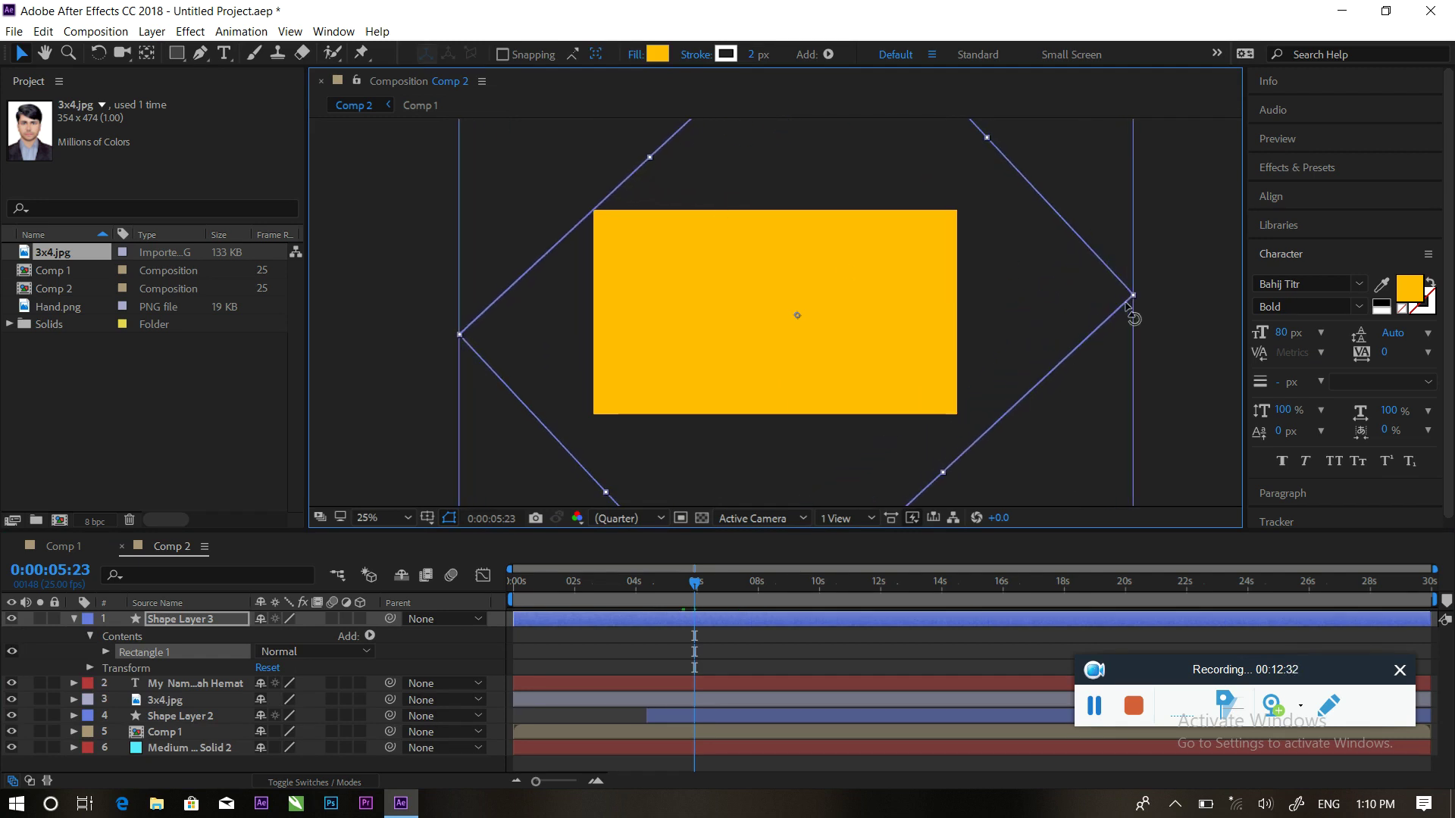
drag(1126, 306, 1141, 350)
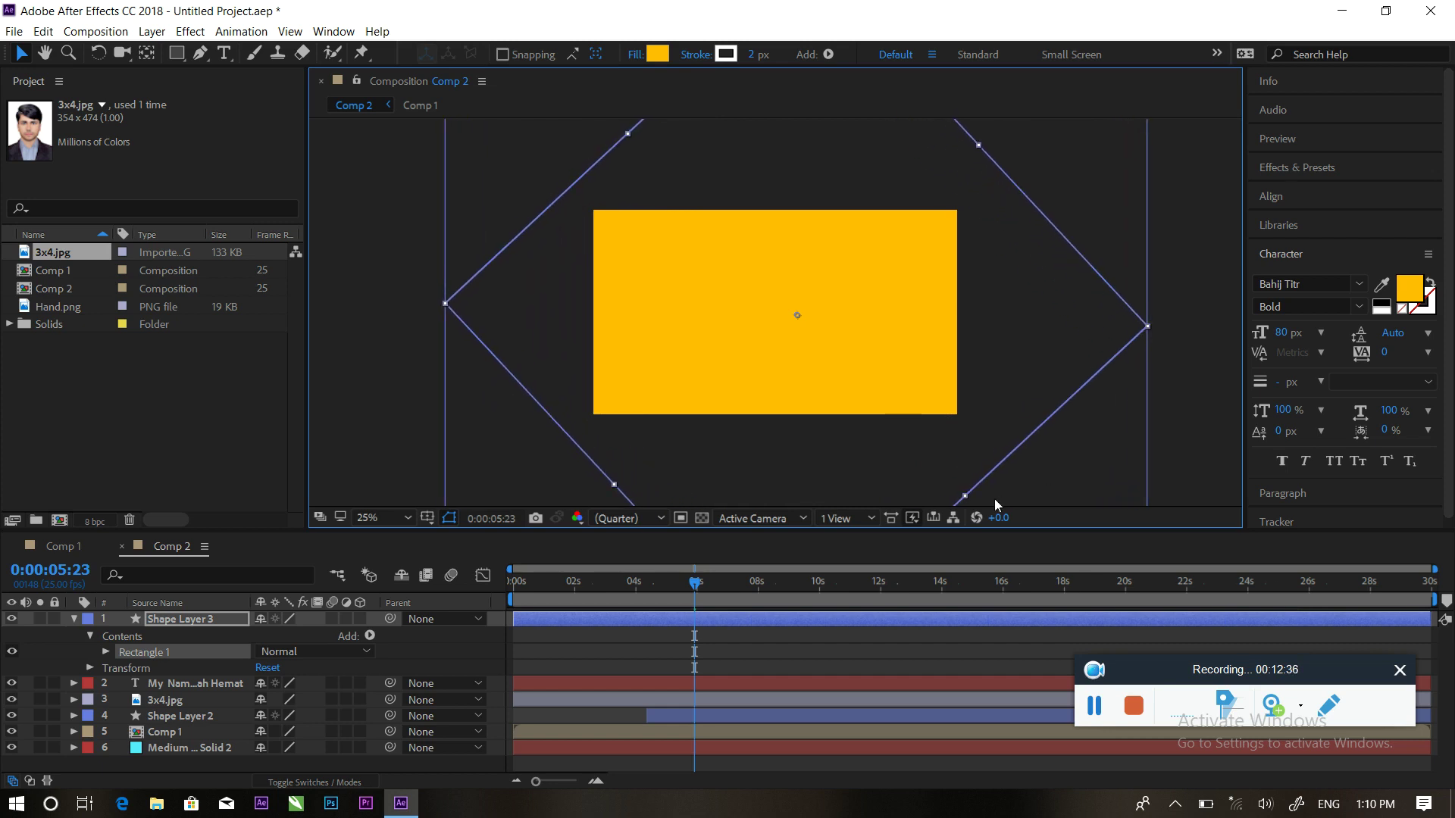
drag(965, 503, 508, 202)
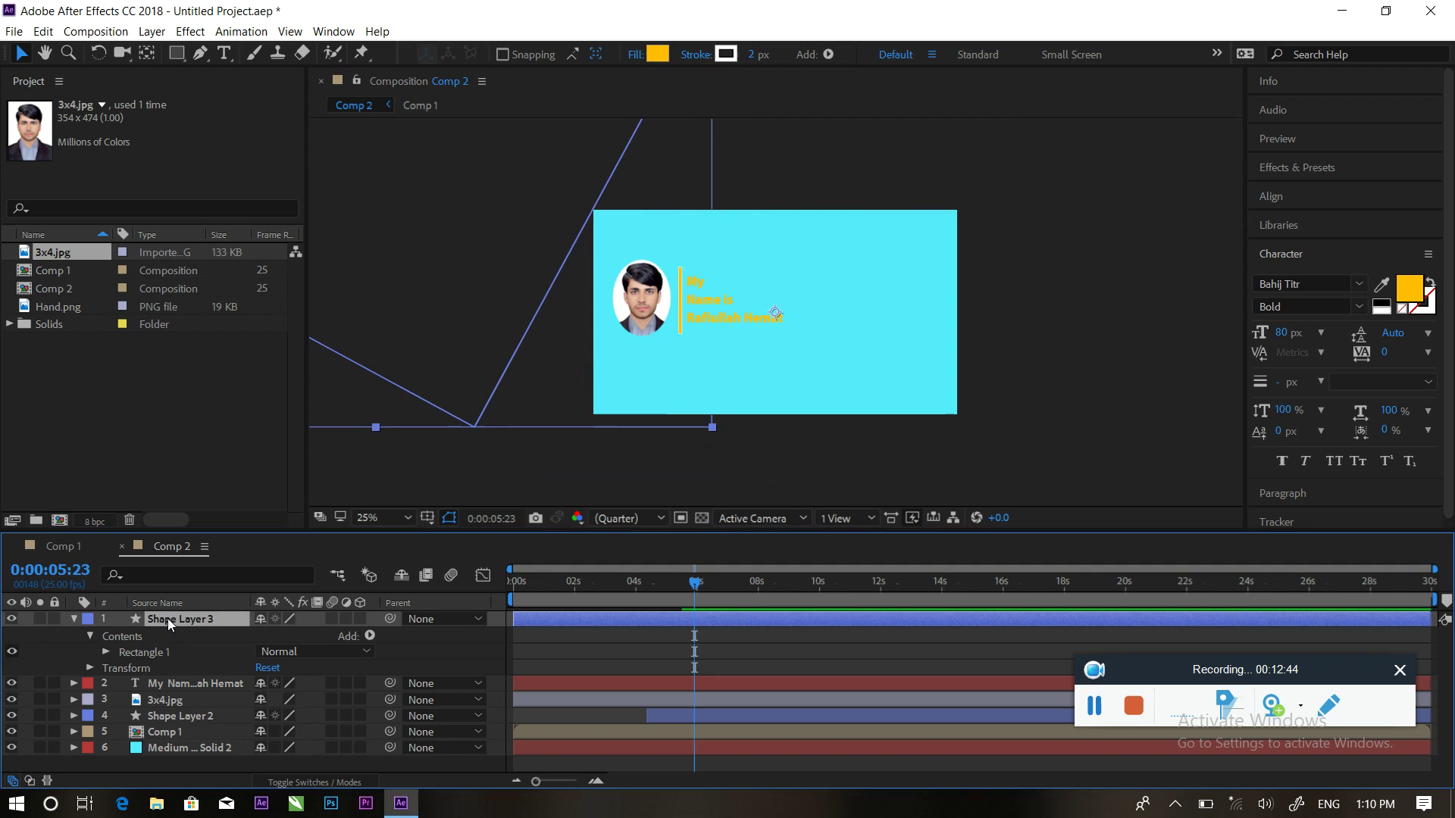
Keyframe Shape Layer 3's Position from 960,540 to off-frame lower right 3116,1516 at 7:12
key(p)
click(122, 635)
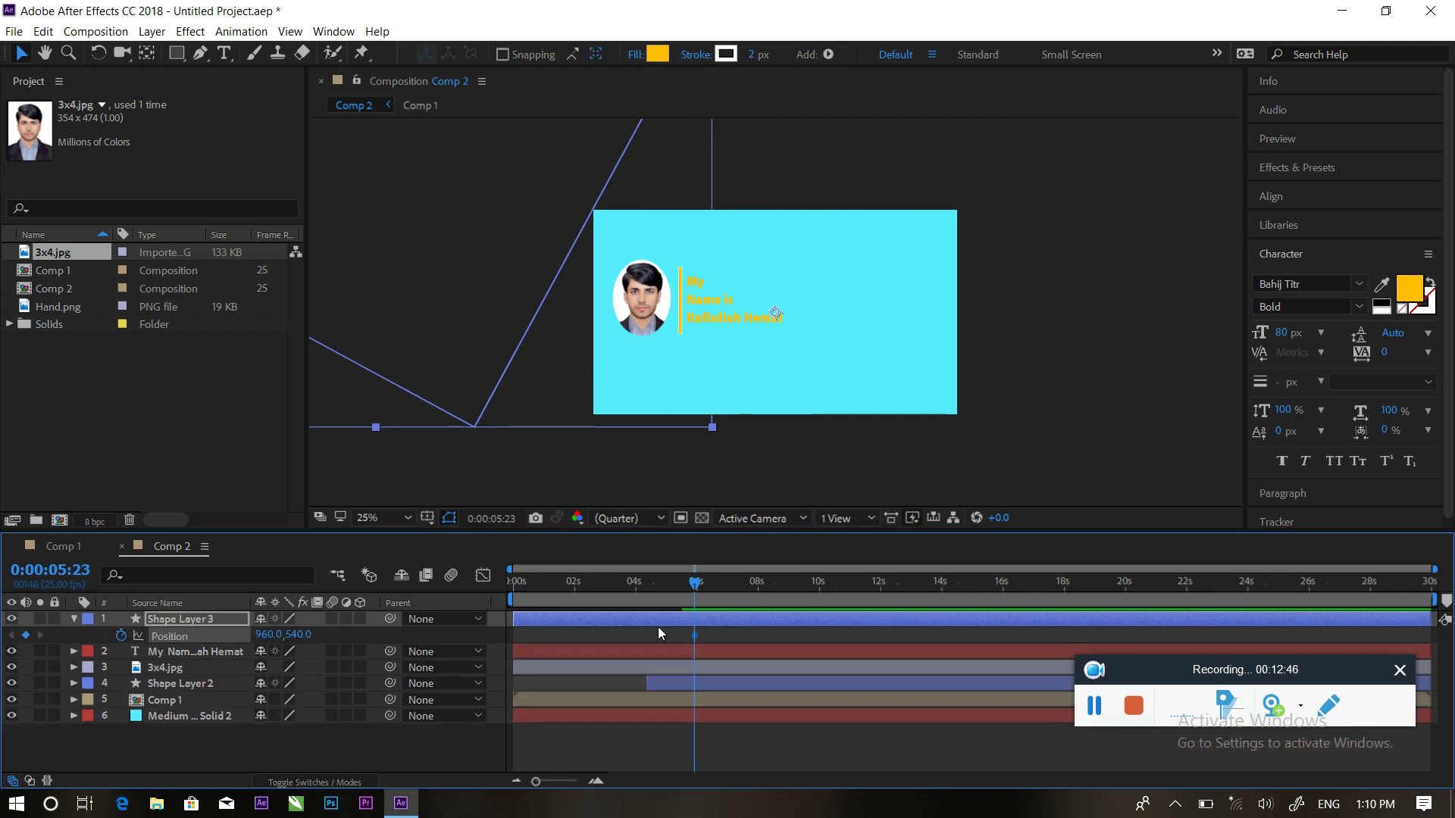
mouse_move(679, 586)
mouse_down()
mouse_move(650, 585)
mouse_move(709, 585)
mouse_up()
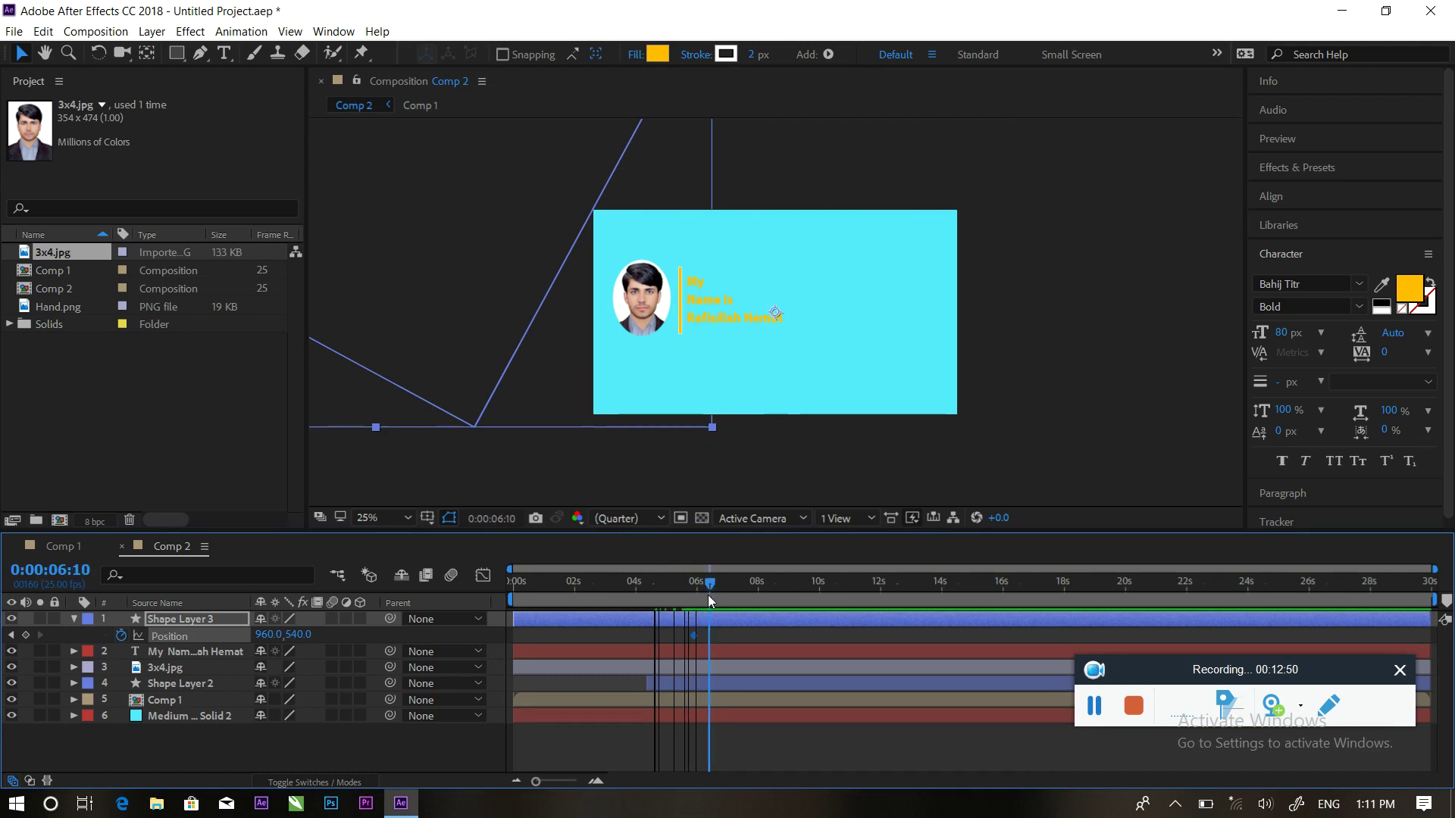
drag(692, 635, 702, 638)
drag(704, 588, 739, 585)
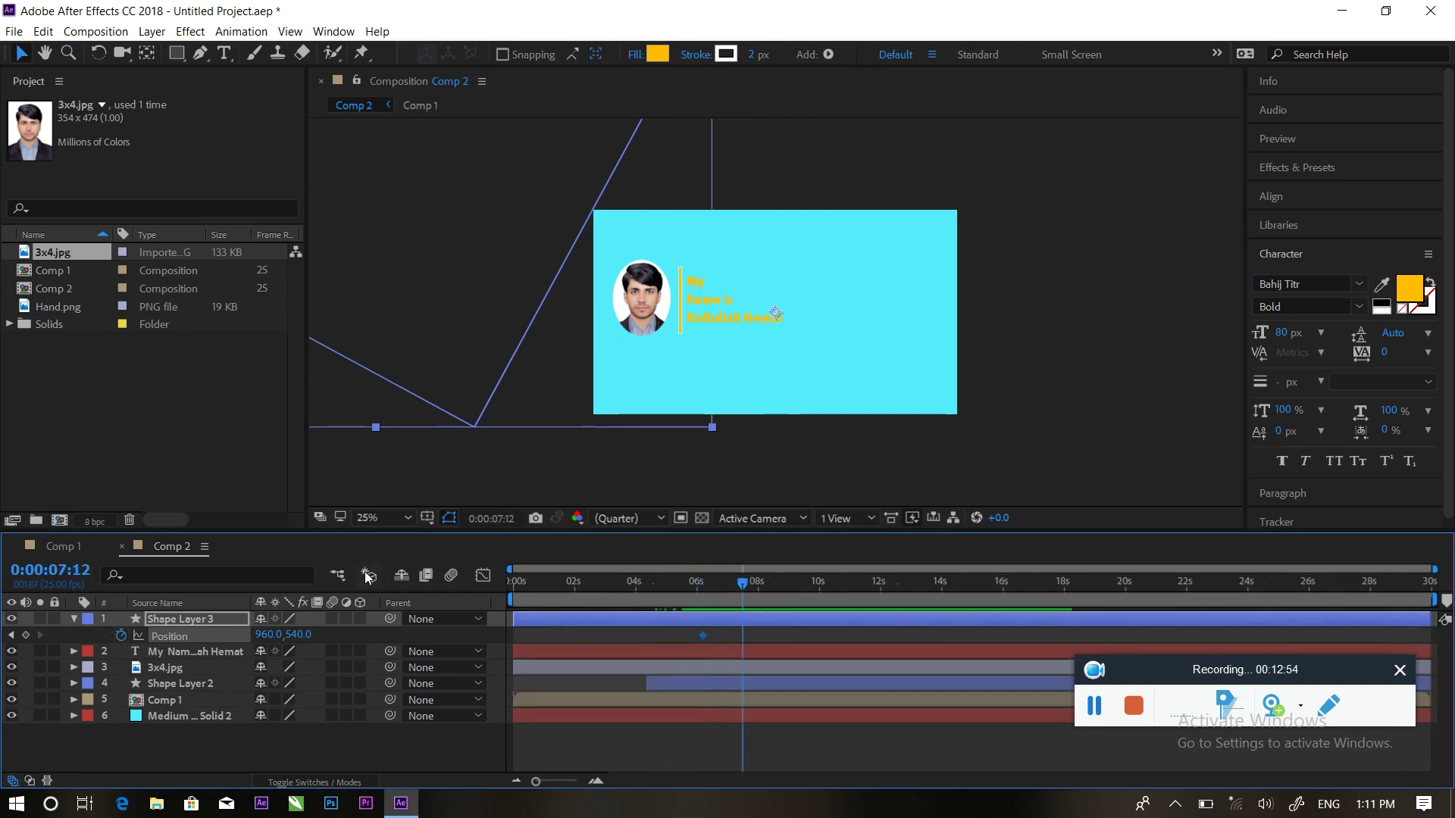
drag(510, 271, 881, 440)
drag(747, 587, 659, 585)
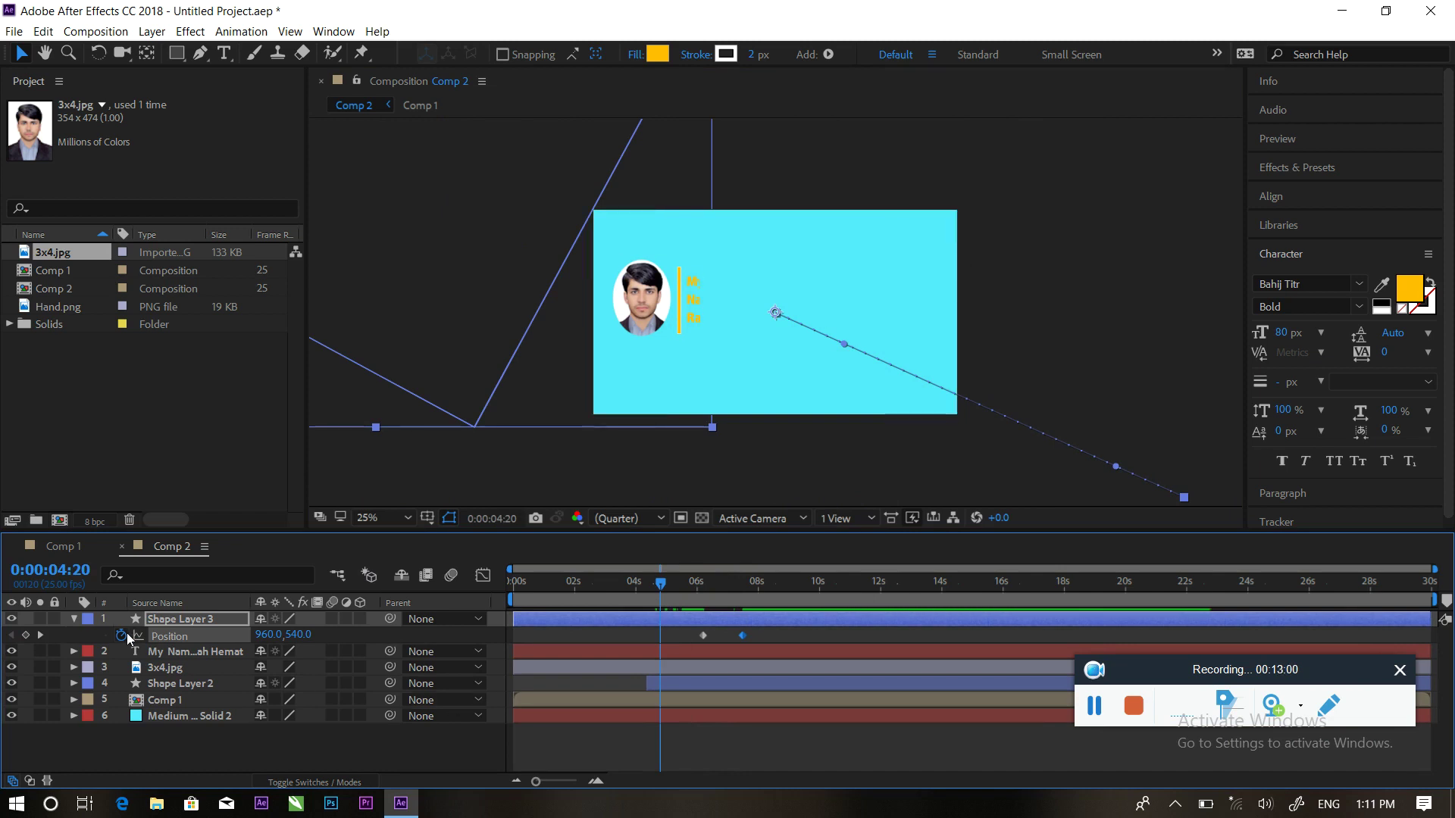
click(73, 619)
Fit the composition in the viewer and preview the rectangle sweep from 3:01
click(406, 518)
click(404, 216)
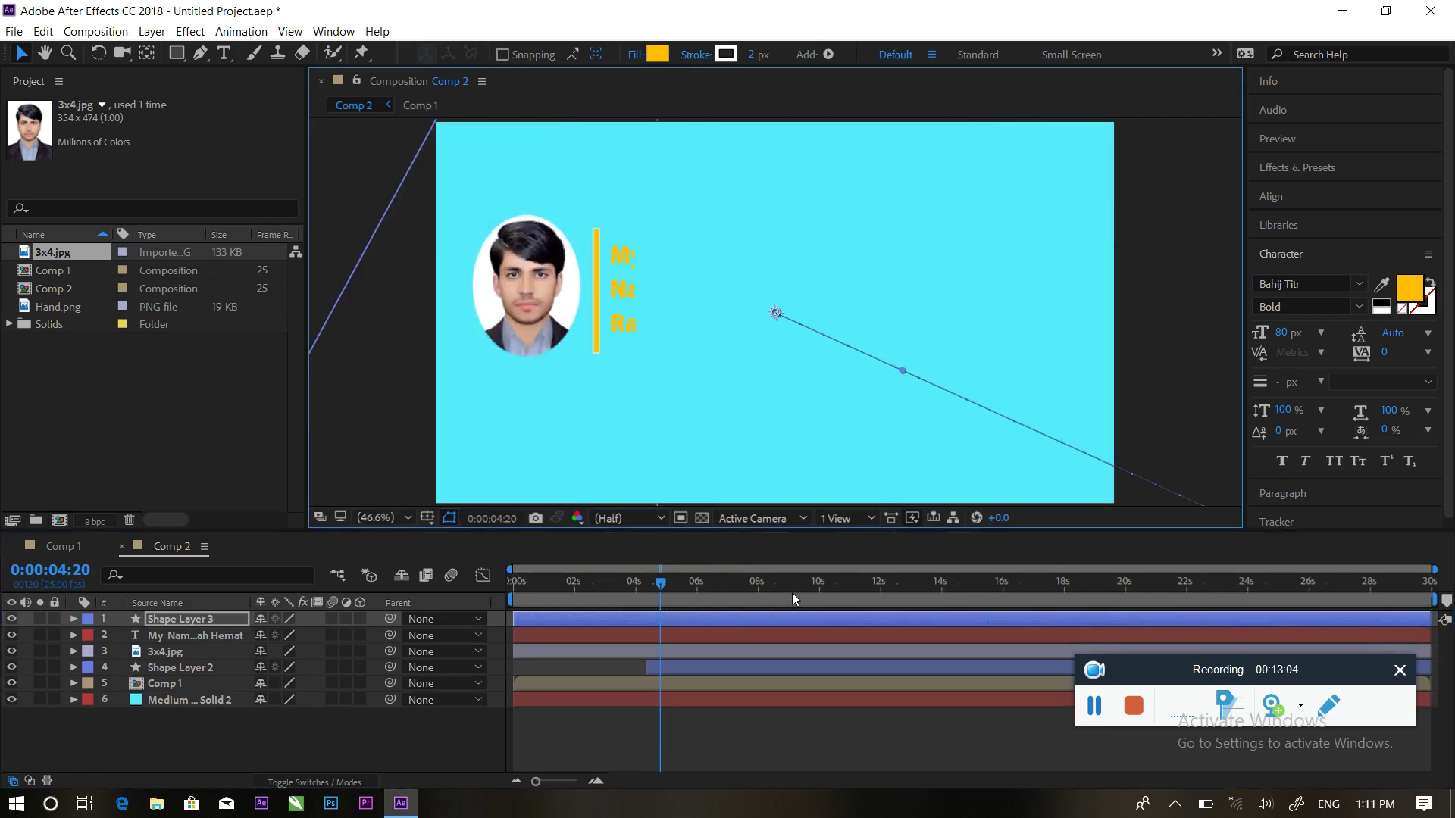
click(611, 583)
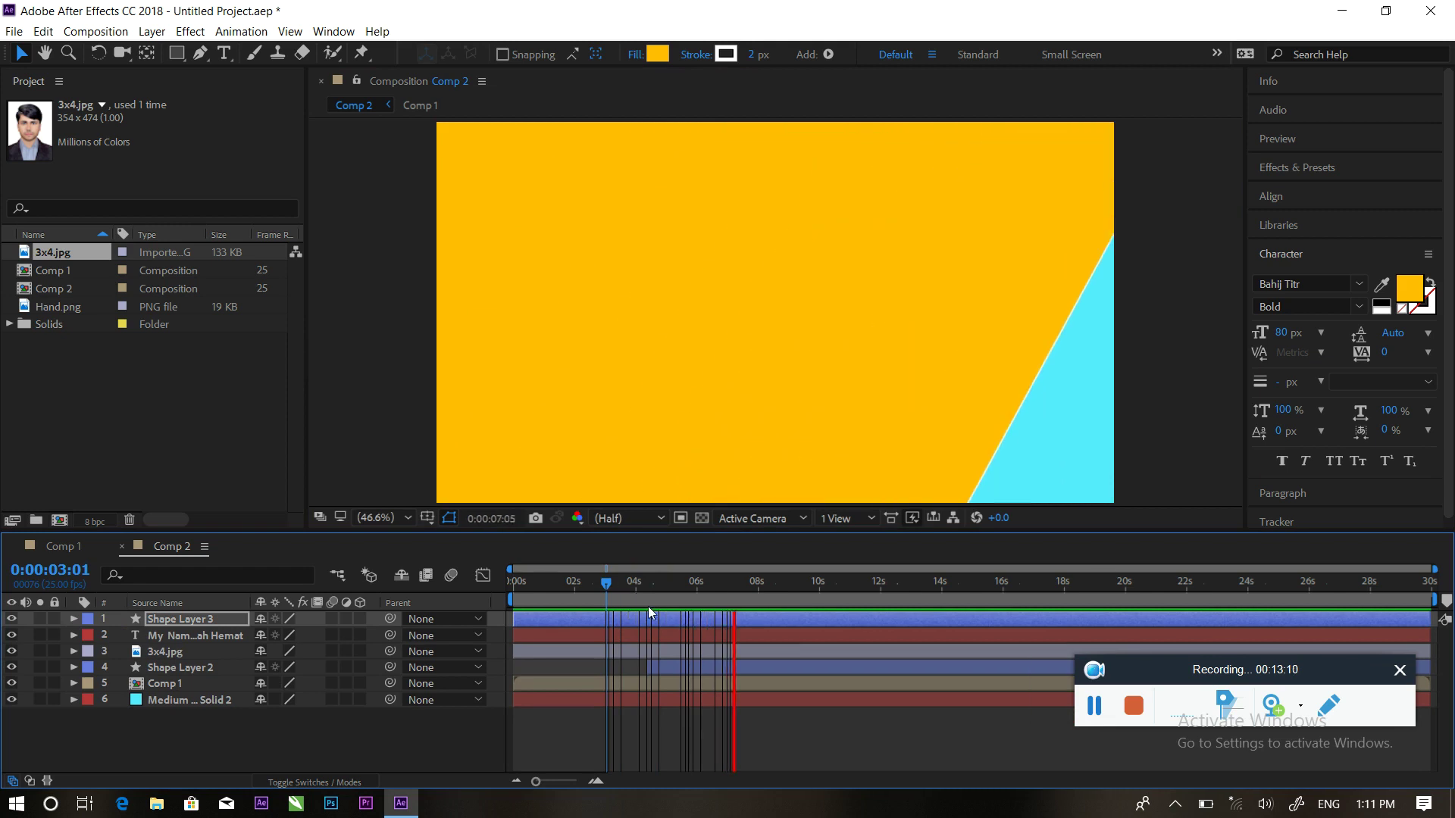
key(space)
Move the end keyframe to about 6:19, apply Easy Ease, and sharpen the speed curve
key(p)
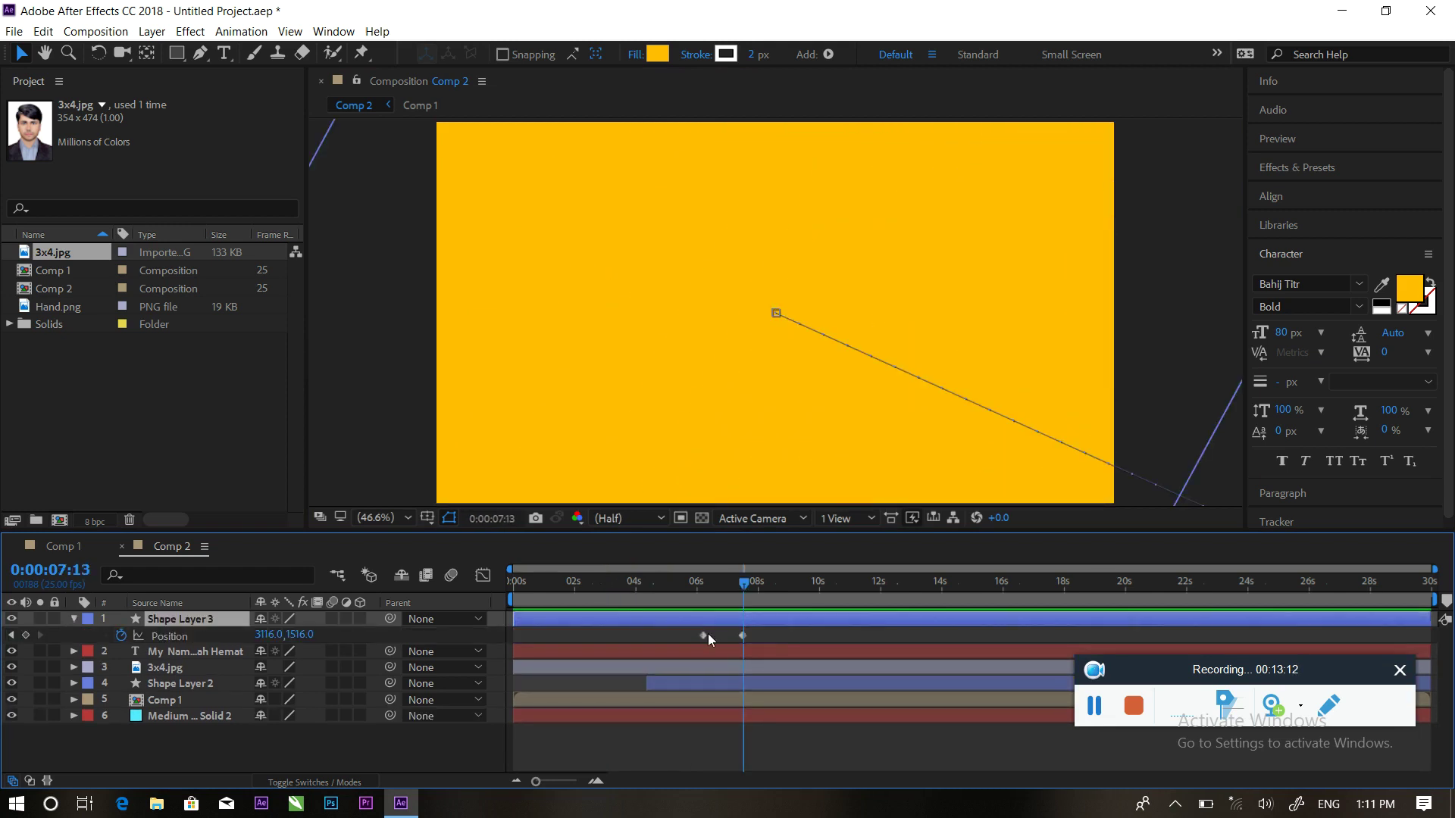
drag(742, 637, 724, 637)
shift+click(702, 636)
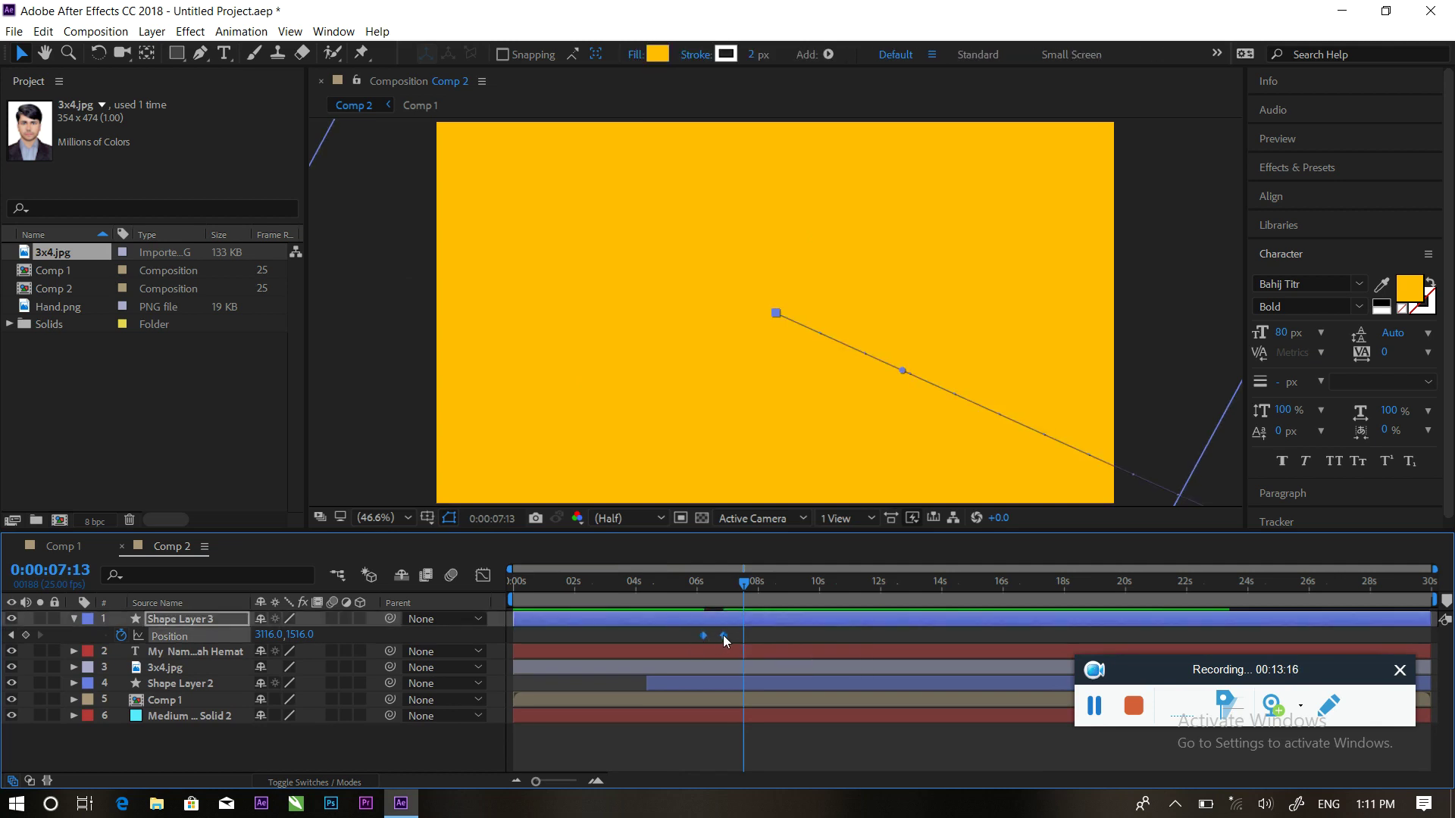
right_click(723, 635)
mouse_move(779, 623)
click(970, 685)
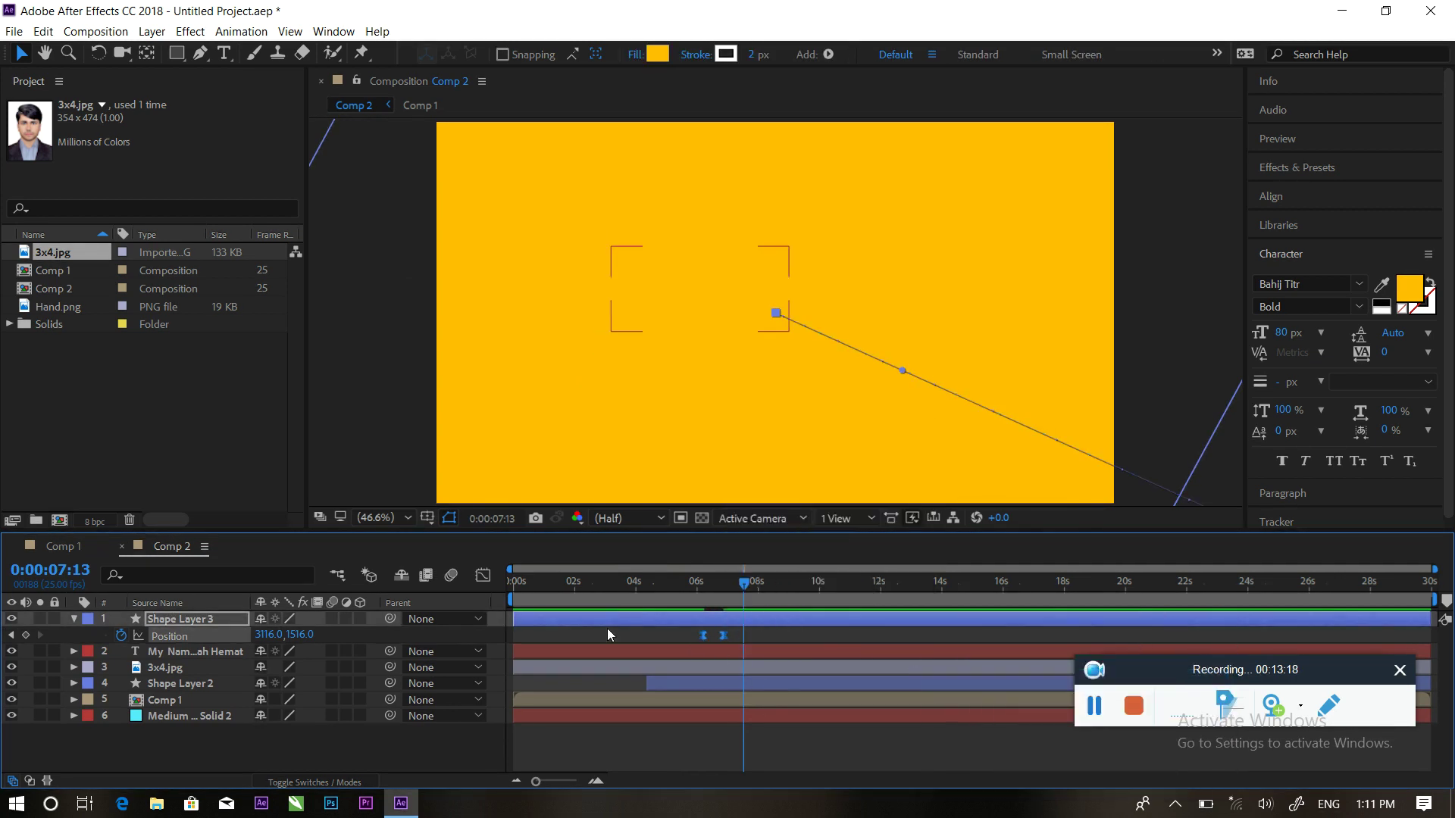
click(481, 576)
mouse_move(719, 704)
drag(720, 735, 712, 735)
click(483, 576)
key(shift+Page_Up)
key(shift+Page_Up)
key(shift+Page_Up)
key(shift+Page_Up)
key(shift+Page_Up)
key(shift+Page_Up)
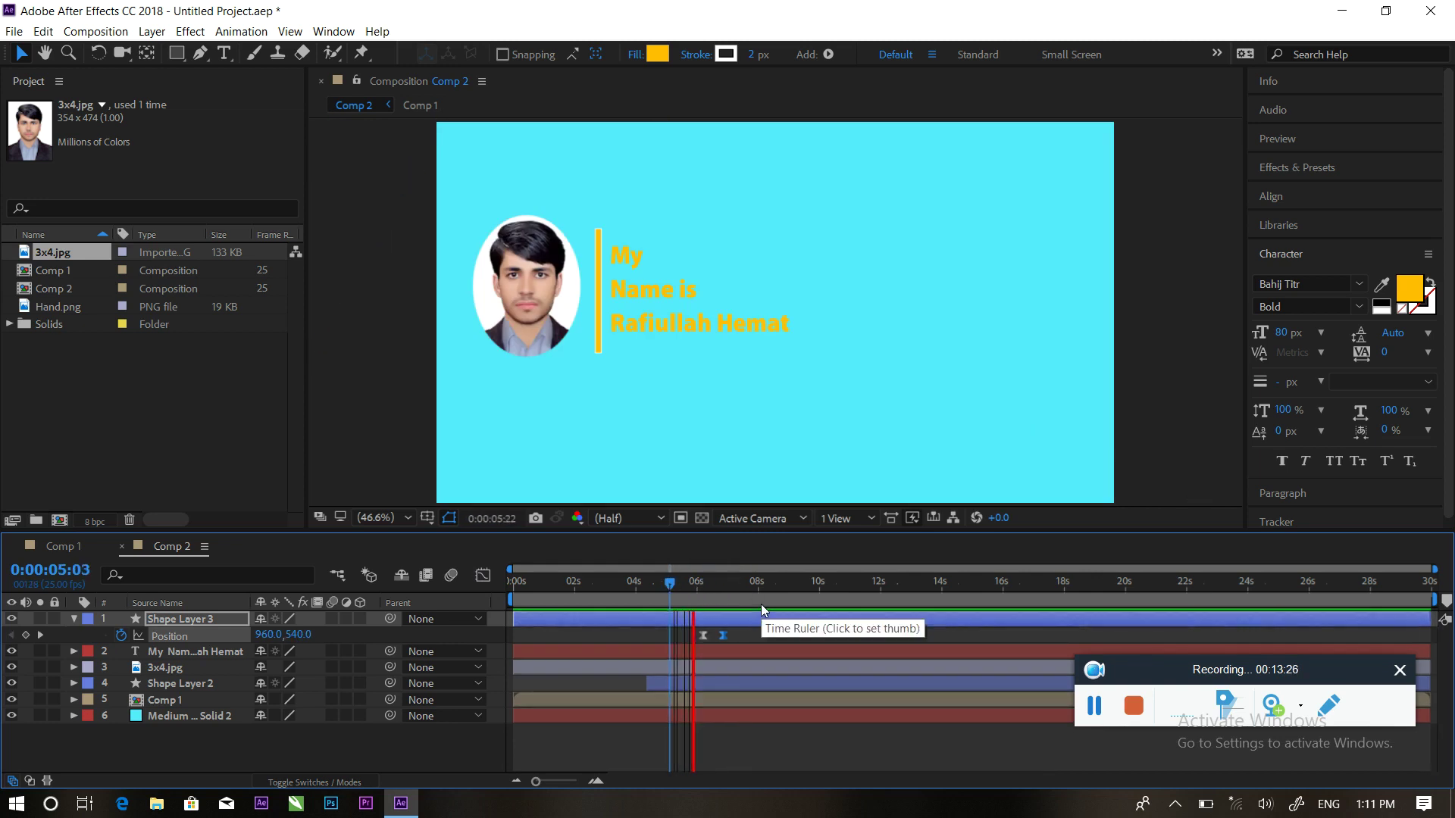
key(space)
At 6:10, duplicate Shape Layer 3 as Shape Layer 4 and delay the copy slightly
drag(729, 583, 702, 582)
mouse_move(715, 591)
mouse_down()
mouse_move(702, 589)
mouse_move(709, 604)
mouse_up()
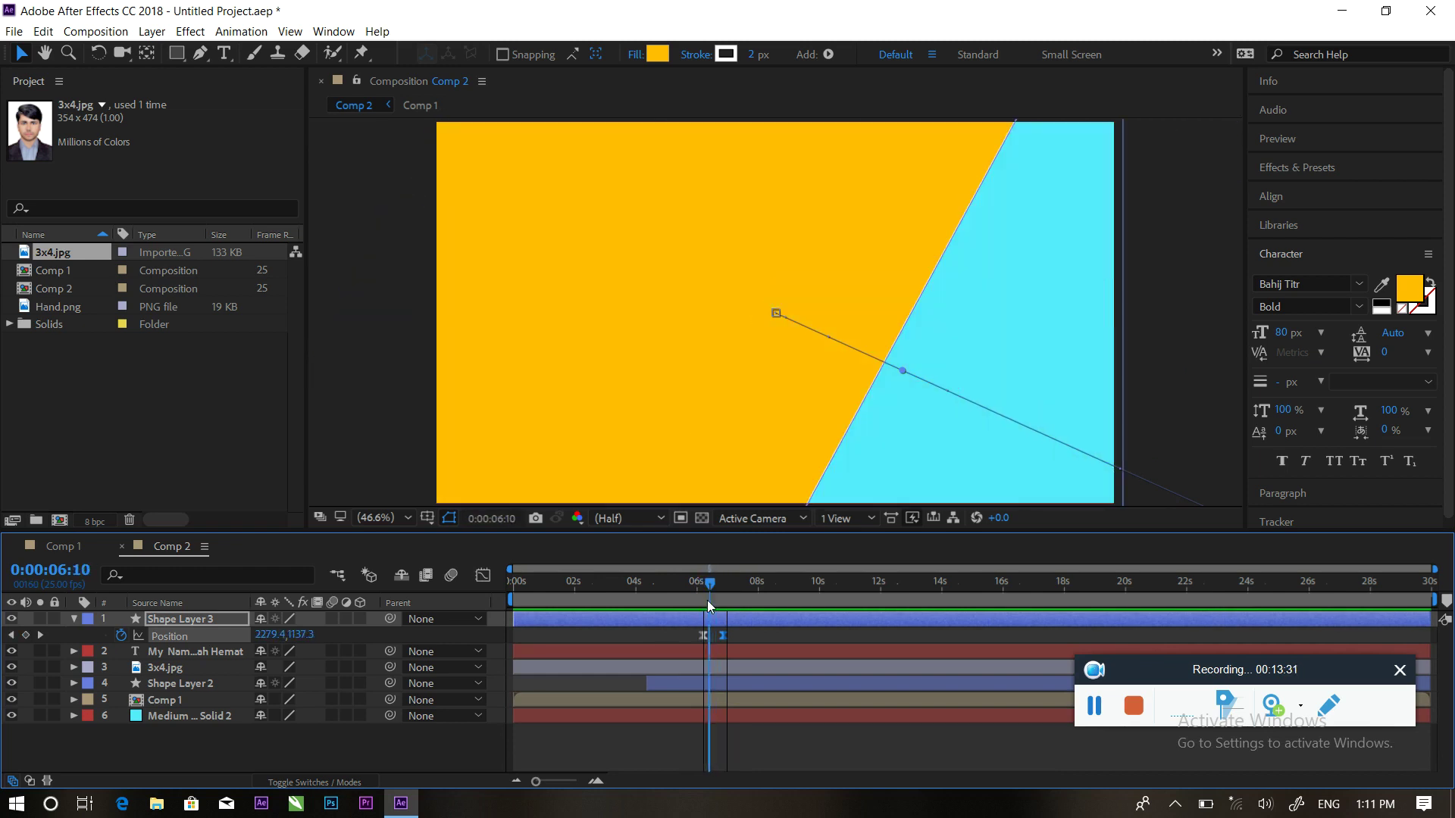
click(661, 629)
click(659, 625)
key(ctrl+d)
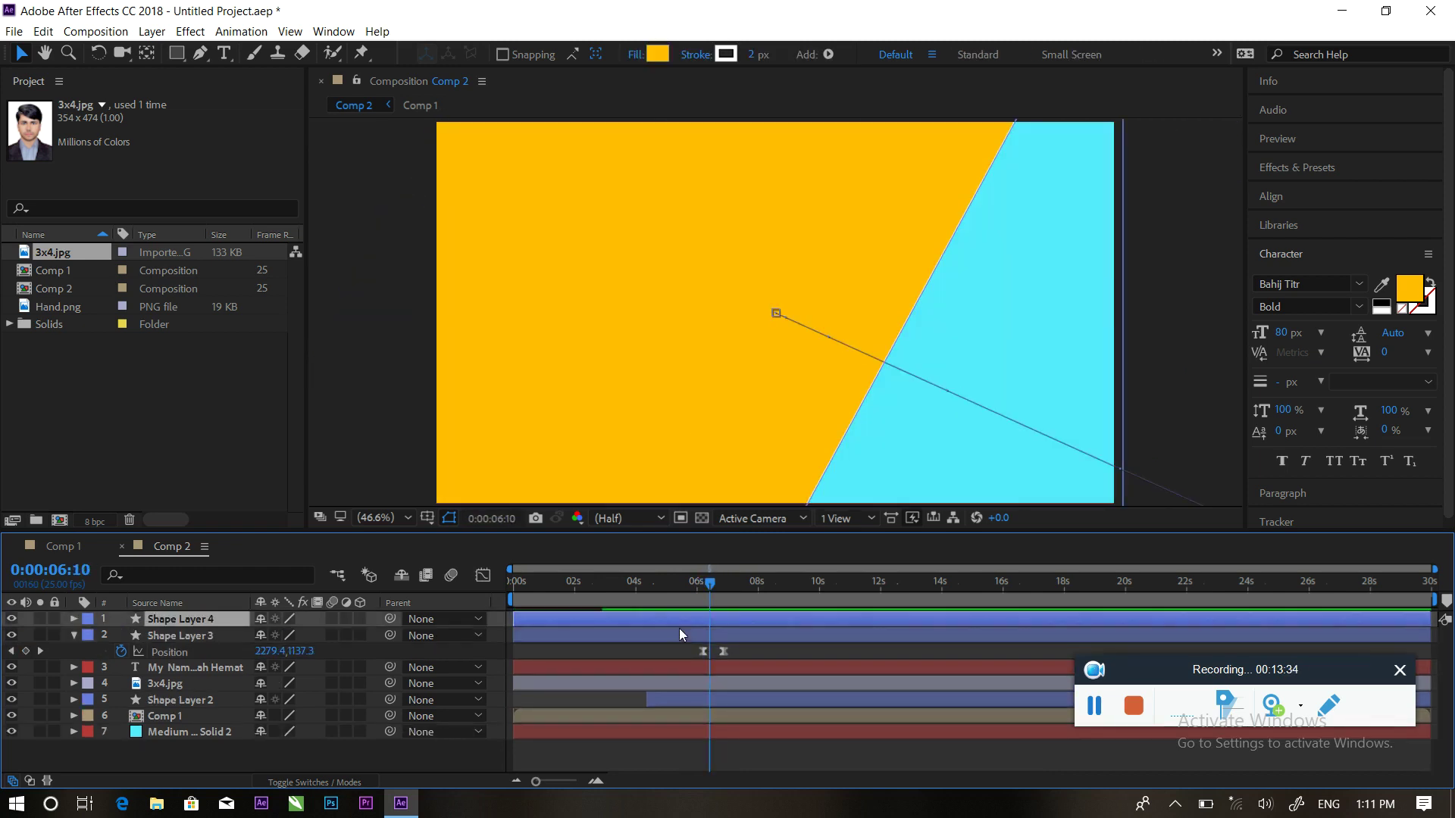
drag(638, 621, 652, 622)
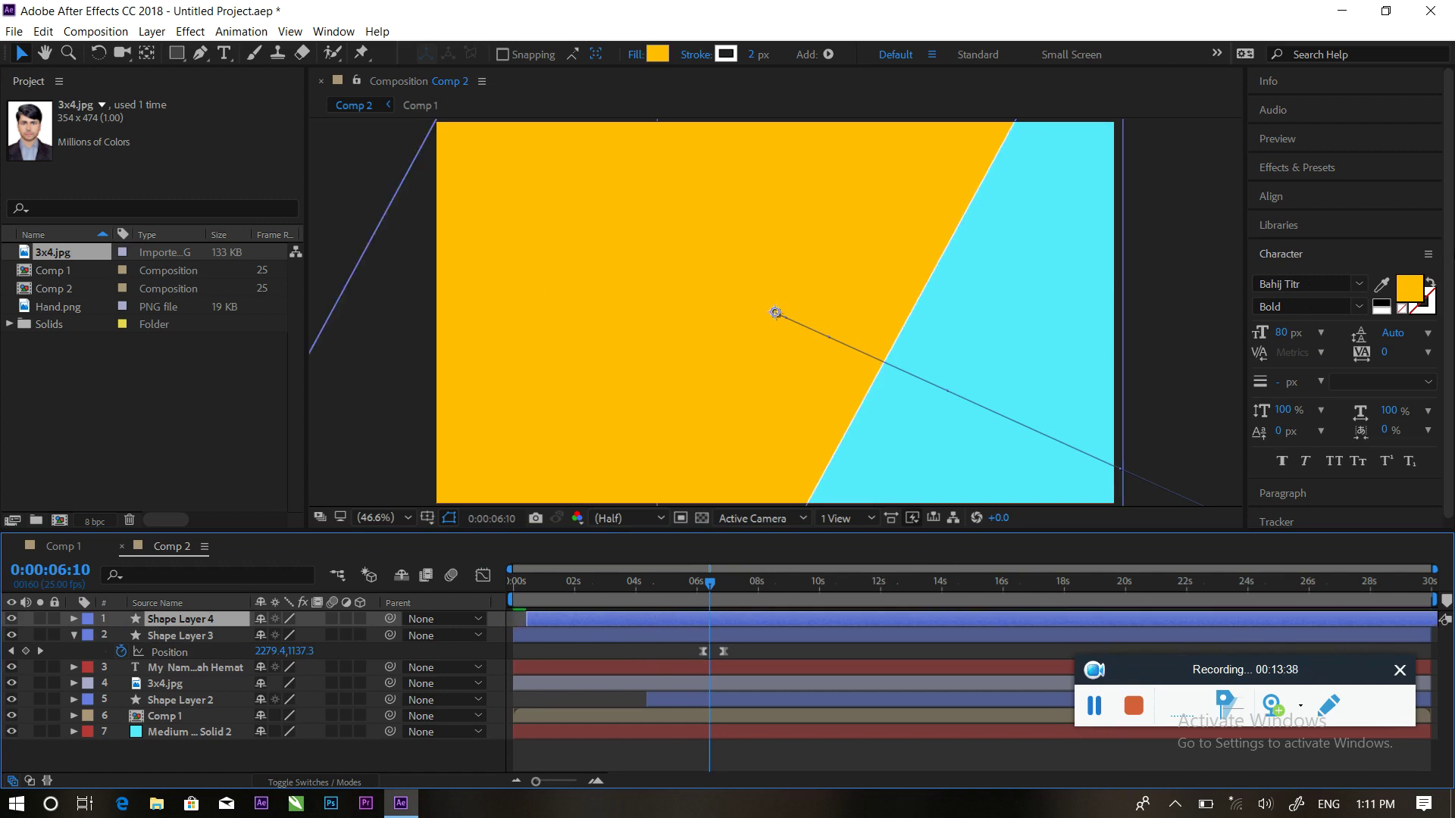
scroll(1333, 295, down, 1)
scroll(1379, 139, up, 1)
click(1288, 170)
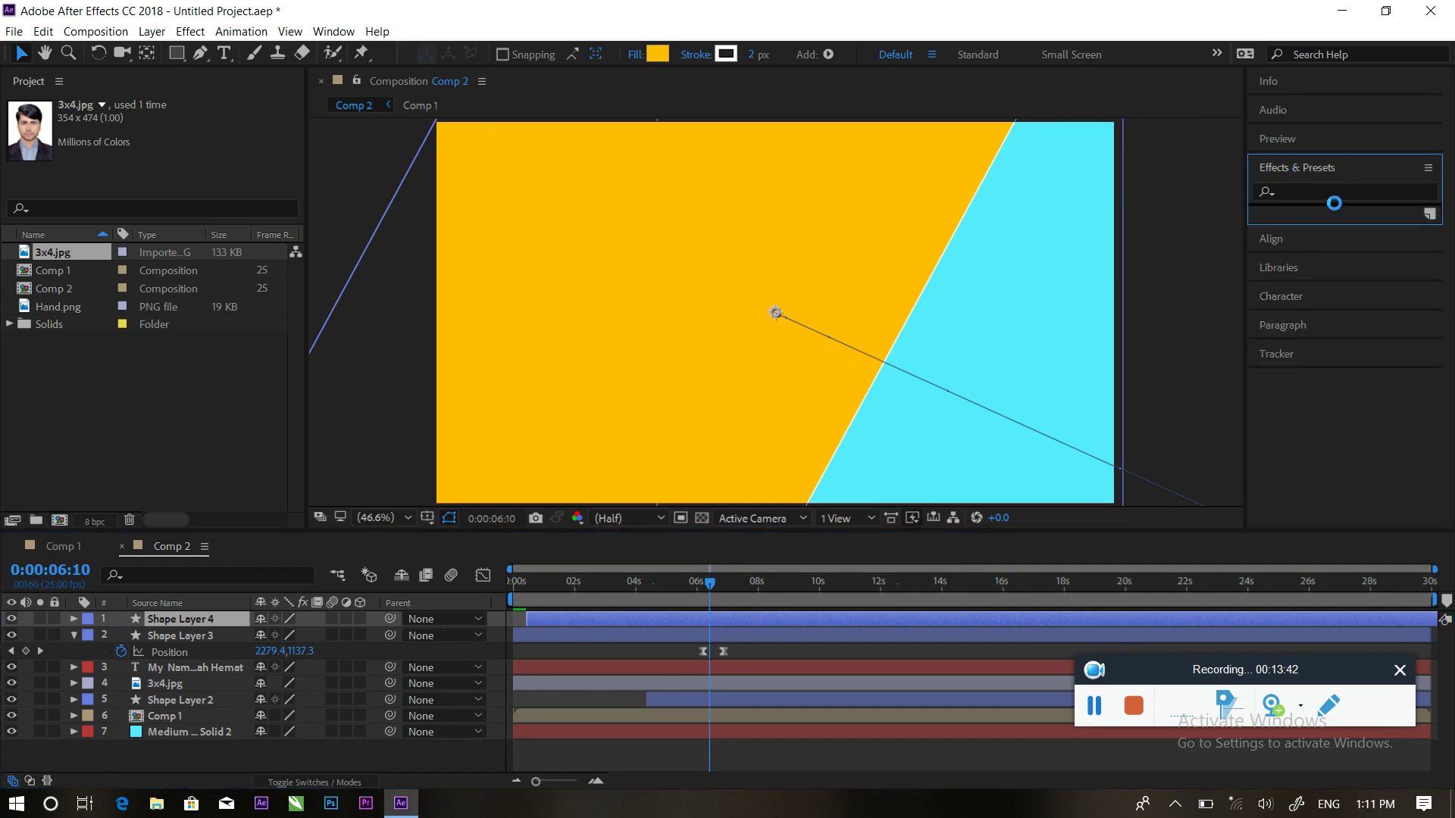
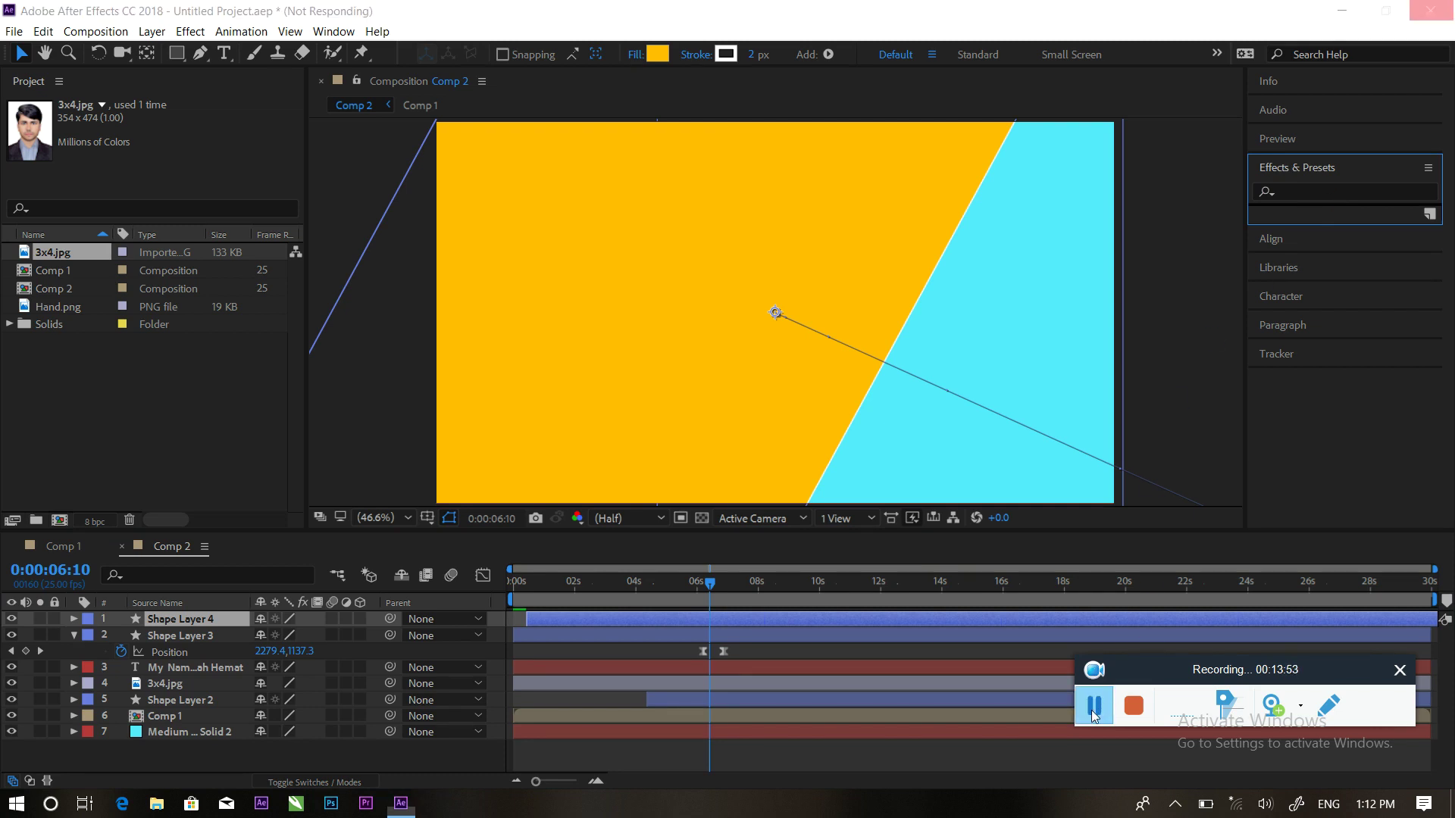
Apply a cyan Fill effect to Shape Layer 4 and shift its layer bar slightly later
click(1300, 190)
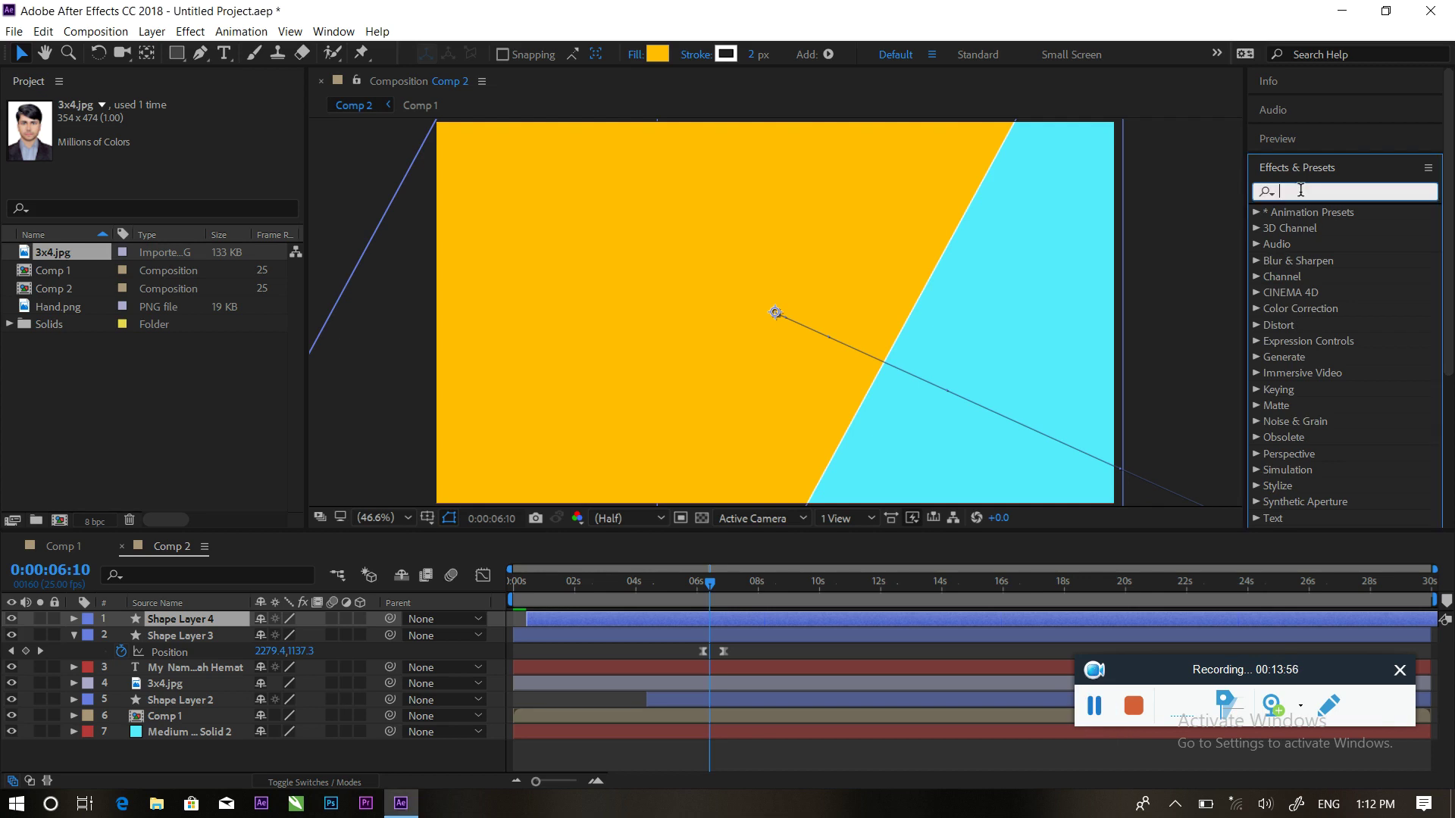
text(fill)
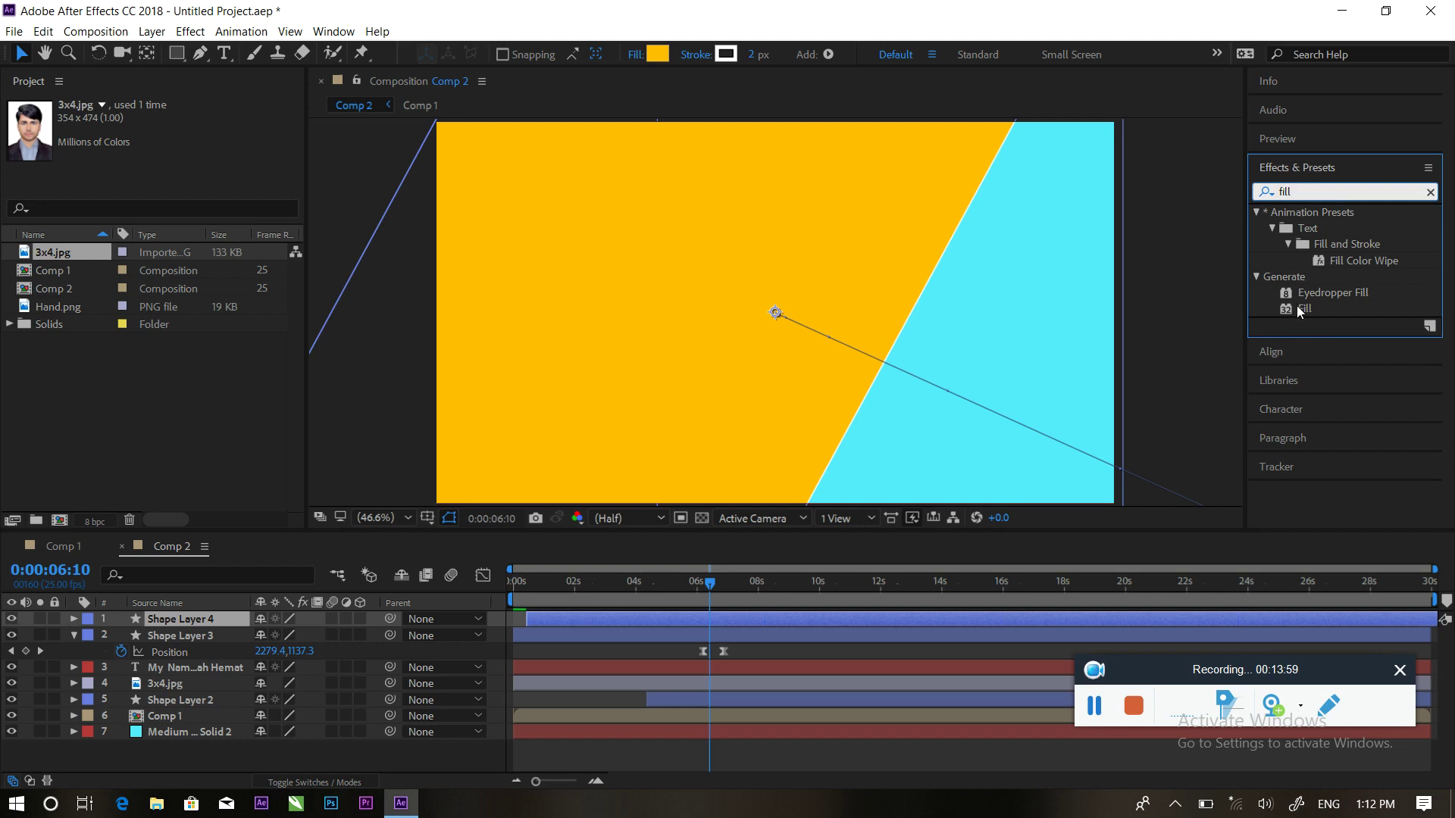
drag(1297, 306, 652, 621)
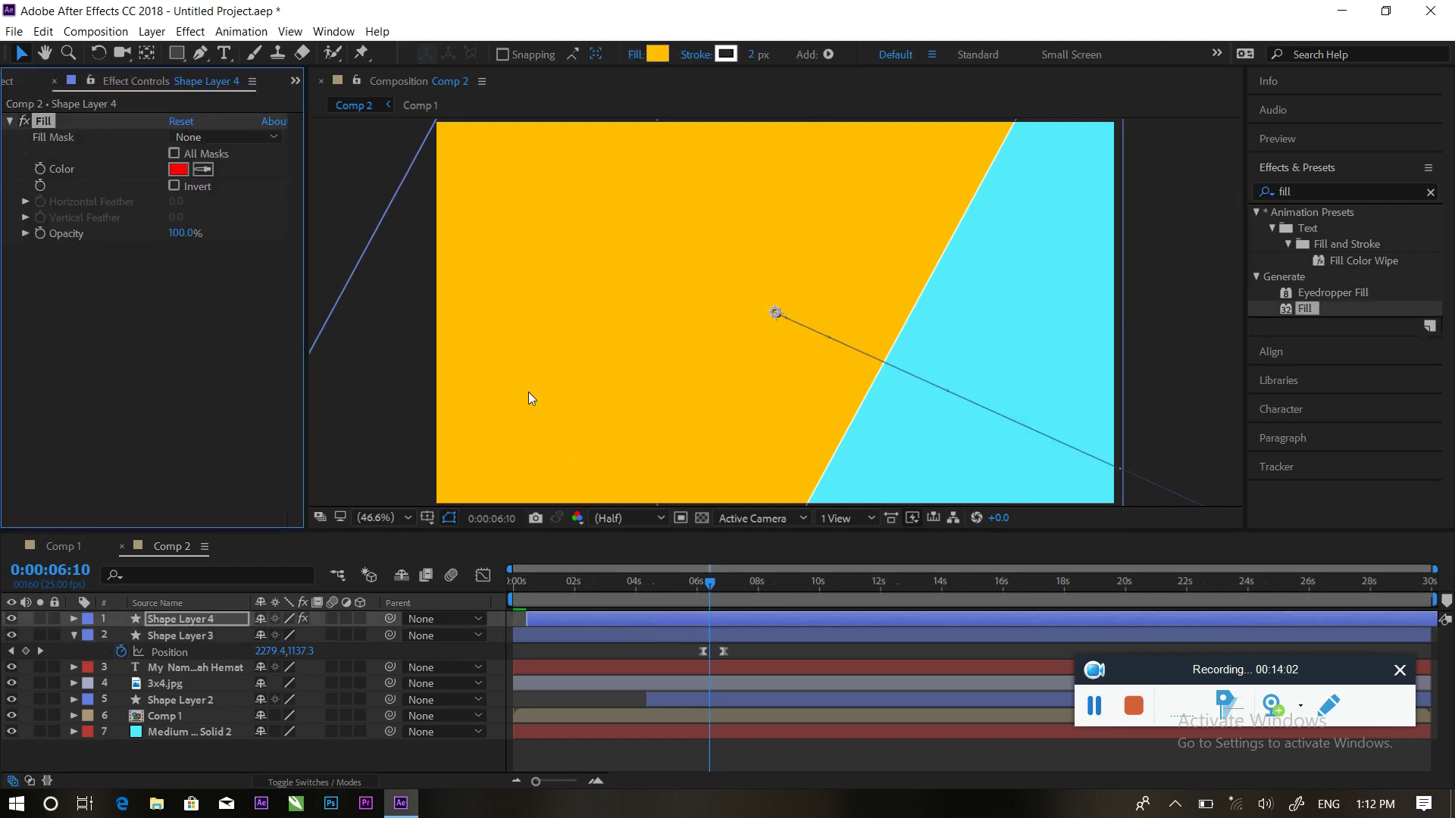
click(178, 169)
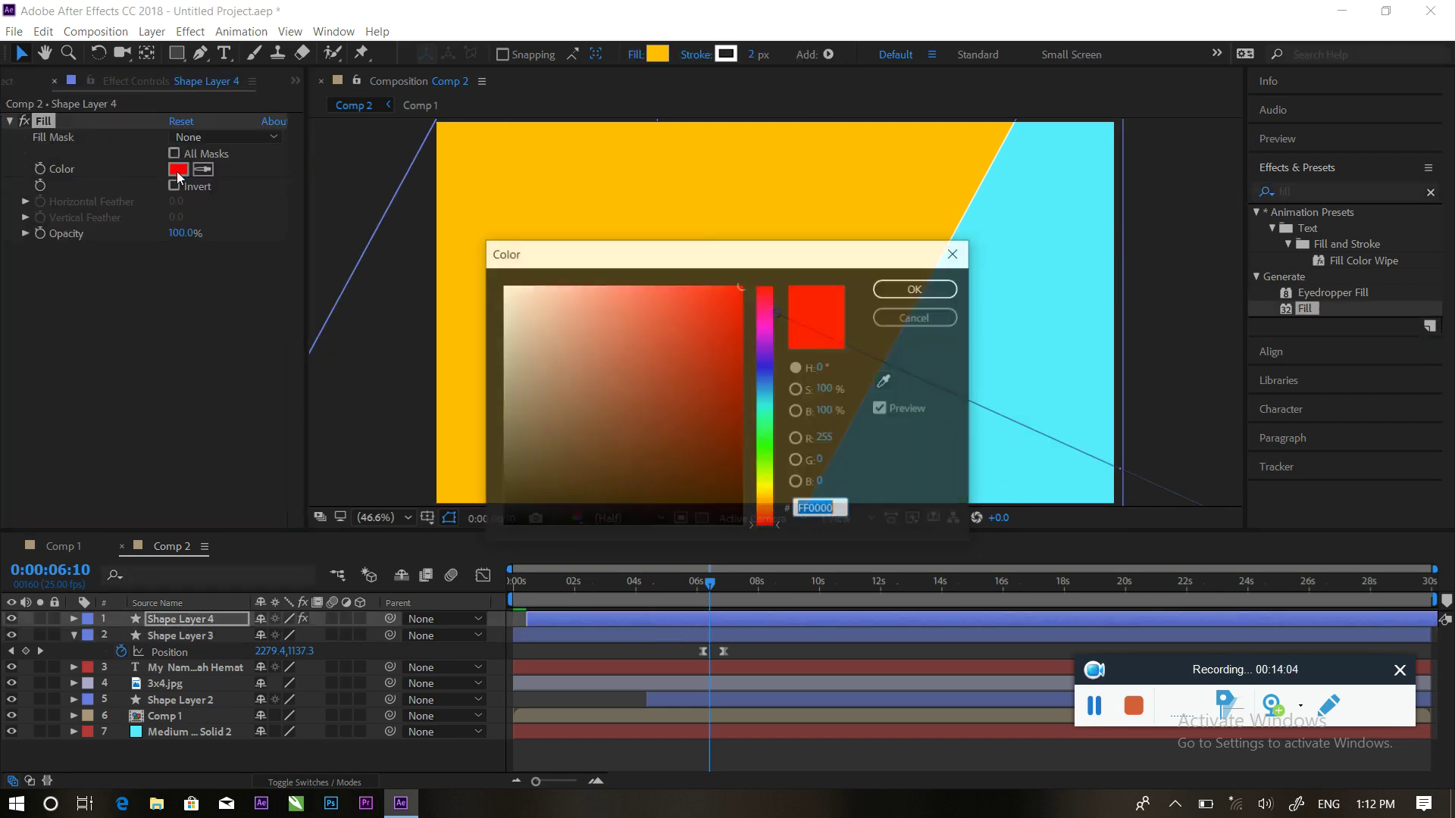
drag(766, 400, 767, 404)
click(902, 294)
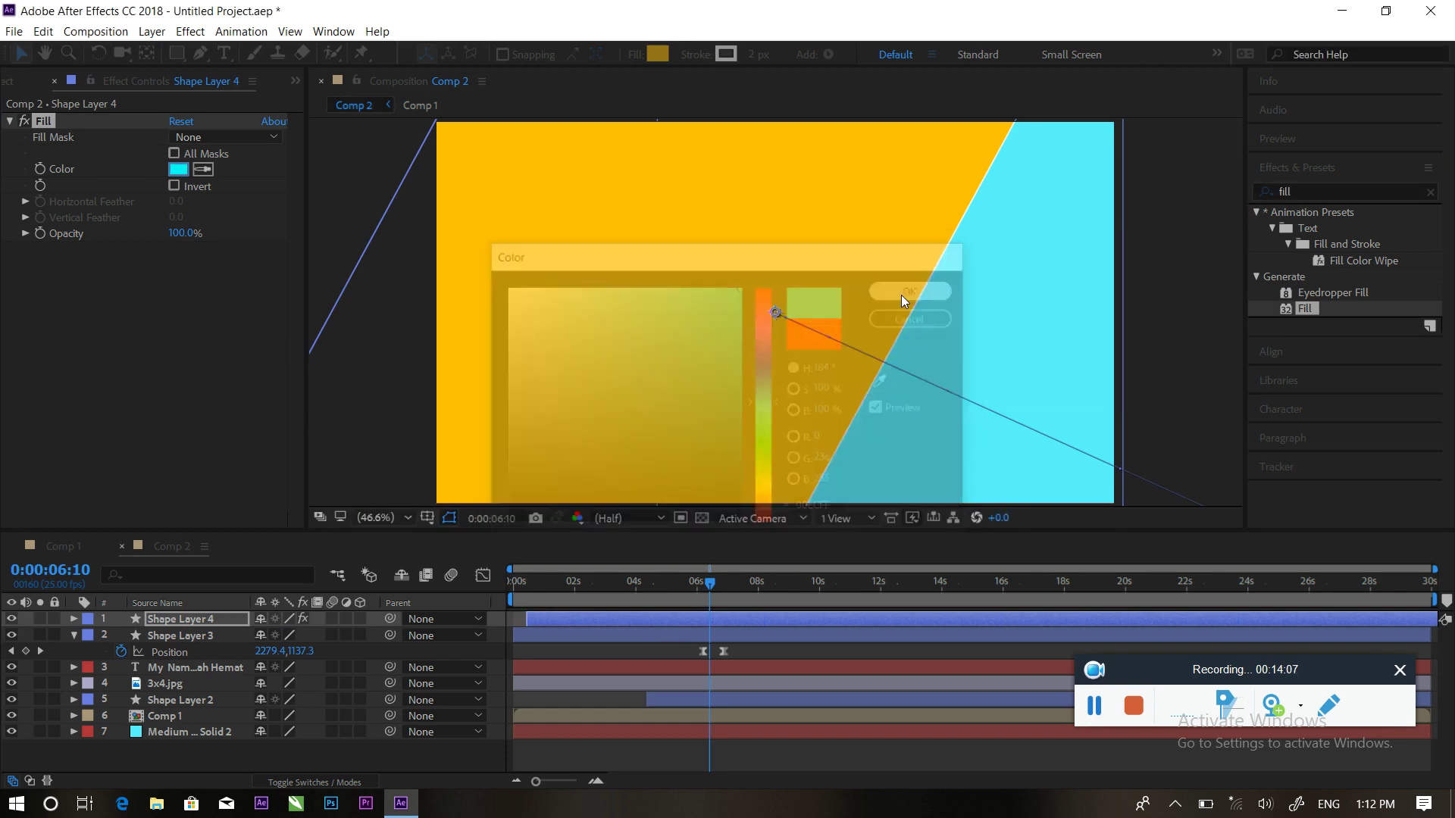
drag(648, 618, 569, 582)
Preview the animation, replay from 4:20 to about 7:02, then collapse Shape Layer 3 and deselect
key(space)
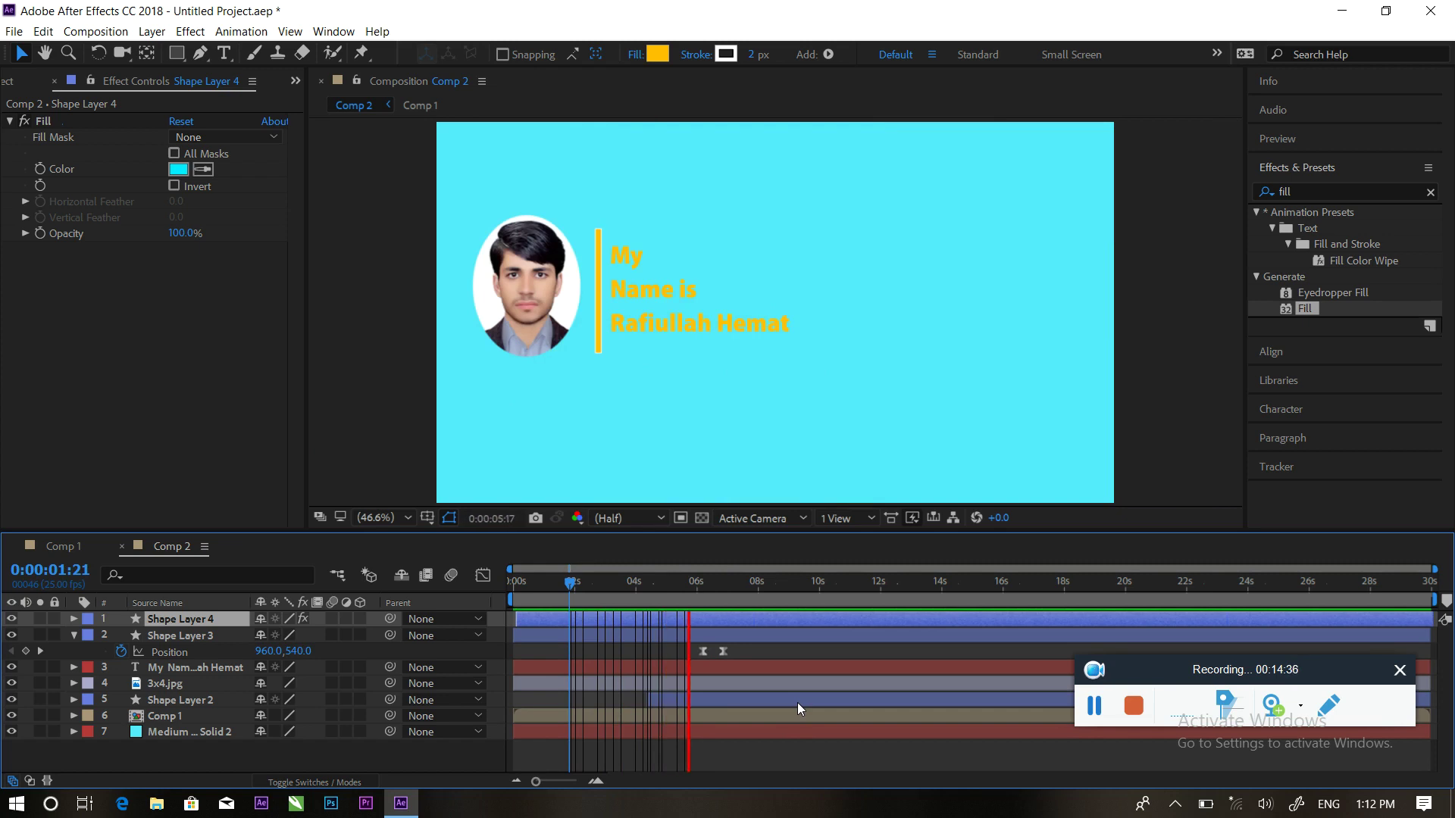
drag(741, 588, 660, 585)
key(space)
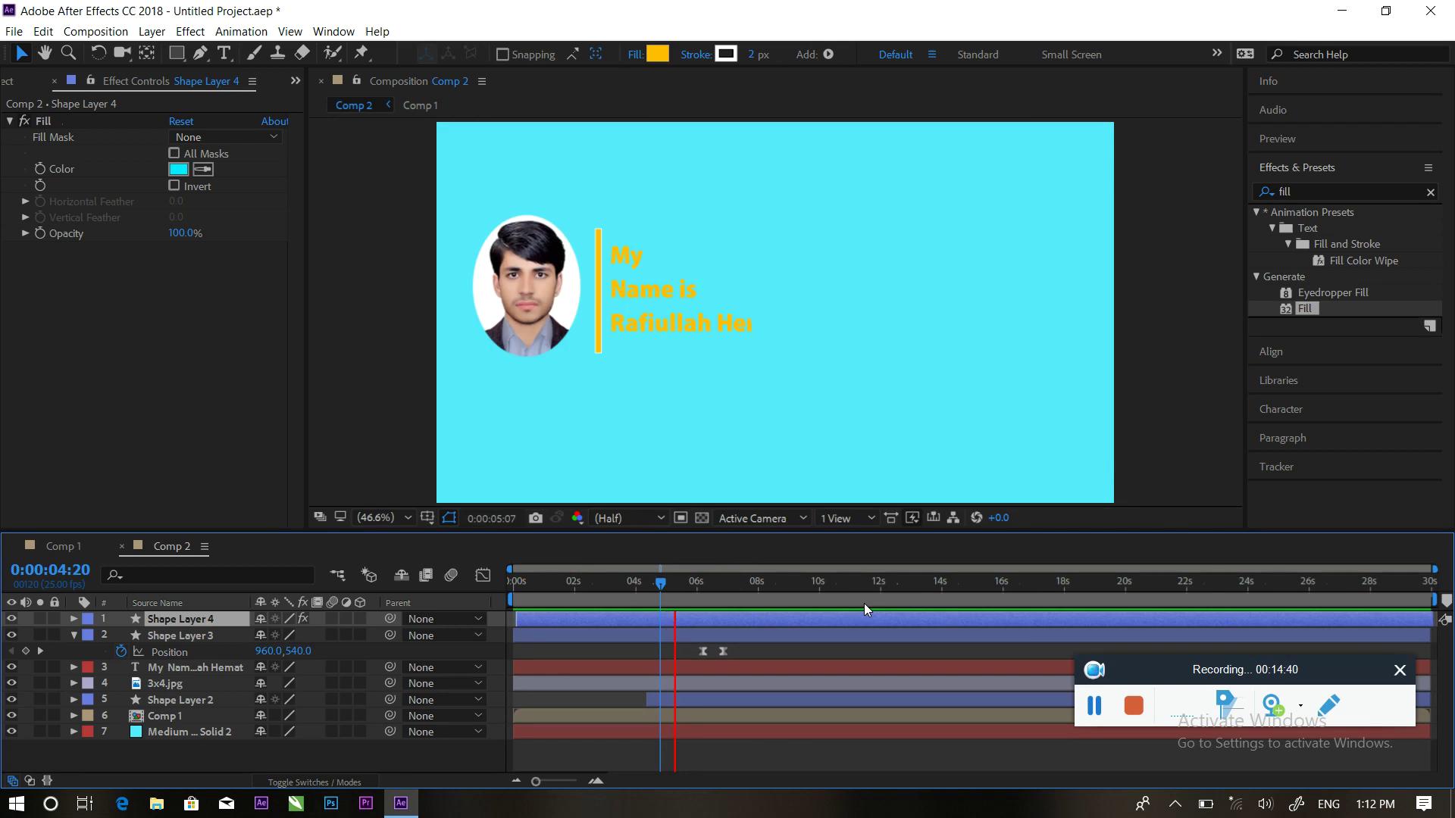
key(space)
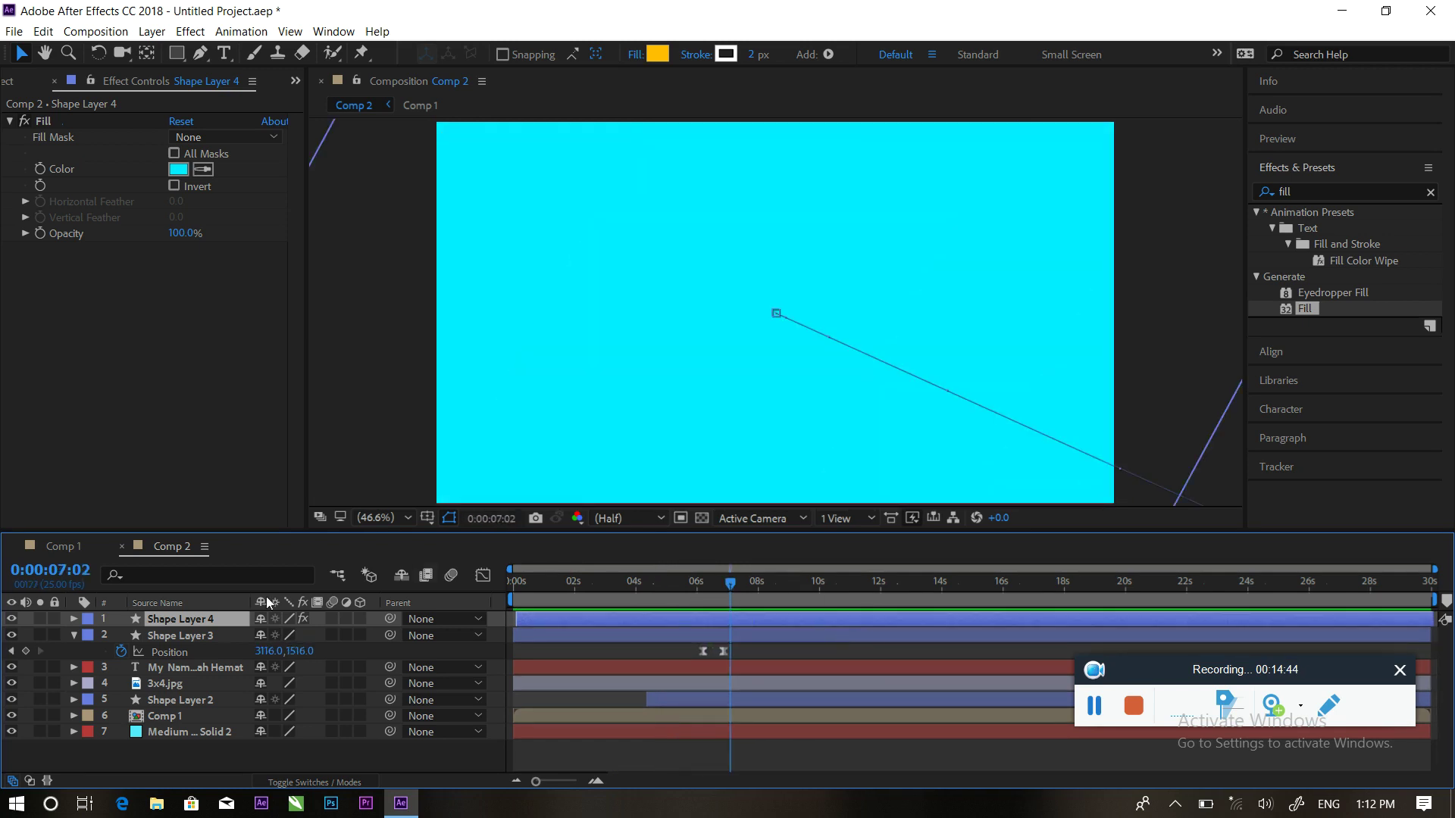
click(73, 635)
click(170, 753)
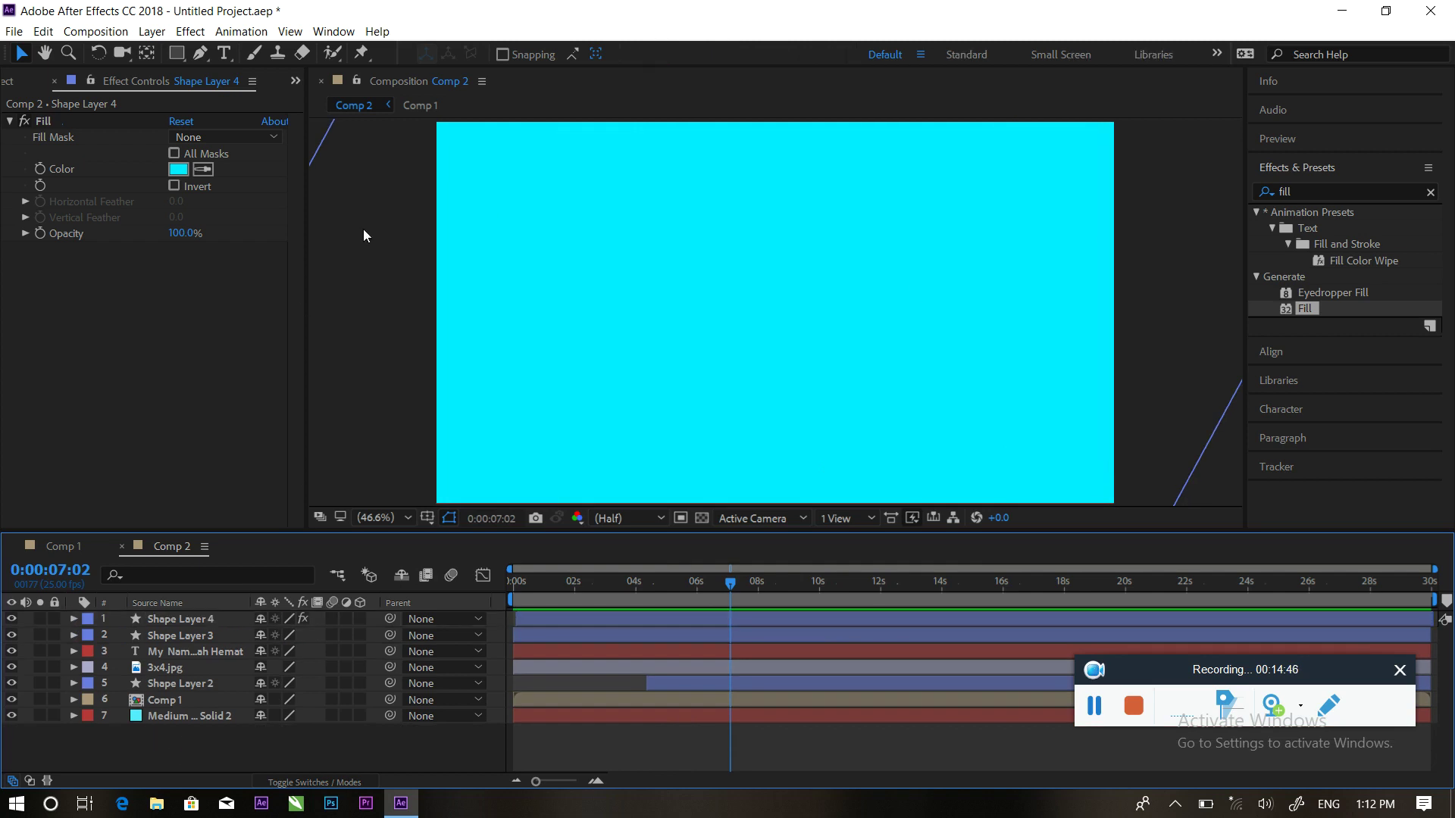
Create a text layer reading 'I', 'AM', 'GRAFHICS DESIGNER' on three lines and select all of it
click(223, 53)
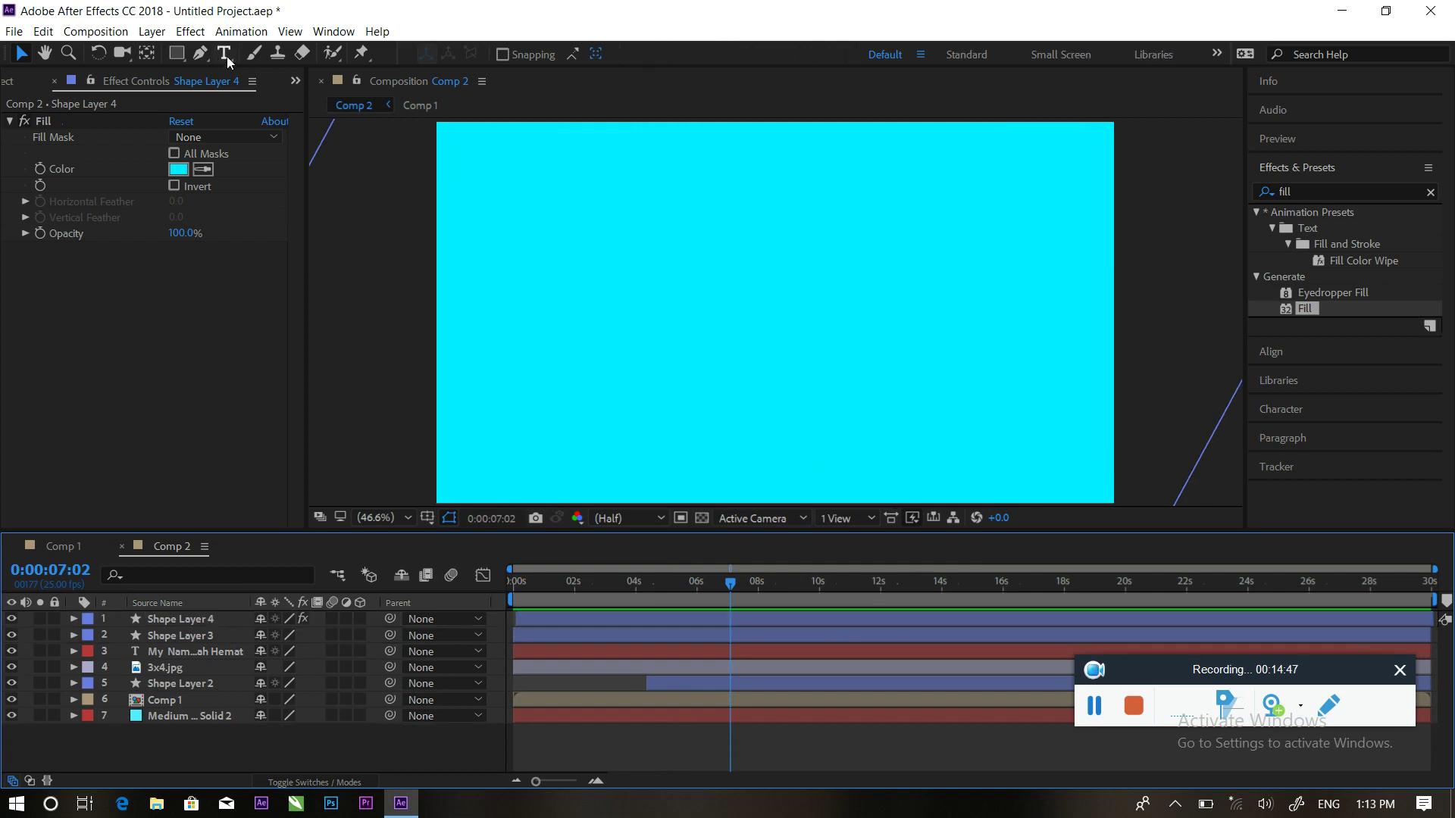
click(676, 217)
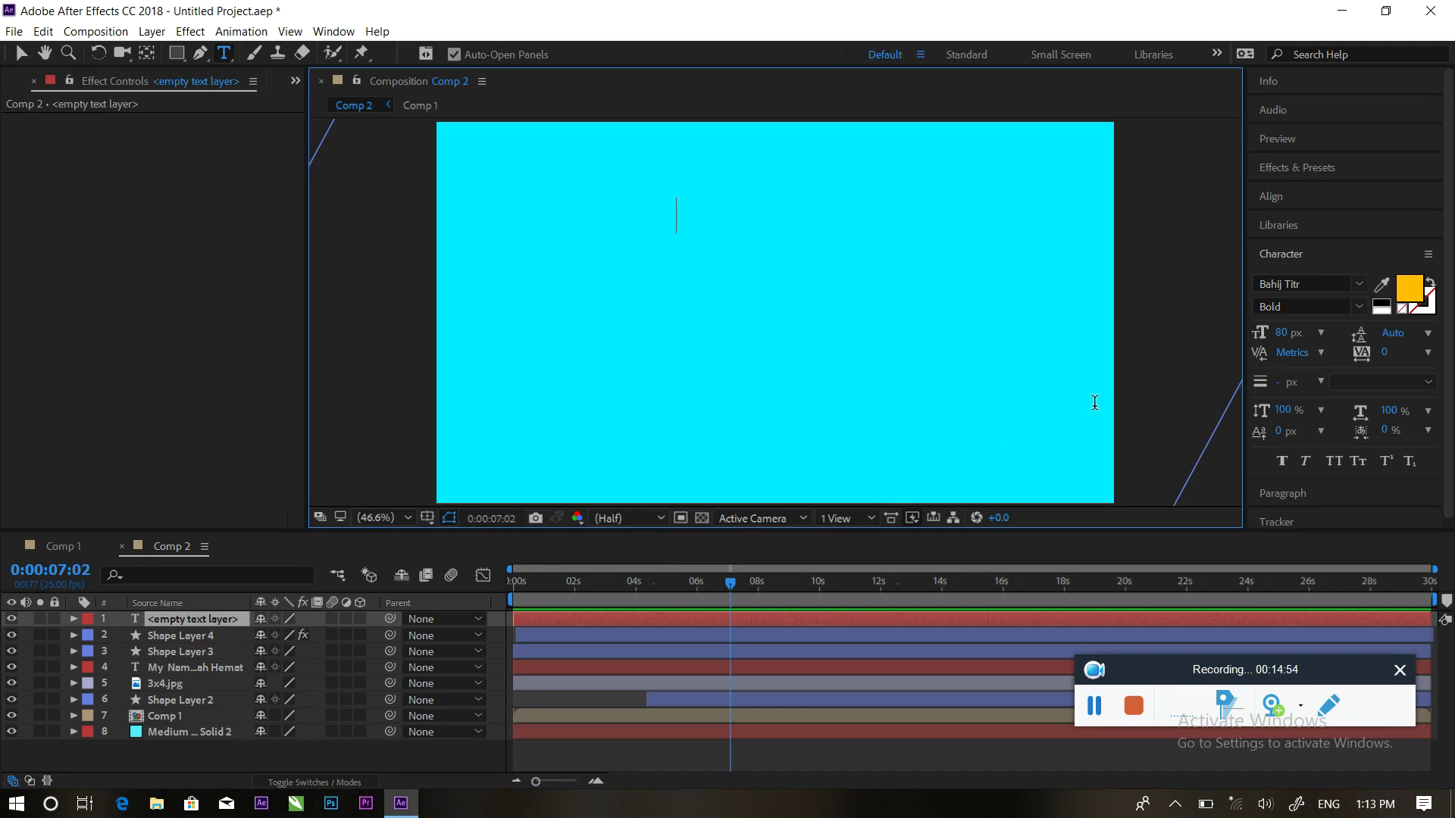
text(I)
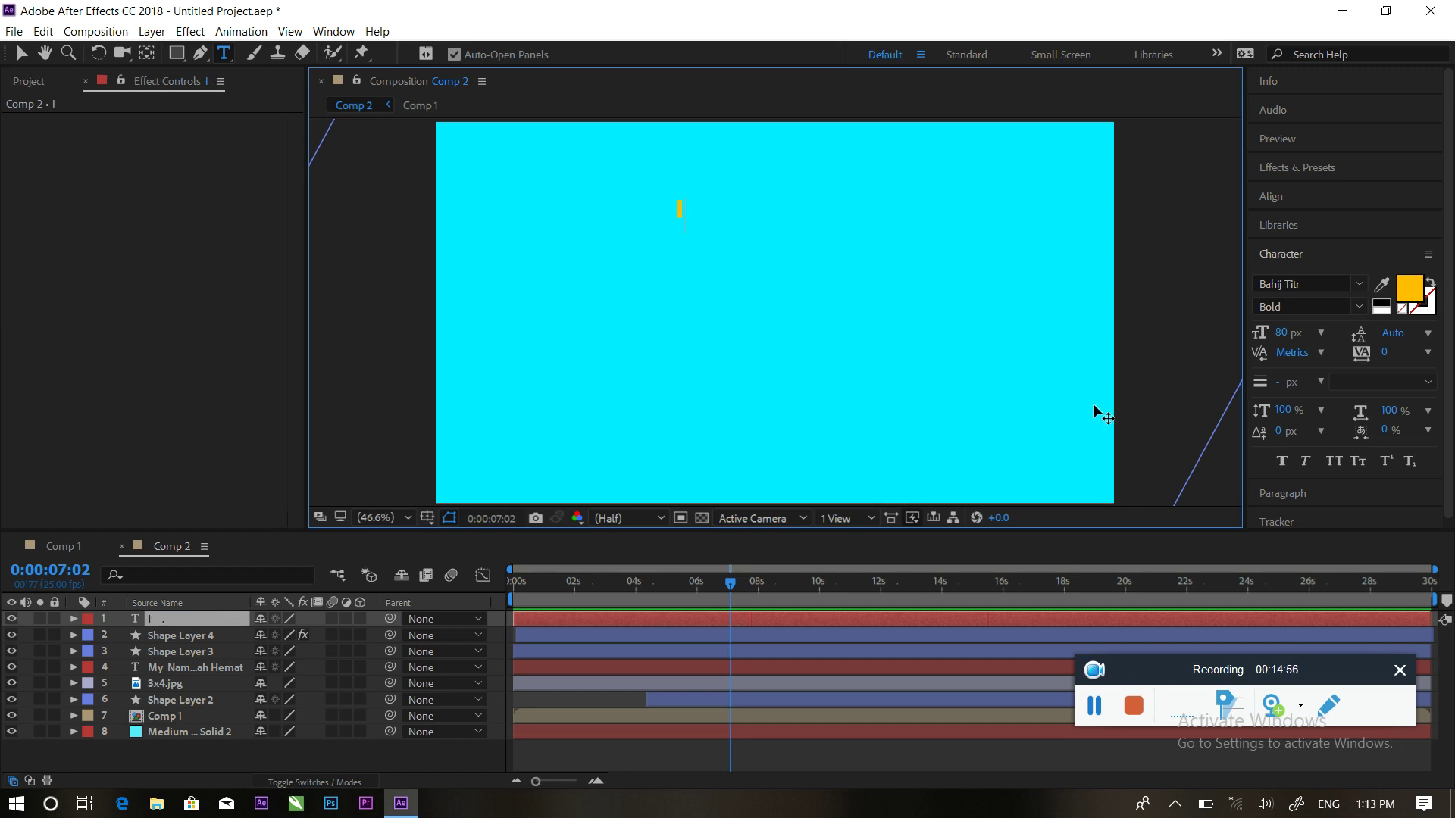
key(Return)
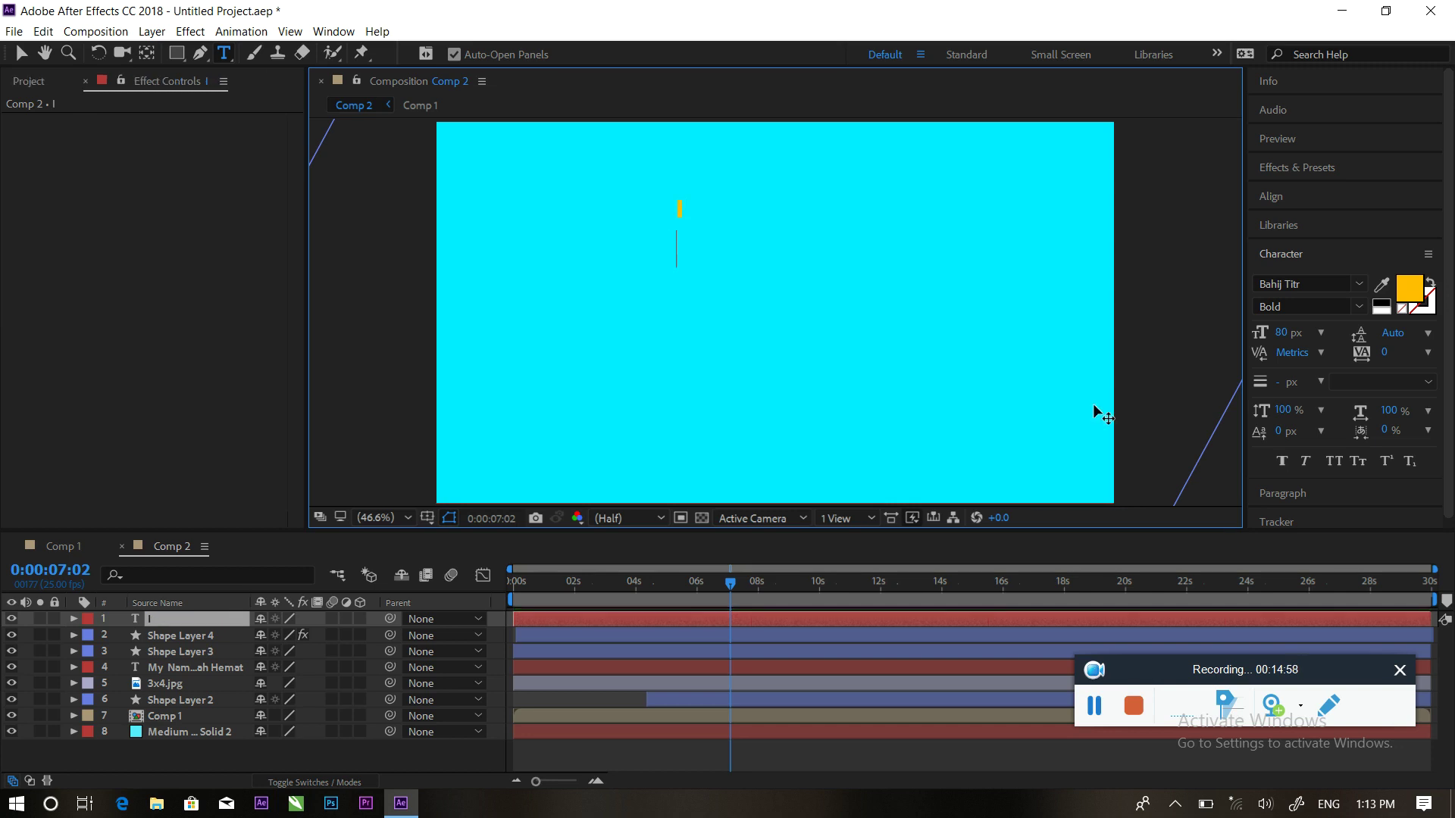
text(AM)
key(Return)
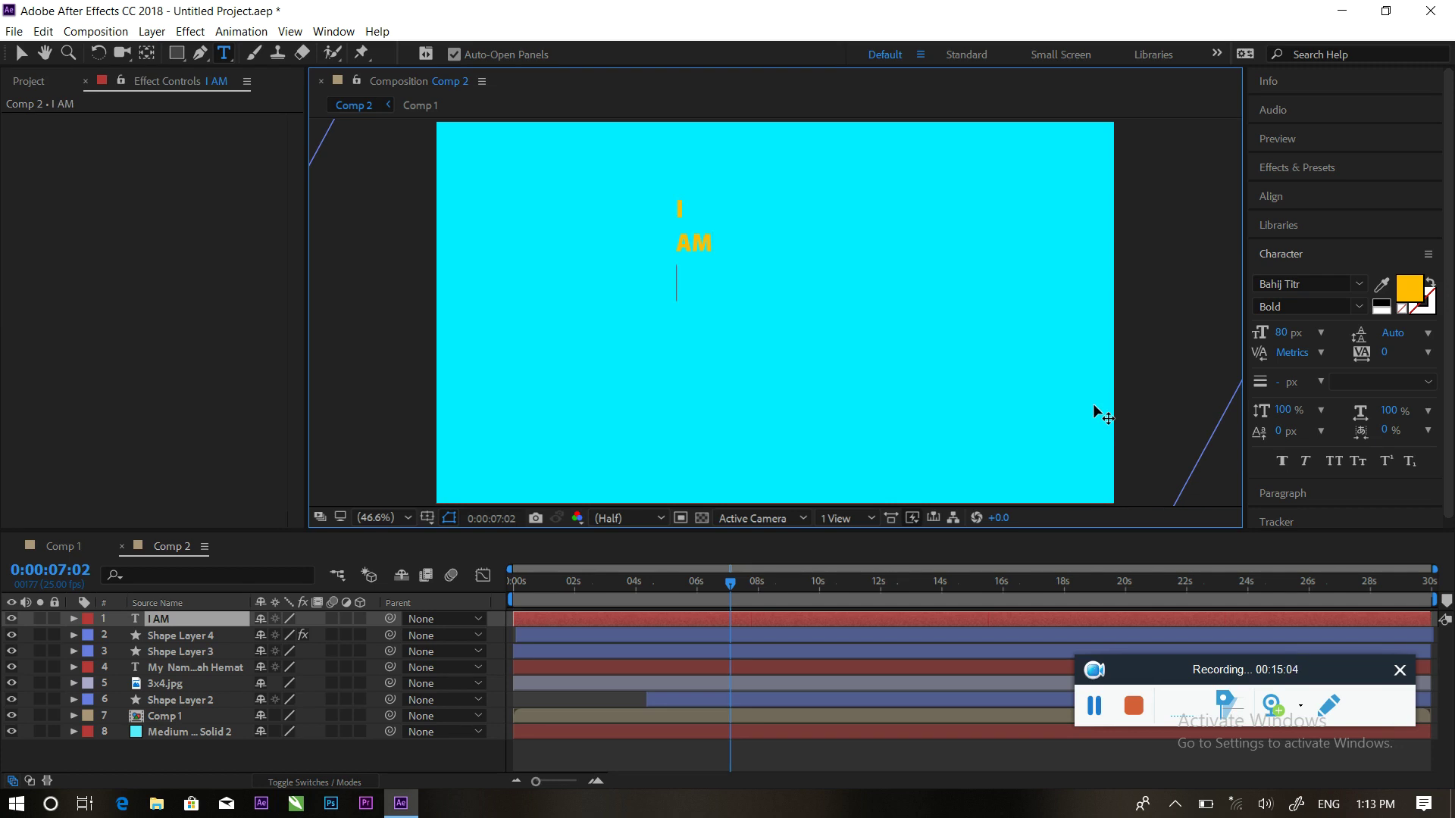
text(g)
key(BackSpace)
text(G)
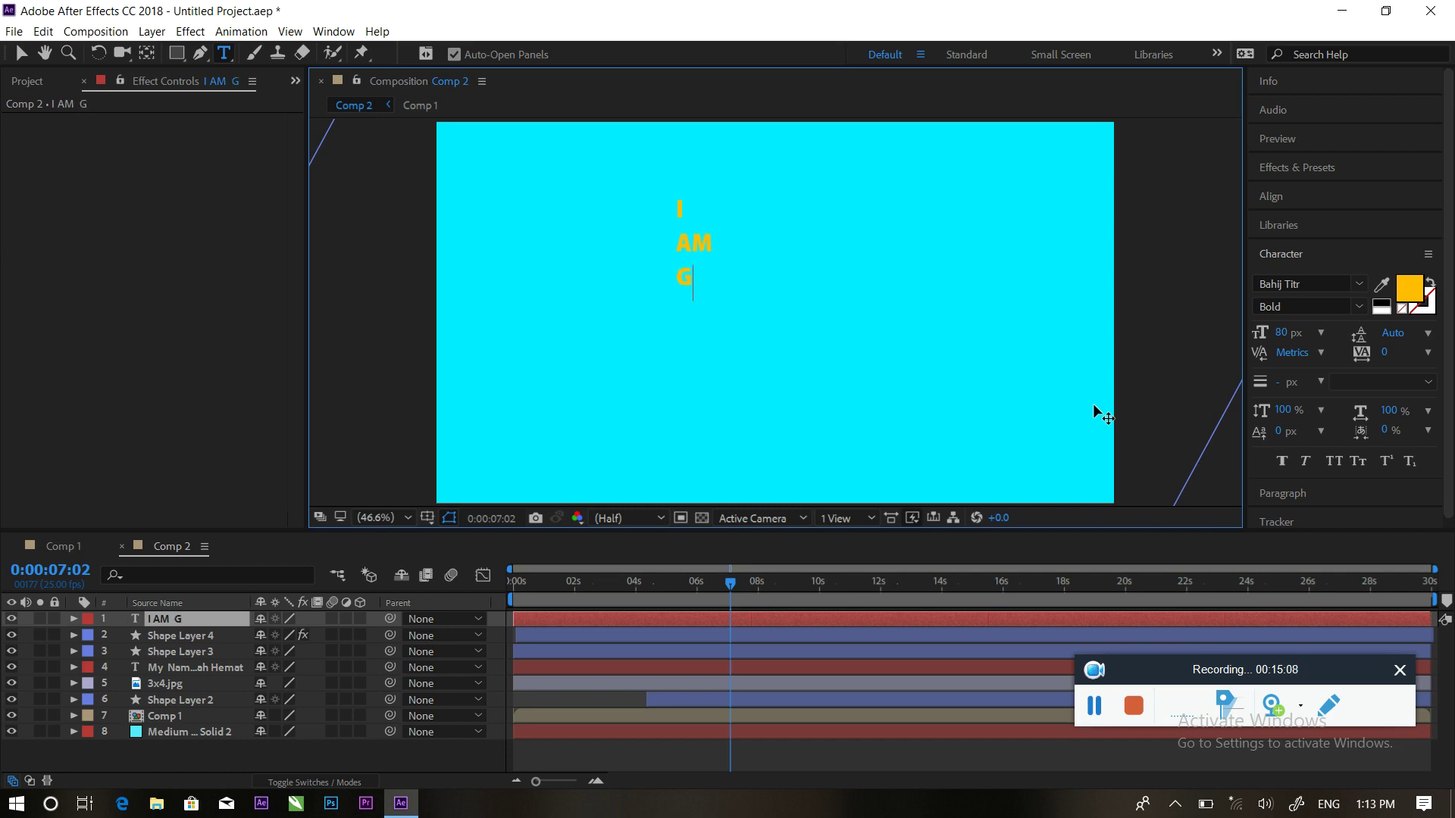
text(RA)
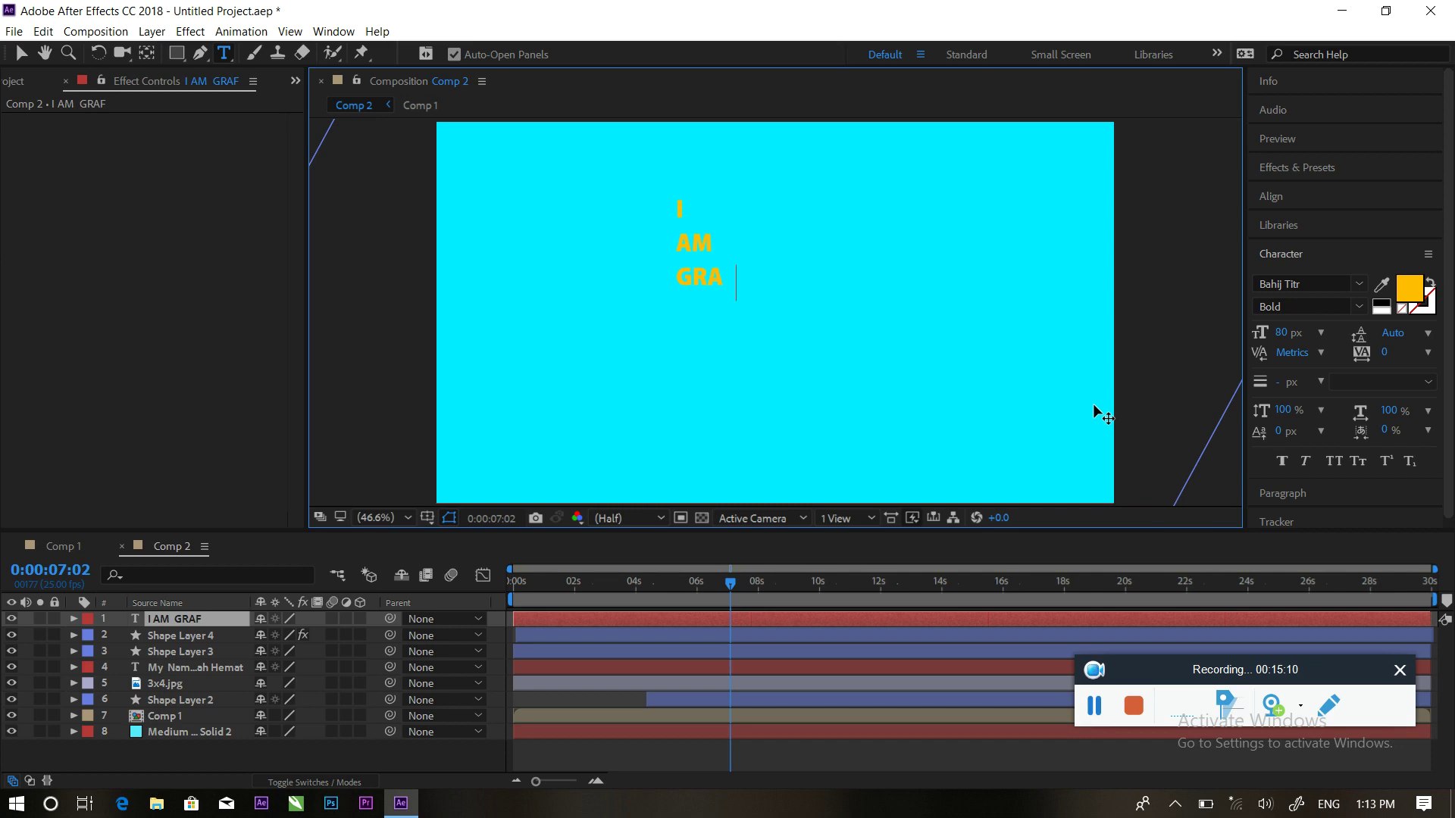
text(F)
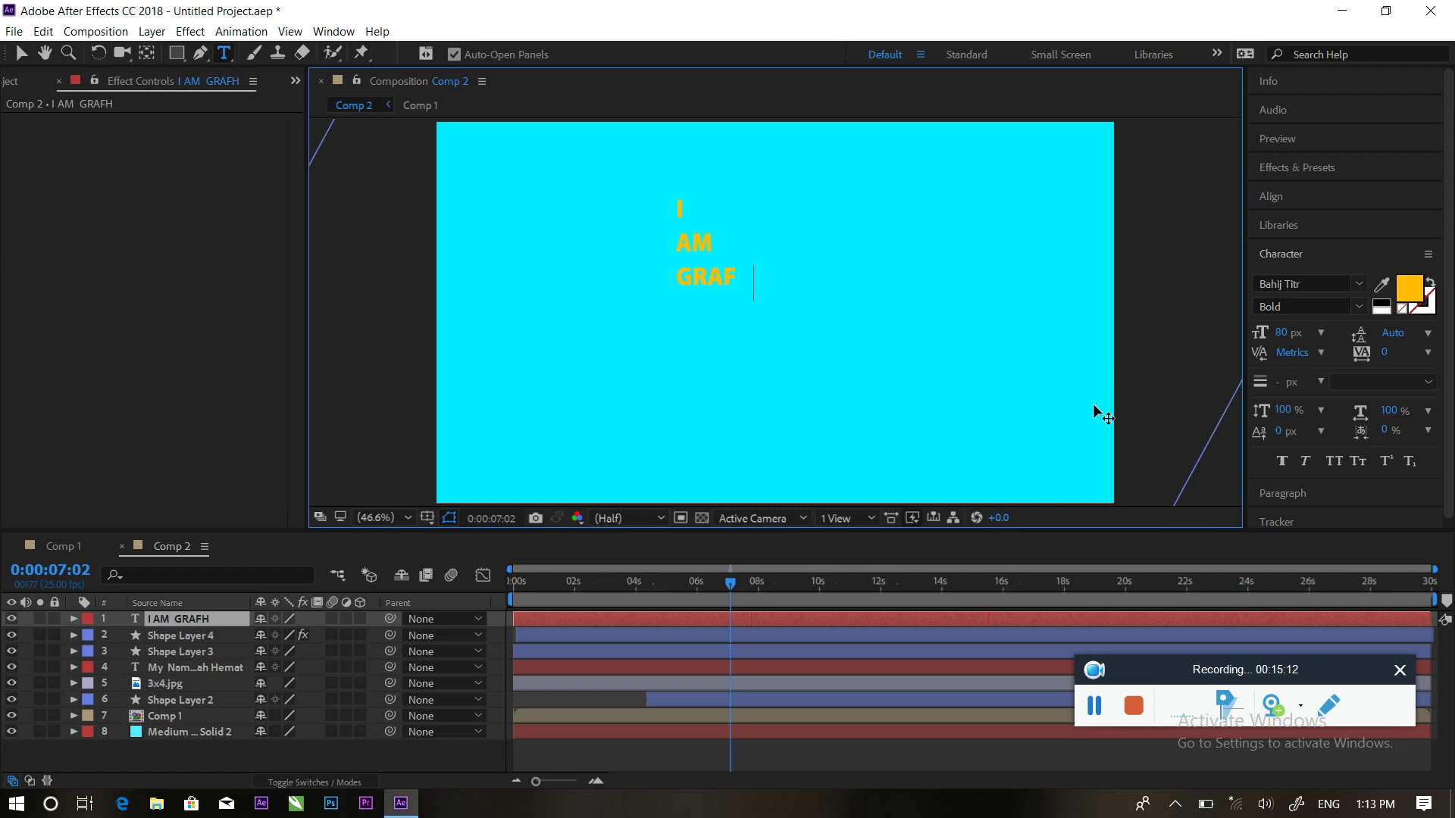
text(HICS)
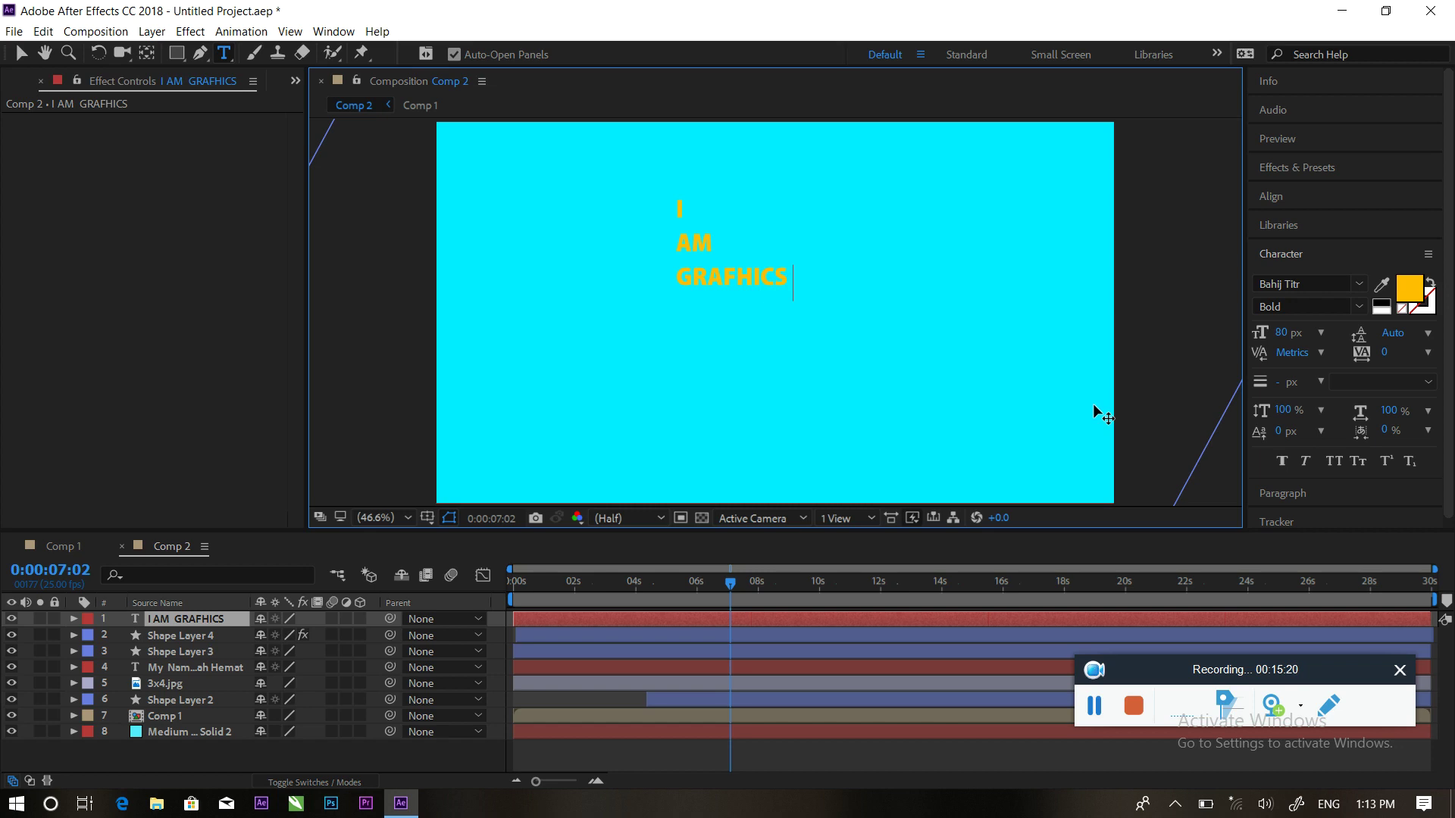
text(D)
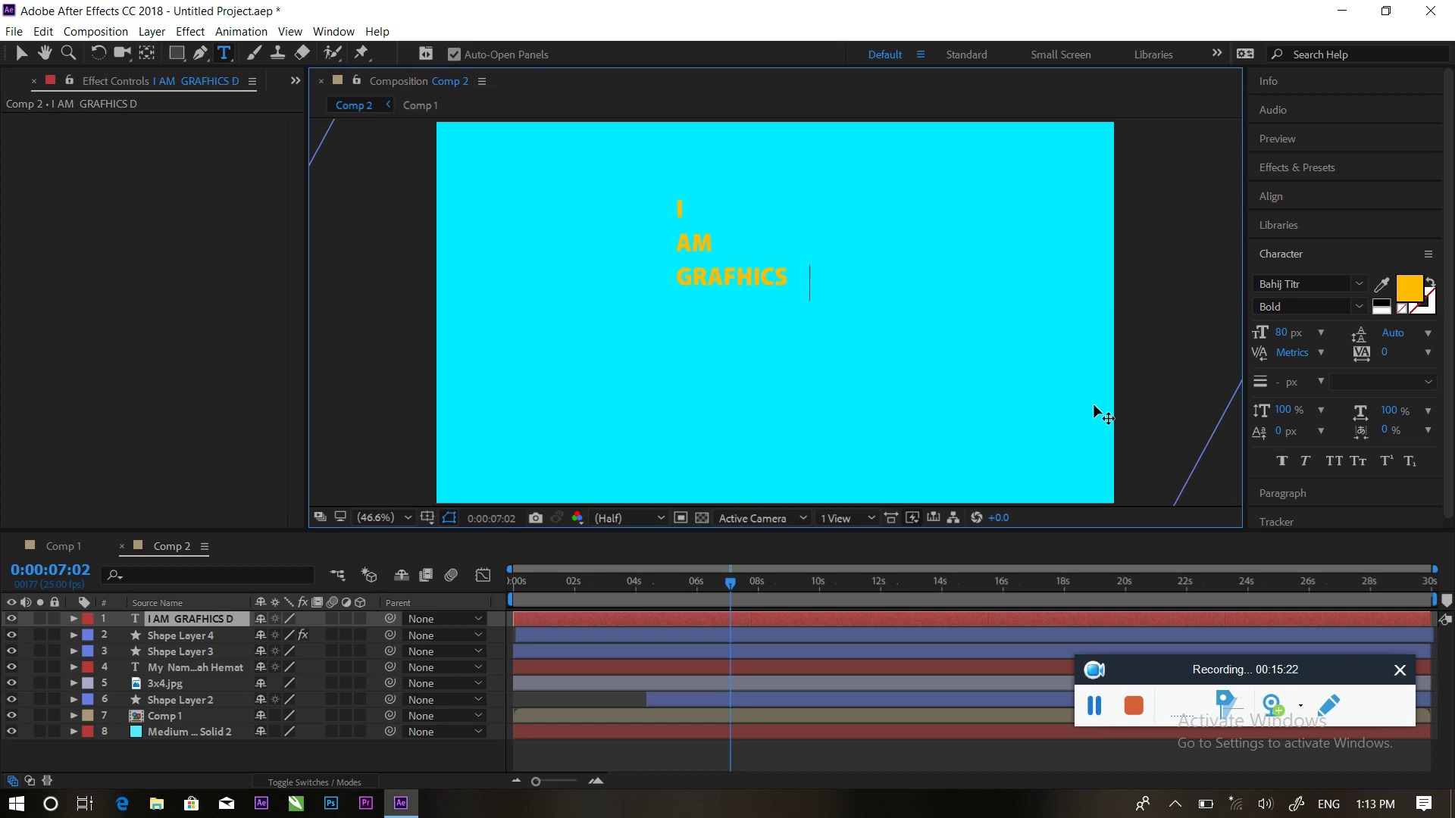
text(ESIG)
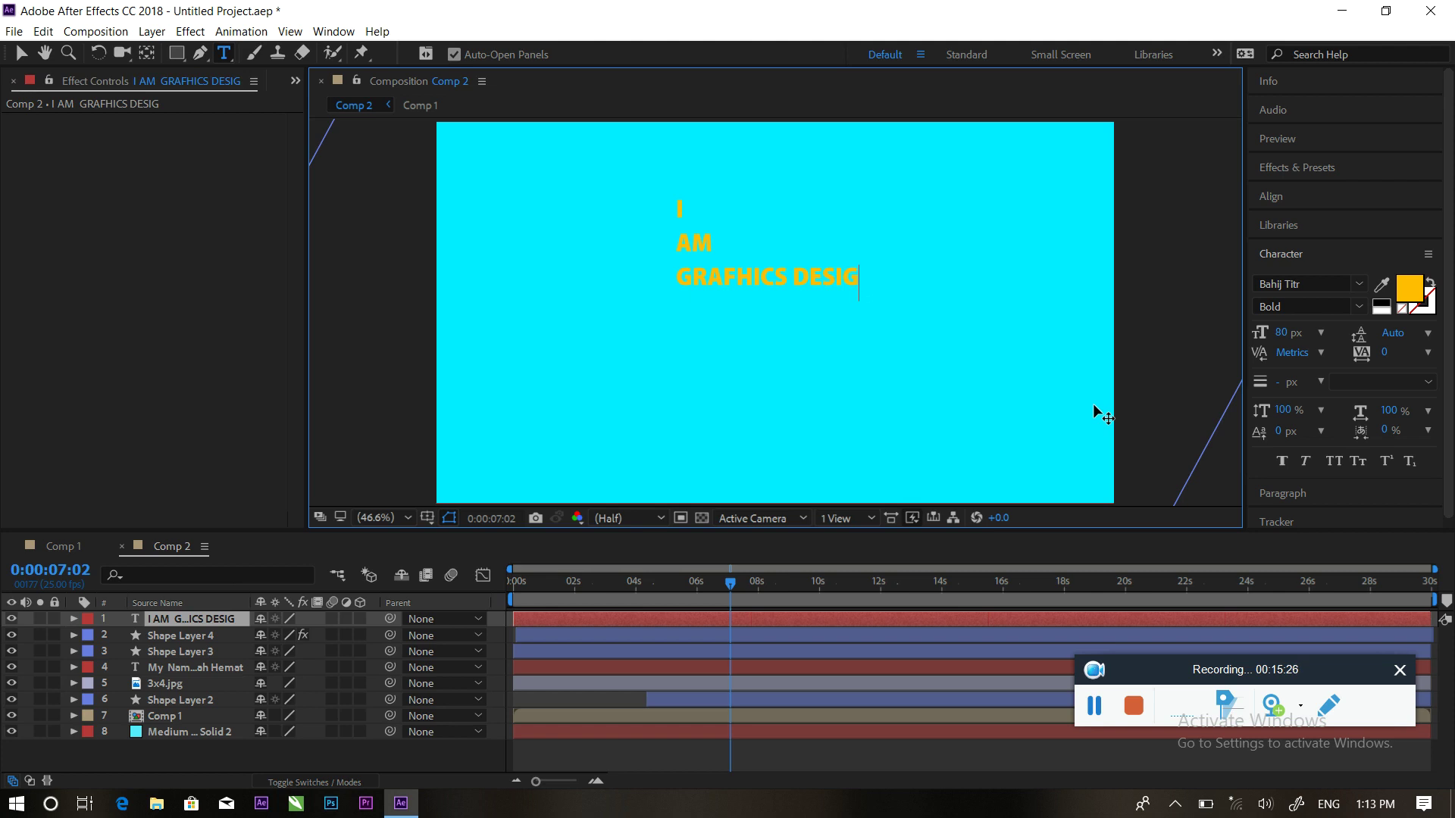
text(NER)
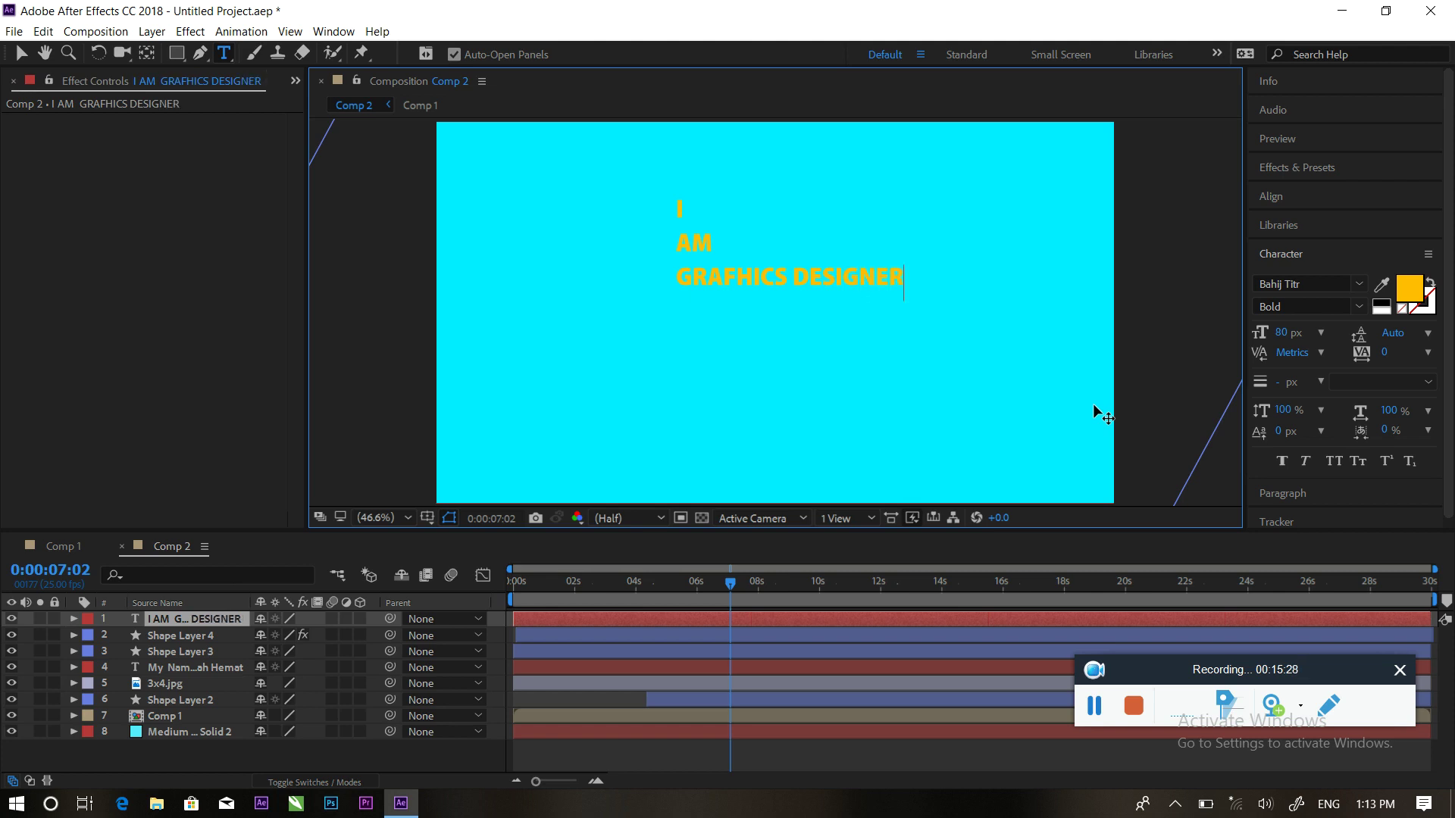
key(ctrl+a)
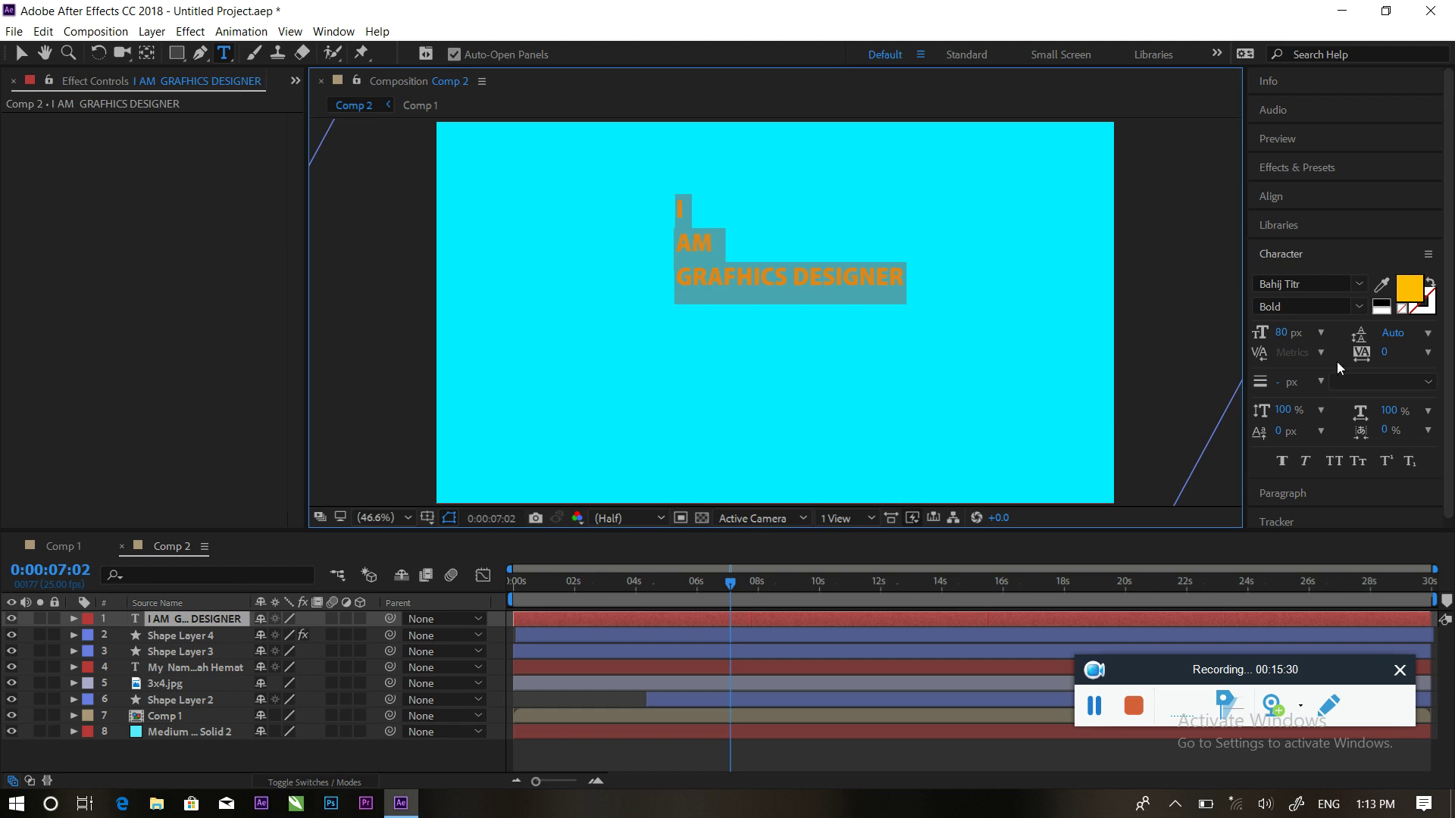
Set the title to 131 px faux bold and centre-align its three lines
drag(1281, 333, 1338, 365)
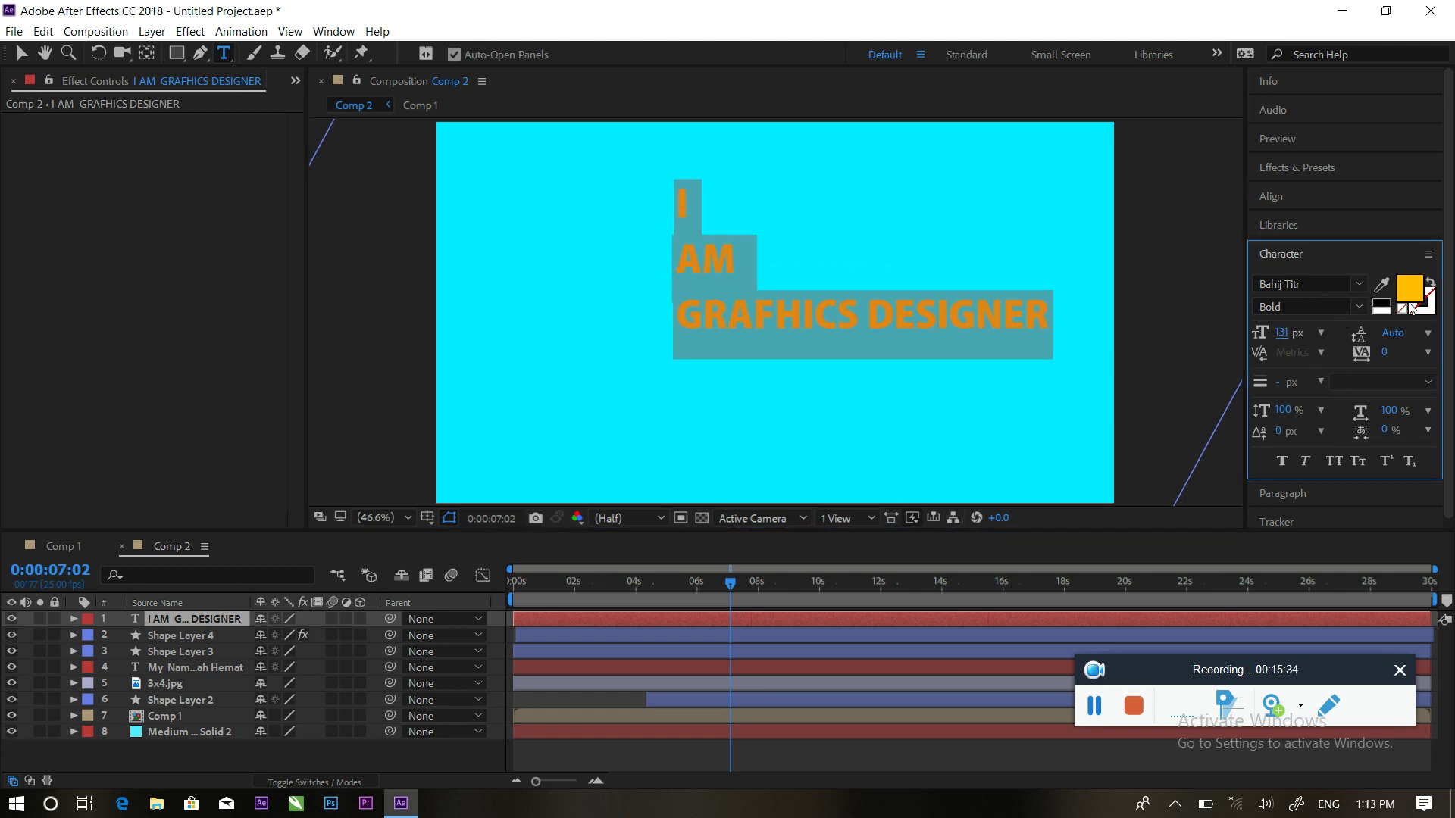
scroll(1451, 326, down, 1)
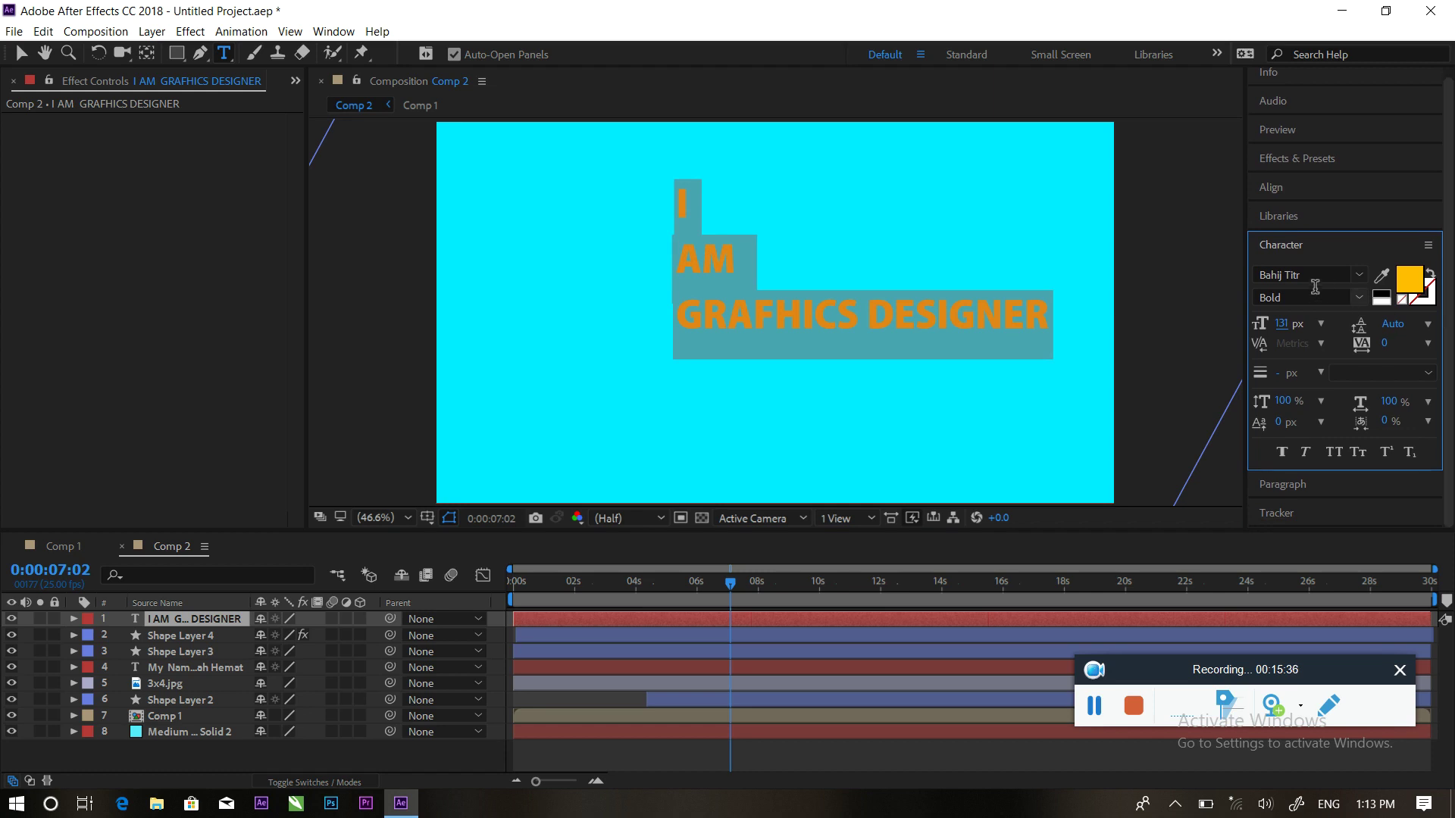
click(1429, 246)
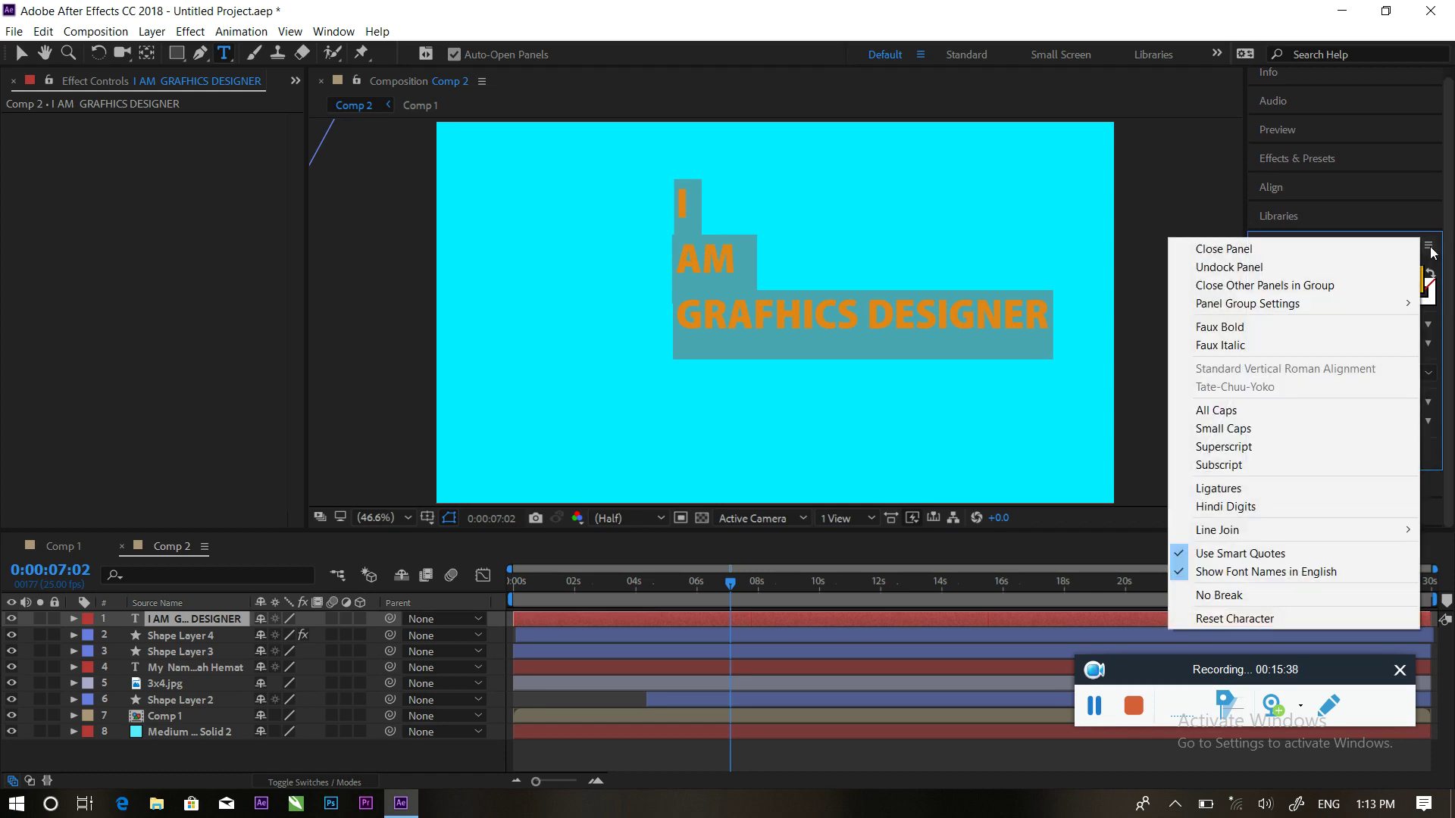
click(1068, 371)
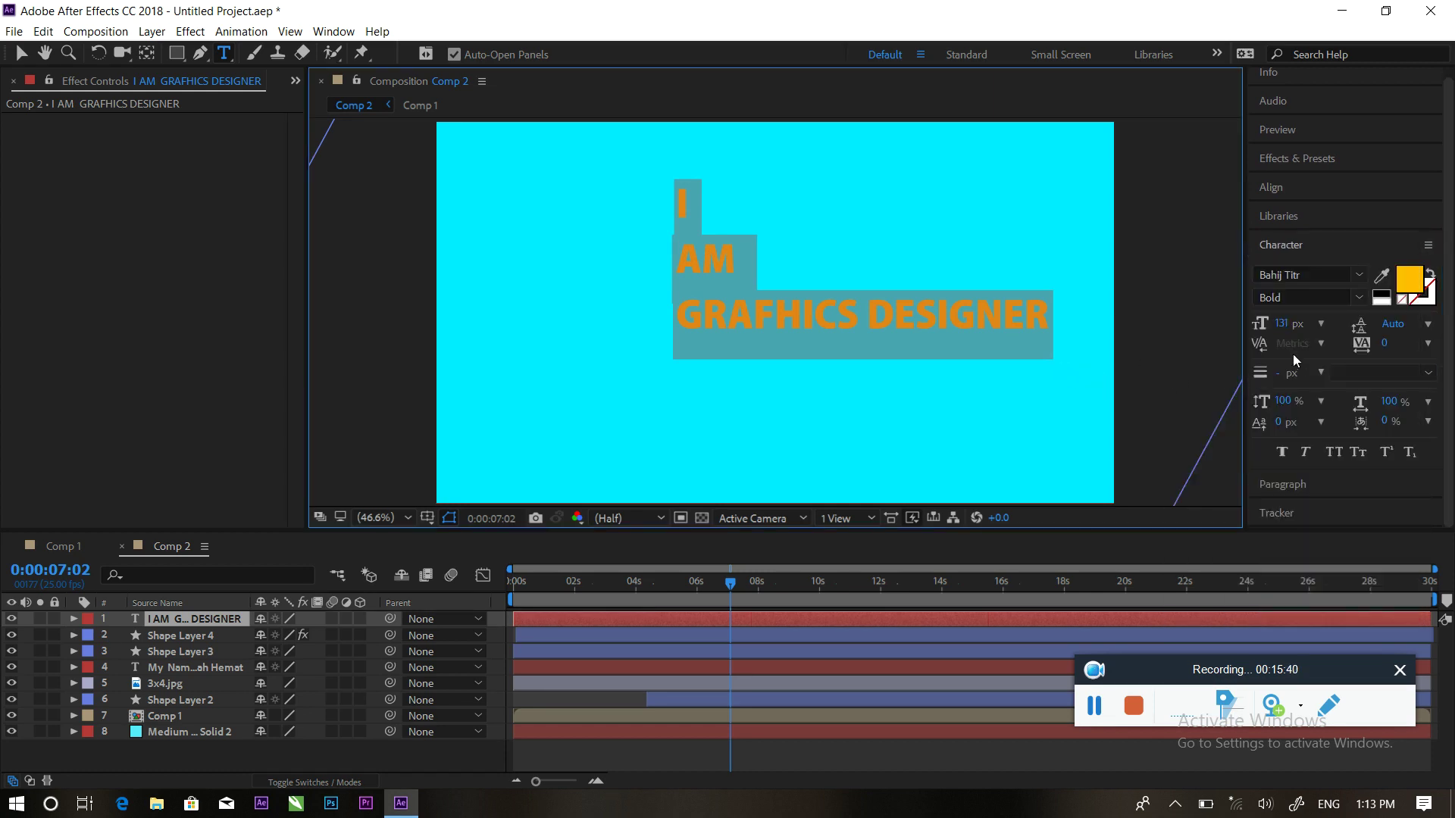
click(1280, 452)
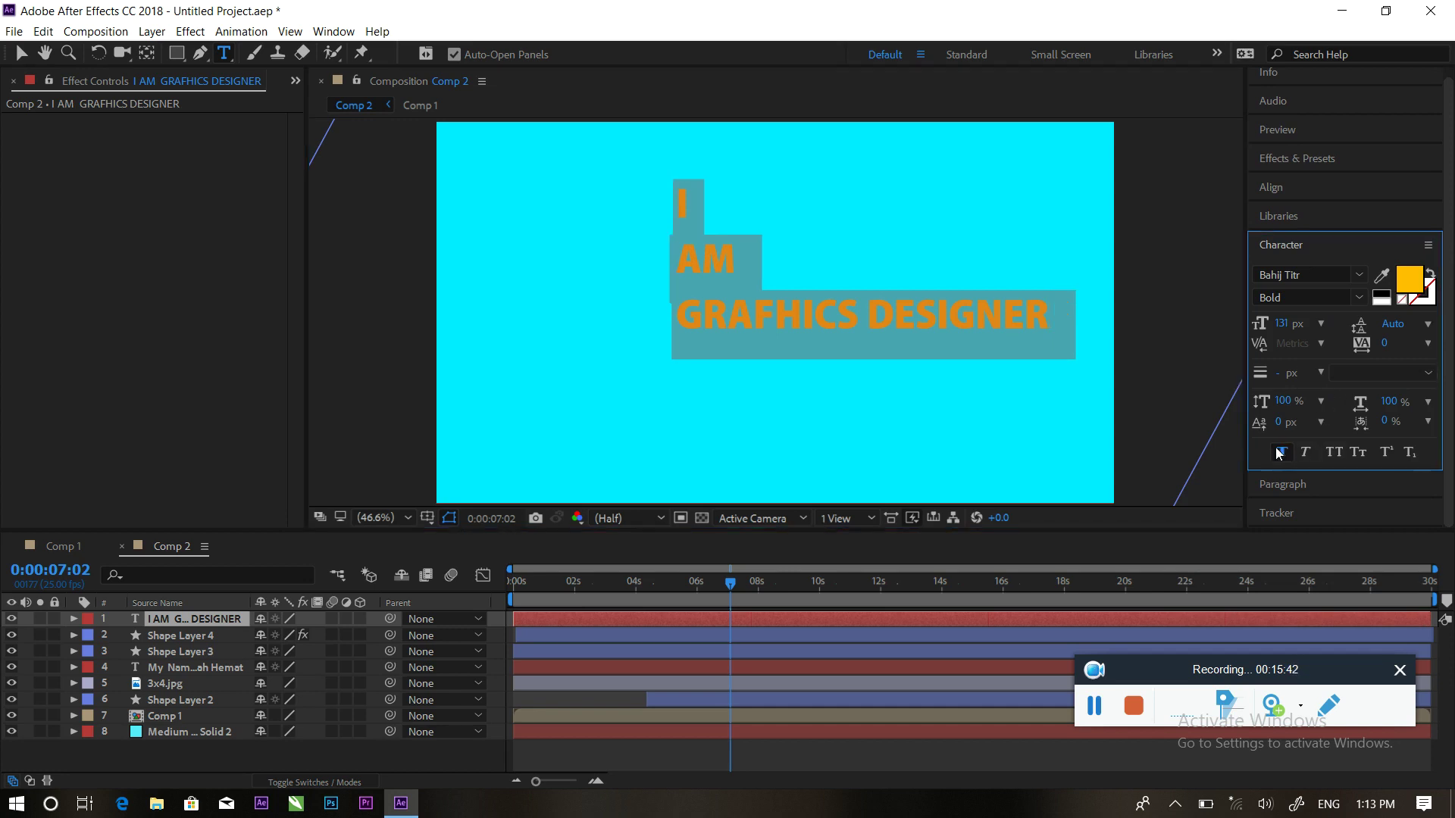
click(1293, 488)
click(1288, 312)
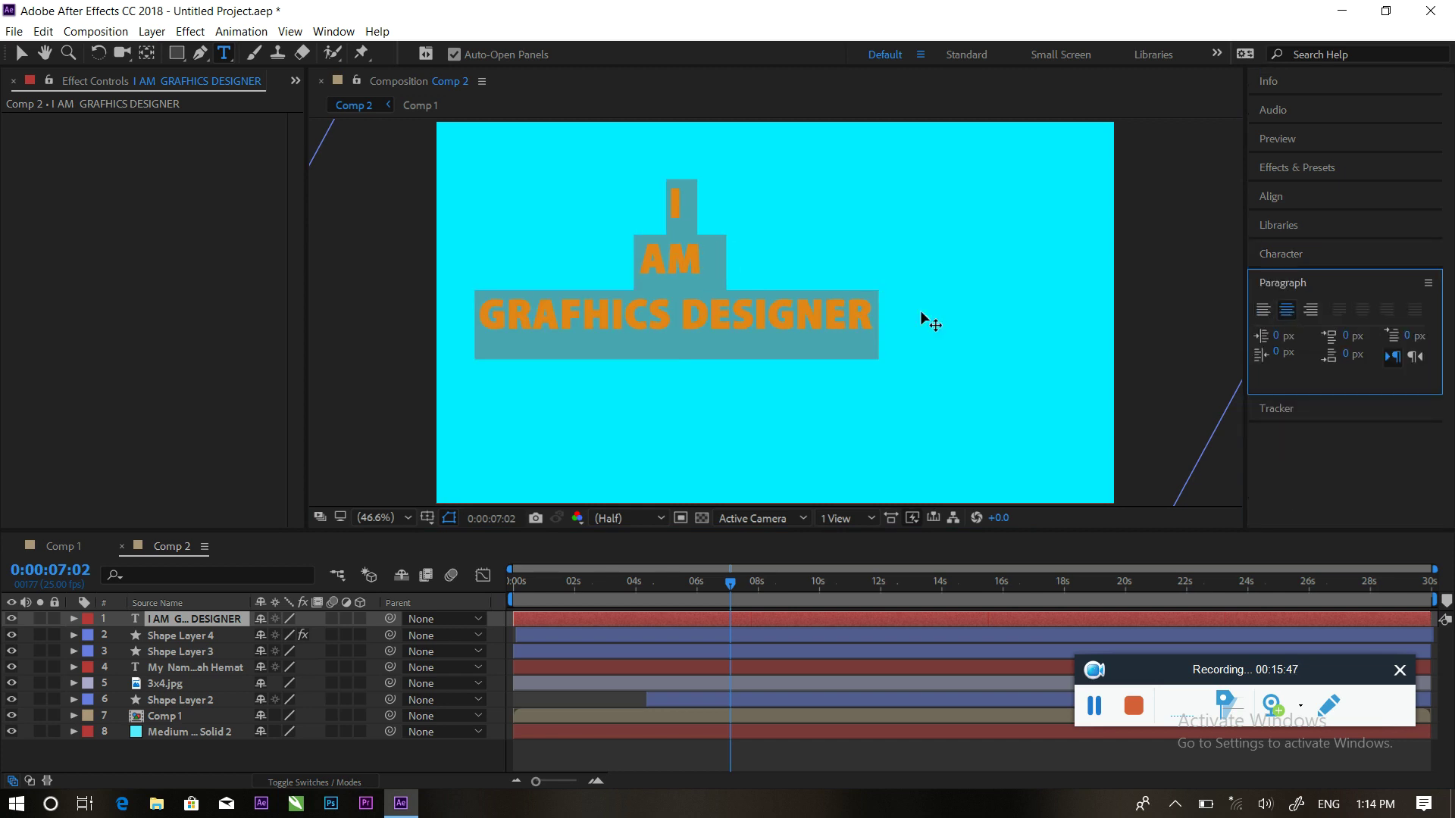
click(20, 53)
Drag the text block down and right, then undo those stray moves
drag(672, 261, 776, 293)
key(Caps_Lock)
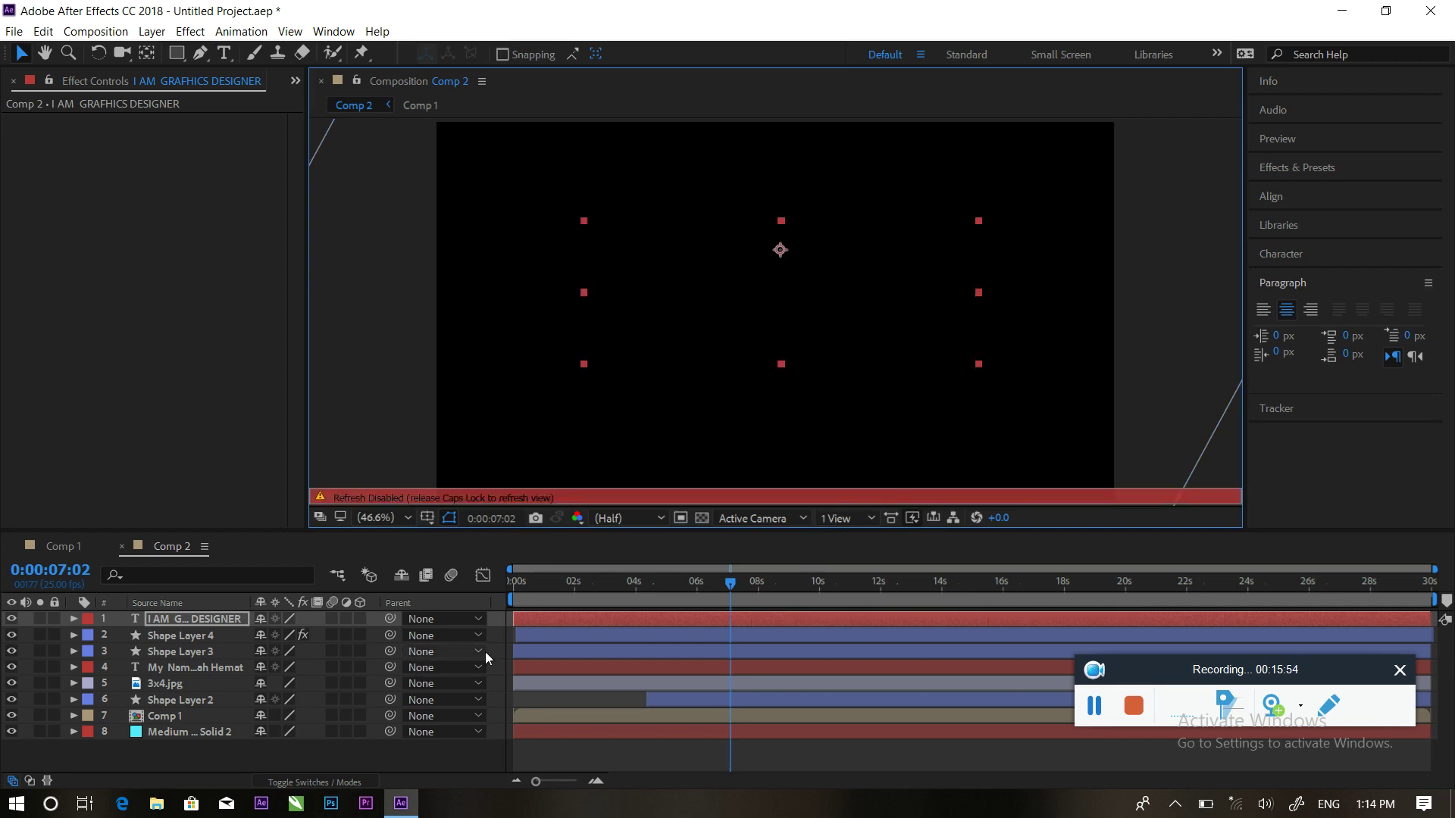
key(ctrl+z)
key(Caps_Lock)
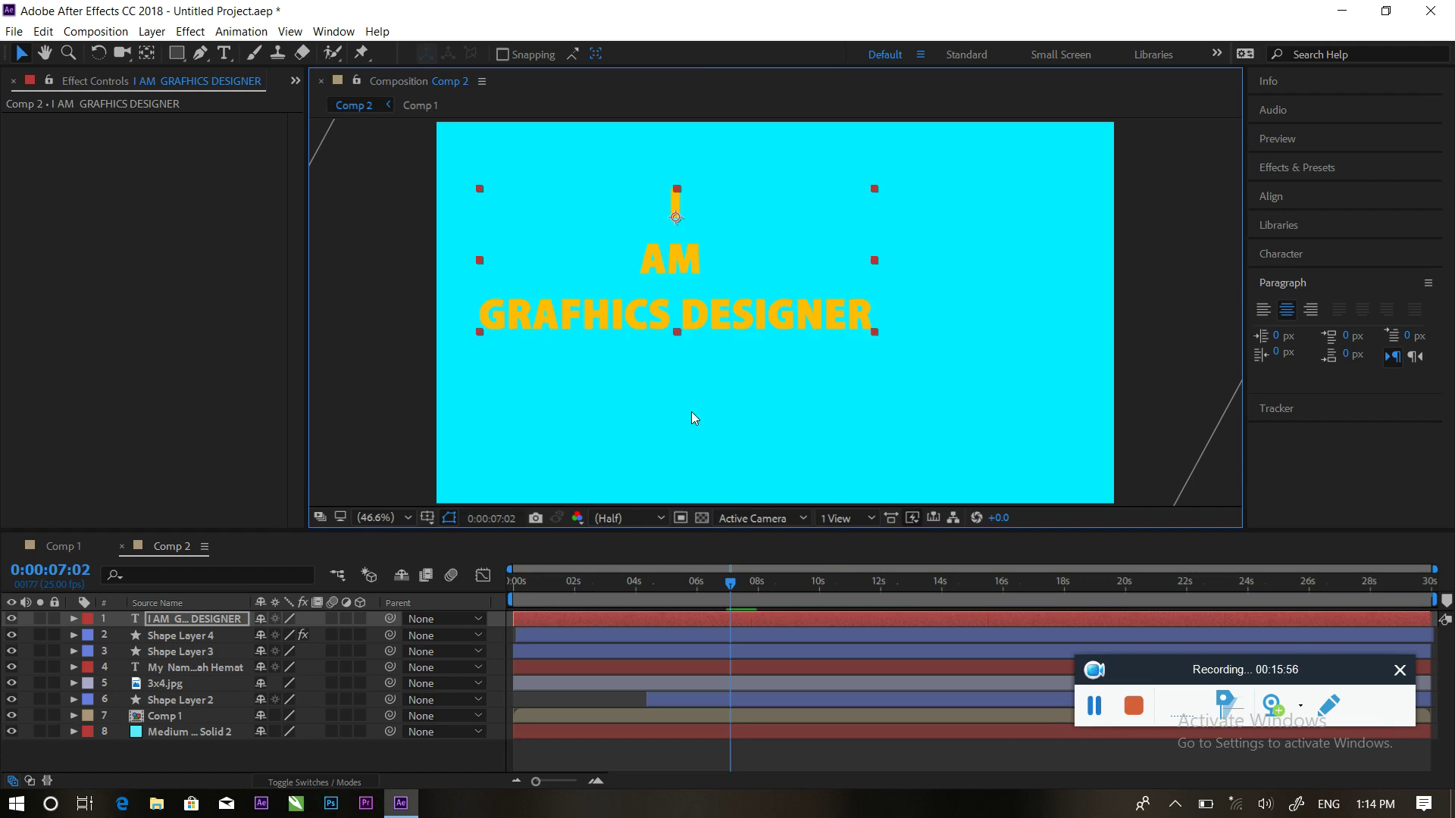
drag(677, 266, 736, 307)
key(Caps_Lock)
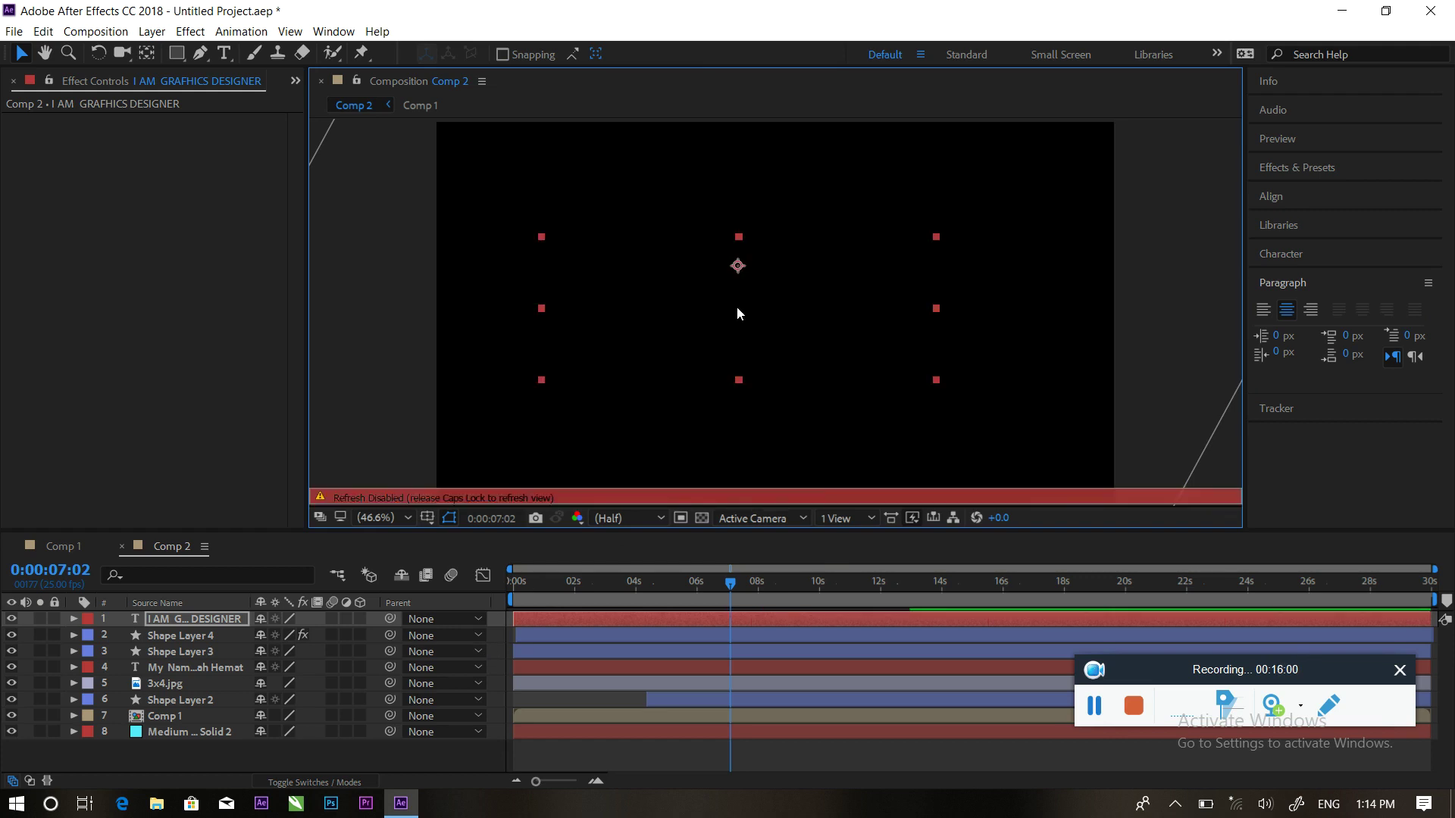
key(ctrl+z)
key(Caps_Lock)
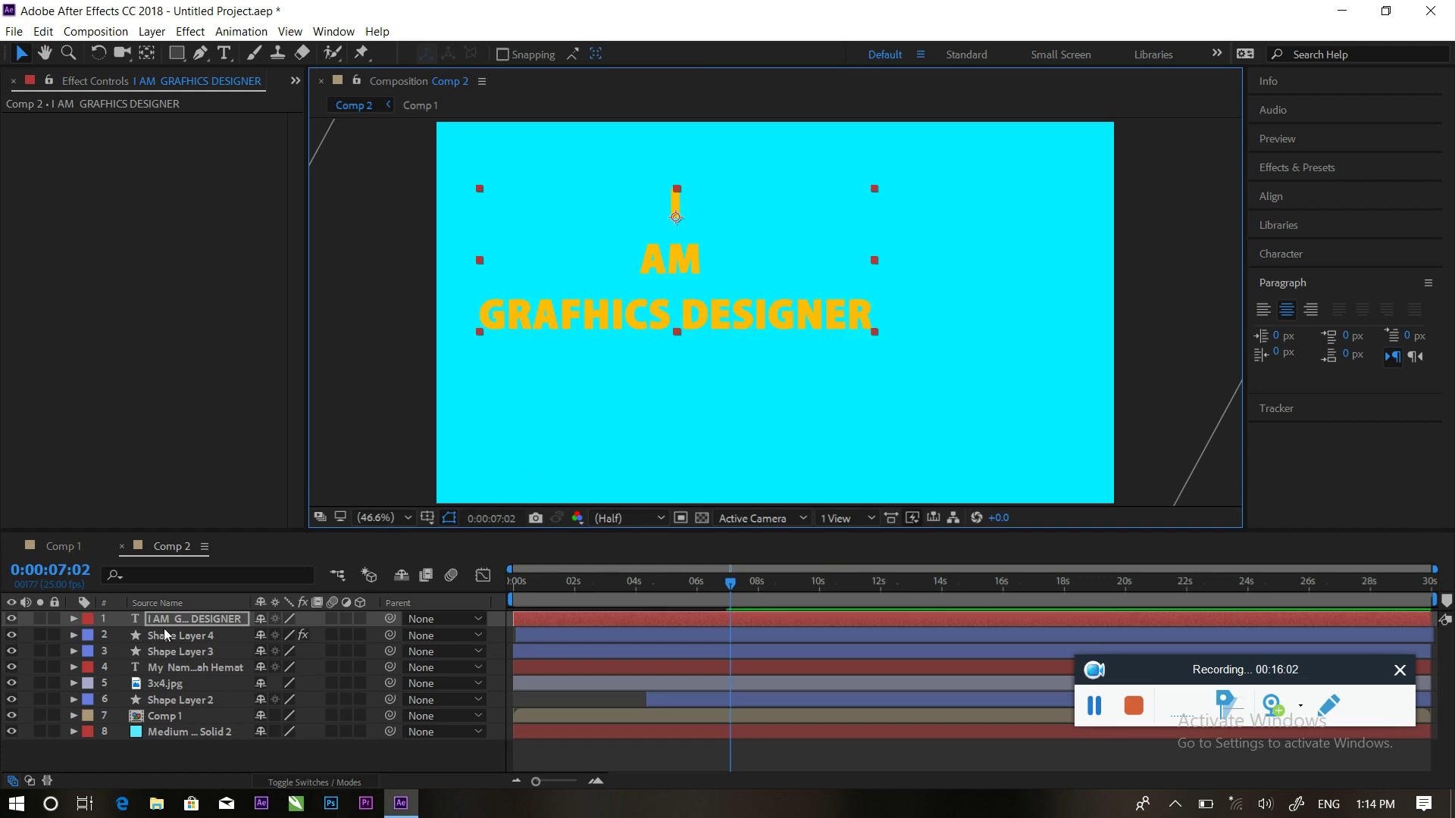
Lower the text through its Position to 969.4, 408.0 and return to 5 seconds
key(p)
drag(269, 637, 580, 640)
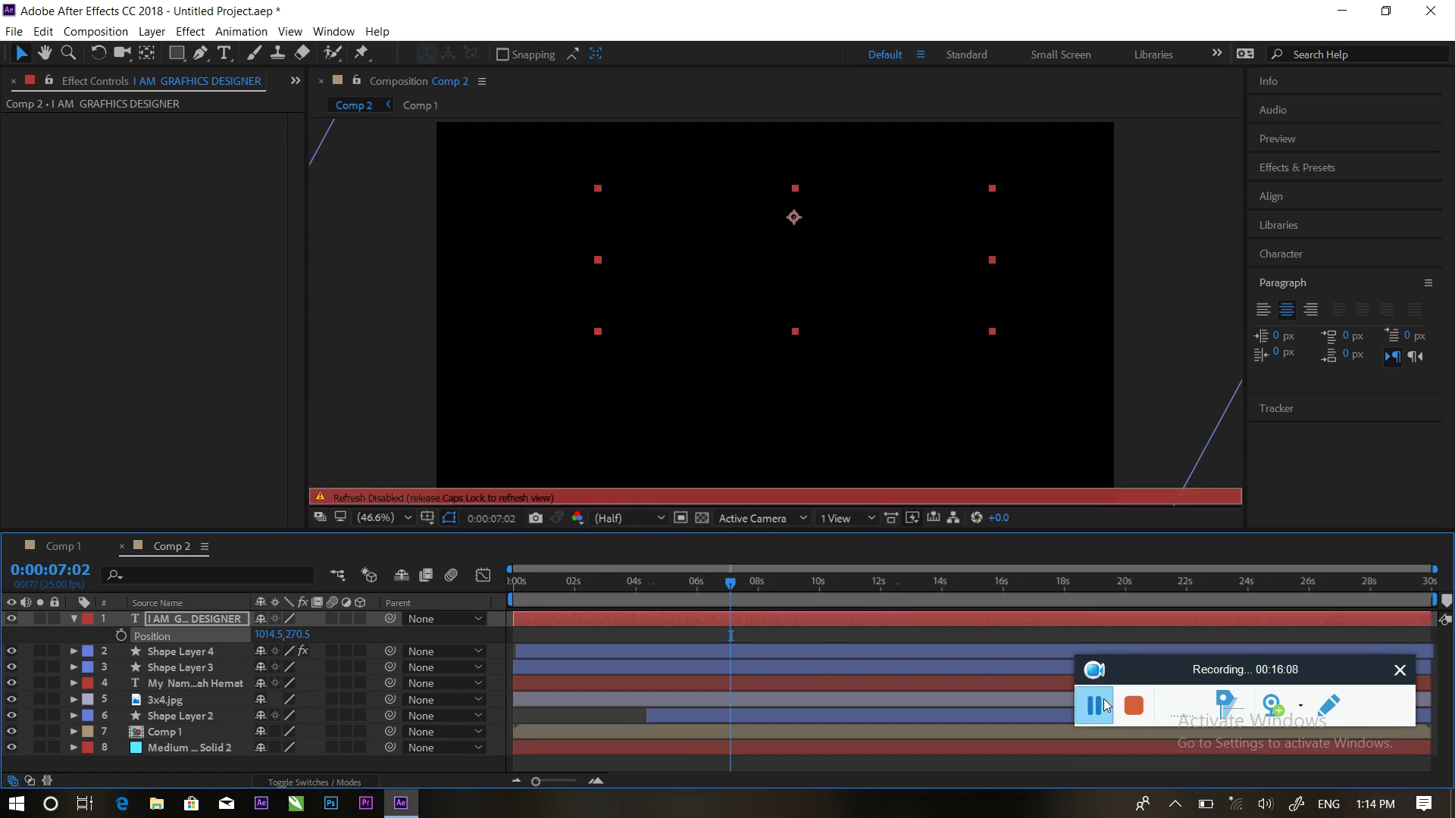
click(1094, 702)
drag(786, 278, 777, 318)
drag(731, 581, 711, 557)
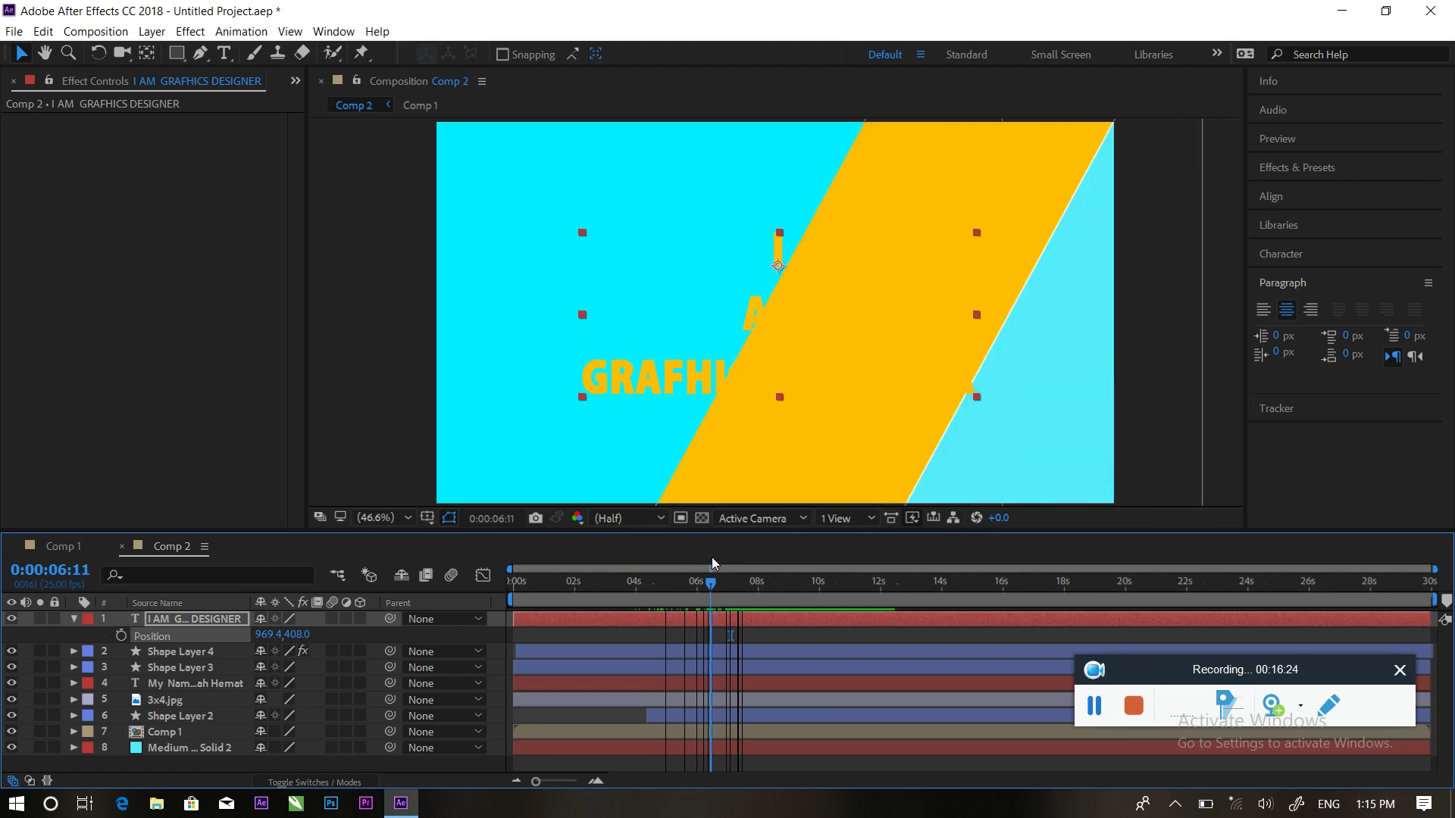
Find the Typewriter preset and apply it to the designer text layer
click(1343, 170)
click(1330, 193)
key(BackSpace)
key(BackSpace)
key(BackSpace)
key(BackSpace)
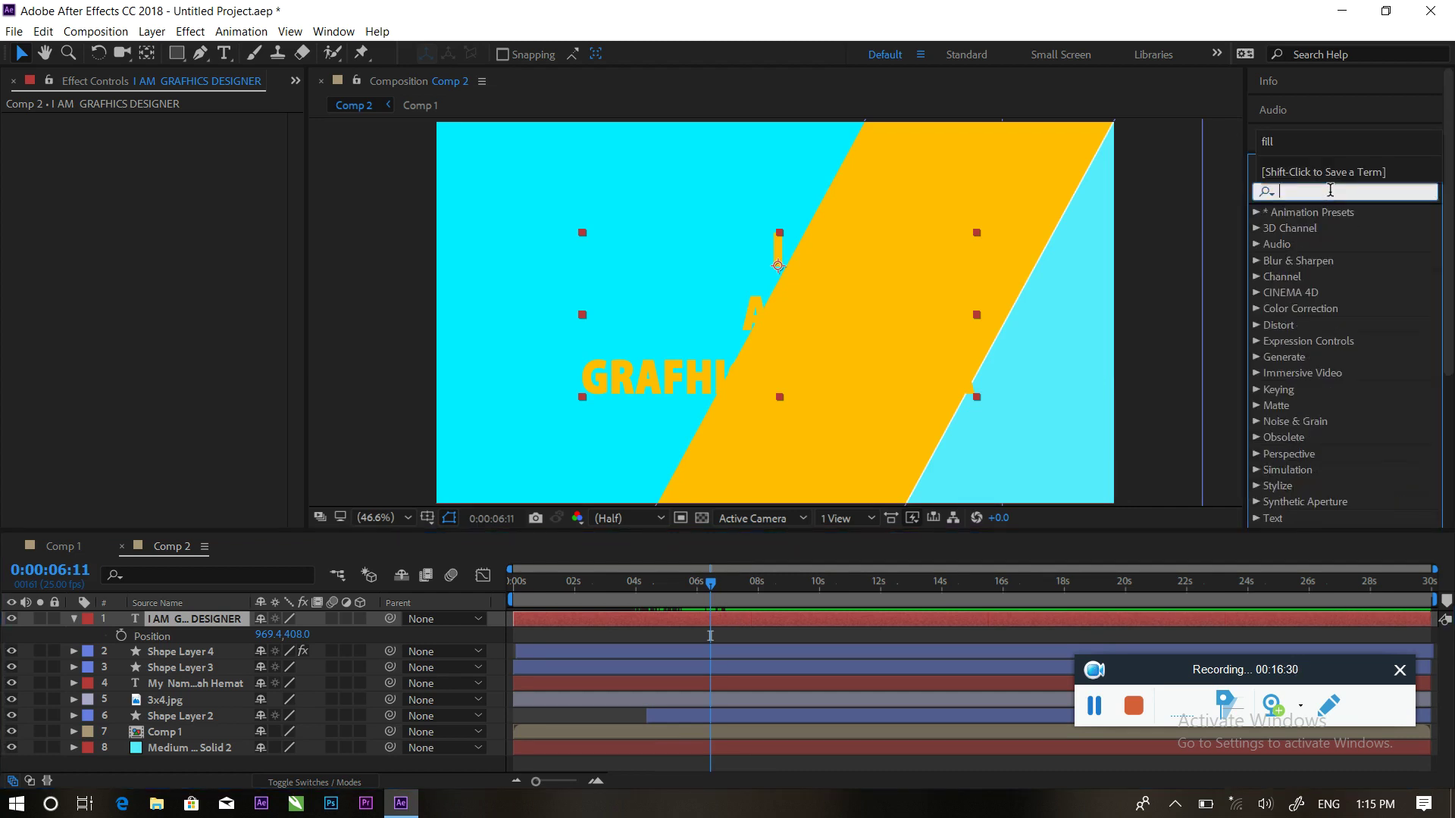
text(tiy)
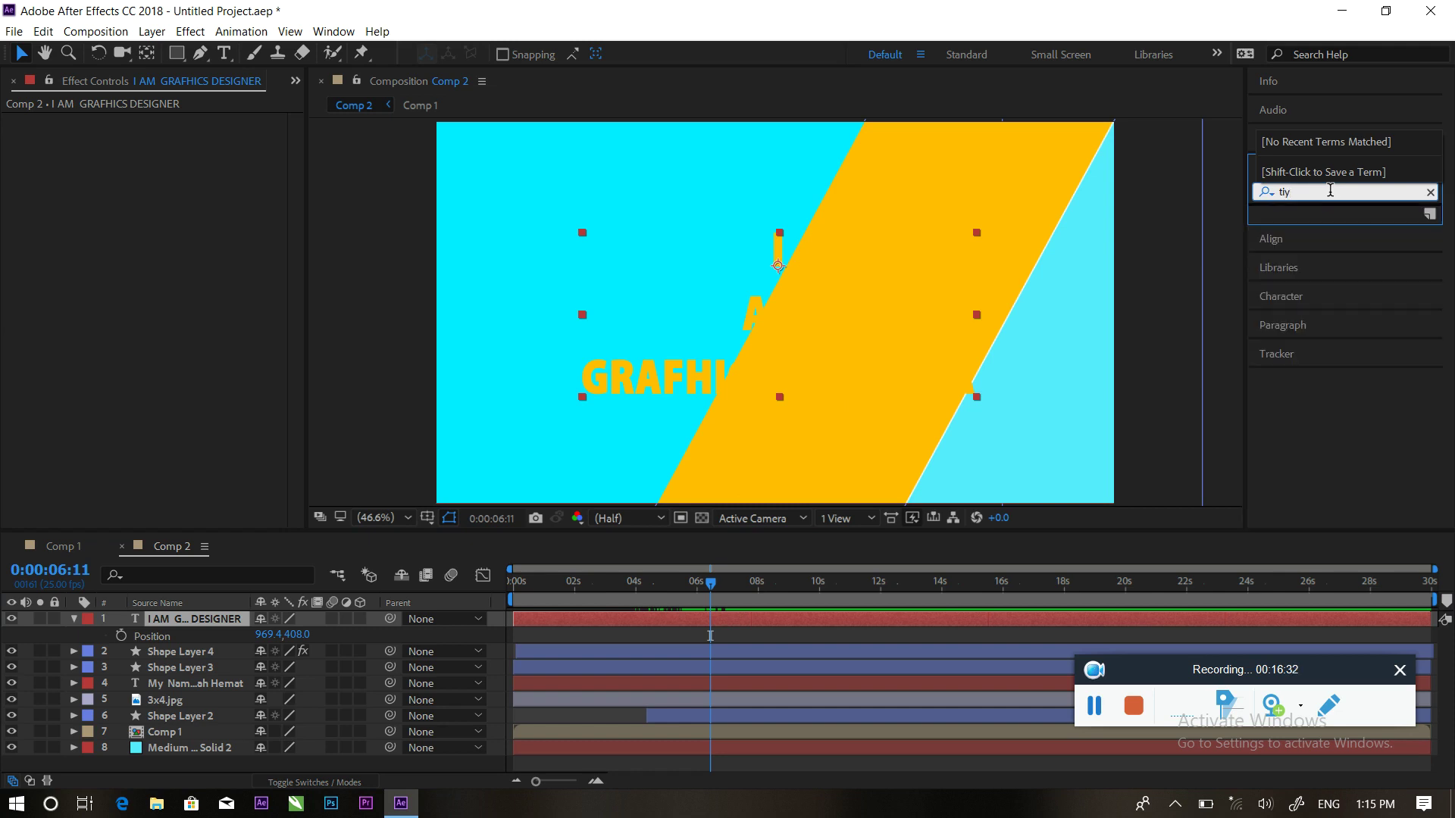
key(BackSpace)
key(BackSpace)
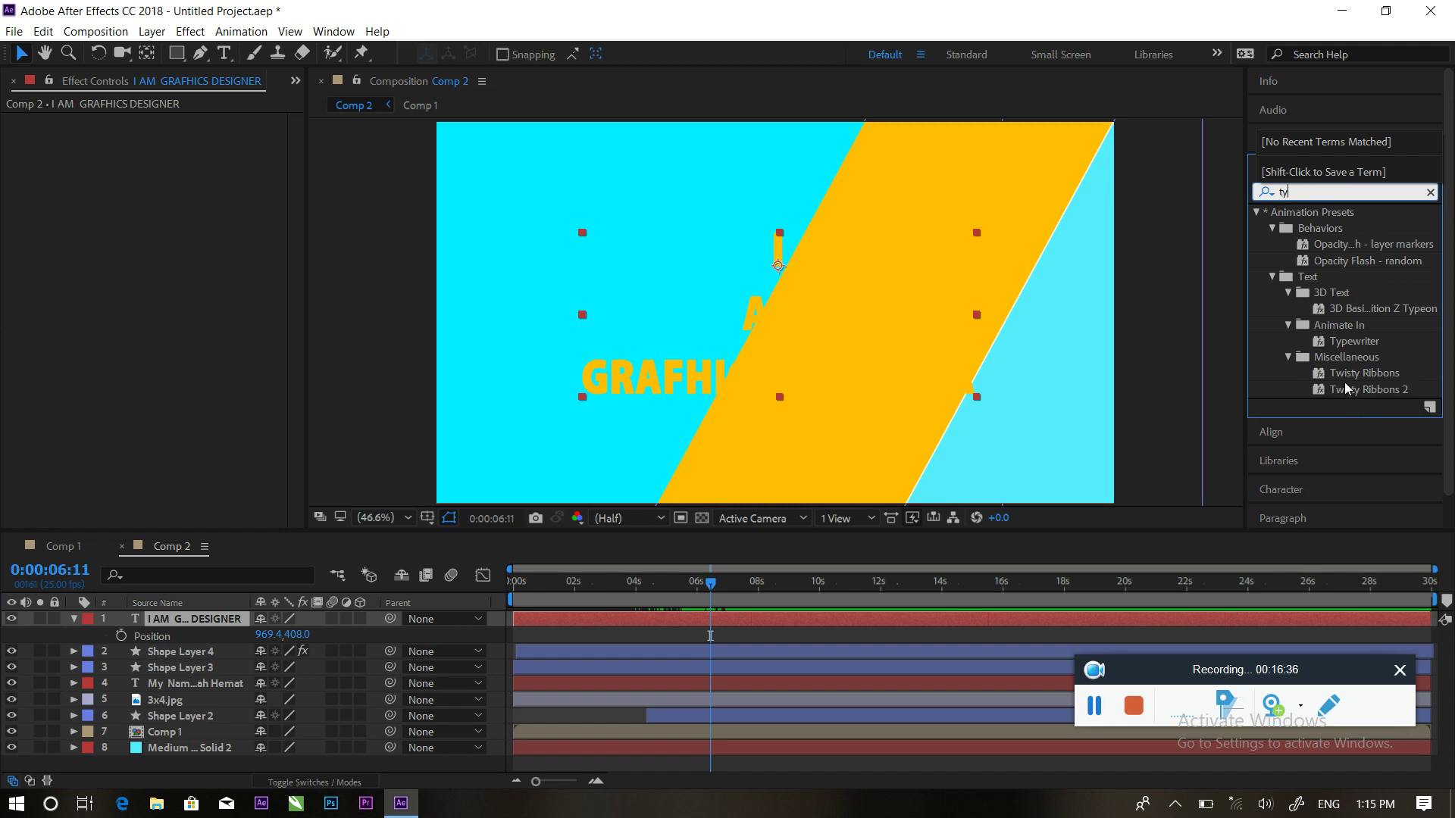
drag(1345, 346, 726, 620)
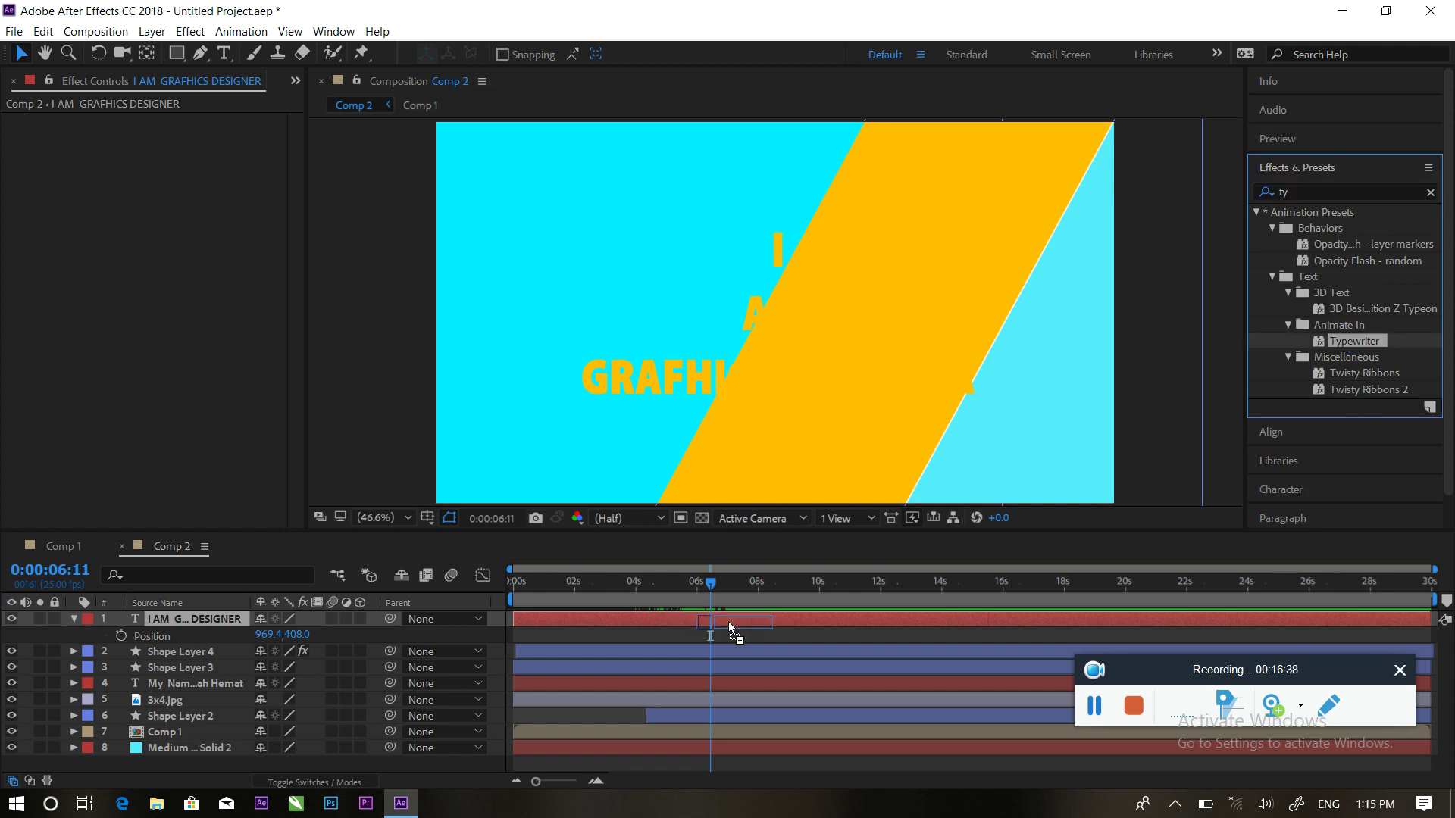
Preview the typing and move the final Start keyframe so typing ends around 8 seconds
drag(710, 582, 693, 582)
key(space)
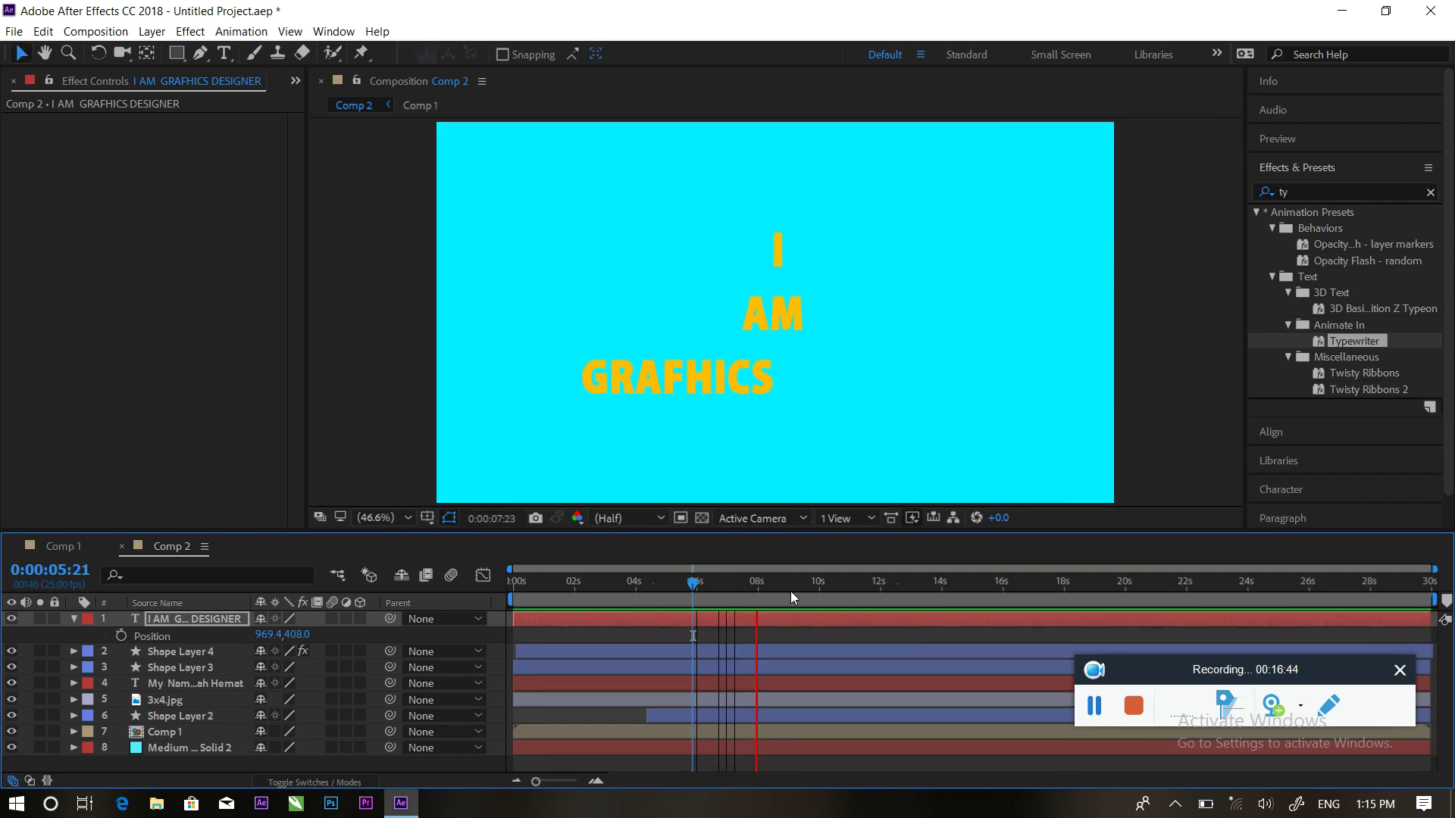
key(space)
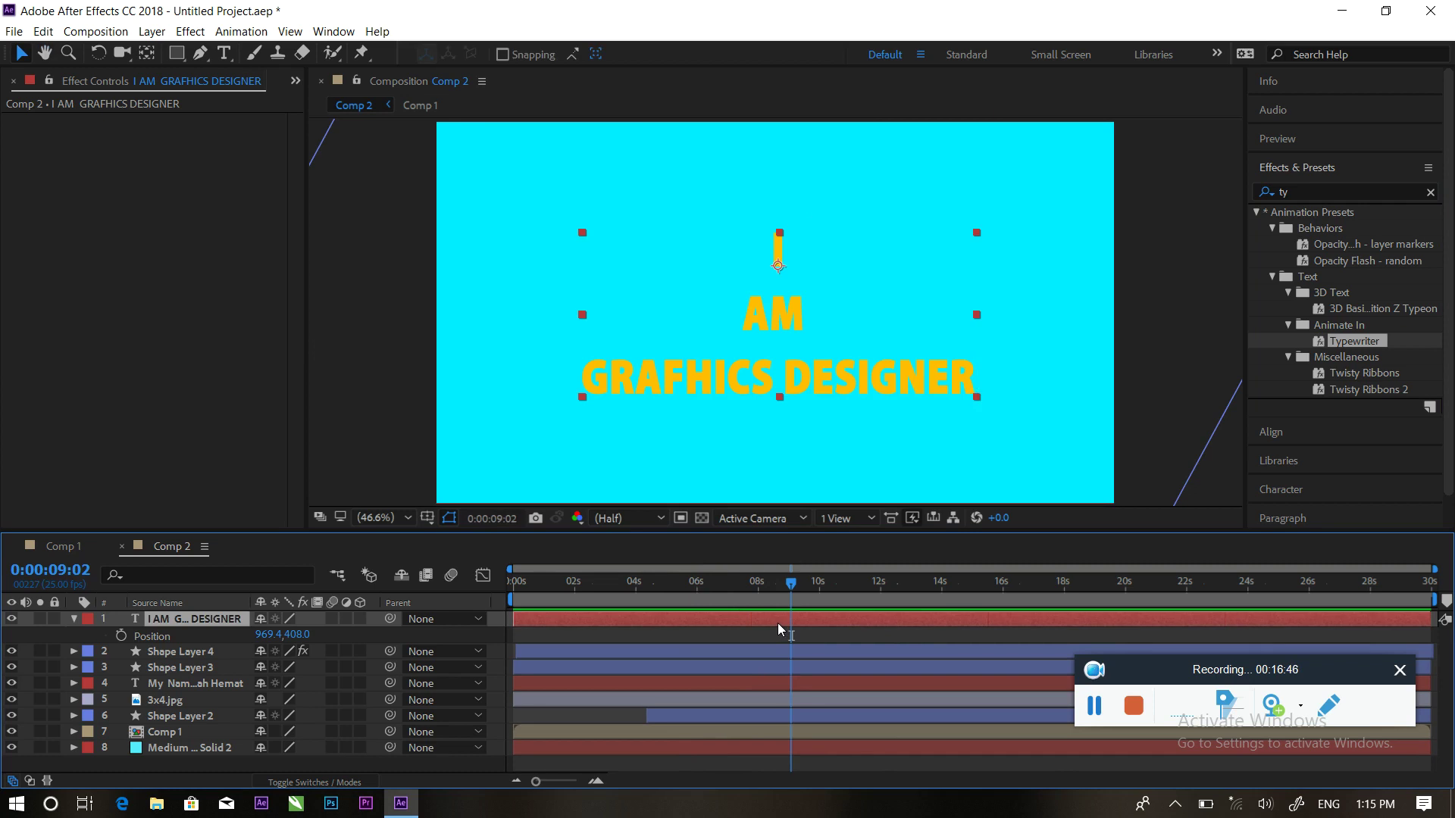
key(u)
drag(786, 651, 755, 651)
drag(738, 582, 684, 582)
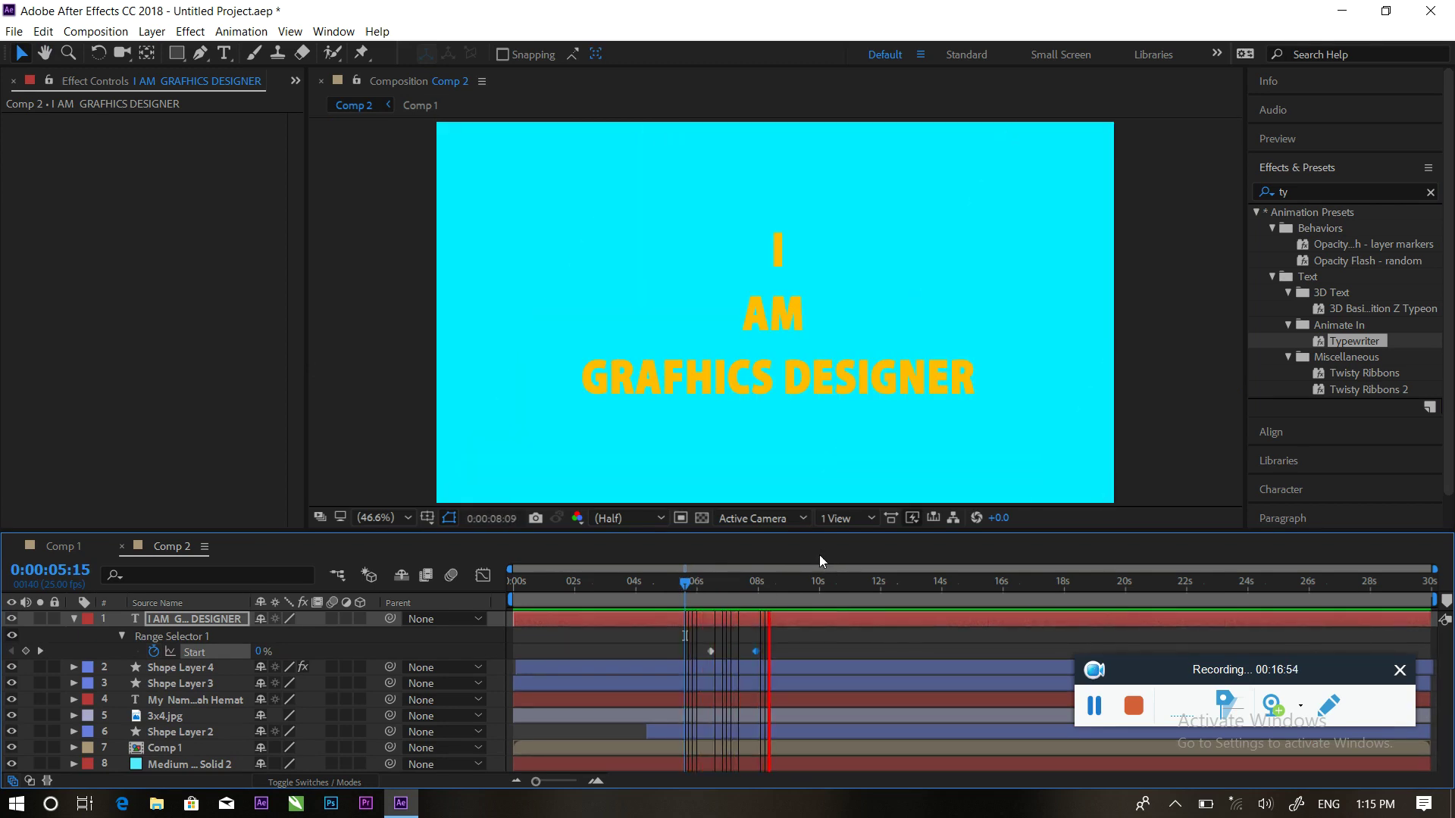
key(space)
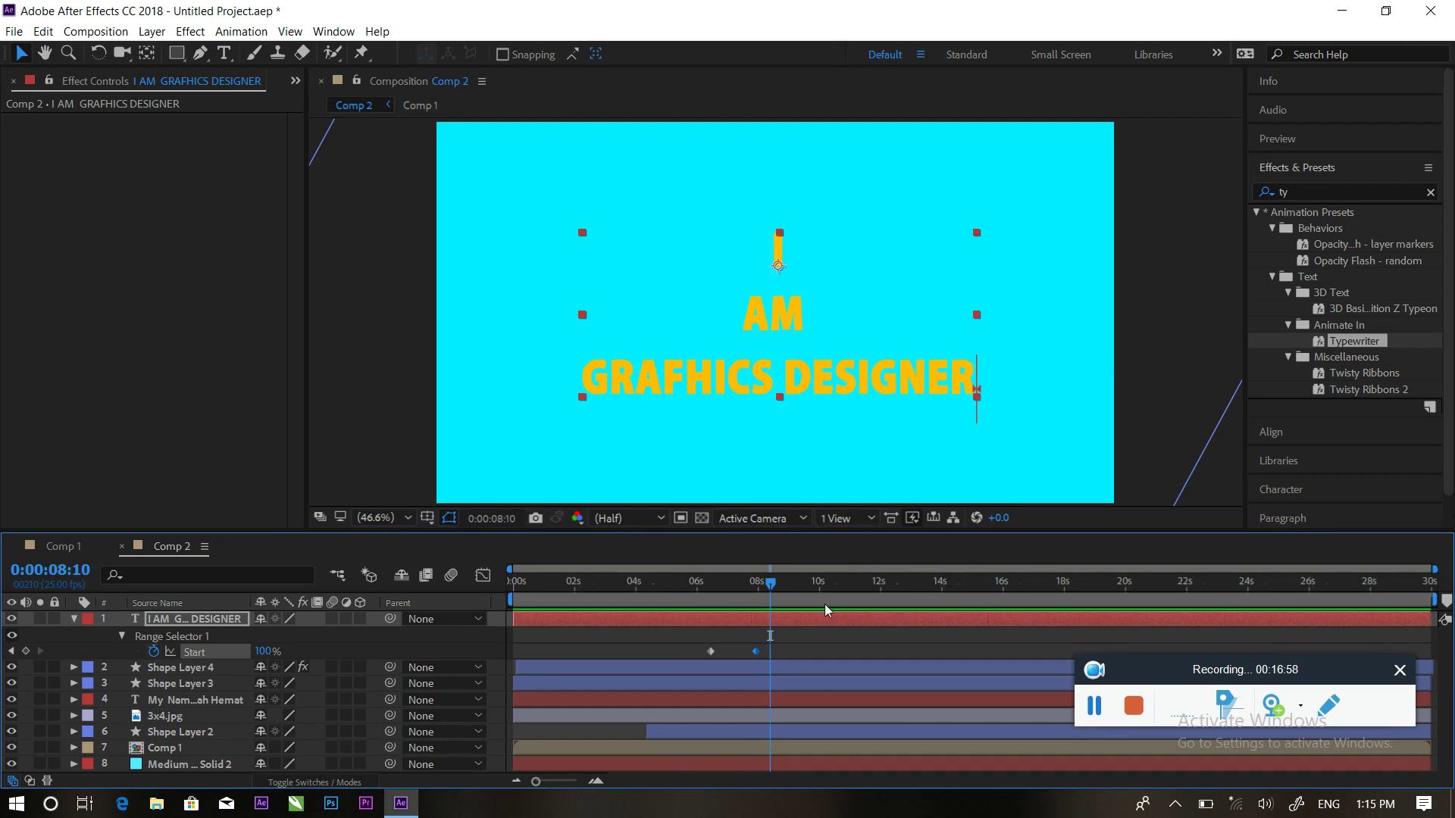
click(793, 448)
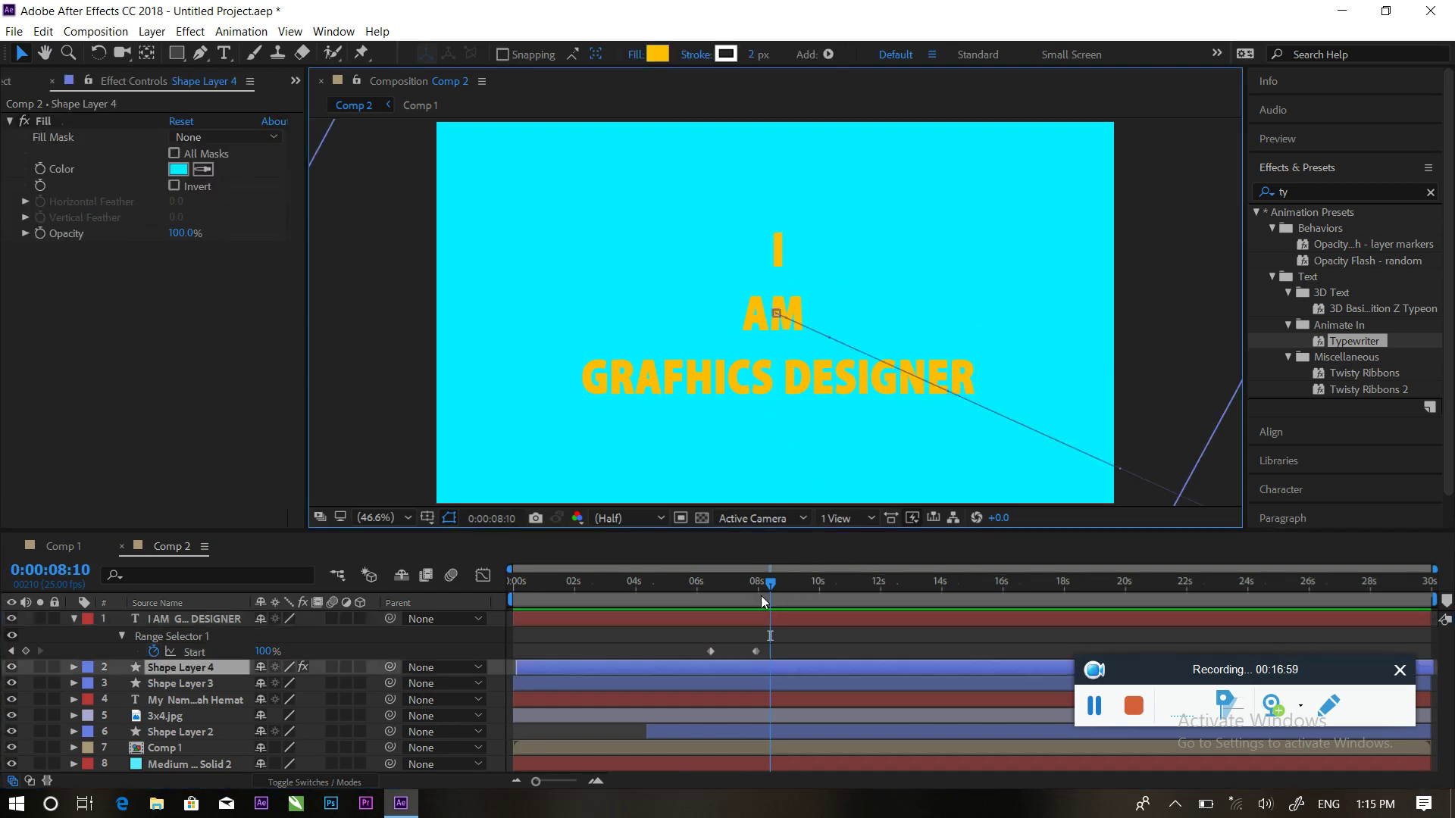
Keyframe the text's Opacity from 100% at 8:17 down to 0% at 9:13
drag(764, 583, 780, 586)
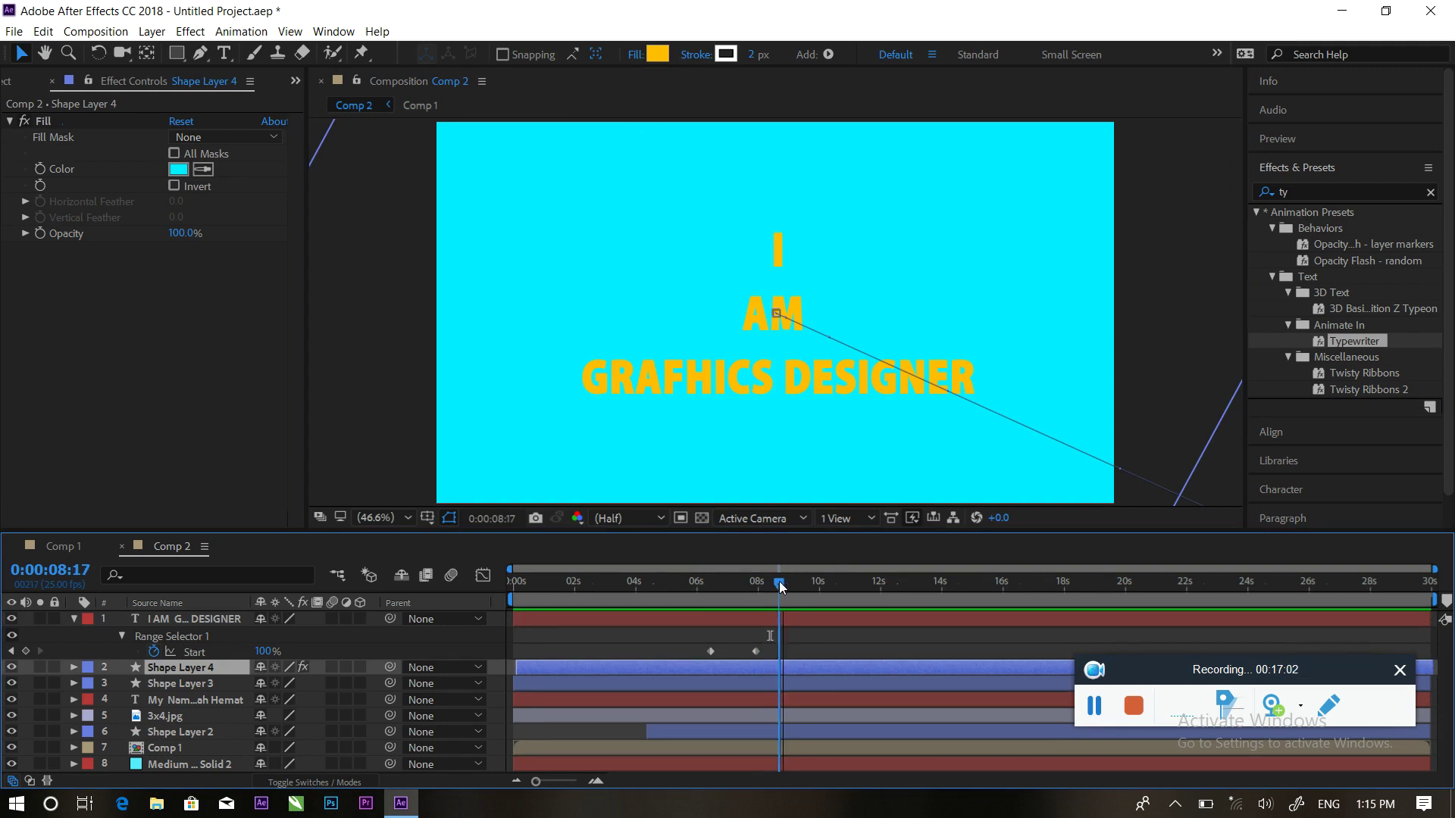
click(157, 618)
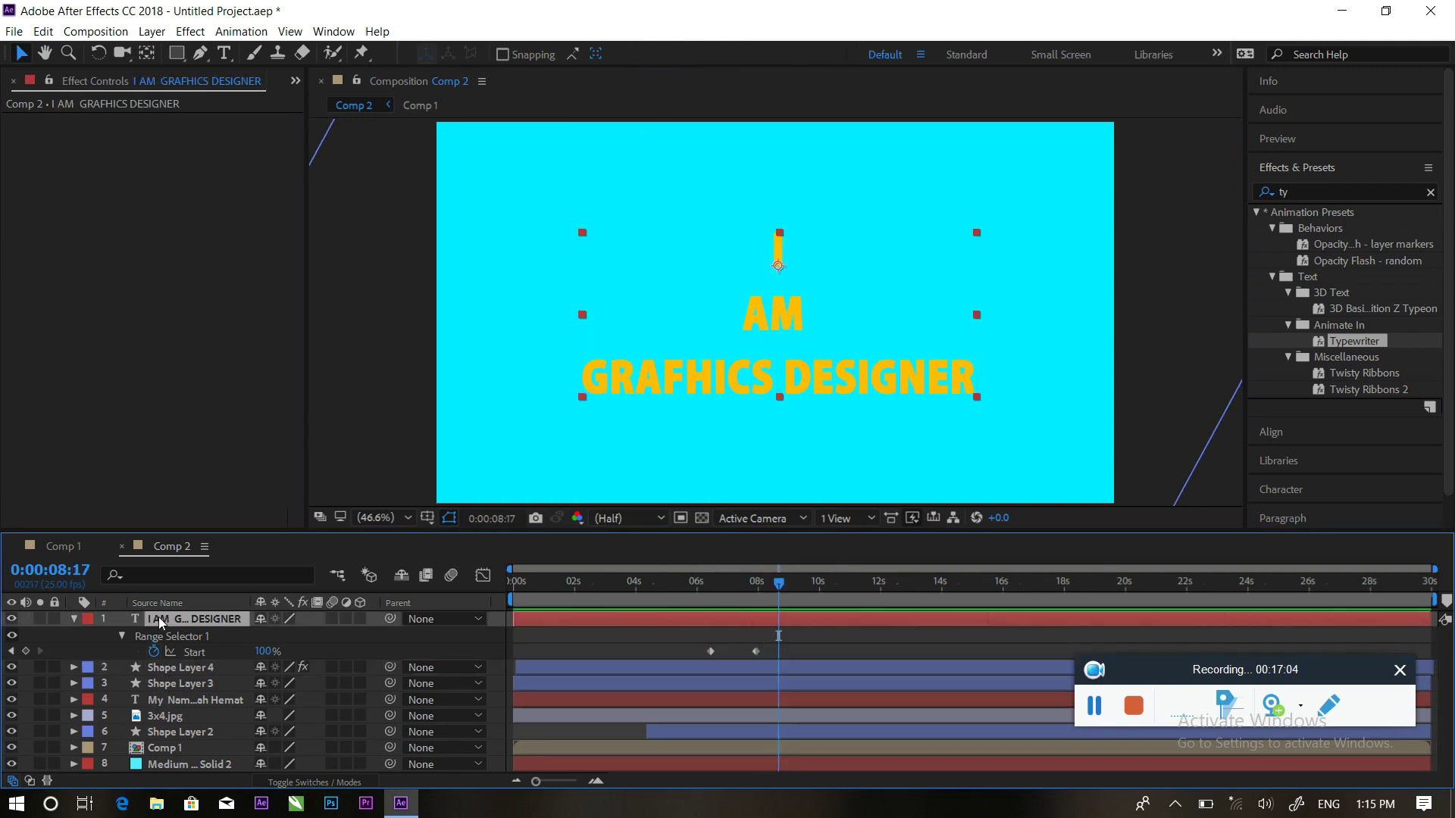
key(t)
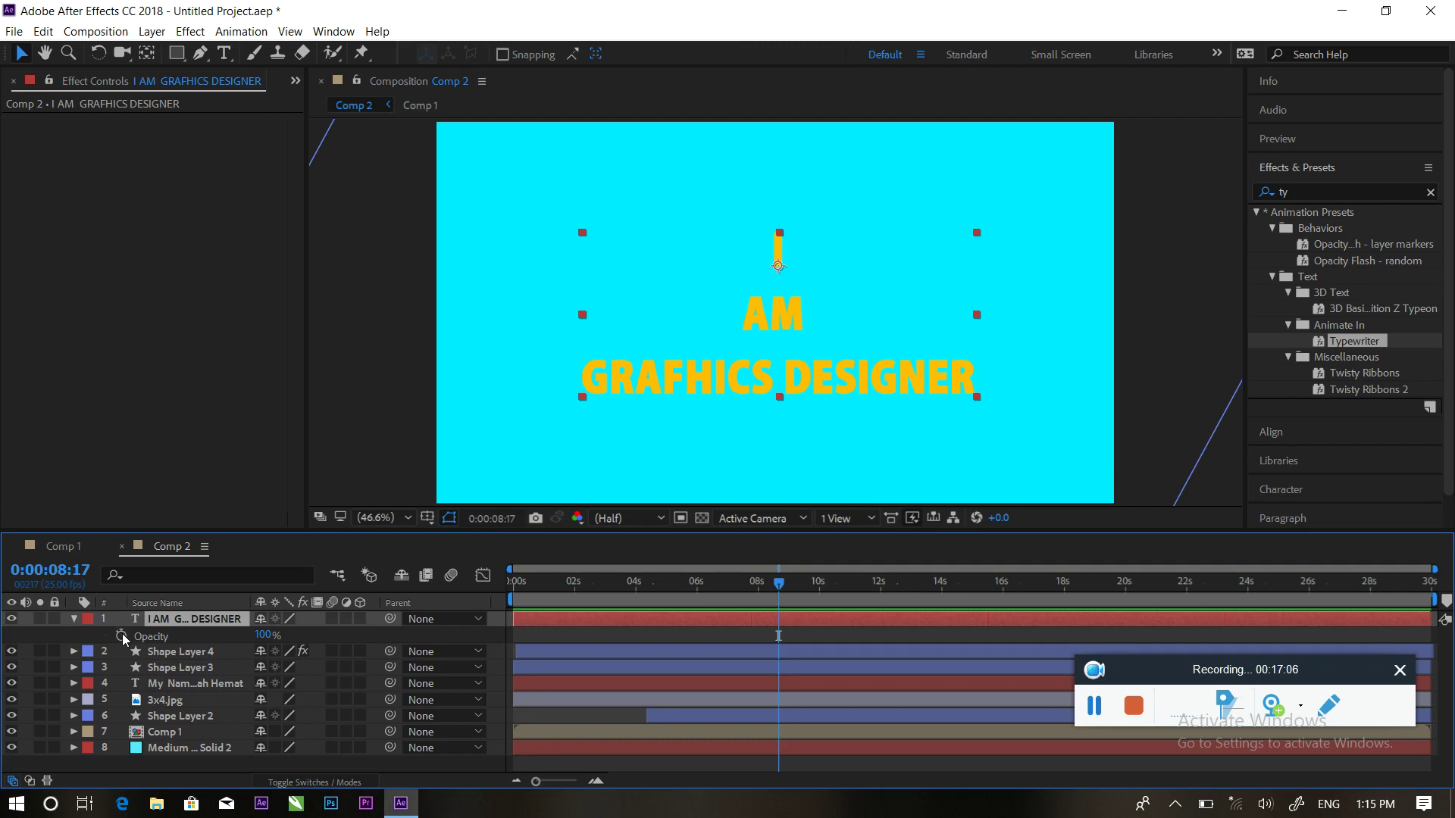
click(122, 635)
drag(783, 588, 805, 588)
drag(261, 635, 169, 637)
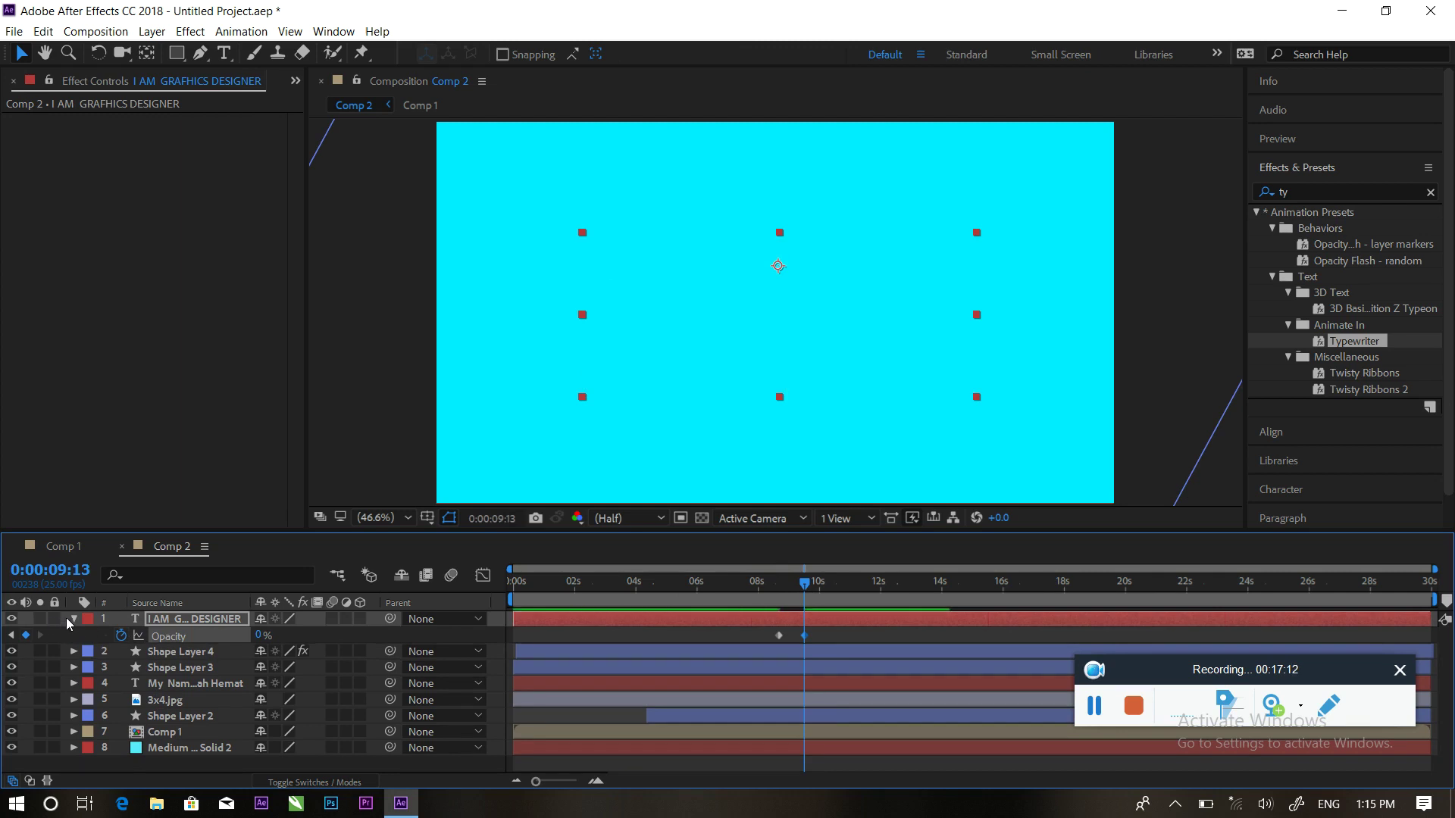
click(73, 619)
click(149, 750)
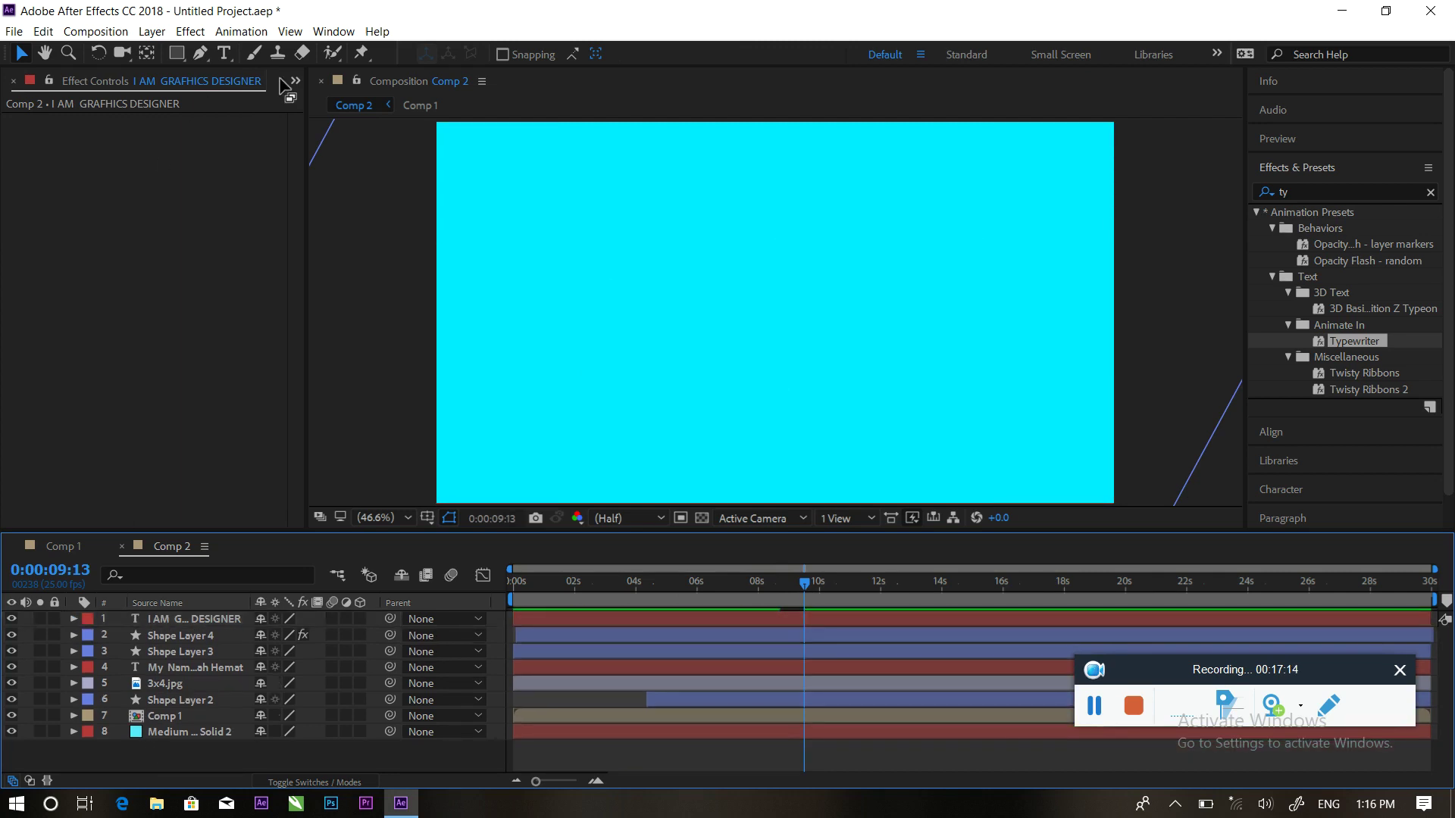
From the Project panel, open Import File and browse to D:\aftrefict\my kors\Gol Va Morgh\552219-adobe-logos\png
click(295, 82)
click(340, 113)
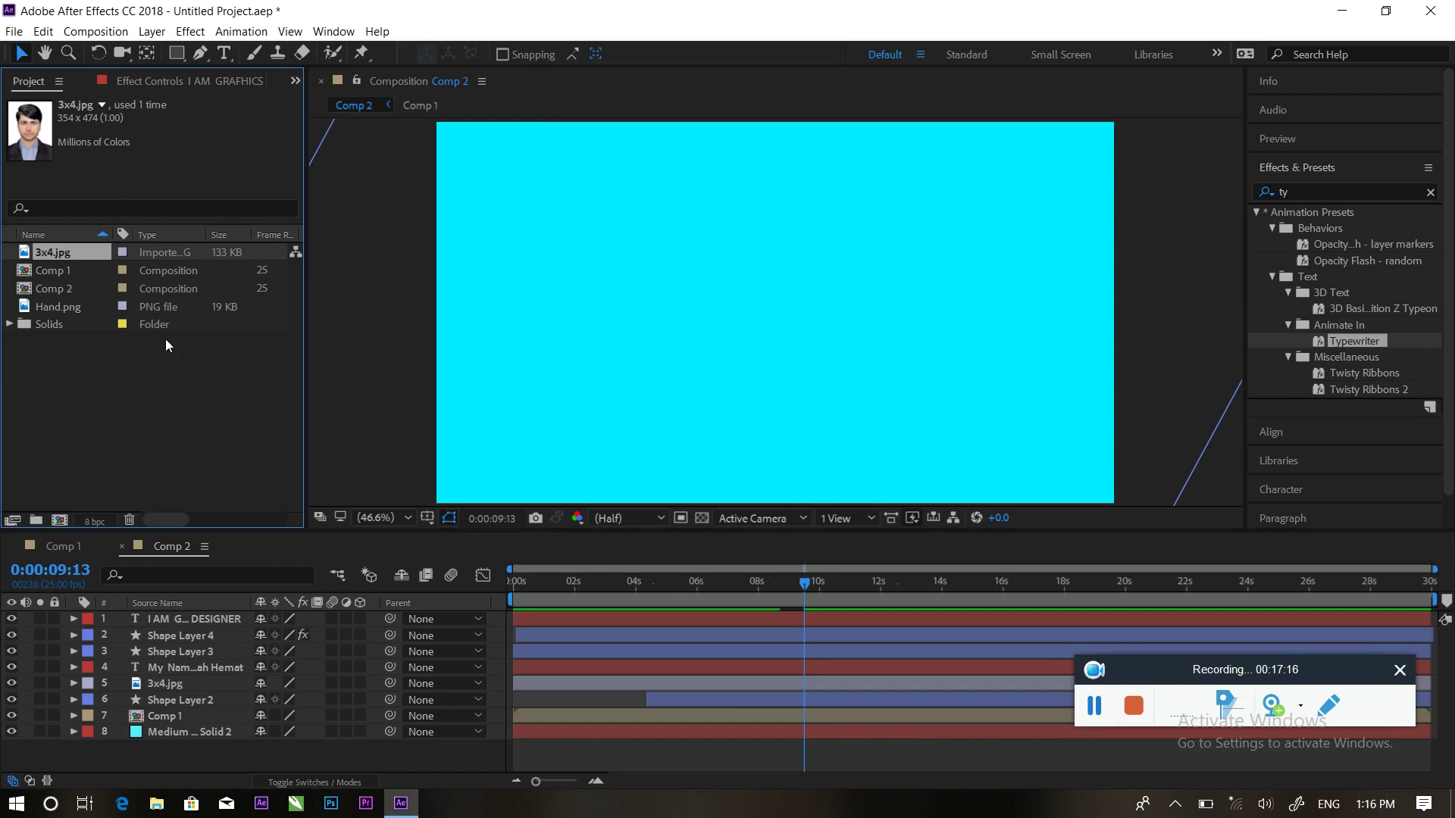
double_click(161, 390)
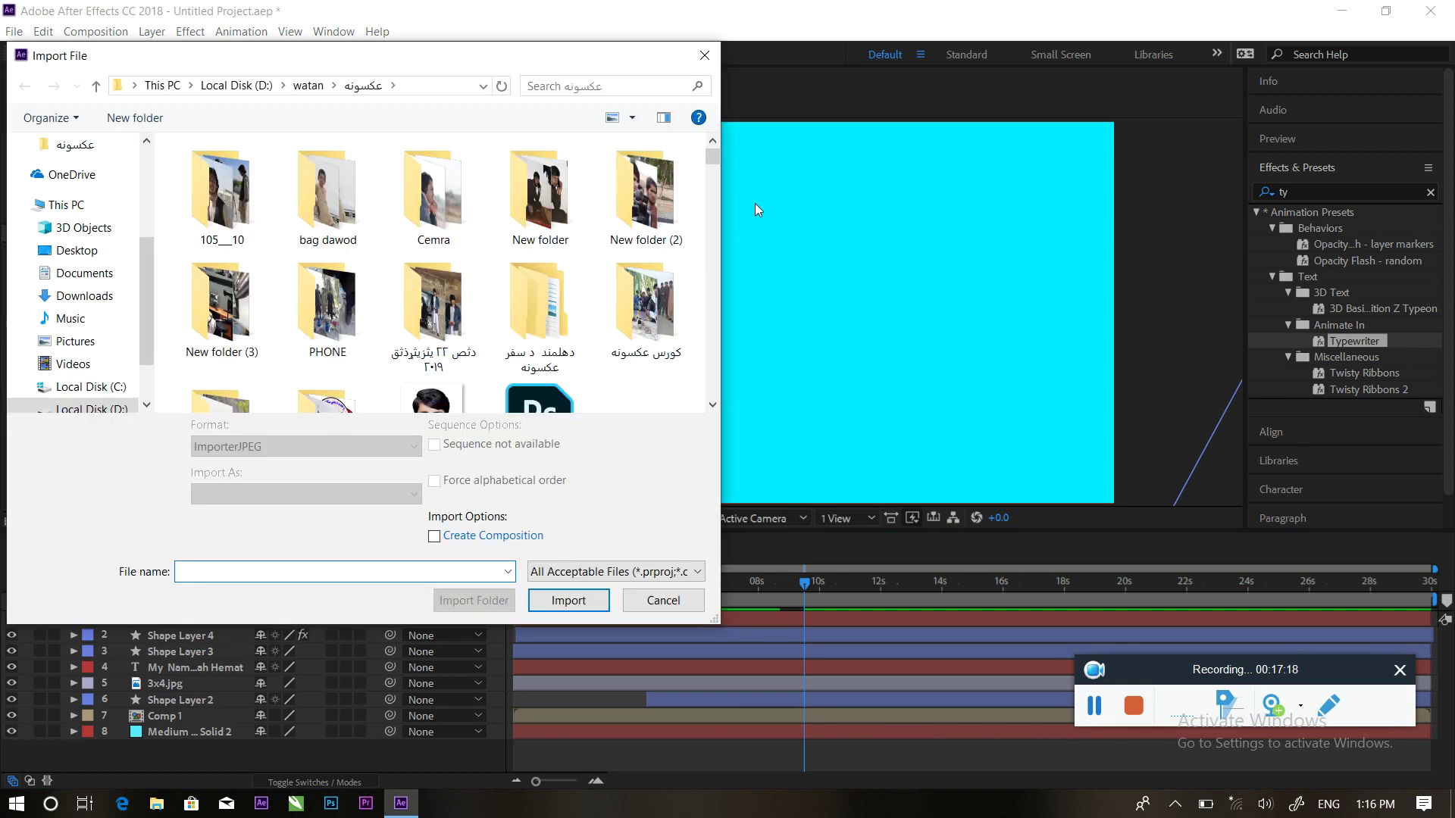
click(83, 409)
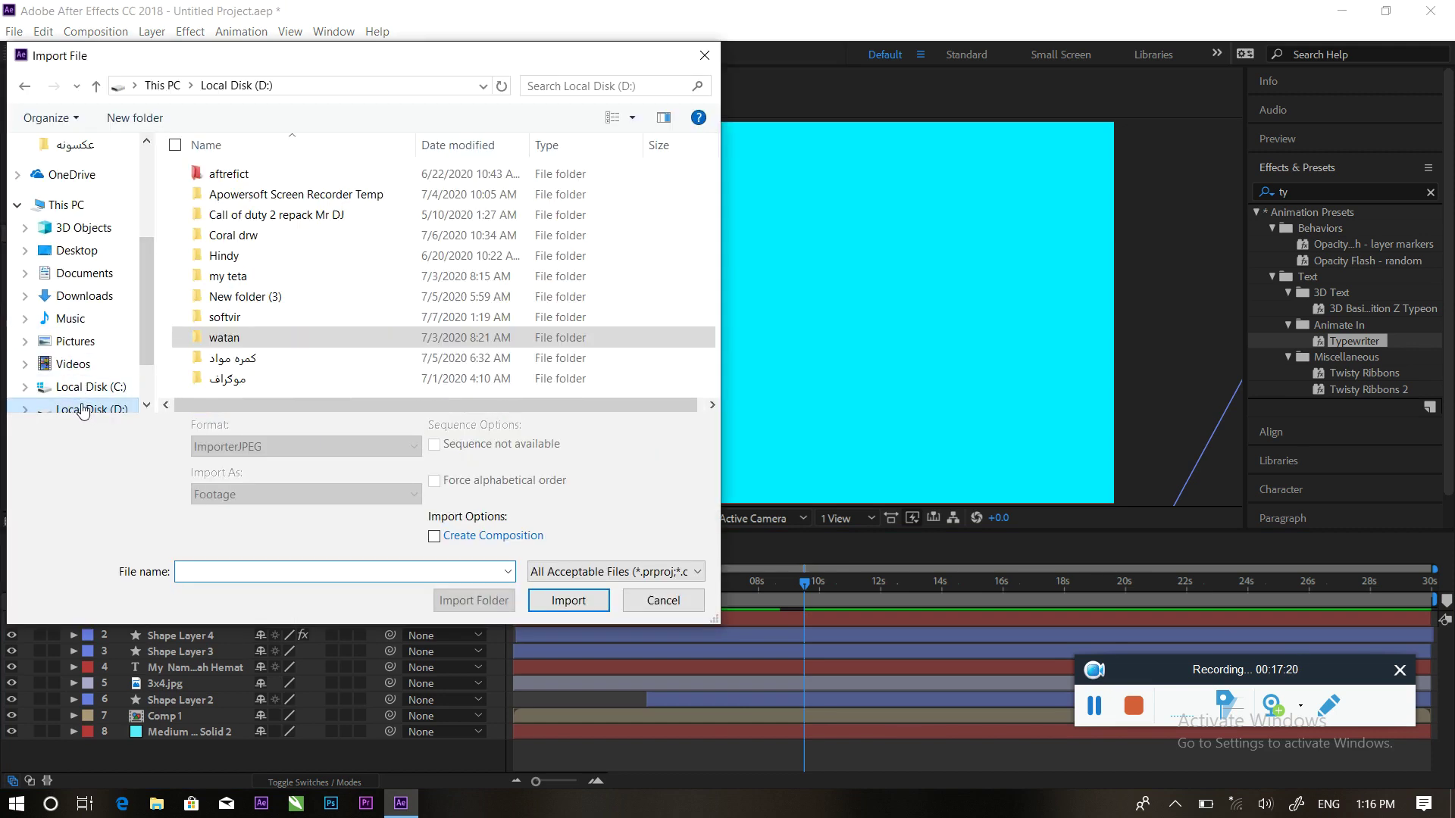
double_click(230, 174)
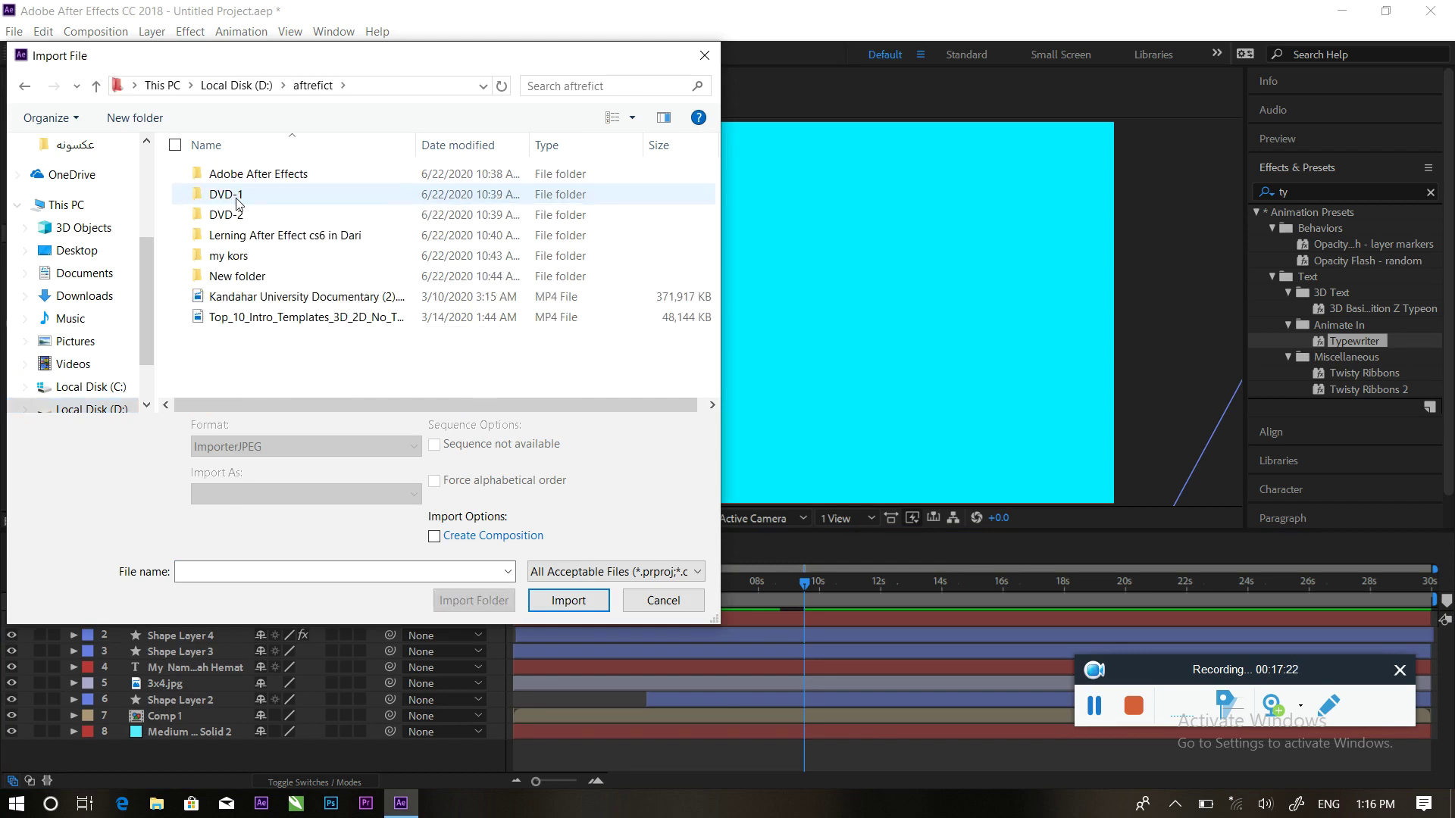
double_click(241, 257)
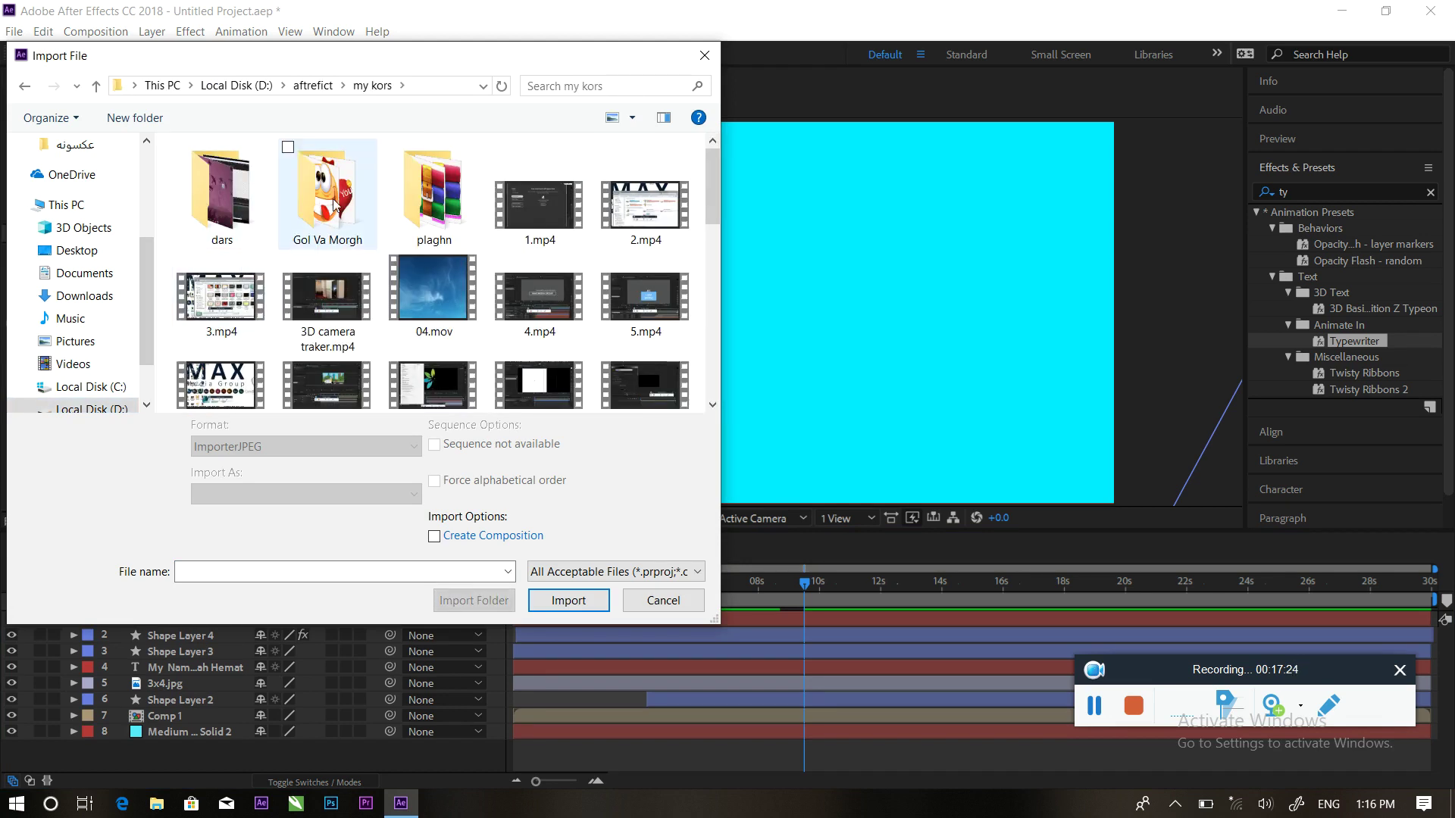
double_click(343, 204)
click(264, 221)
double_click(263, 221)
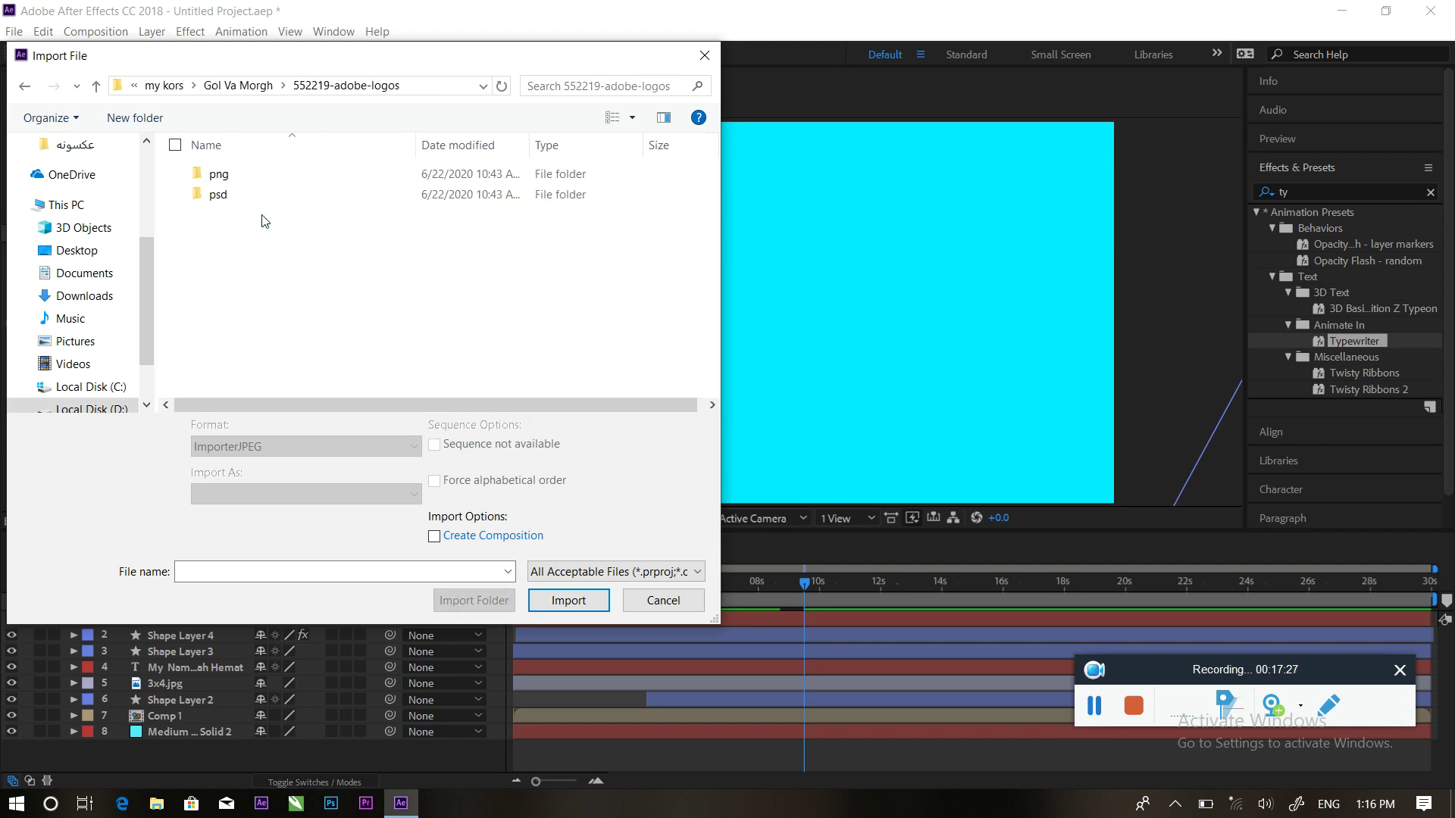
double_click(236, 185)
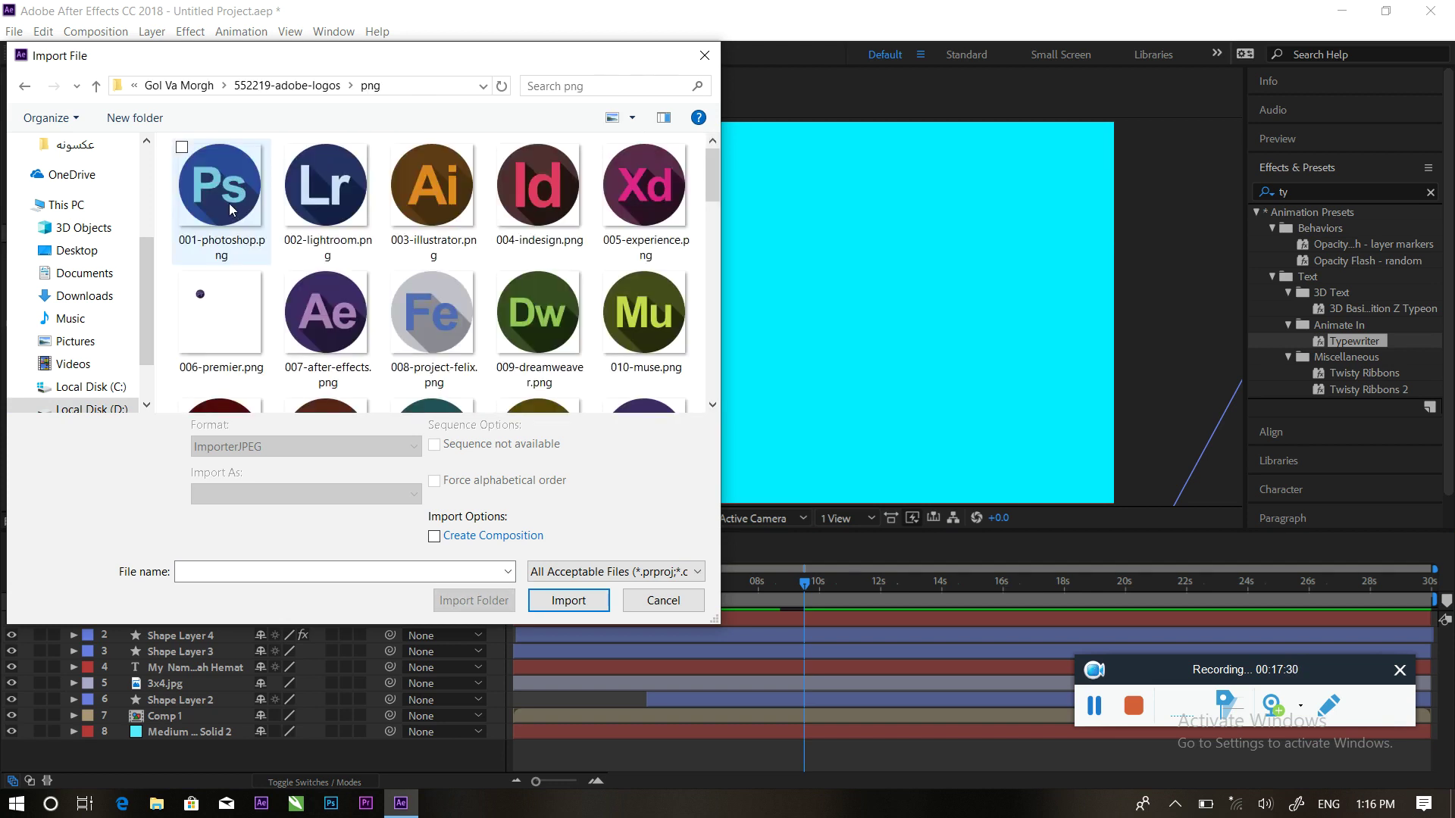
Select the Photoshop, Illustrator, Audition, After Effects, Capture and Premiere PNGs and import them
click(233, 209)
ctrl+click(432, 186)
drag(707, 169, 720, 203)
ctrl+click(433, 287)
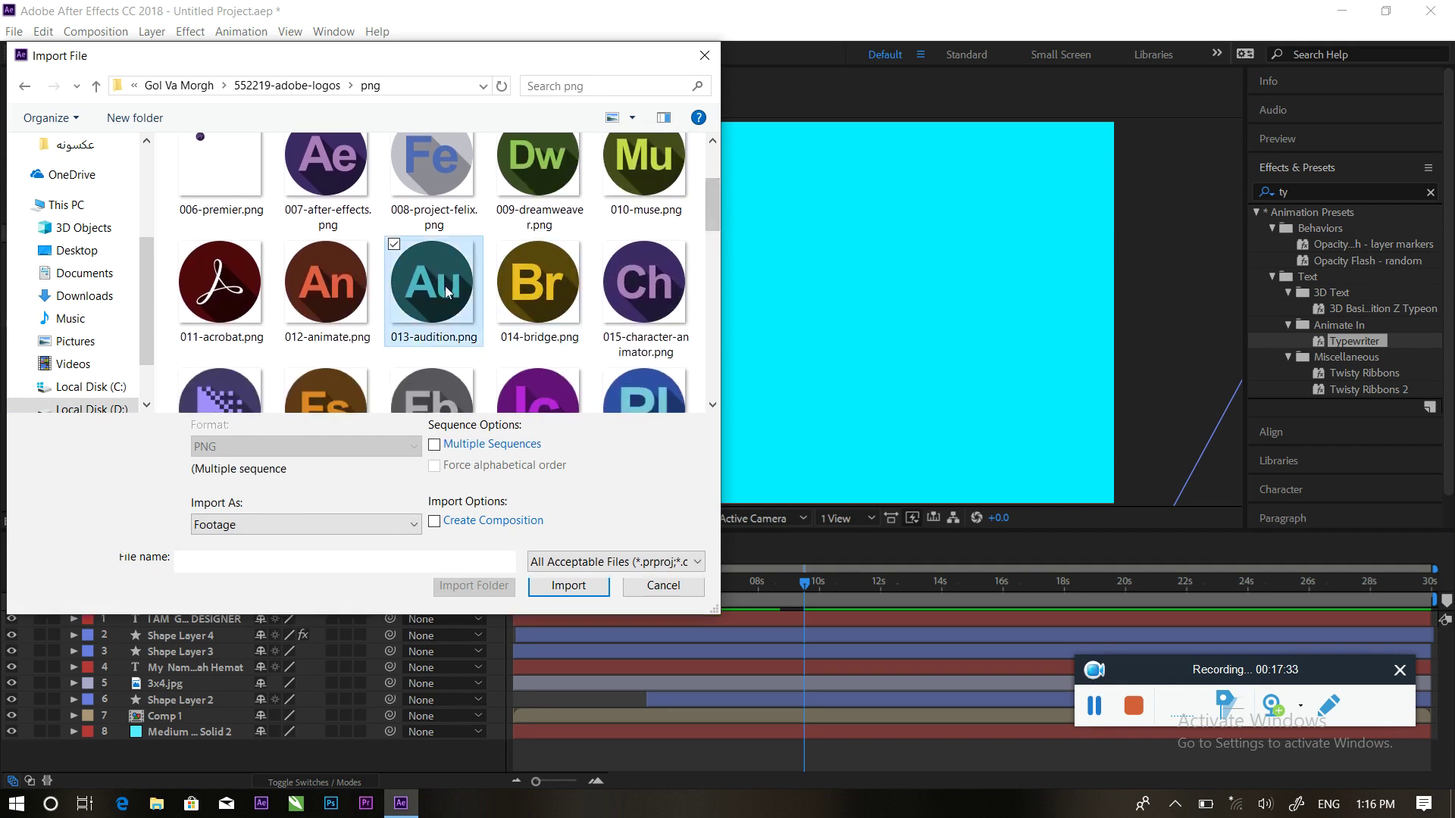
ctrl+click(332, 181)
drag(711, 207, 715, 348)
ctrl+click(326, 258)
ctrl+click(220, 322)
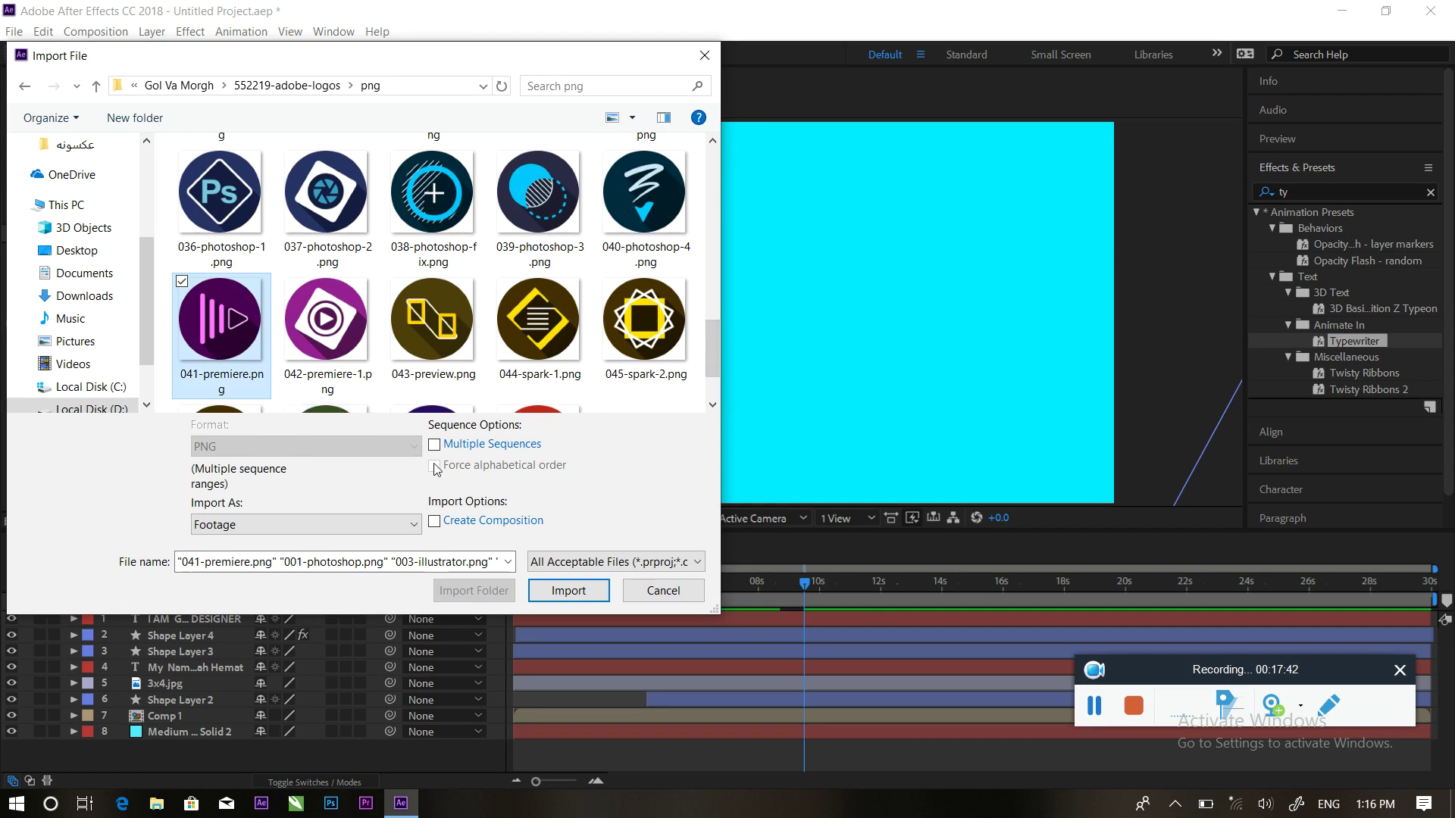
drag(710, 343, 711, 362)
click(567, 590)
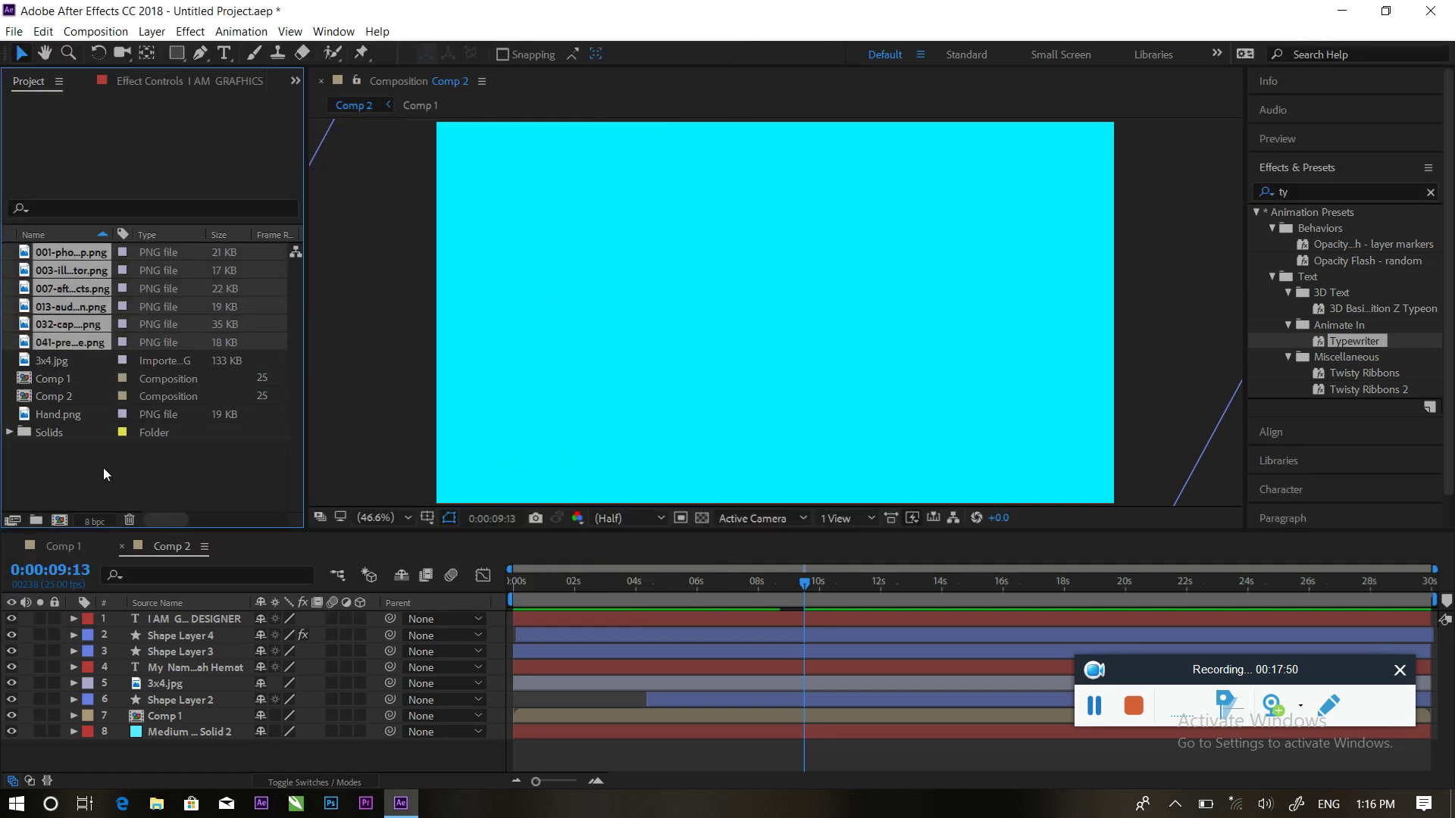
Add 041-premiere.png to Comp 2 at 8:23 and scale it down to a small lower-right logo
click(106, 474)
mouse_move(805, 583)
mouse_down()
mouse_move(765, 588)
mouse_move(807, 581)
mouse_up()
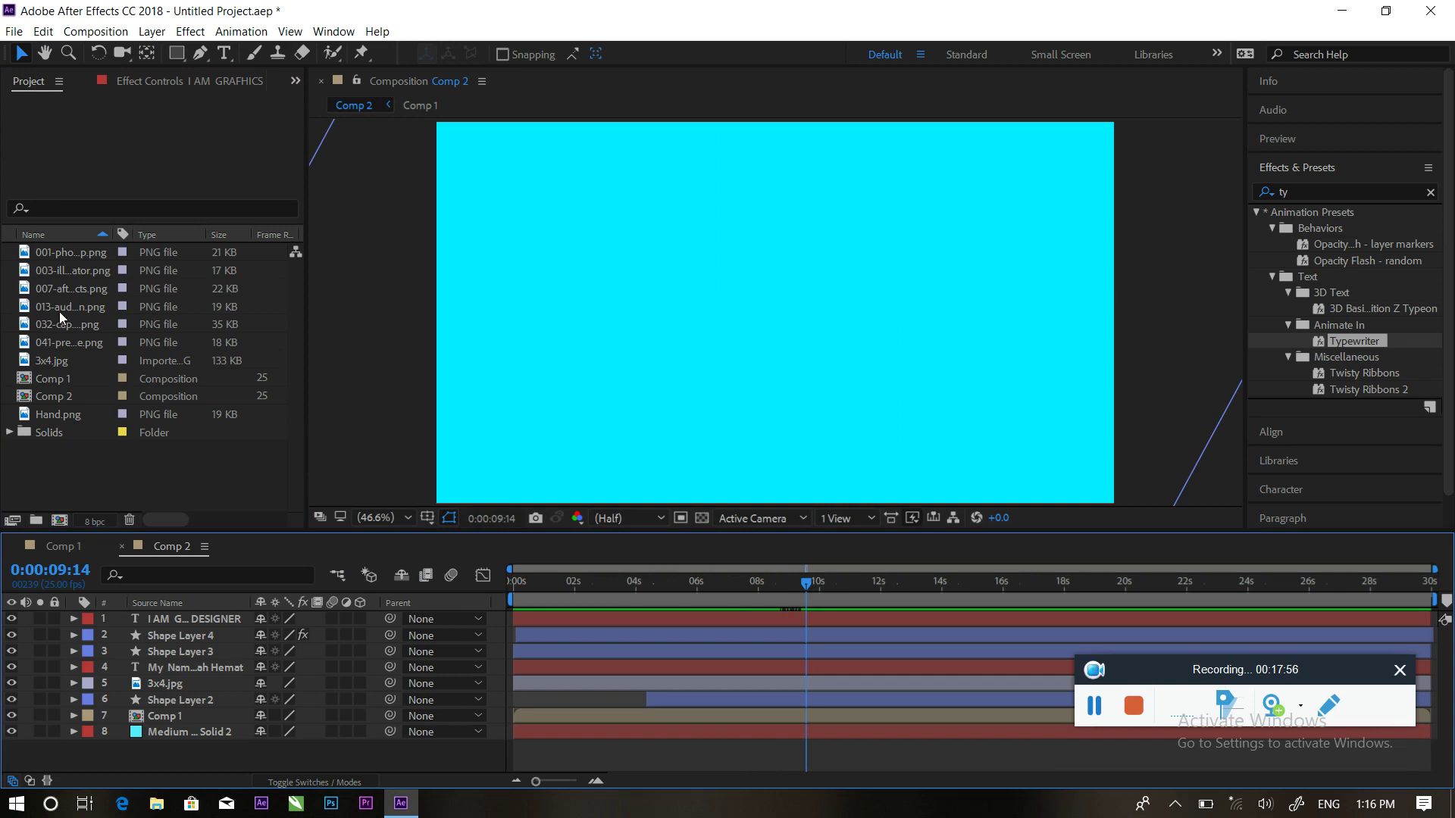
click(53, 346)
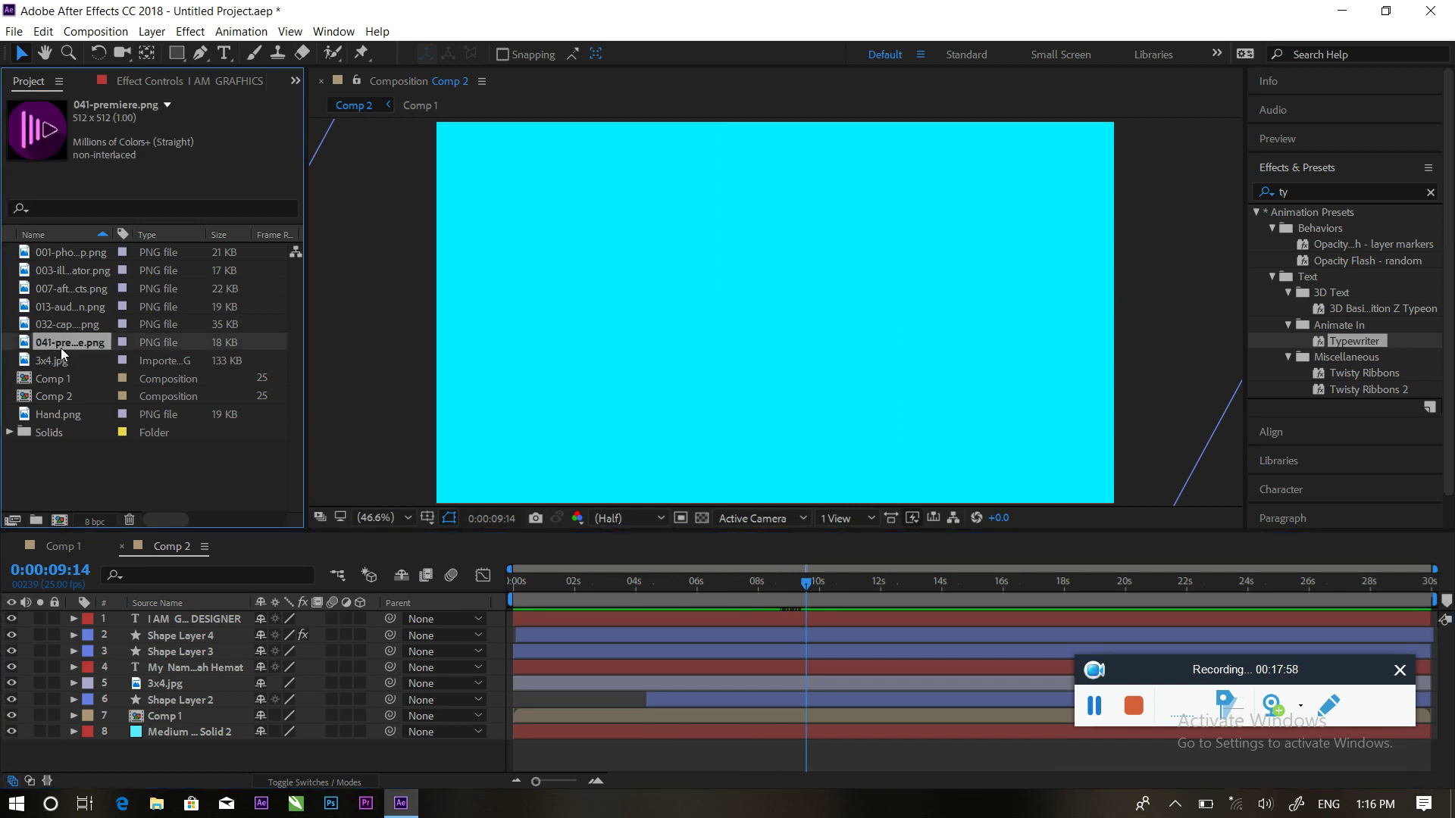
drag(88, 379, 185, 615)
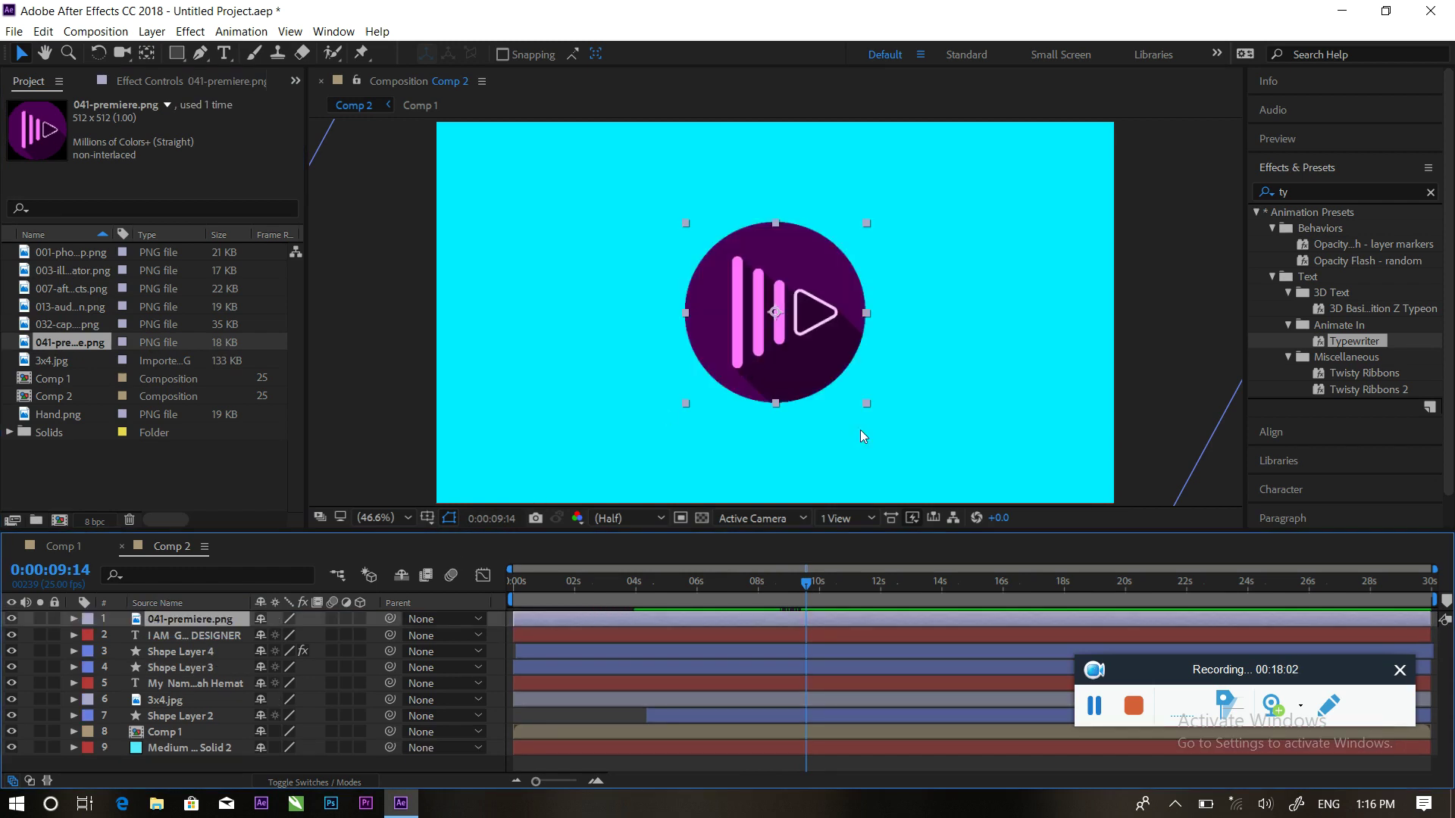
click(870, 403)
click(830, 377)
drag(866, 402, 1044, 423)
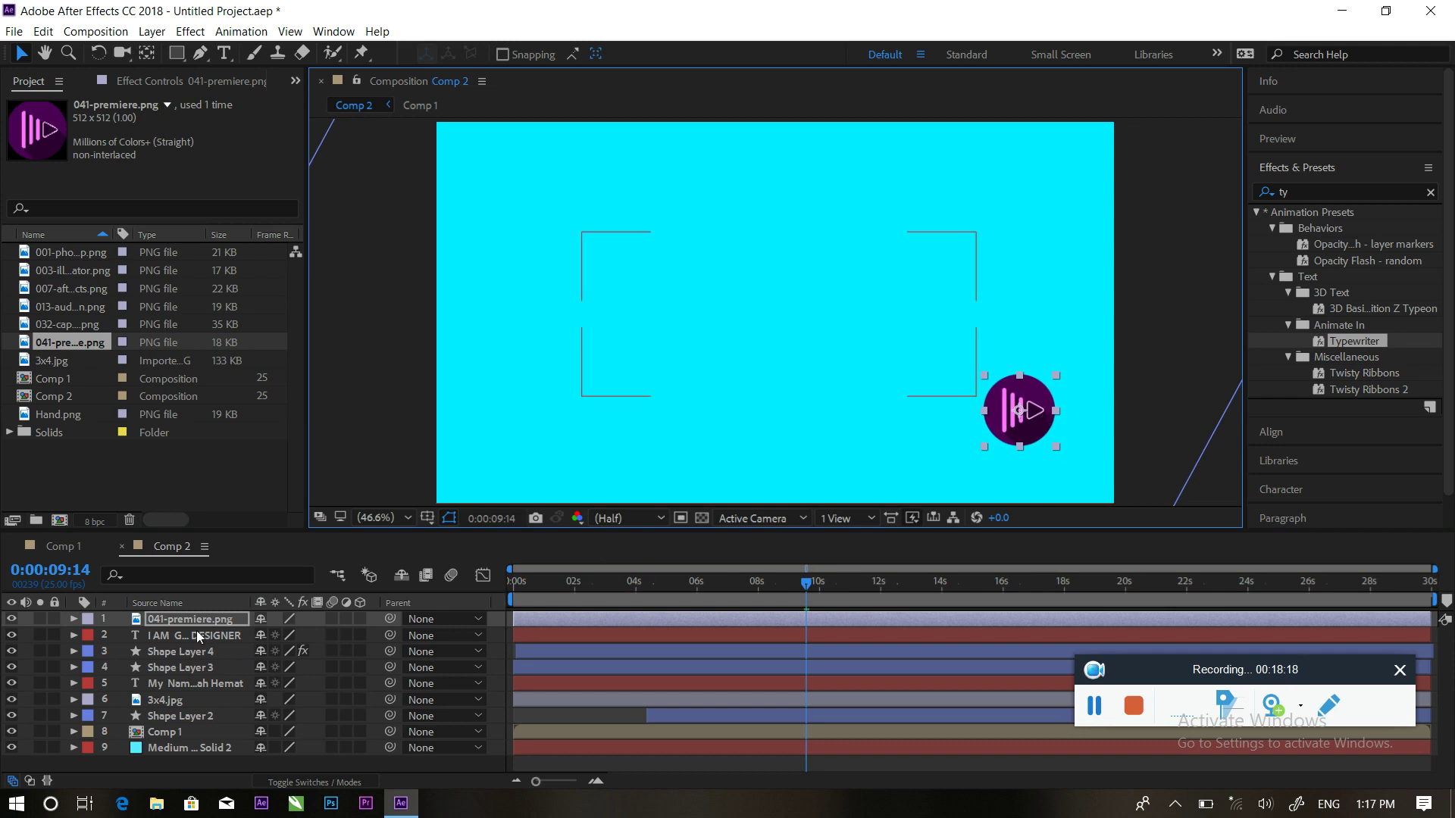
At 8:18, place the logo above the frame's top edge and set a Position keyframe
key(p)
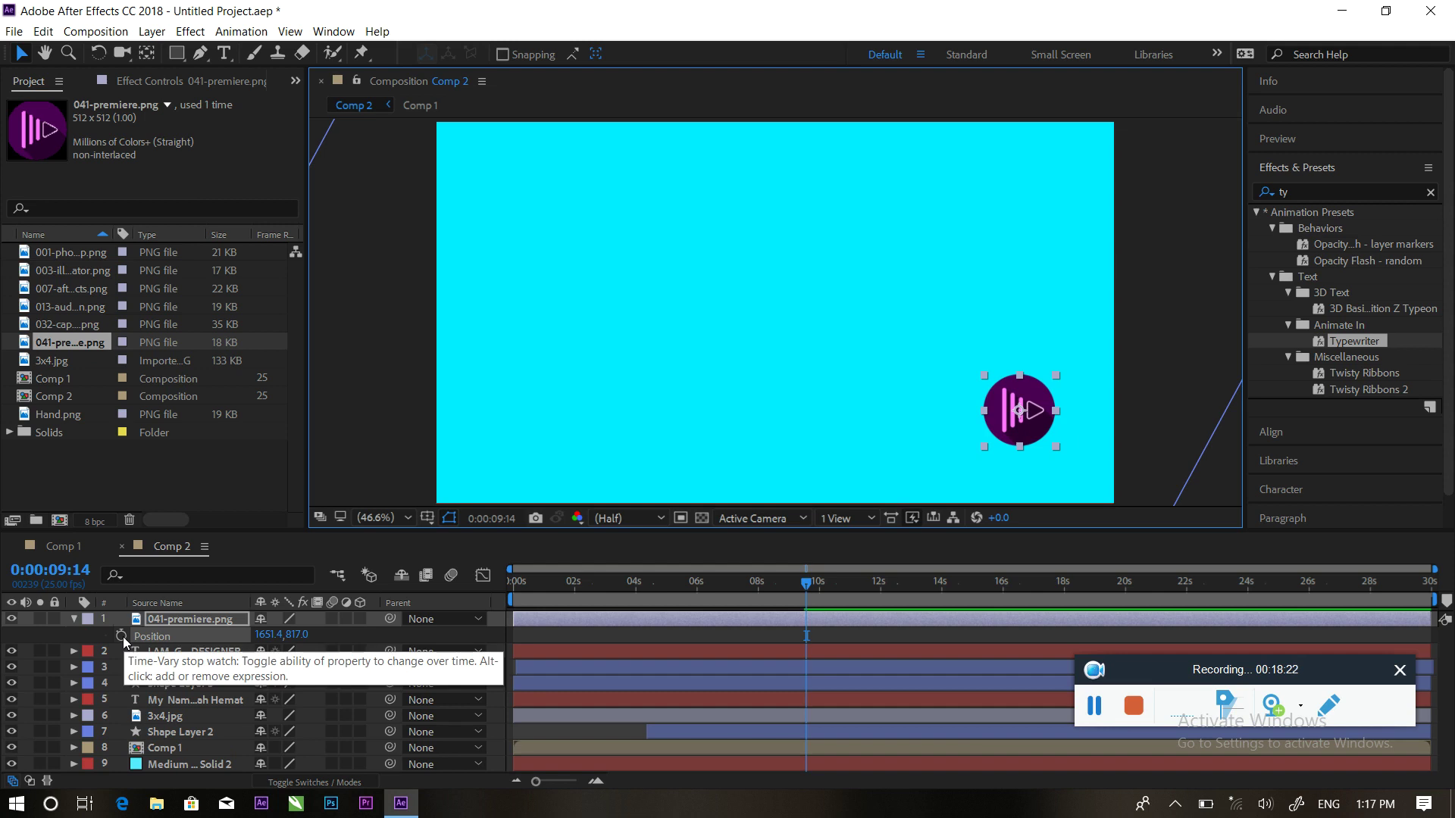
mouse_move(793, 581)
mouse_down()
mouse_move(773, 582)
mouse_move(813, 582)
mouse_up()
drag(300, 634, 25, 625)
drag(301, 635, 73, 649)
drag(303, 635, 95, 641)
drag(302, 643, 264, 635)
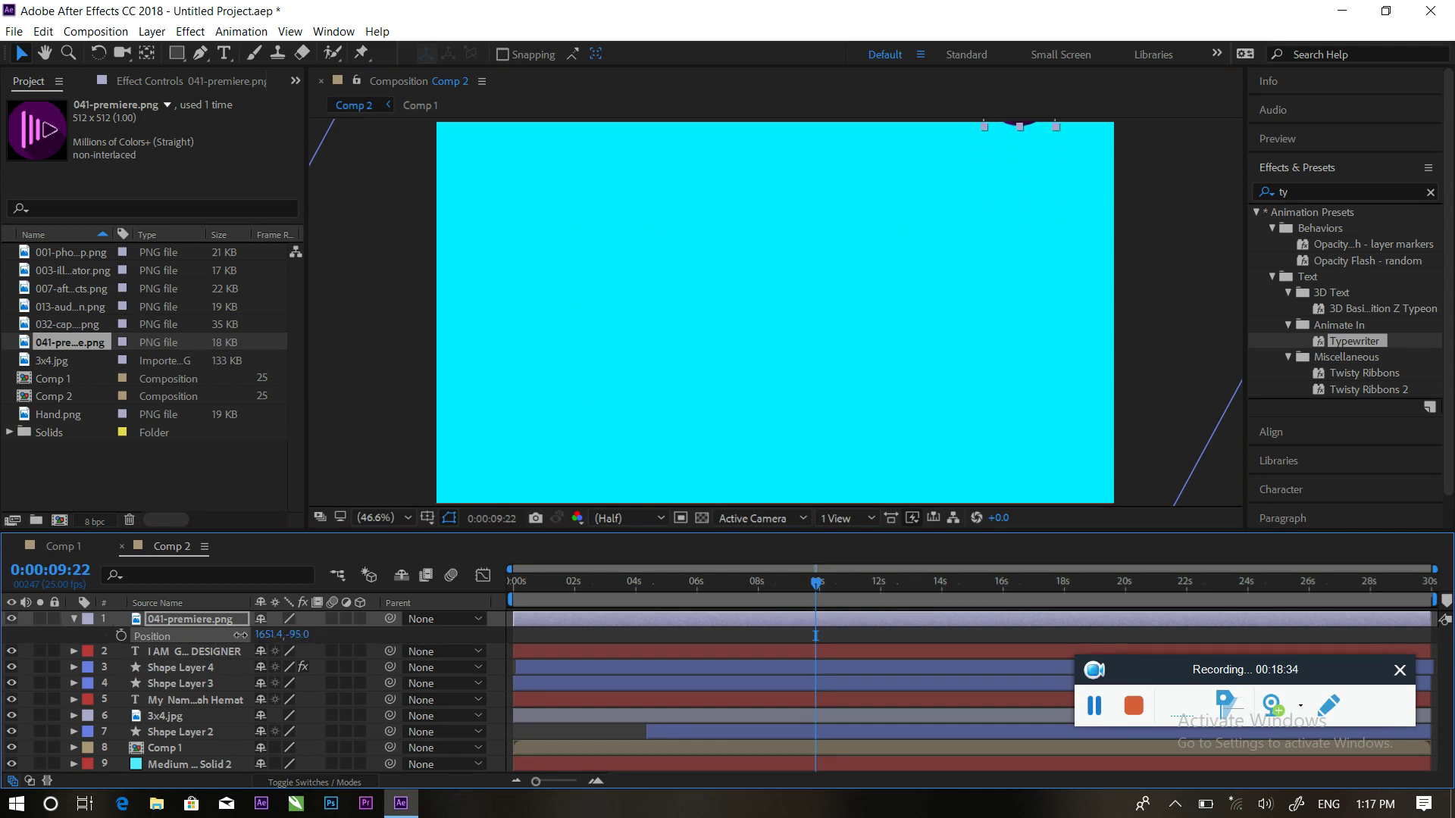
click(121, 635)
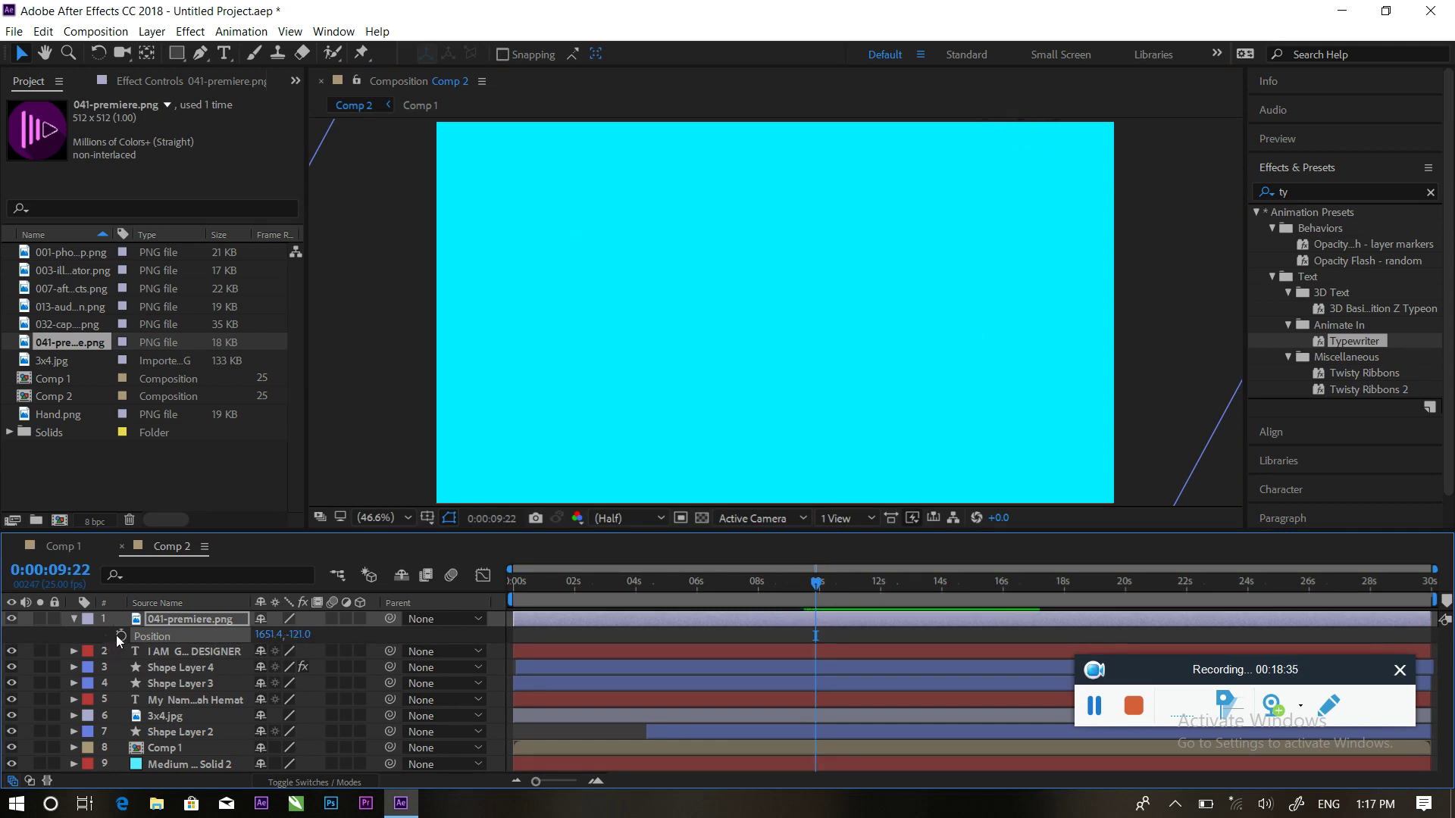
Add Position keyframes at about 10:17, 11:10 and 11:23 to drop, bounce and rest the logo
drag(817, 588, 841, 585)
drag(305, 638, 196, 643)
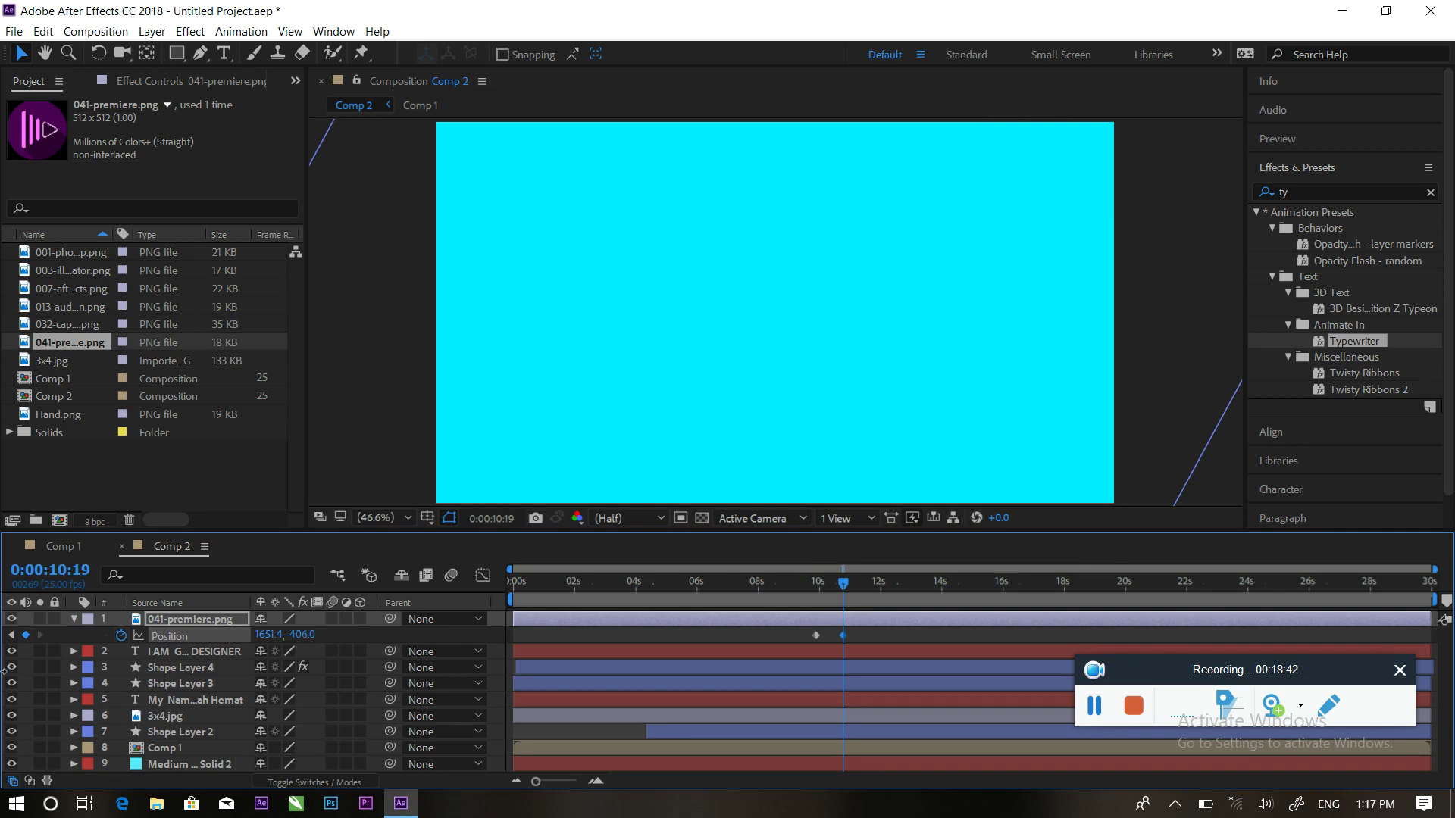
drag(303, 635, 283, 635)
drag(609, 617, 1419, 533)
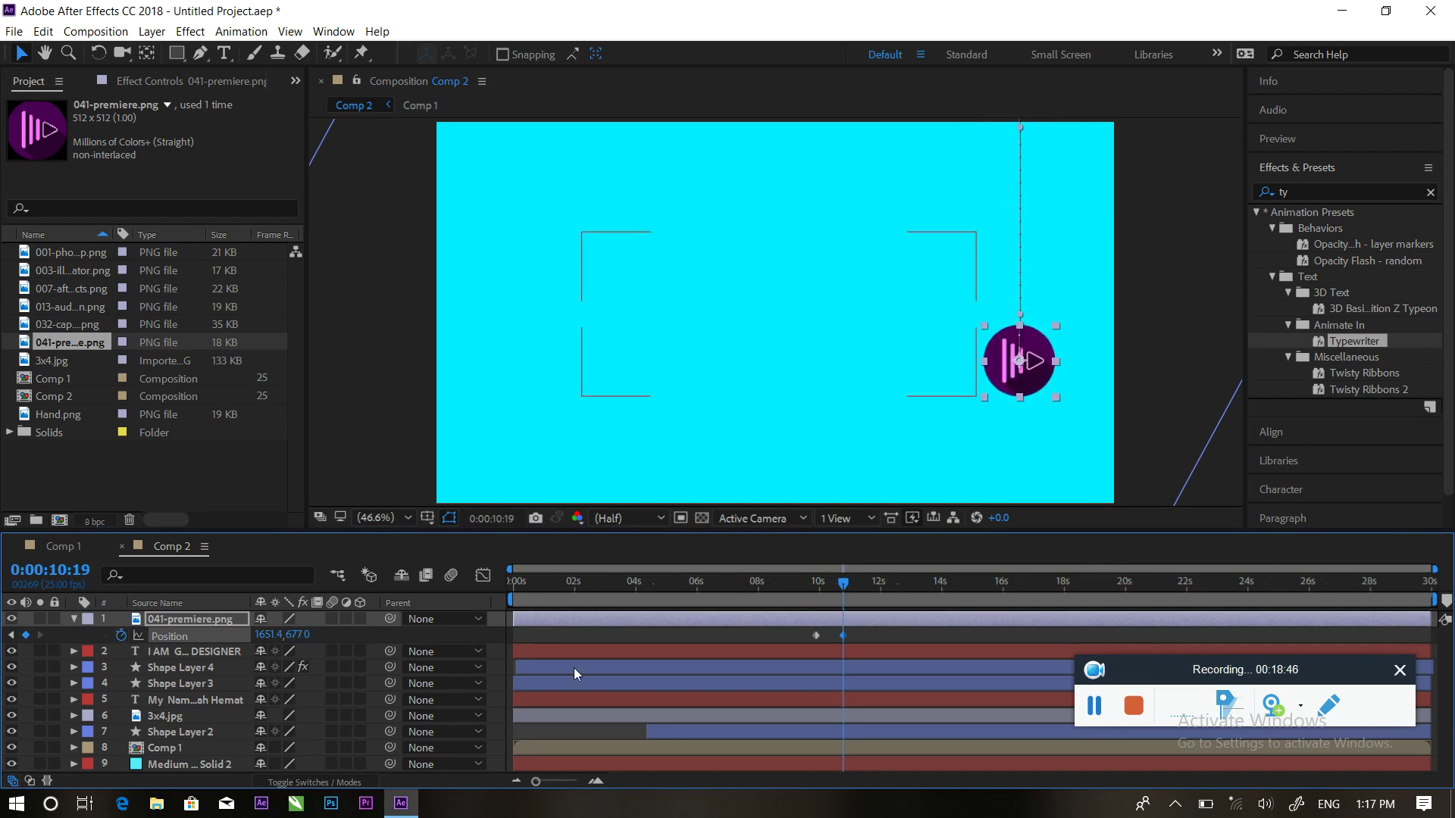
drag(299, 635, 432, 638)
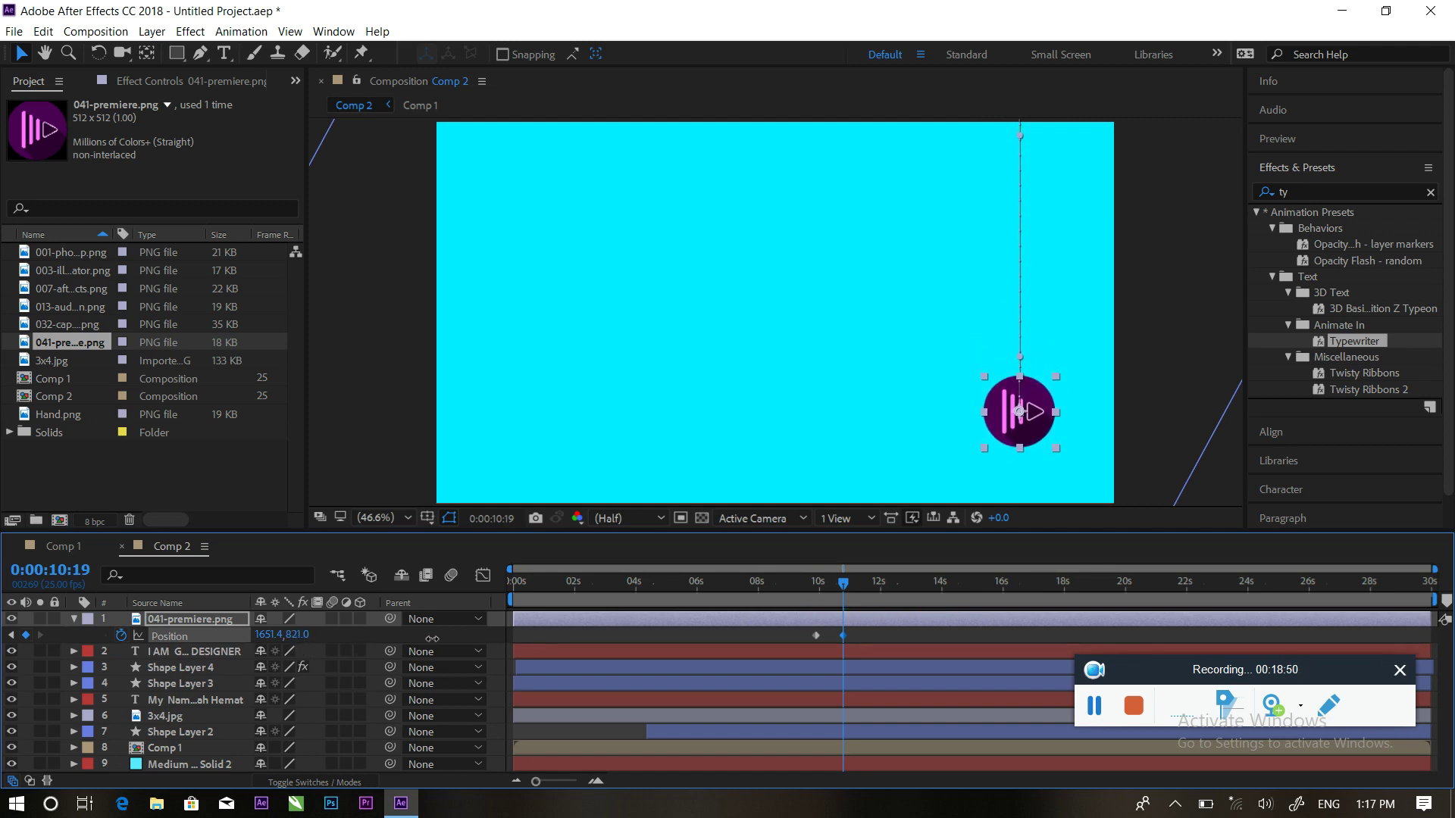
drag(844, 588, 858, 583)
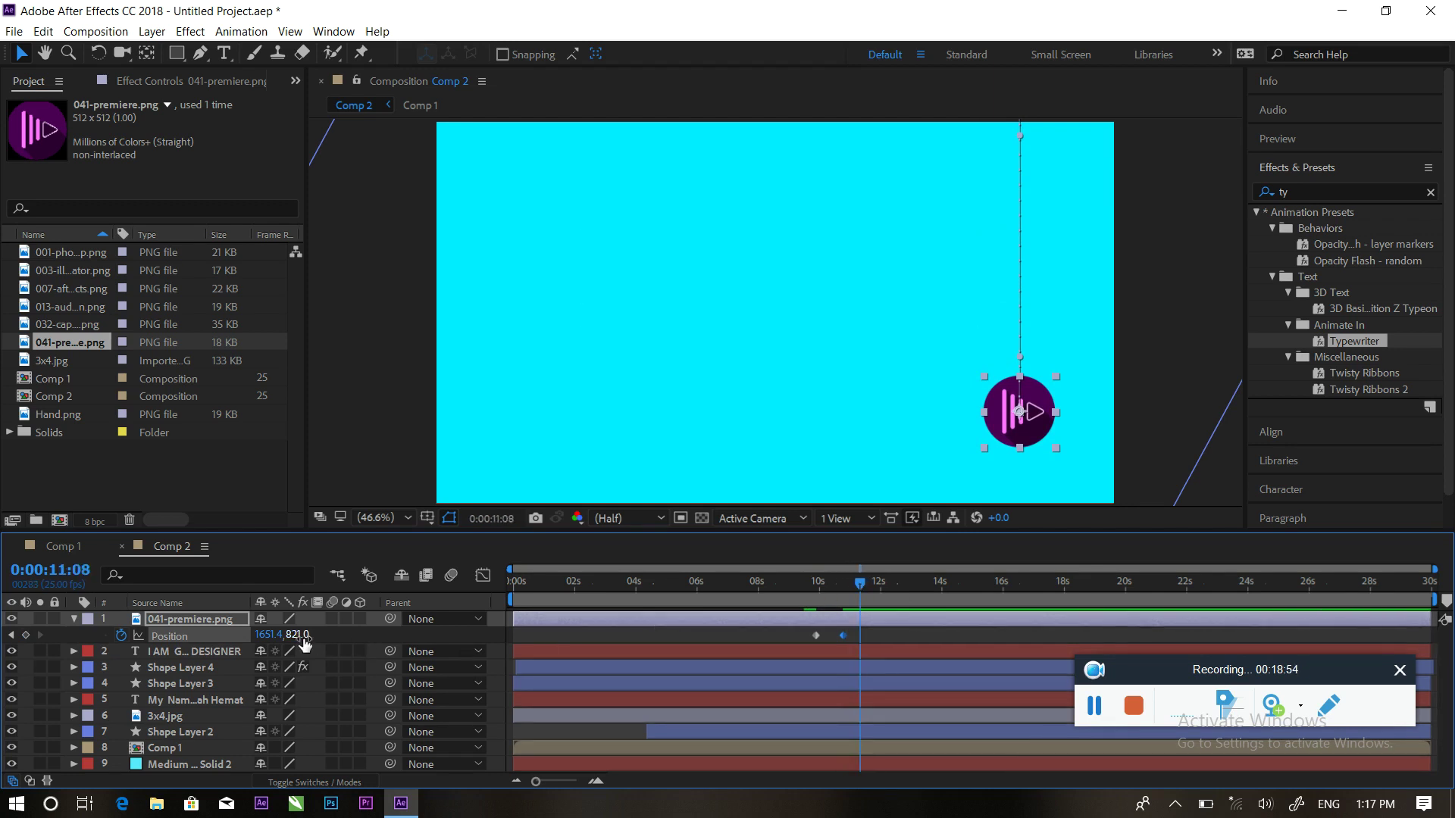
drag(299, 635, 209, 650)
drag(859, 584, 878, 585)
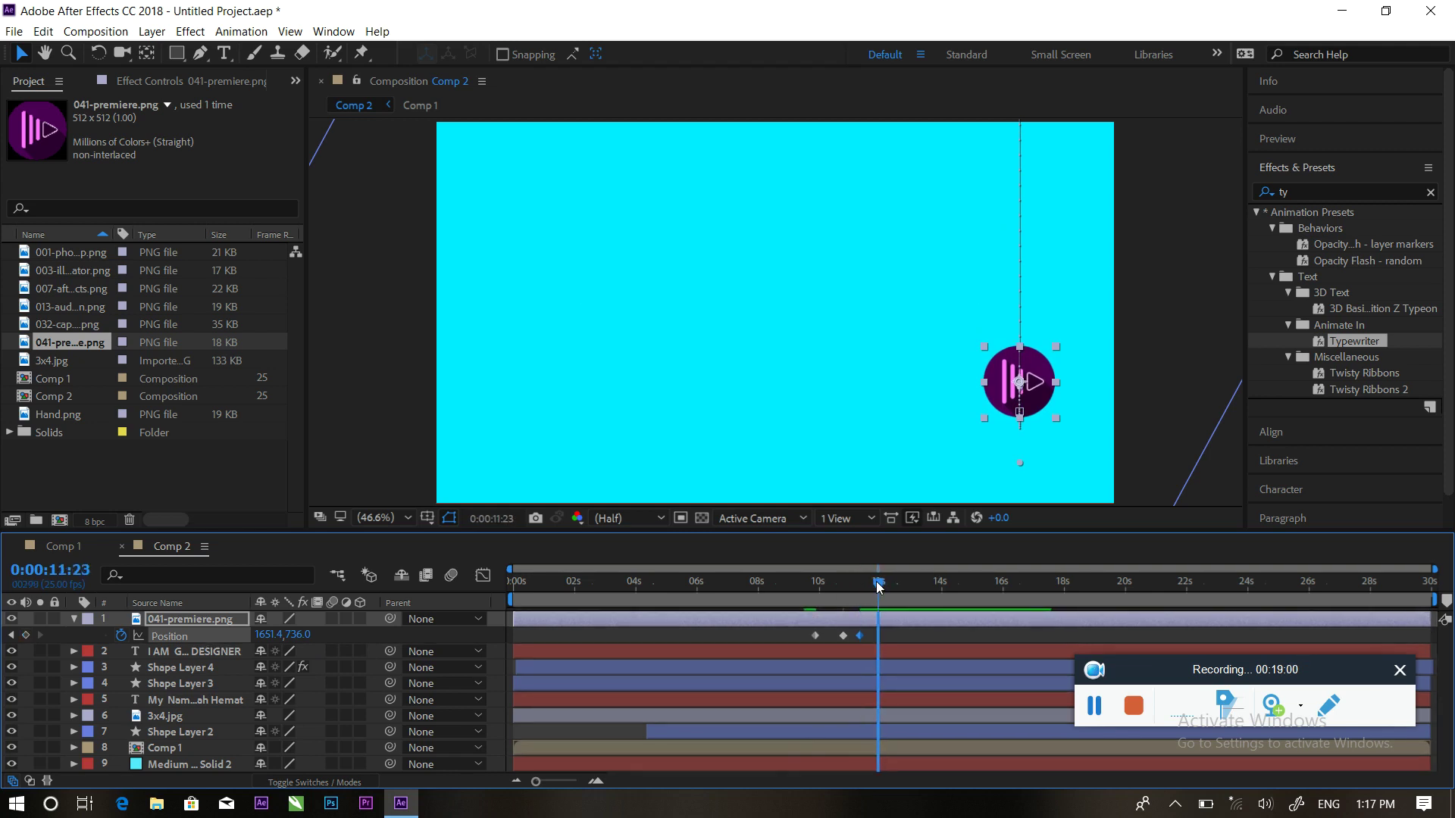
drag(304, 635, 405, 646)
Preview the logo drop and tighten the timing of the bounce keyframes
drag(883, 585, 810, 582)
key(space)
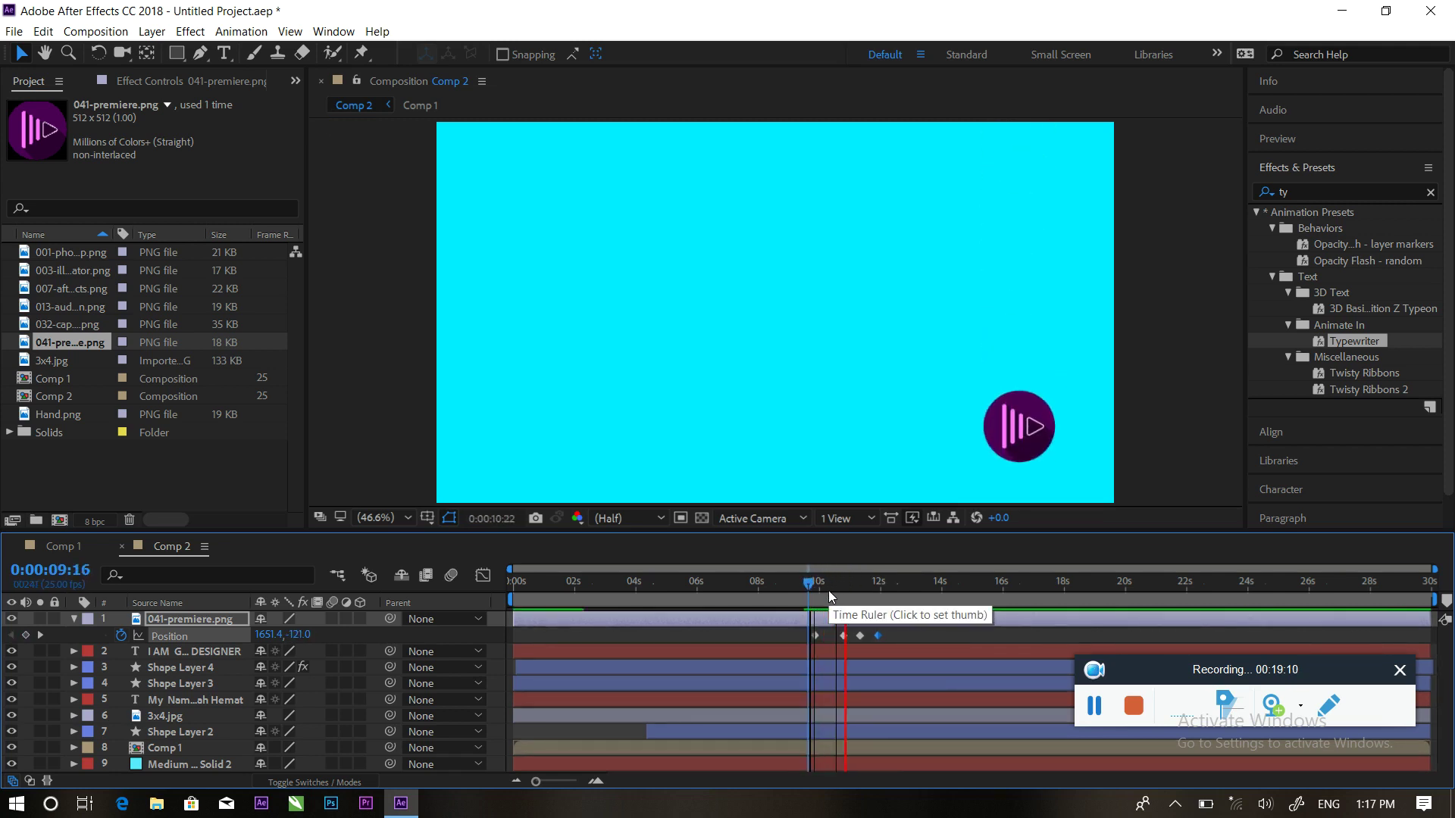
key(space)
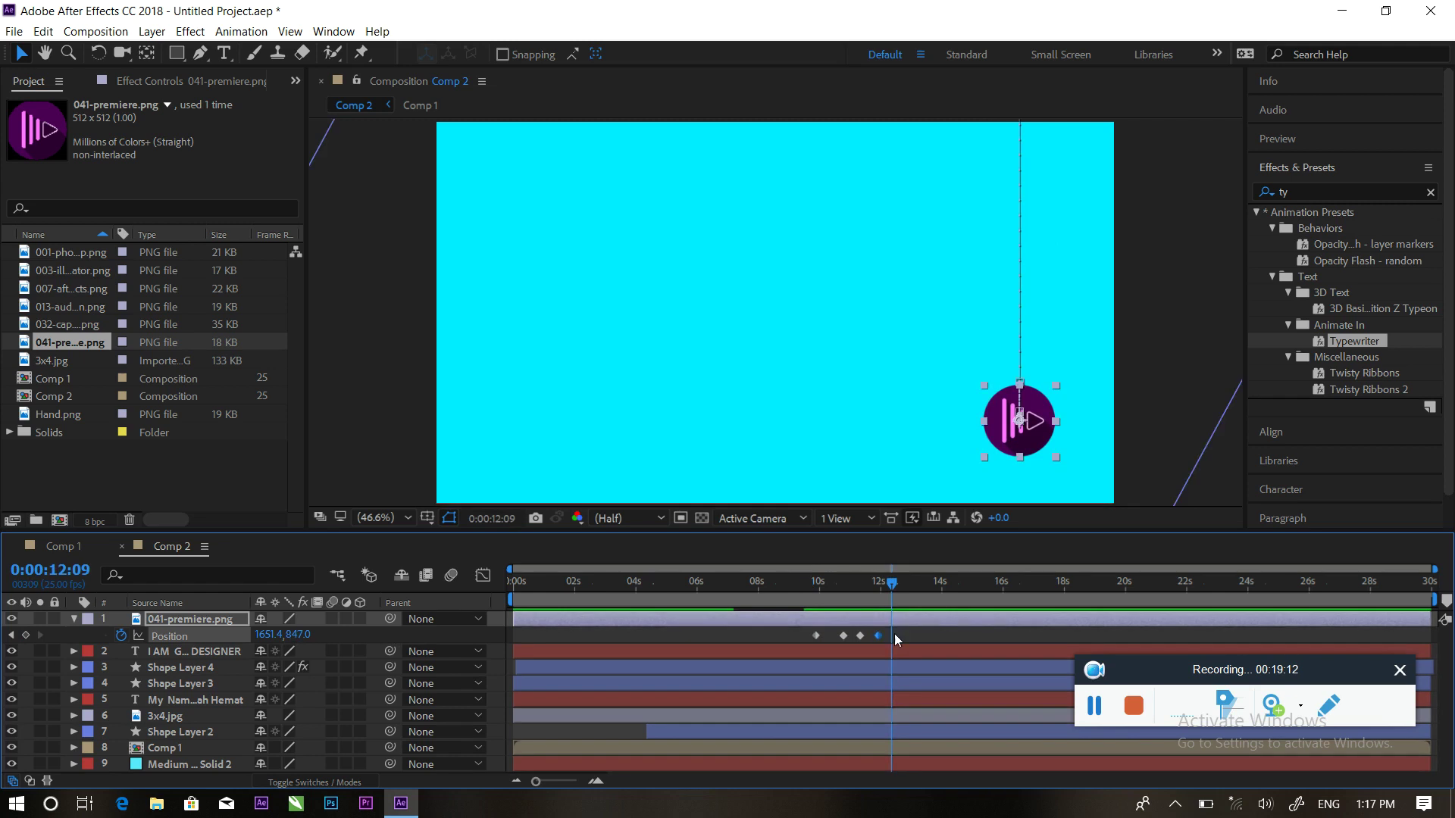
drag(862, 634, 870, 635)
drag(894, 583, 810, 582)
key(space)
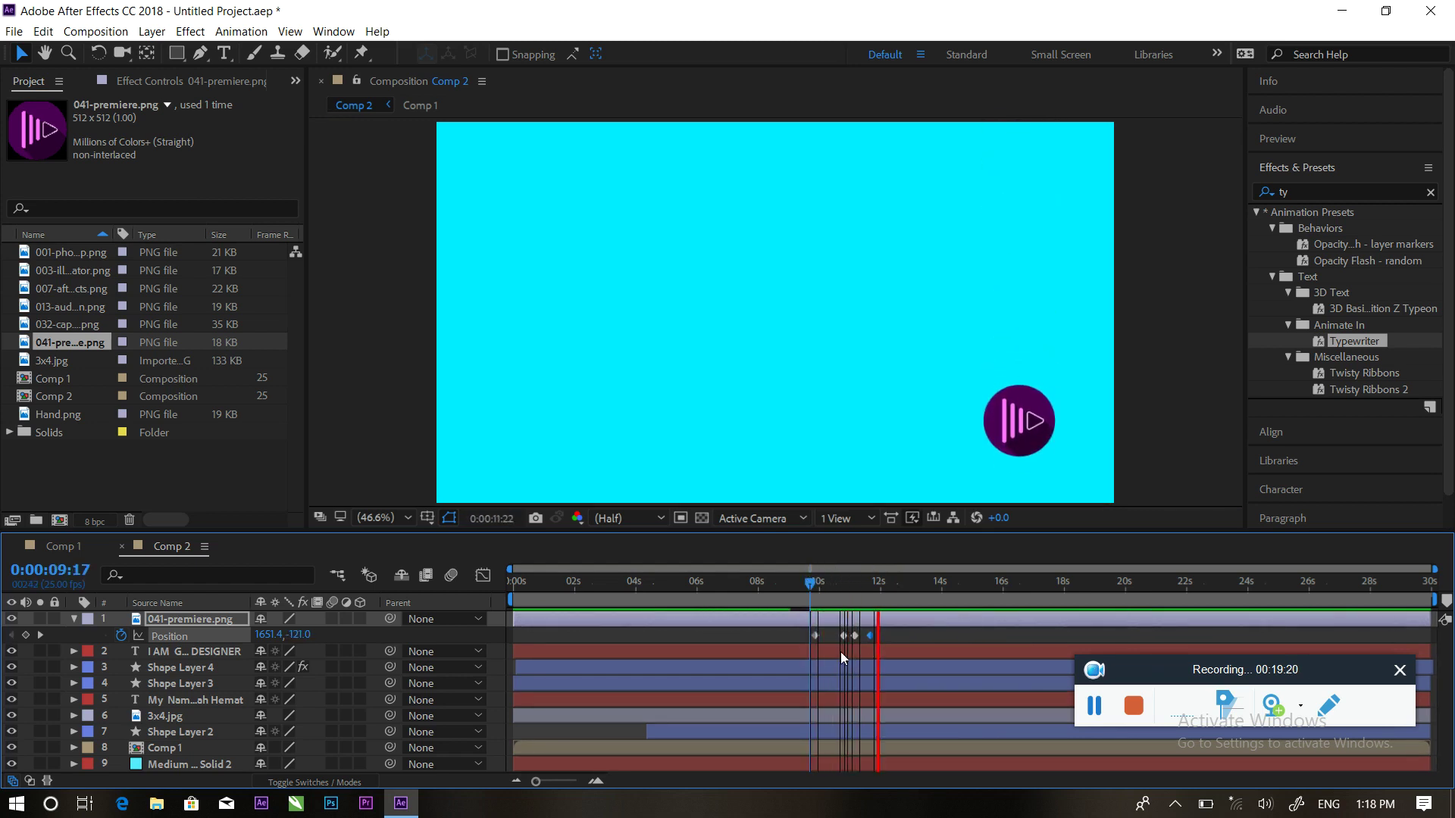
key(space)
mouse_move(842, 635)
mouse_down()
mouse_move(868, 636)
mouse_move(854, 636)
mouse_up()
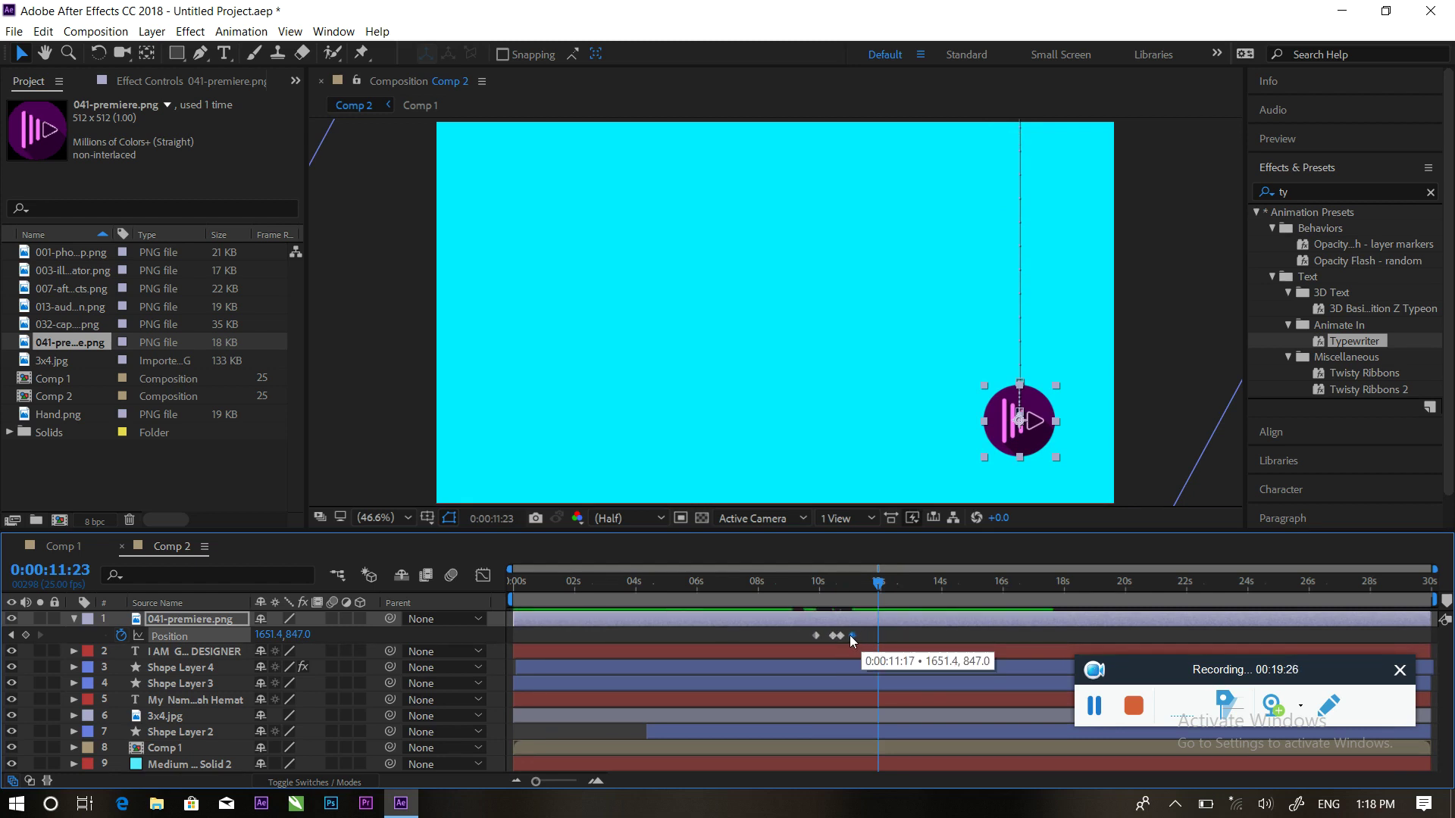
Apply Easy Ease to the Premiere logo's Position keyframes
click(817, 639)
right_click(820, 637)
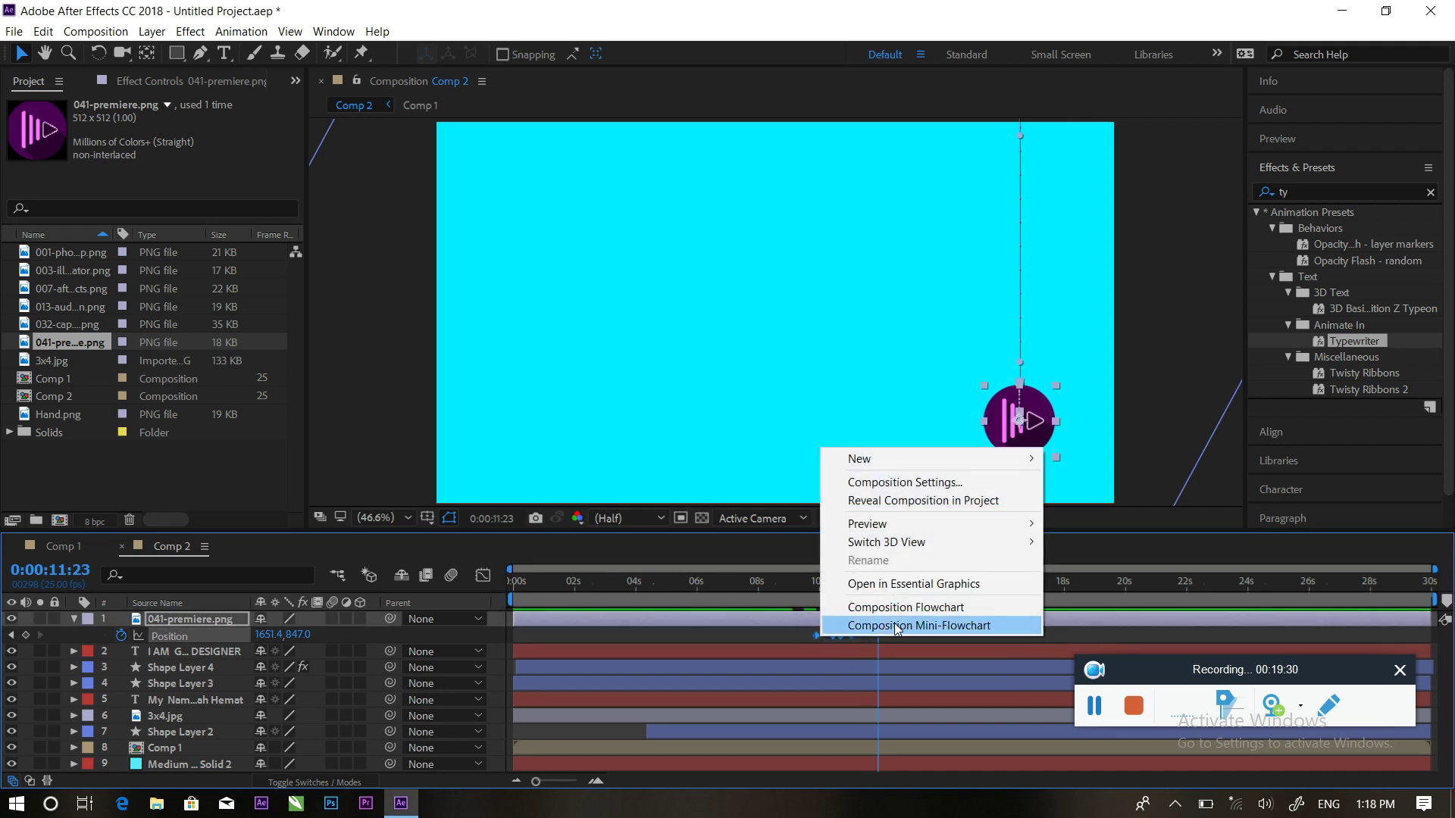
click(814, 633)
right_click(815, 634)
mouse_move(909, 622)
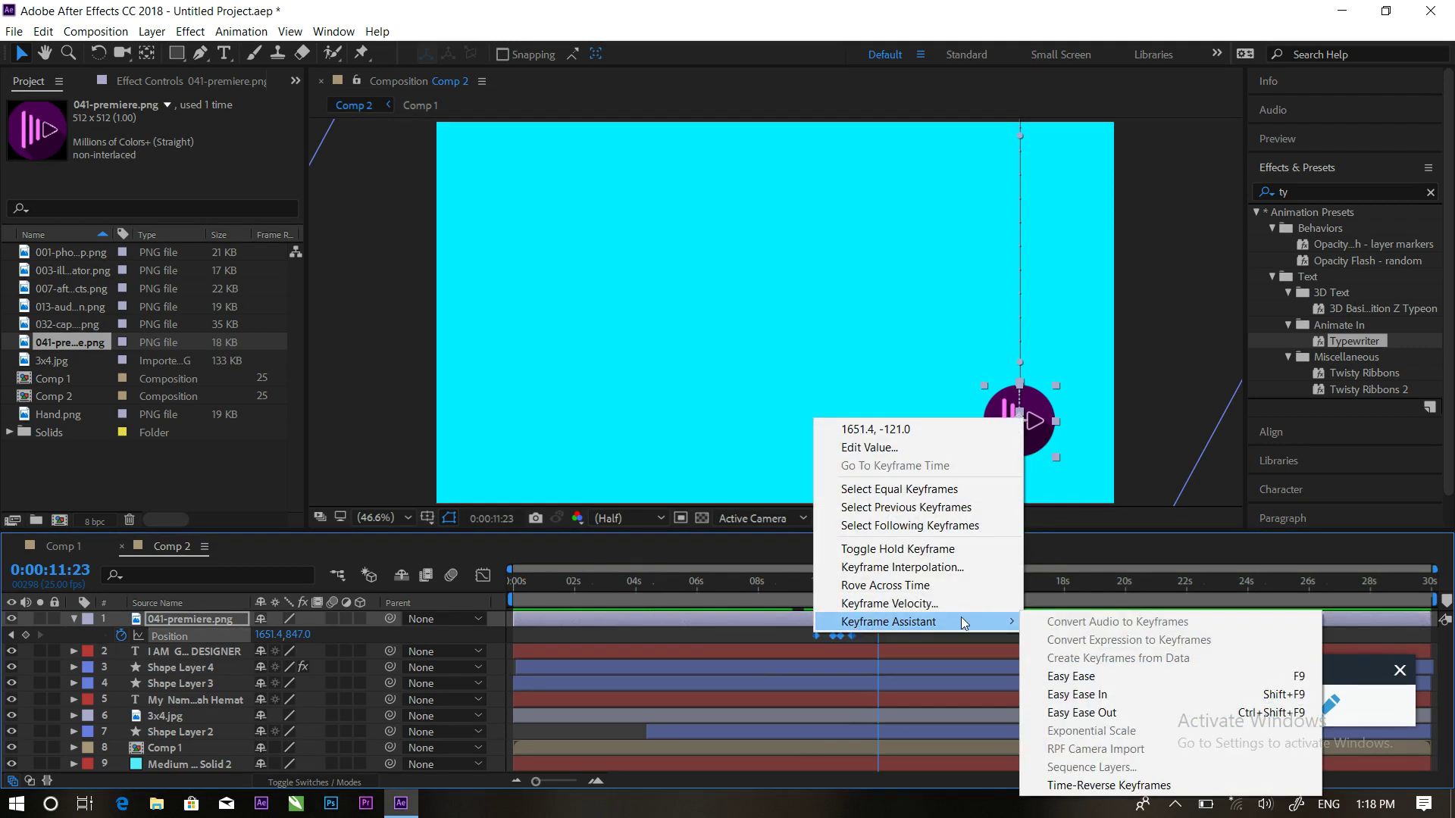
click(1076, 678)
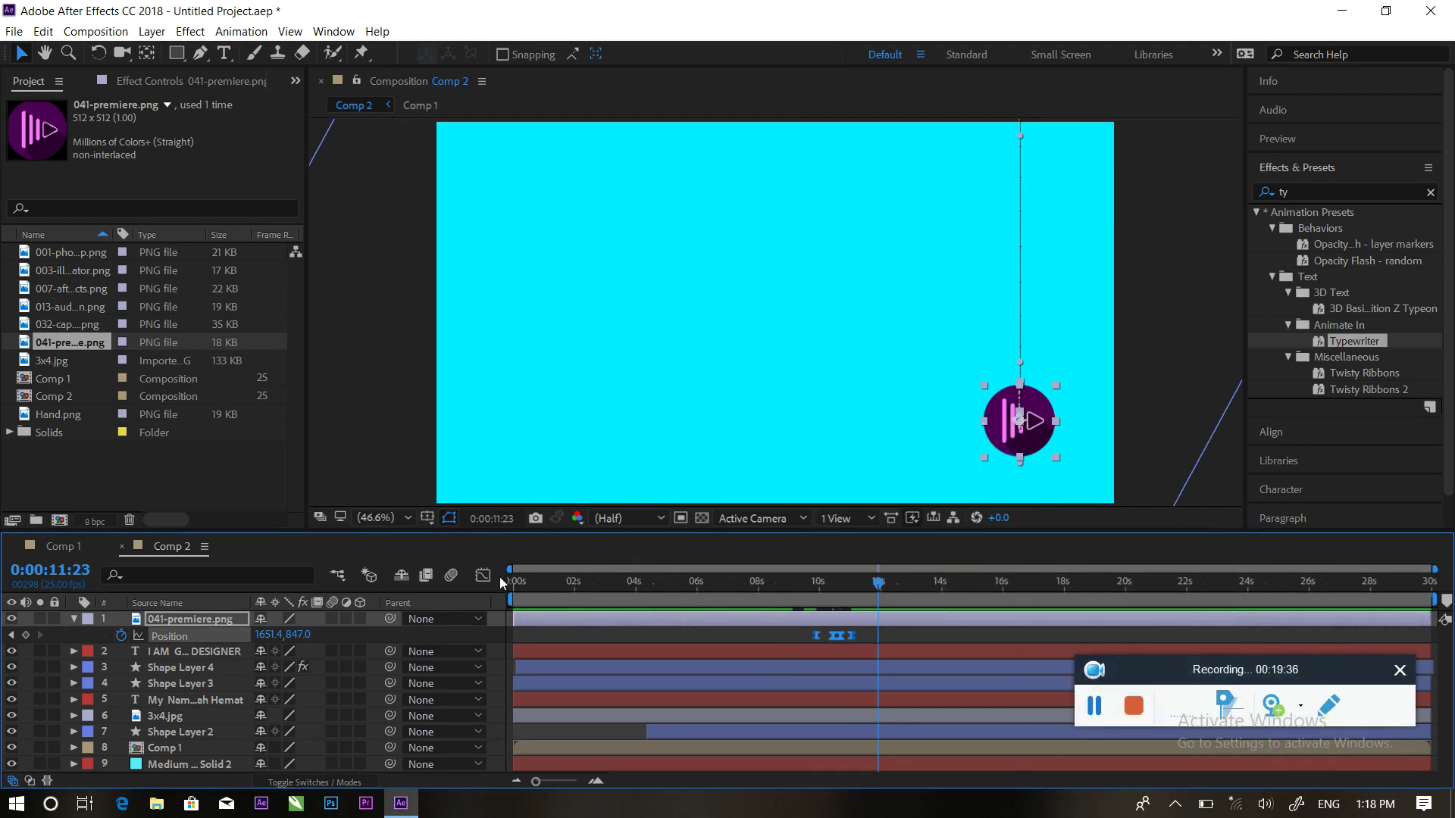
Sharpen the first drop's speed peak in the Graph Editor, then go to 0:00:09:00
click(481, 576)
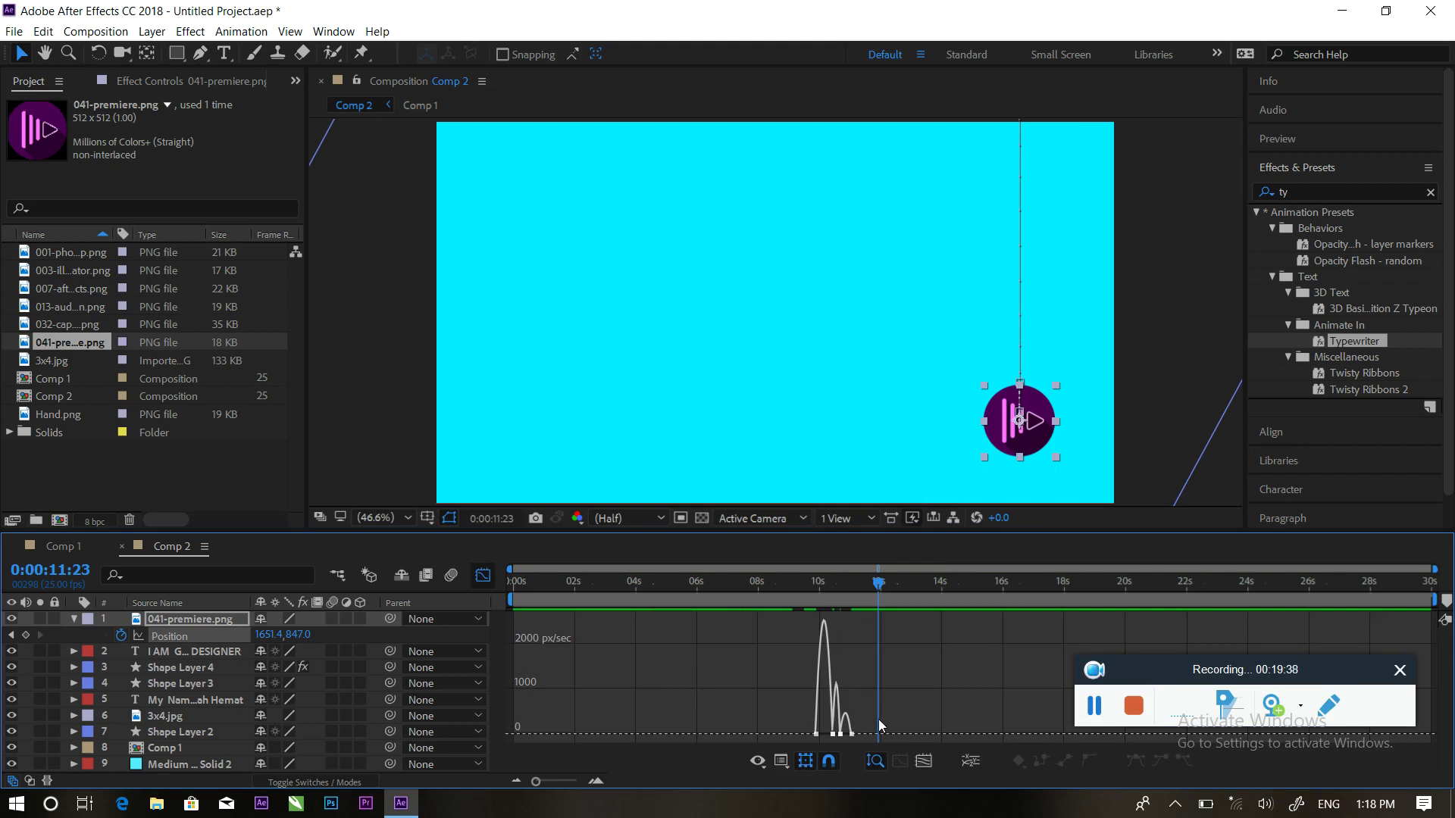
drag(834, 745, 828, 739)
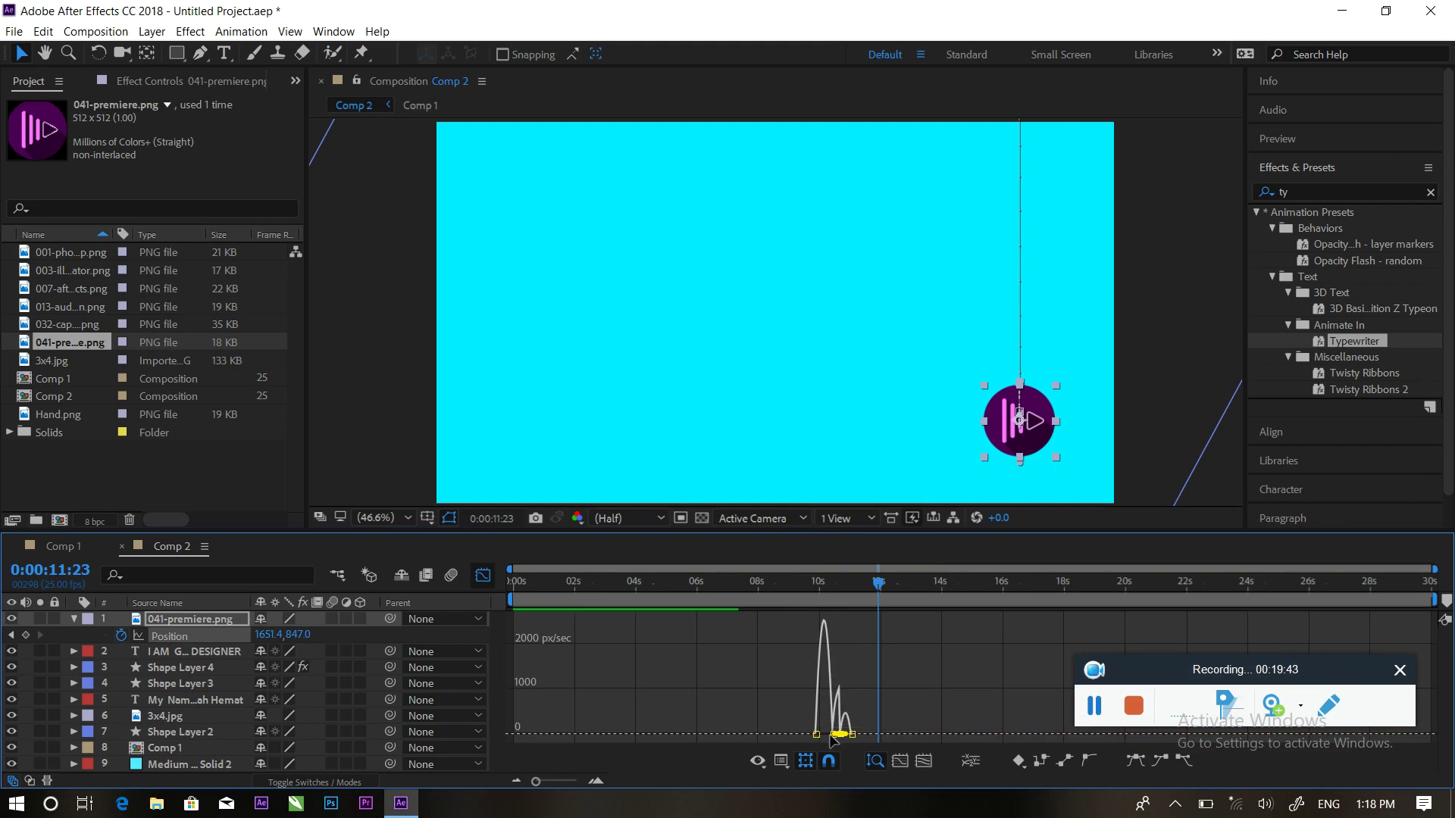
click(921, 762)
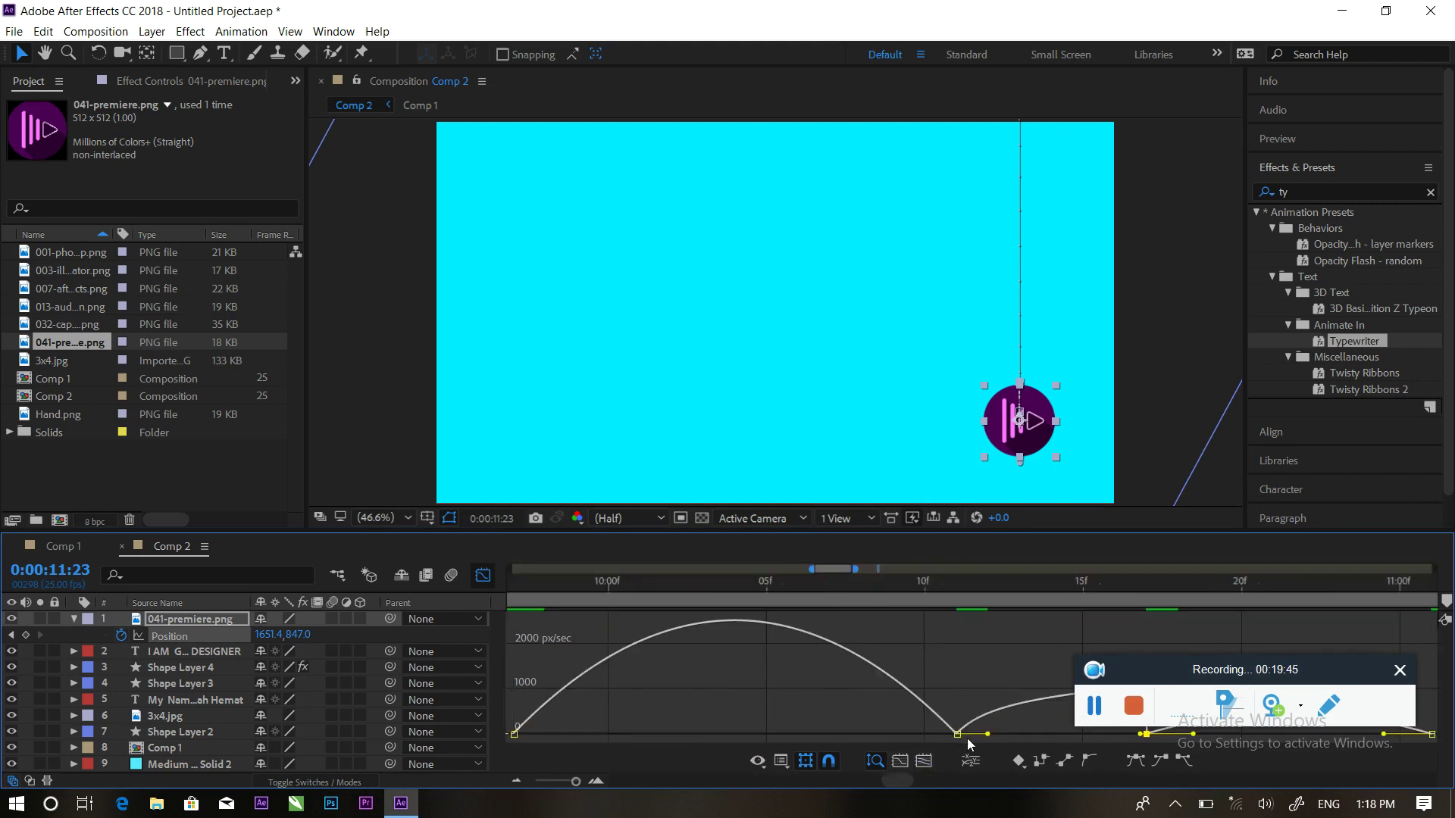
click(935, 717)
drag(885, 730, 777, 730)
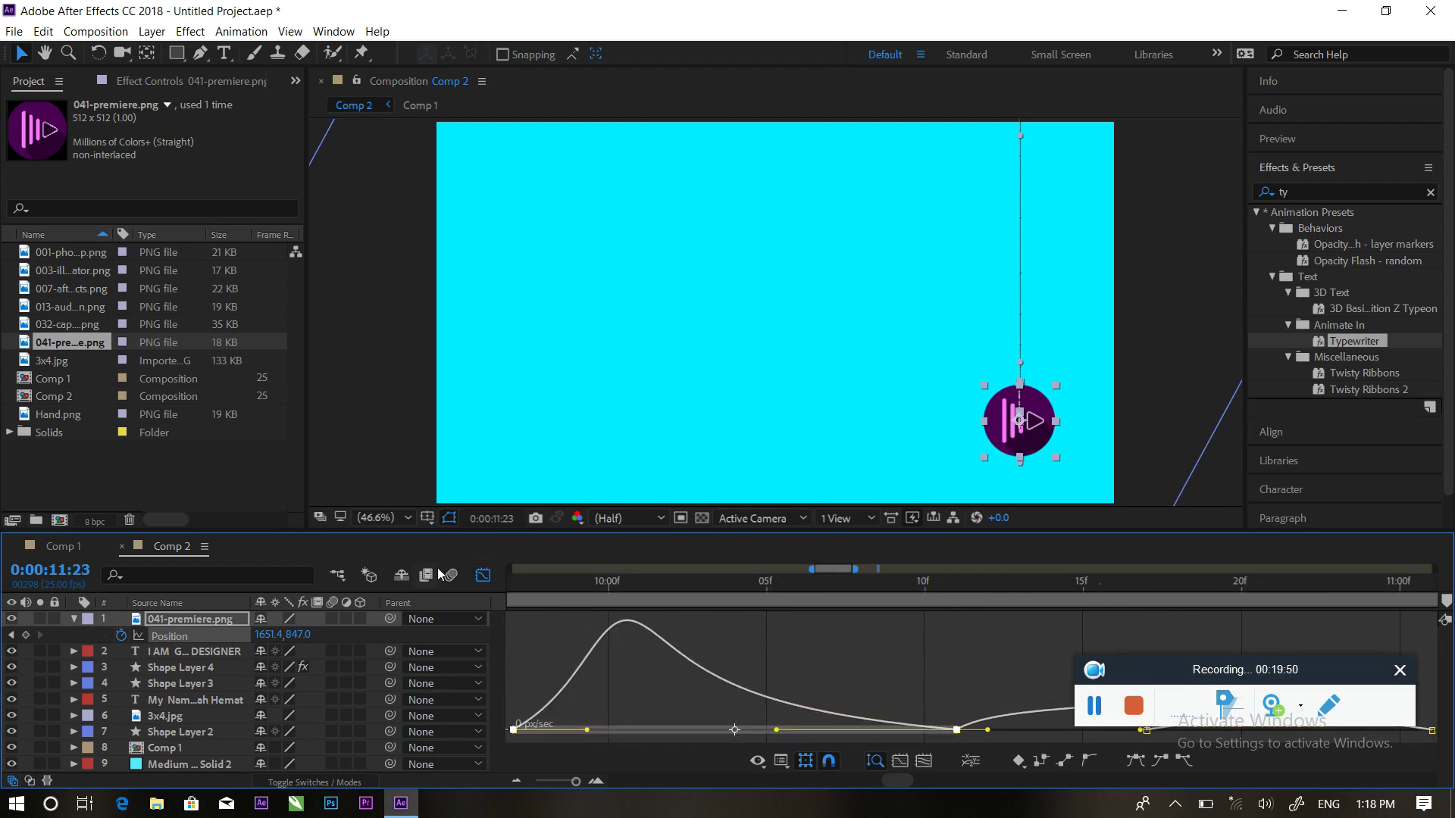
click(482, 576)
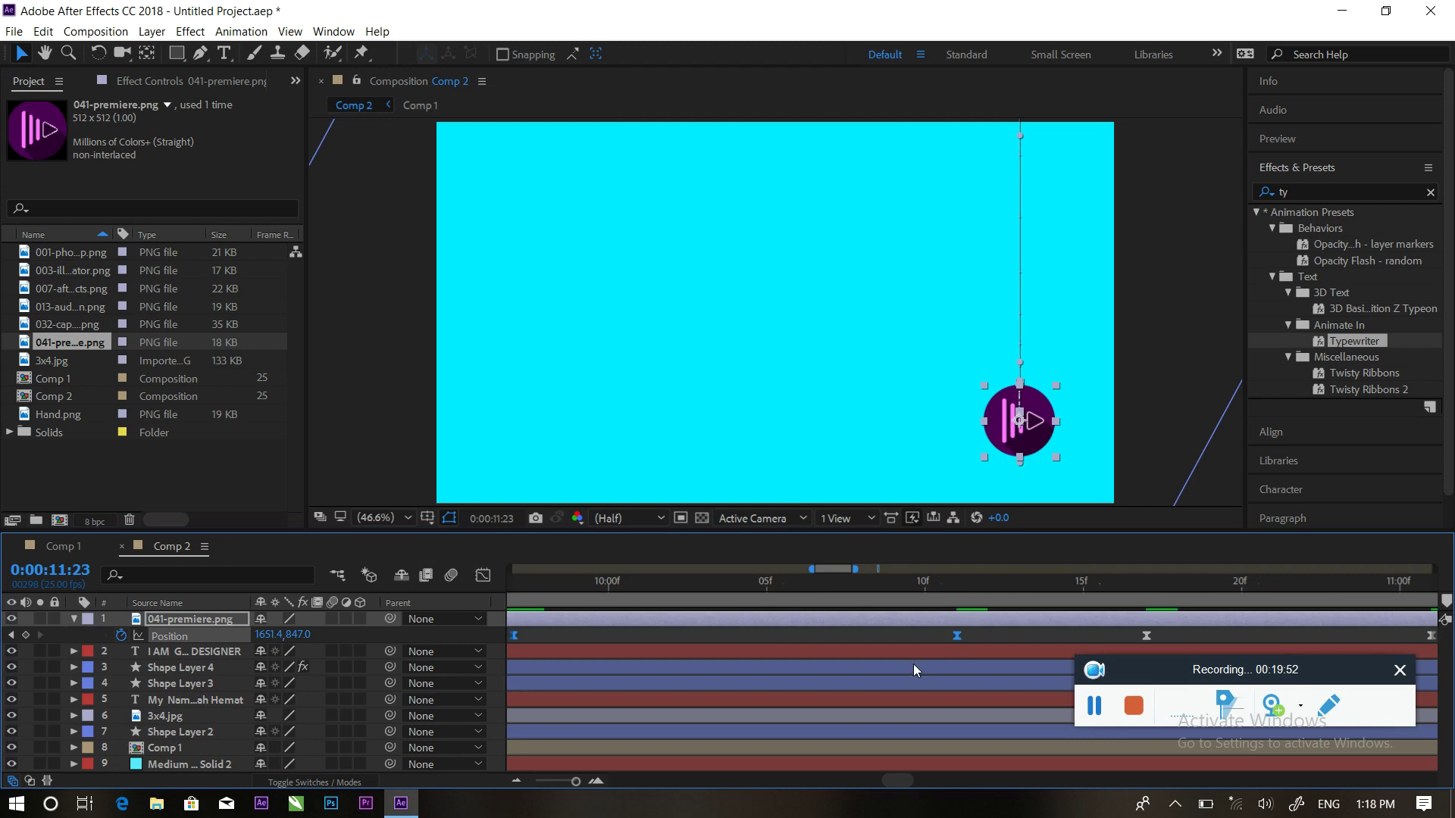
scroll(878, 626, down, 6)
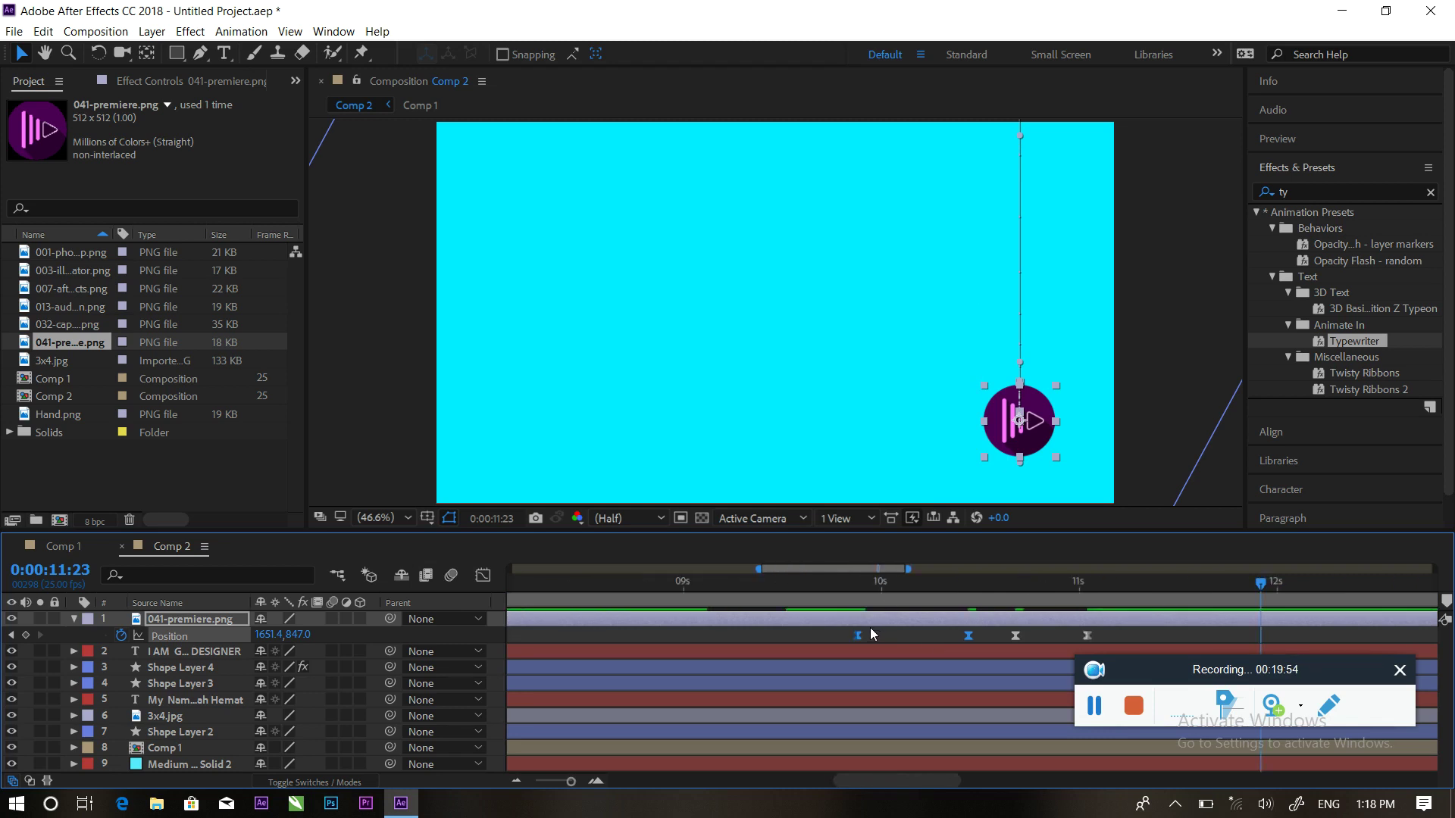
click(973, 585)
Preview the eased logo drop and set the time back to 0:00:09:14
key(space)
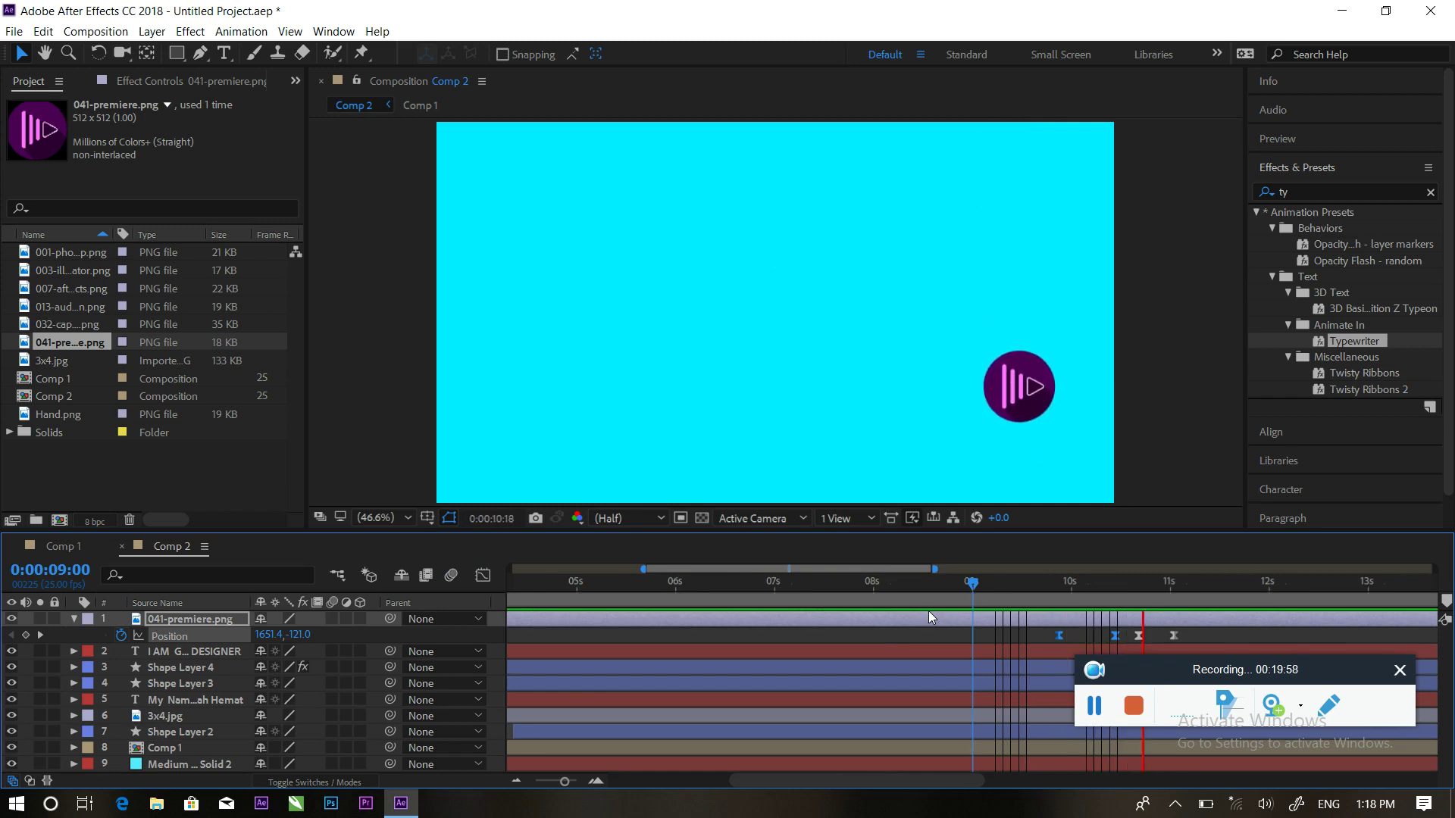
key(space)
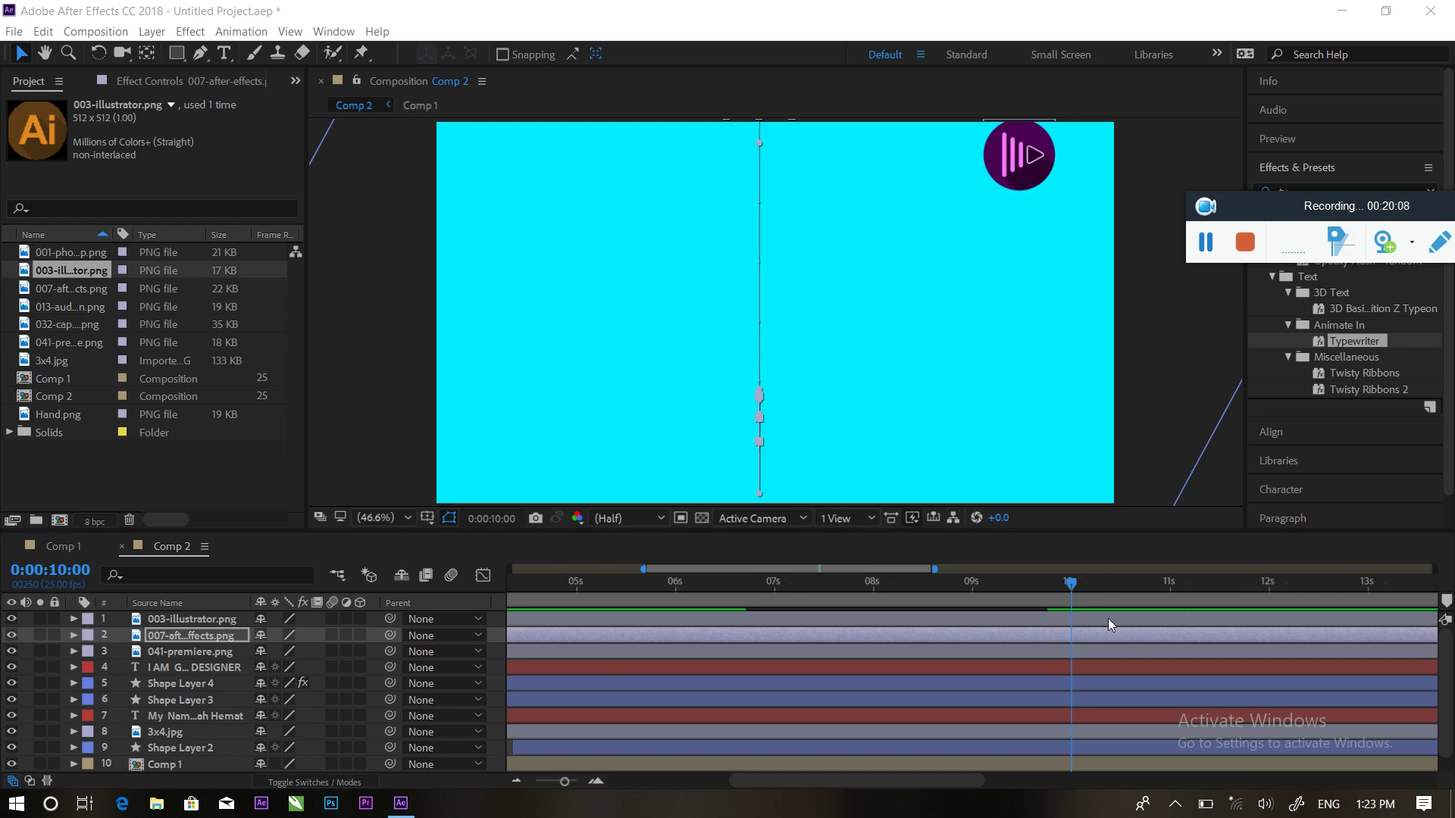
drag(1070, 585, 1027, 587)
key(space)
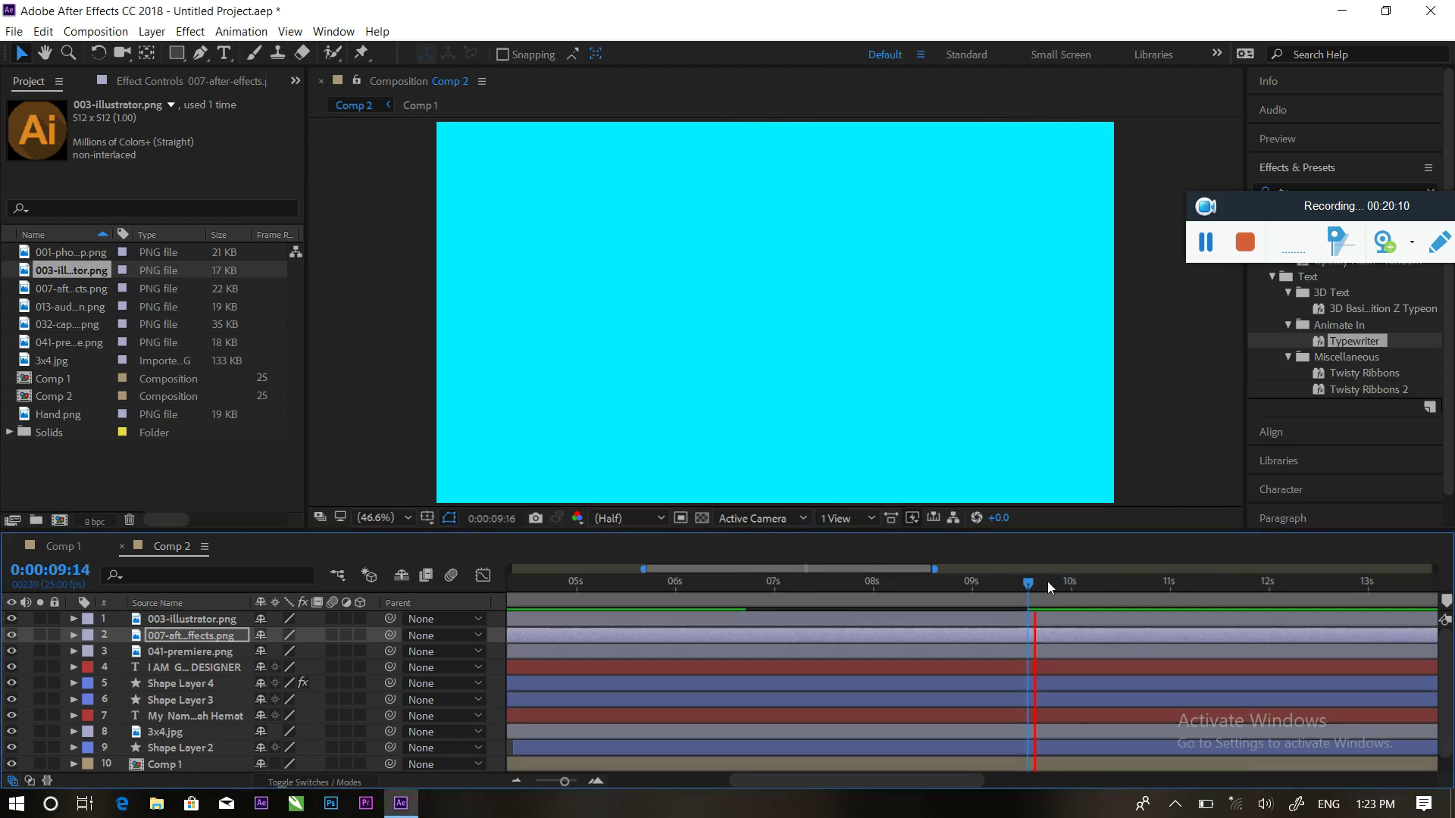
key(space)
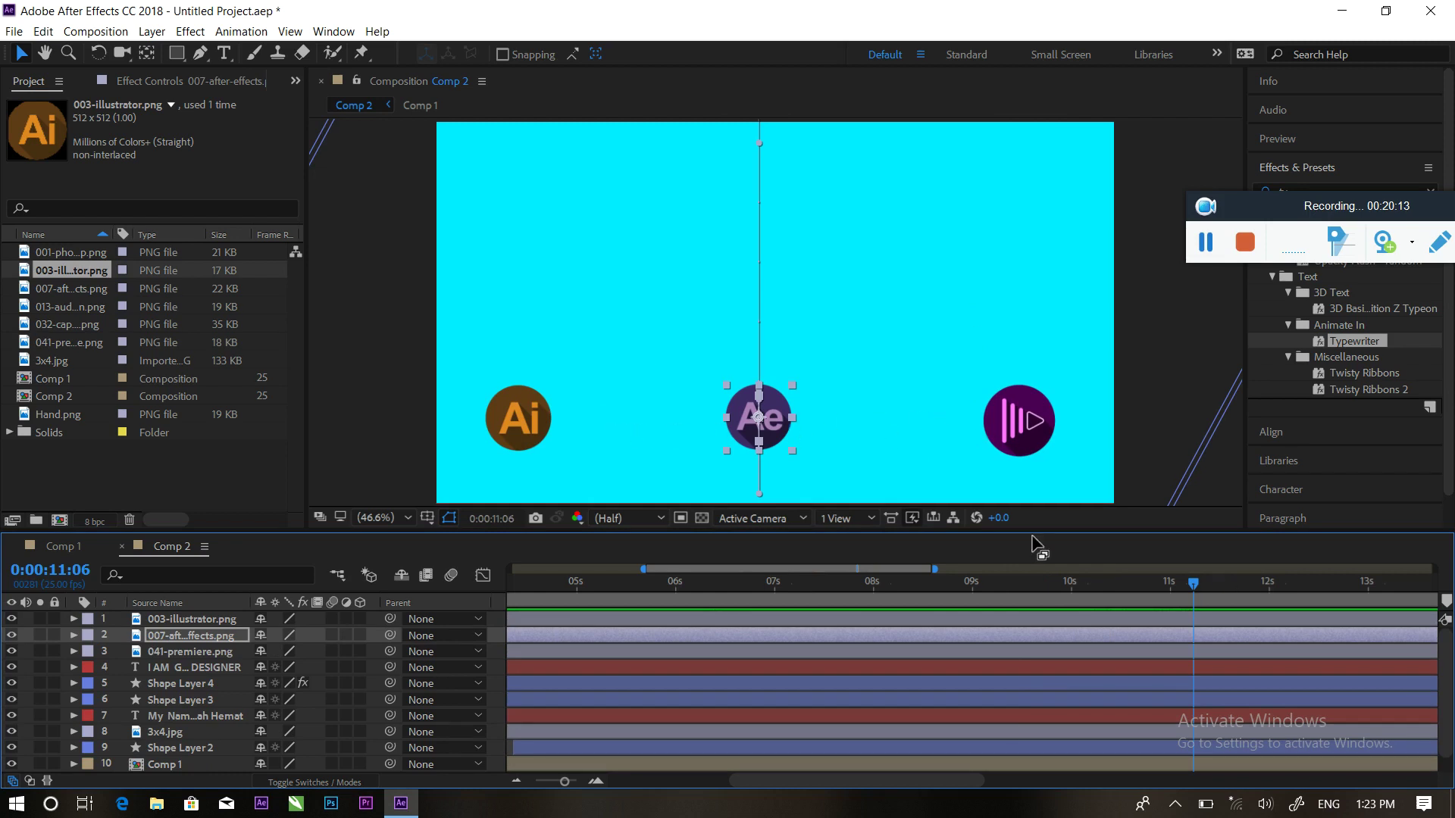
drag(1193, 585, 1083, 583)
key(space)
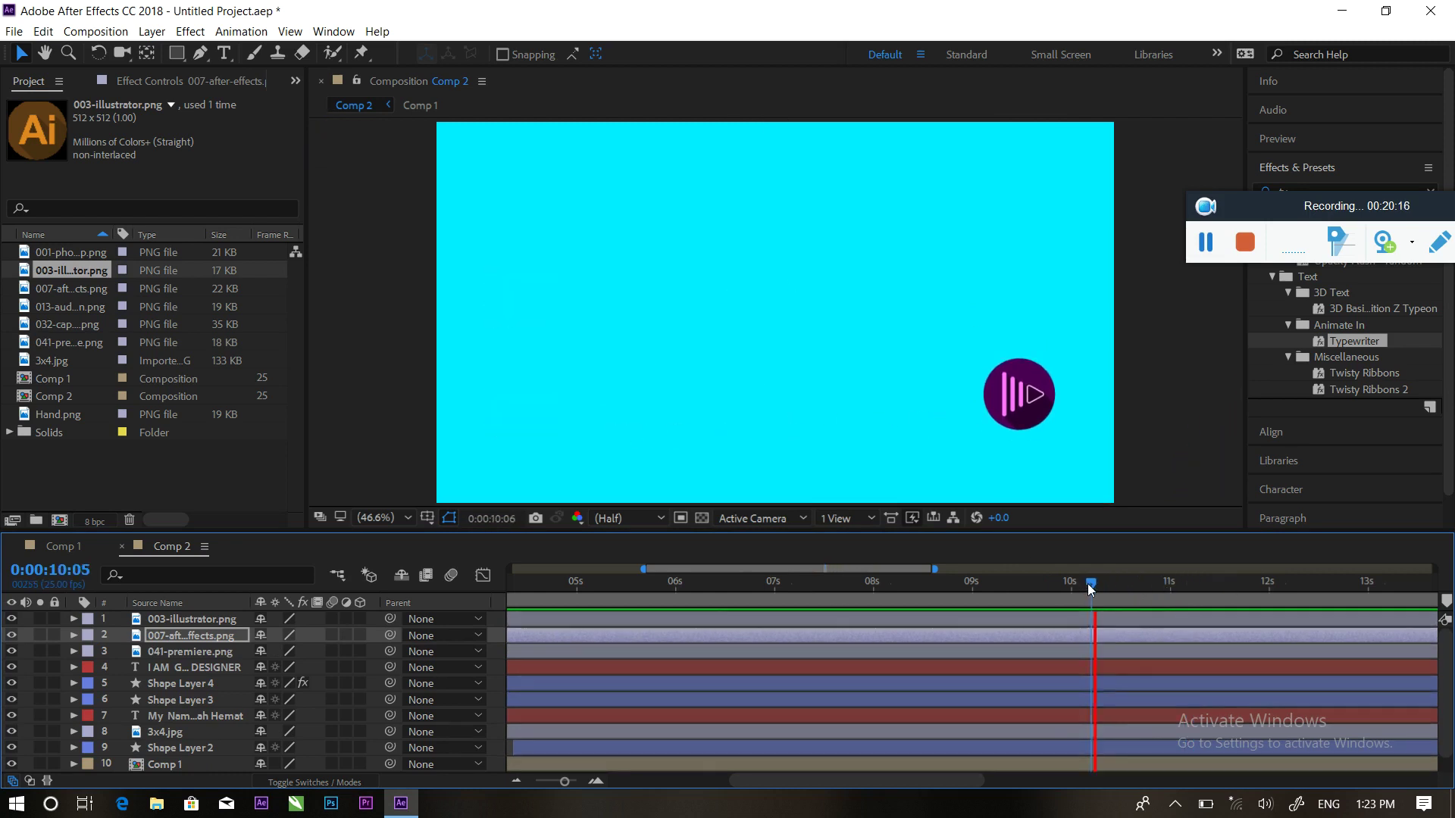
key(space)
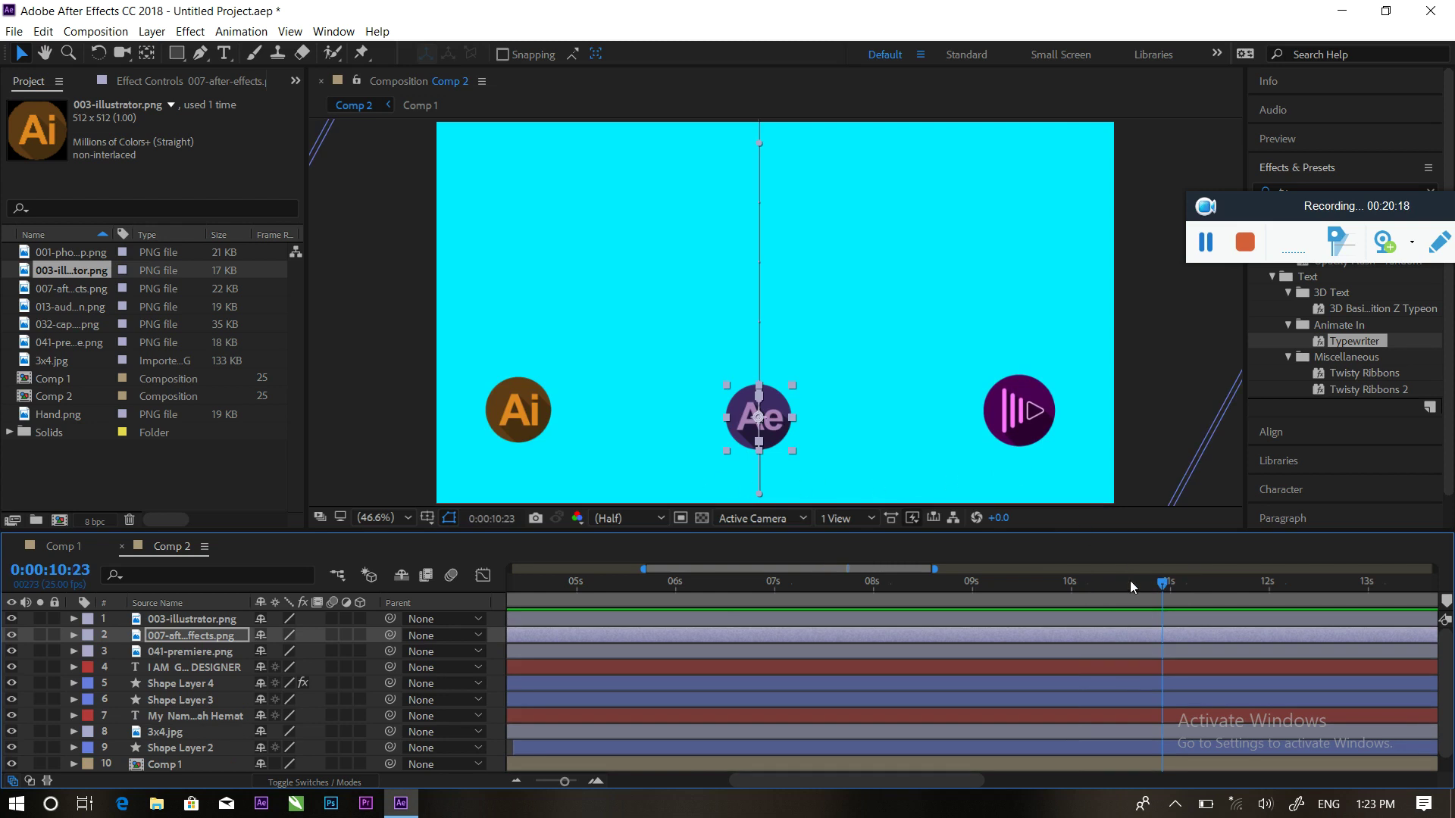
mouse_move(1163, 583)
mouse_down()
mouse_move(1105, 582)
mouse_move(1197, 574)
mouse_move(1139, 570)
mouse_up()
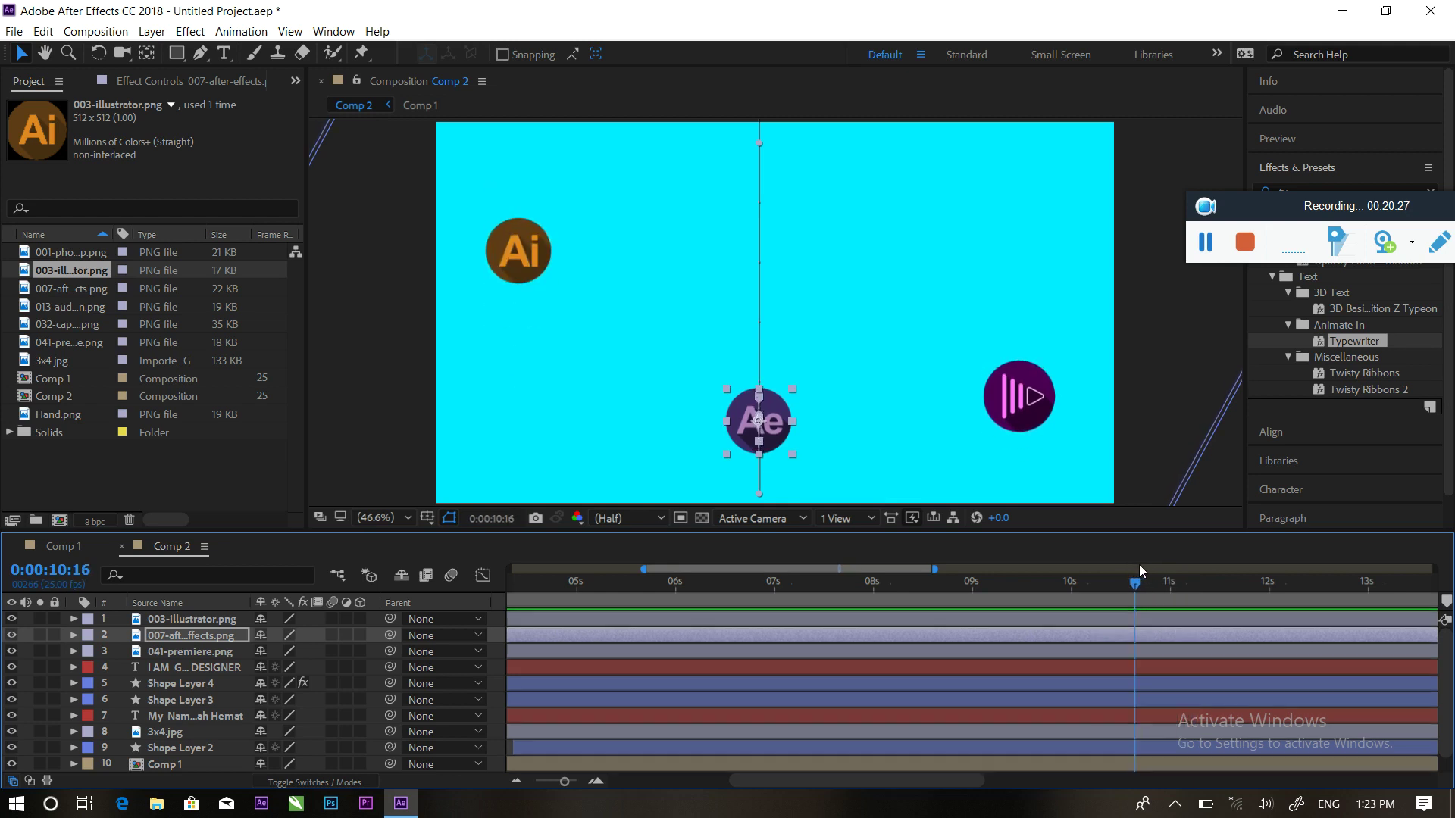
key(space)
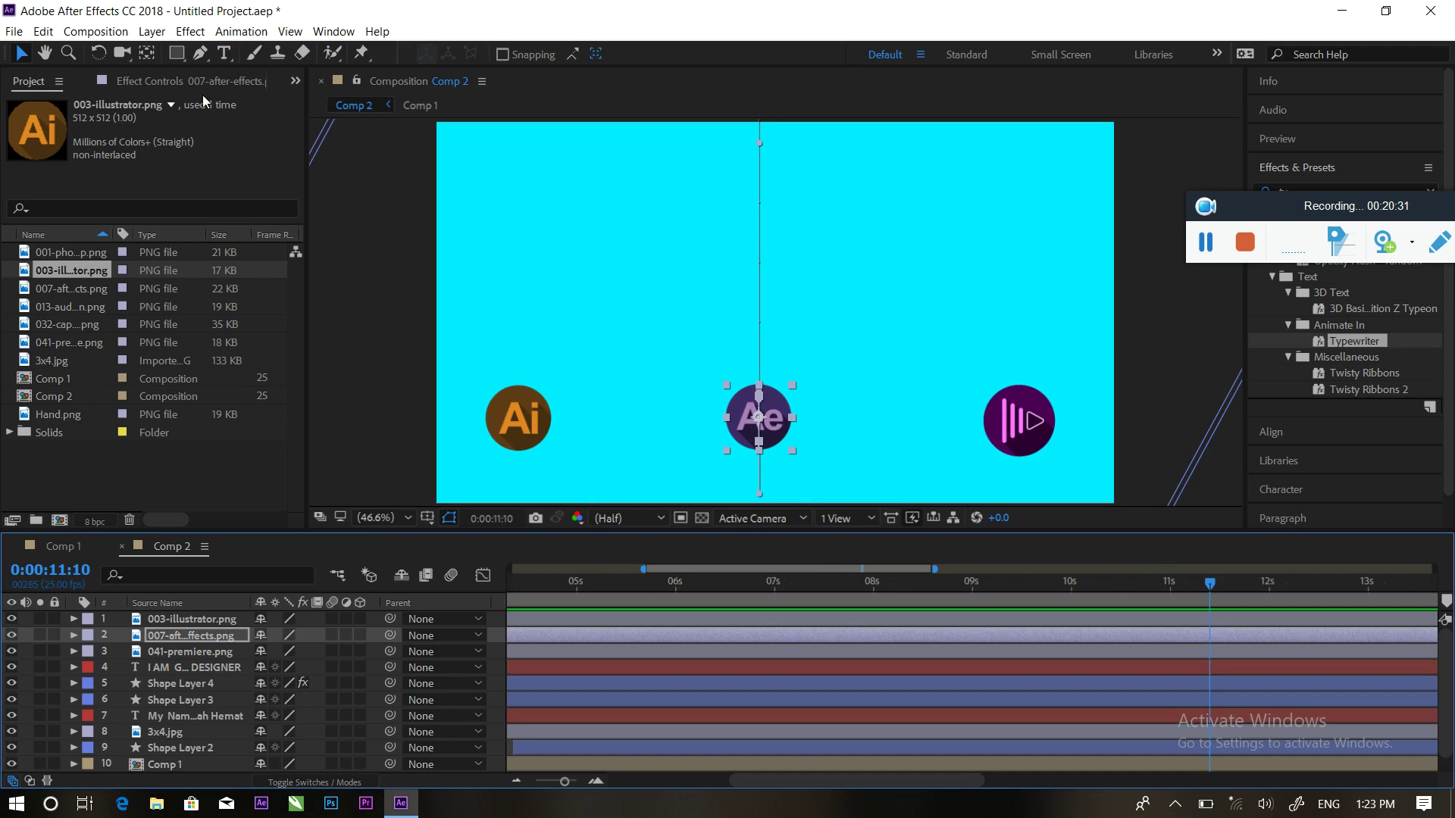
click(177, 53)
click(139, 788)
Create Comp 3 with default settings and add a full-frame cyan solid
right_click(123, 489)
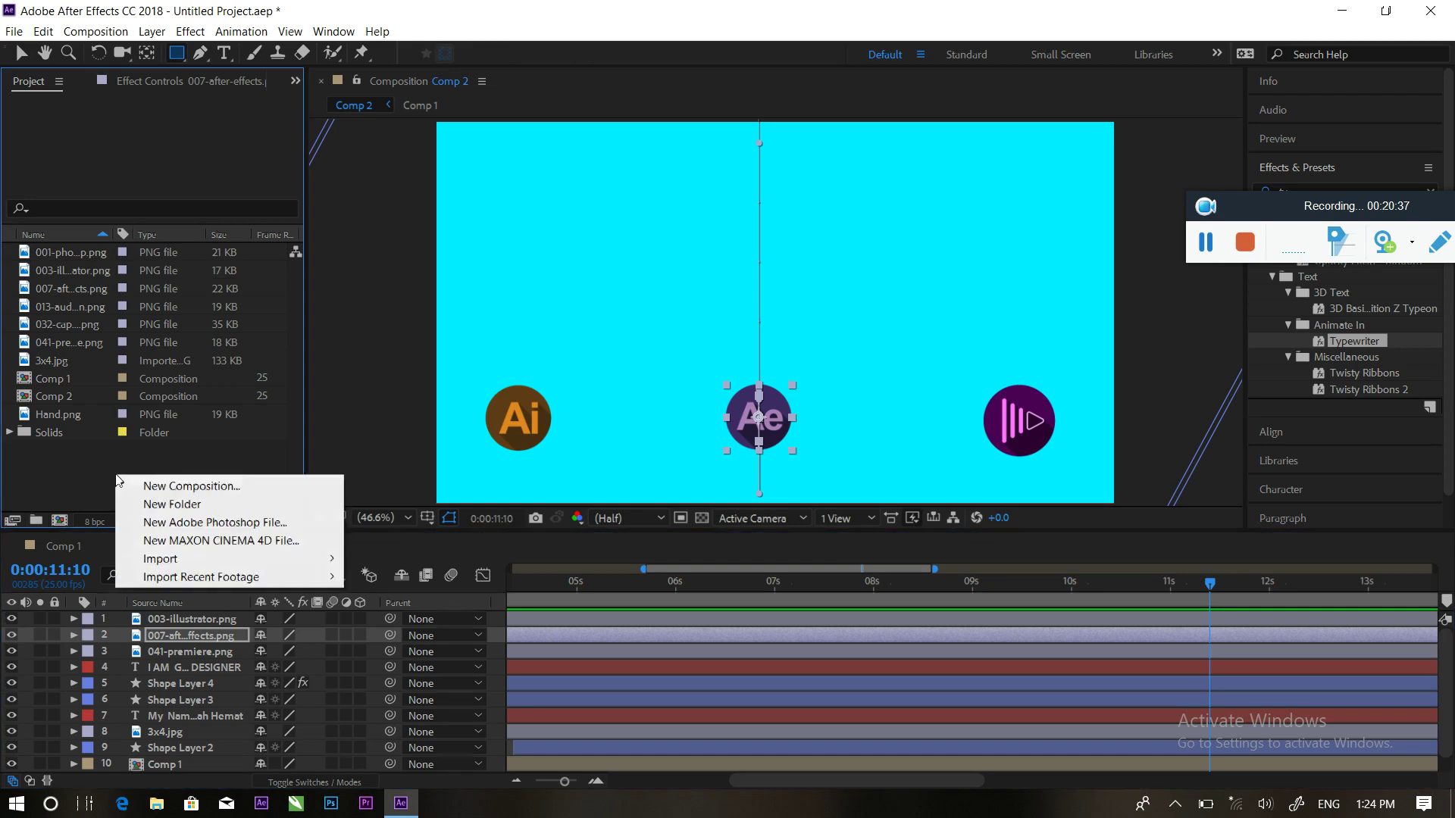
click(173, 485)
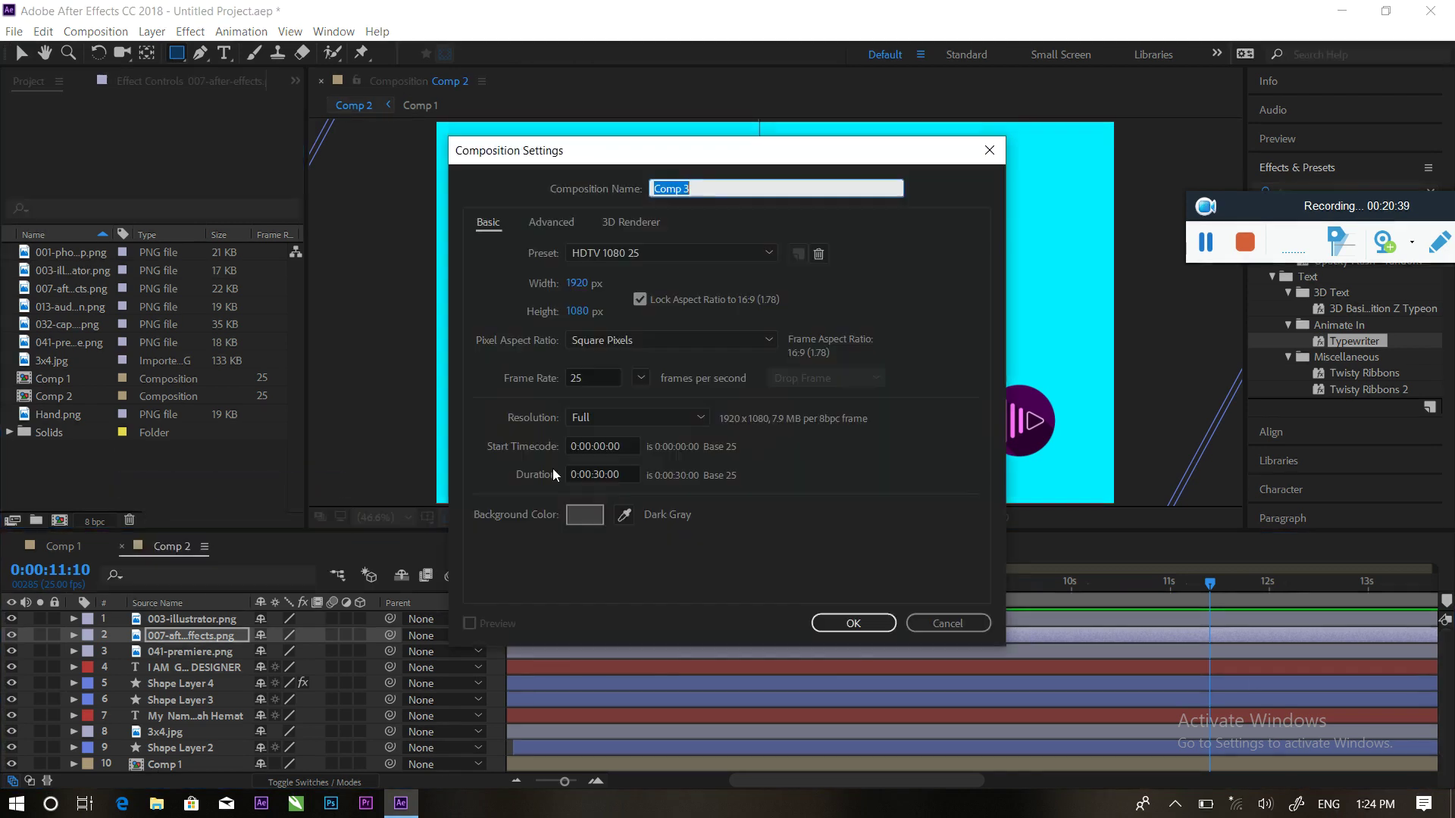
click(850, 619)
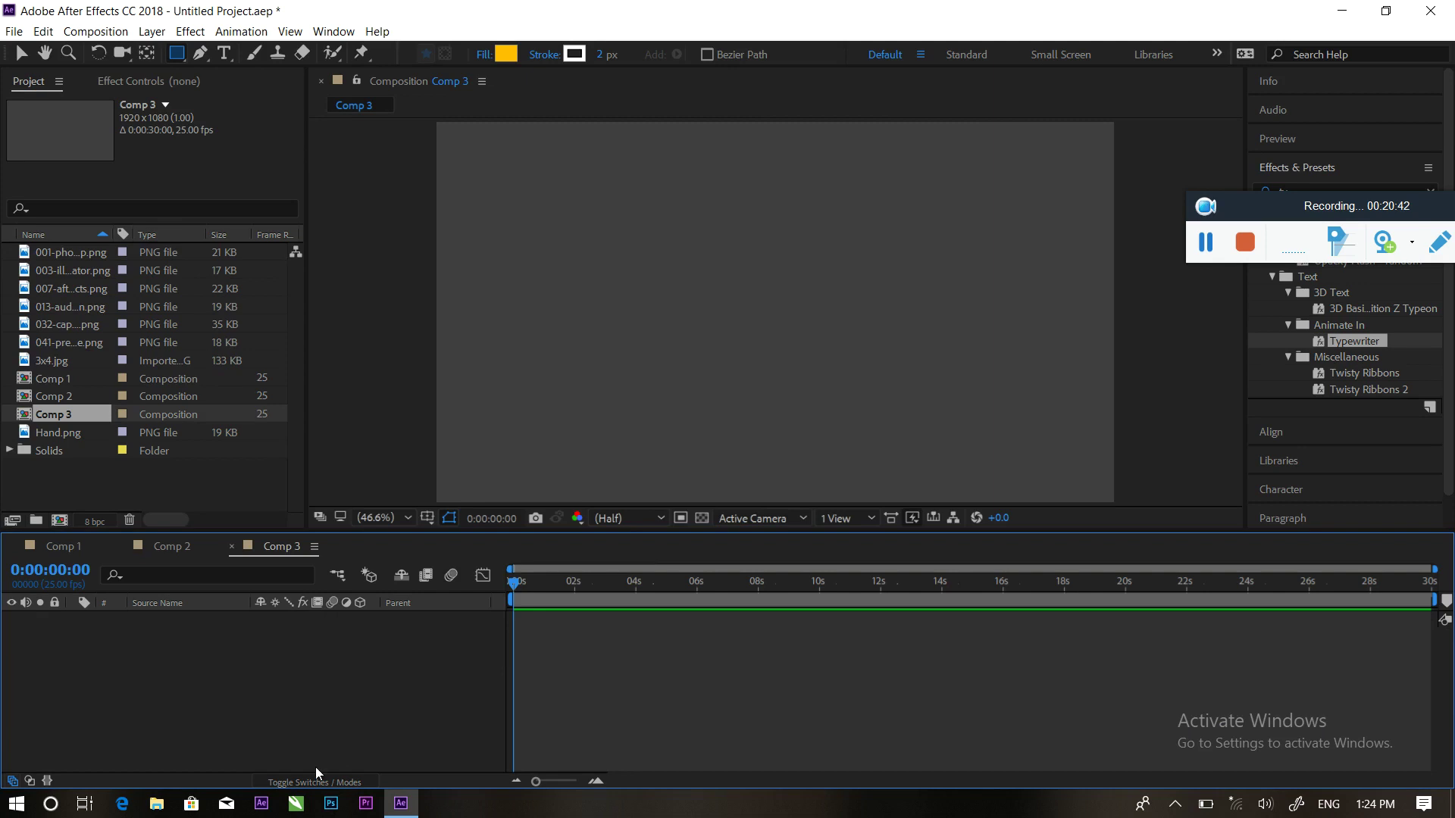
right_click(238, 680)
mouse_move(292, 498)
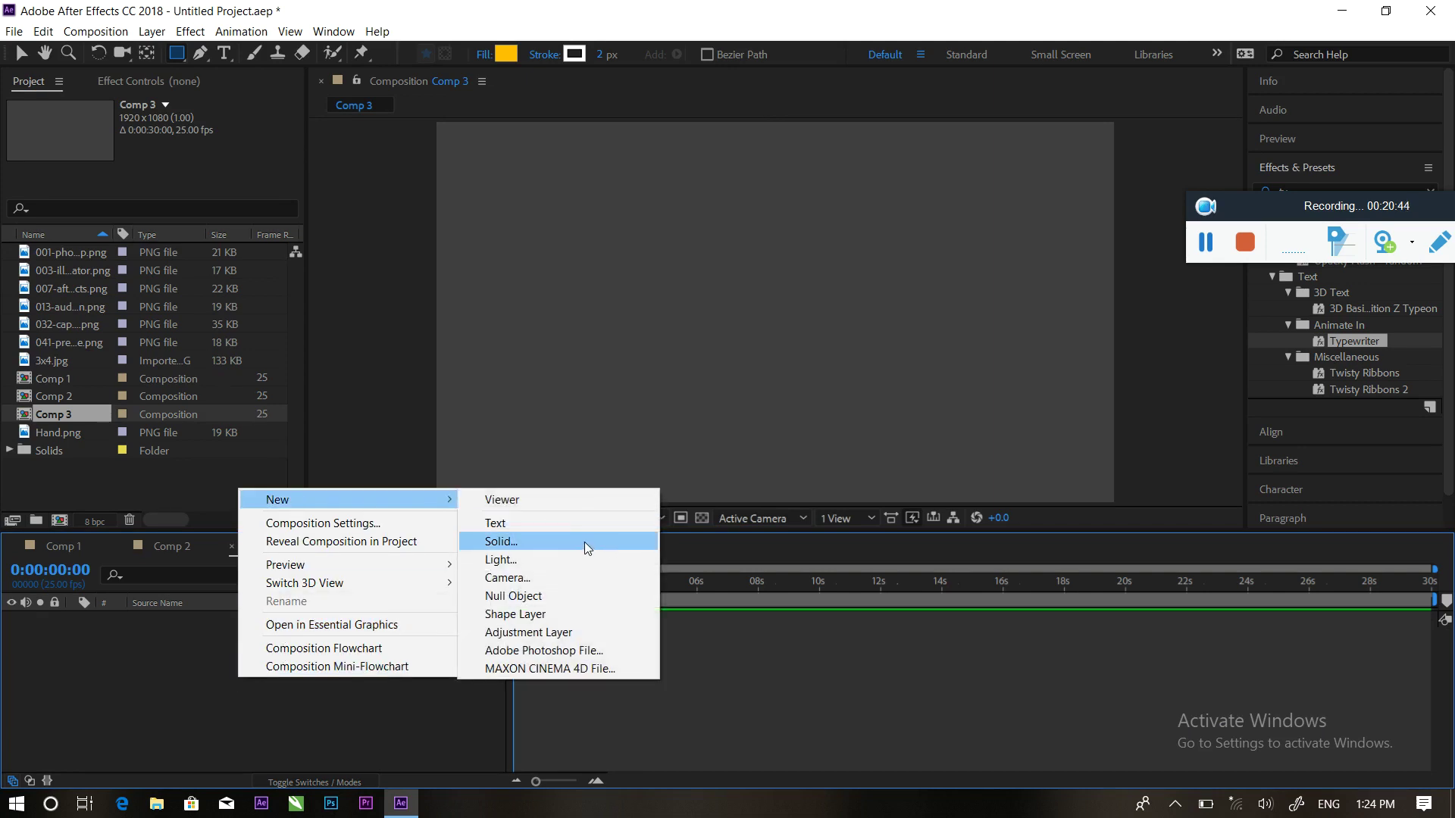
click(587, 542)
click(777, 573)
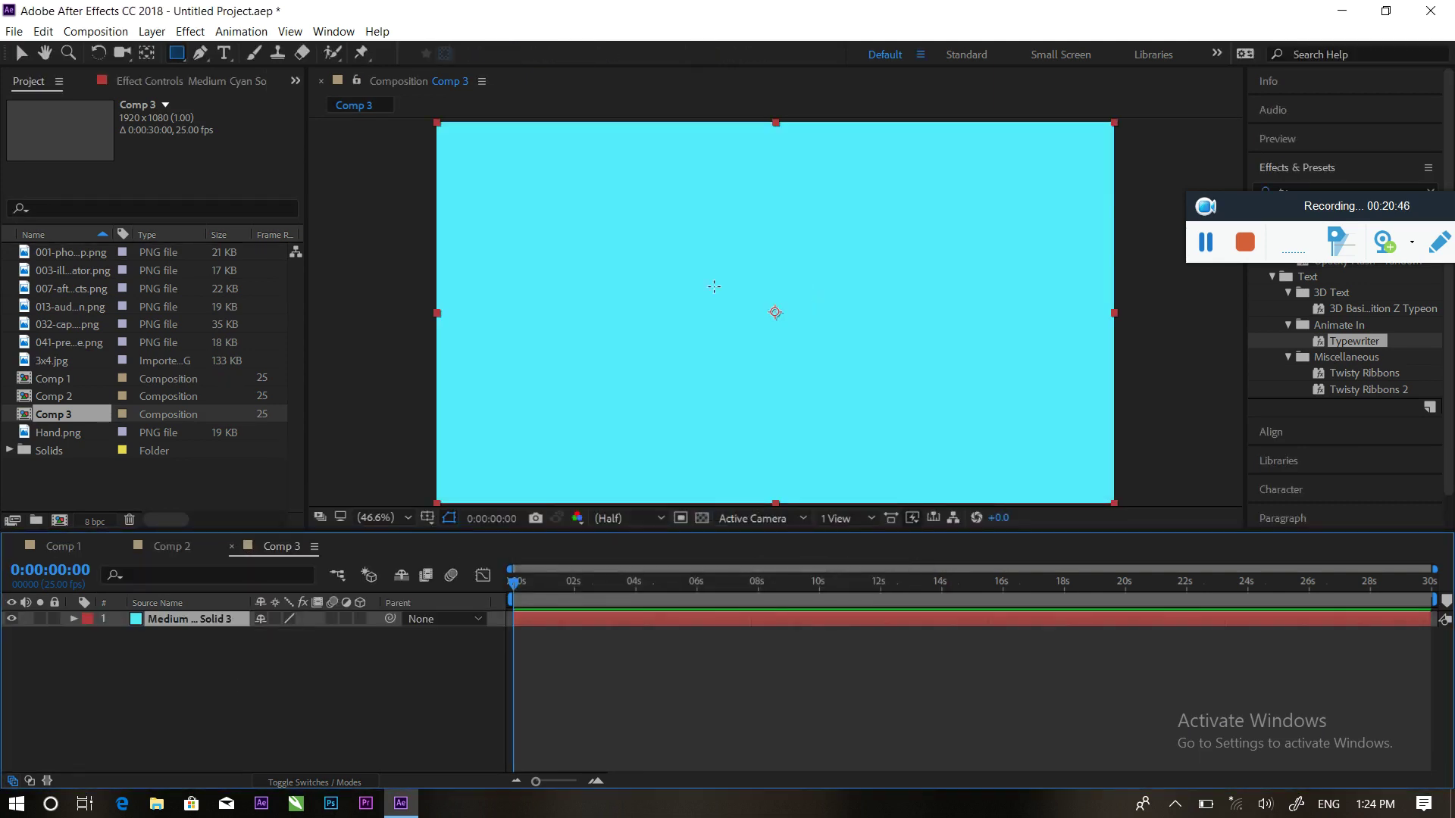
Draw an orange circle shape layer near the frame centre with the Ellipse tool
drag(176, 52, 242, 101)
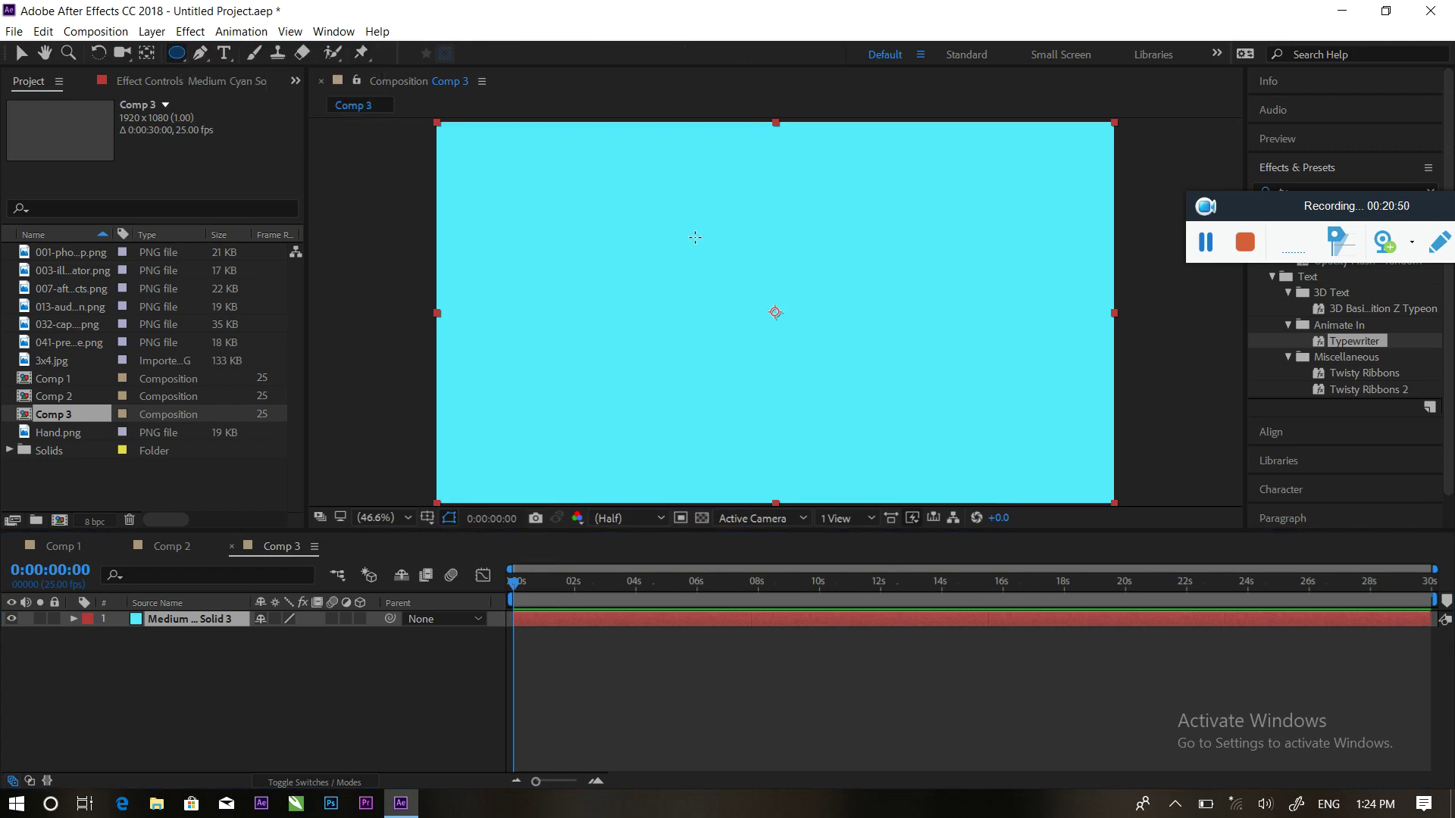
drag(647, 203, 796, 342)
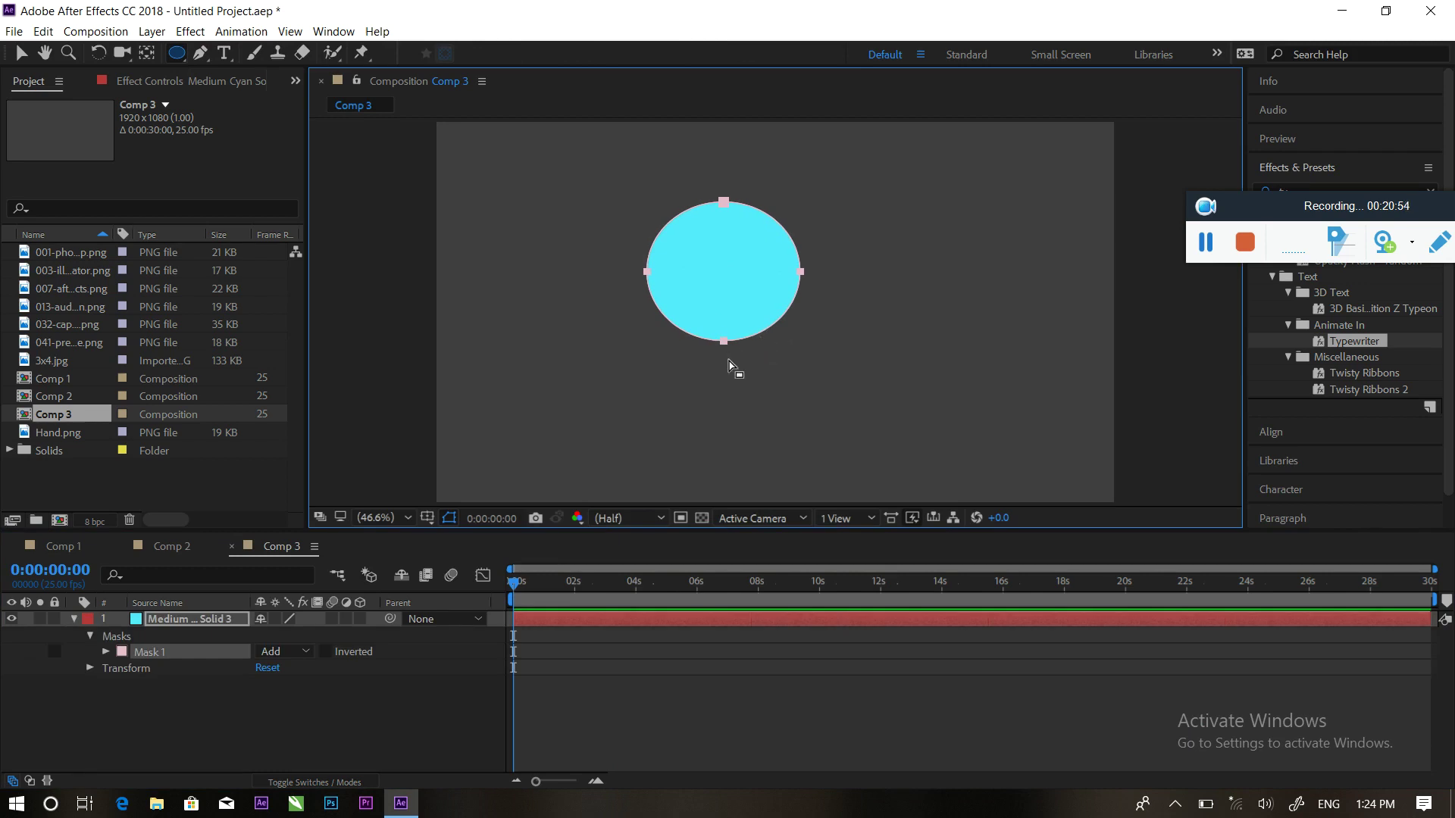
key(ctrl+z)
click(204, 643)
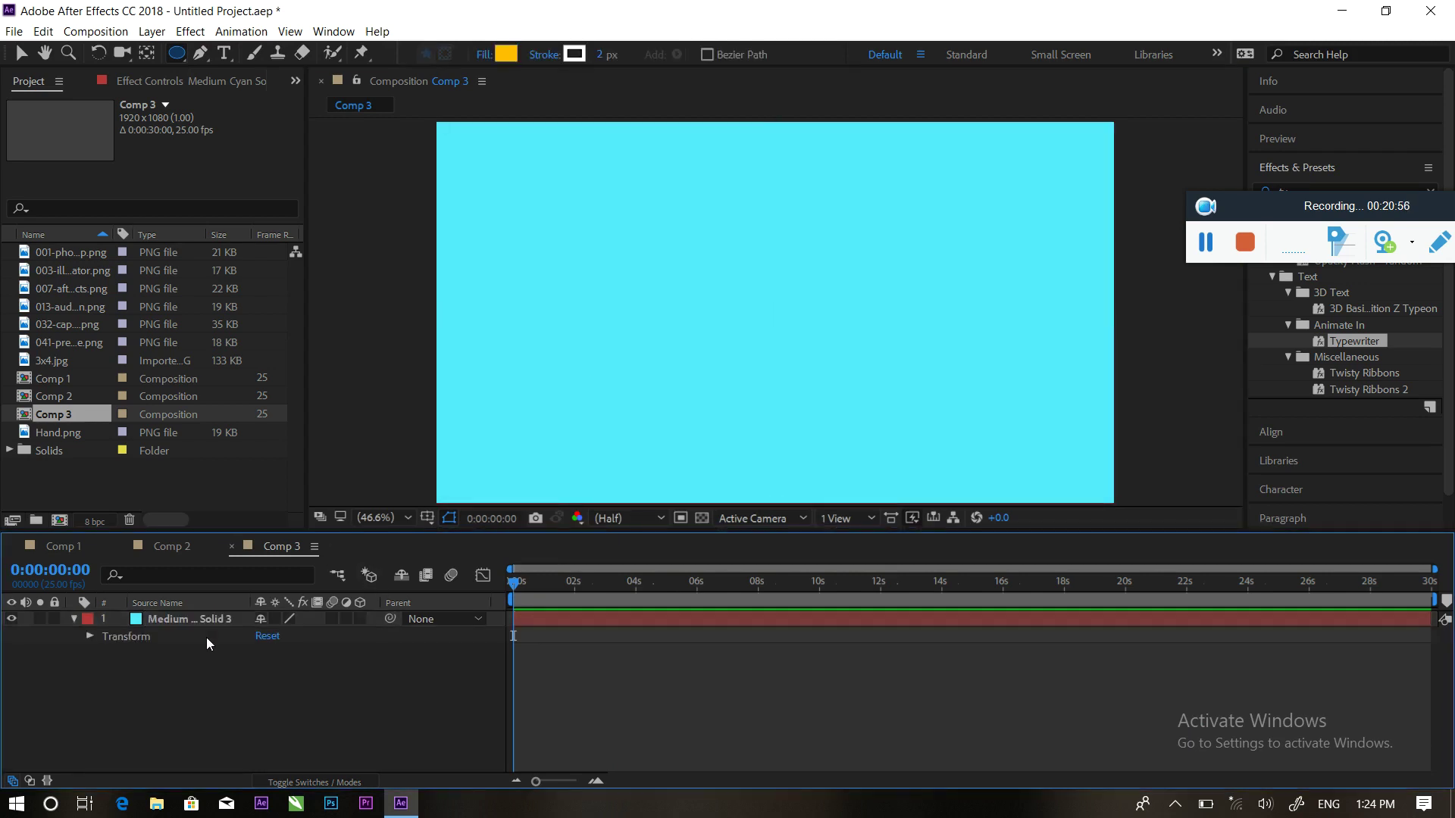
mouse_move(630, 187)
mouse_down()
mouse_move(831, 384)
mouse_move(778, 336)
mouse_up()
drag(776, 235, 783, 288)
key(v)
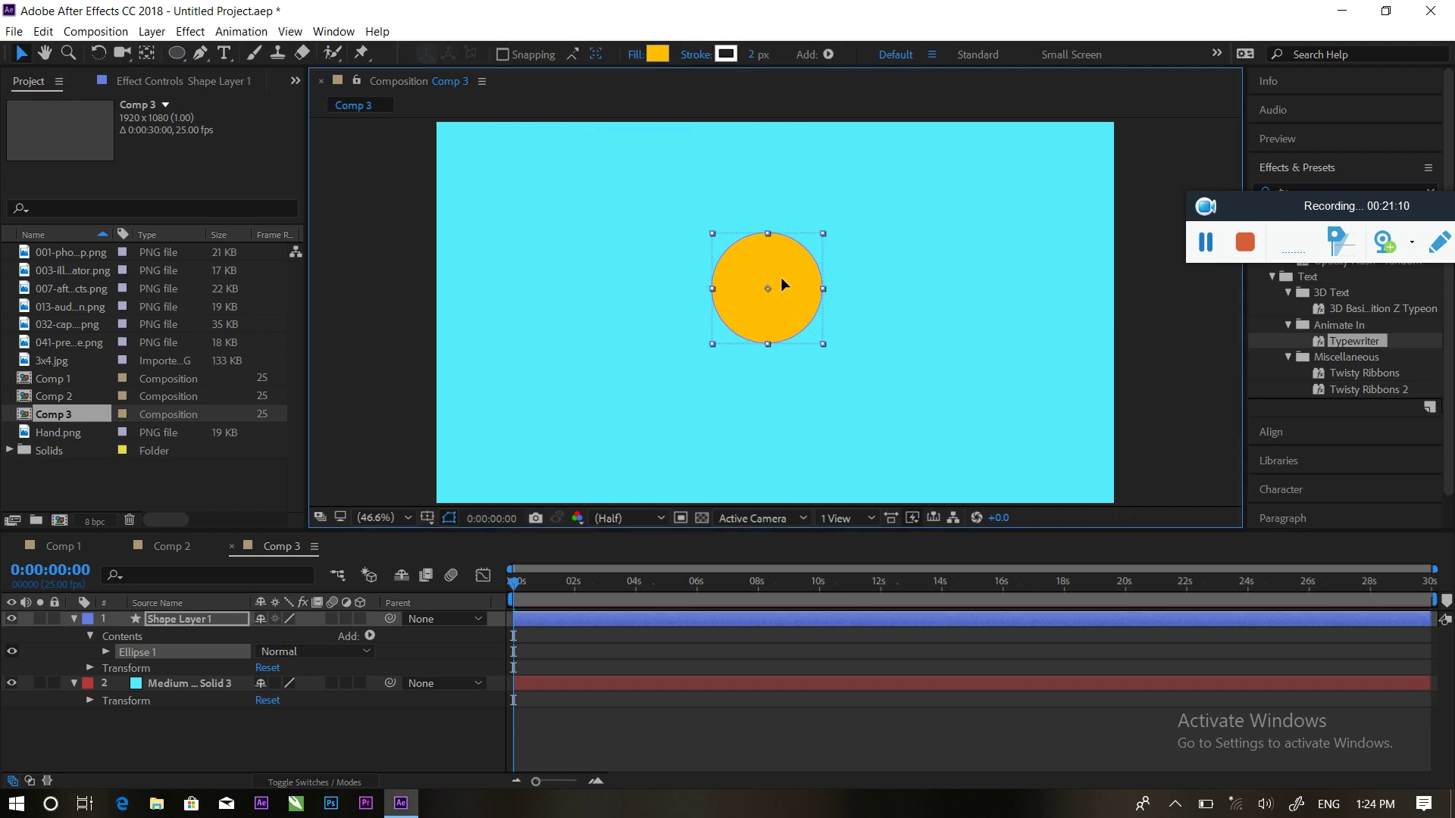
Reposition the circle's anchor point and keyframe its Scale at 0% at the start
click(148, 54)
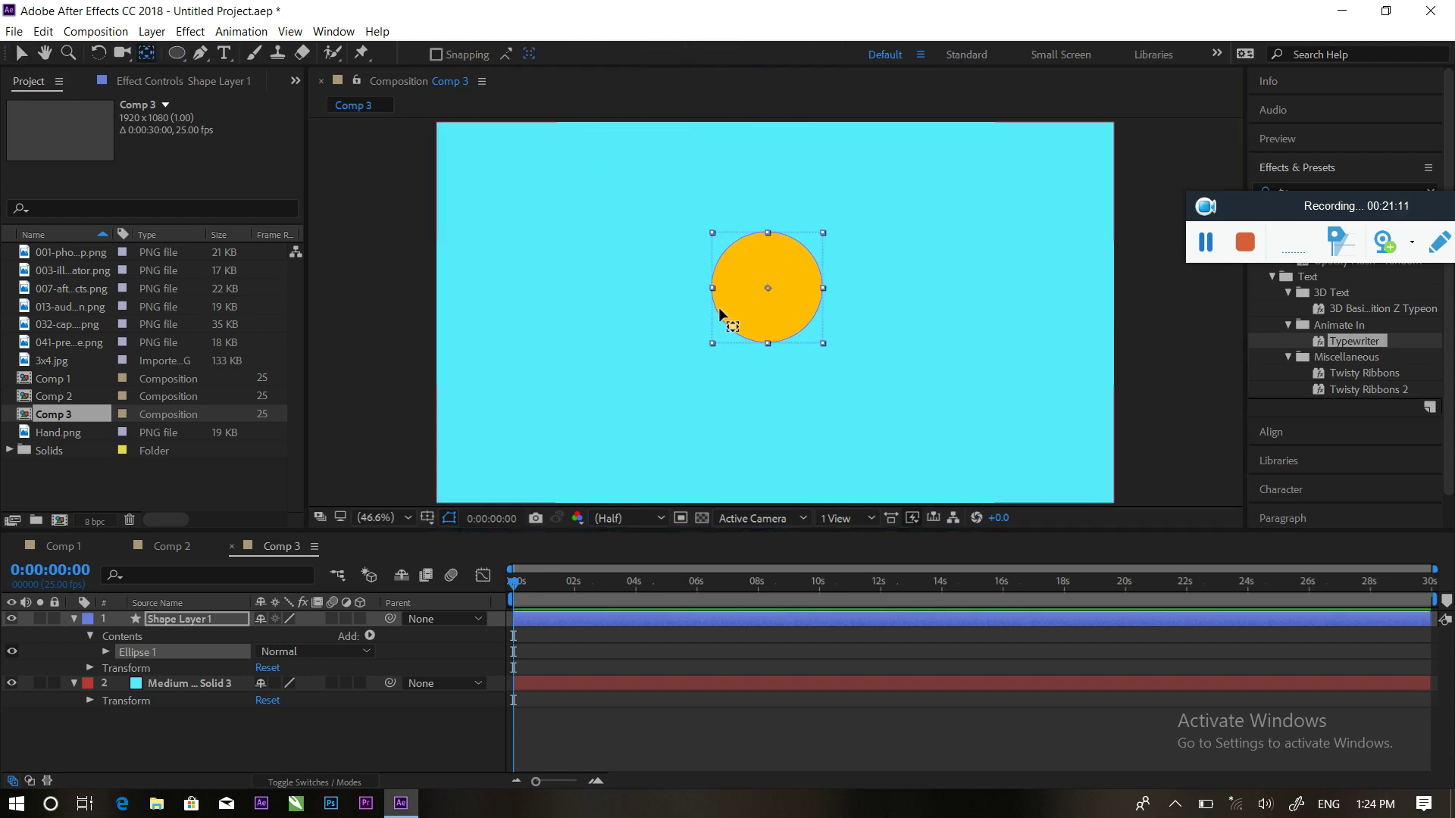
mouse_move(768, 288)
mouse_down()
mouse_move(775, 312)
mouse_move(770, 289)
mouse_up()
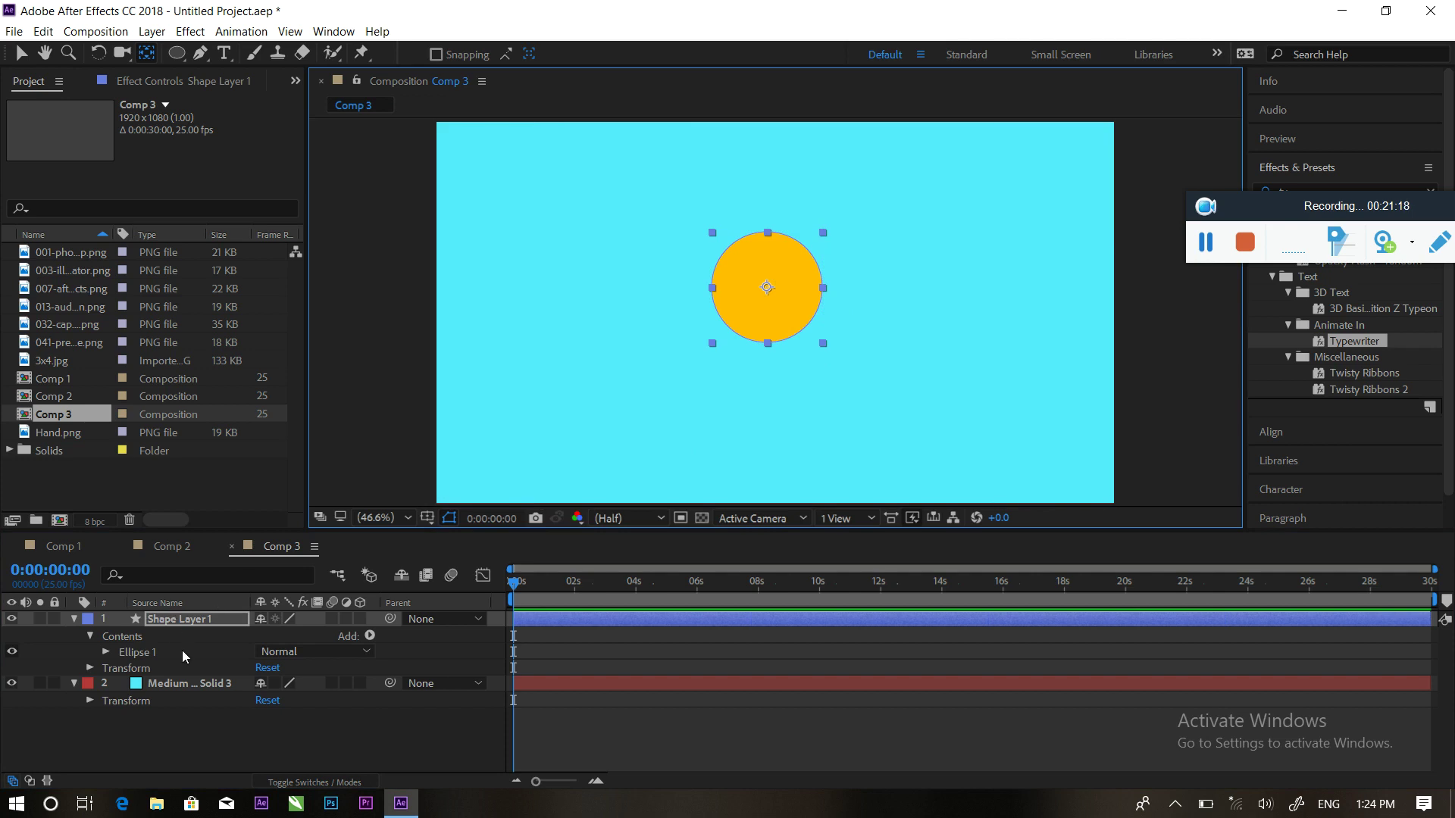
key(s)
click(122, 635)
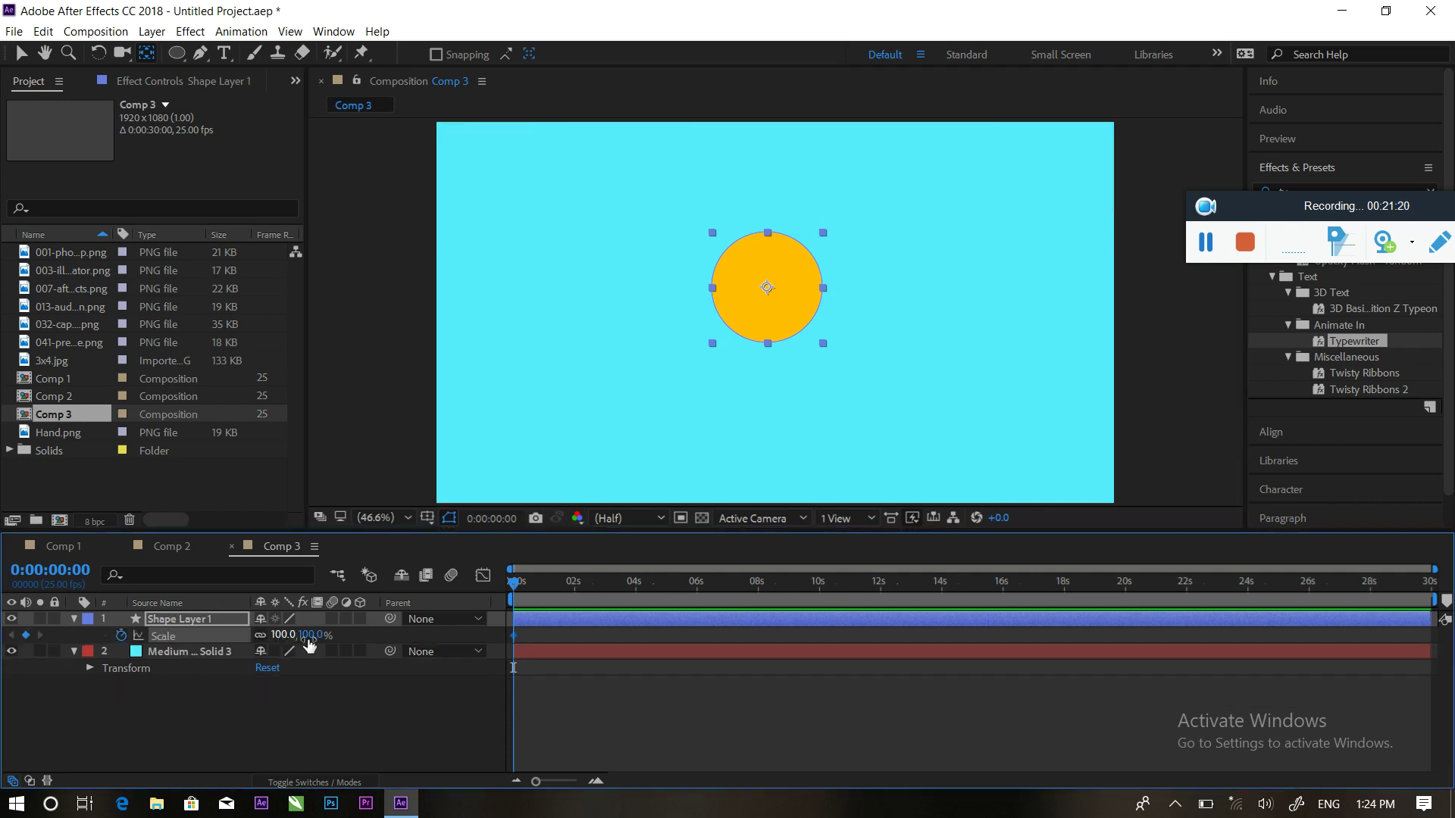
click(282, 635)
text(00)
key(Return)
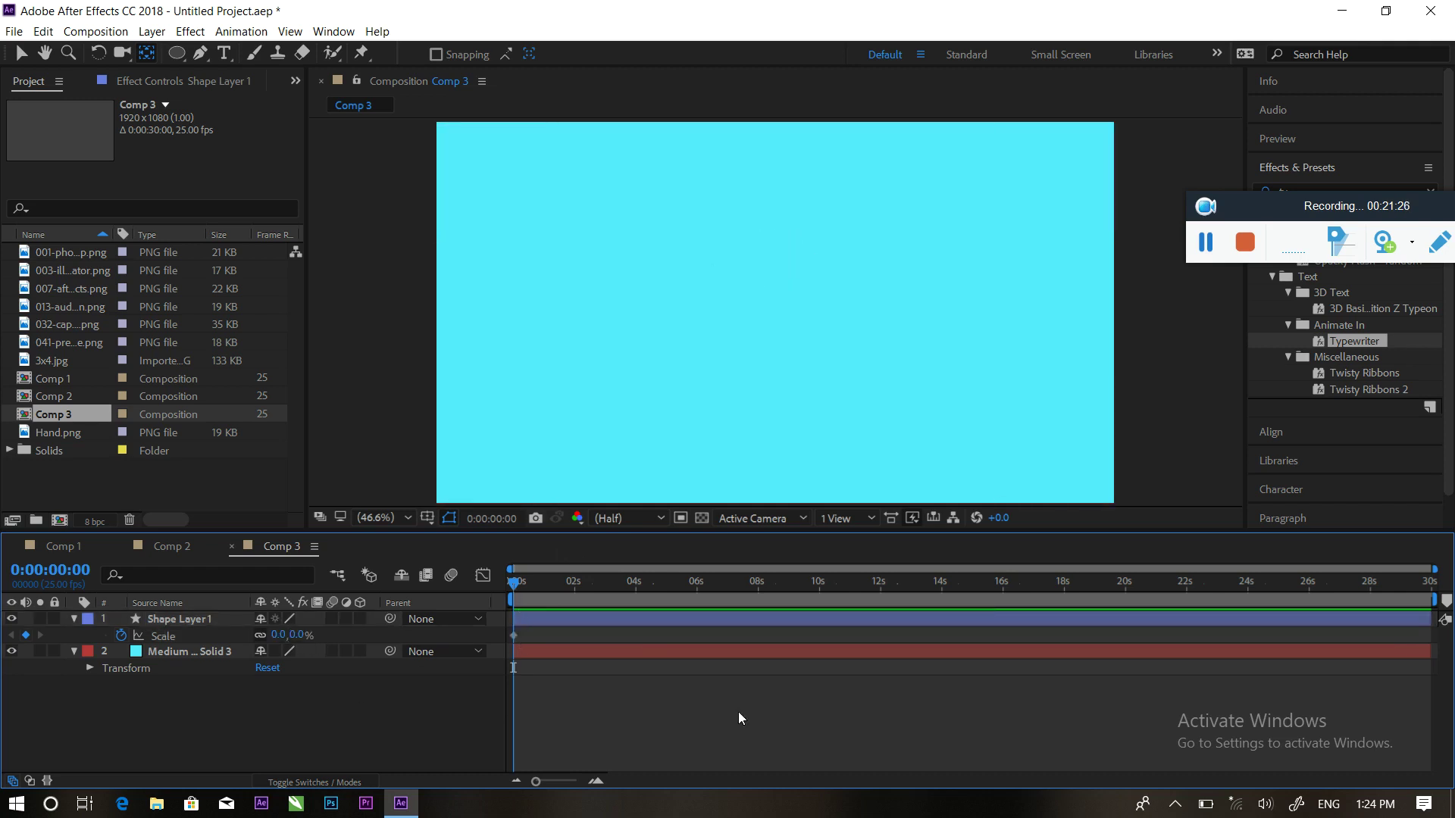
Add an end Scale keyframe growing the circle to fill the frame, lower its position, and preview
key(equal)
drag(515, 583, 569, 589)
drag(280, 639, 564, 619)
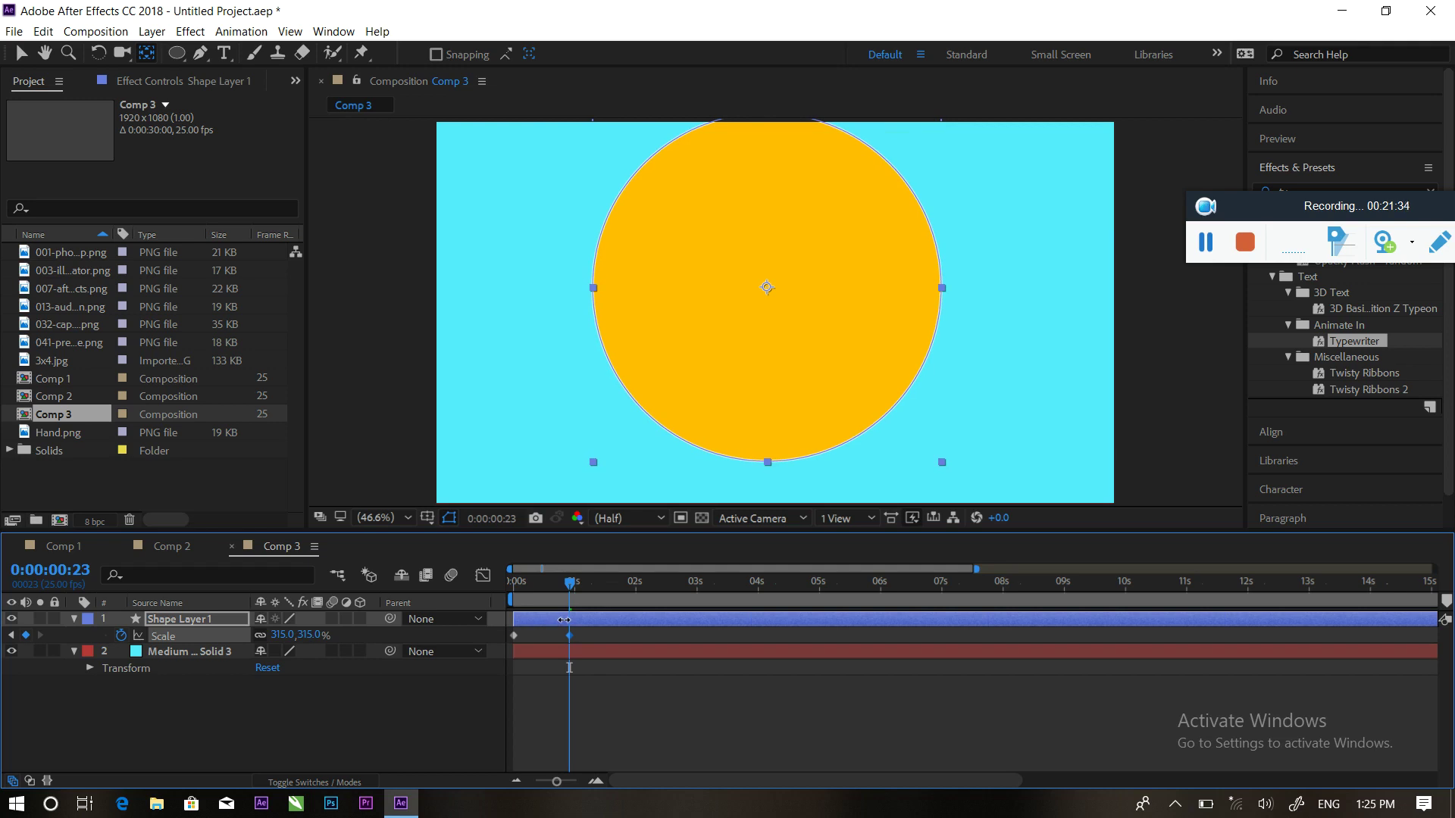
drag(564, 620, 524, 619)
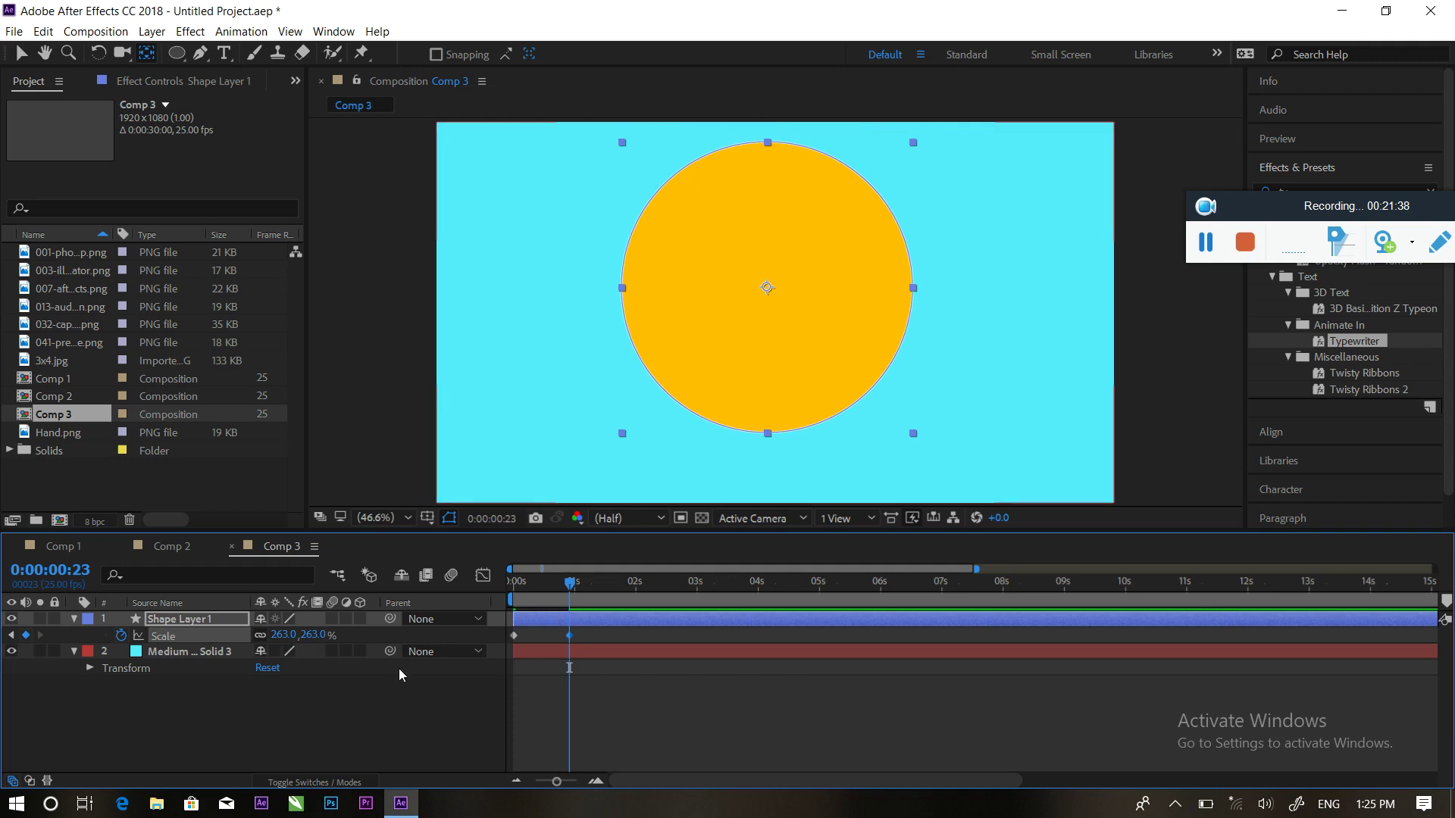
key(p)
drag(294, 635, 815, 625)
key(s)
drag(576, 596, 507, 592)
key(space)
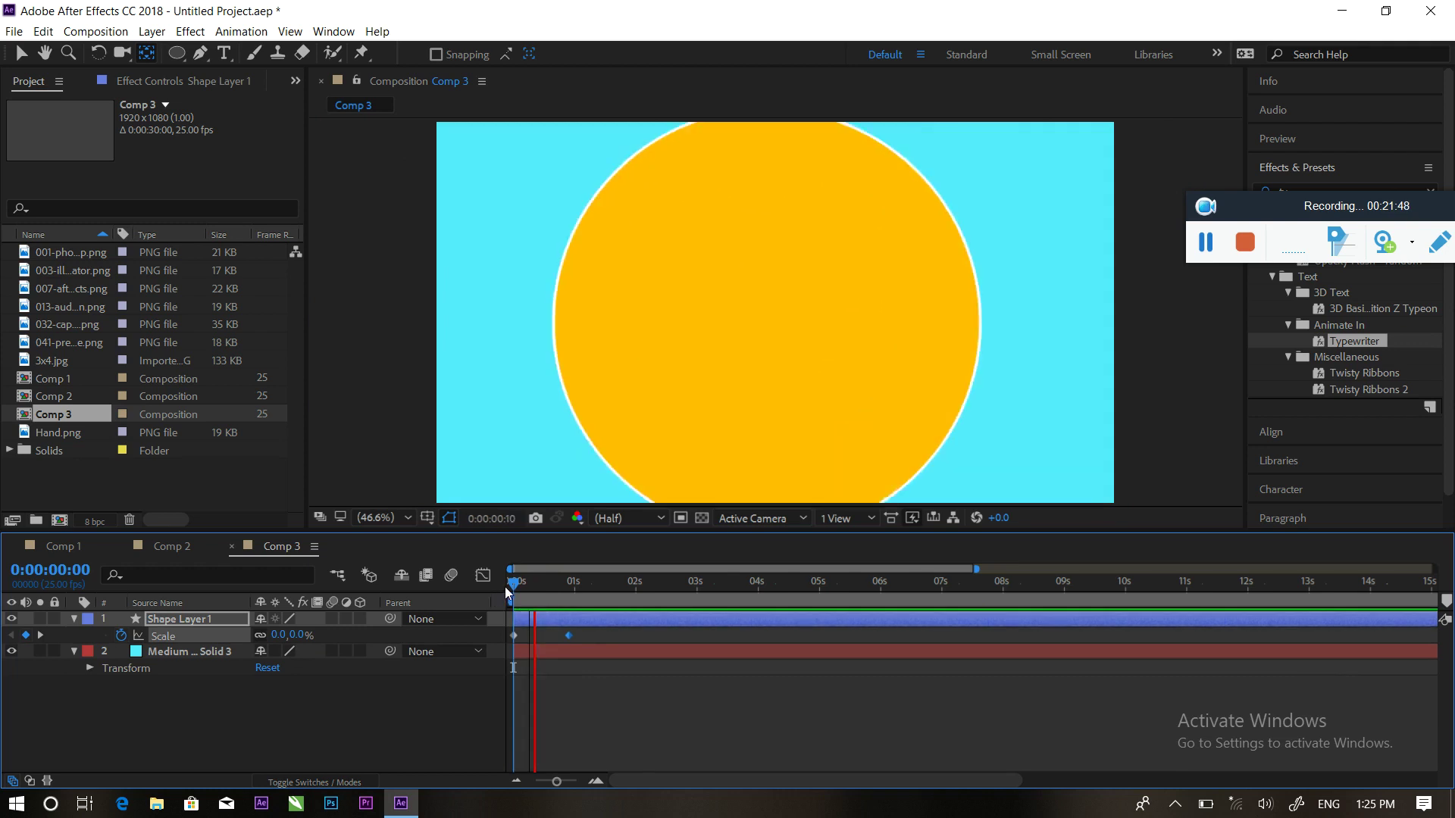
key(space)
drag(567, 635, 546, 635)
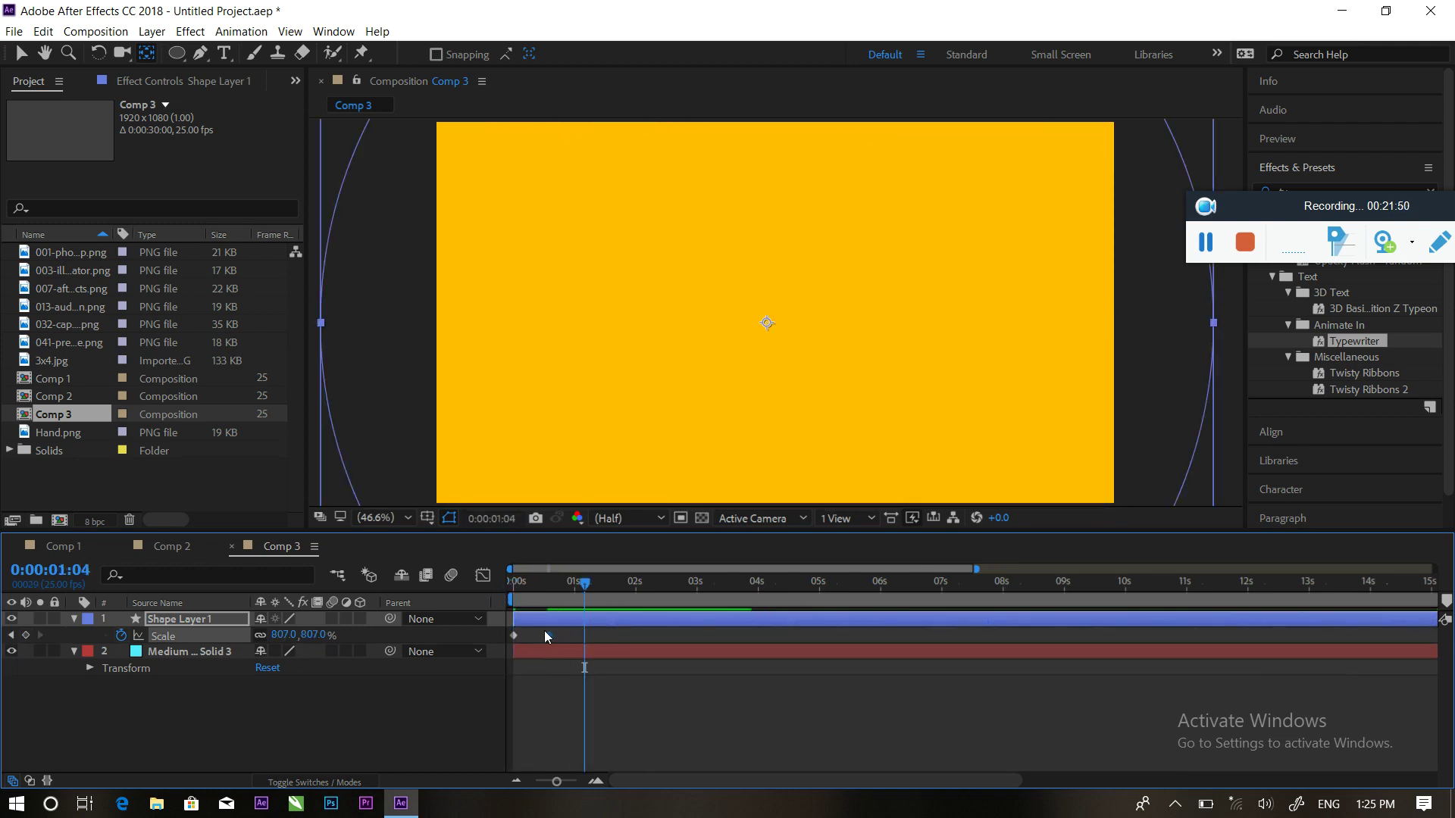
drag(585, 584, 471, 588)
key(space)
key(space)
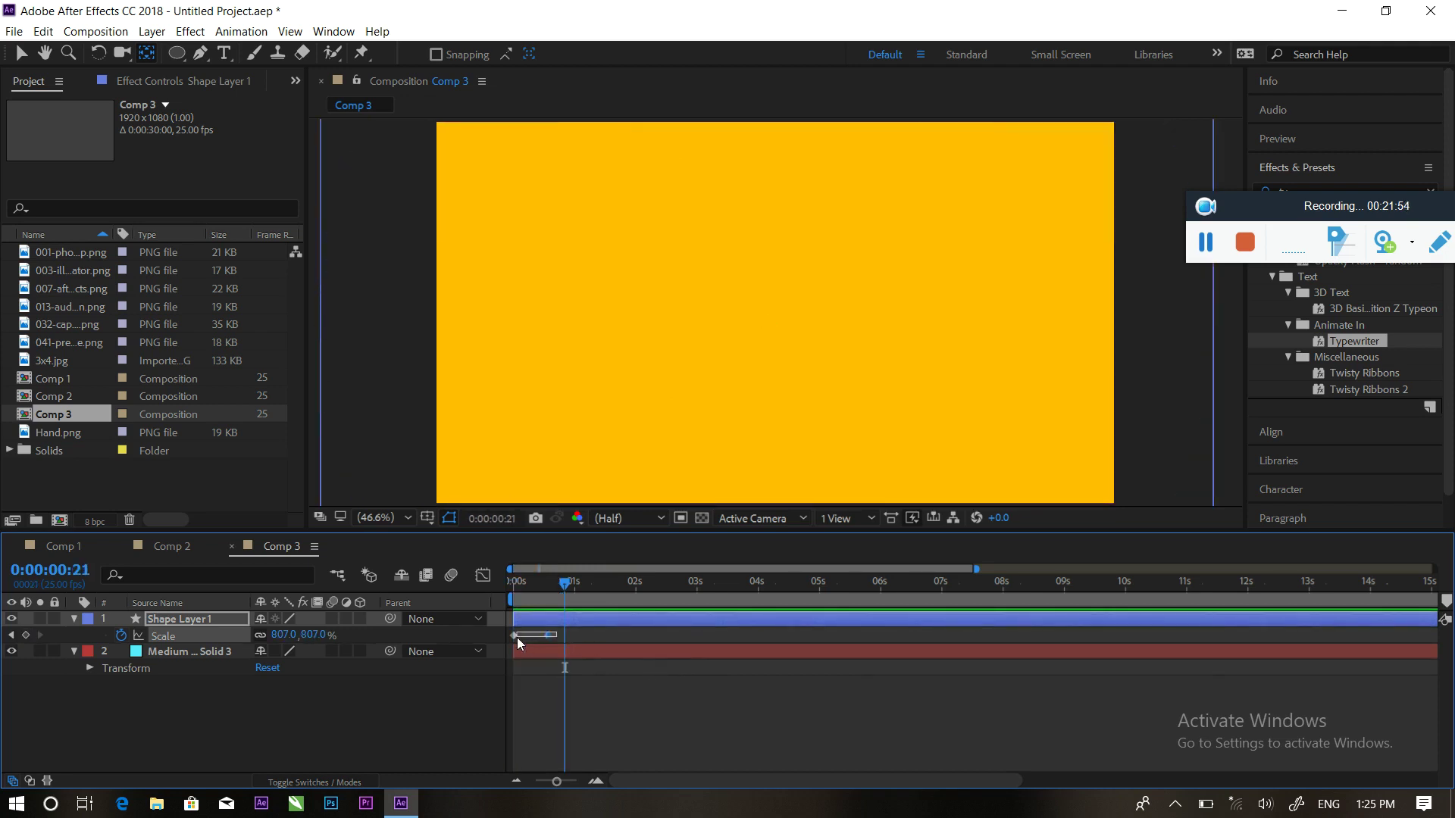
Apply Easy Ease to both Scale keyframes and preview the eased circle growth
right_click(545, 636)
mouse_move(629, 622)
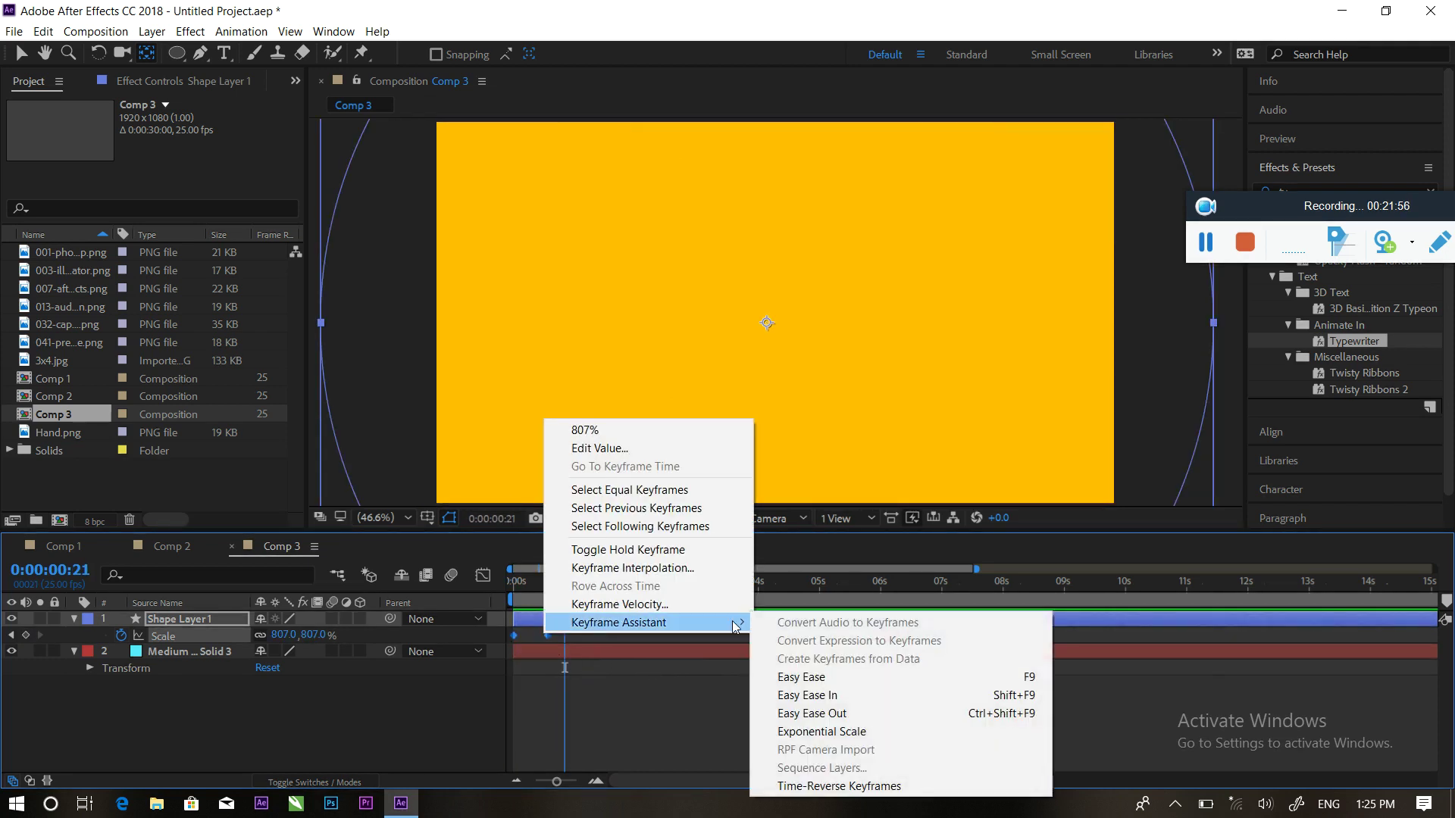
click(840, 677)
key(shift+F3)
drag(604, 686, 518, 734)
click(476, 581)
drag(566, 580, 444, 588)
key(space)
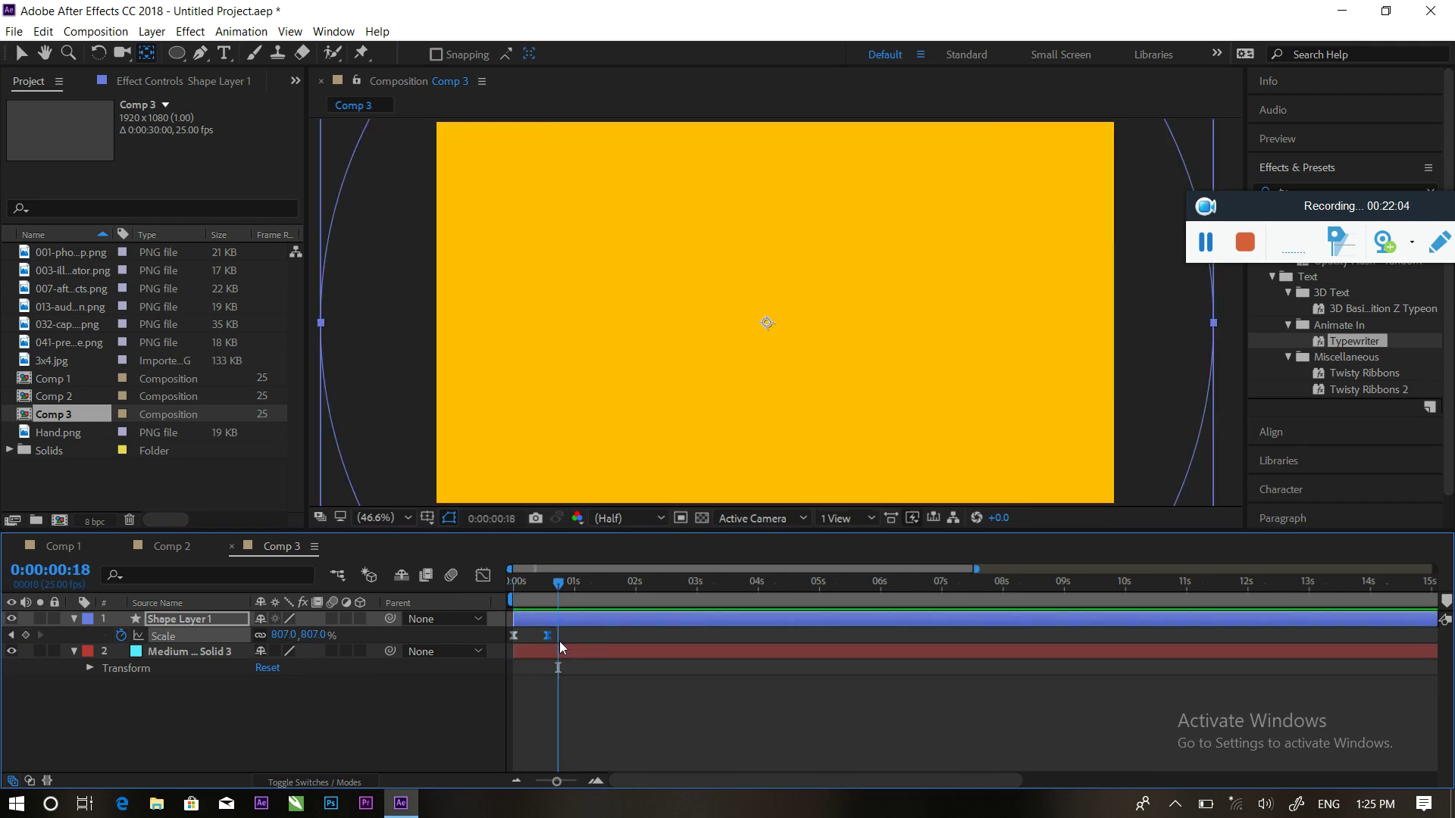
click(74, 618)
click(193, 729)
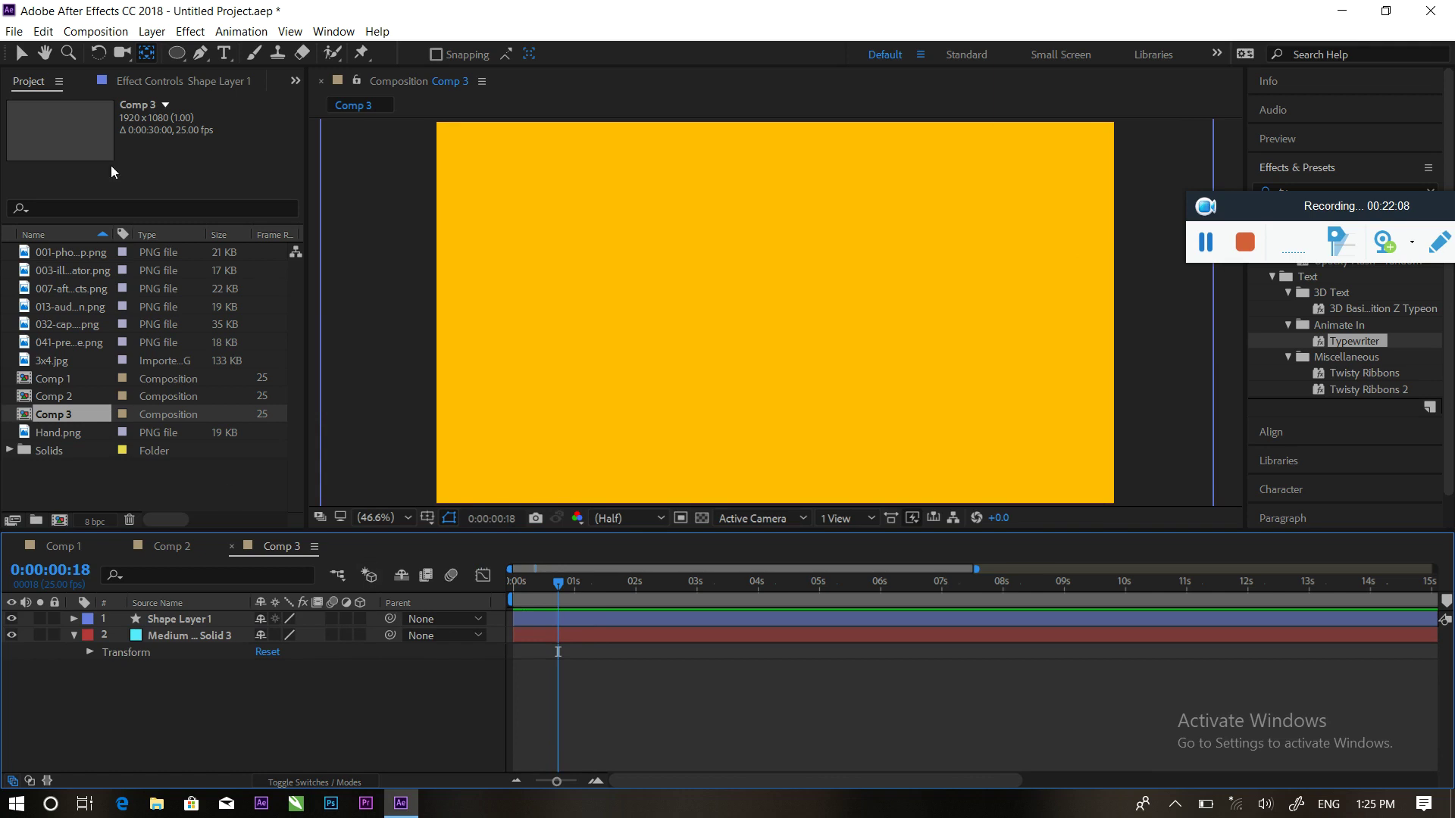
Duplicate Shape Layer 1 three times and offset the copies to start later
click(588, 619)
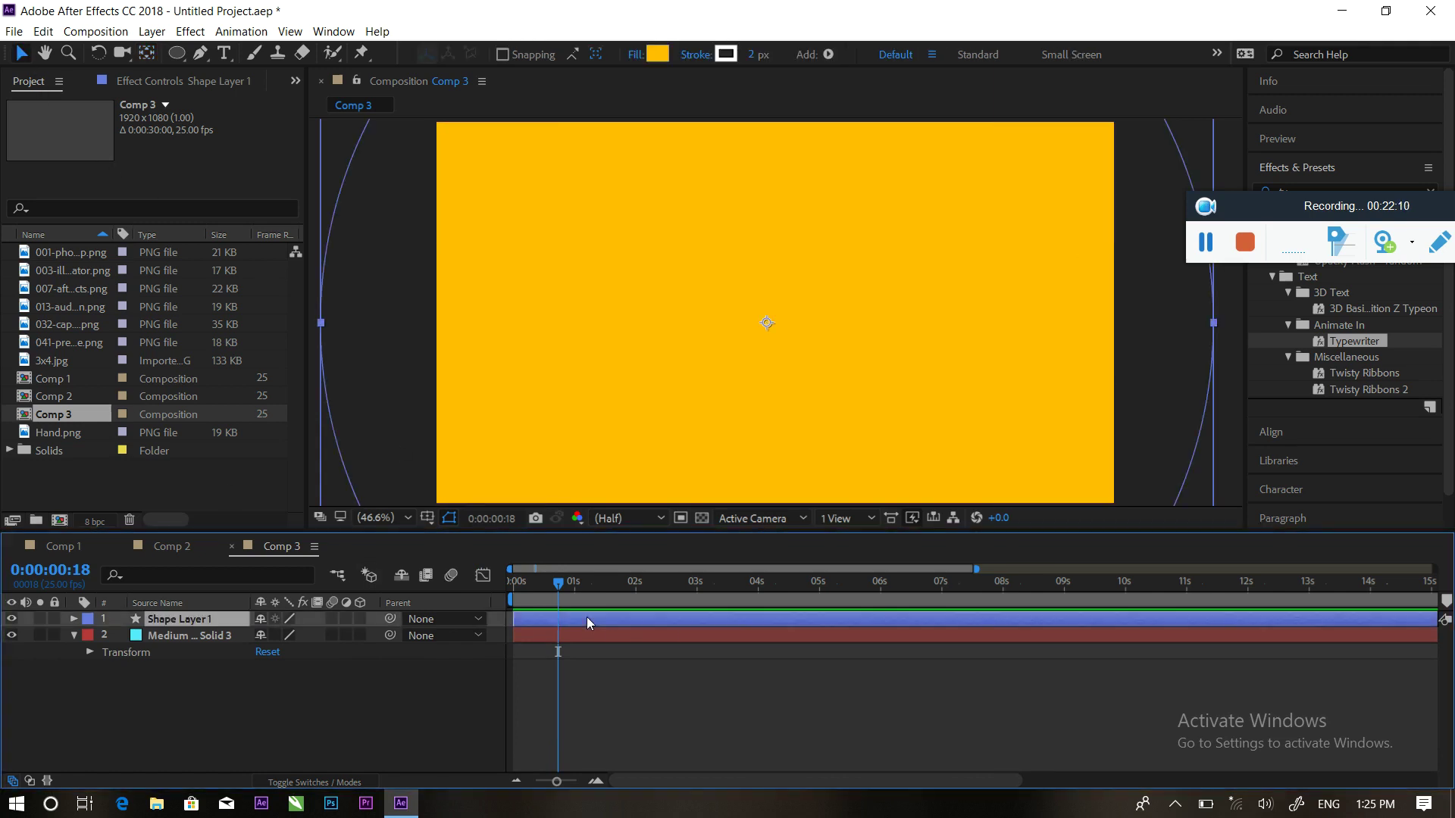
key(ctrl+d)
key(ctrl+d)
key(ctrl+d)
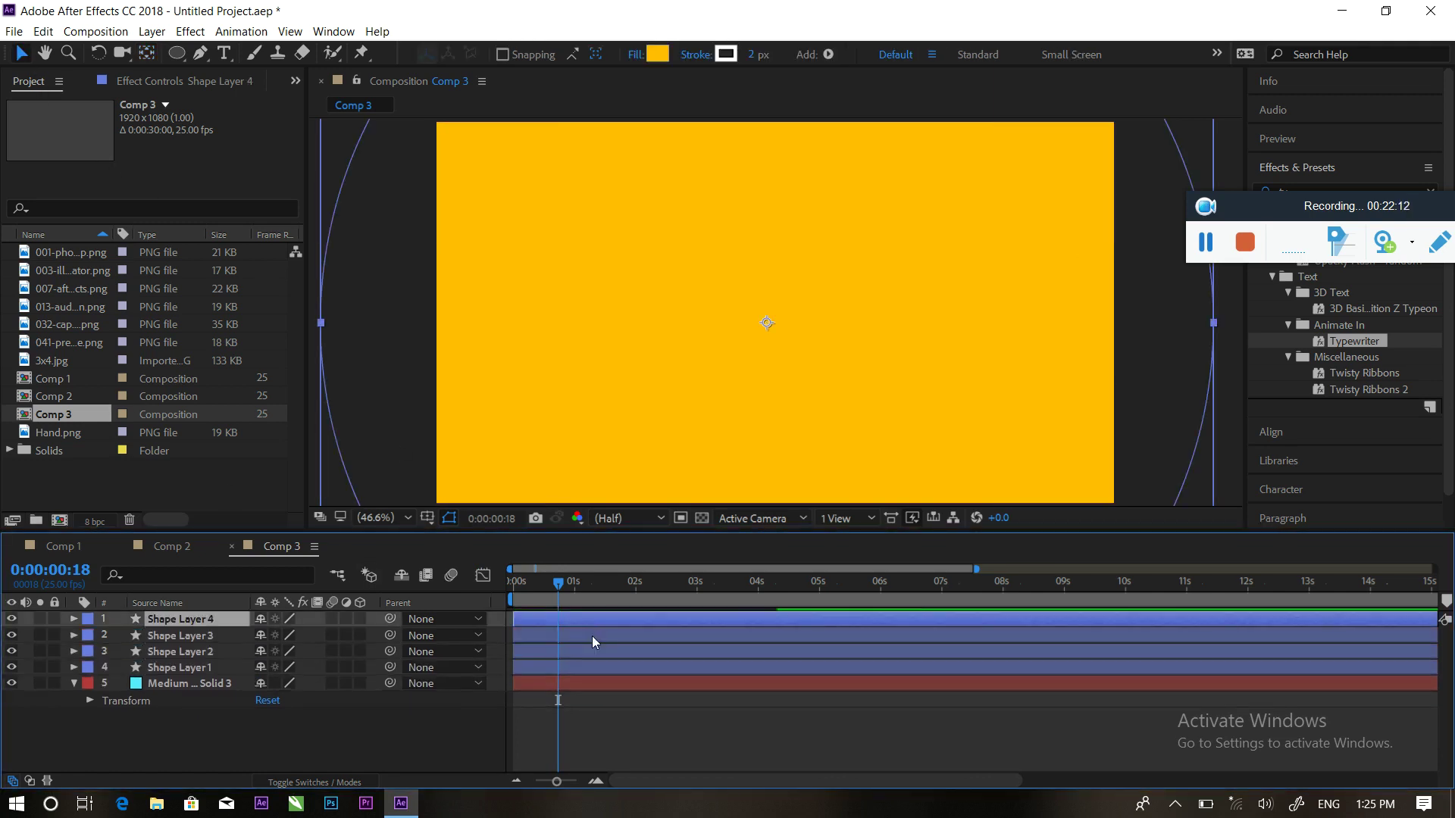
drag(562, 656, 627, 623)
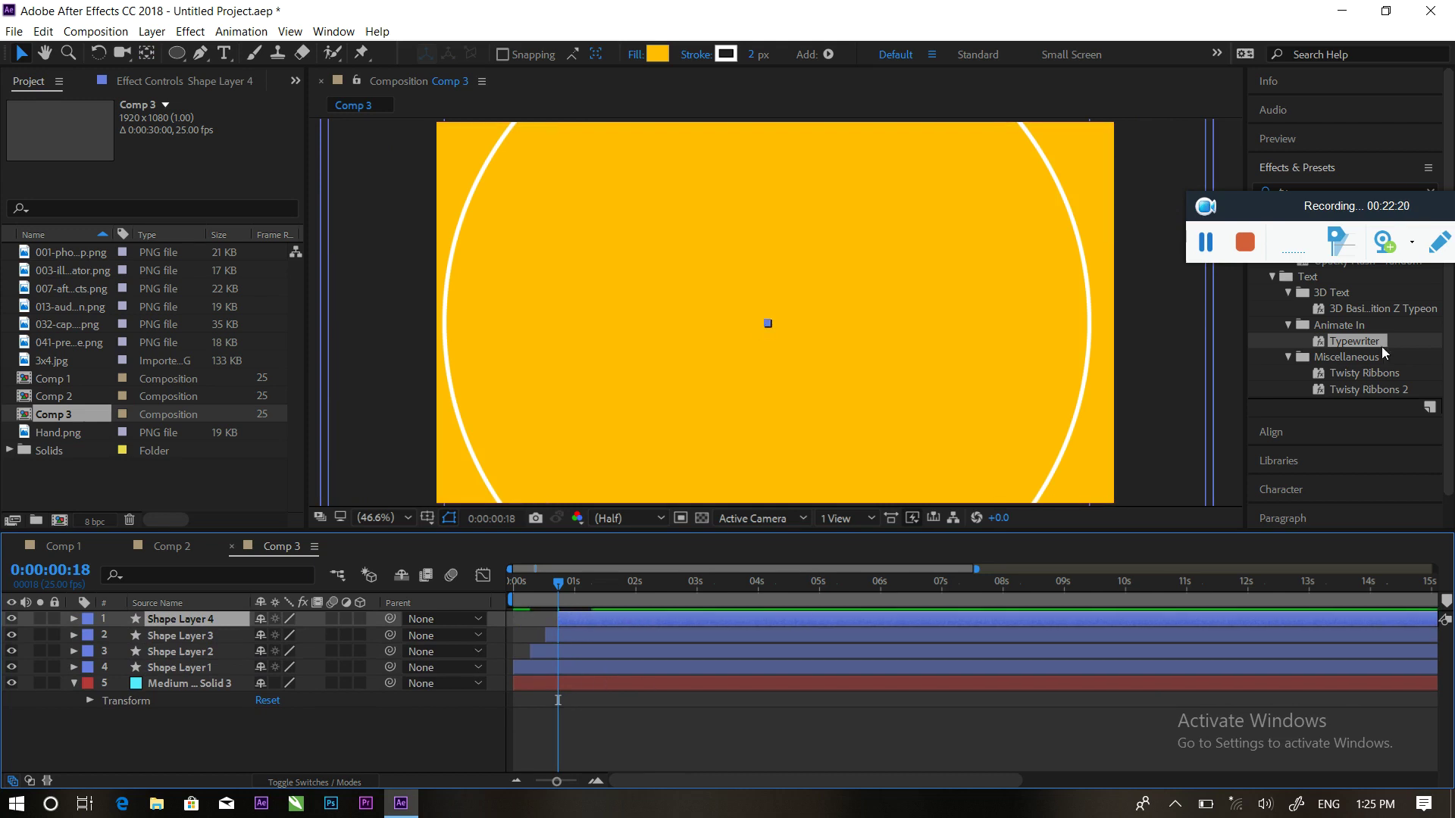
Search for the Fill effect and apply it to Shape Layer 1 in cyan
drag(1282, 219, 1403, 522)
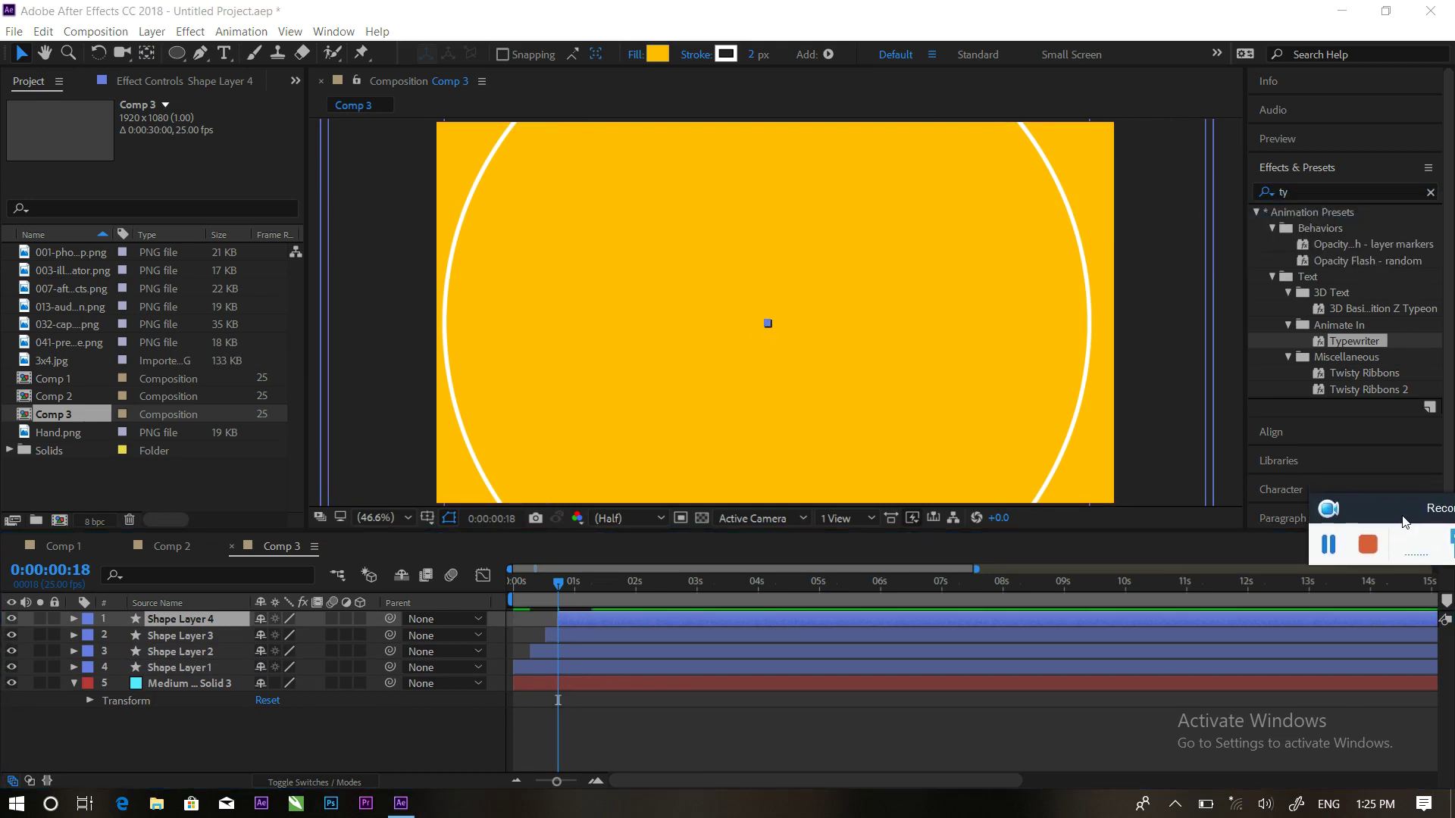
click(1431, 193)
click(1381, 191)
text(fill)
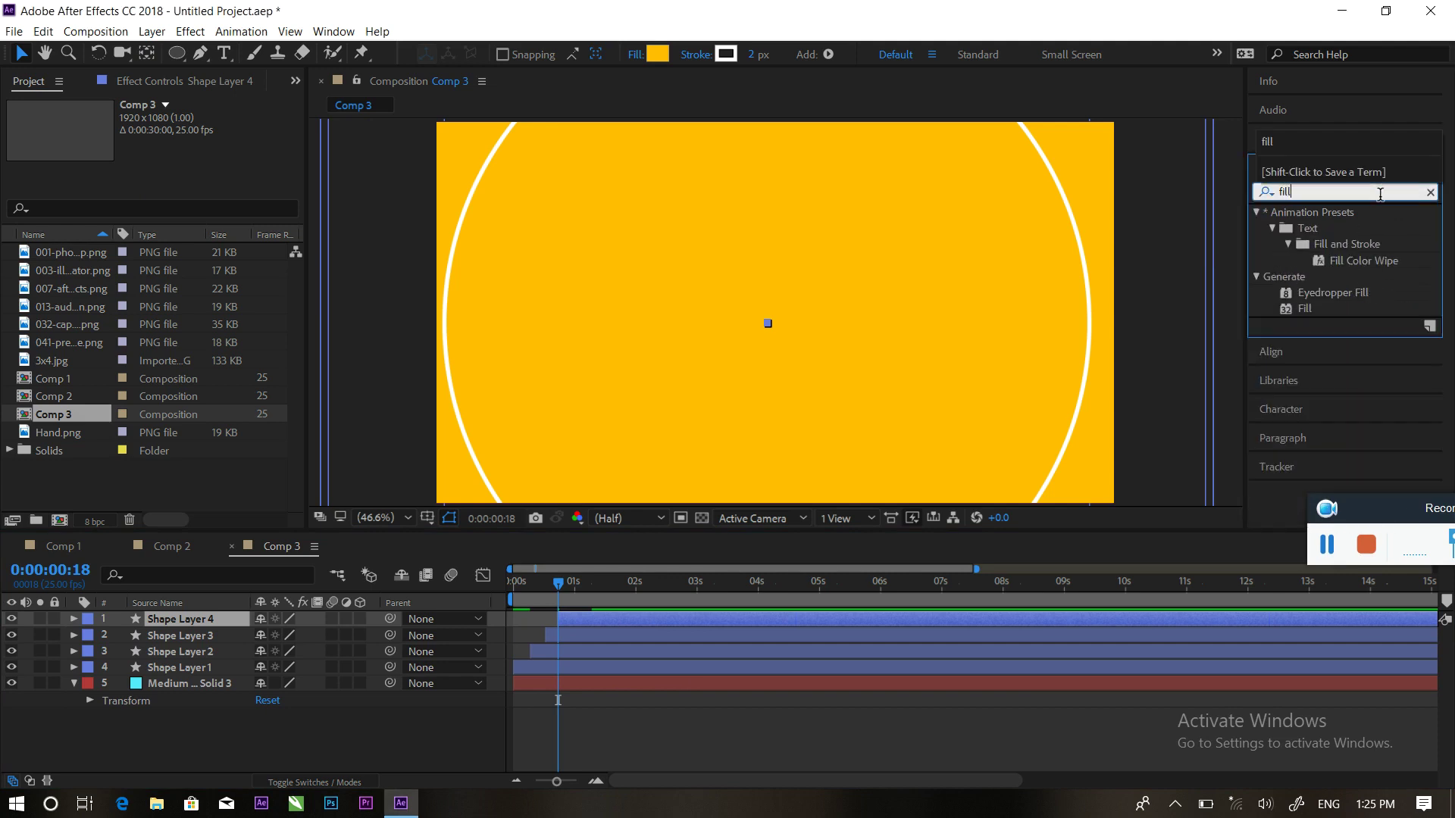
drag(1292, 316, 627, 662)
click(178, 169)
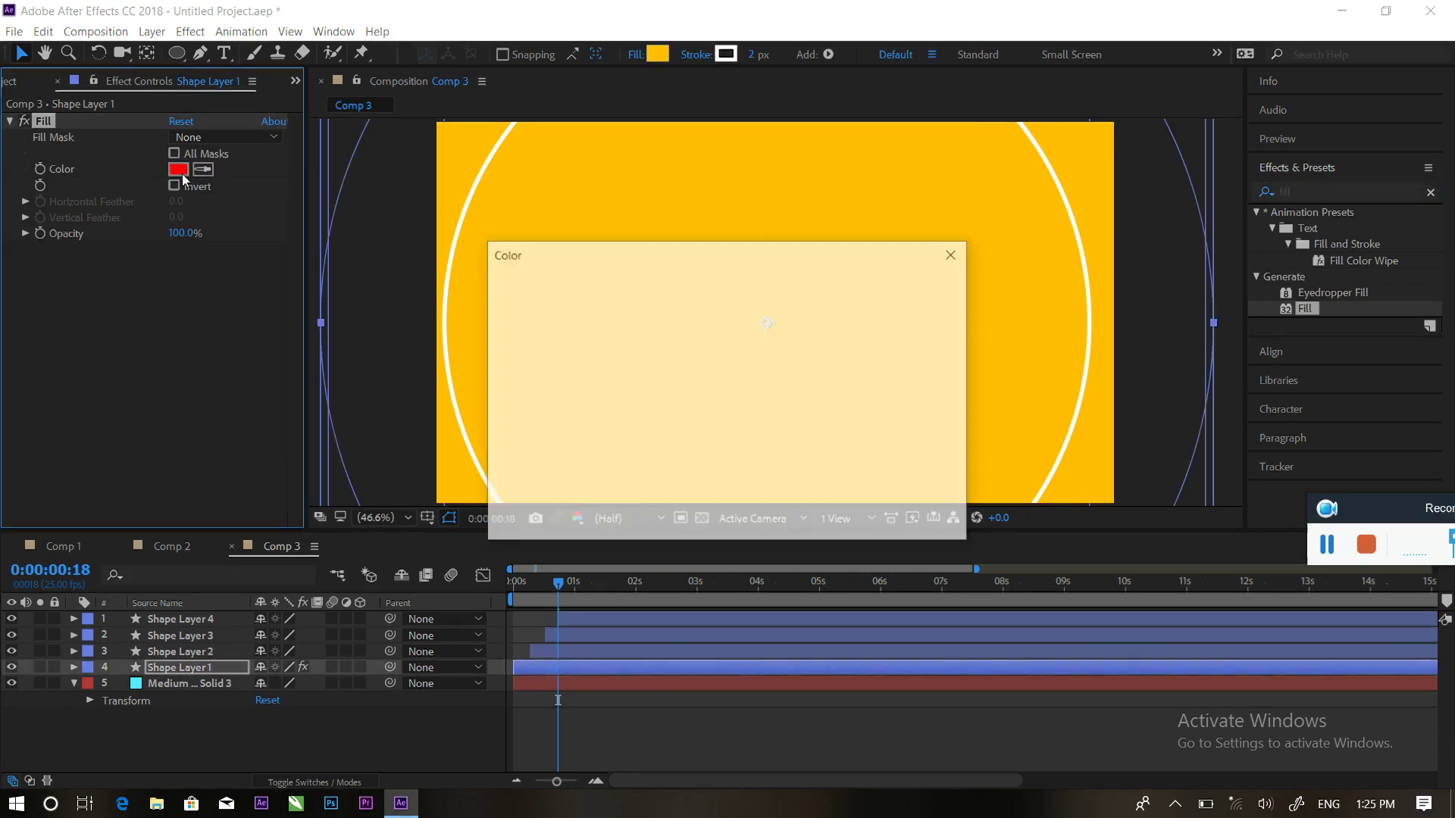
click(765, 413)
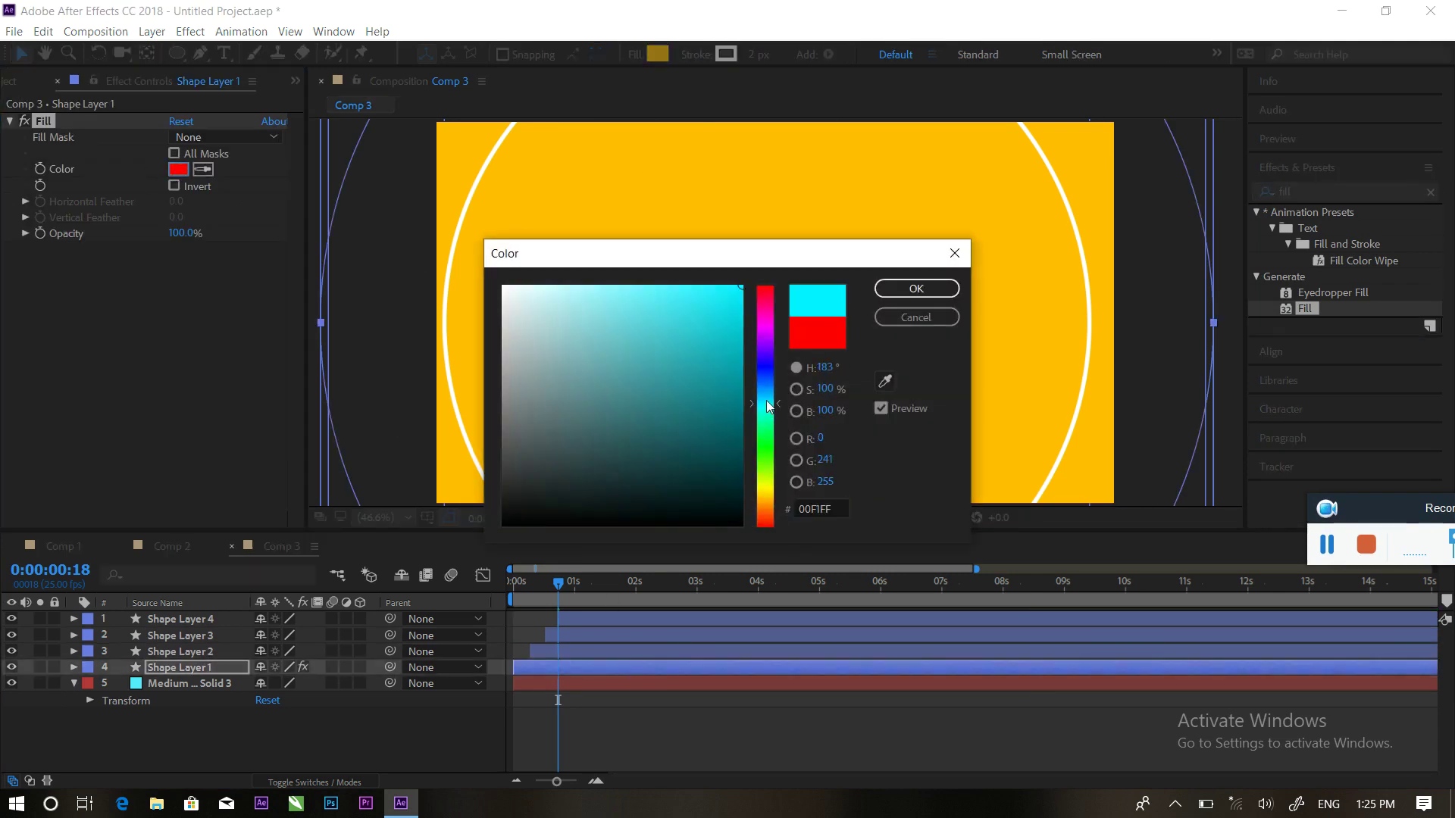
click(916, 289)
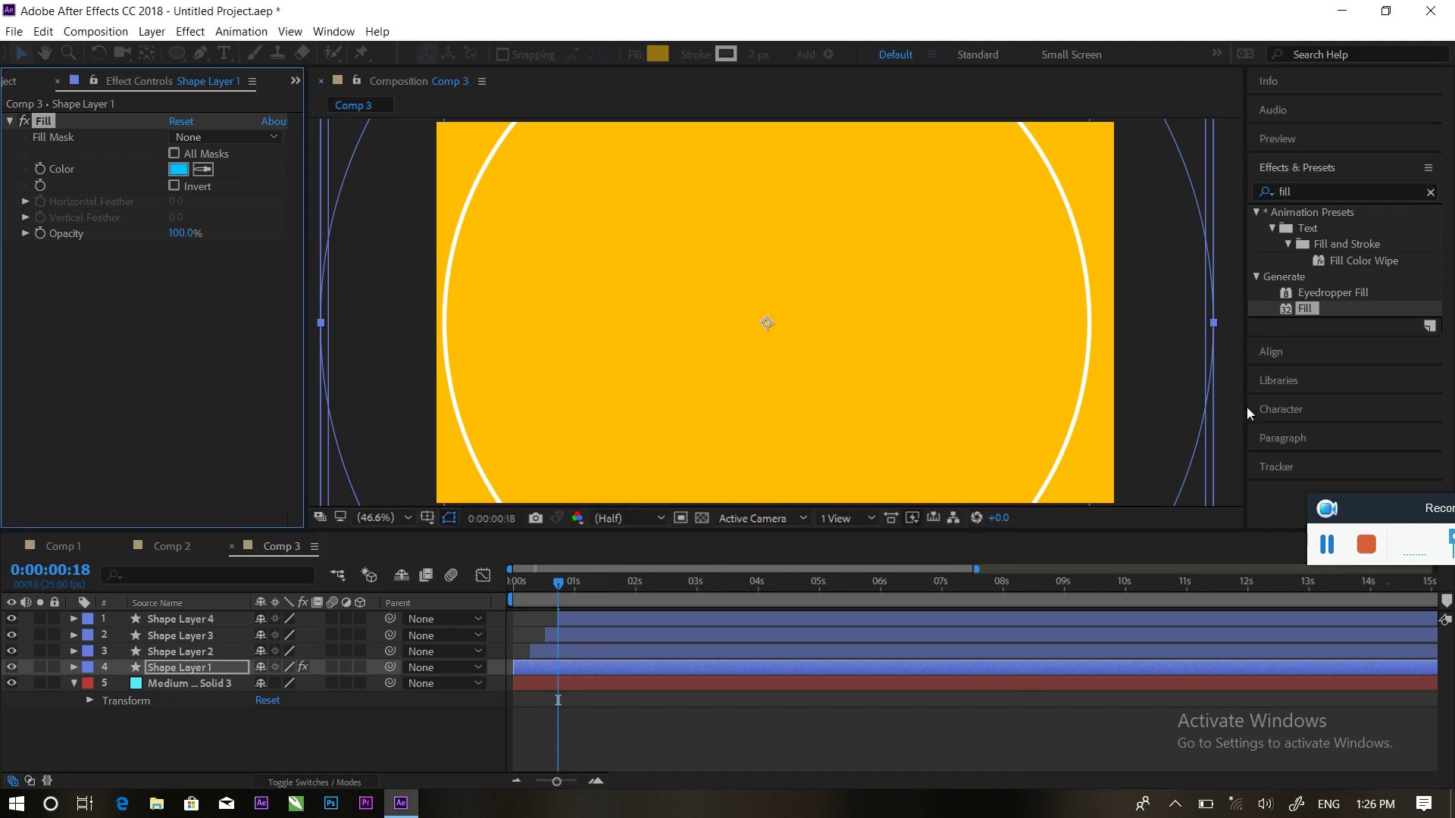
Give Shape Layer 2 a cyan Fill plus a second purple Fill effect
click(609, 651)
drag(1304, 309, 615, 649)
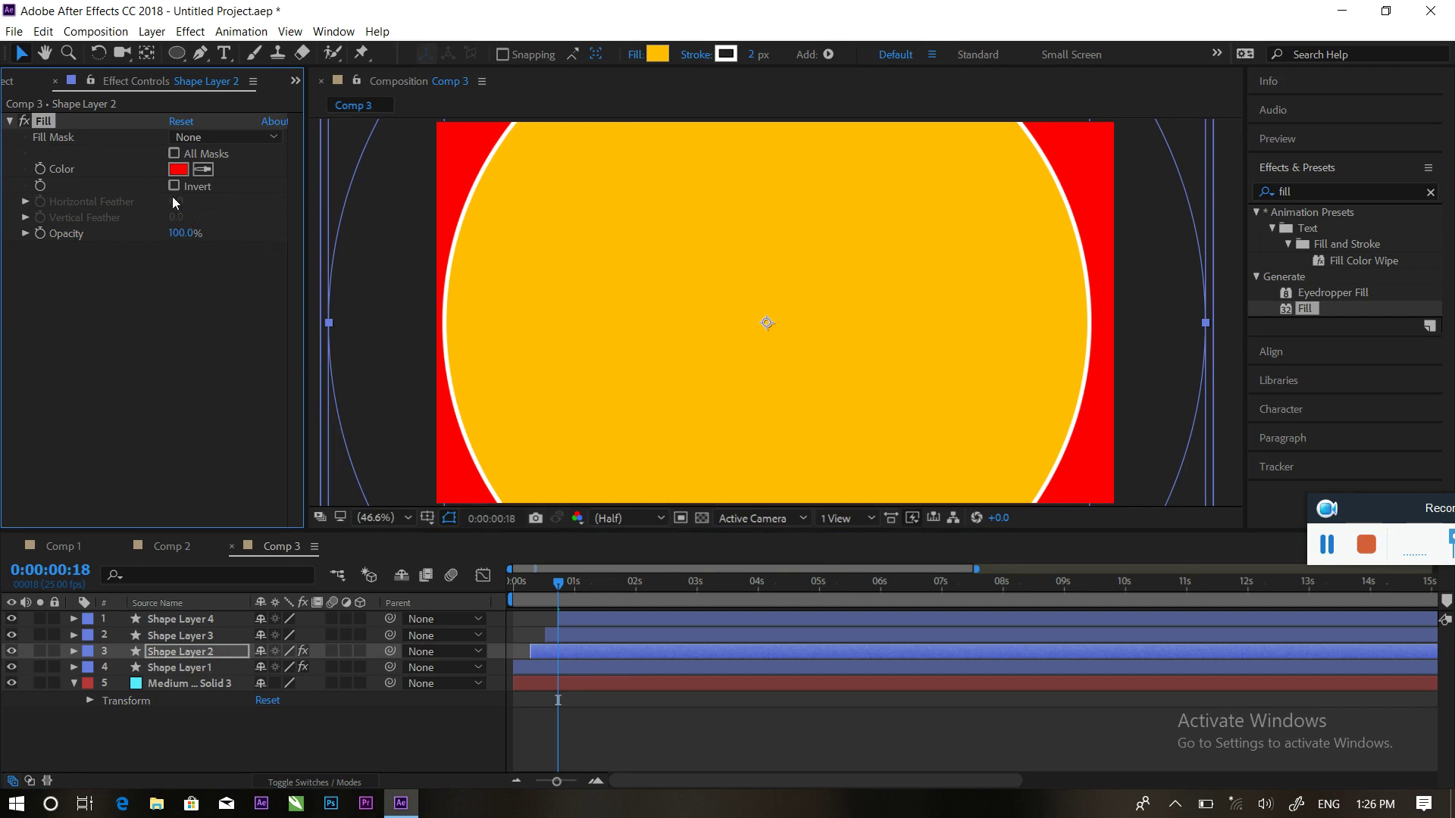
click(178, 169)
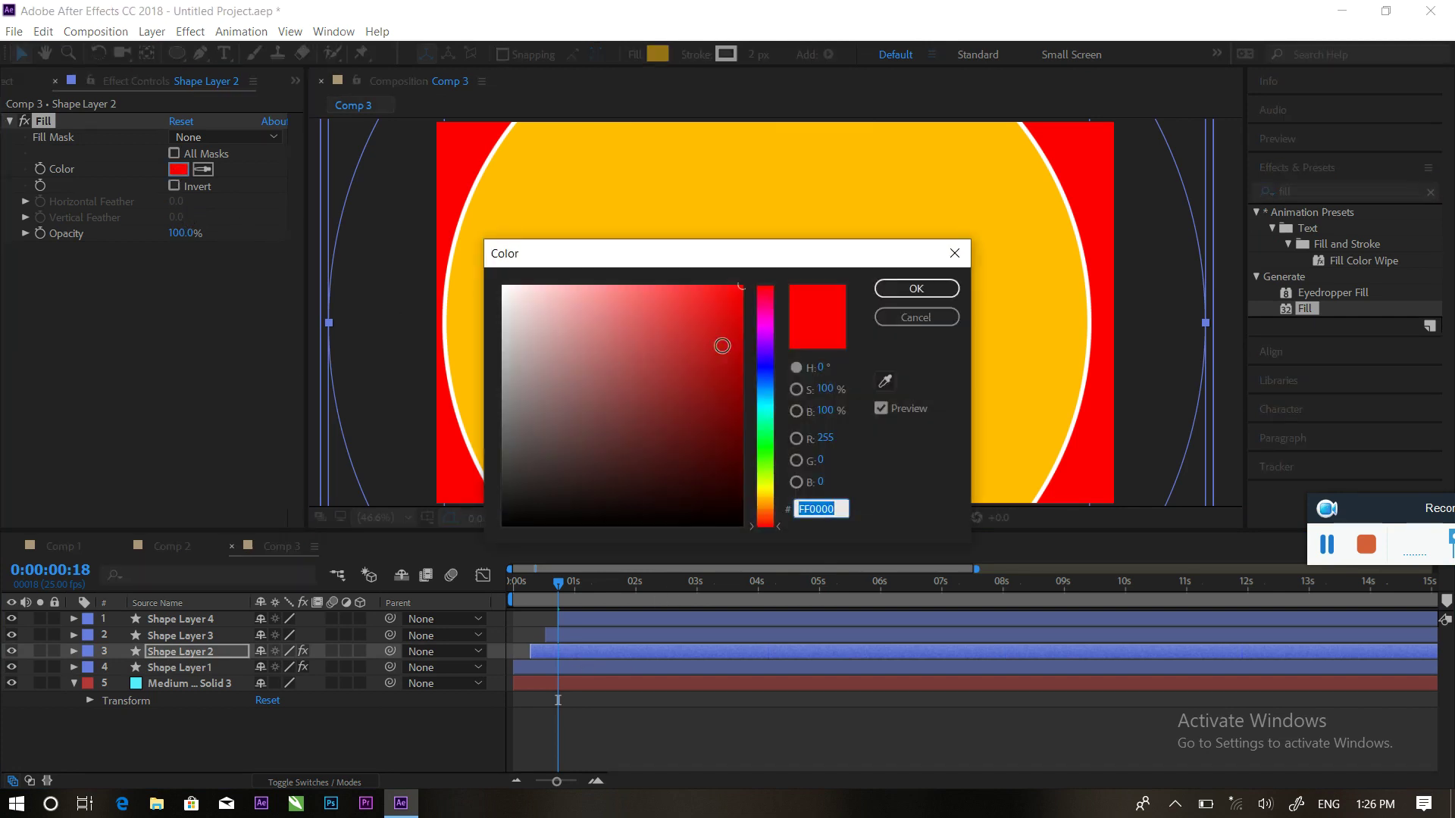
drag(766, 392, 766, 400)
click(916, 289)
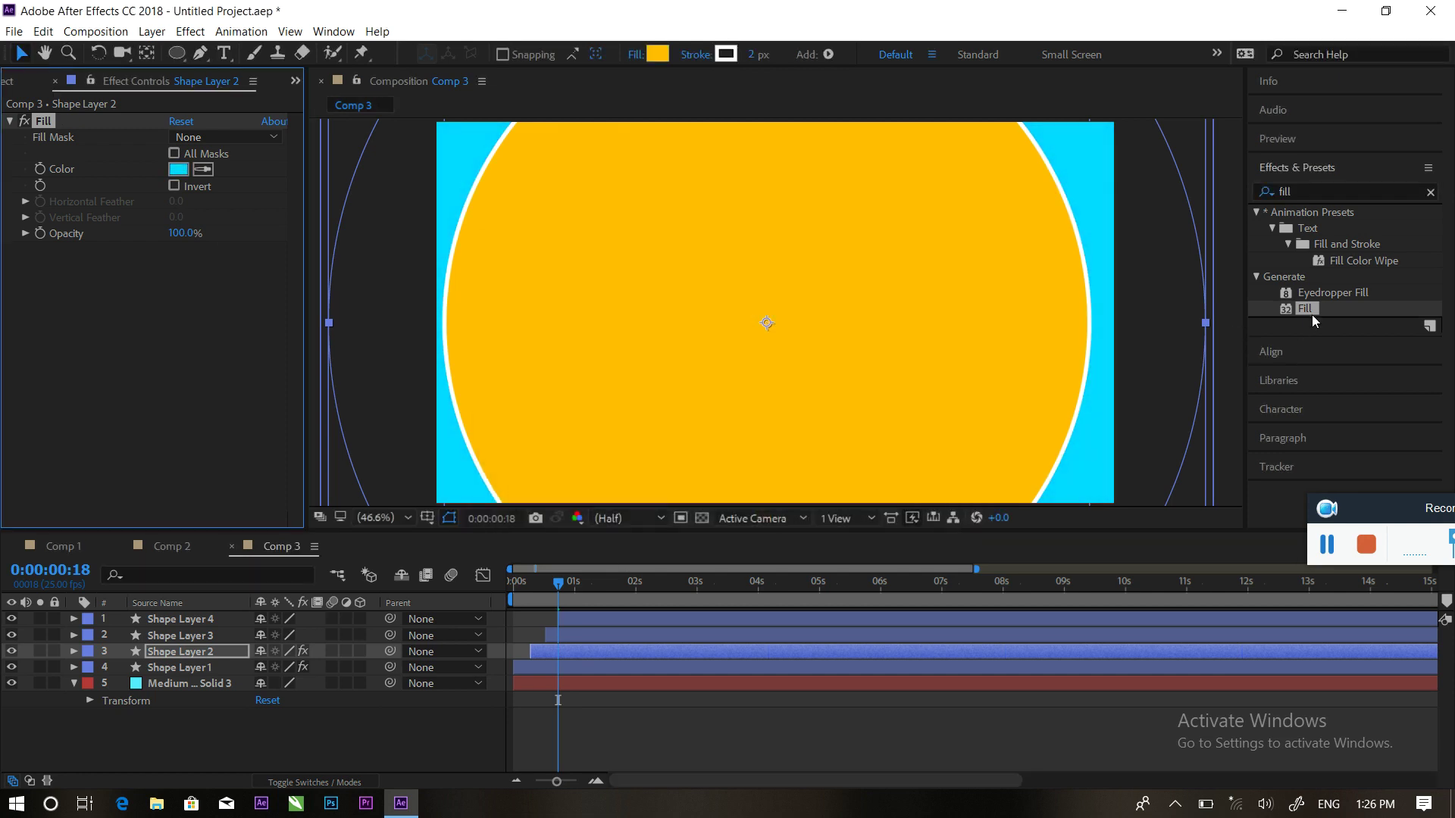
drag(1315, 311, 580, 651)
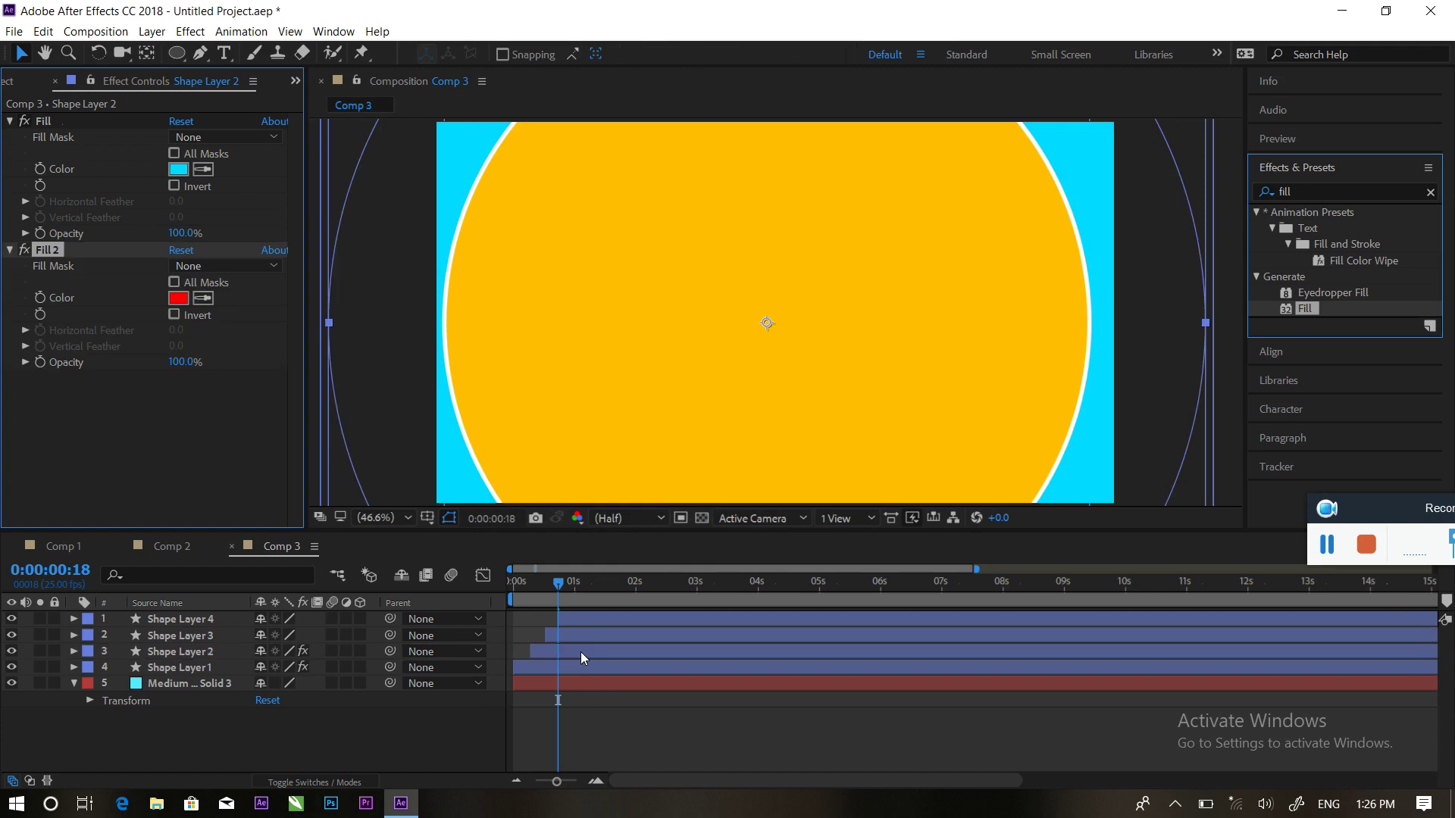
click(178, 298)
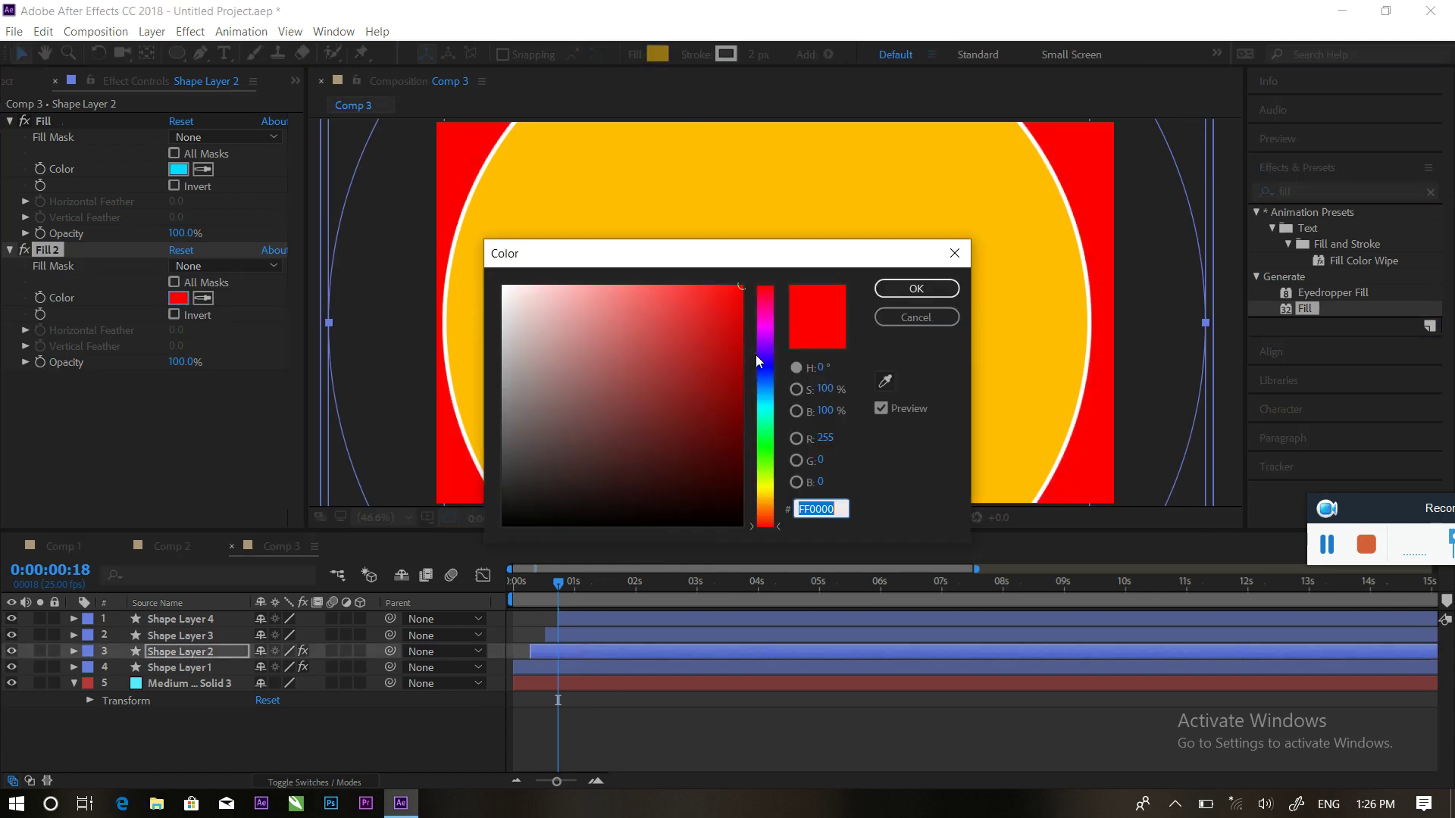
drag(765, 369, 766, 340)
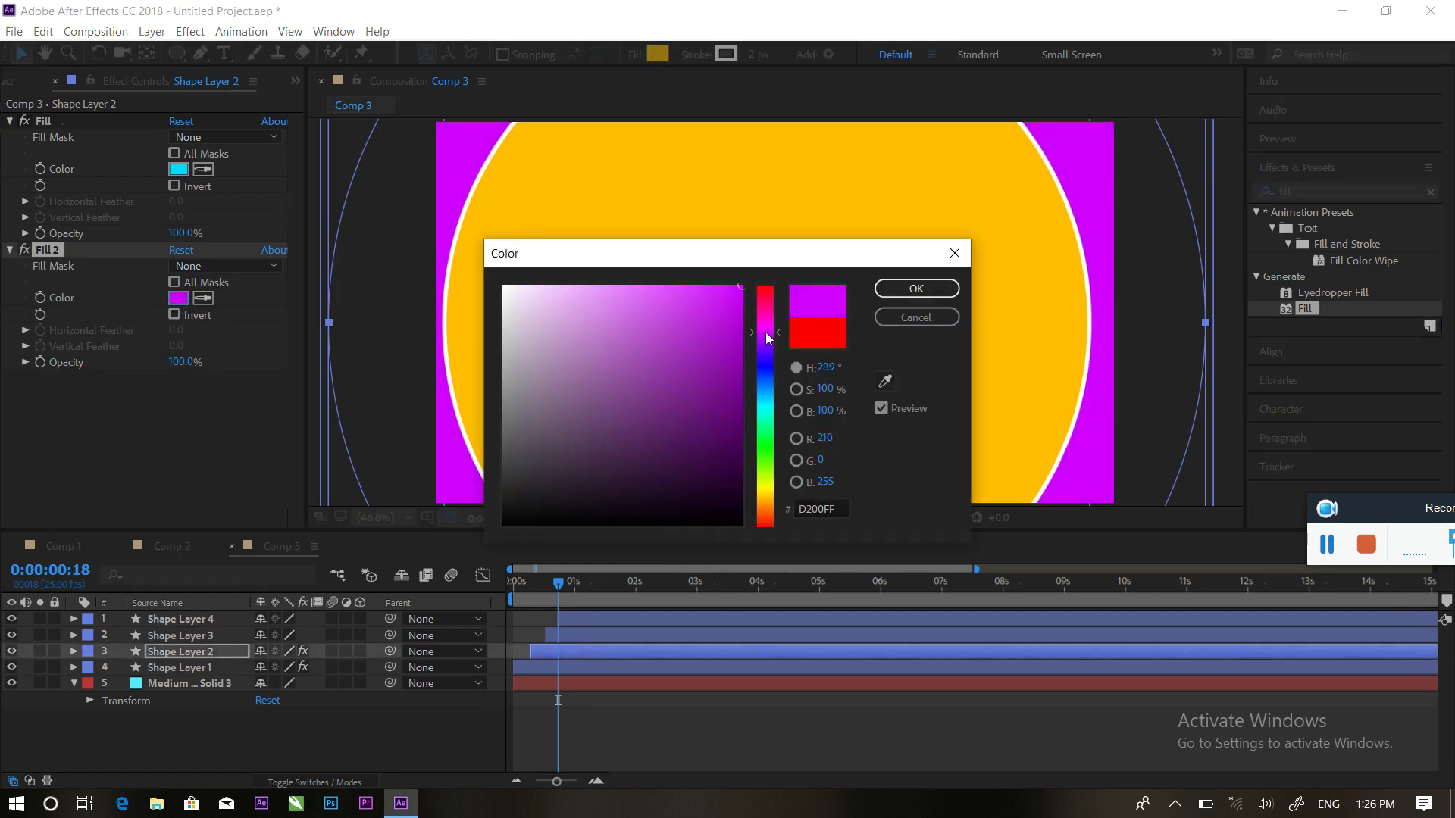
click(913, 289)
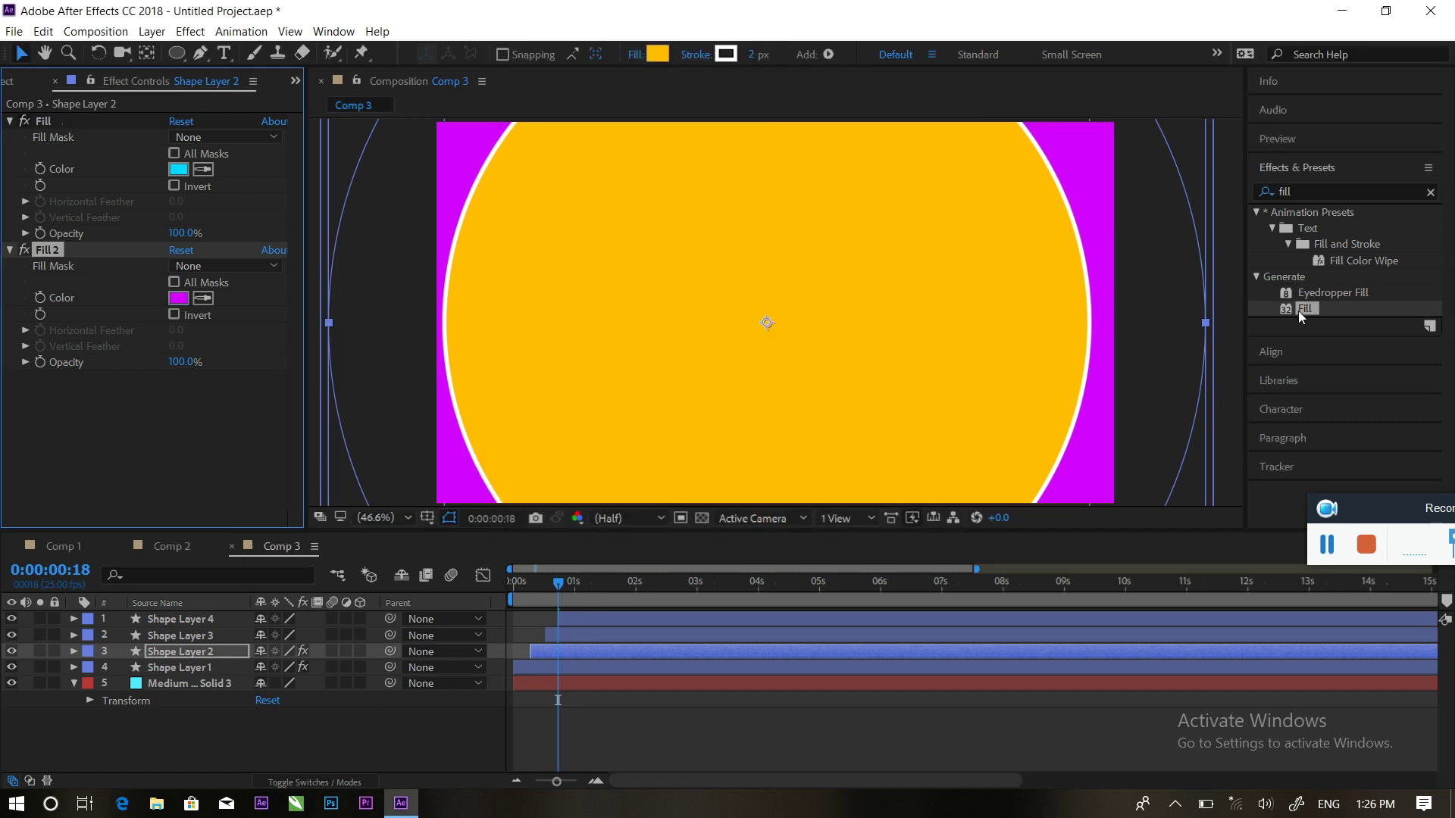
Fill Shape Layer 3 with orange and Shape Layer 4 with cyan
drag(1300, 317, 603, 630)
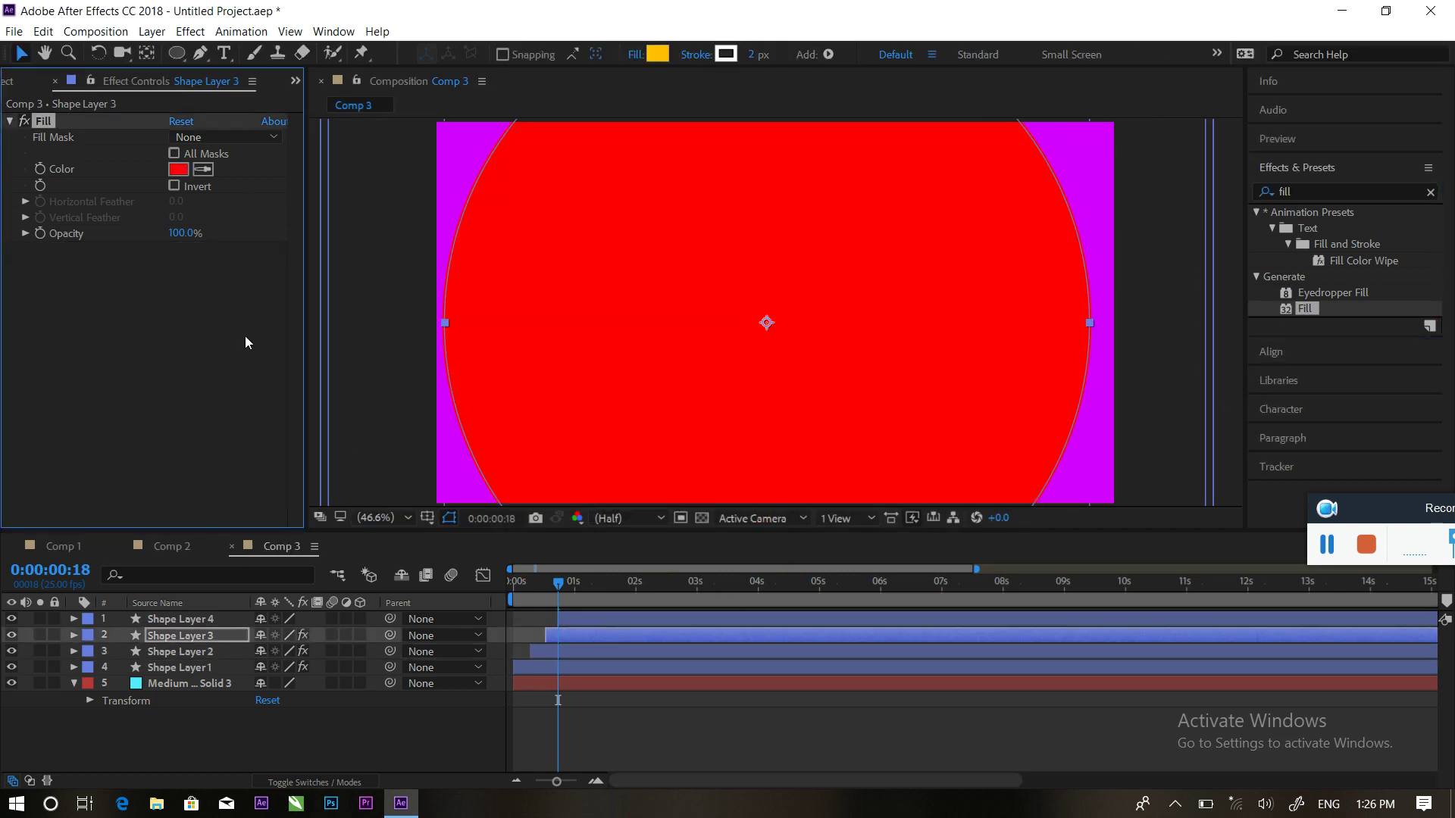
click(180, 169)
drag(760, 389, 768, 497)
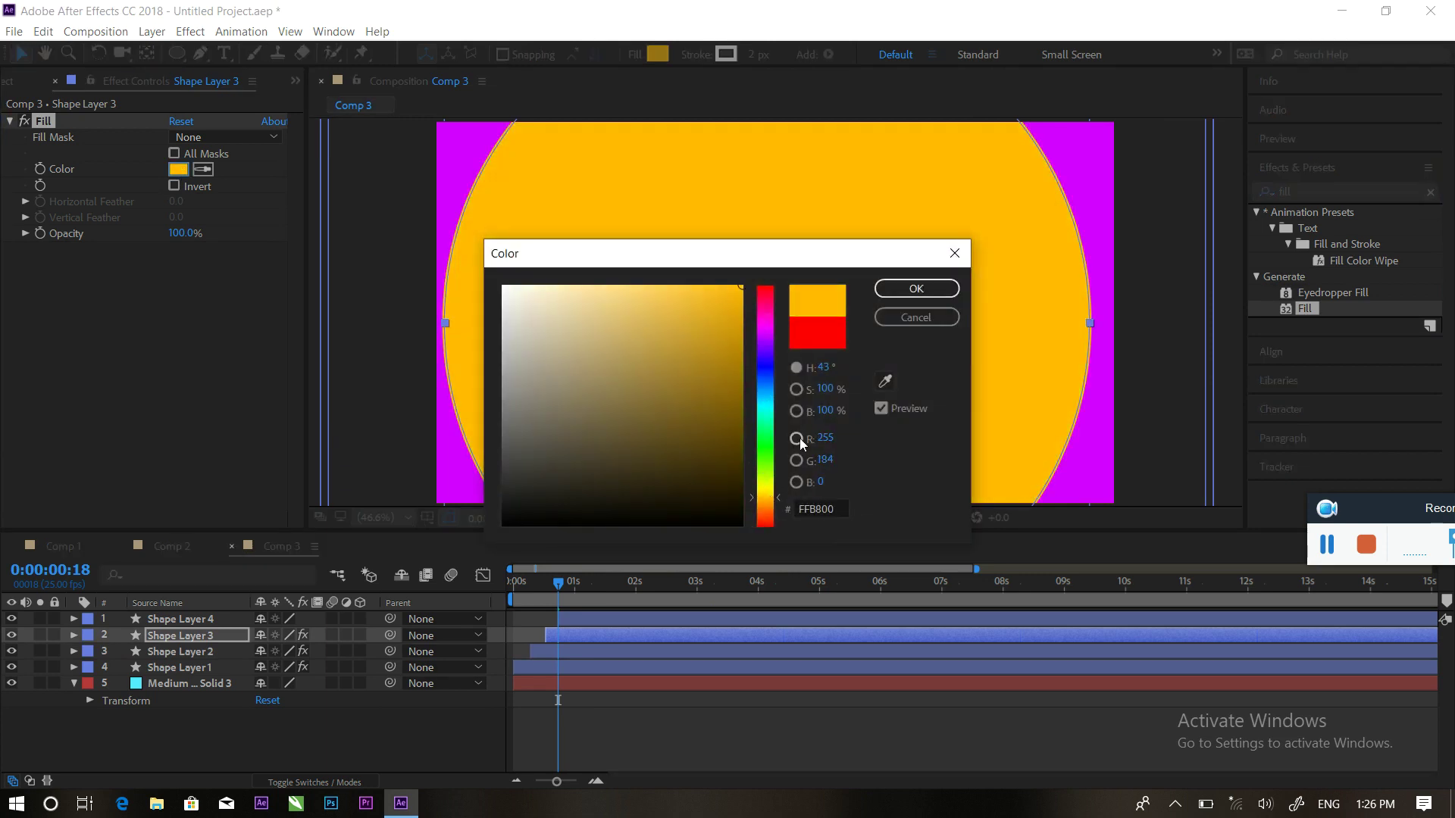
click(932, 295)
click(598, 617)
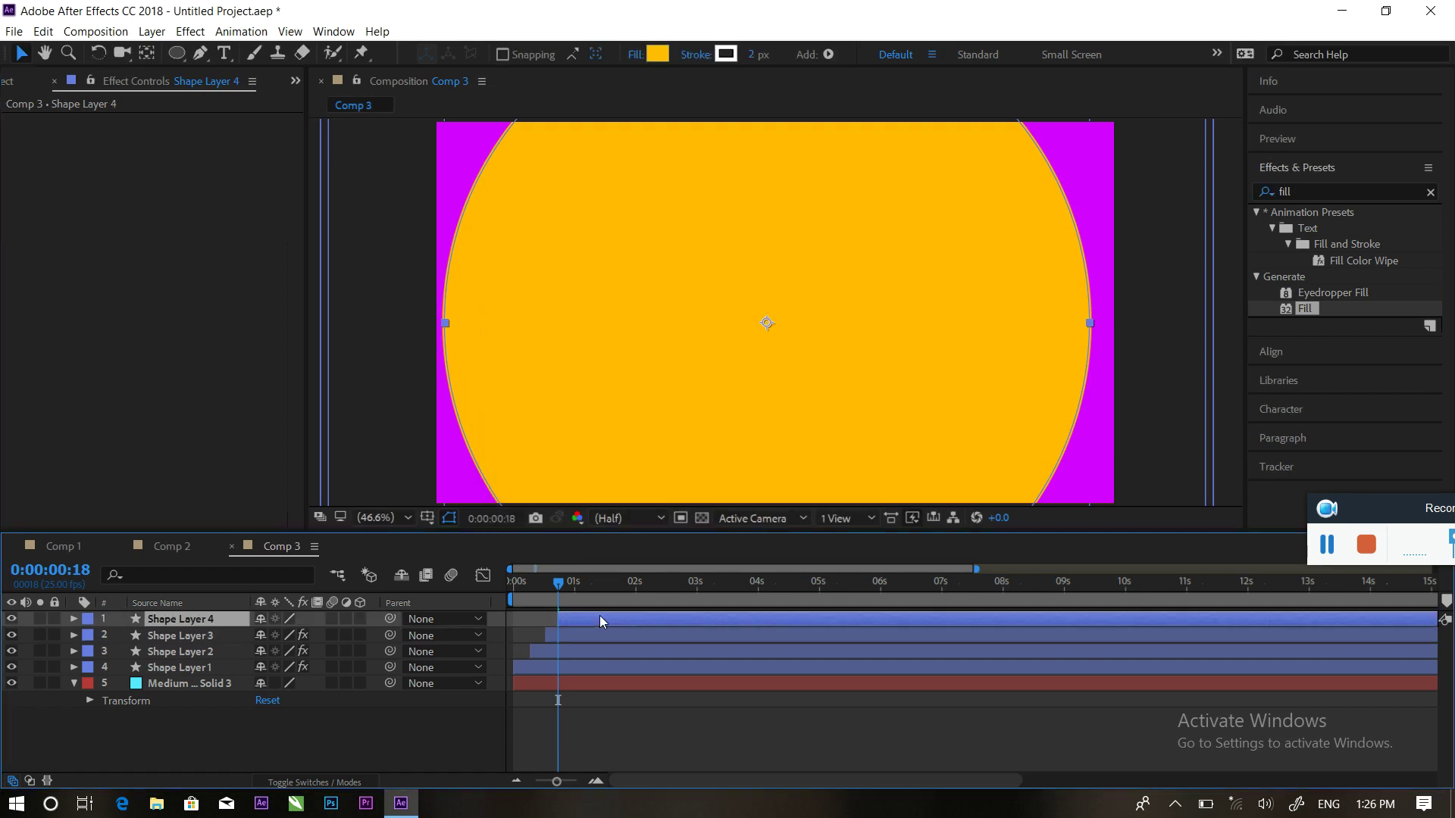
drag(1311, 314, 616, 620)
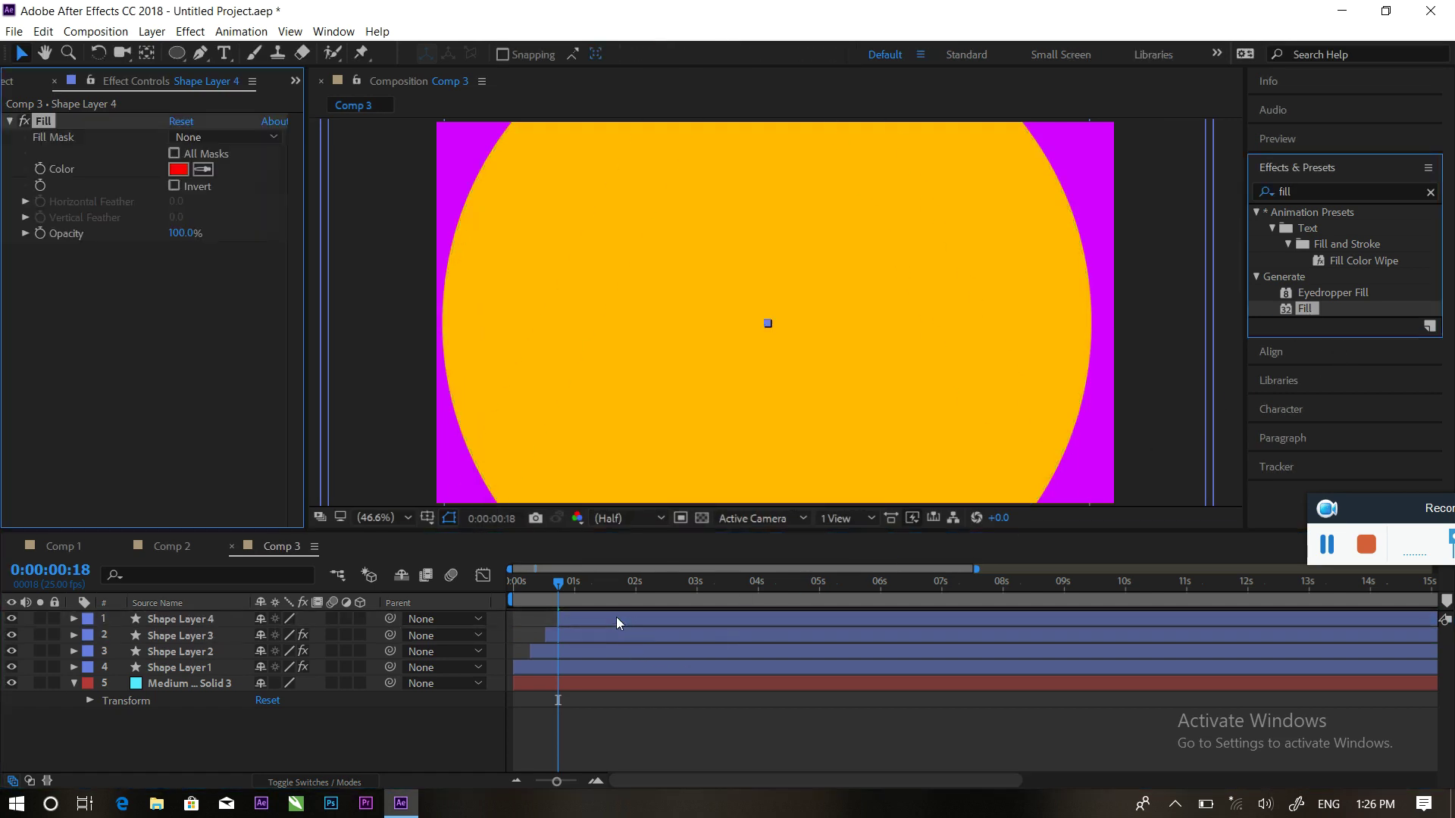
click(179, 169)
drag(759, 418, 766, 410)
click(917, 290)
Preview the colour wipes and start a new text layer over the circle
click(514, 582)
key(space)
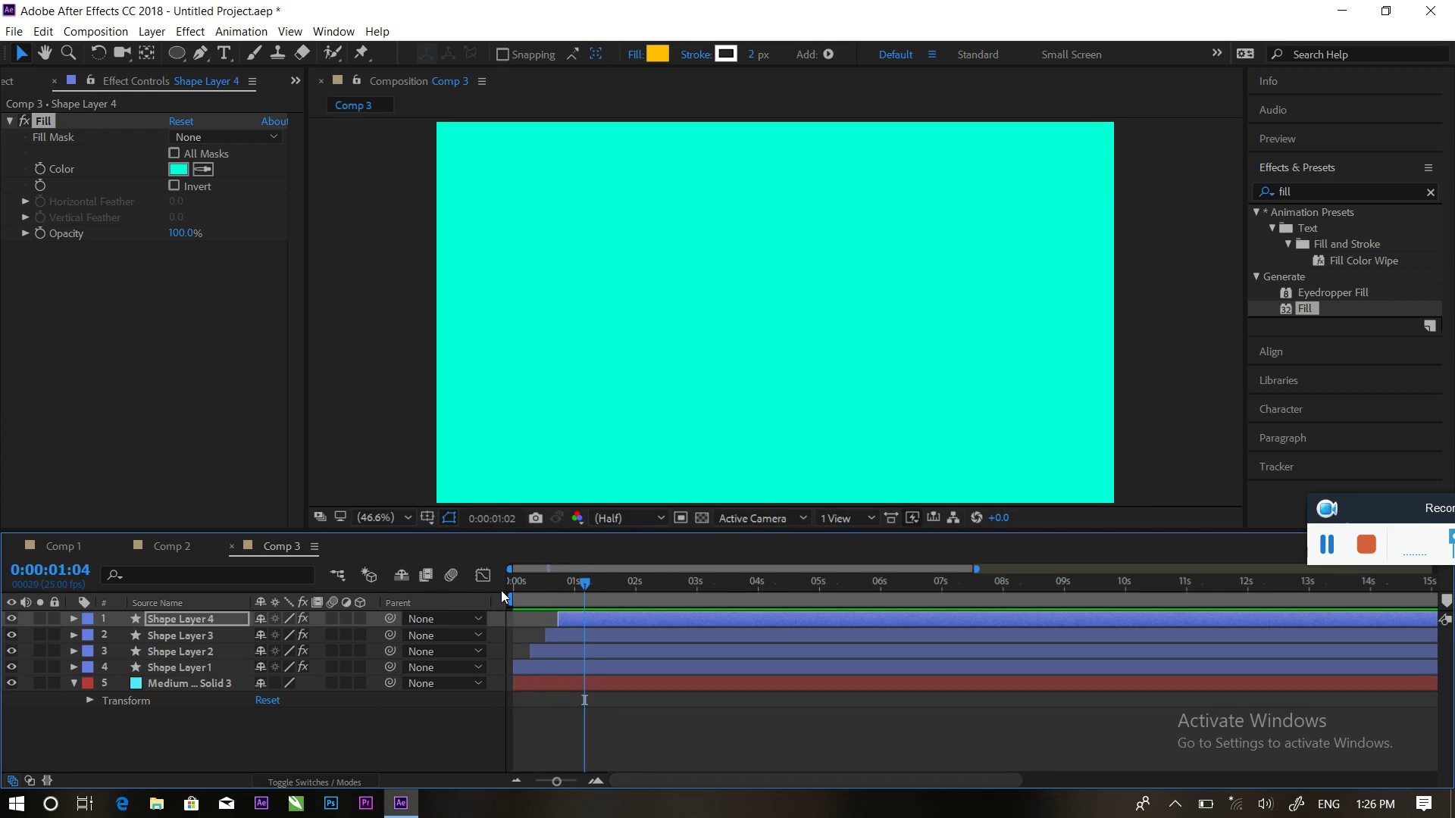
key(space)
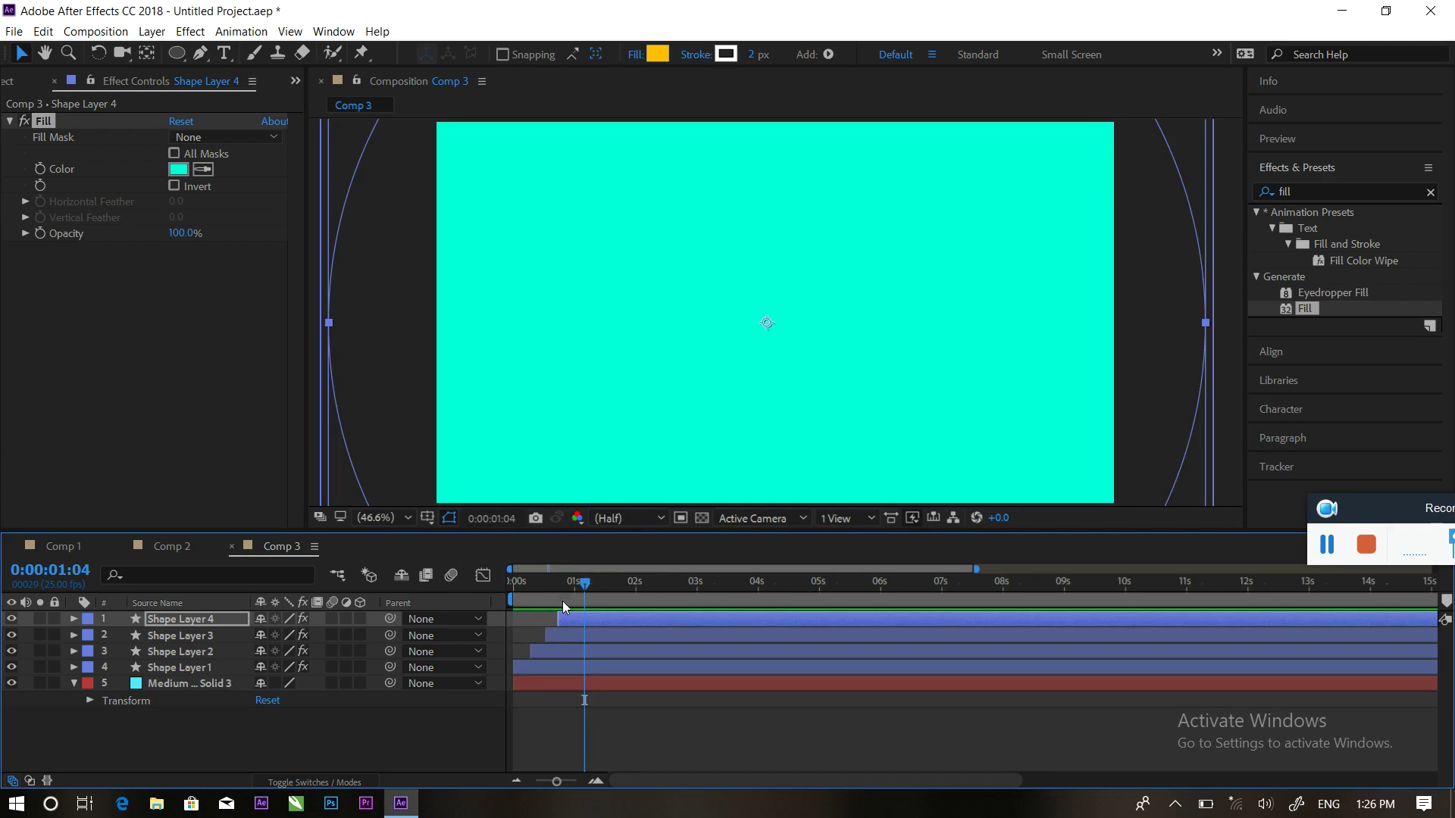
mouse_move(584, 590)
mouse_down()
mouse_move(557, 582)
mouse_move(569, 582)
mouse_up()
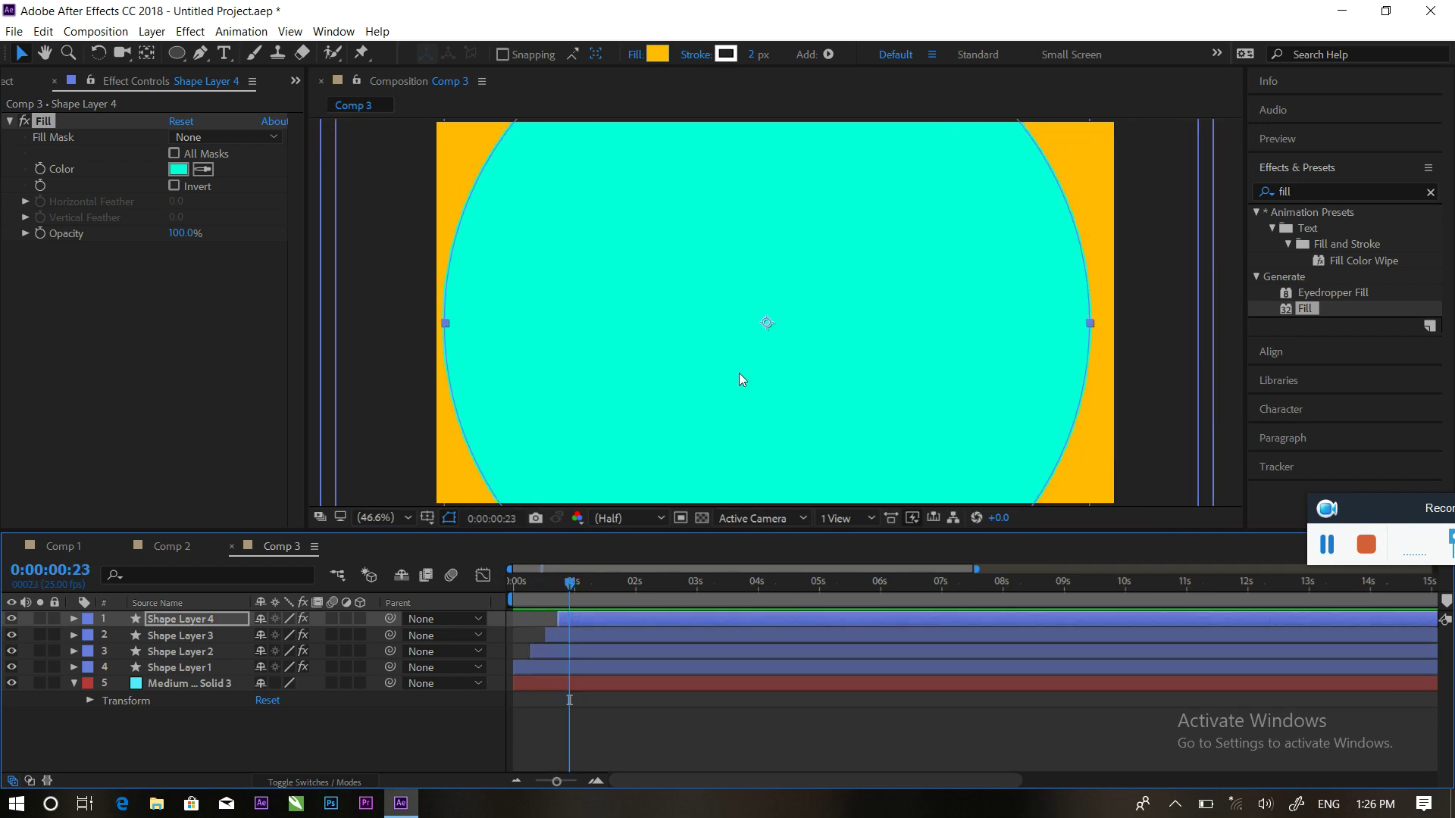
click(223, 53)
click(700, 318)
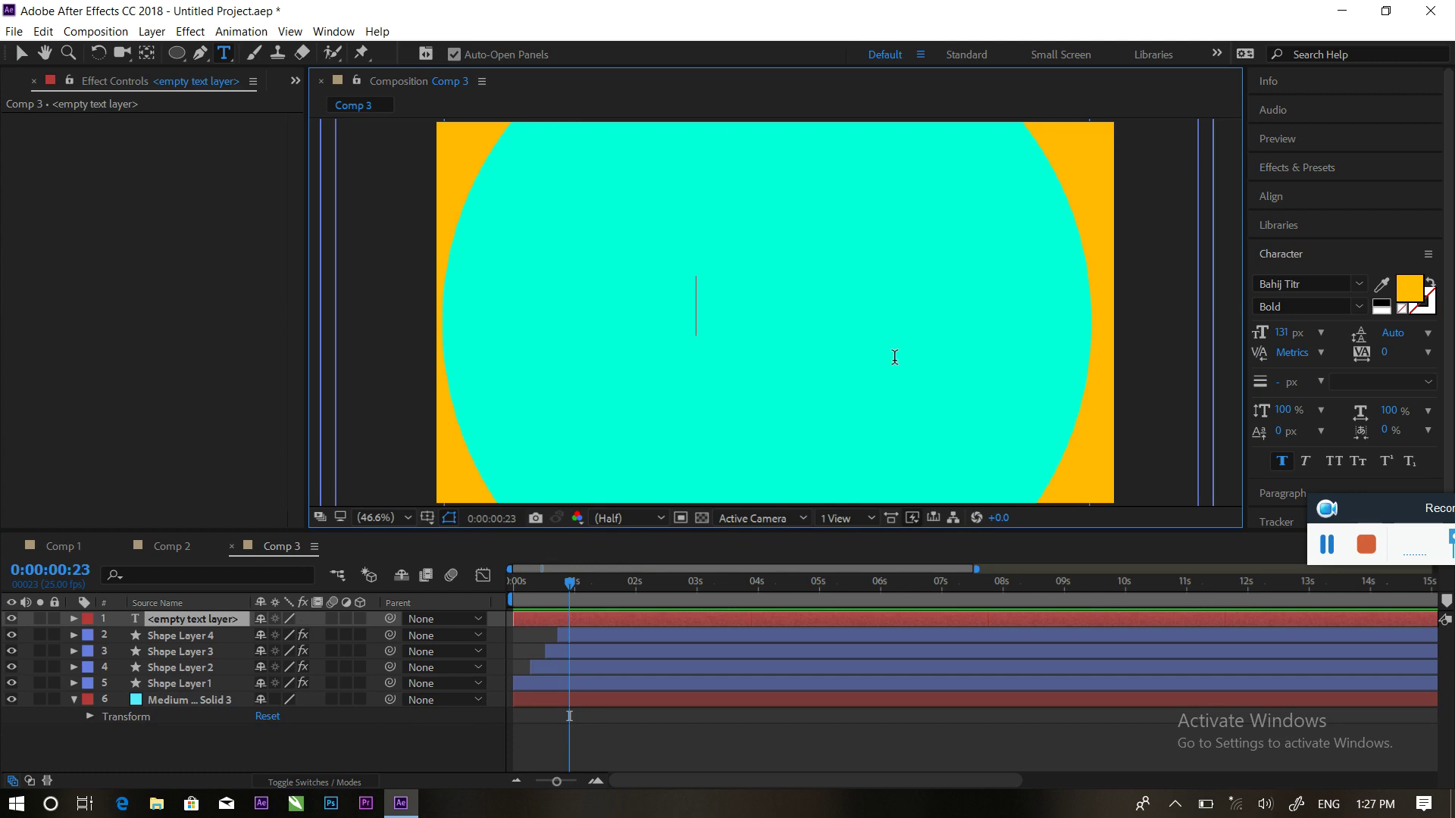
Type 'Thanks', then enlarge it and move it to the centre of the cyan circle
text(Th)
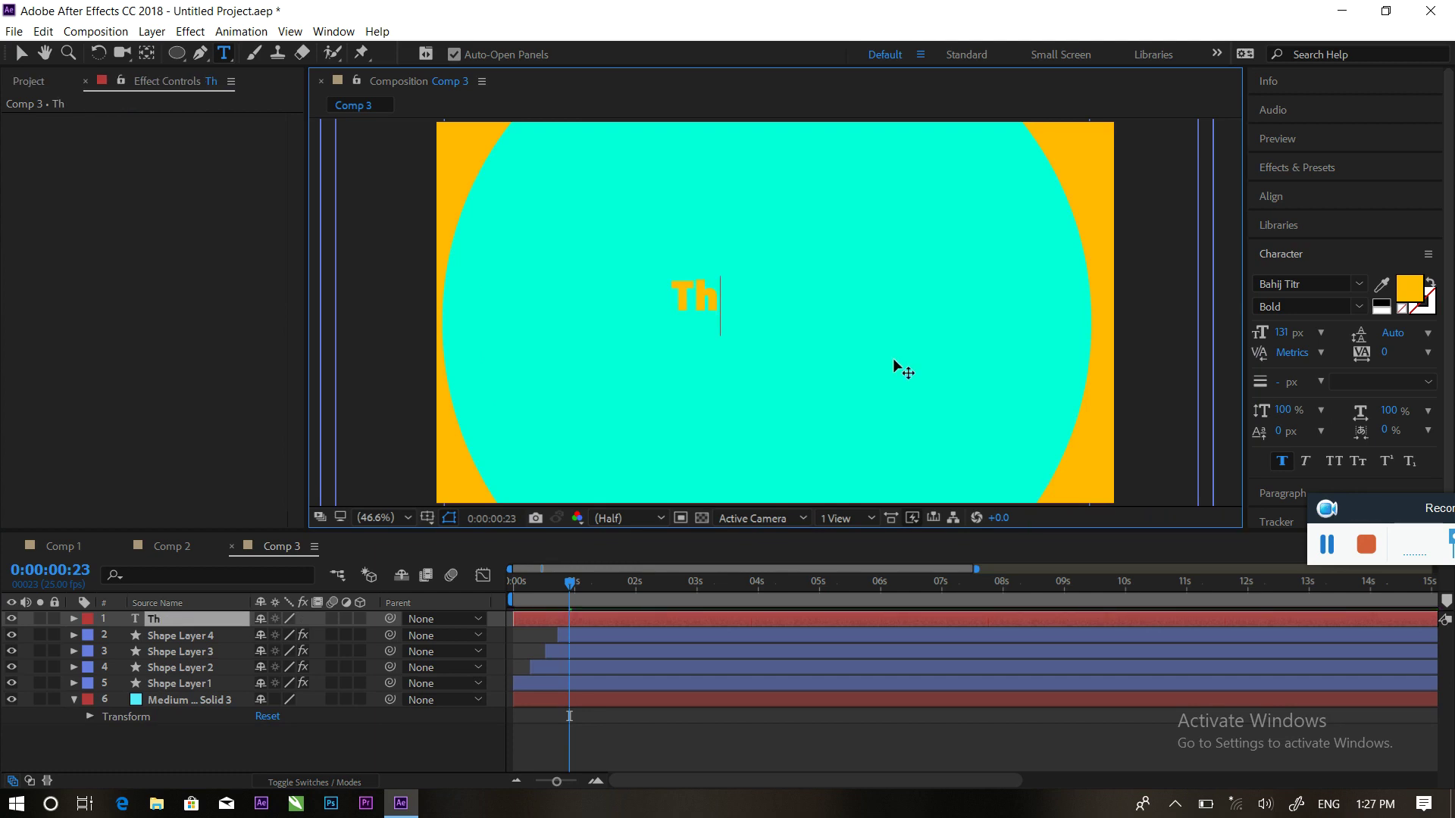
text(anks)
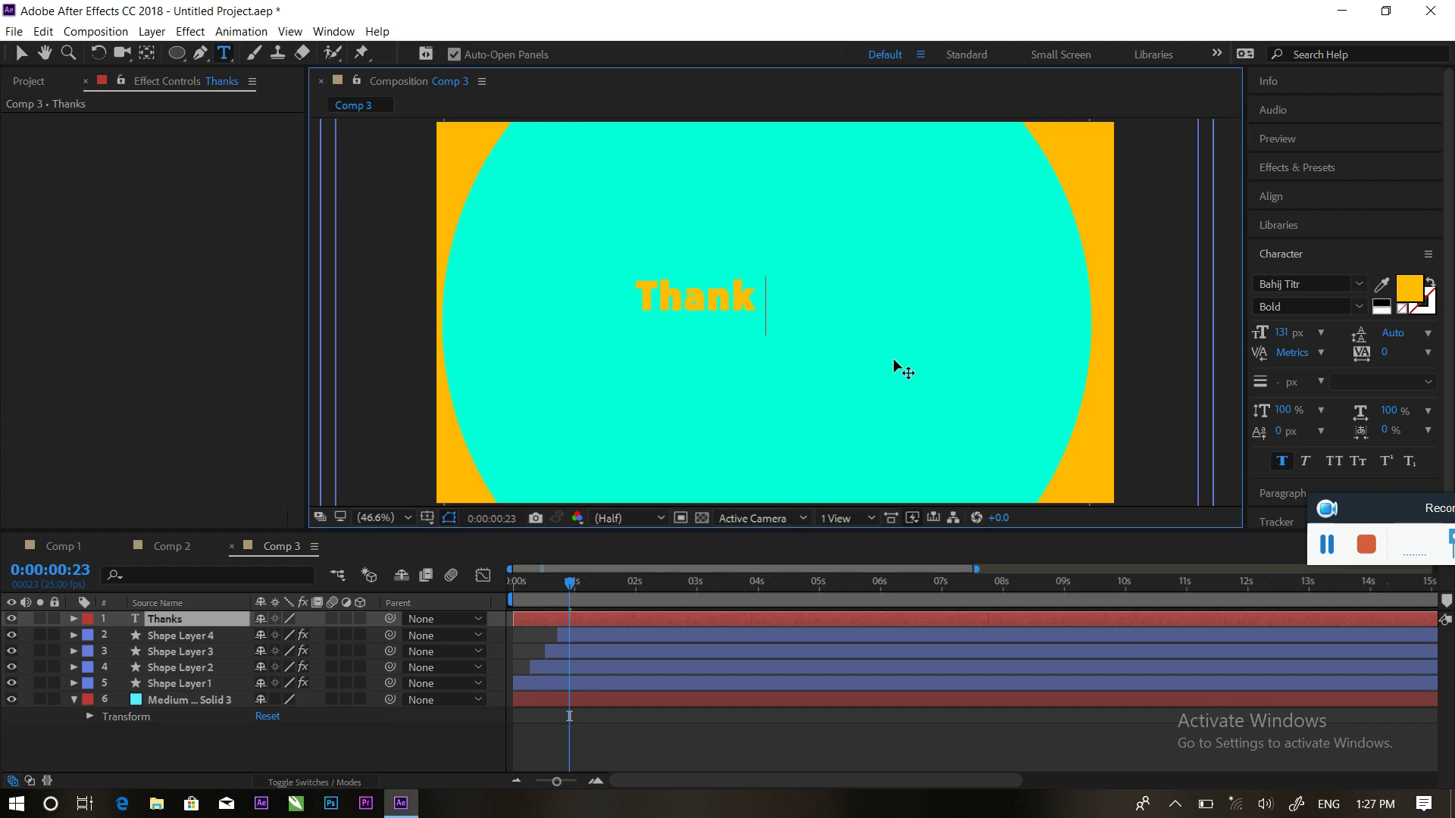
click(22, 55)
drag(768, 317, 845, 352)
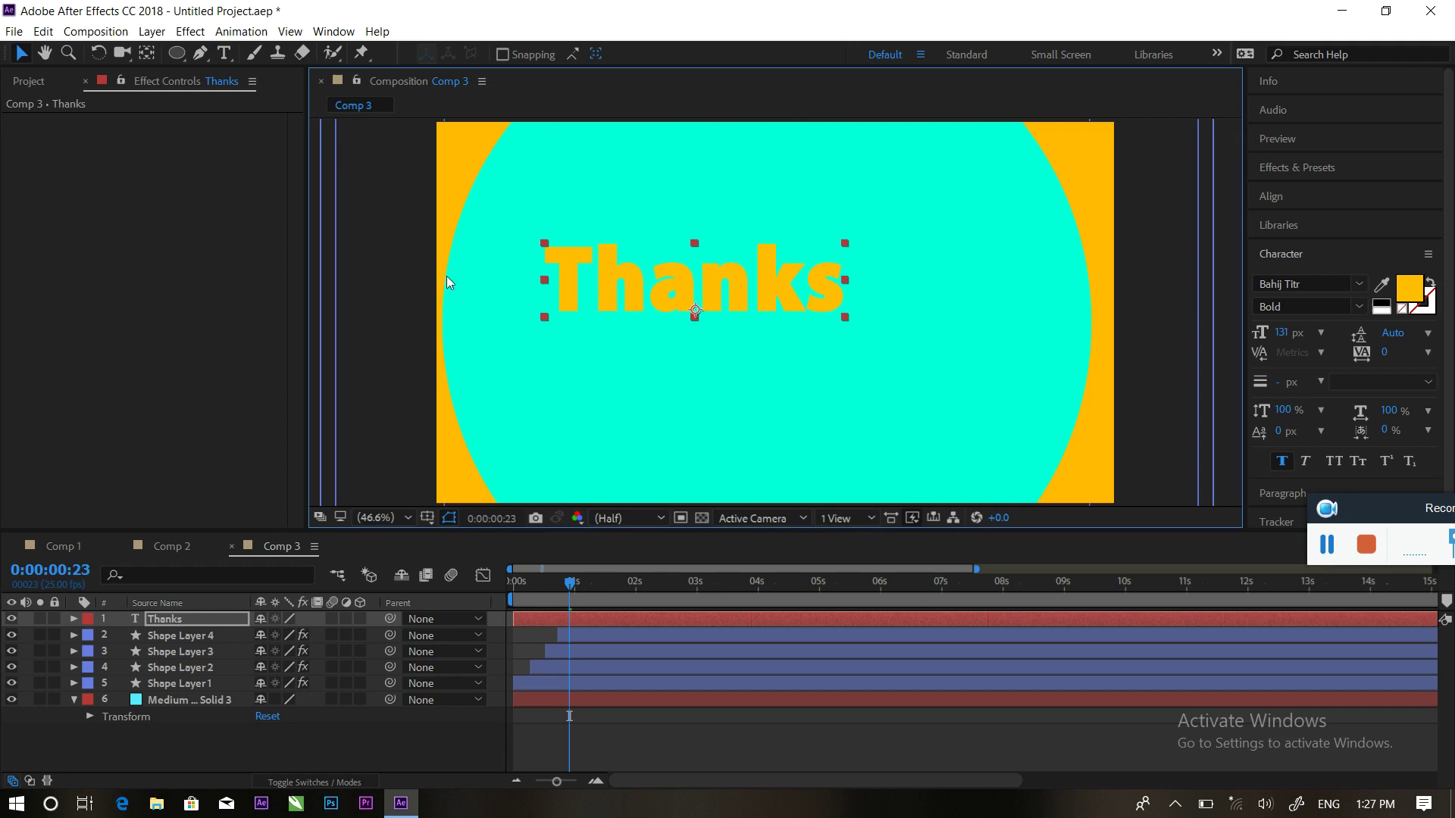
drag(711, 289, 800, 313)
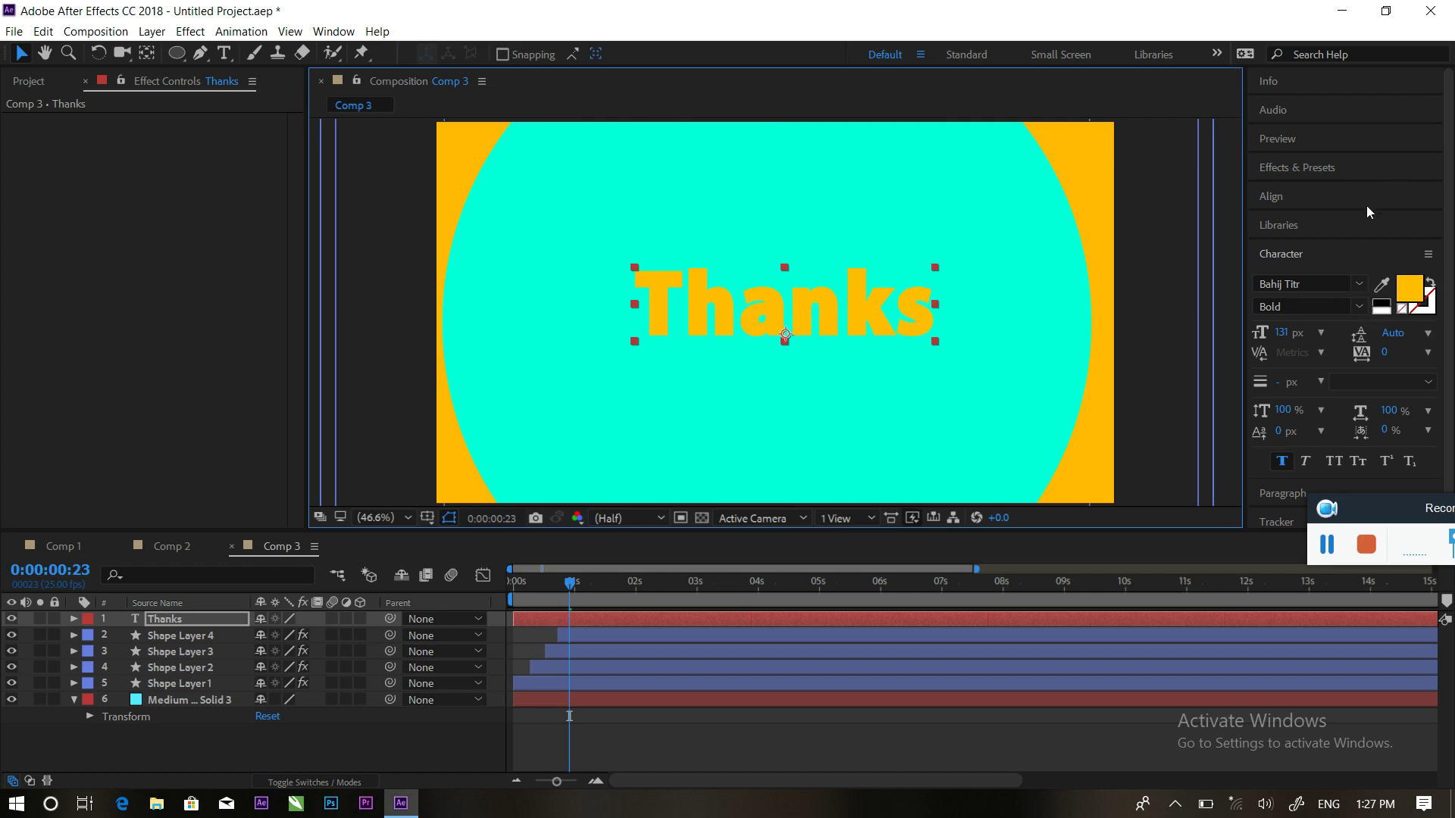
Apply the Animation Presets > Text > 3D Text Z Cascade preset to the Thanks layer
click(1332, 170)
click(1432, 193)
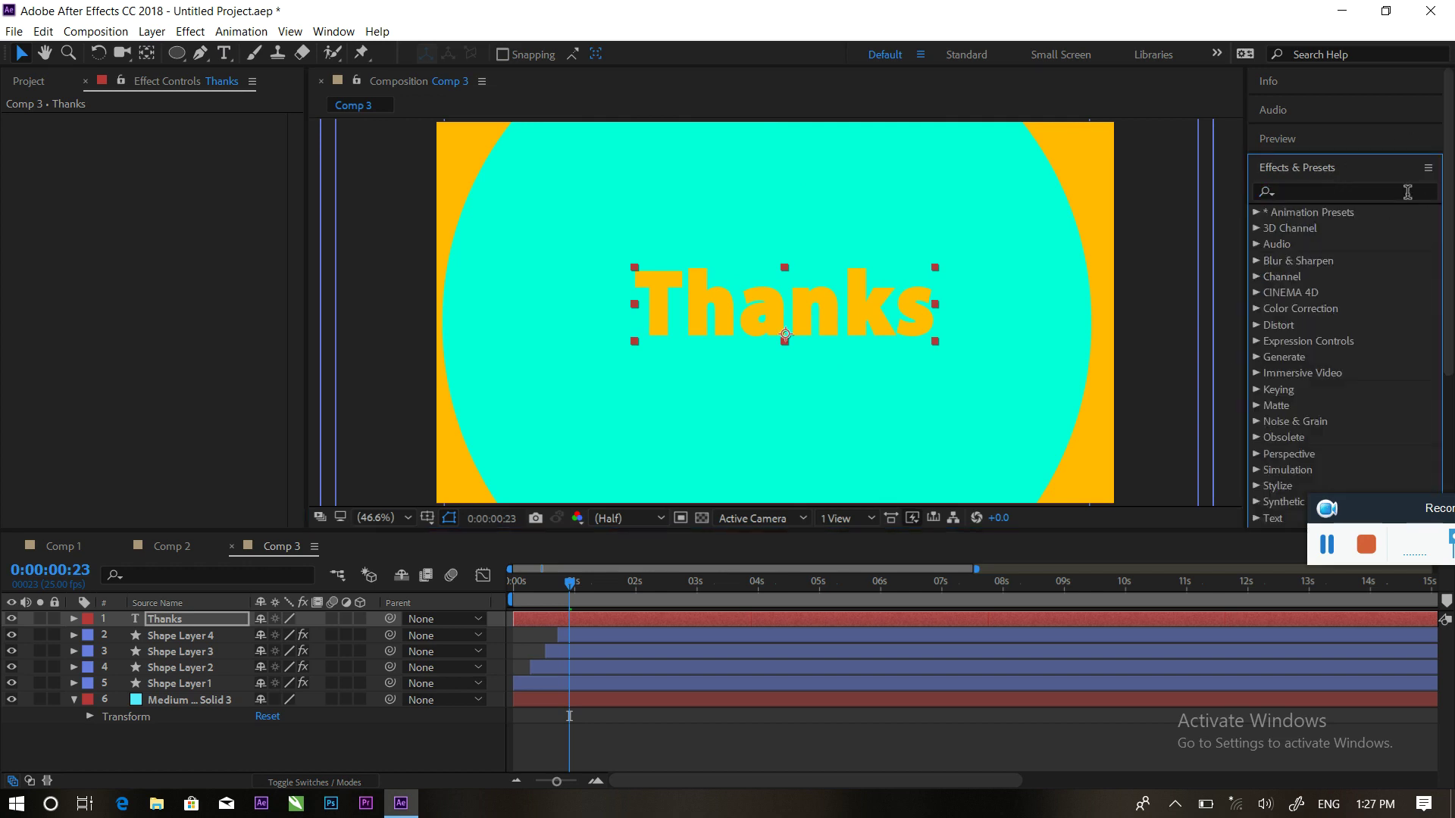
click(1257, 213)
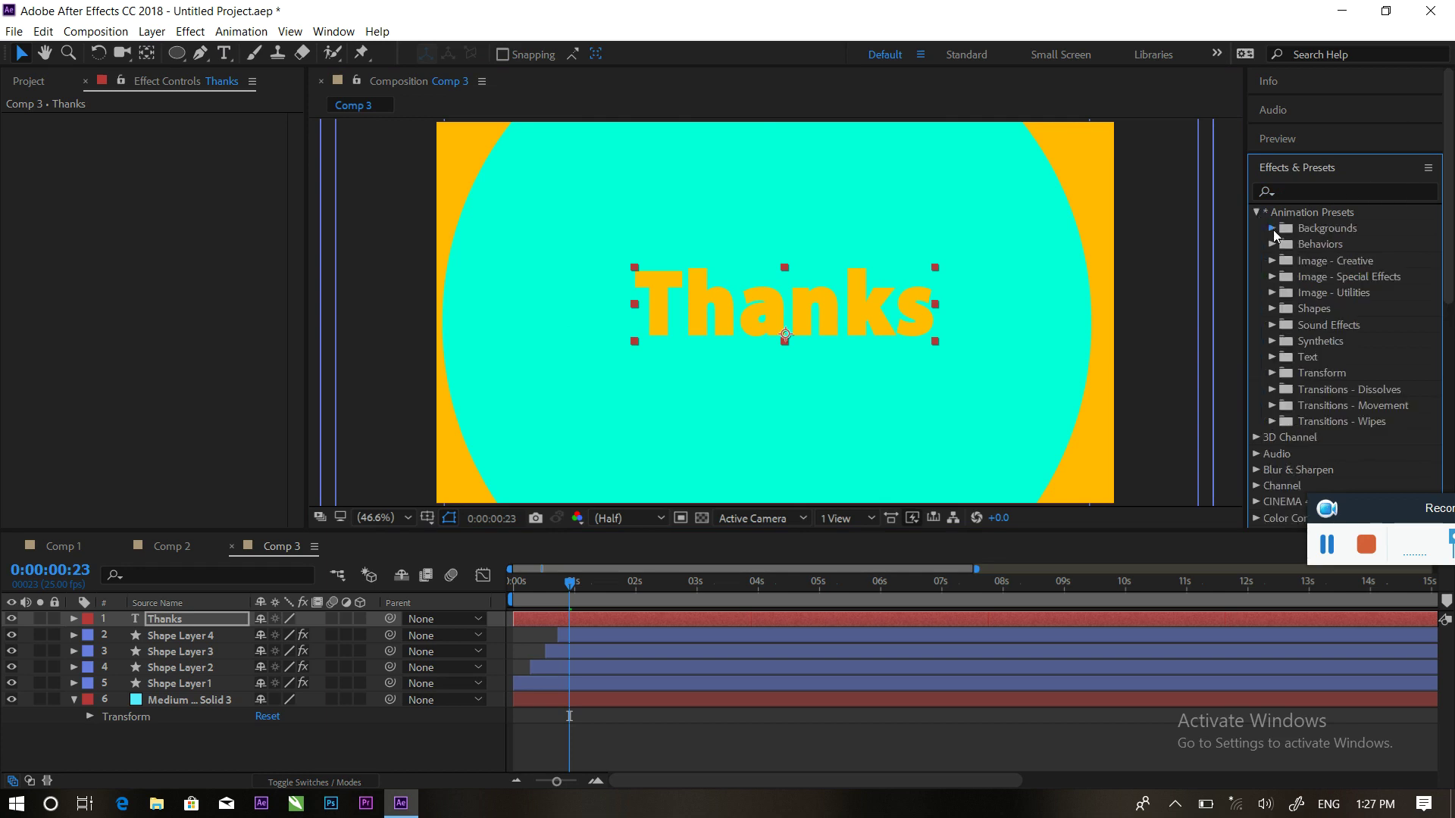
click(1272, 228)
click(1273, 229)
click(1273, 358)
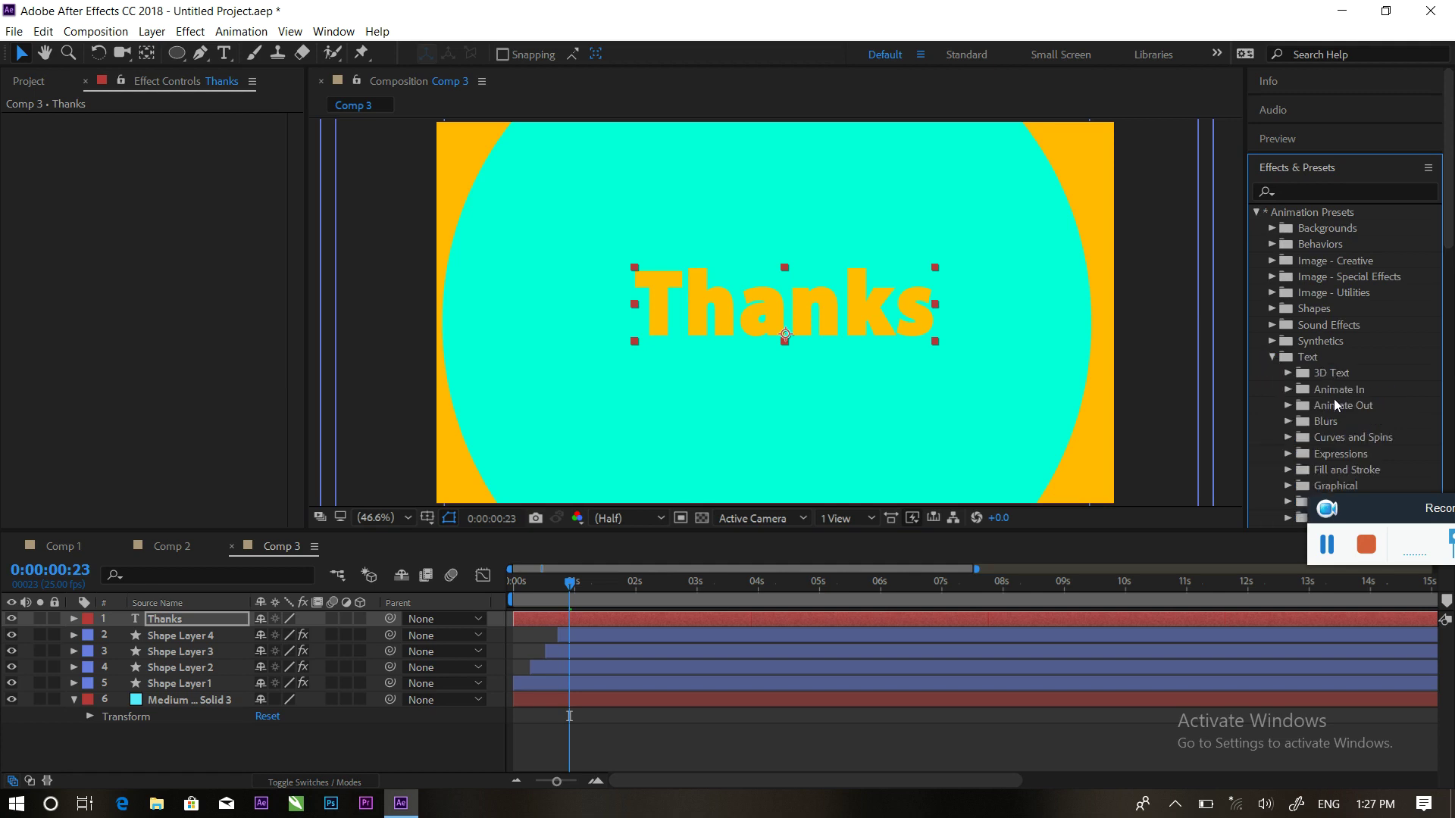
click(1286, 374)
drag(1363, 389, 659, 621)
Preview the cascade from 0:00:00:14, then deselect the layer and return to Comp 2
drag(570, 584, 547, 585)
key(space)
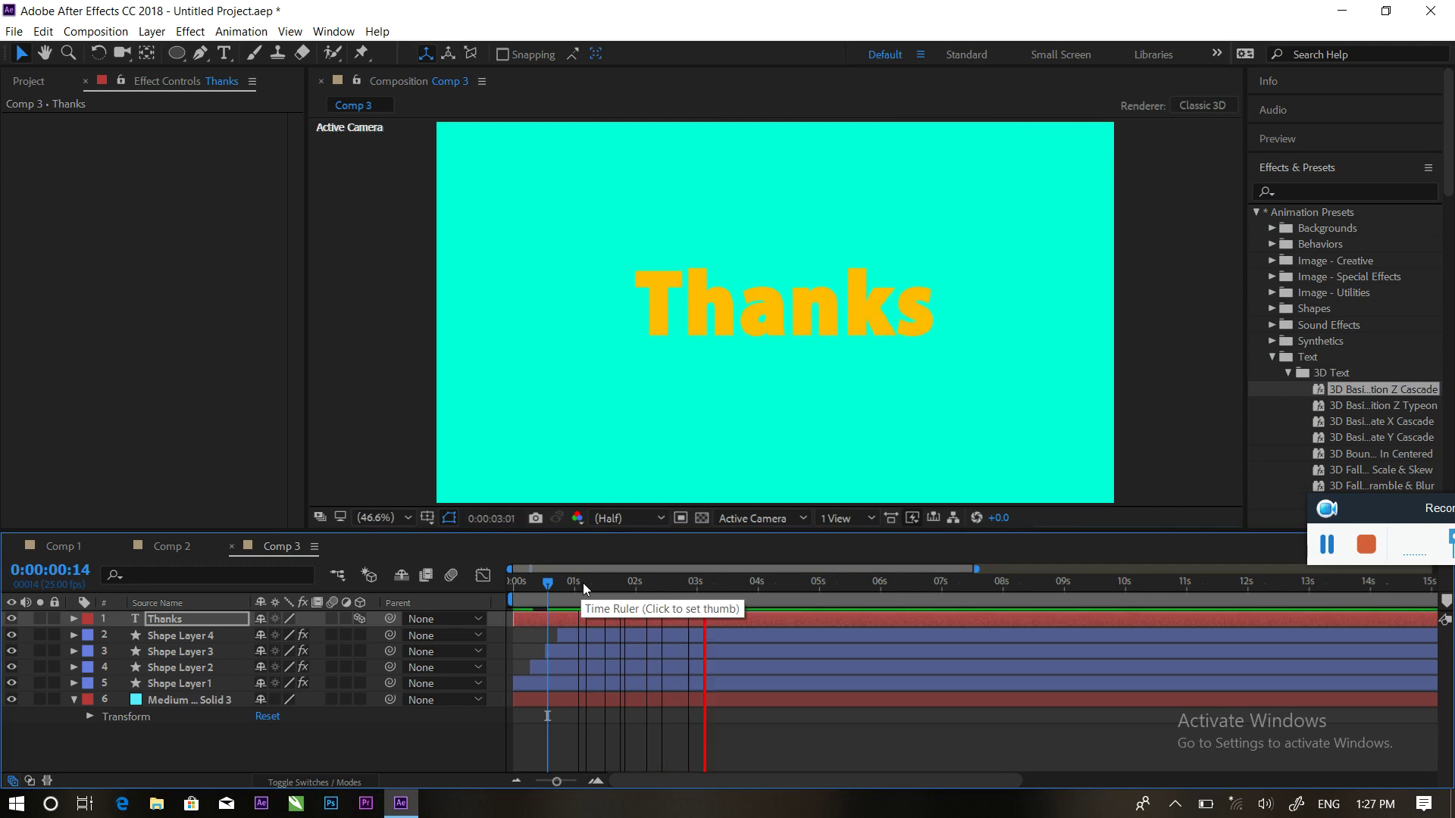
key(space)
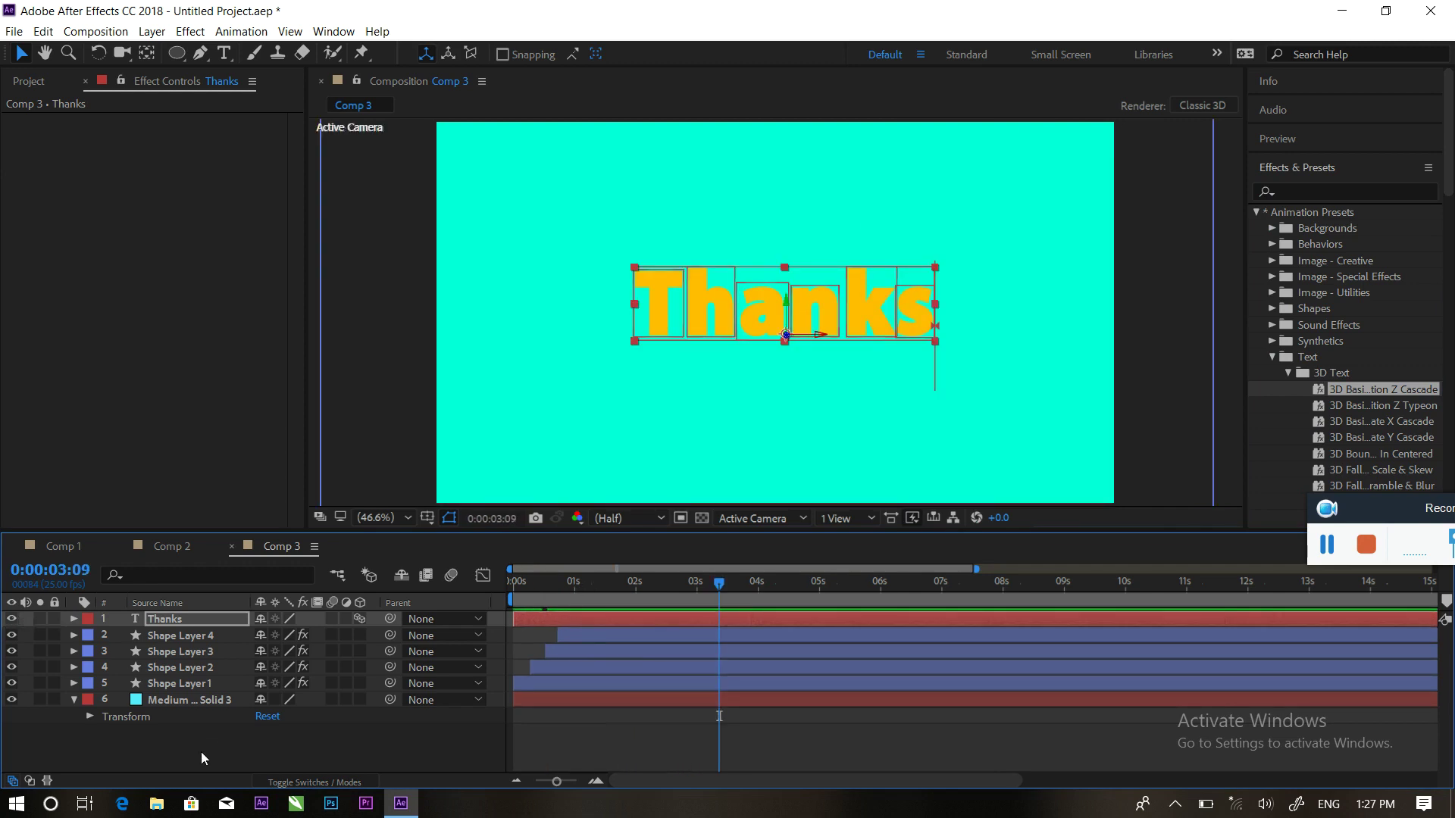
click(202, 752)
click(155, 544)
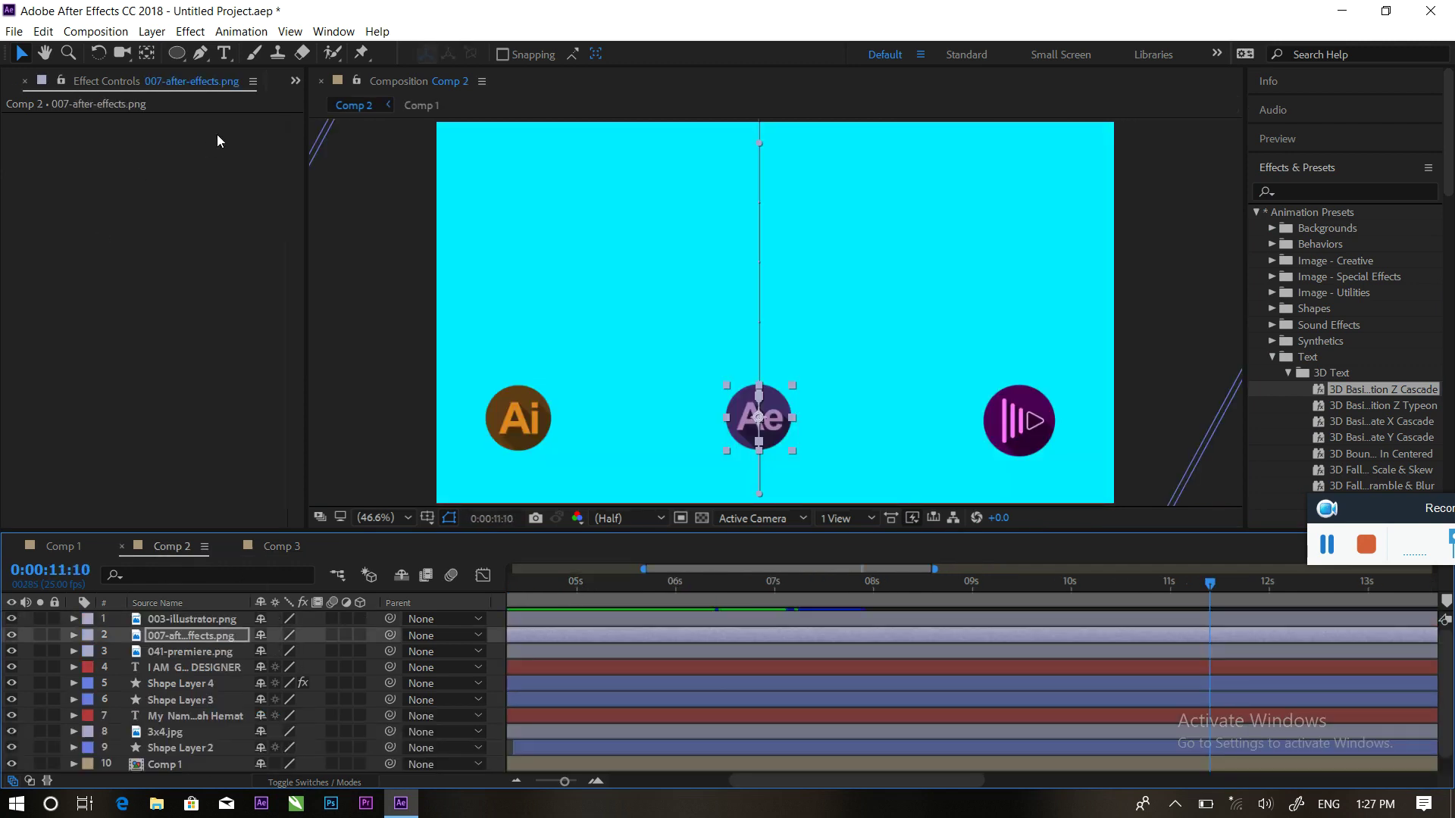
Show the Project panel and drag Comp 3 into Comp 2's timeline as a layer
click(295, 82)
click(300, 123)
click(295, 80)
click(339, 103)
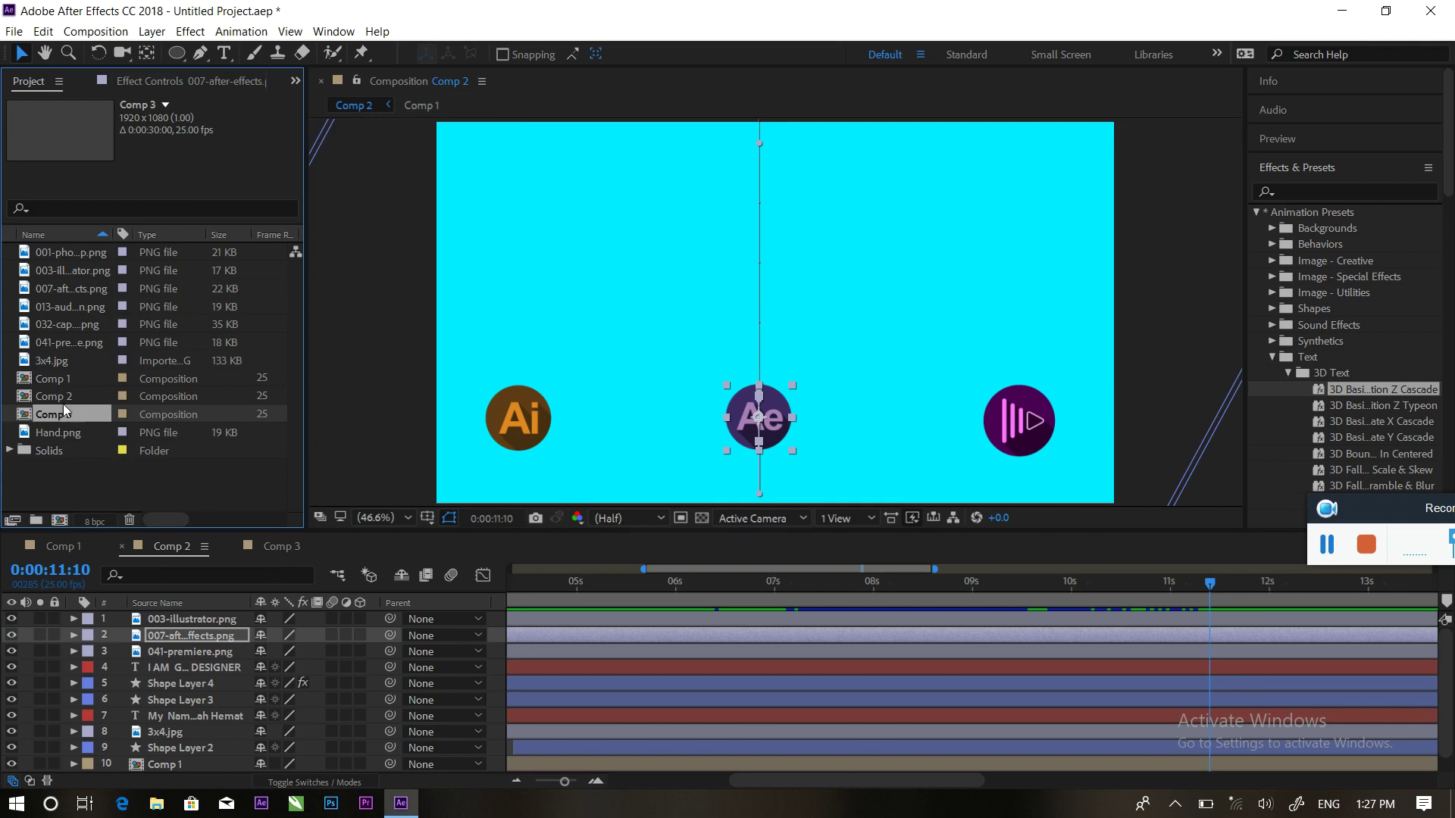
drag(72, 421, 194, 615)
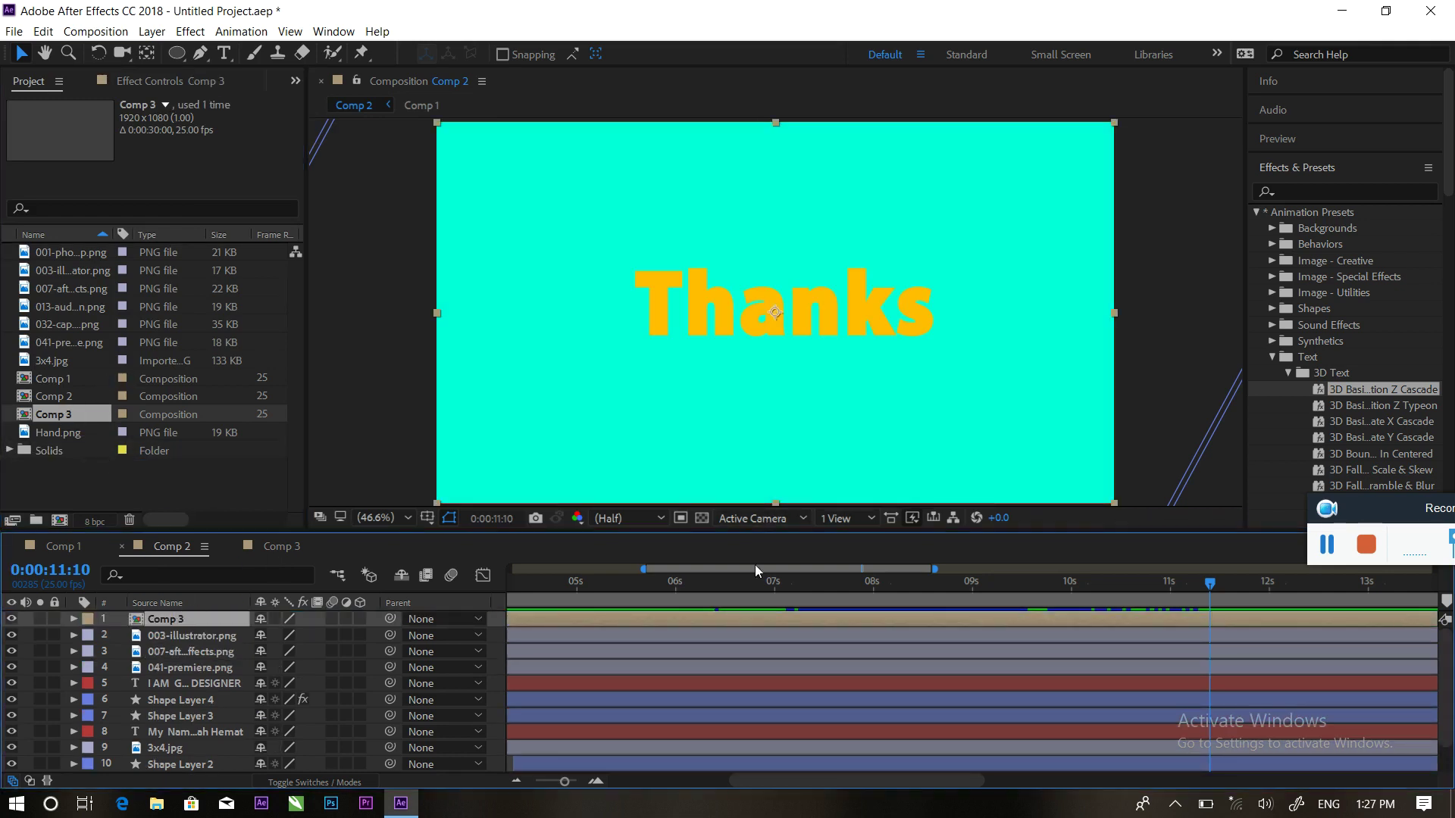
drag(612, 620, 1068, 621)
Slide the Comp 3 layer to start around 11.5 s and preview from the start
drag(1204, 585, 905, 587)
click(959, 594)
drag(1005, 624, 1173, 629)
key(space)
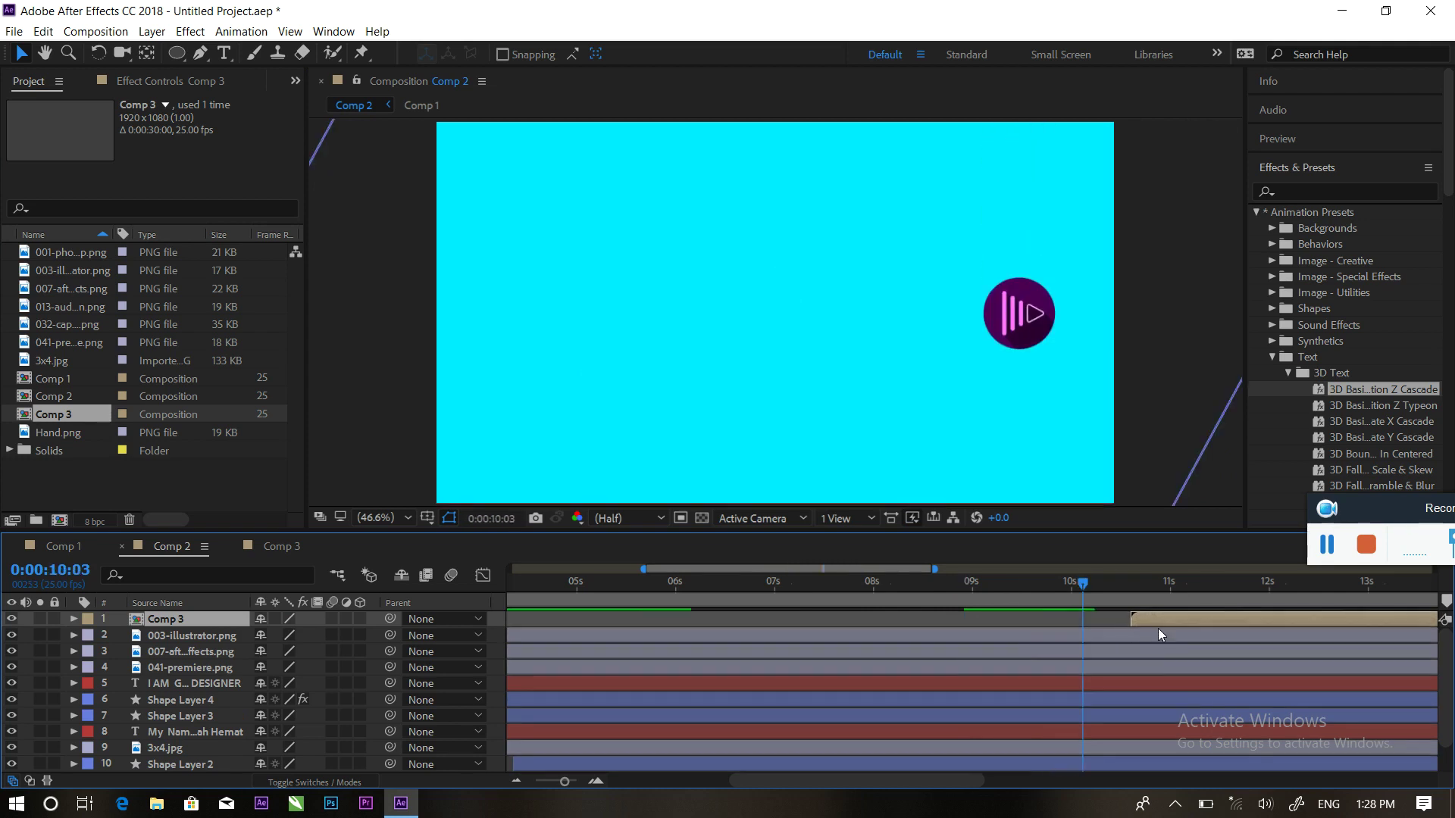
drag(1199, 619, 1256, 615)
key(space)
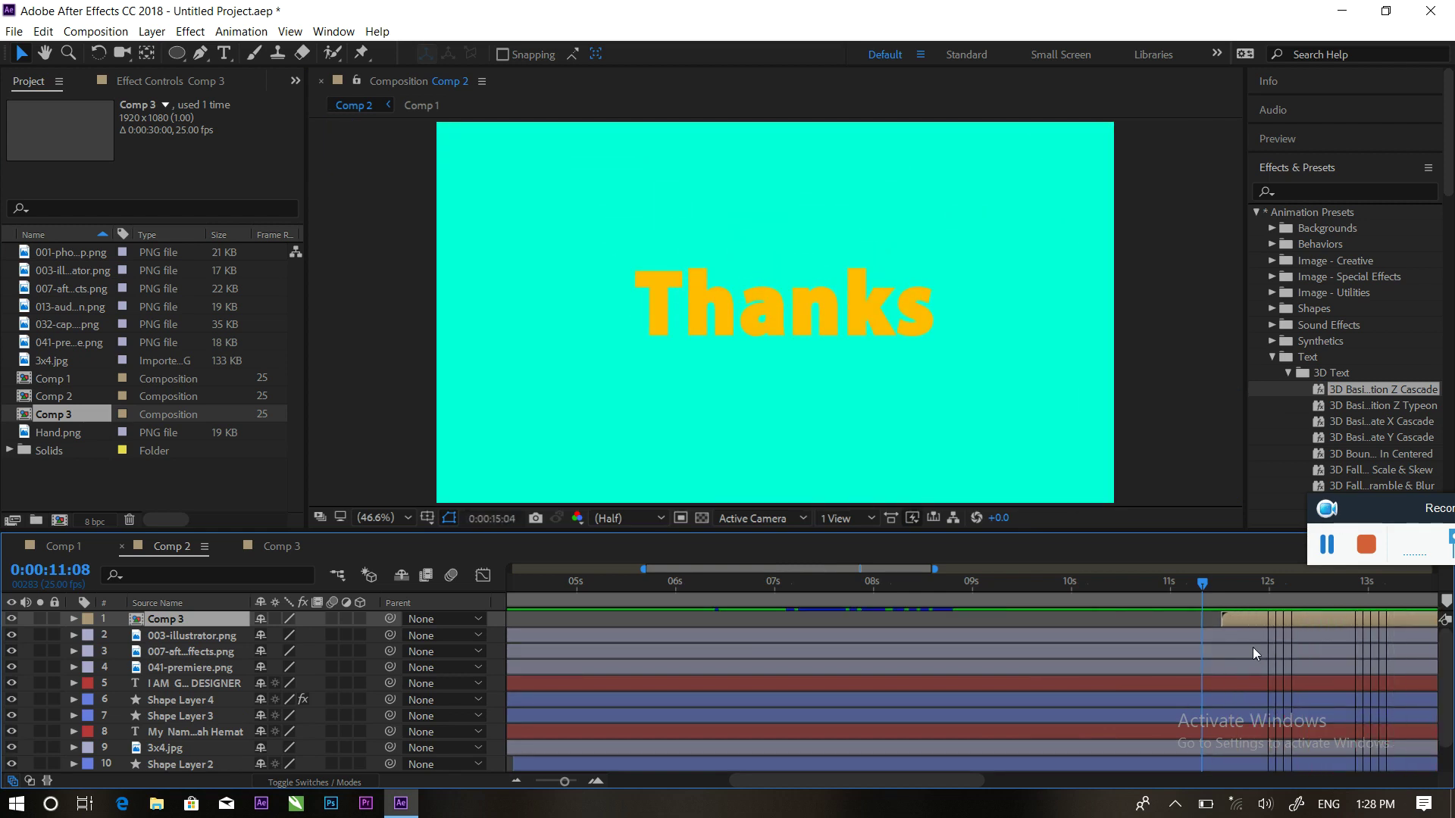
key(space)
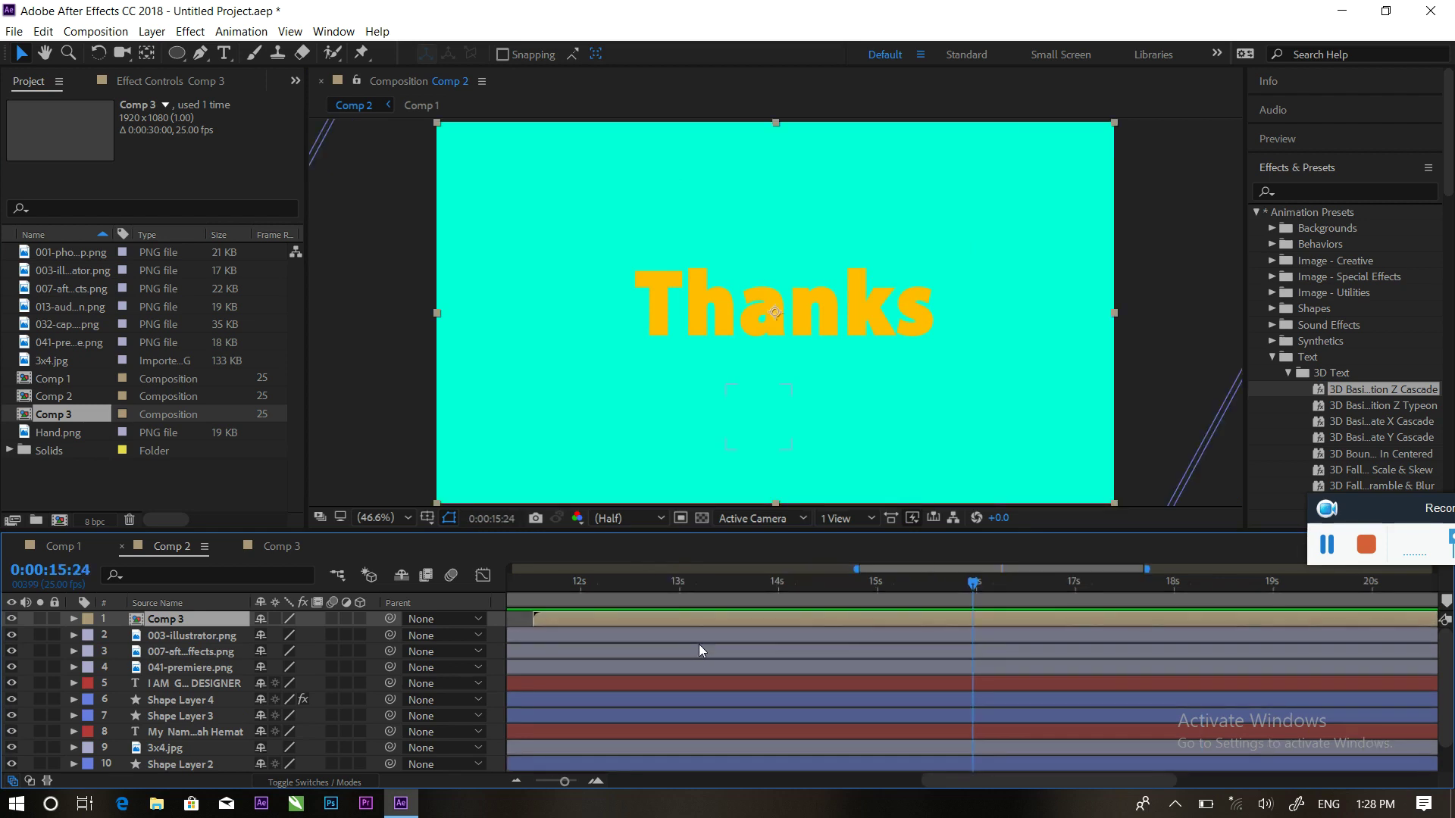
key(space)
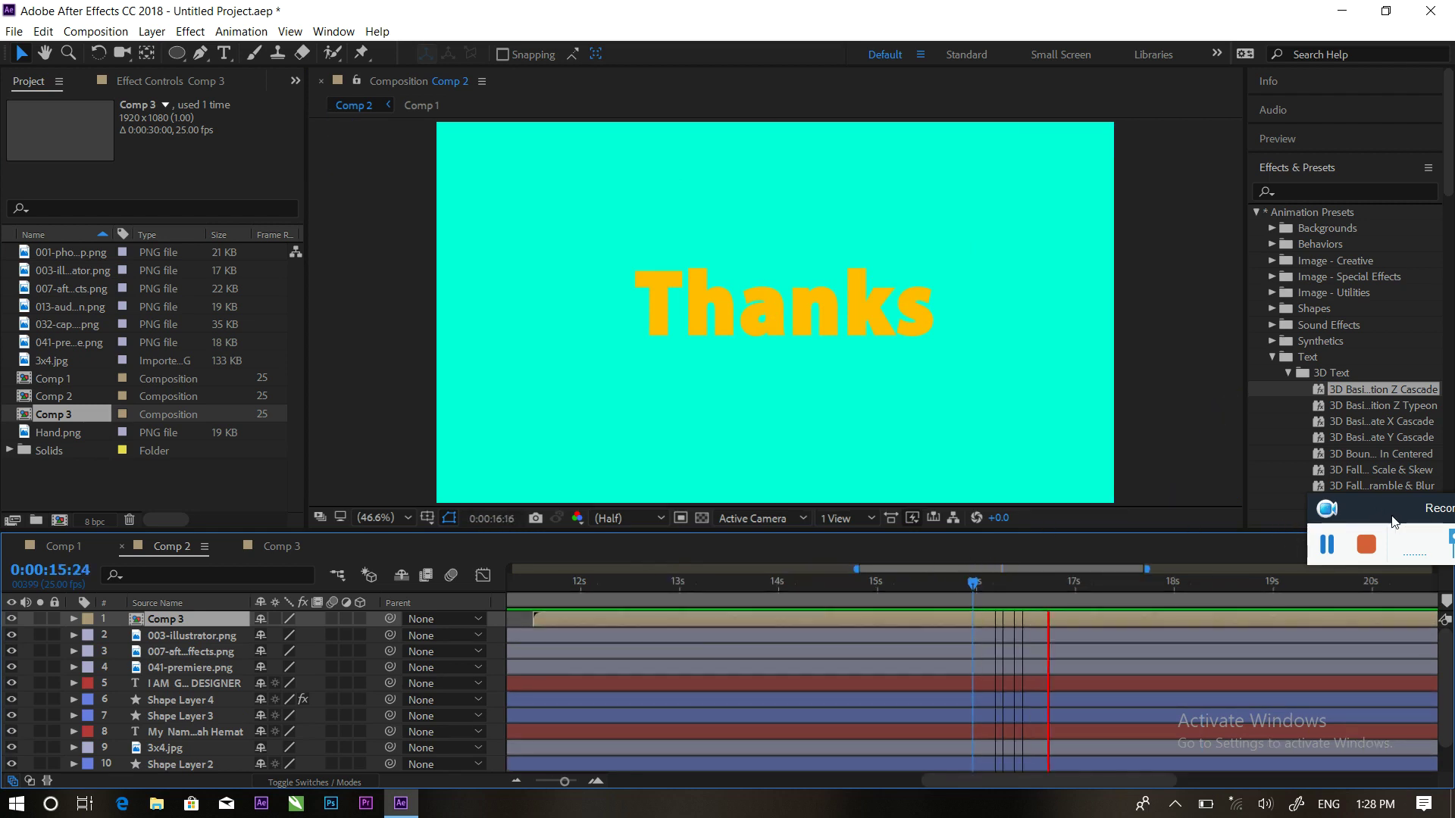
drag(1341, 521, 1235, 377)
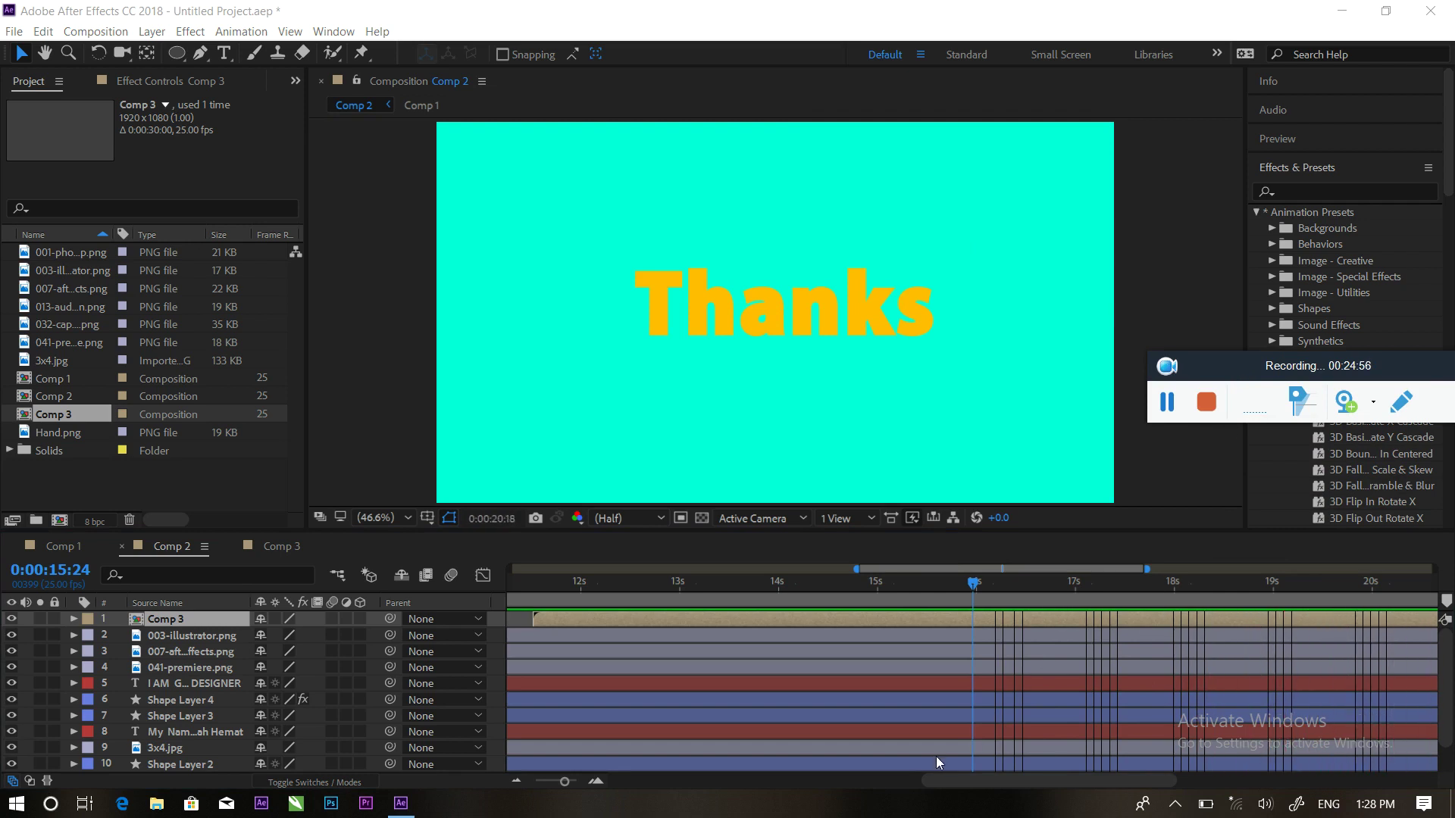
drag(961, 782, 540, 772)
click(520, 590)
drag(519, 579, 434, 576)
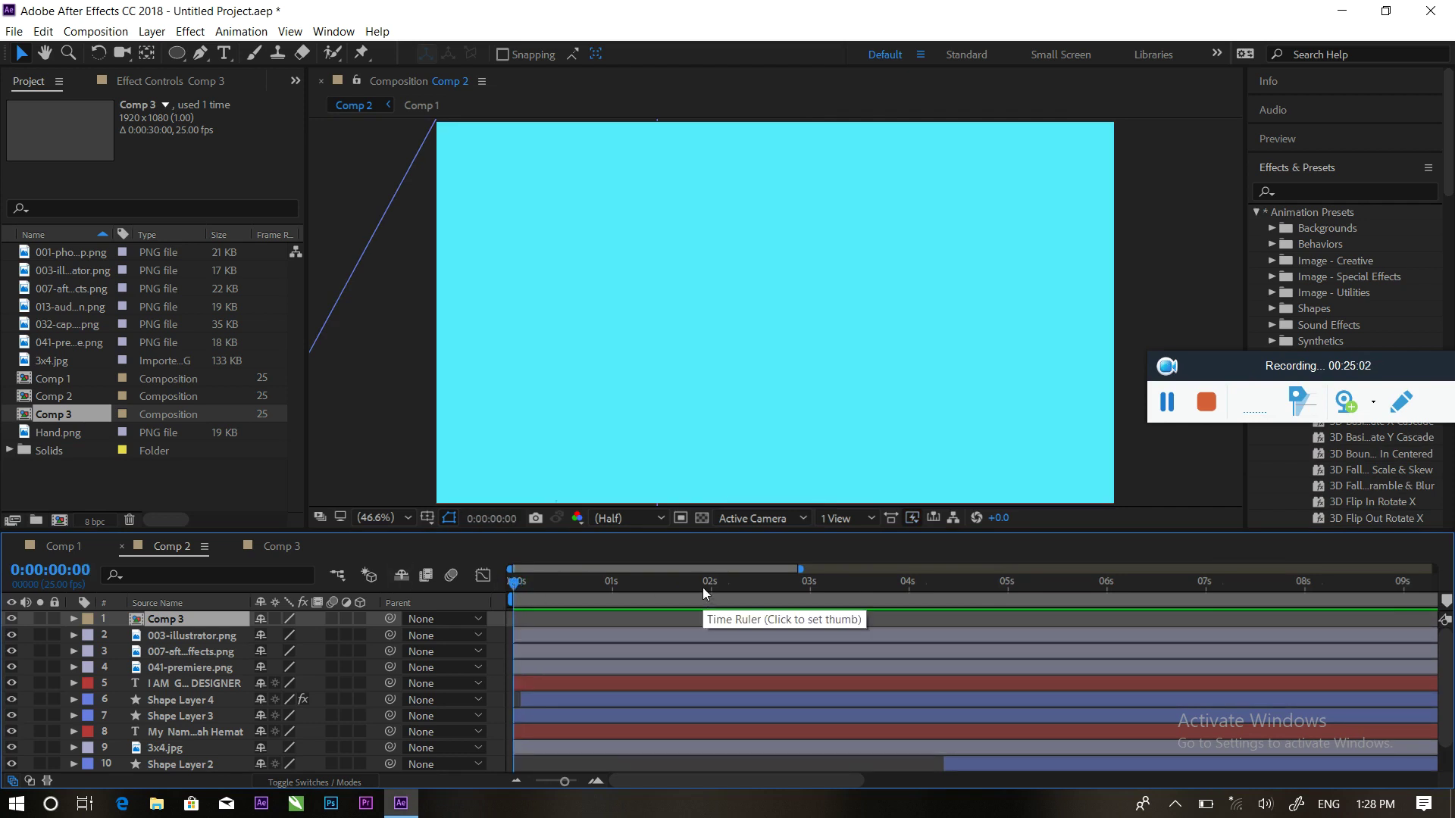
key(space)
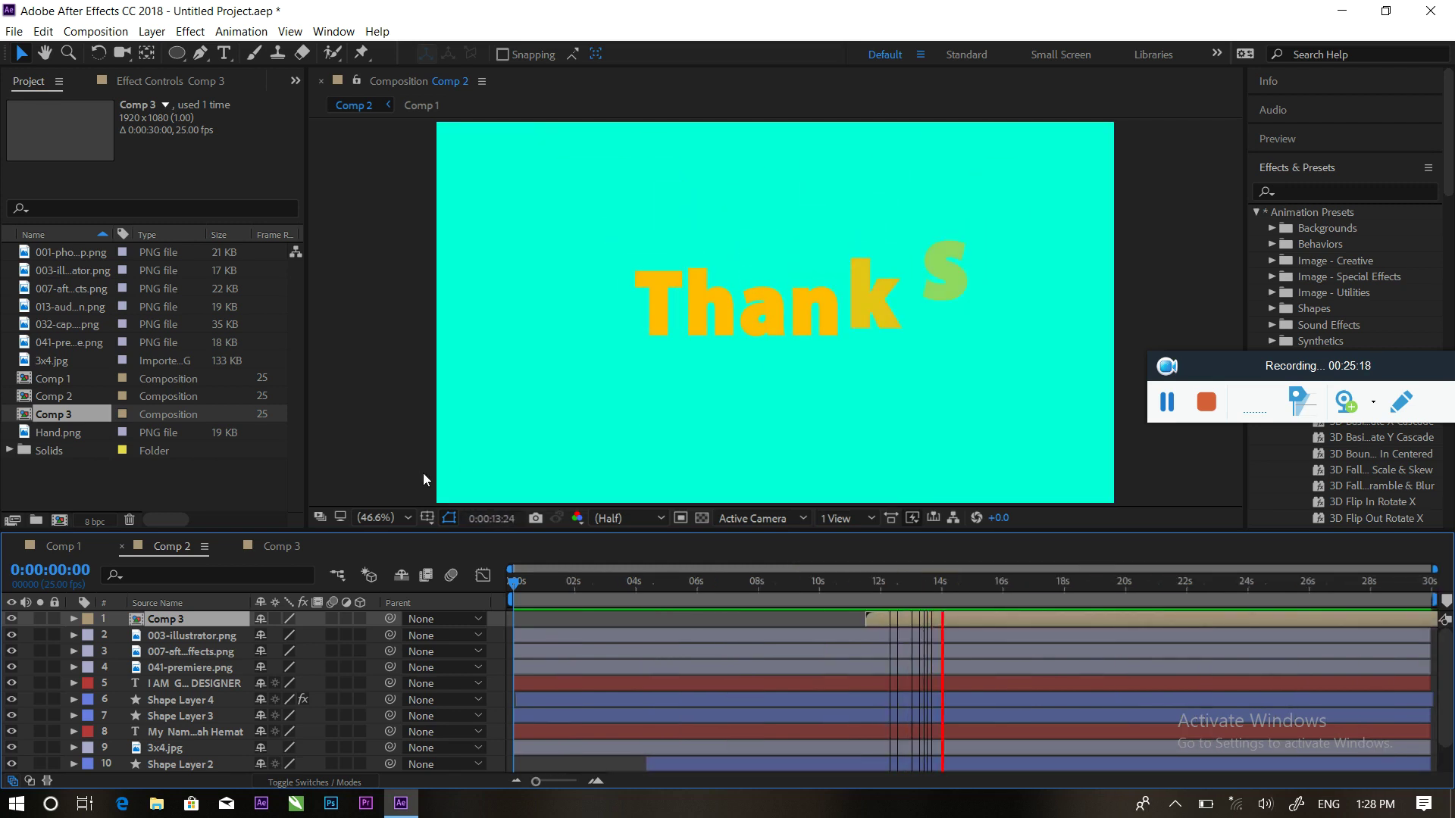
Open the import dialog and browse drive D to the After Effects\BBC folder
double_click(180, 487)
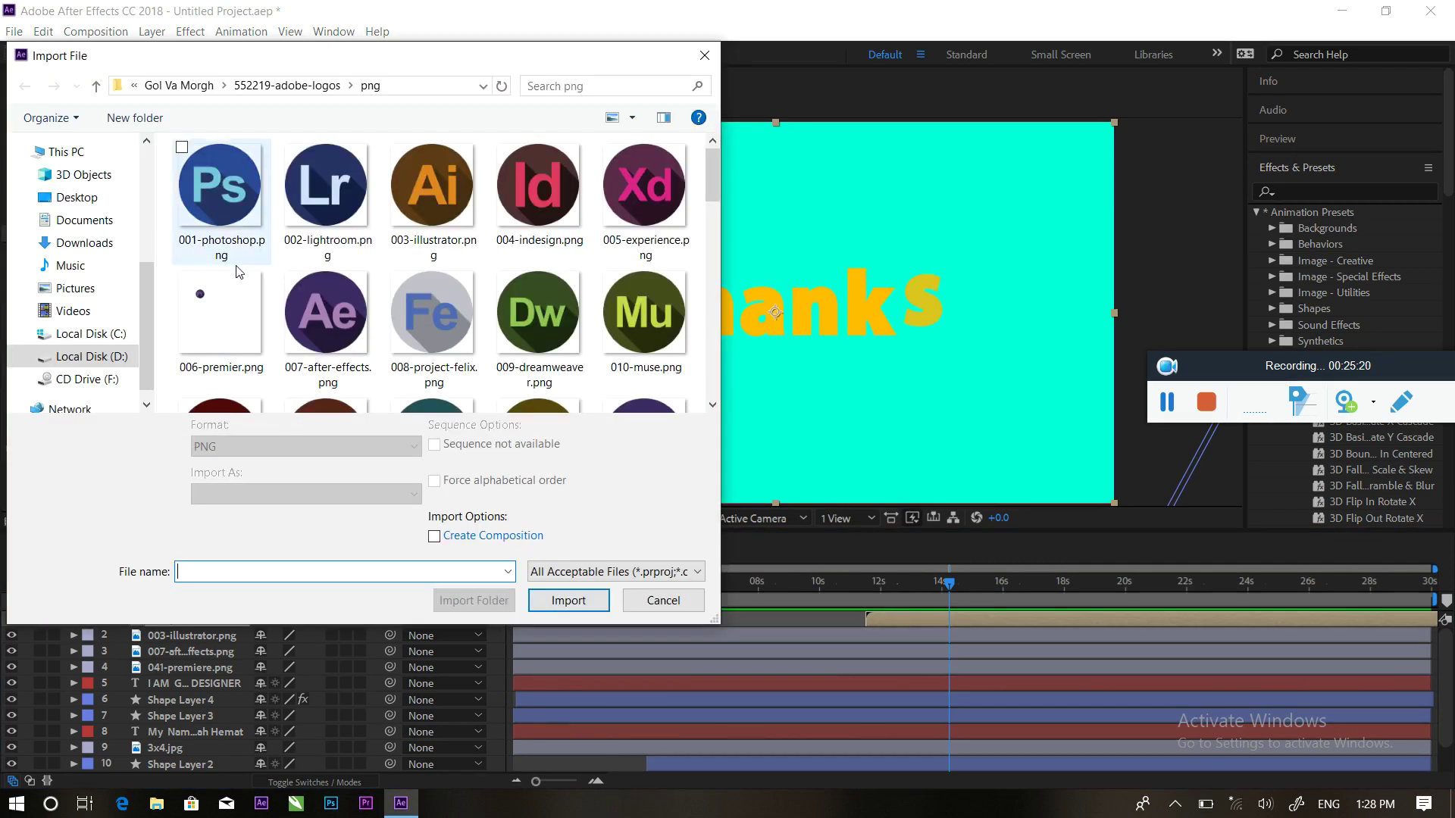
click(77, 197)
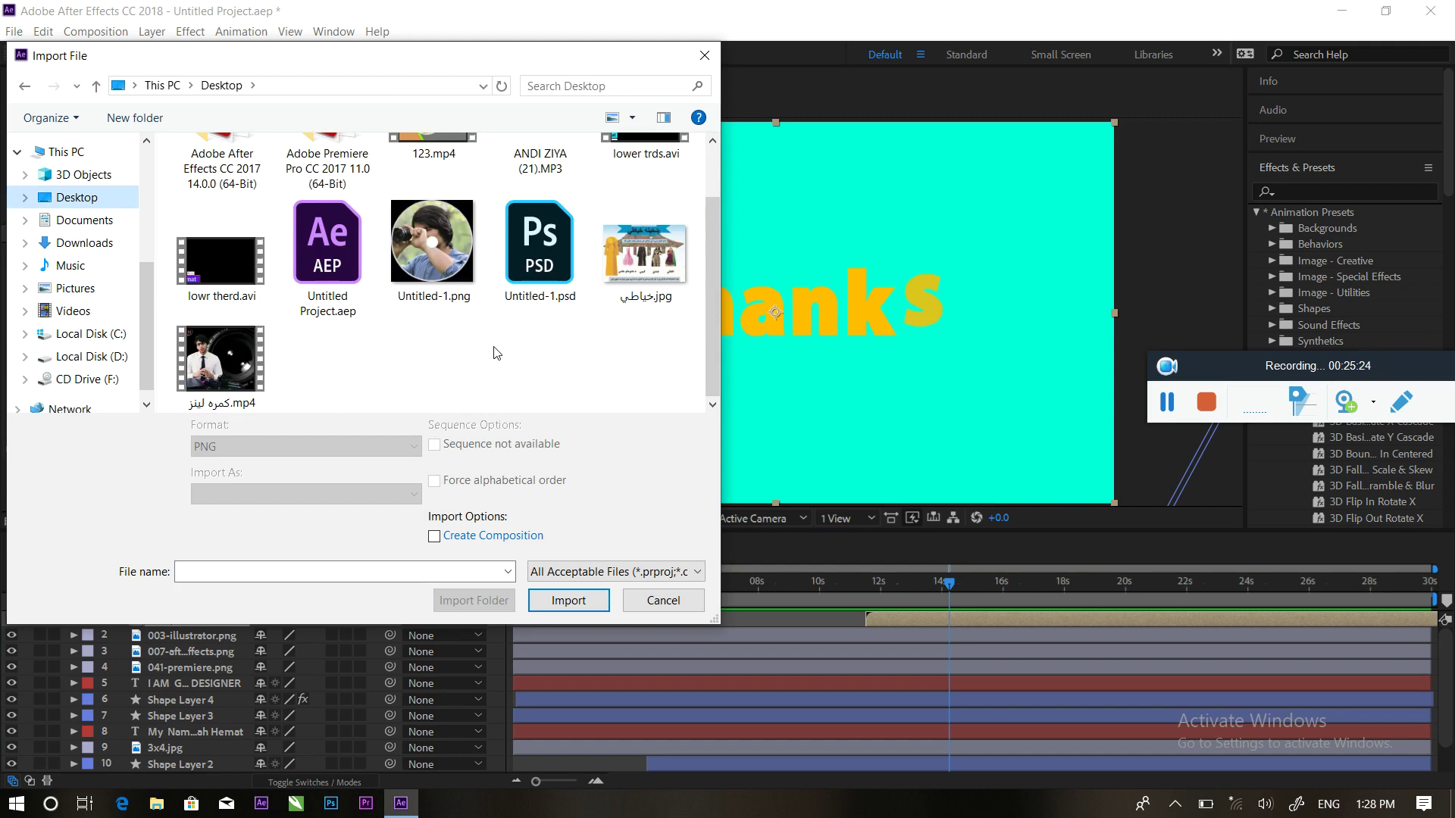
click(79, 357)
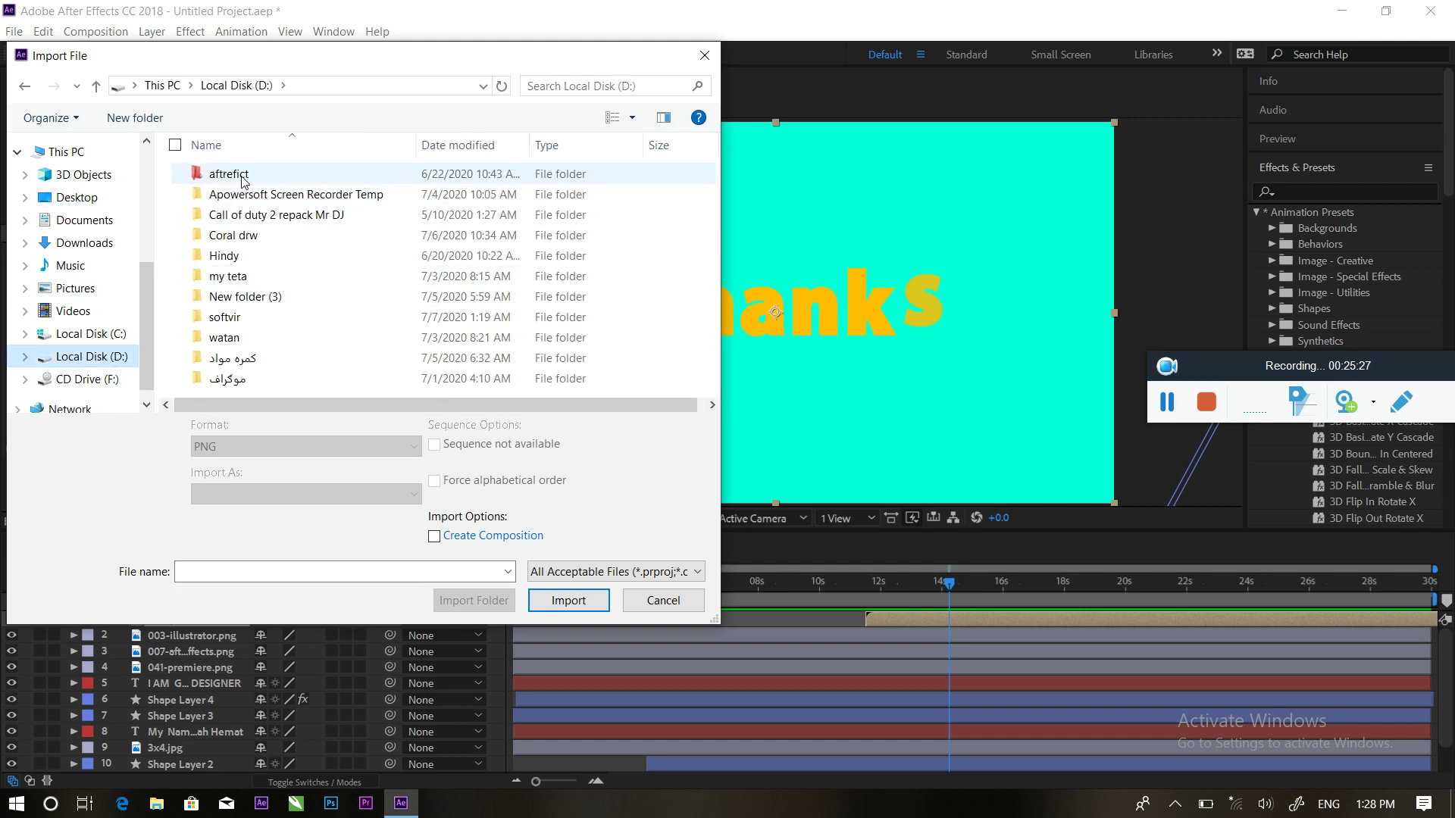
double_click(237, 359)
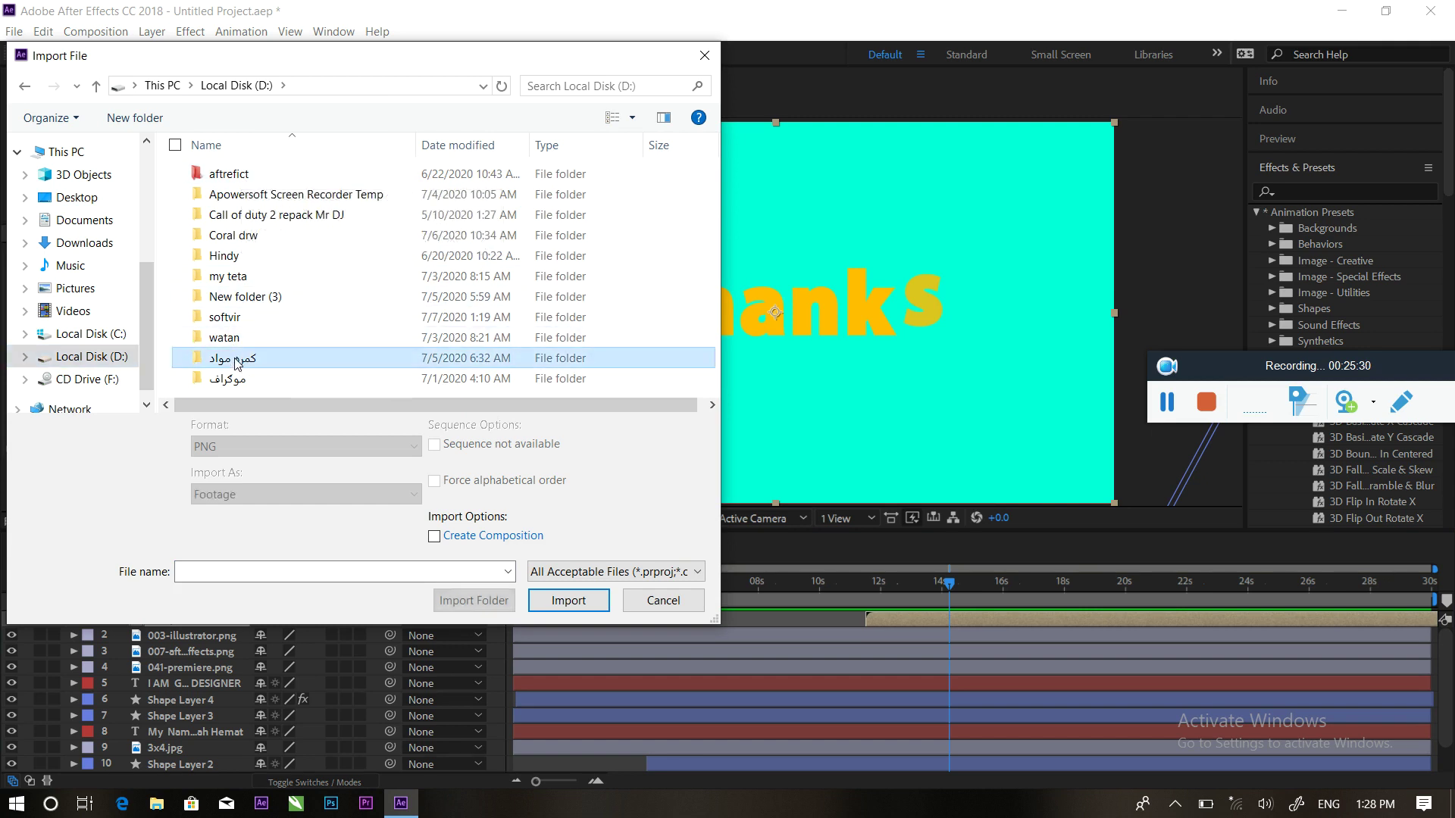
double_click(246, 196)
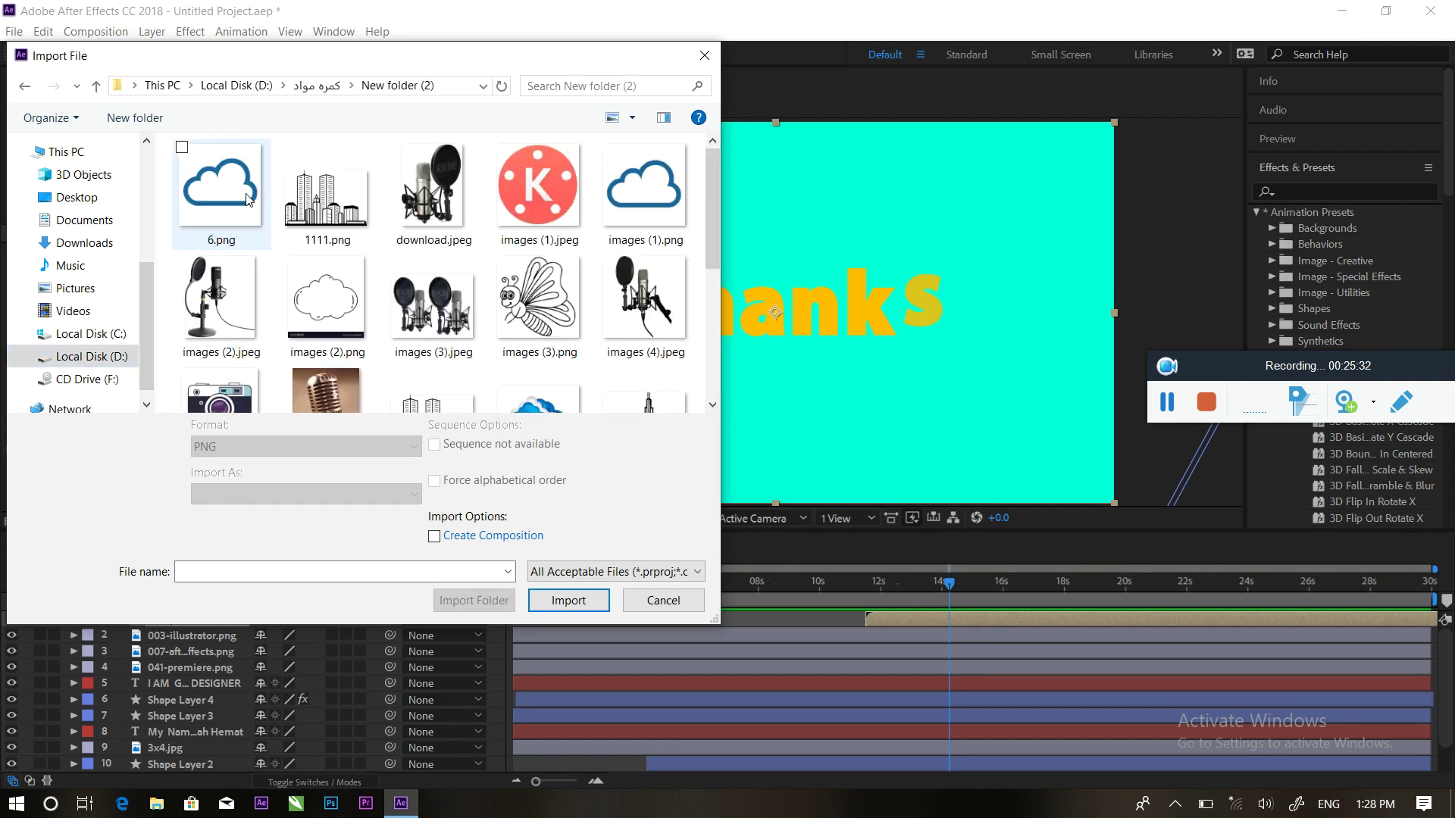
click(24, 88)
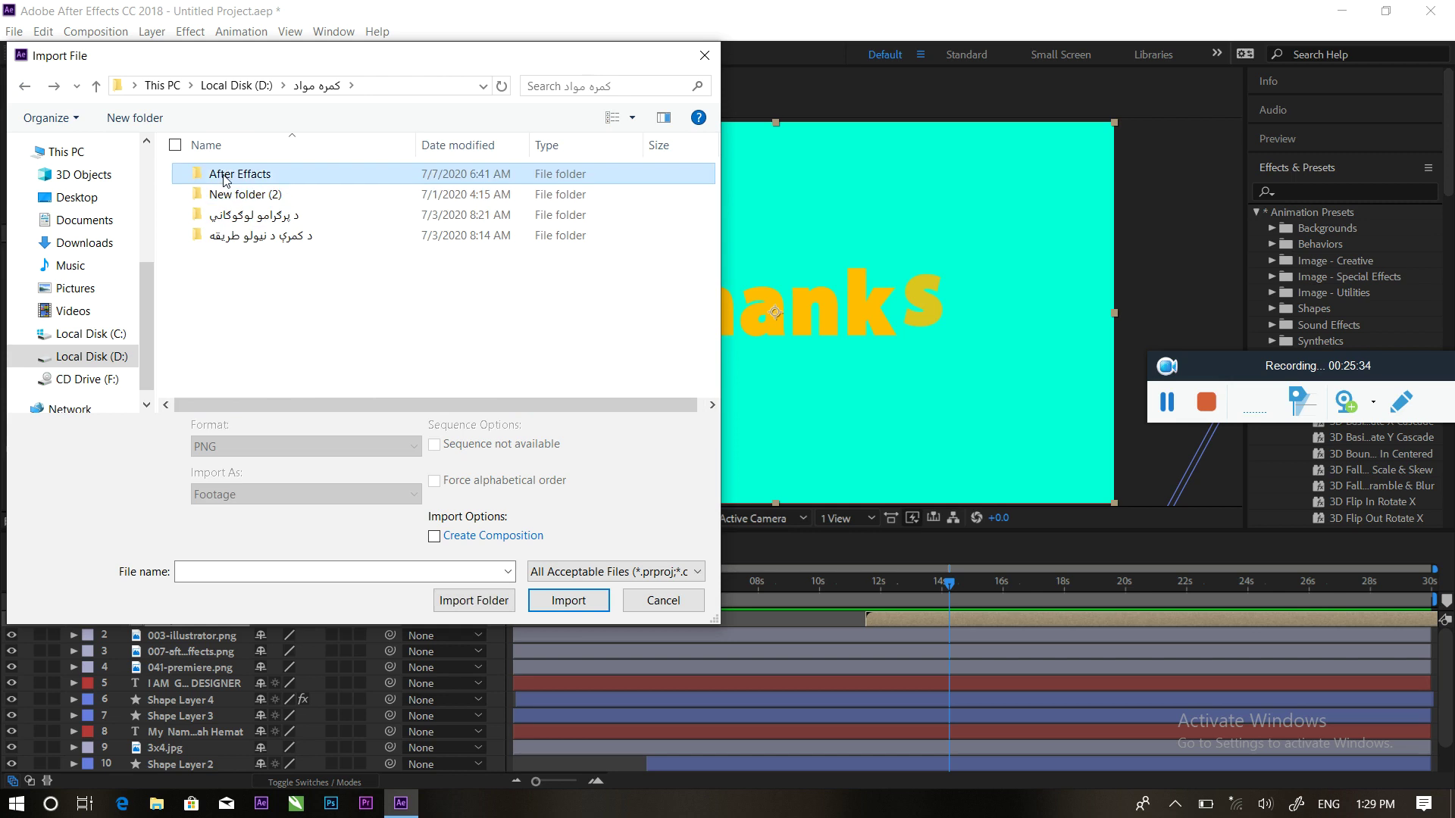
double_click(227, 181)
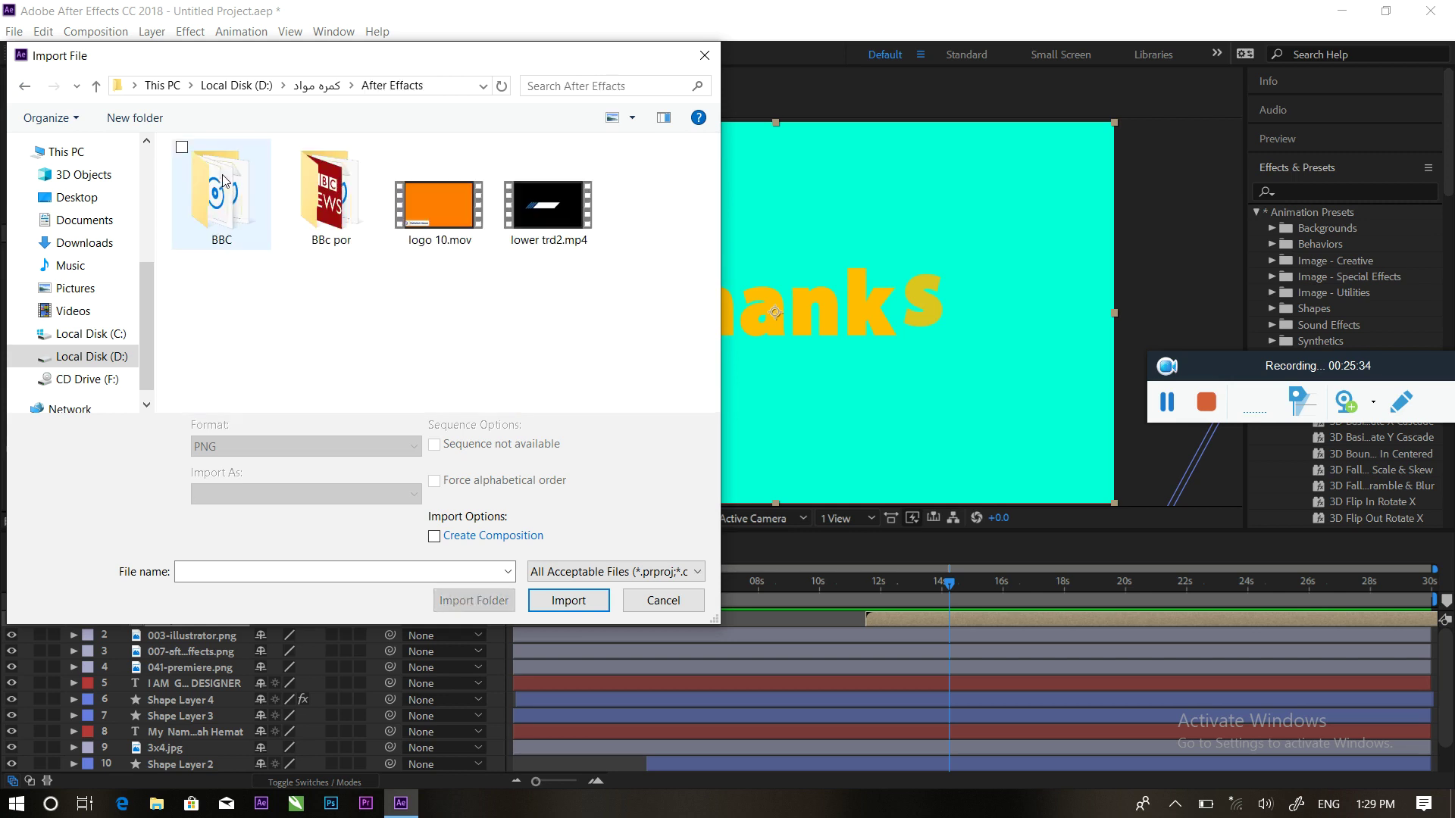
double_click(262, 211)
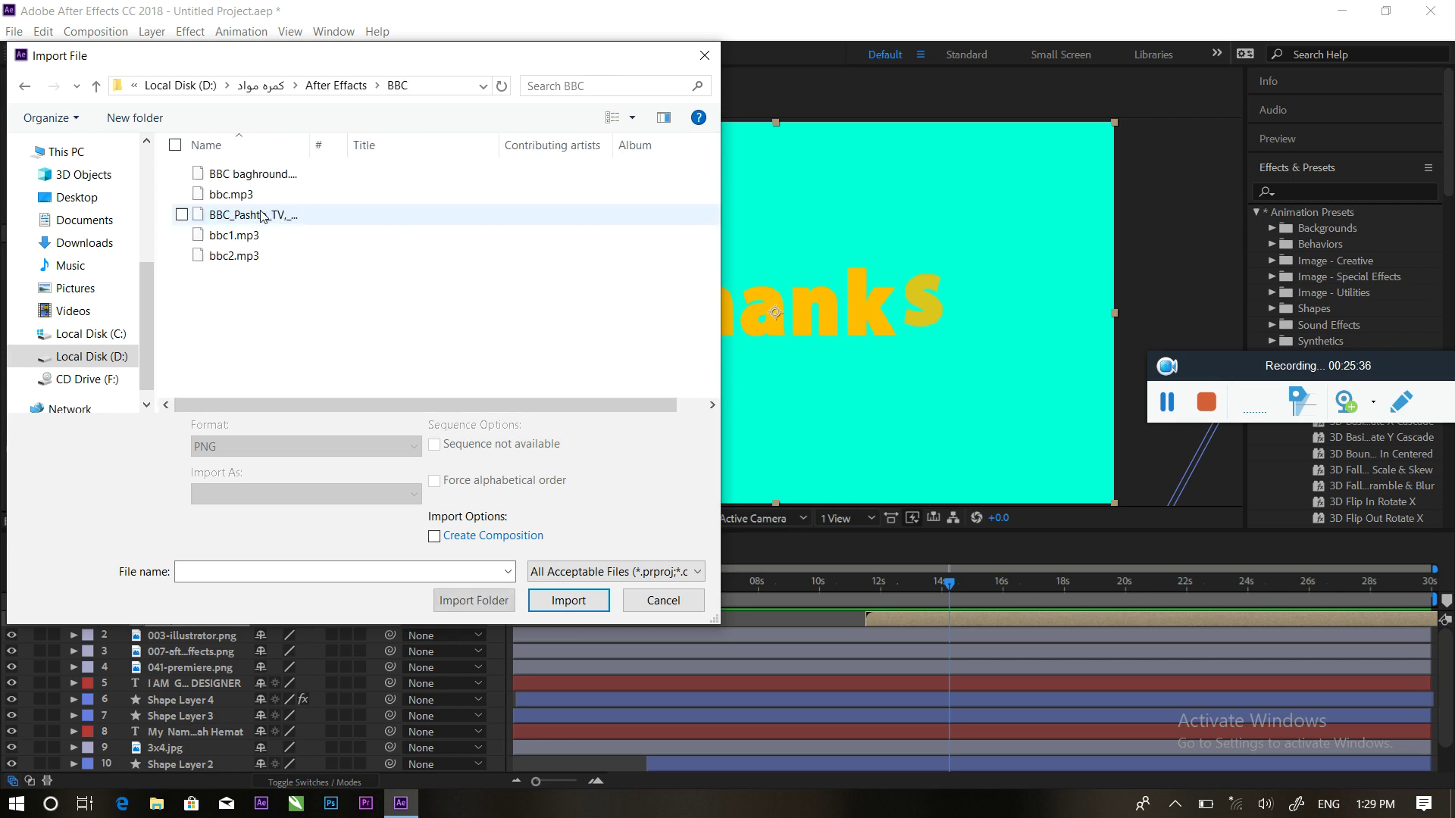
Check the BBc por folder, then import BBC baghround.mp3 from the BBC folder
click(24, 86)
double_click(321, 213)
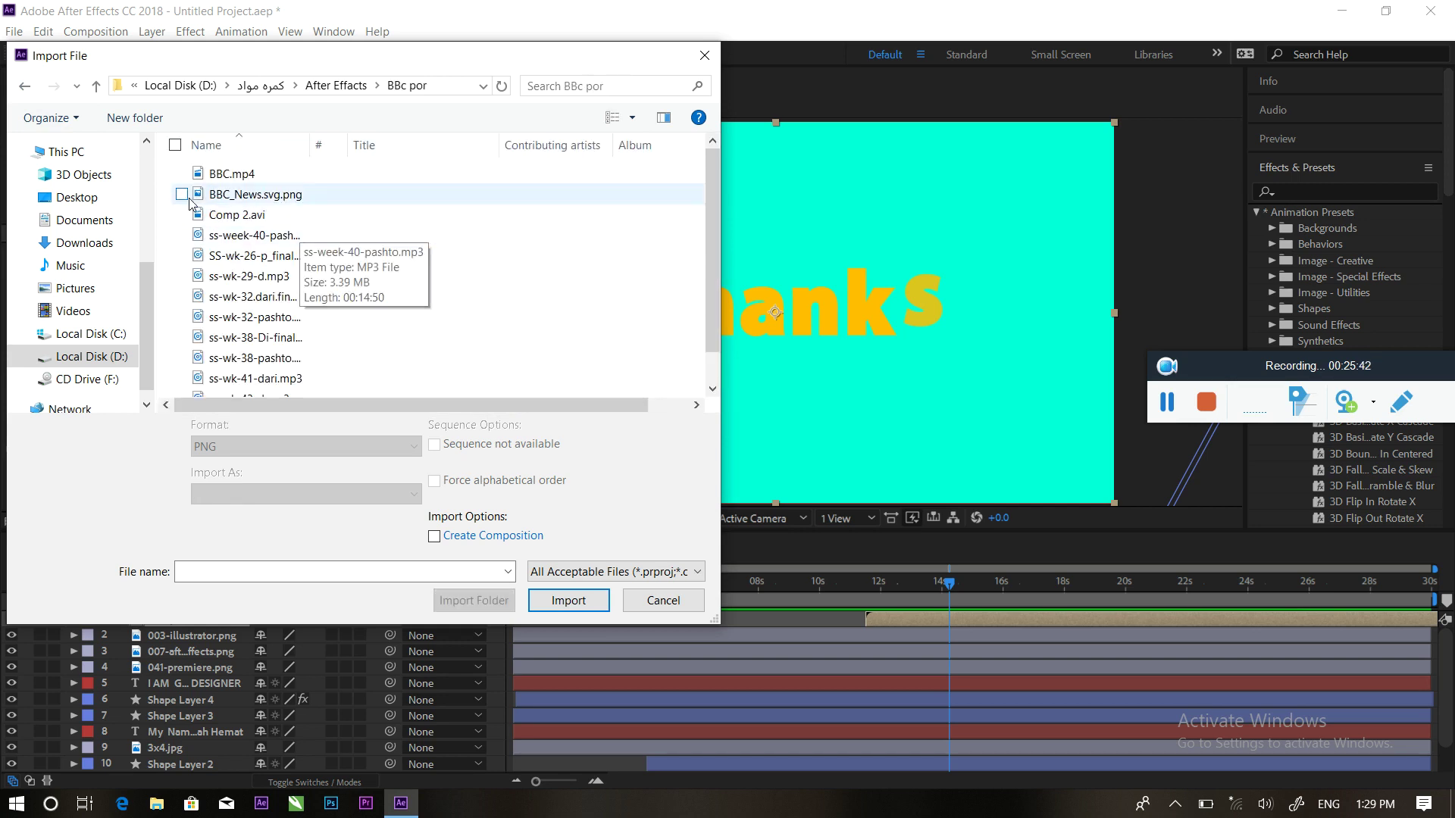
click(25, 86)
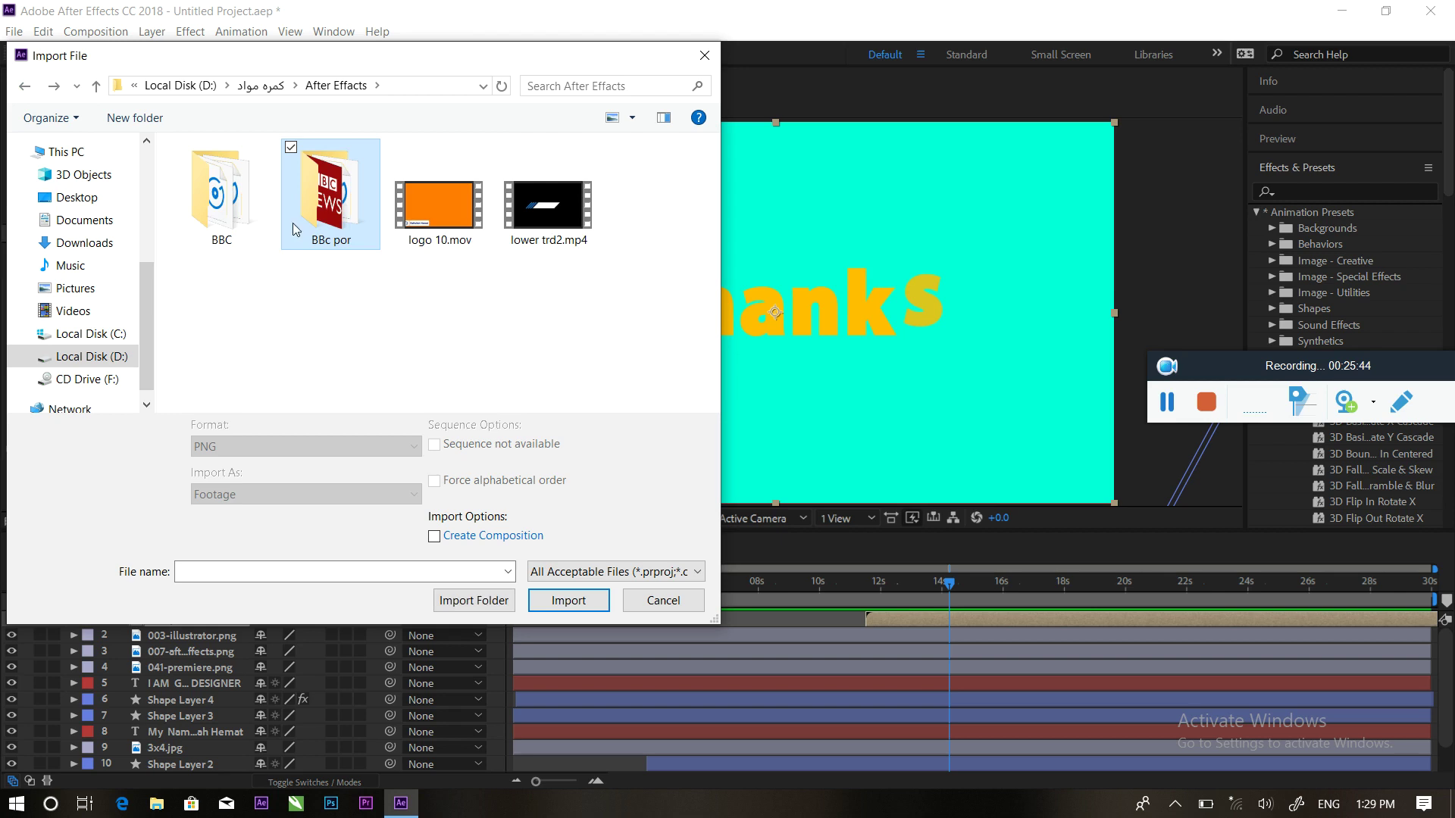
double_click(222, 198)
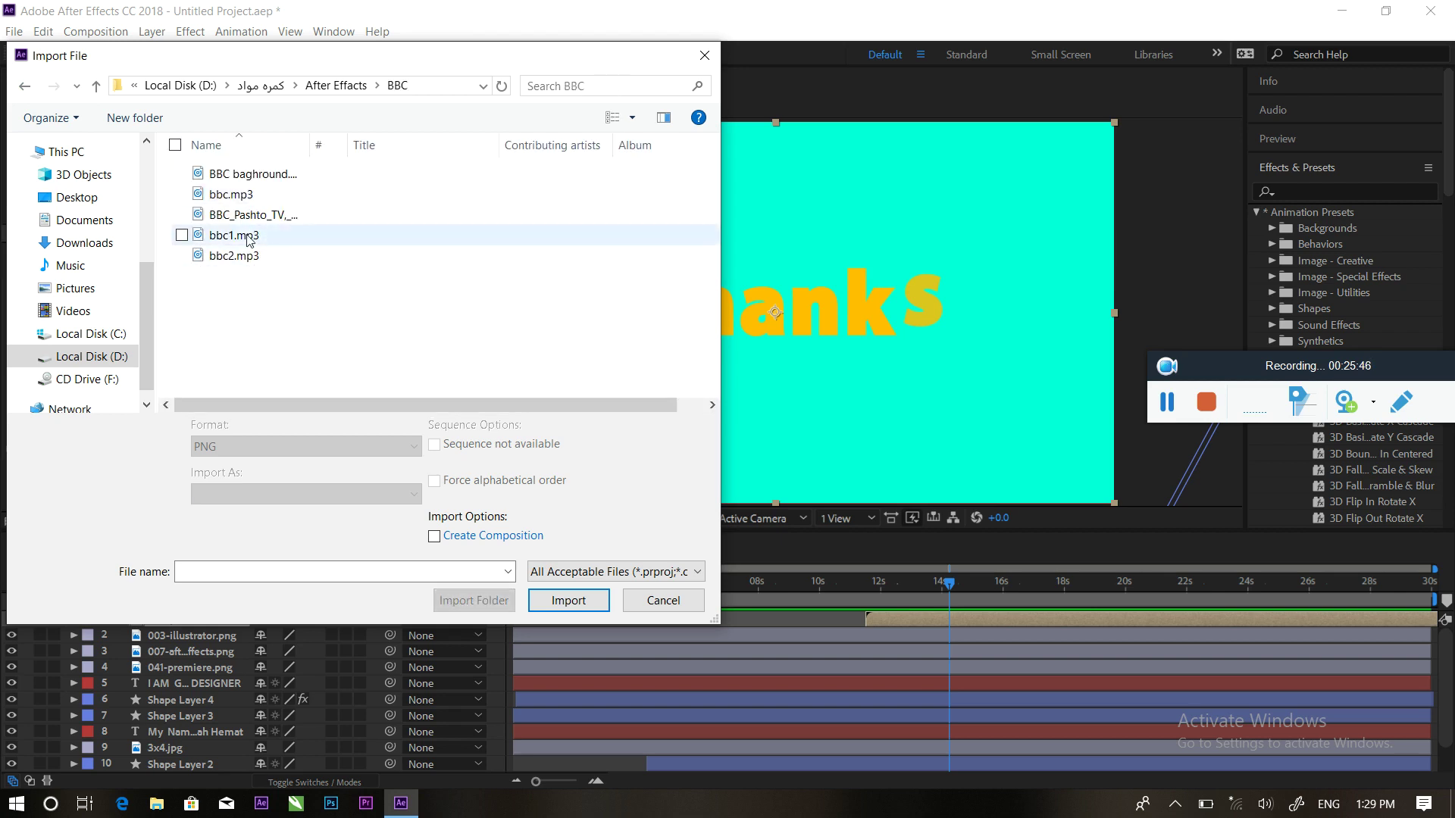
click(236, 181)
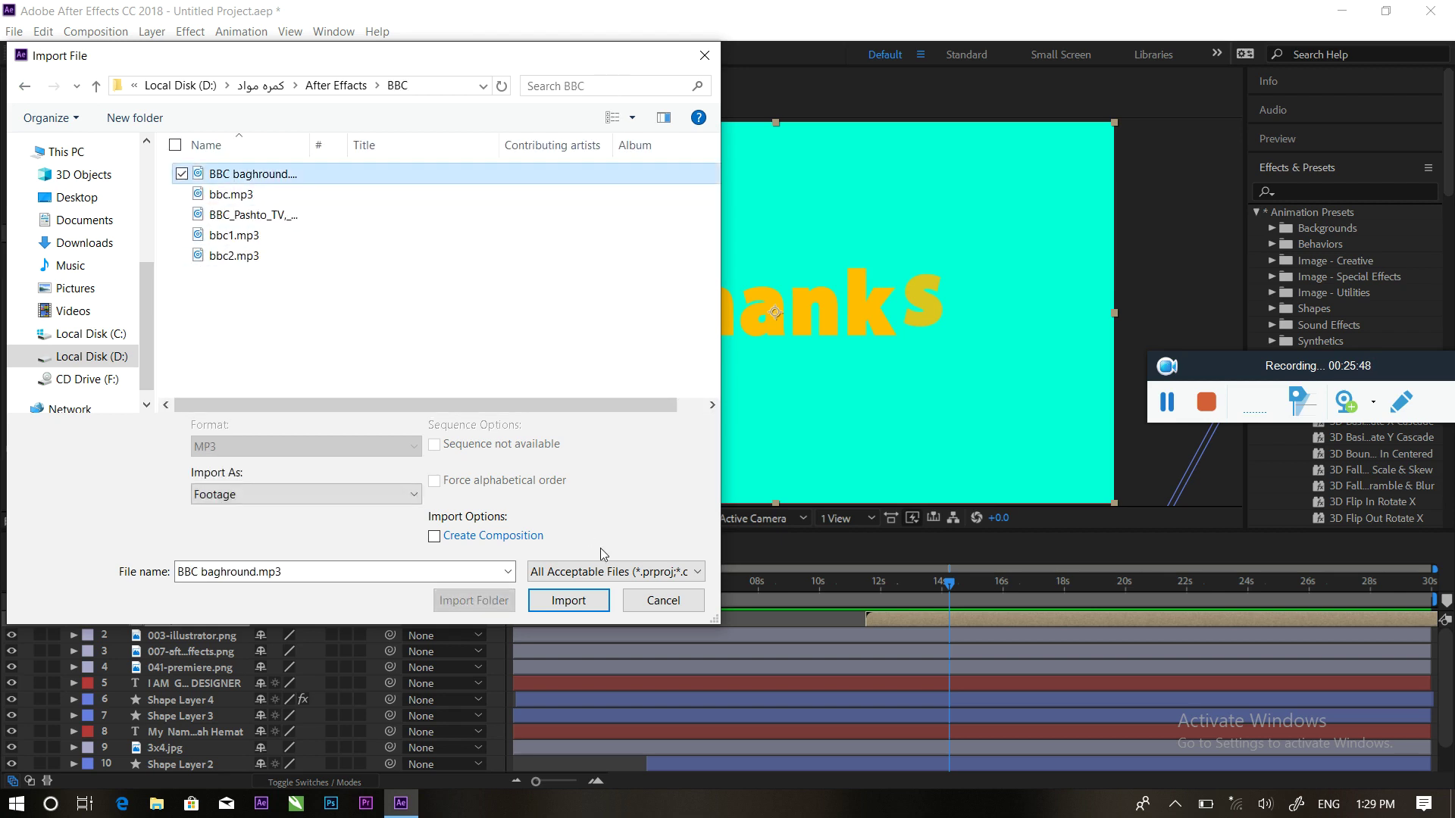
click(569, 600)
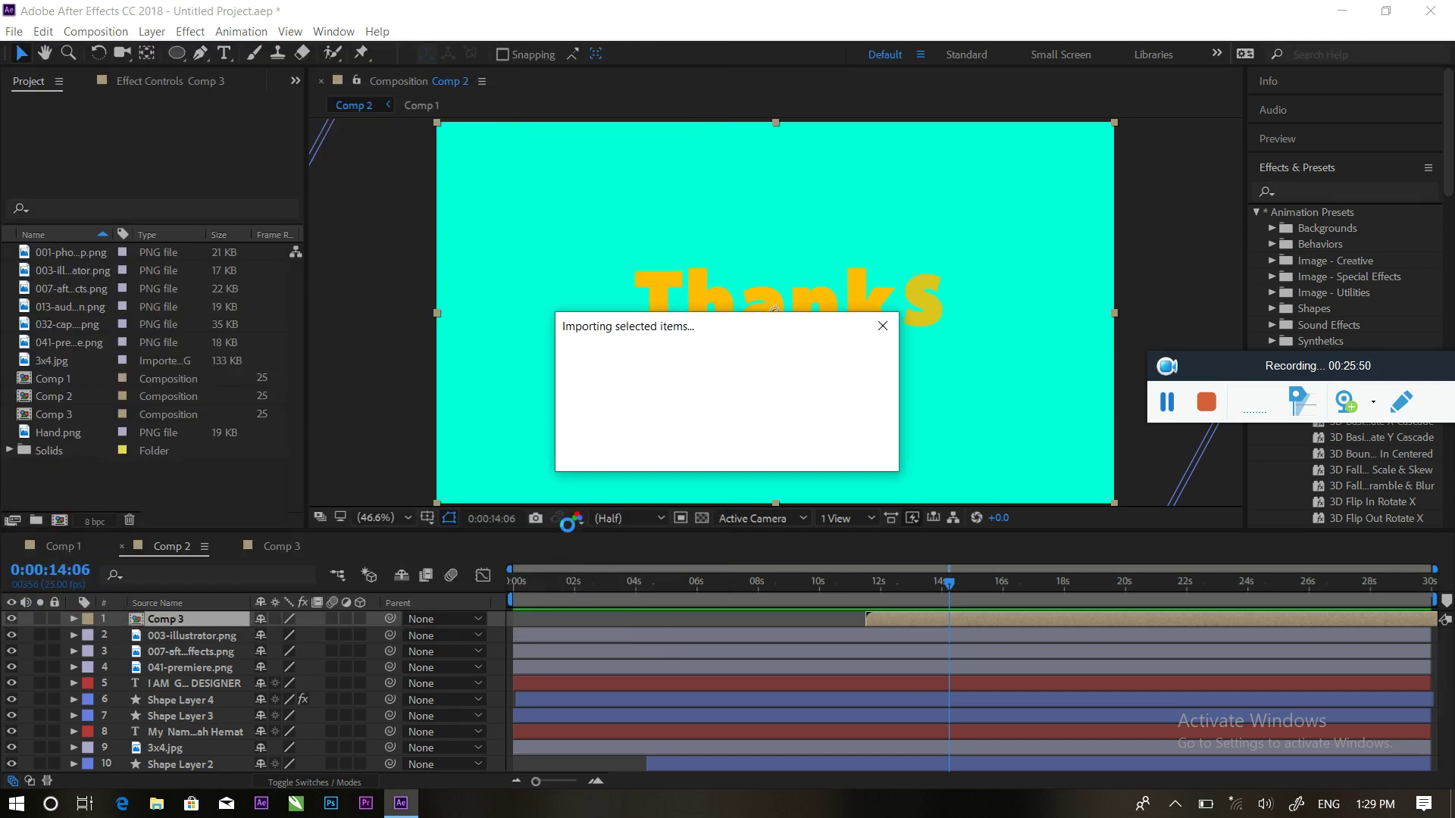
Drop BBC baghround.mp3 into the Comp 2 timeline and preview from 0 through the Thanks card
drag(51, 386, 167, 767)
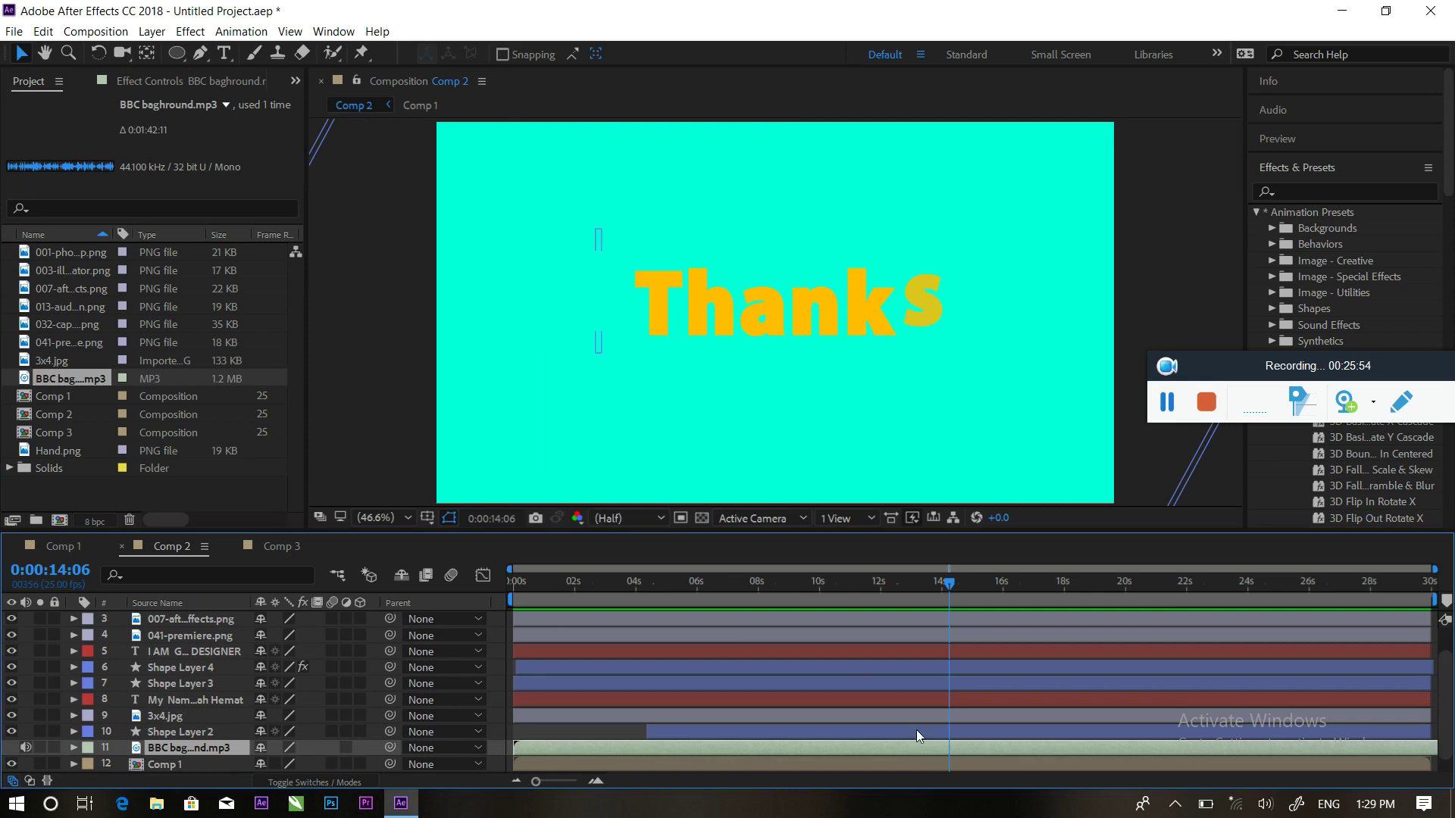
drag(943, 588, 516, 588)
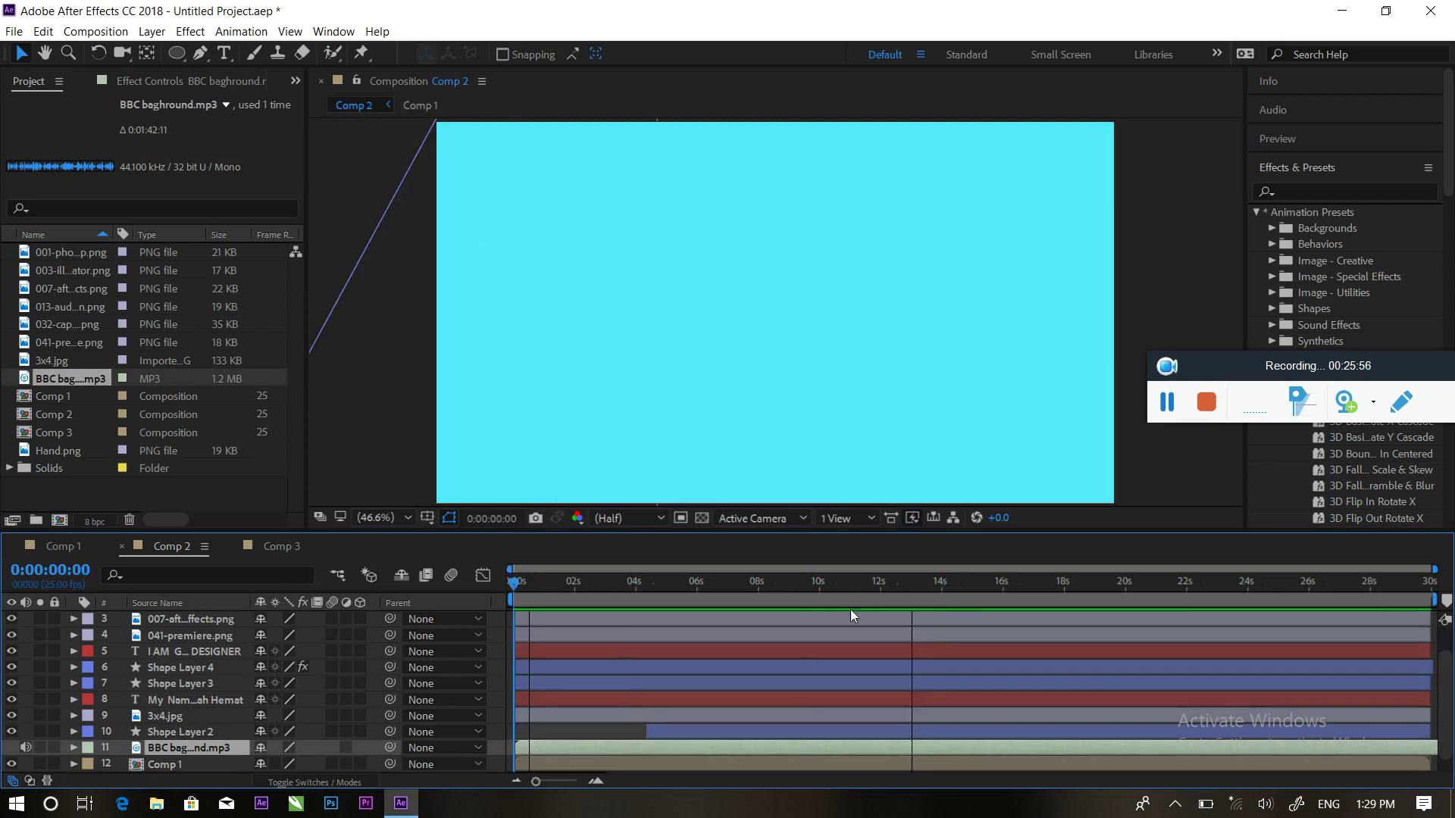
key(space)
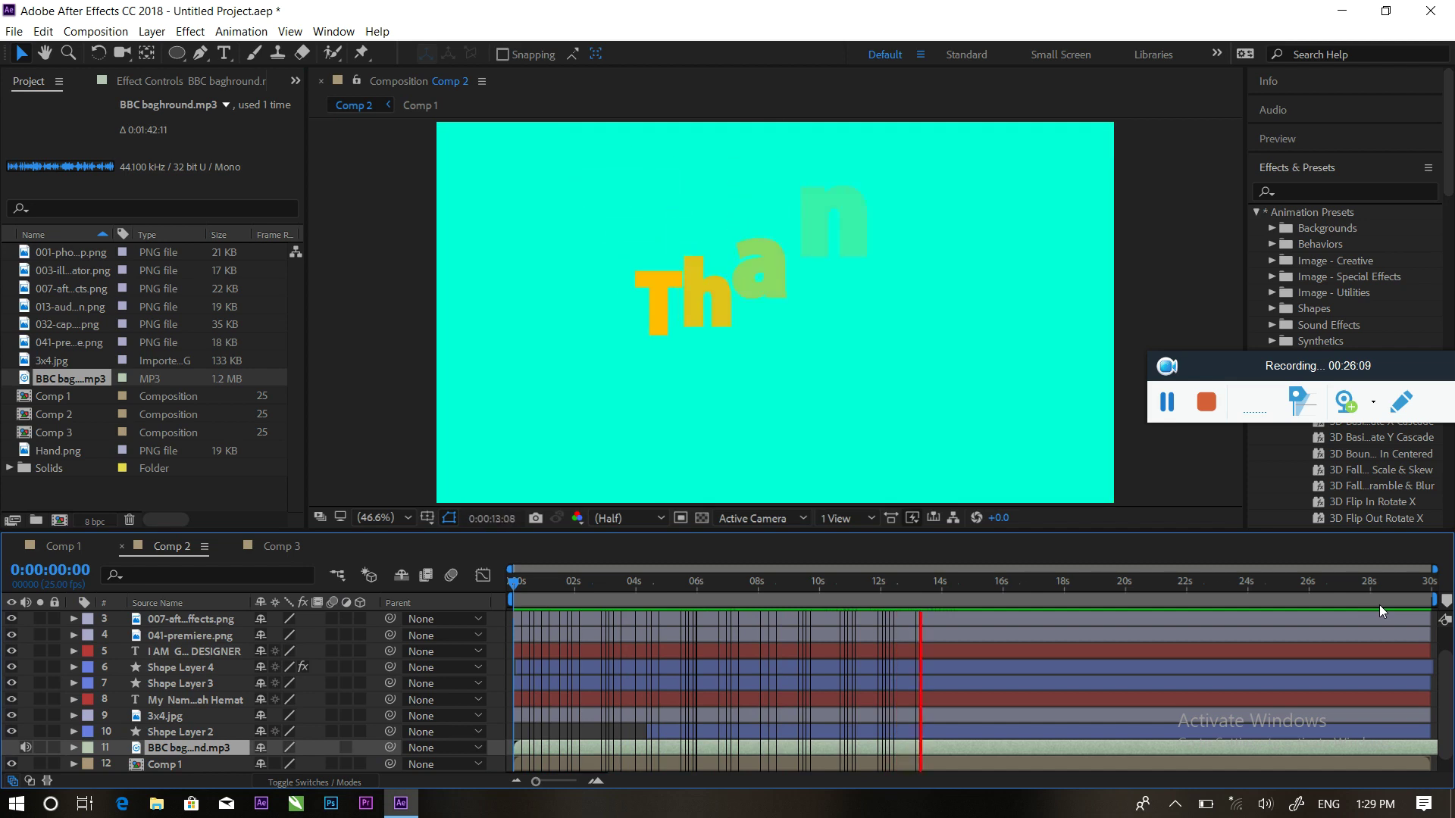
key(space)
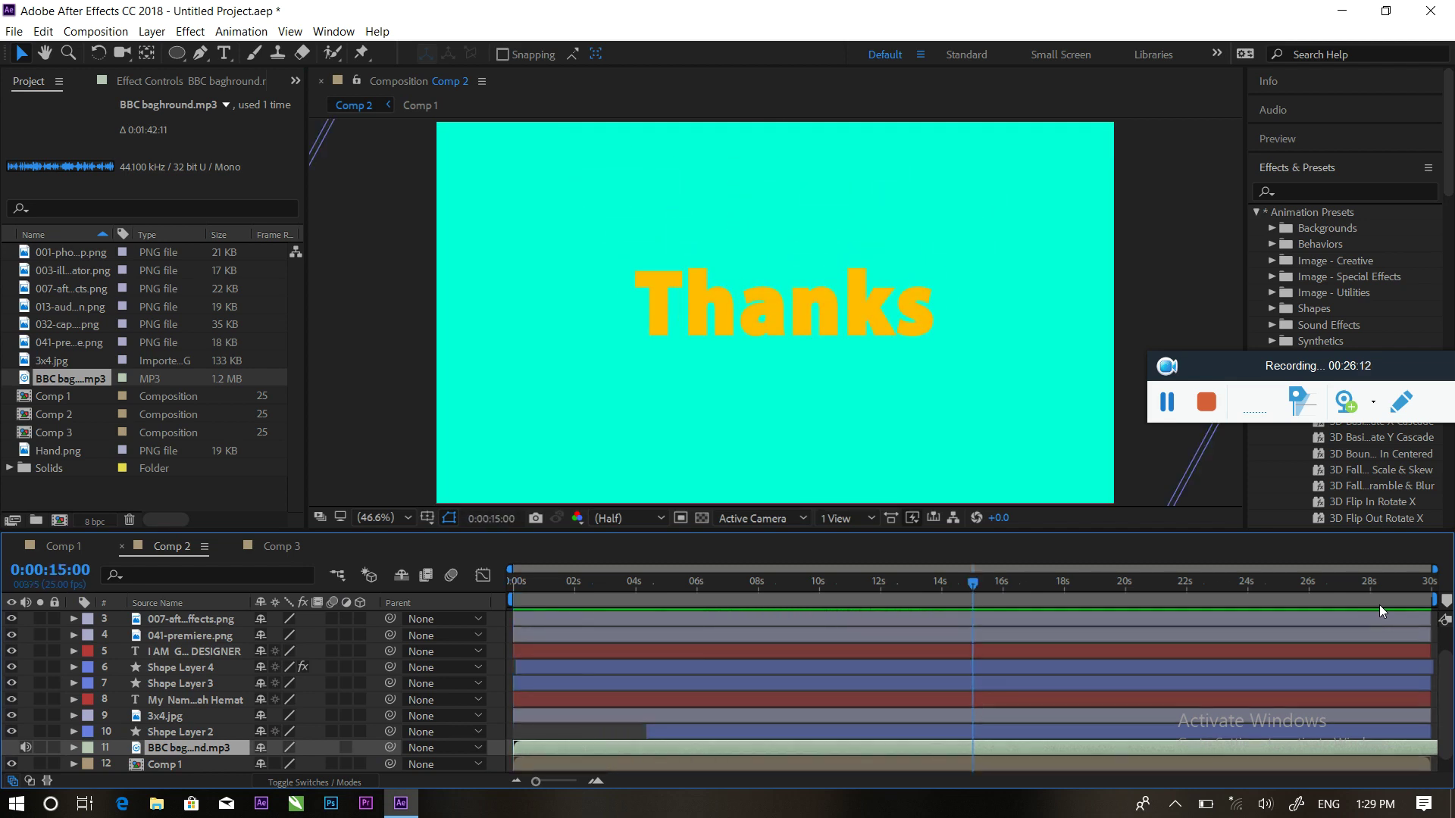